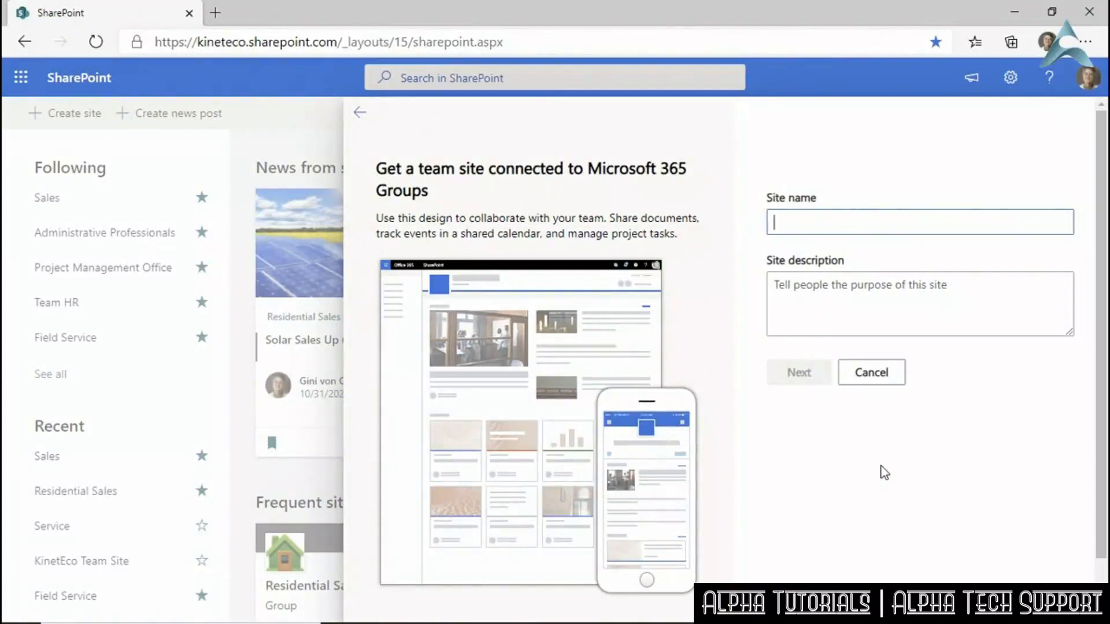
# Name the site Wind Installations and shorten the group email alias to windinstalls.
pyautogui.write('Wind')
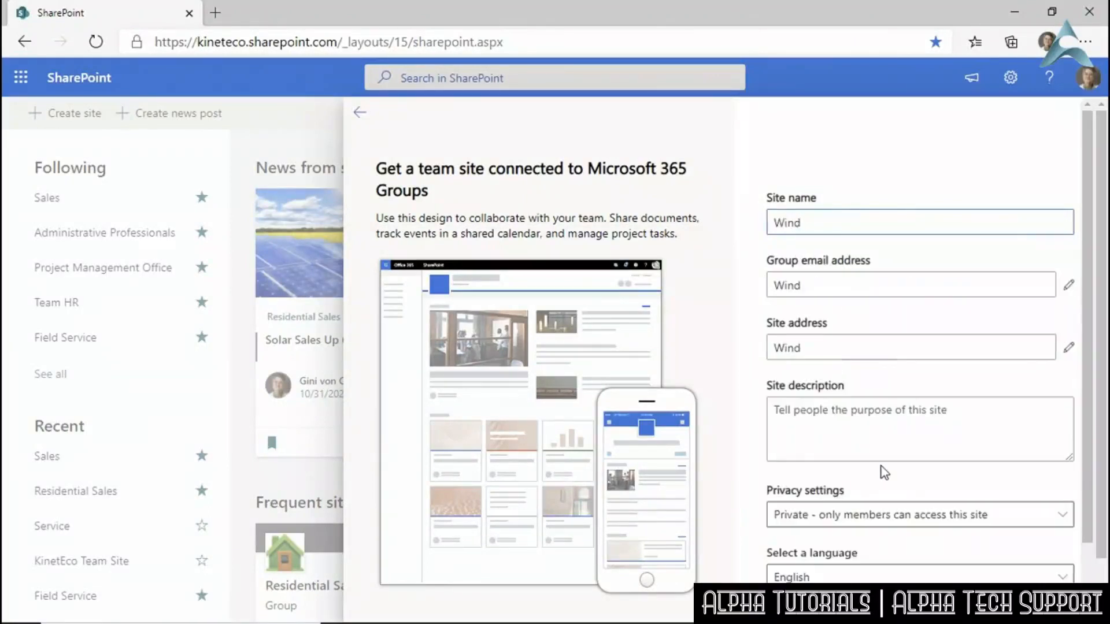
pyautogui.write(' Installations')
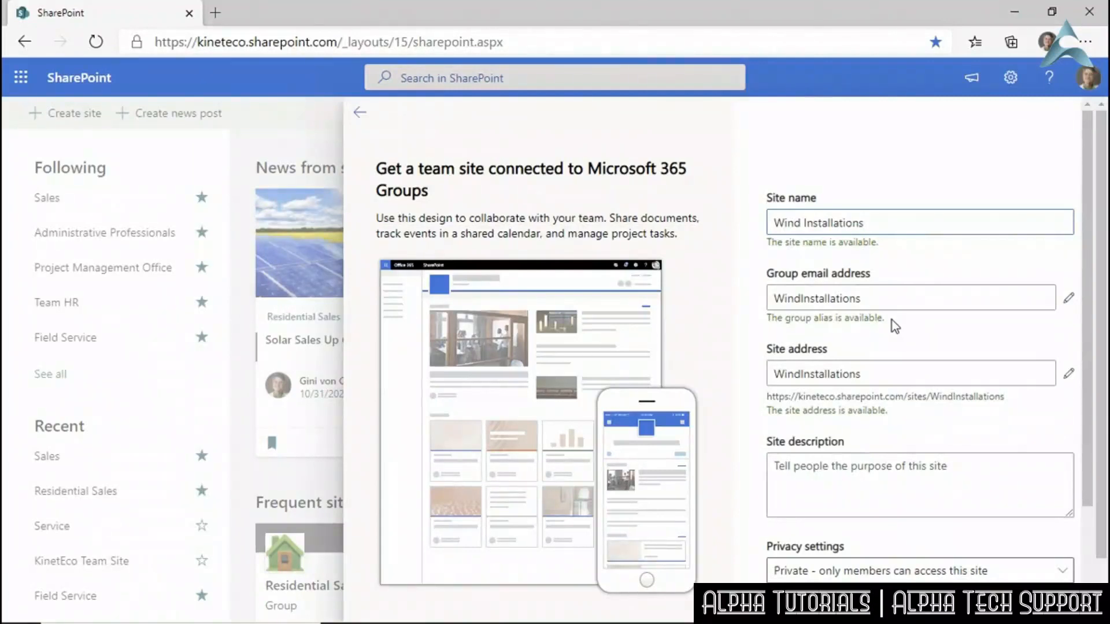
pyautogui.click(885, 303)
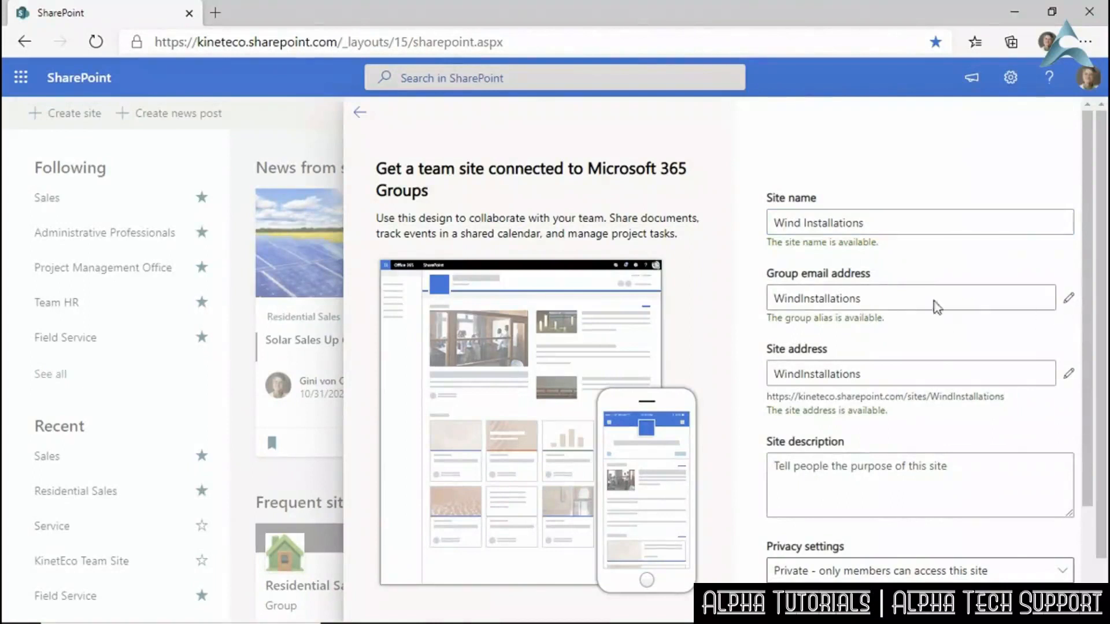
pyautogui.click(1069, 299)
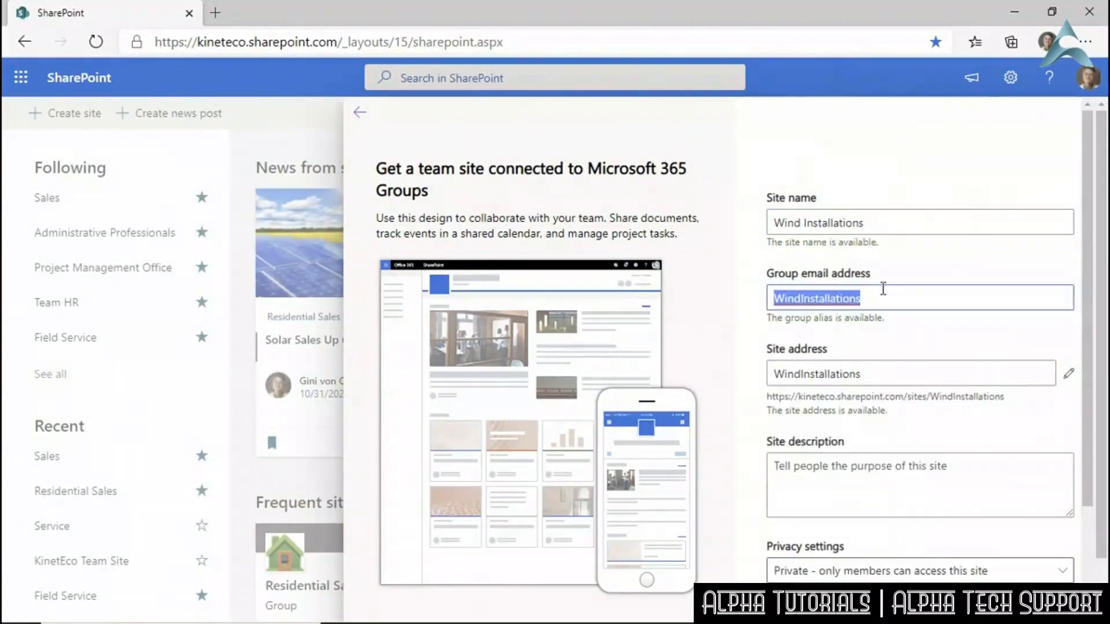
pyautogui.write('Win')
pyautogui.press('BackSpace')
pyautogui.press('BackSpace')
pyautogui.press('BackSpace')
pyautogui.write('windinstalls')
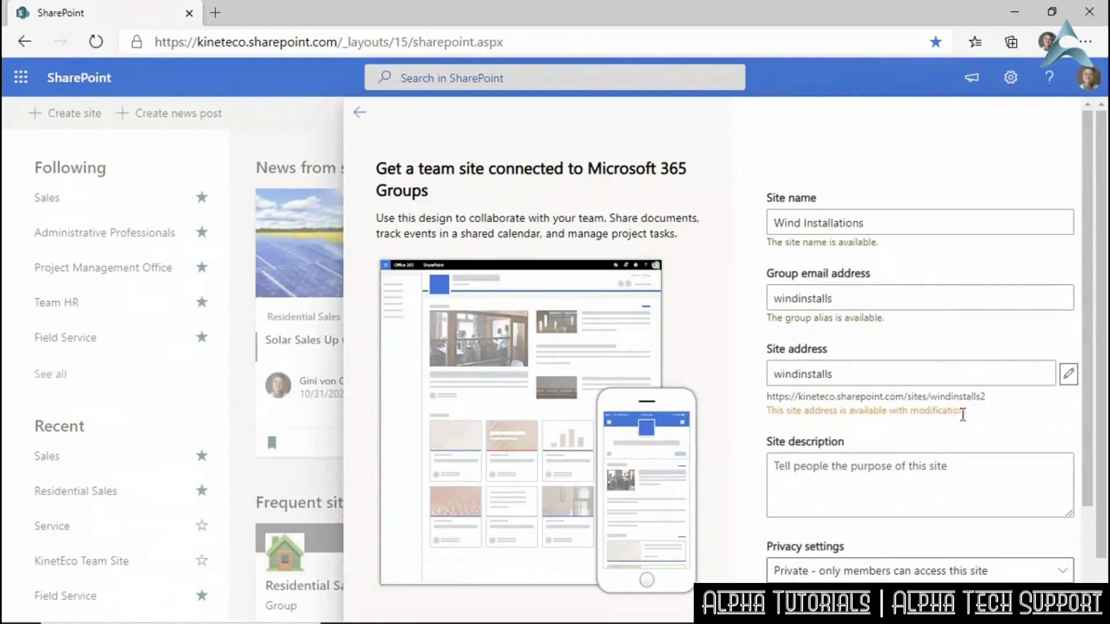
pyautogui.click(833, 377)
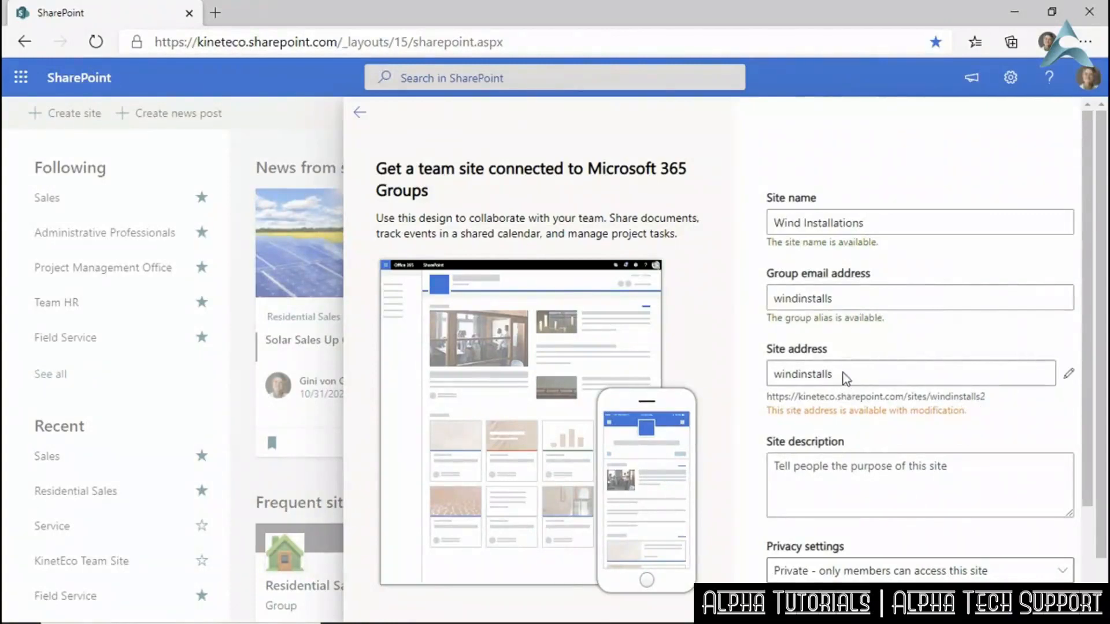
# Set the site address to windinstallations.
pyautogui.click(1068, 374)
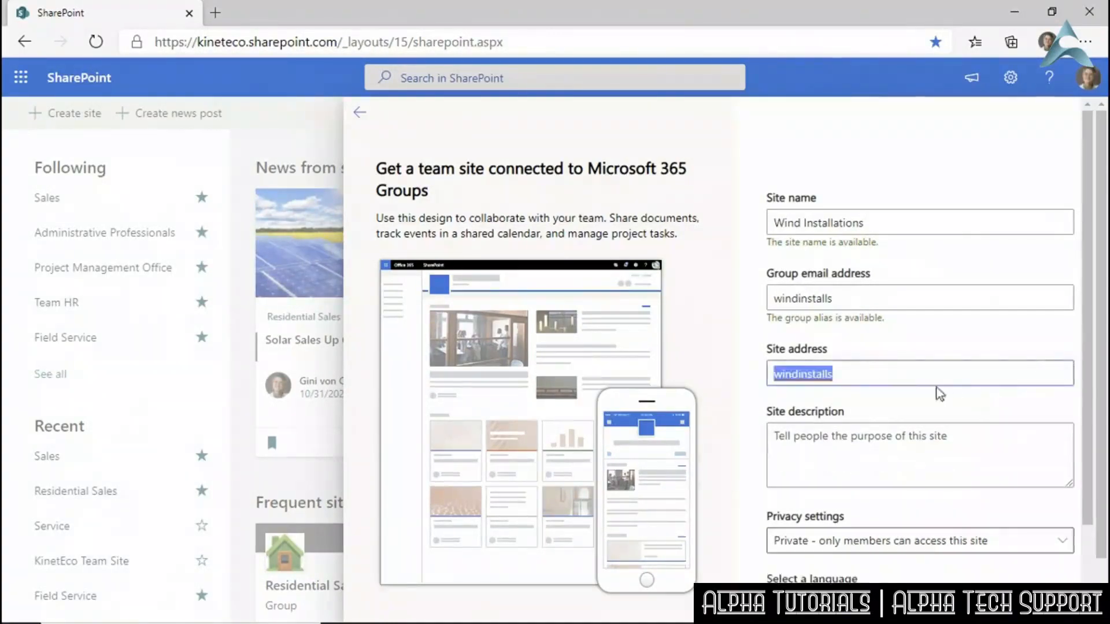
pyautogui.click(867, 369)
pyautogui.press('BackSpace')
pyautogui.write('ations')
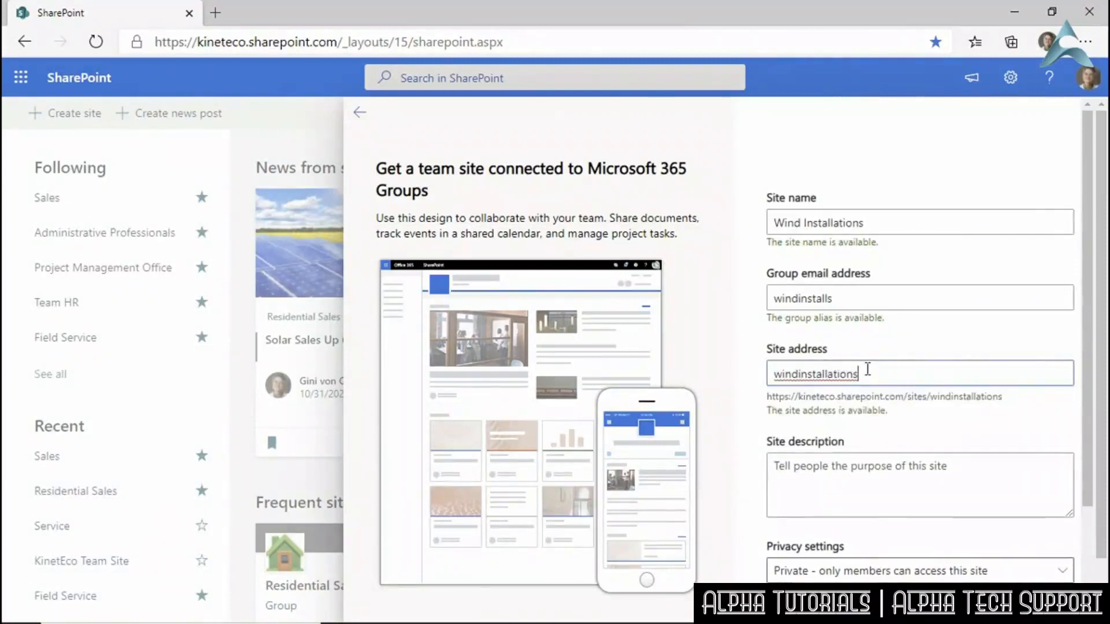
pyautogui.press('Left')
pyautogui.press('BackSpace')
pyautogui.press('BackSpace')
pyautogui.press('BackSpace')
pyautogui.press('BackSpace')
pyautogui.press('BackSpace')
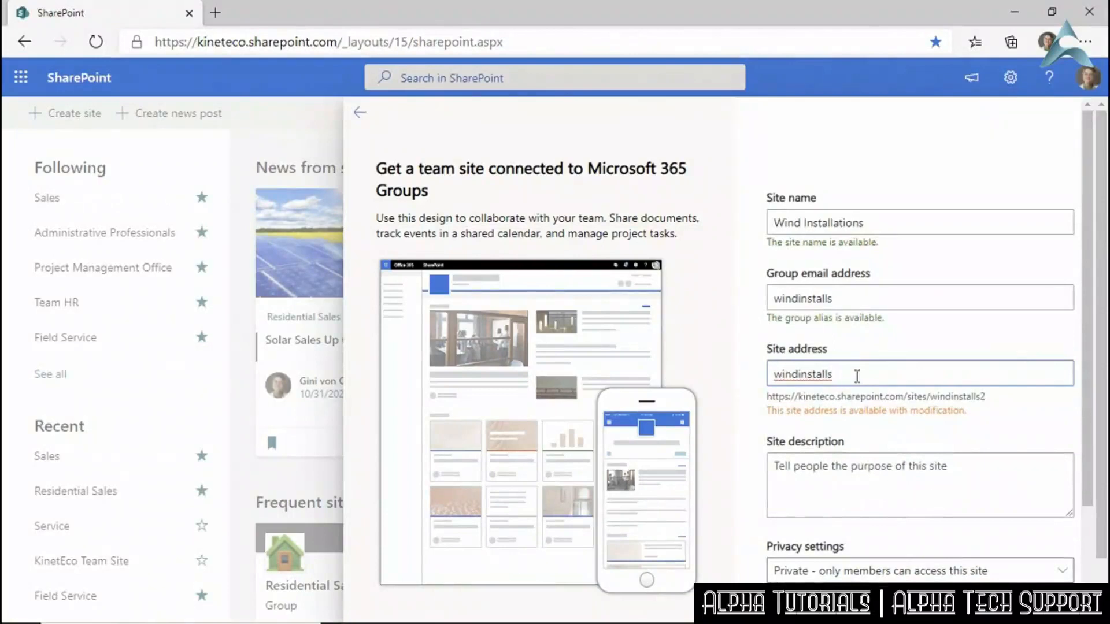
pyautogui.press('BackSpace')
pyautogui.write('ations')
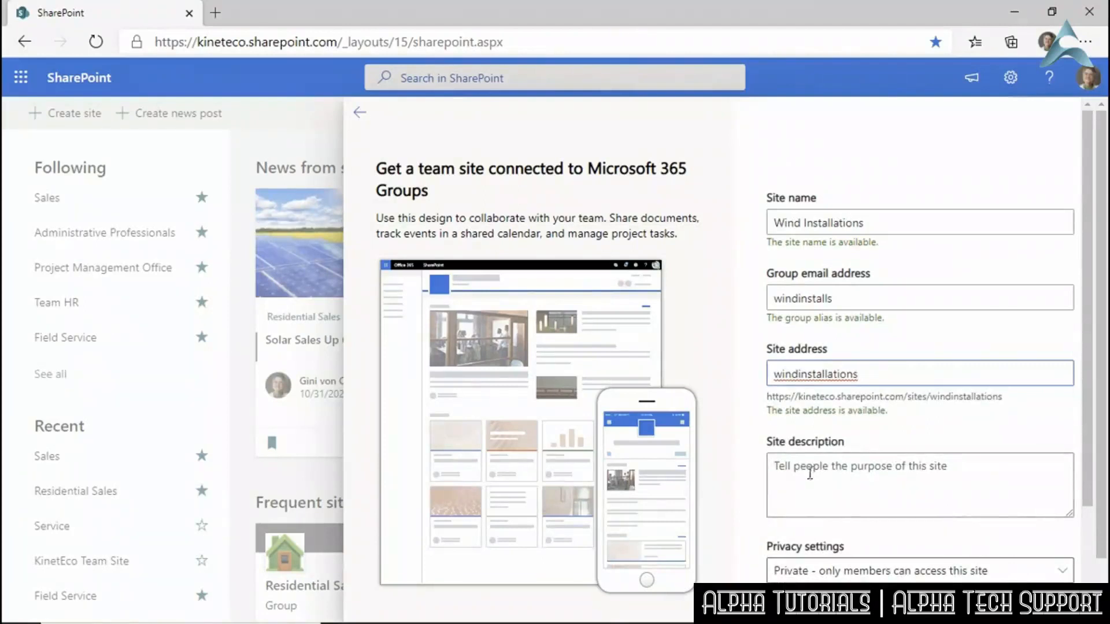
# Enter the description 'Collaboration space for installers of wind turbines, farms, and systems'.
pyautogui.click(817, 493)
pyautogui.write('Co')
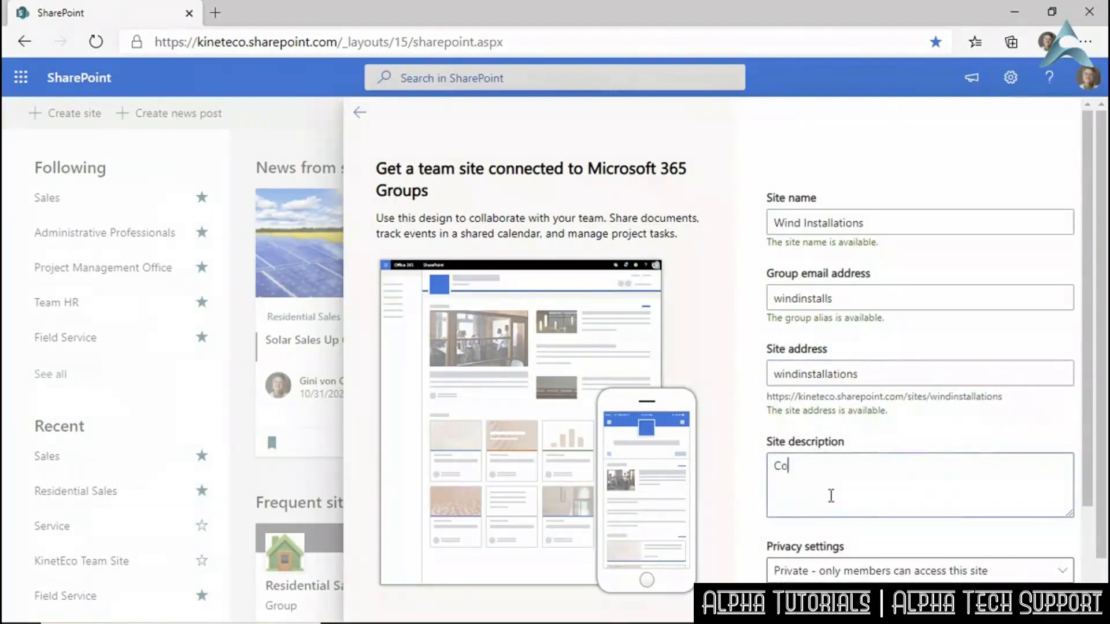
pyautogui.write('llaboration space for')
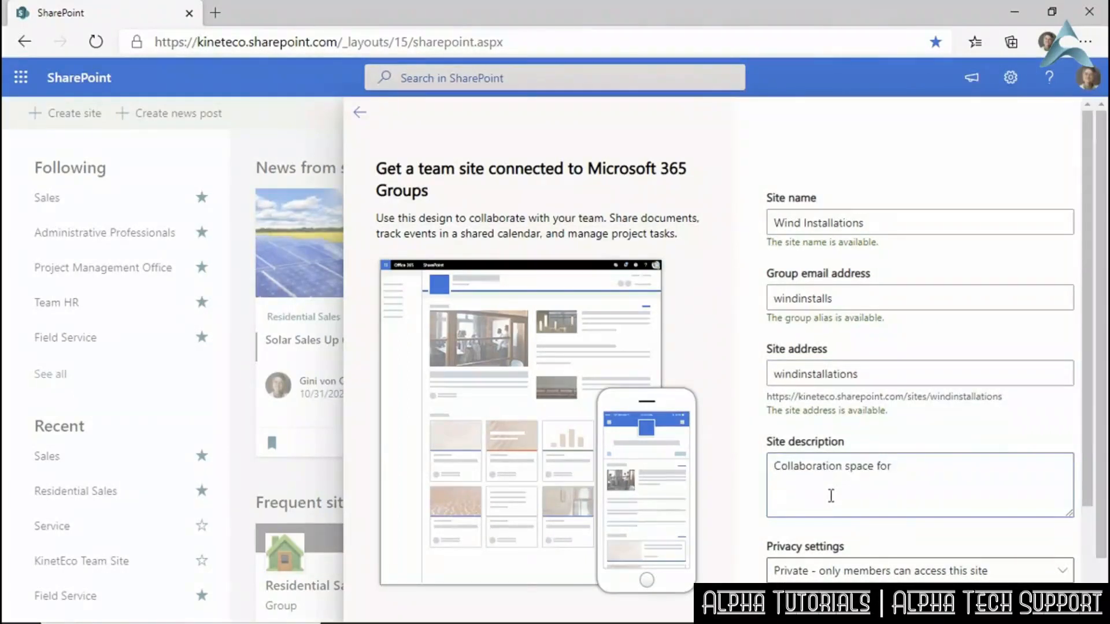
pyautogui.write(' installers of wind tu')
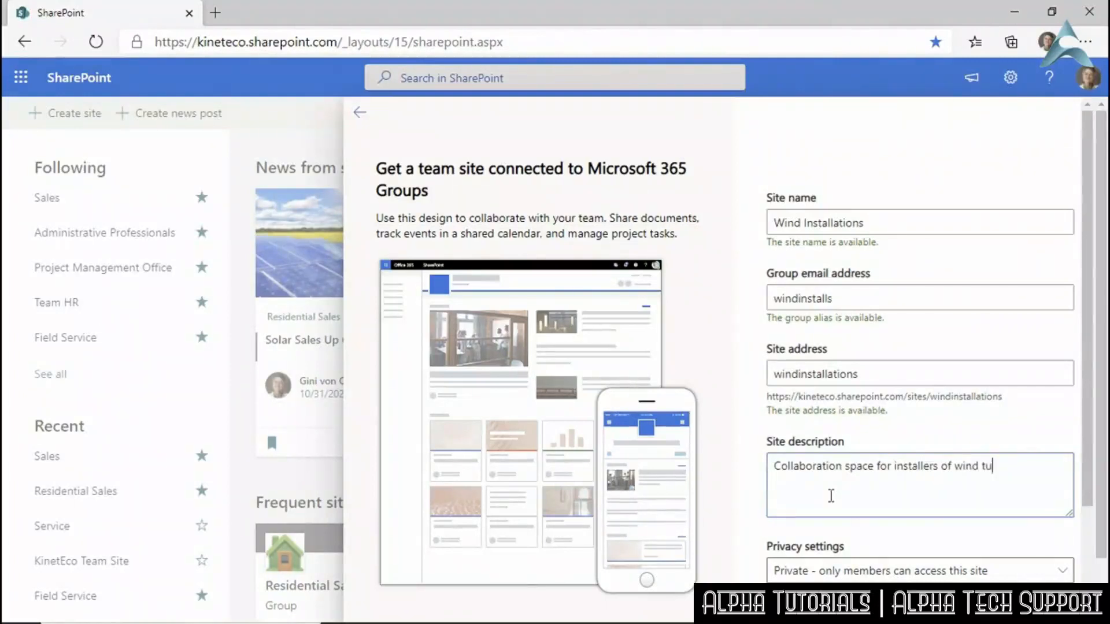
pyautogui.write('rbines, farms, ')
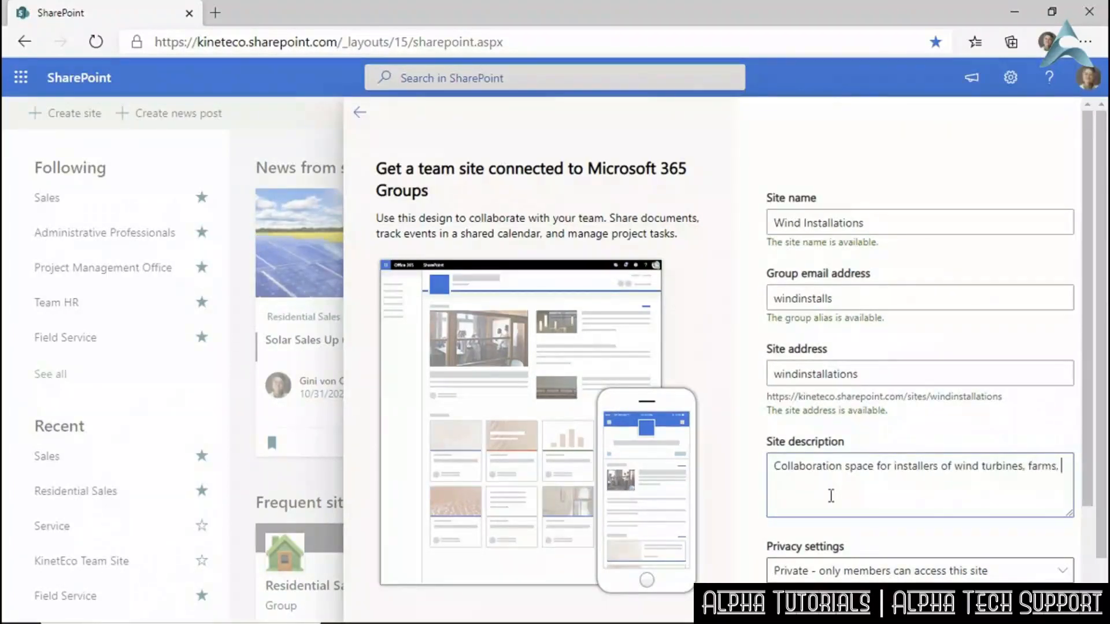
pyautogui.write('and systems,')
pyautogui.press('BackSpace')
pyautogui.press('BackSpace')
pyautogui.scroll(-3, 1084, 408)
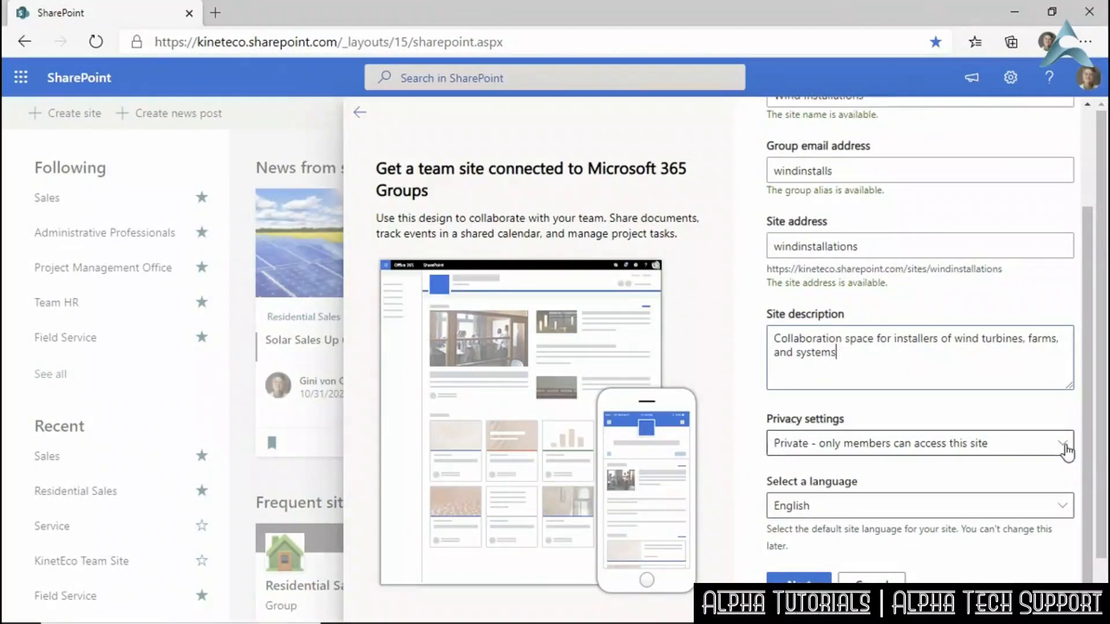
# Keep Private privacy and English as the language, then submit the site details.
pyautogui.click(1066, 449)
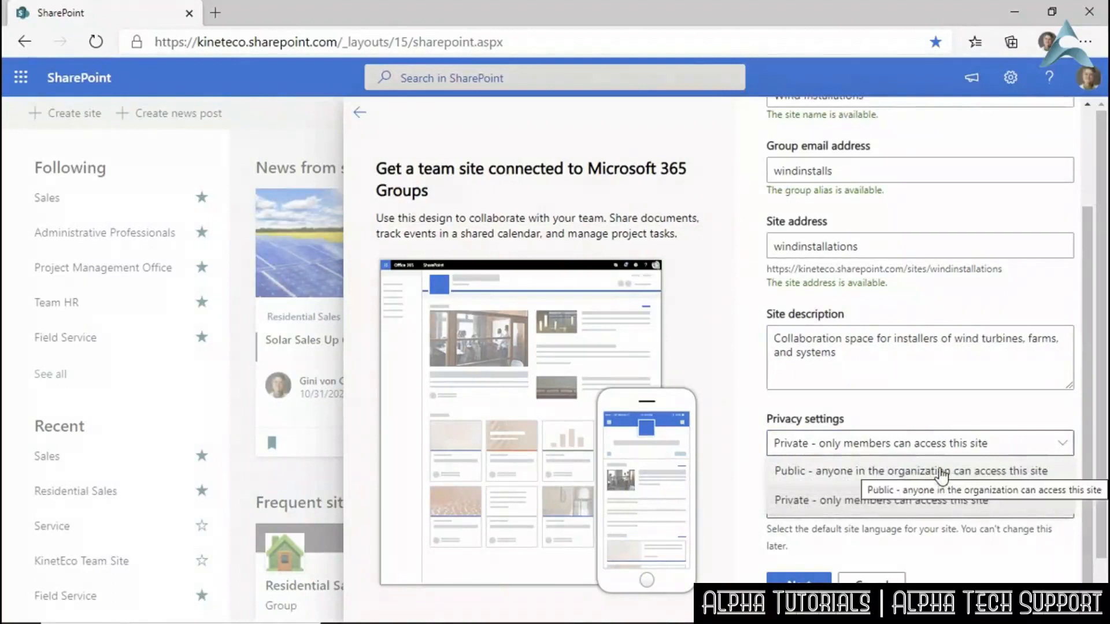
pyautogui.click(1006, 445)
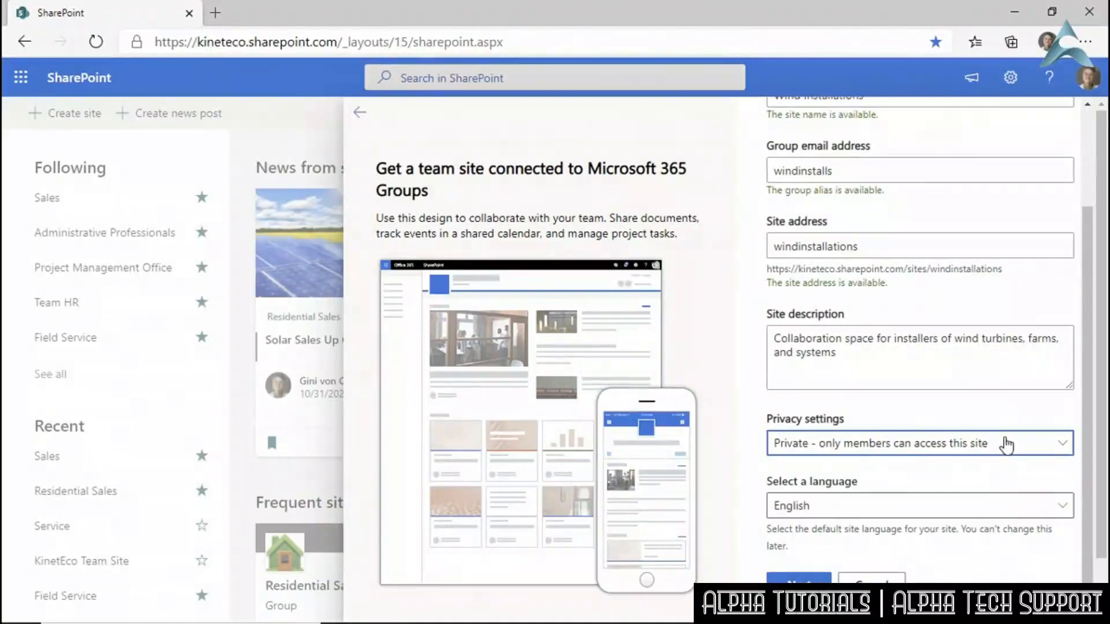
pyautogui.click(1068, 512)
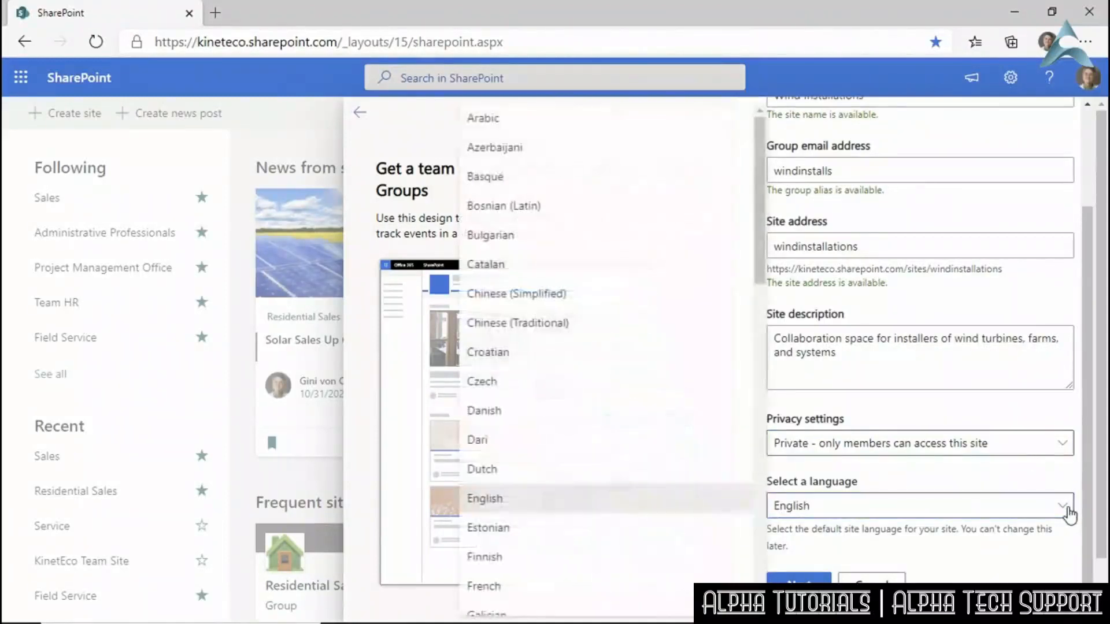
pyautogui.click(1068, 512)
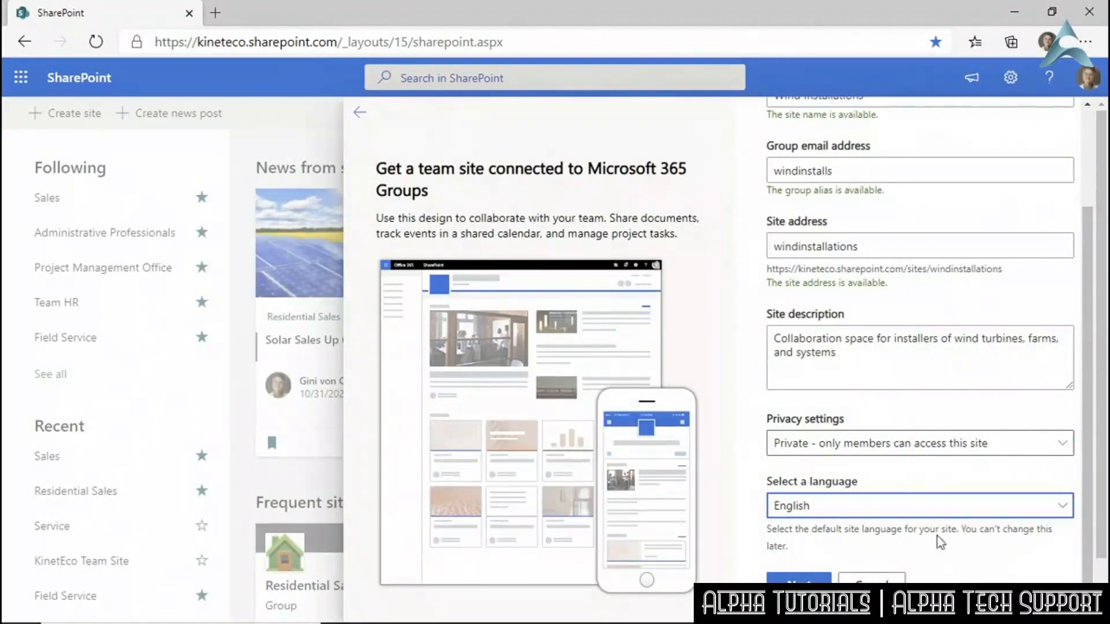
pyautogui.click(1059, 510)
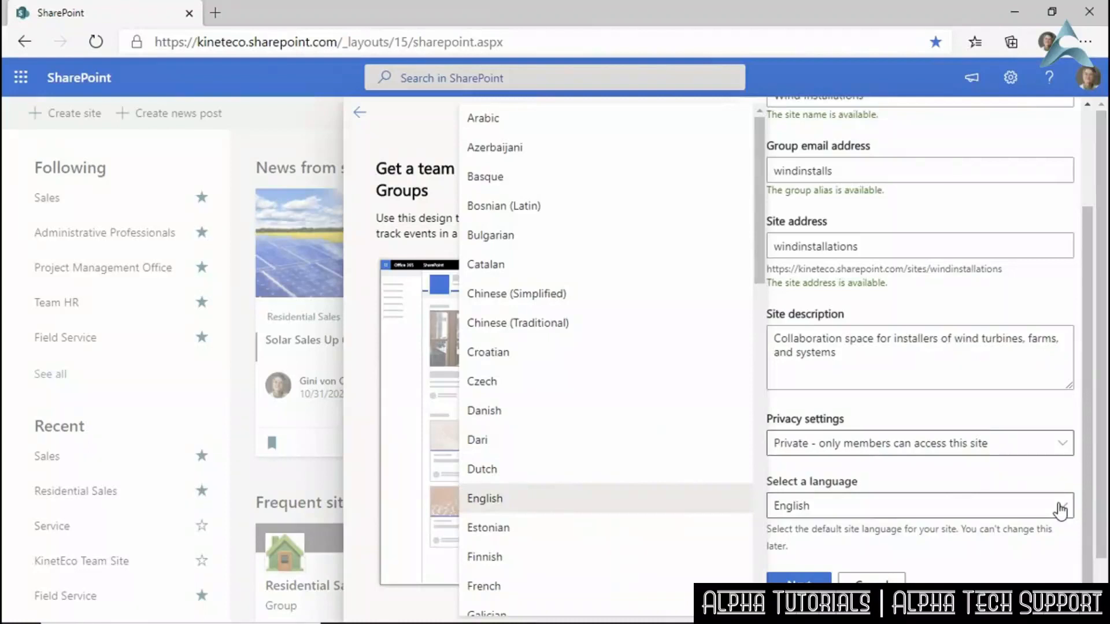
pyautogui.click(1059, 510)
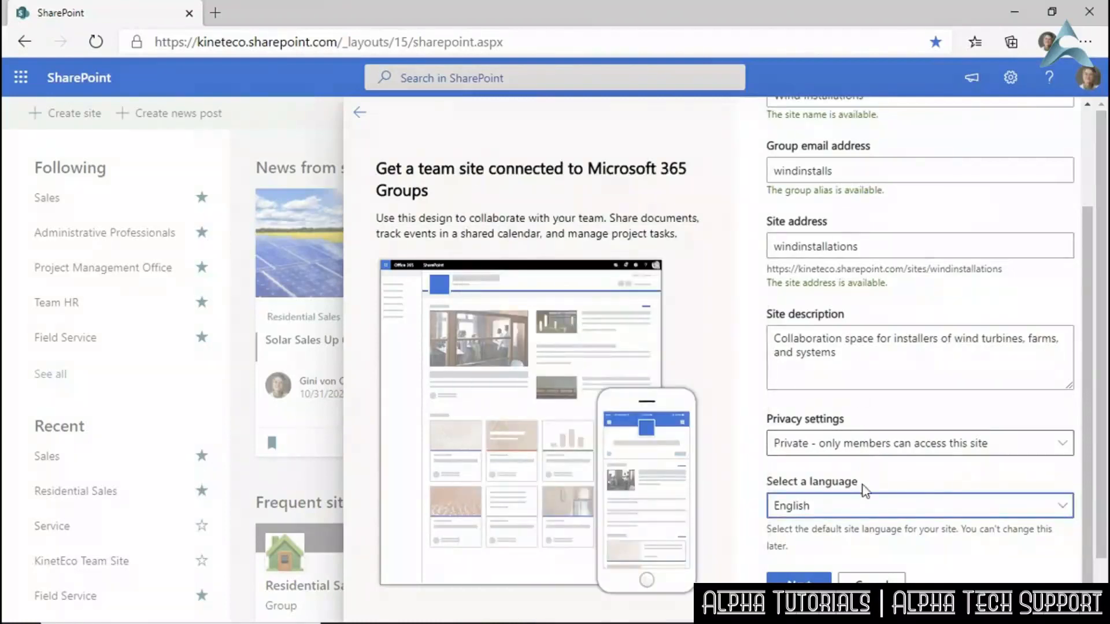
pyautogui.click(799, 578)
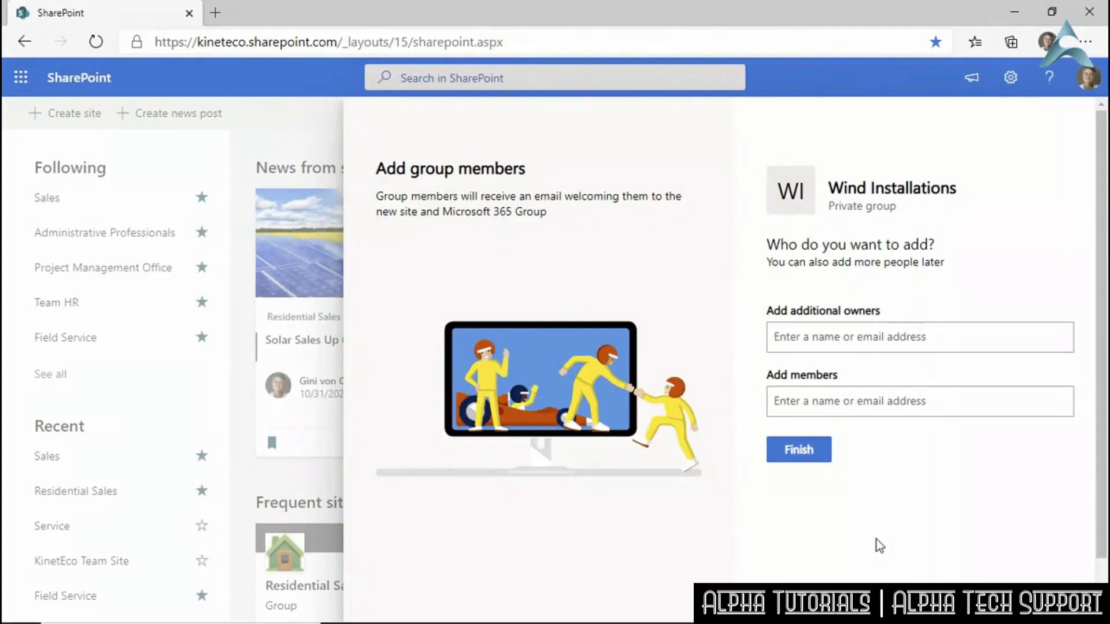
# Add one suggested person as an extra owner and another as a member, then finish.
pyautogui.write('reggi')
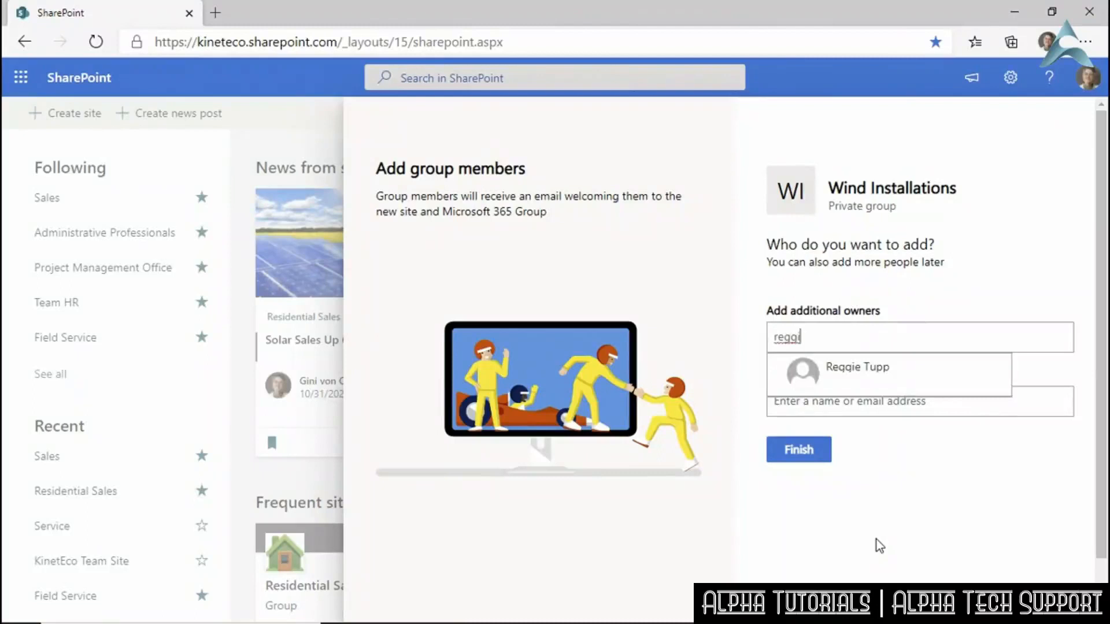
pyautogui.click(857, 370)
pyautogui.press('Tab')
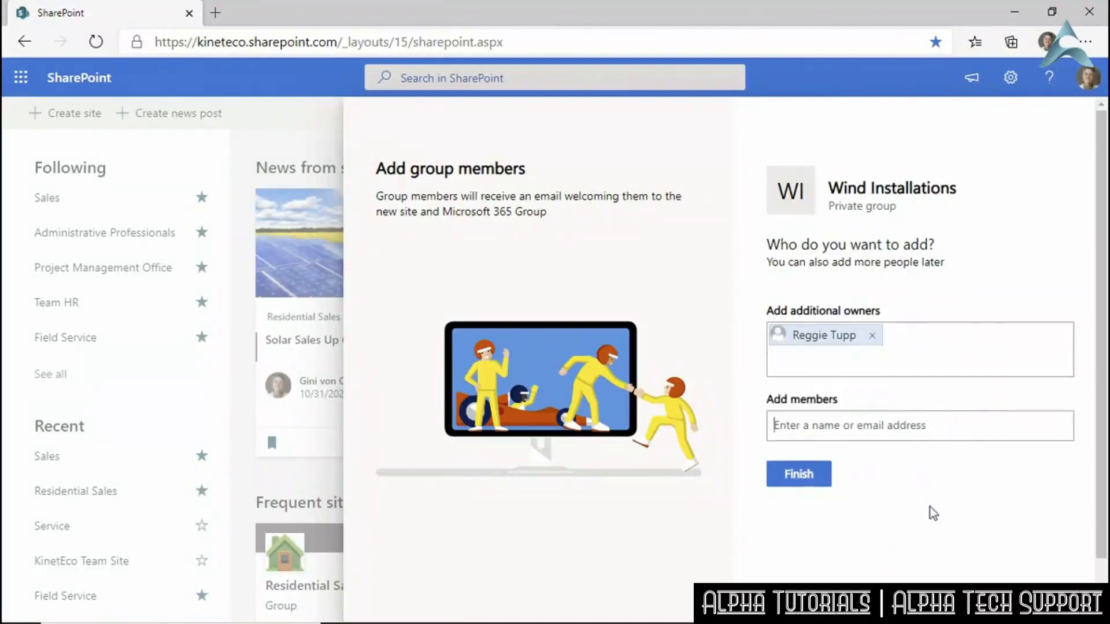
pyautogui.write('robert')
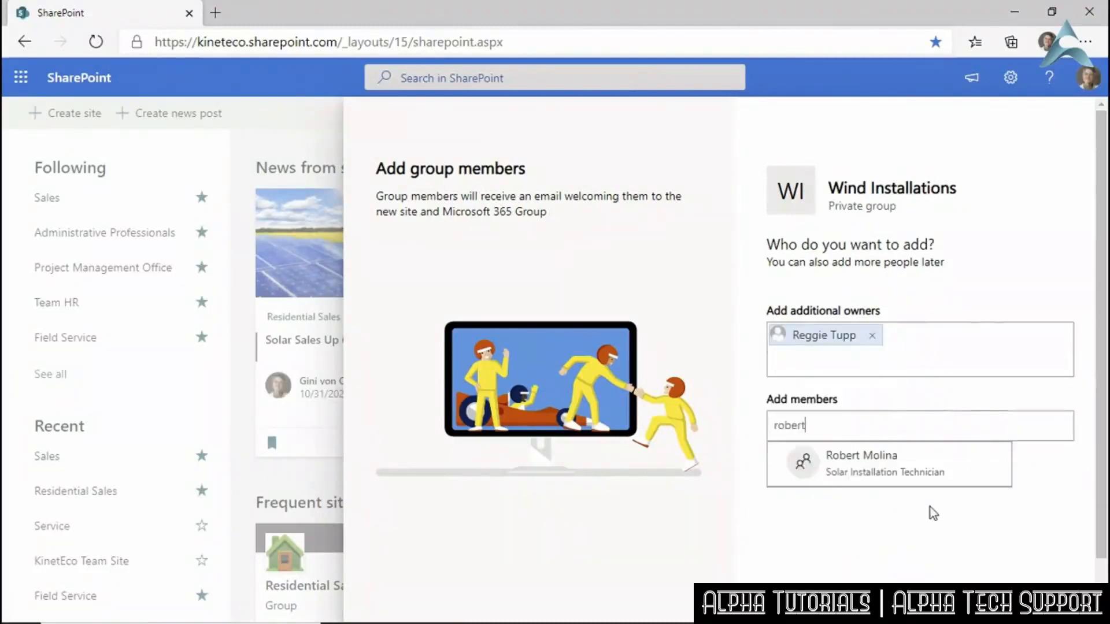
pyautogui.click(896, 486)
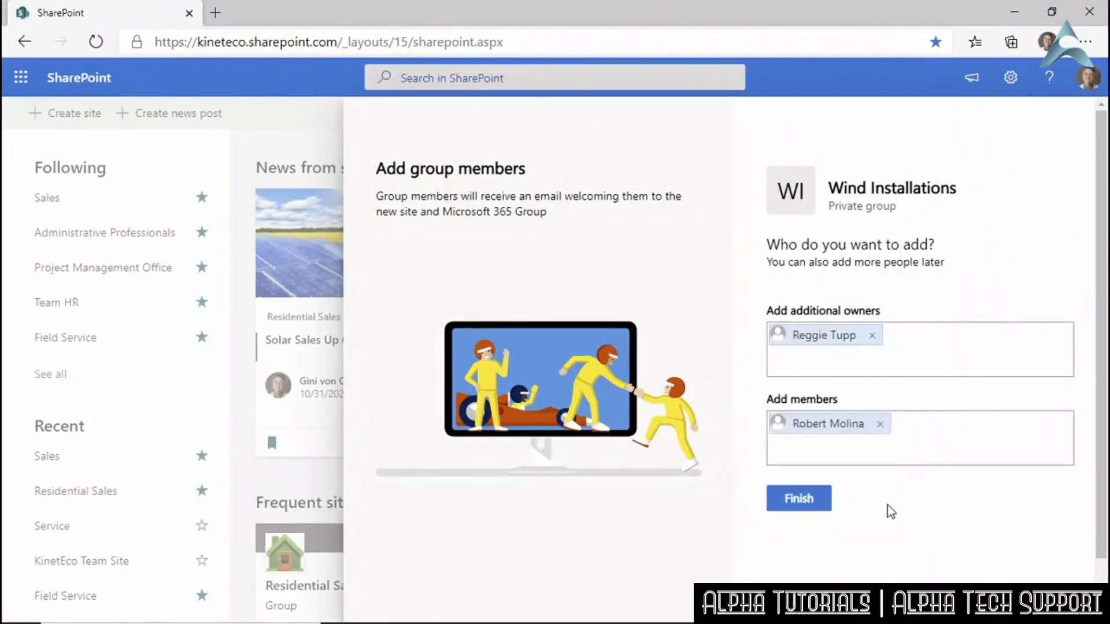
pyautogui.click(821, 501)
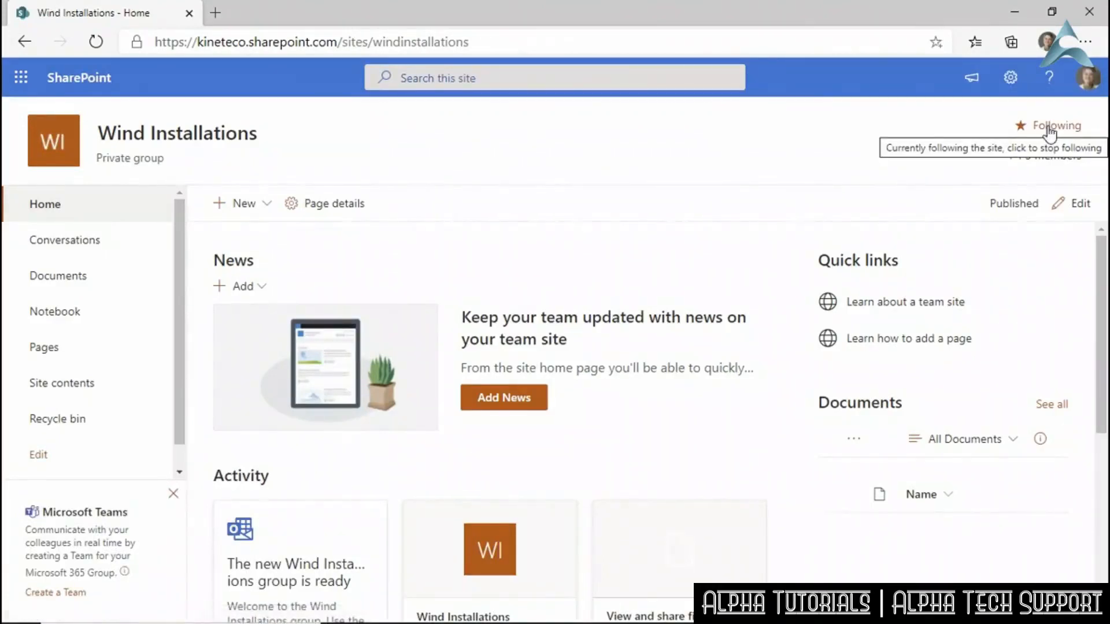
# Follow the Wind Installations site and review its 3-member group list.
pyautogui.click(1022, 126)
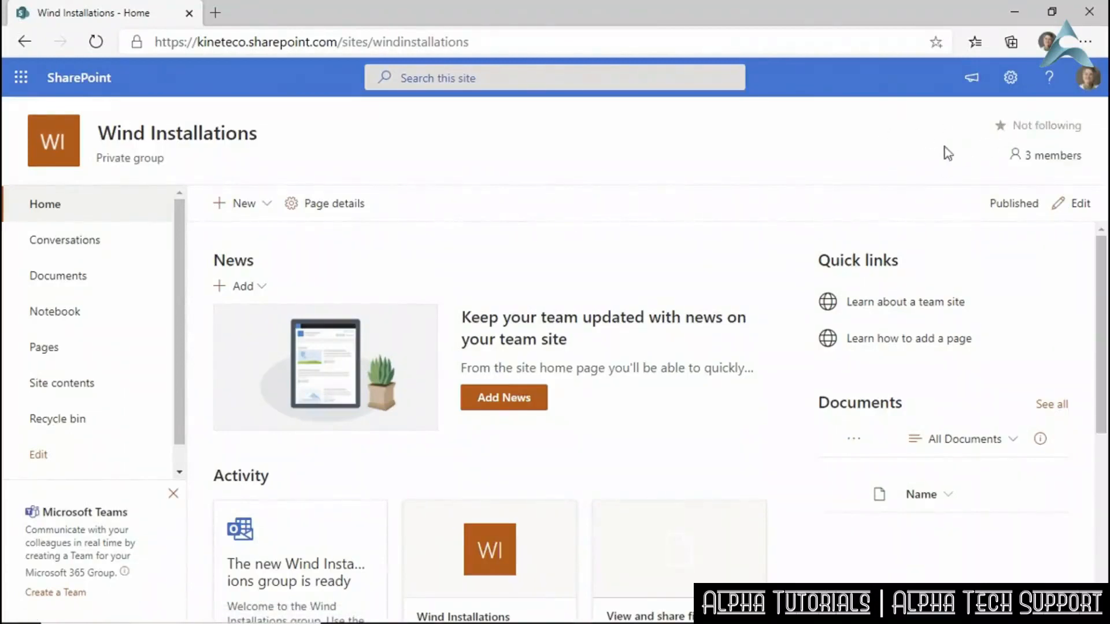
pyautogui.click(1001, 126)
pyautogui.click(1050, 163)
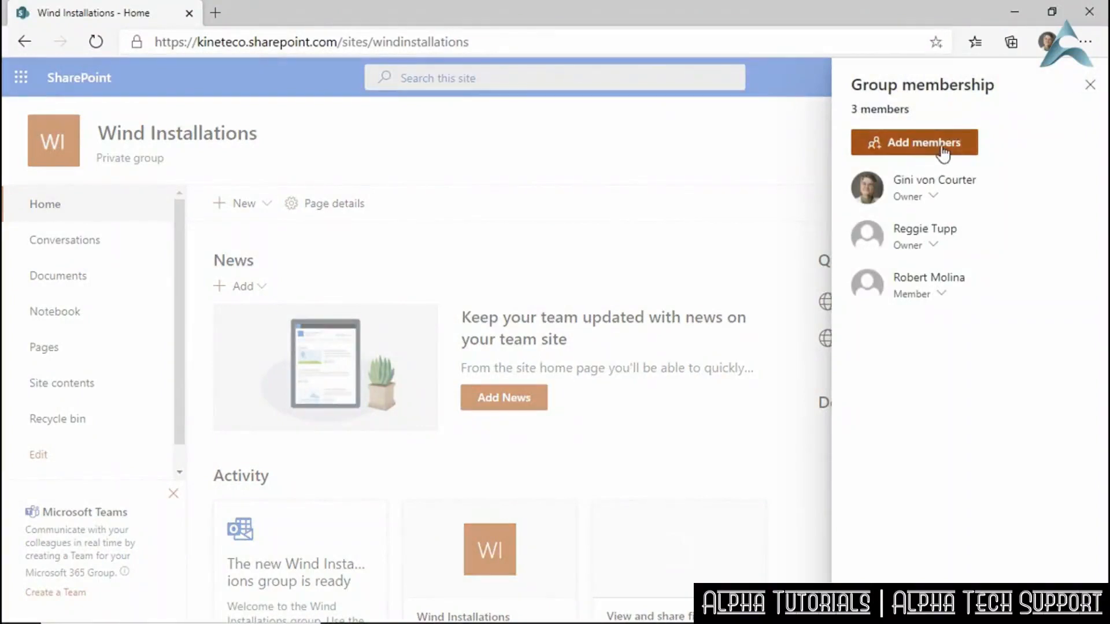
pyautogui.click(1090, 86)
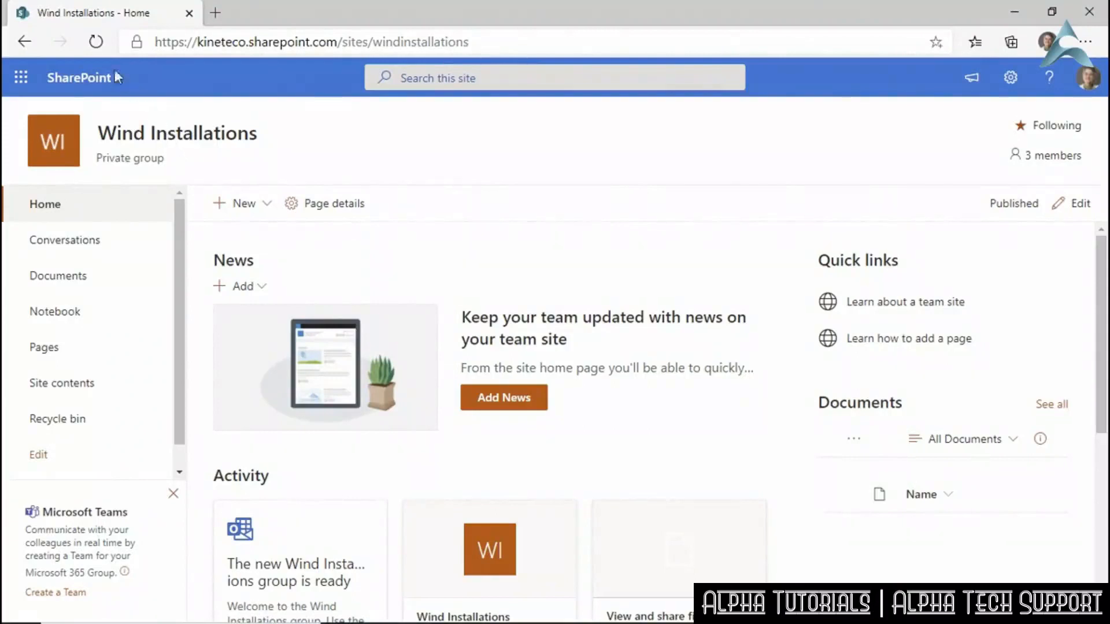
# From the SharePoint start page, begin a communication site using the Showcase design.
pyautogui.click(90, 82)
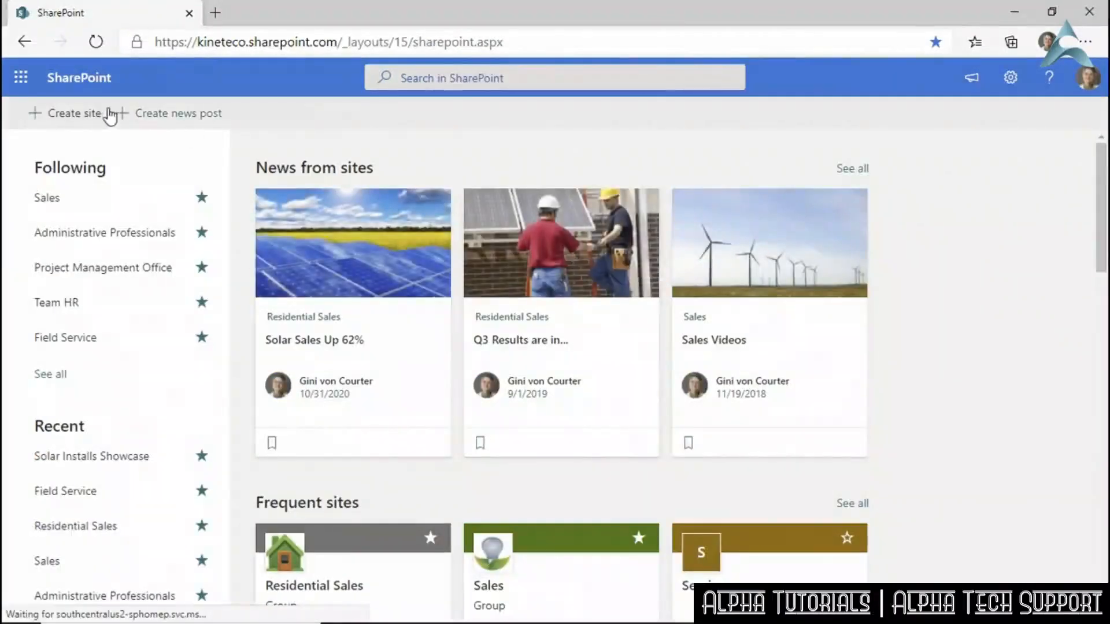
pyautogui.click(902, 318)
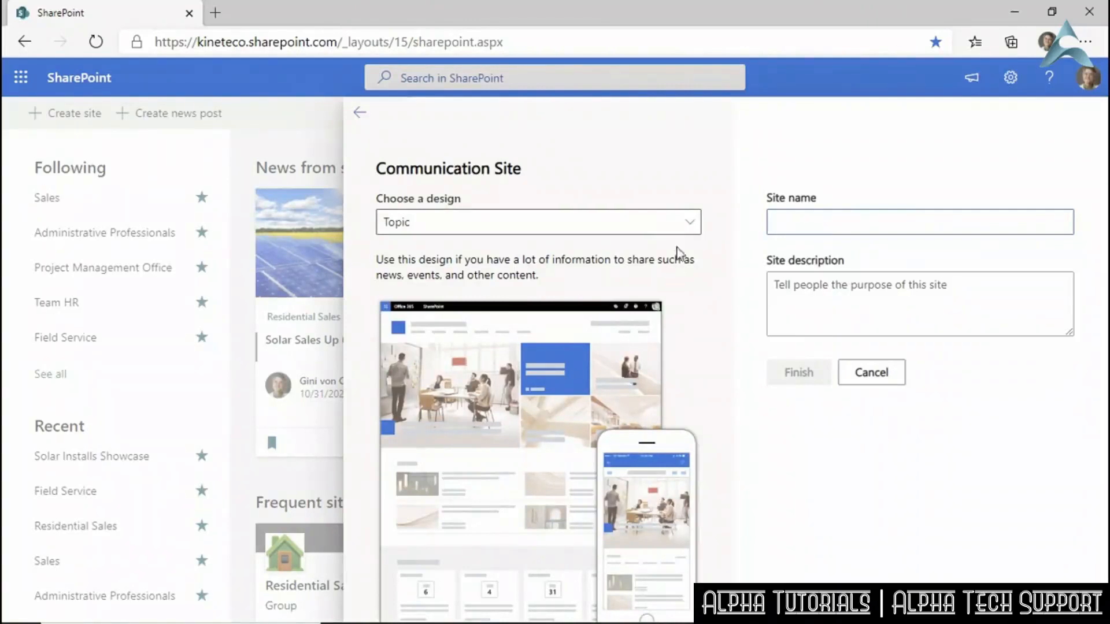
pyautogui.click(689, 223)
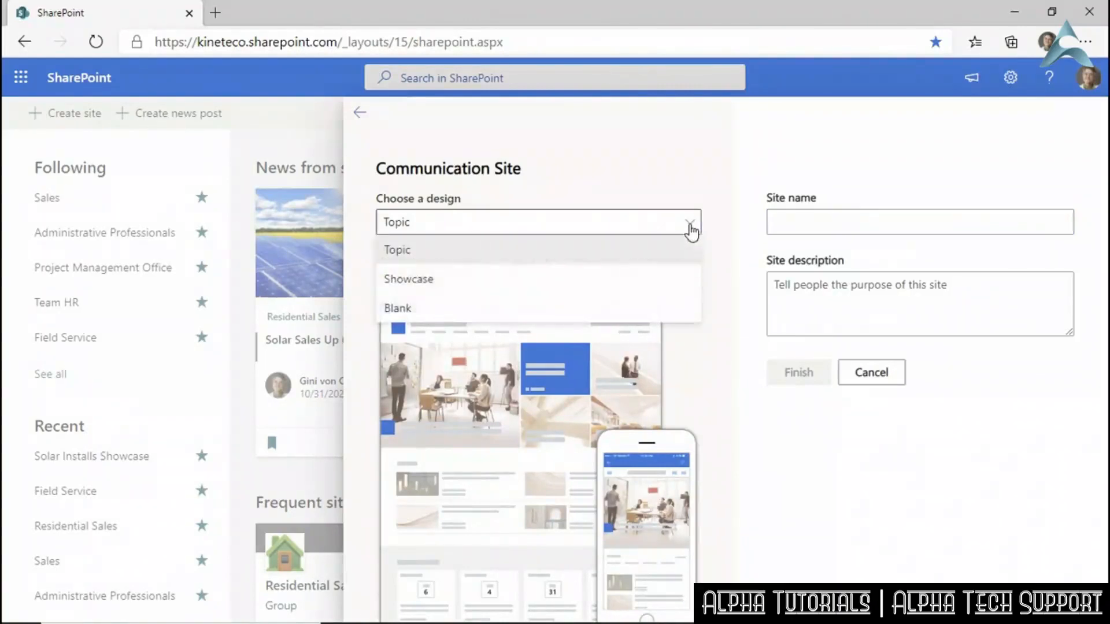
pyautogui.click(559, 279)
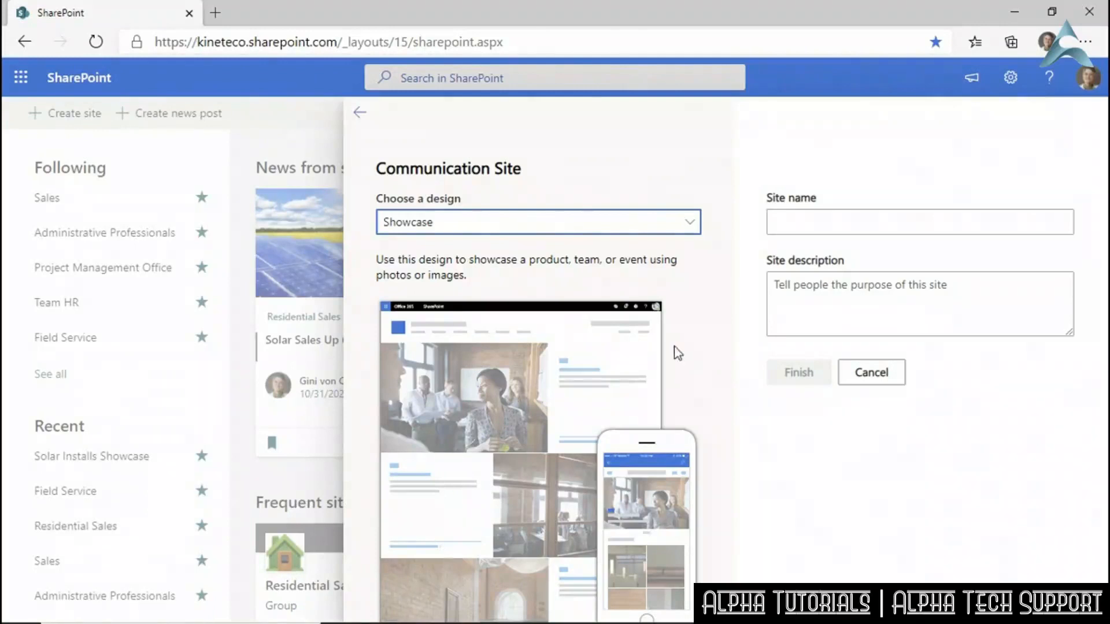
pyautogui.click(689, 226)
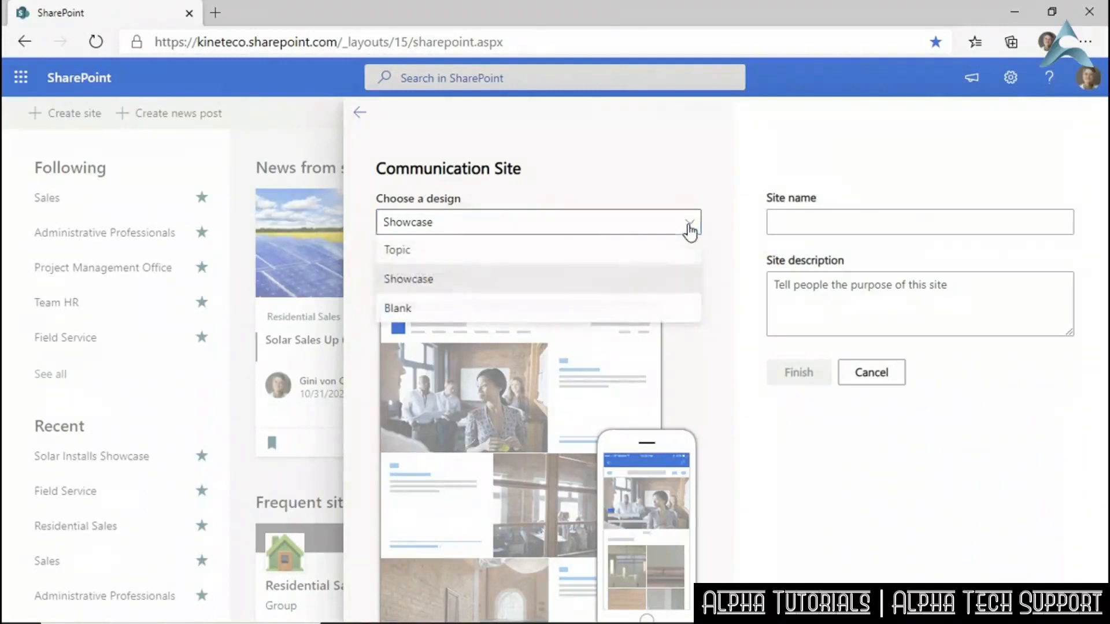
pyautogui.click(567, 251)
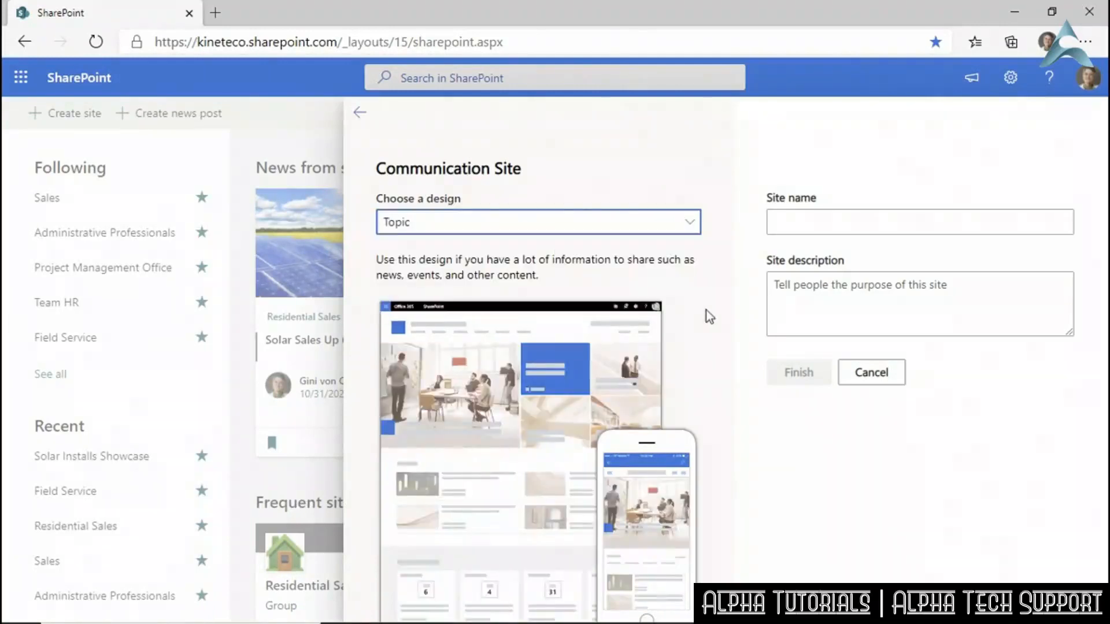
pyautogui.click(689, 225)
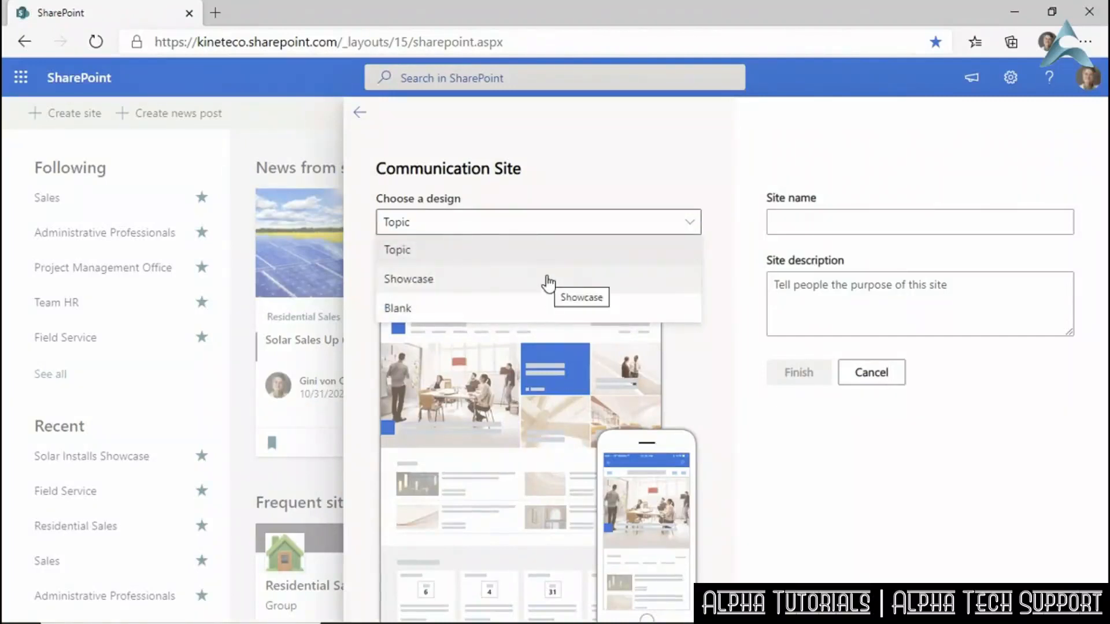
pyautogui.click(542, 281)
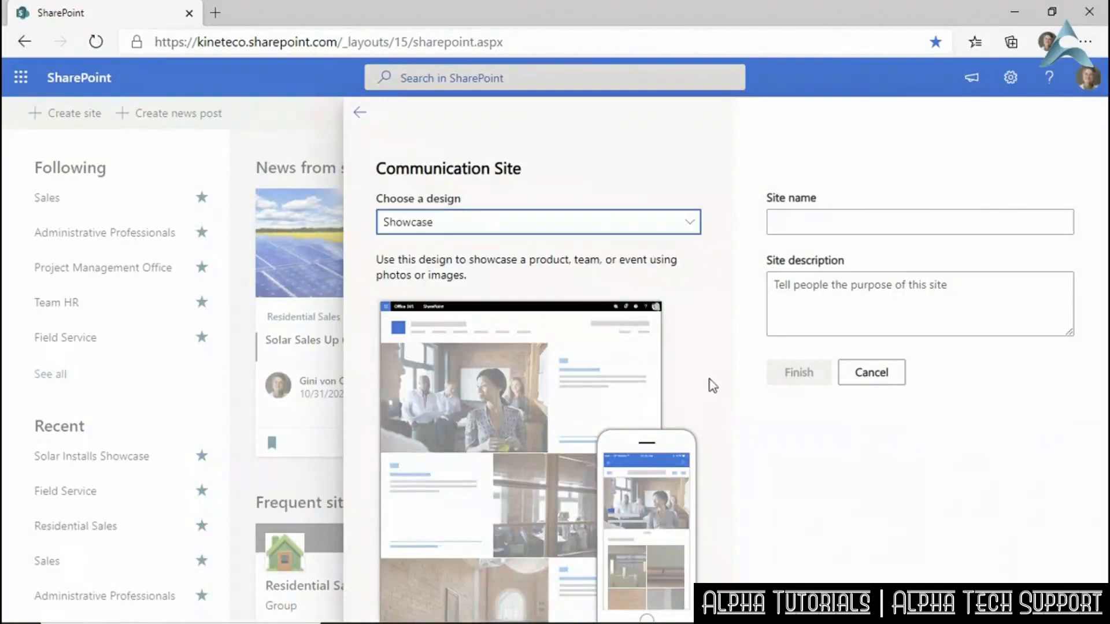
# Name it Wind Show, describe it as a showcase for the Wind Teams' work, and create it.
pyautogui.click(783, 223)
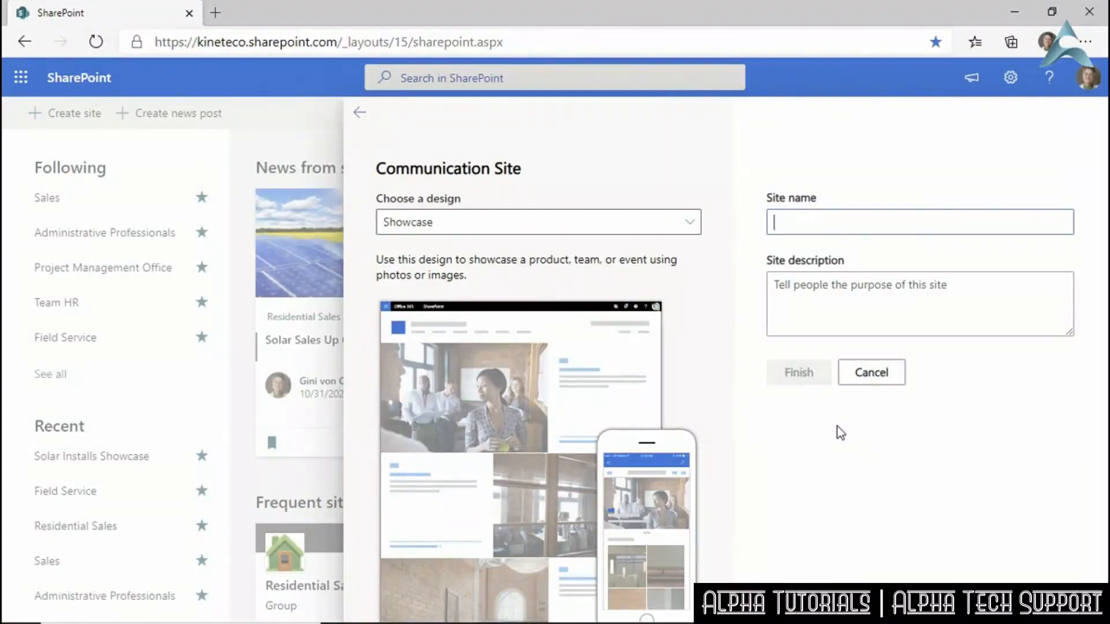
pyautogui.write('Wind Show')
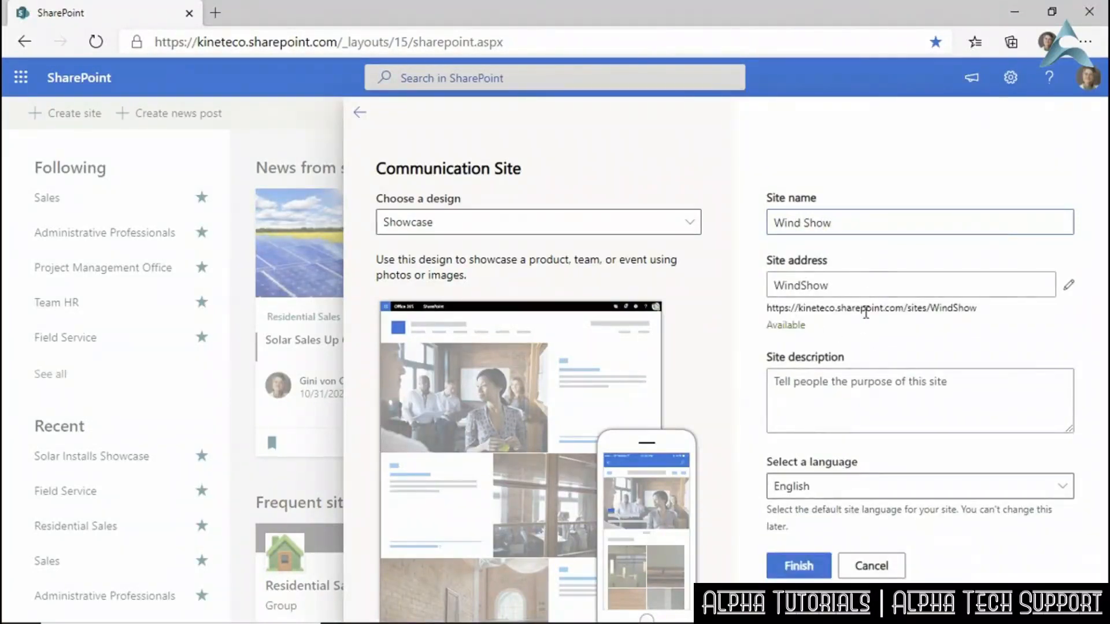
pyautogui.click(962, 380)
pyautogui.write('Showcas')
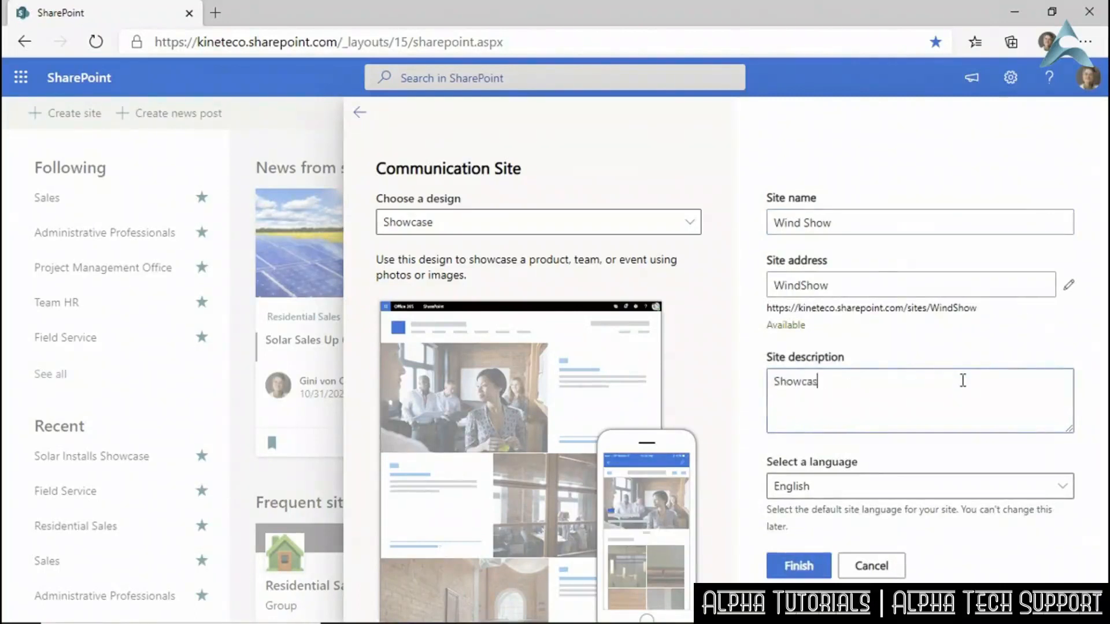
pyautogui.write('e for the work of the Wind Teams')
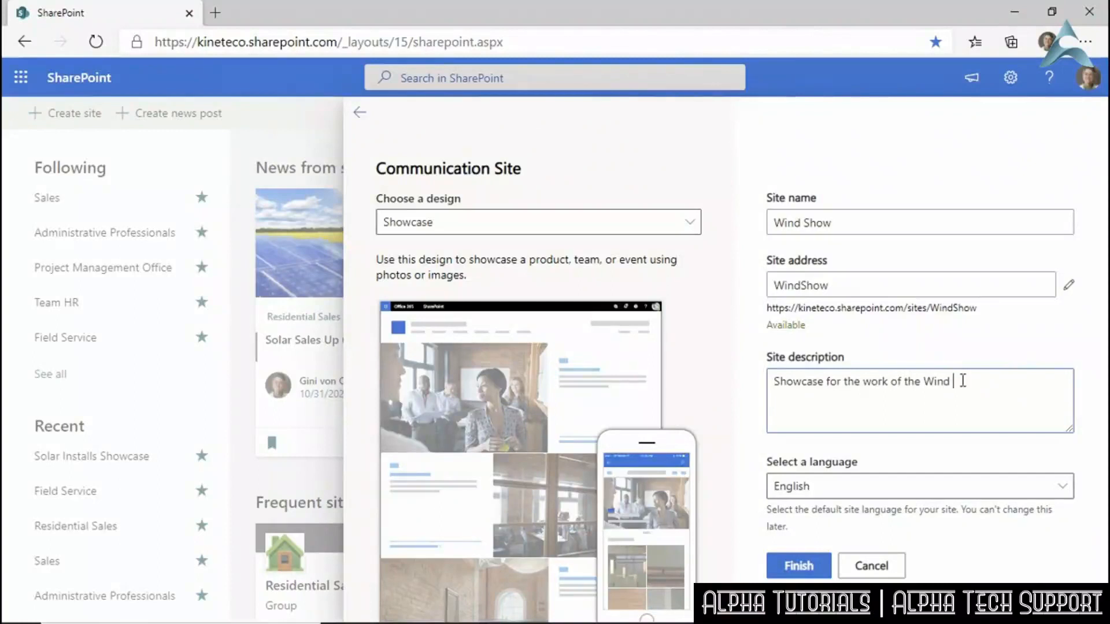
pyautogui.write(' - installers.')
pyautogui.write(' sales, service')
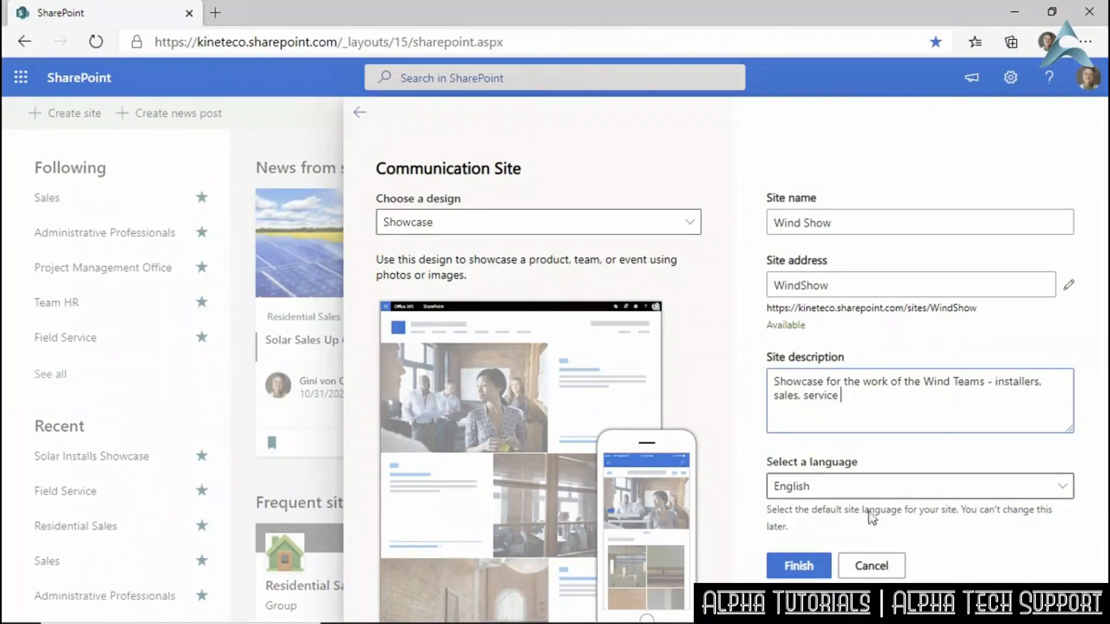
pyautogui.click(805, 562)
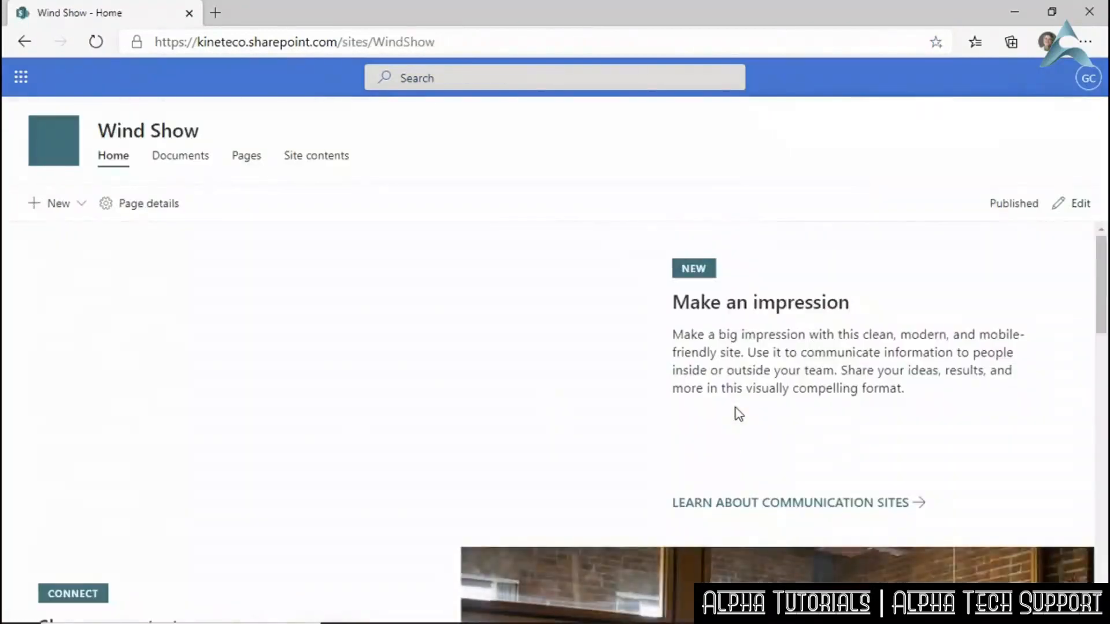
pyautogui.scroll(-15, 612, 363)
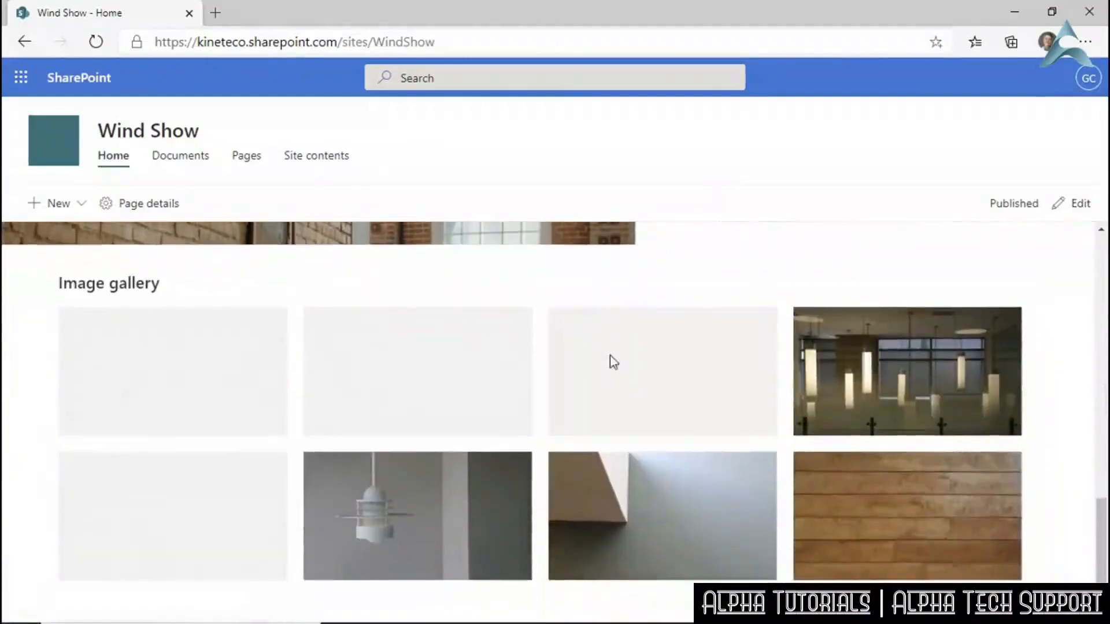
pyautogui.scroll(15, 612, 363)
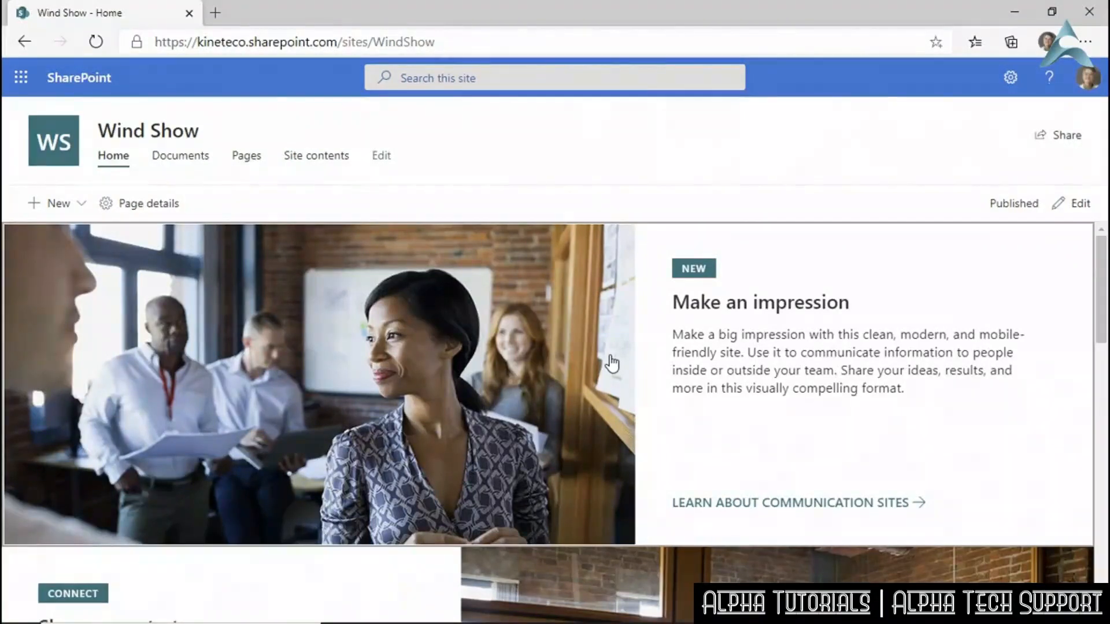
# In Wind Show's Share panel, expand the site owners, members and visitors lists.
pyautogui.click(1053, 139)
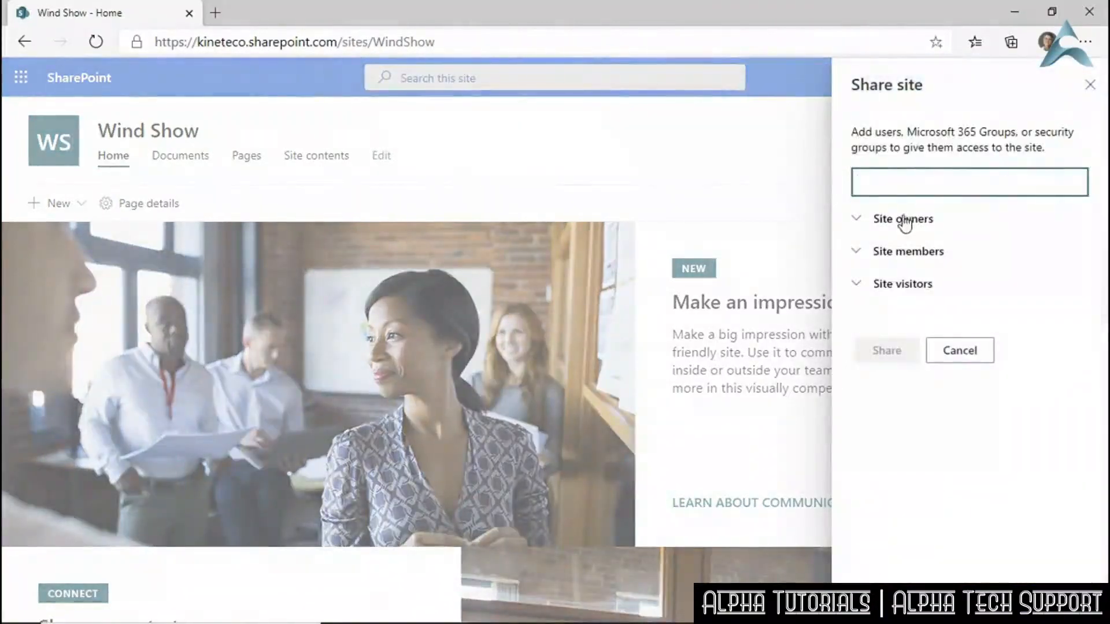
pyautogui.click(905, 222)
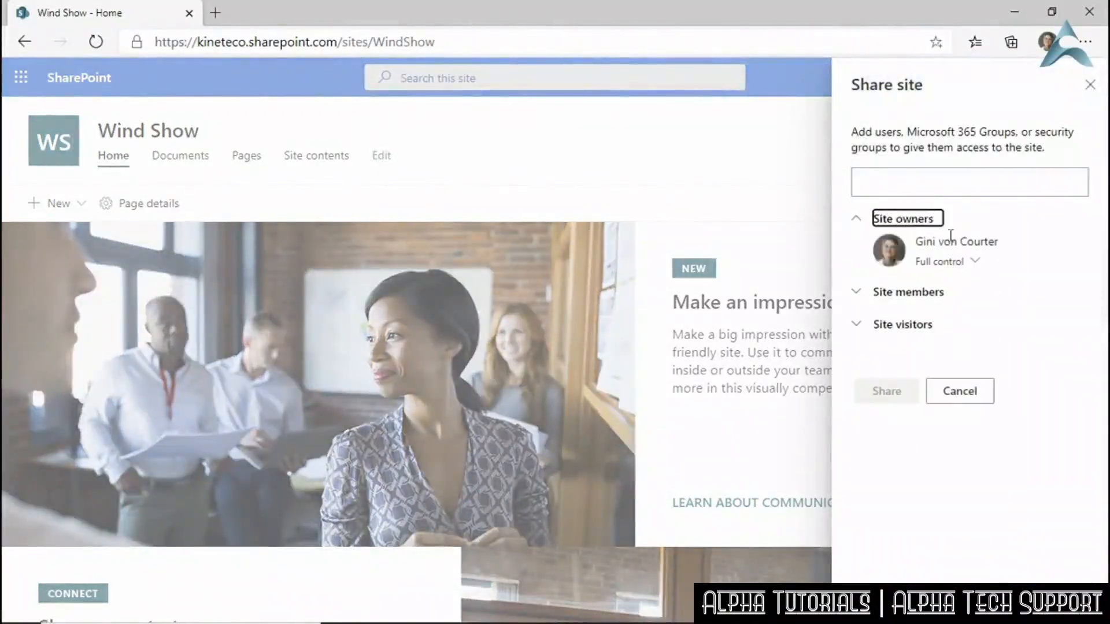
pyautogui.click(881, 293)
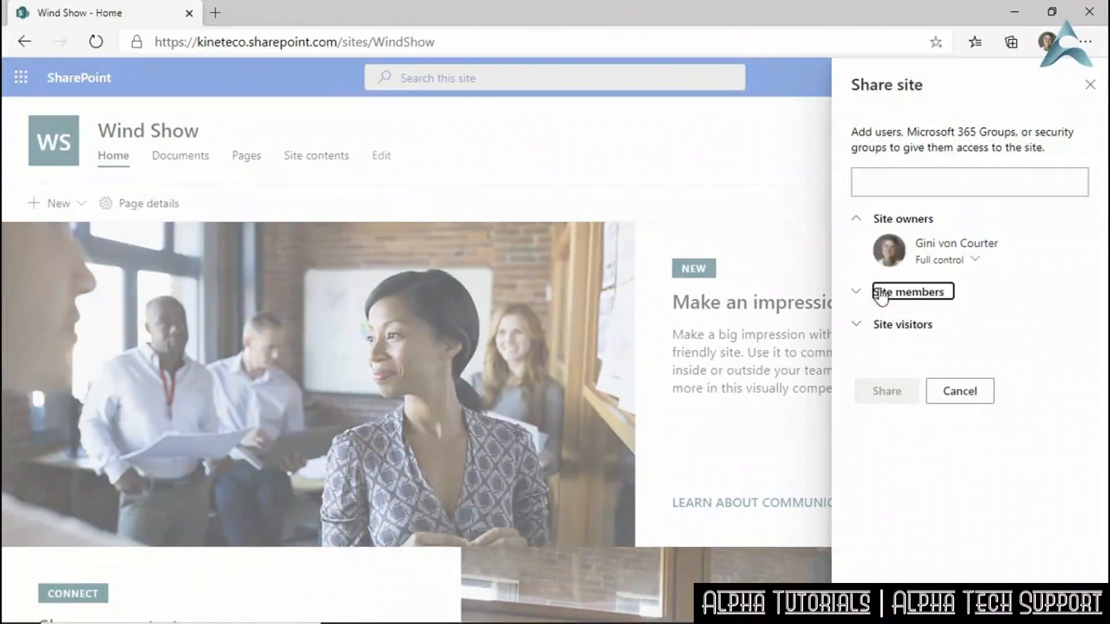
pyautogui.click(921, 341)
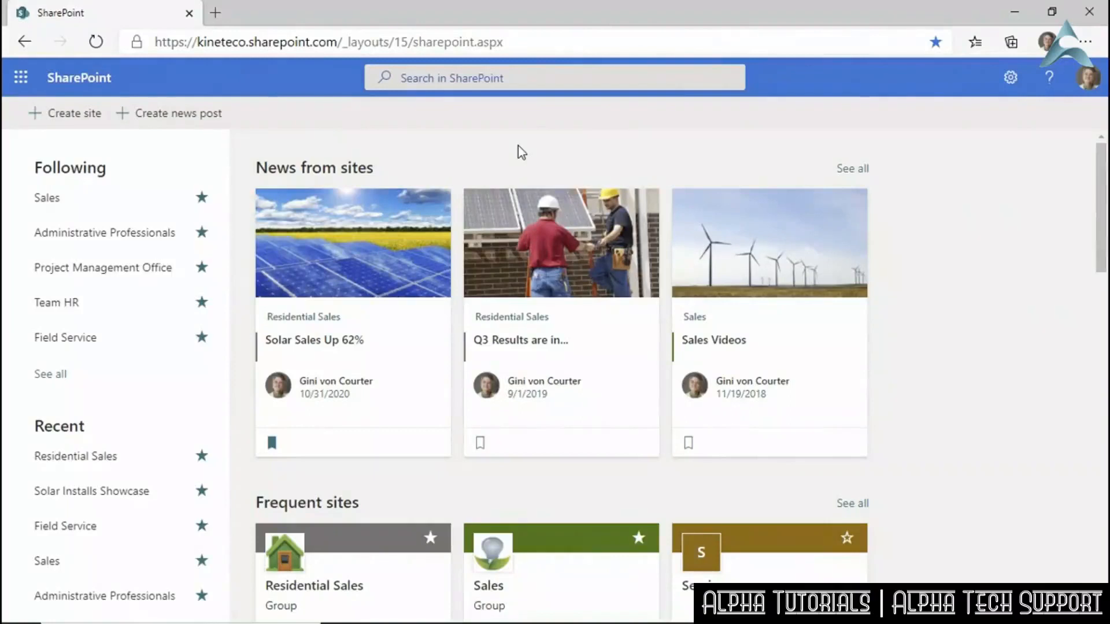
# Search SharePoint for 'wind' and open the Wind Installations result.
pyautogui.click(516, 84)
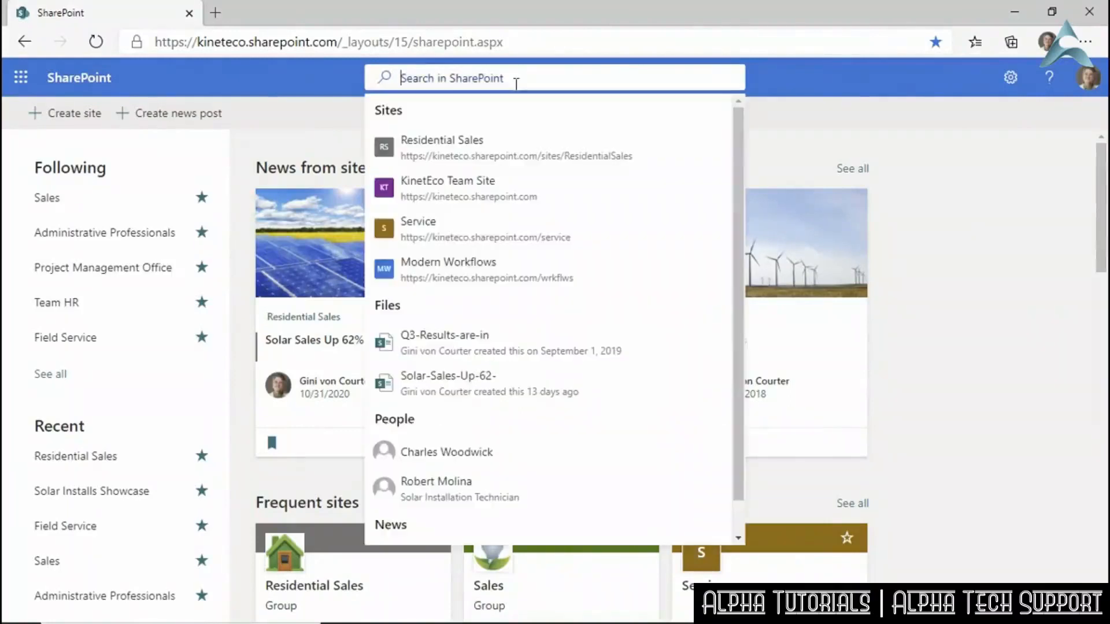
pyautogui.write('wind')
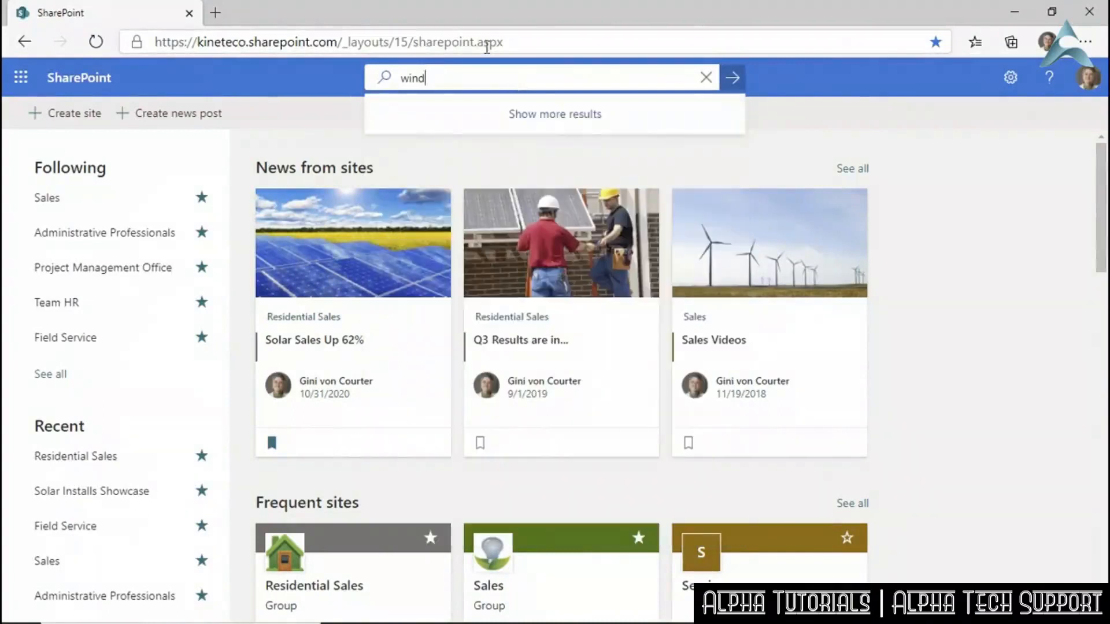
pyautogui.click(732, 78)
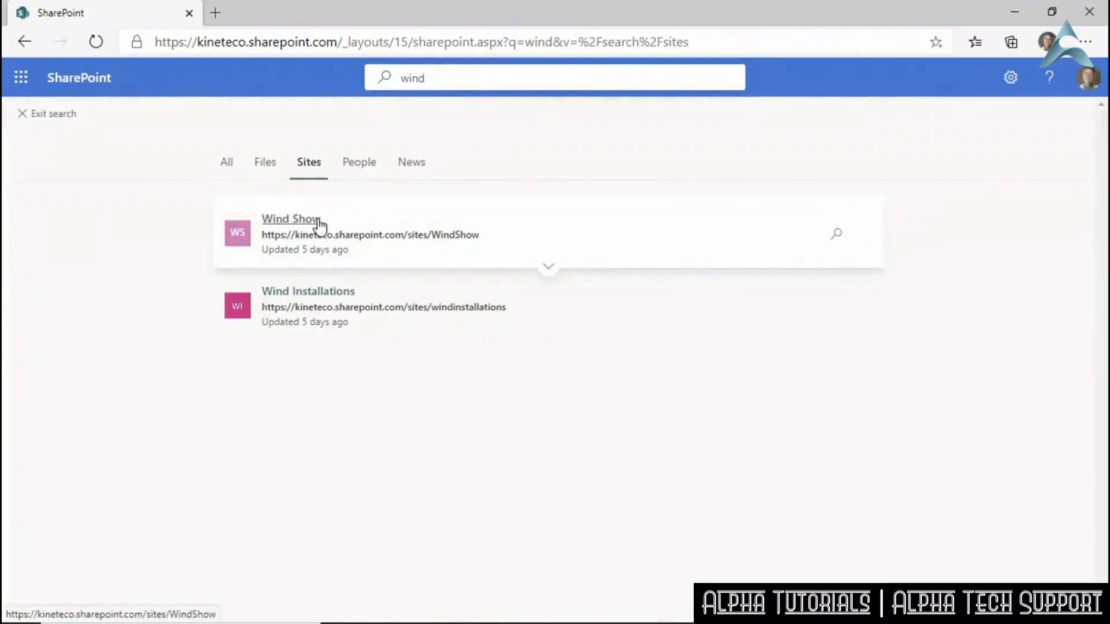
pyautogui.click(309, 293)
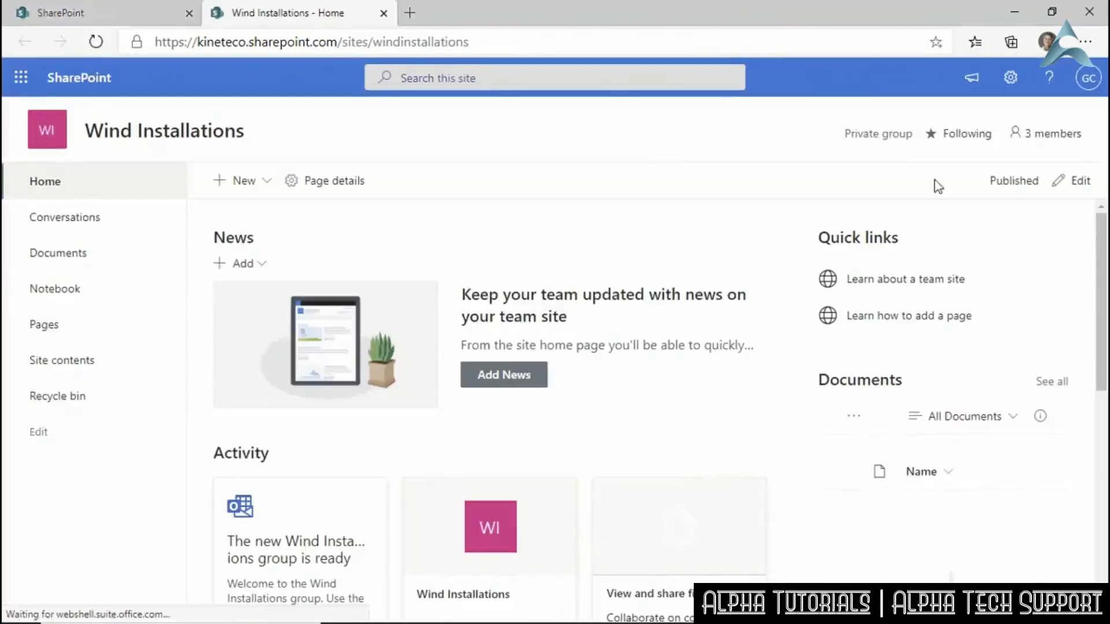
# Preview the Teal theme and customize it with a grey accent colour.
pyautogui.click(1010, 84)
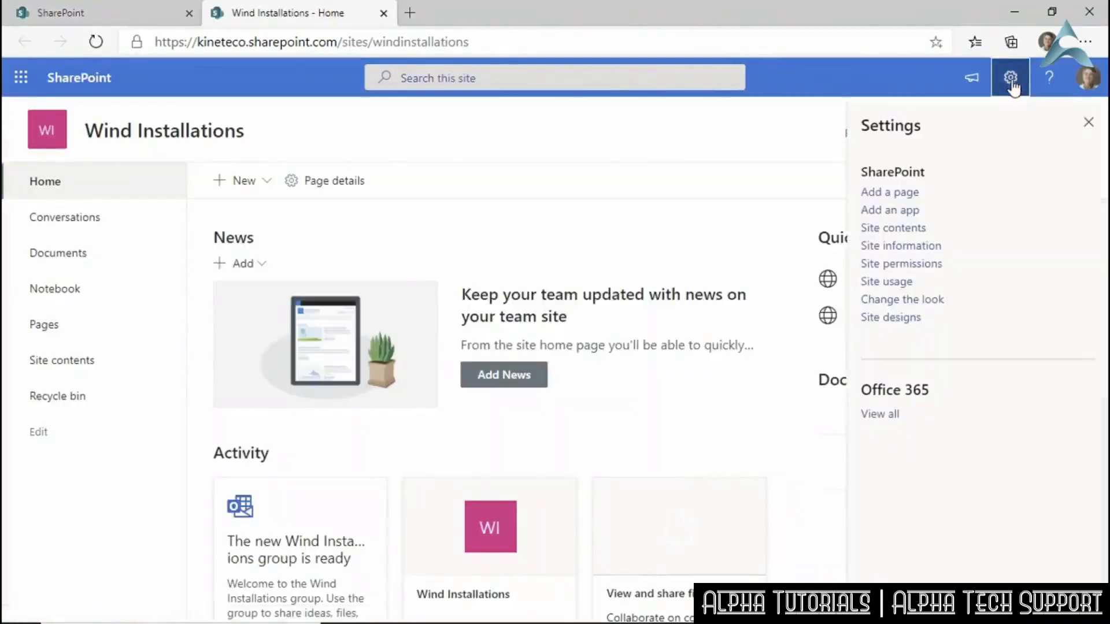
pyautogui.click(911, 303)
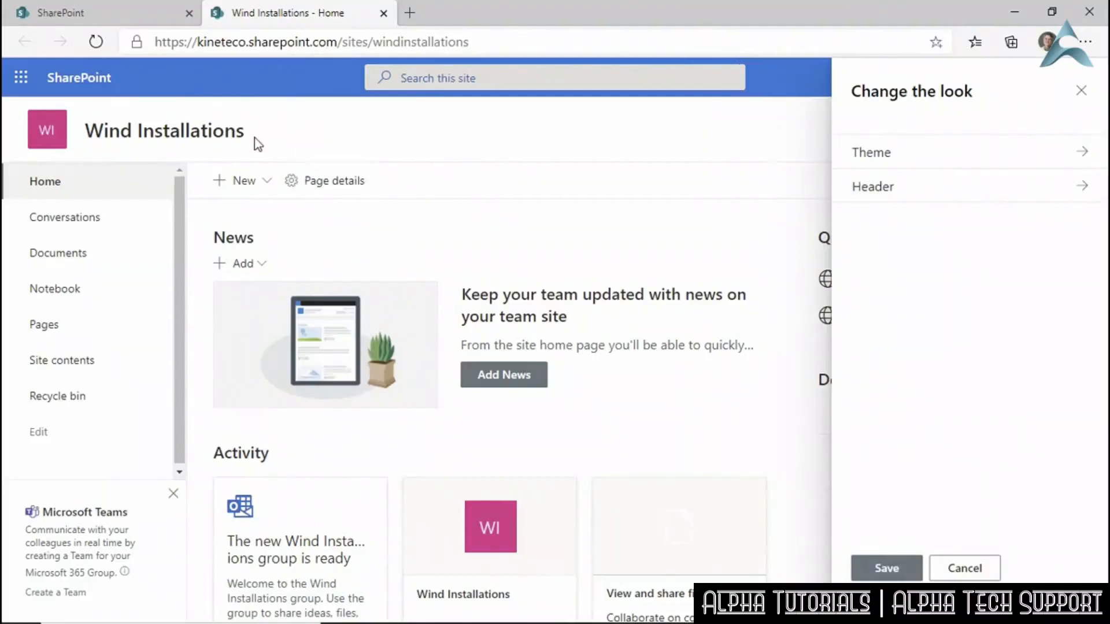
pyautogui.click(862, 154)
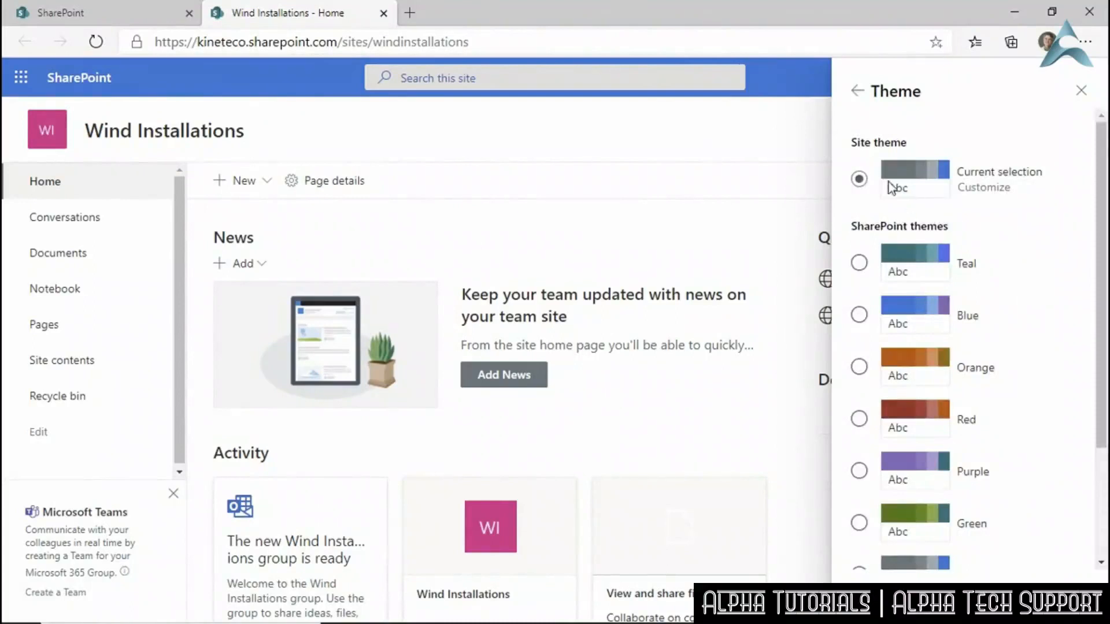
pyautogui.scroll(-3, 1008, 237)
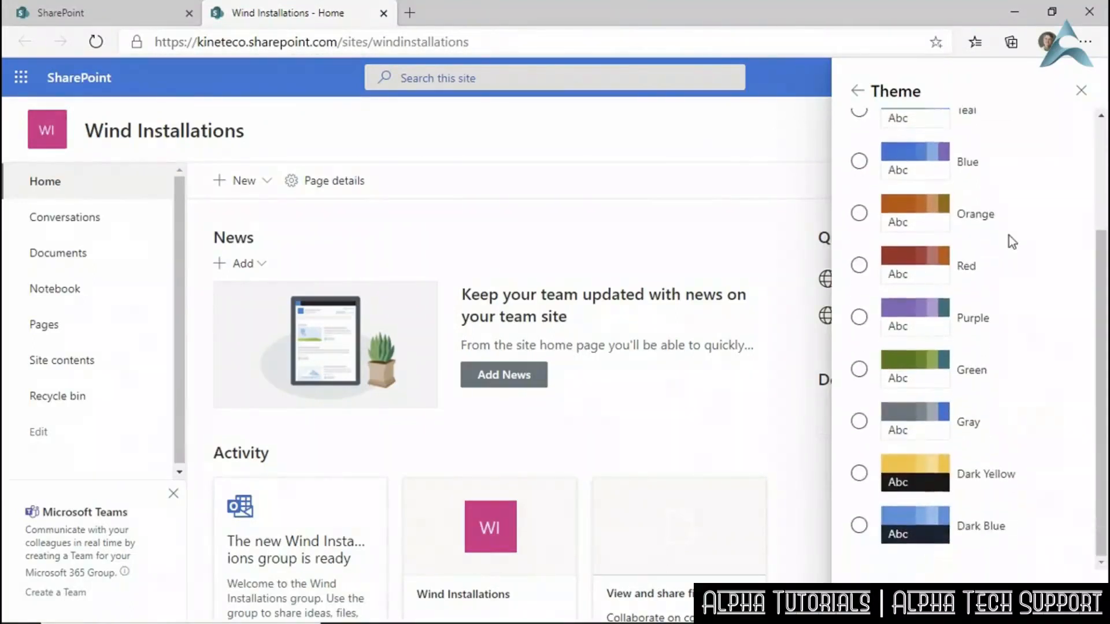
pyautogui.scroll(3, 1008, 235)
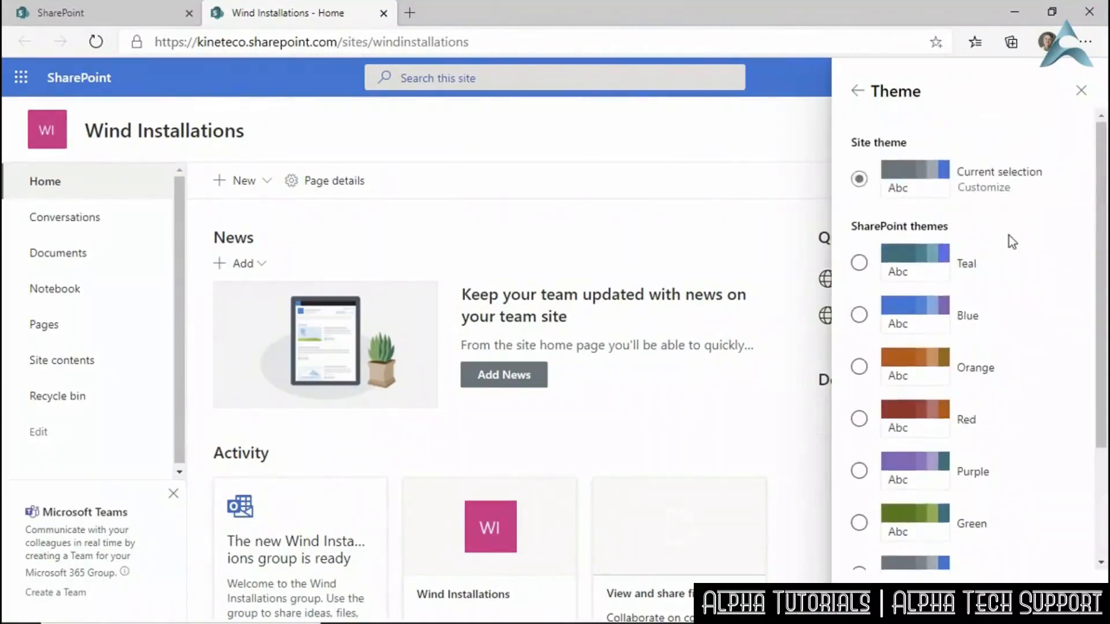
pyautogui.click(859, 264)
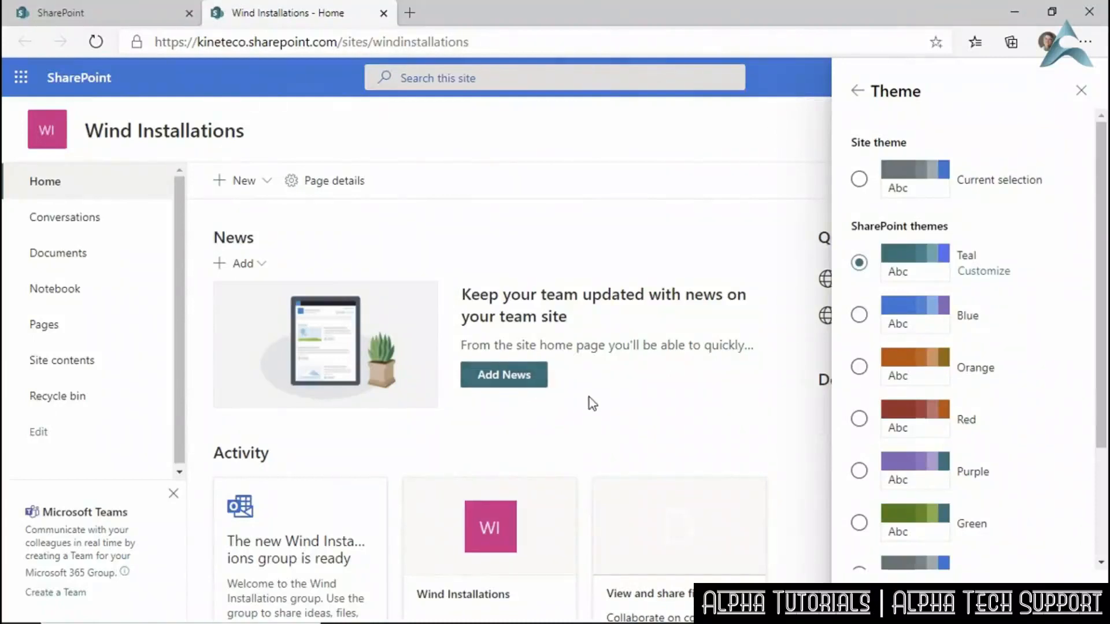
pyautogui.click(992, 277)
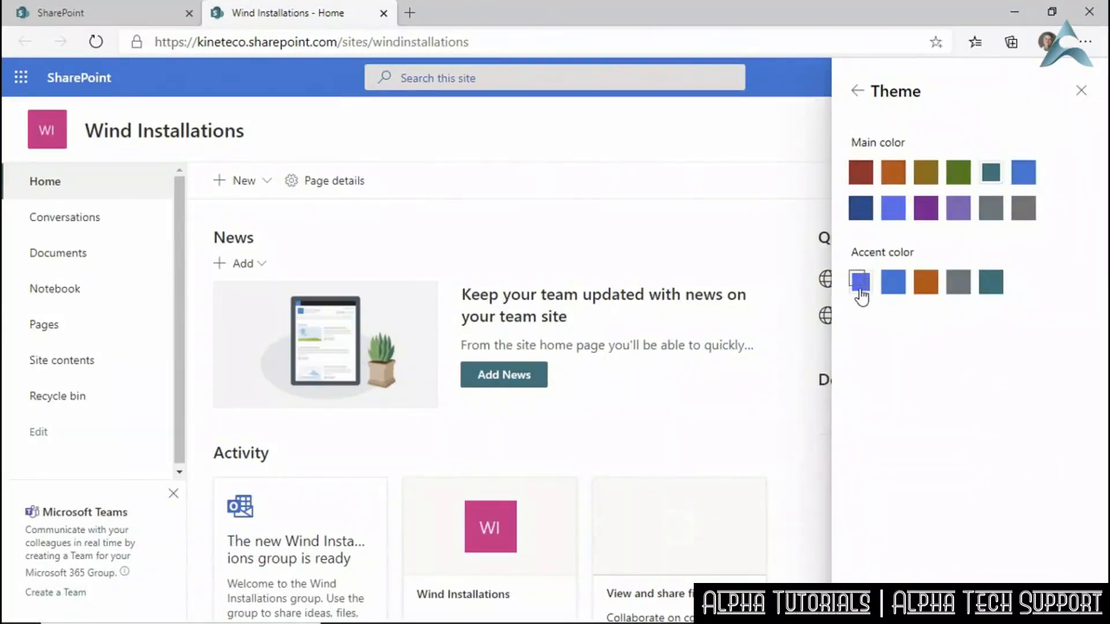
pyautogui.click(958, 284)
pyautogui.click(887, 602)
# Reselect Teal with the grey accent and save the theme.
pyautogui.click(858, 91)
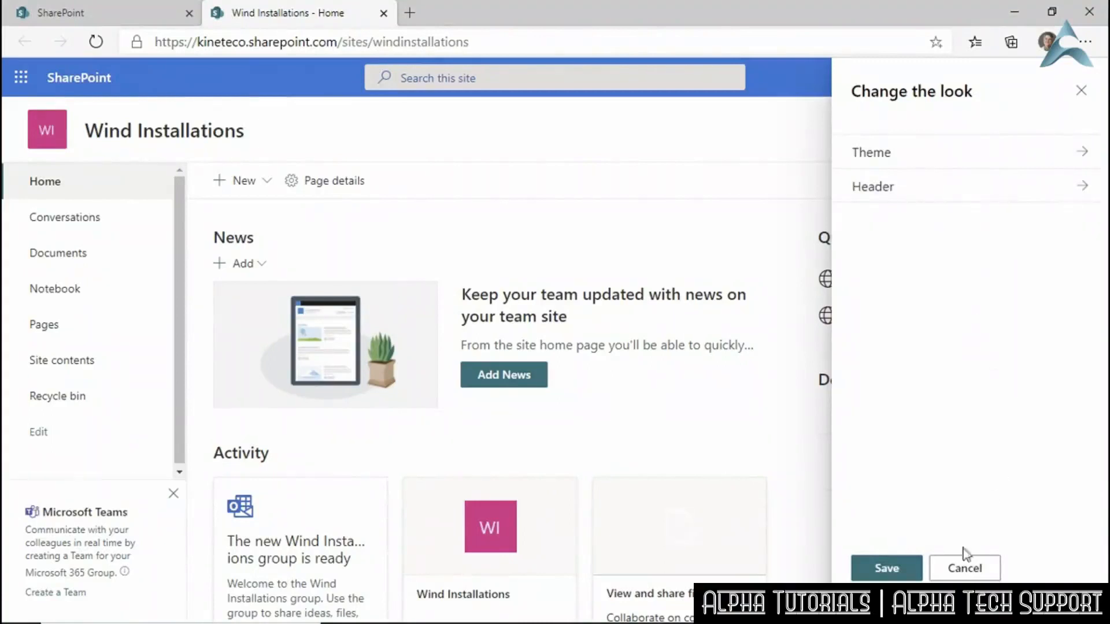
pyautogui.click(887, 152)
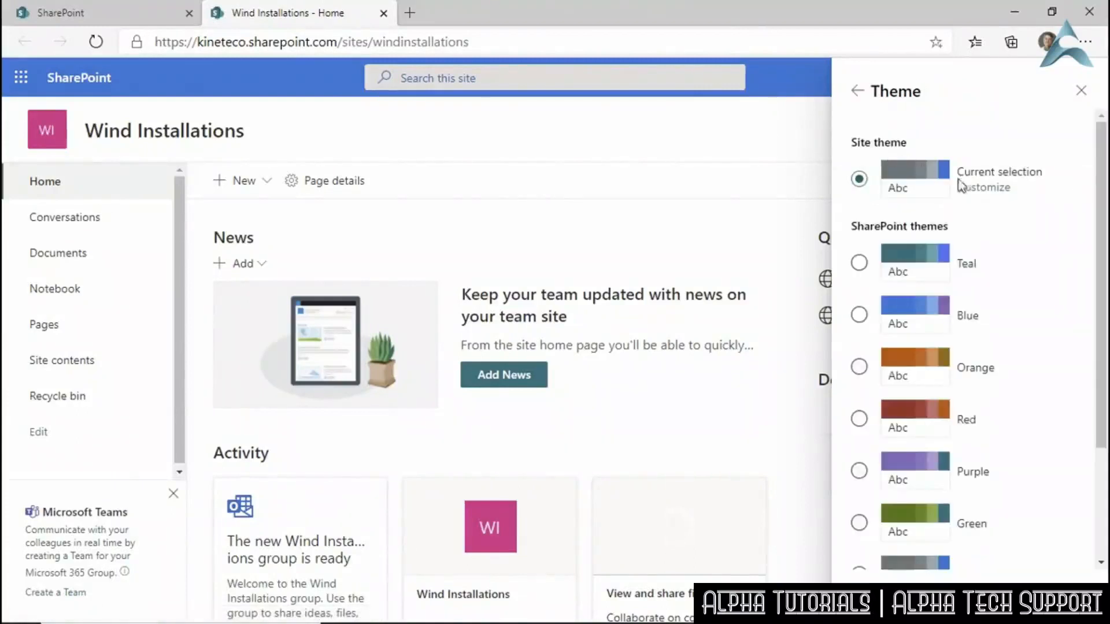
pyautogui.click(860, 263)
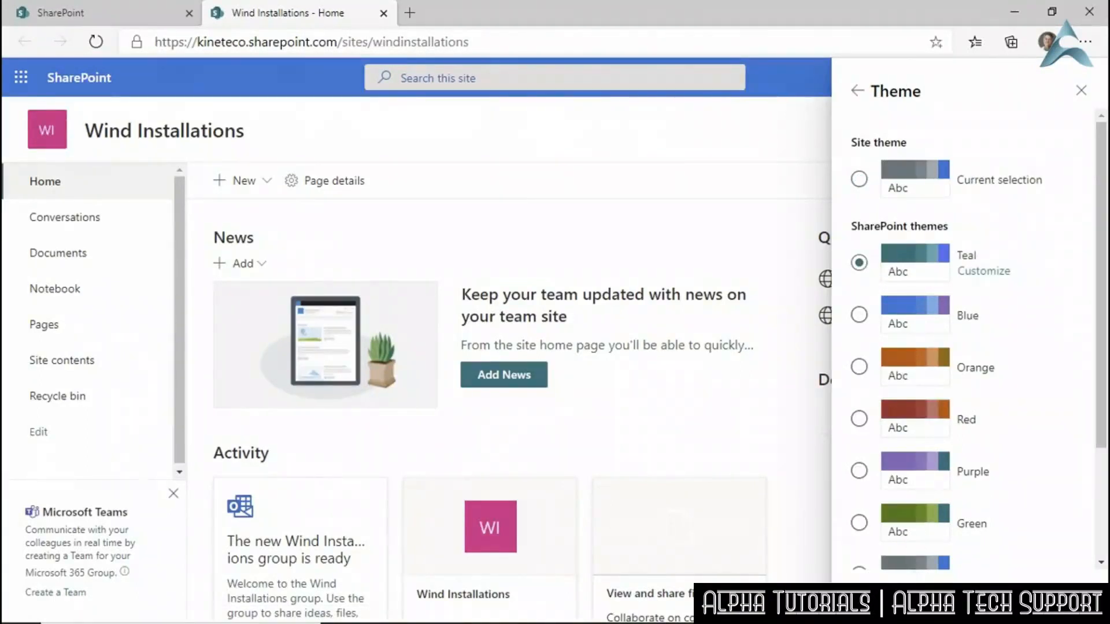
pyautogui.click(983, 271)
pyautogui.click(957, 285)
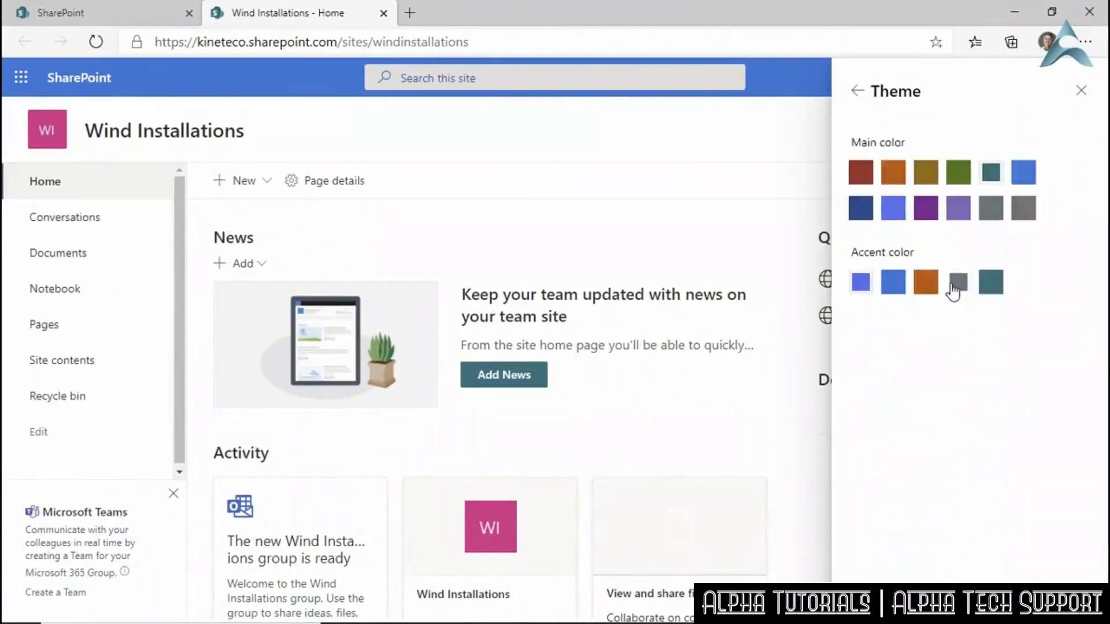
pyautogui.click(894, 599)
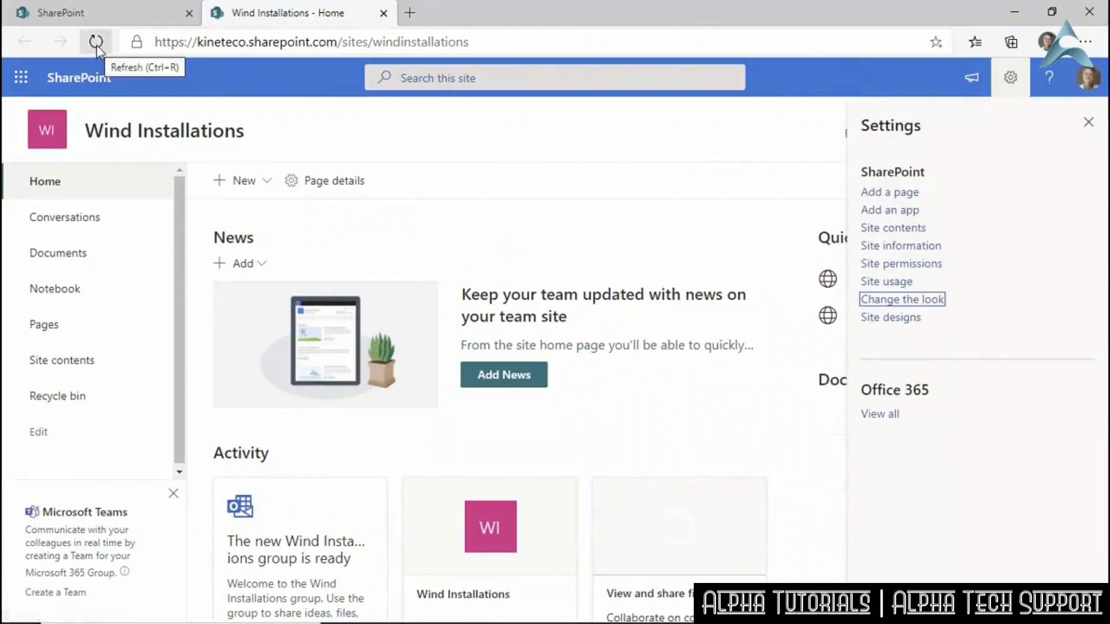
# Preview the Standard header, revert to Compact layout, and begin choosing a new site logo.
pyautogui.click(883, 309)
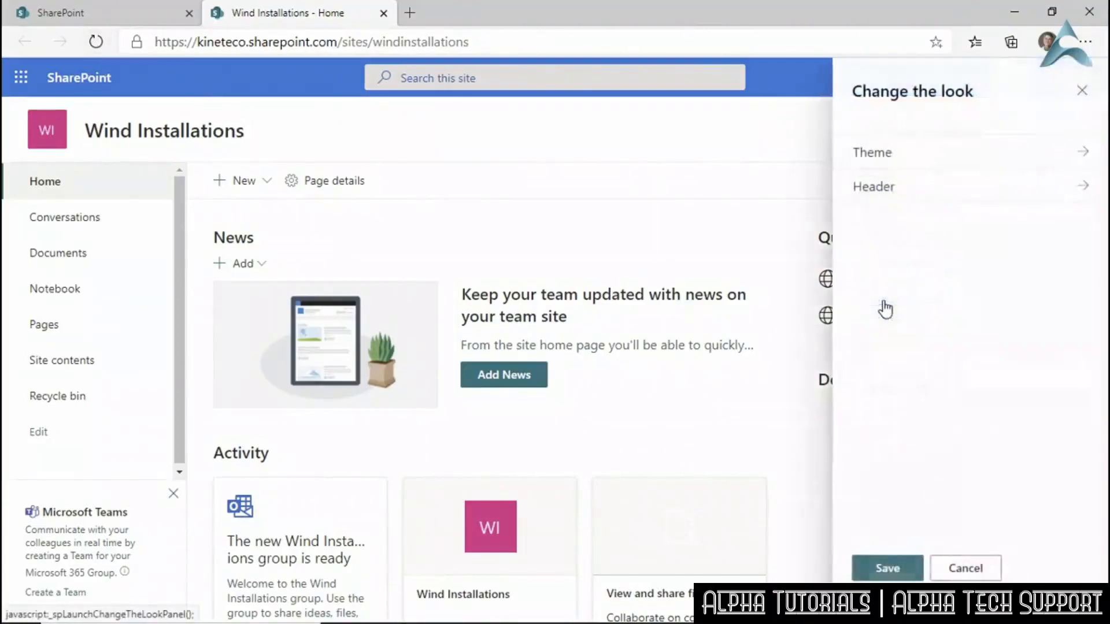
pyautogui.click(1085, 190)
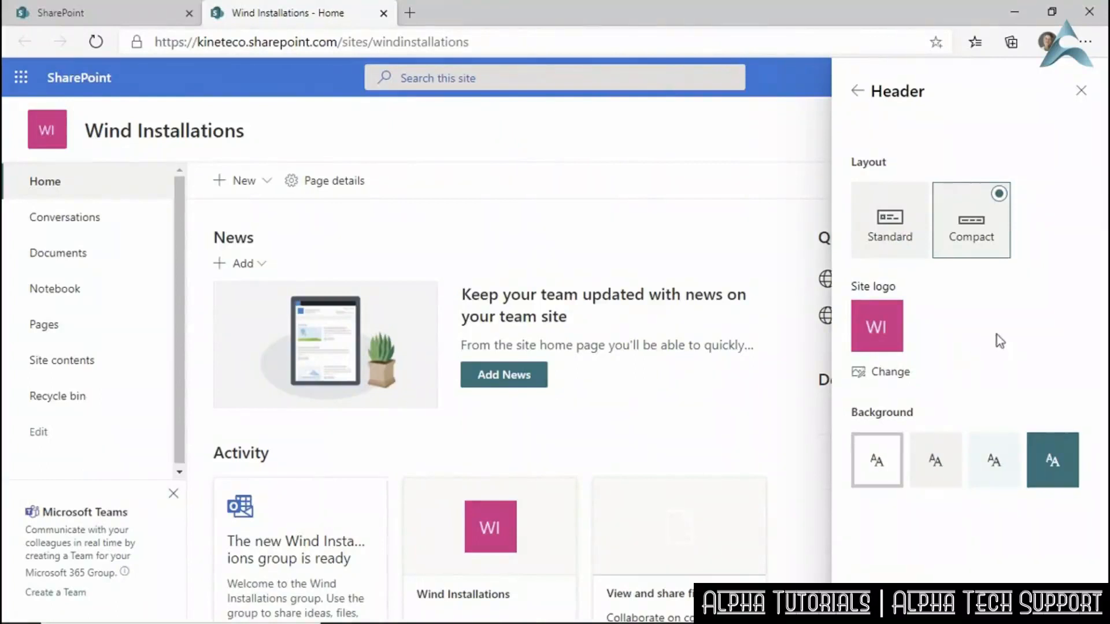
pyautogui.click(897, 237)
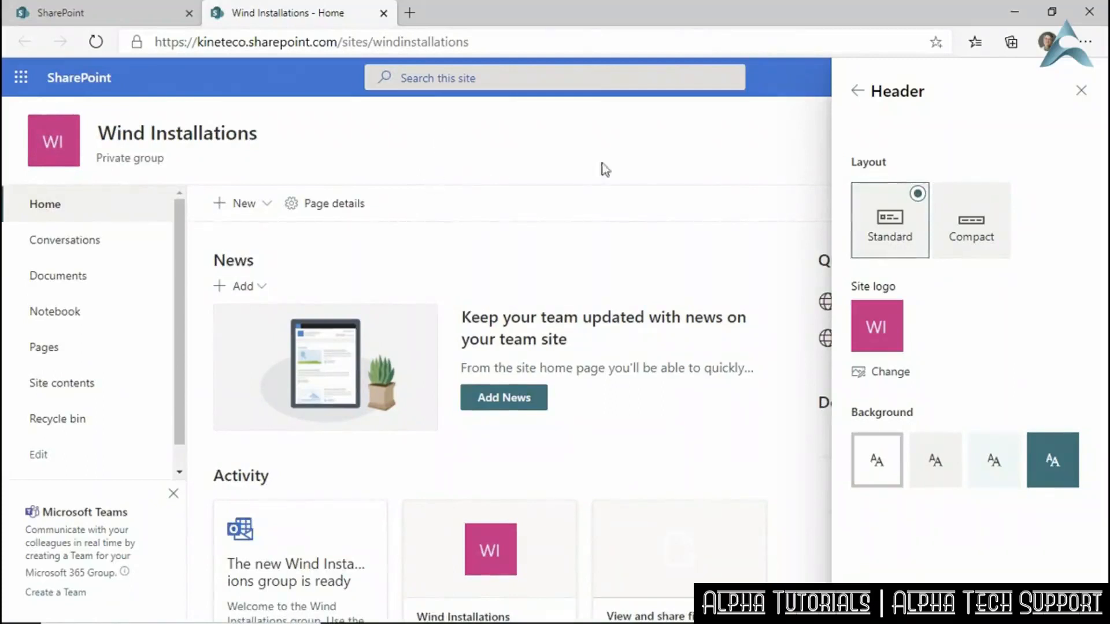
pyautogui.click(975, 230)
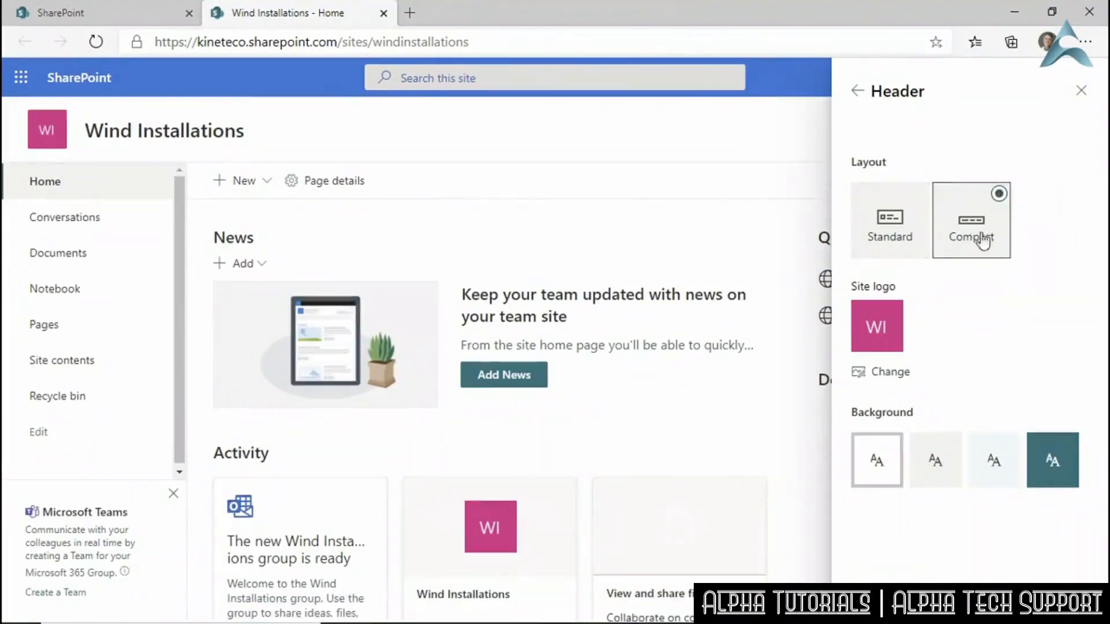
pyautogui.click(886, 373)
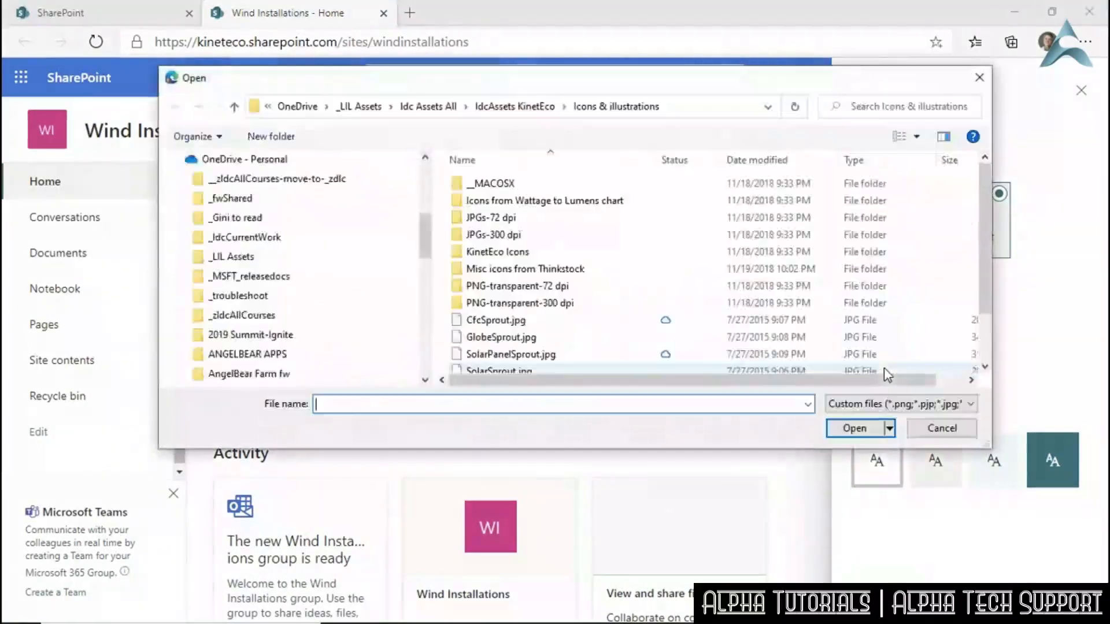
# Pick WindmillSprout.jpg from Desktop > Exercise Files as the new WI site logo.
pyautogui.click(224, 198)
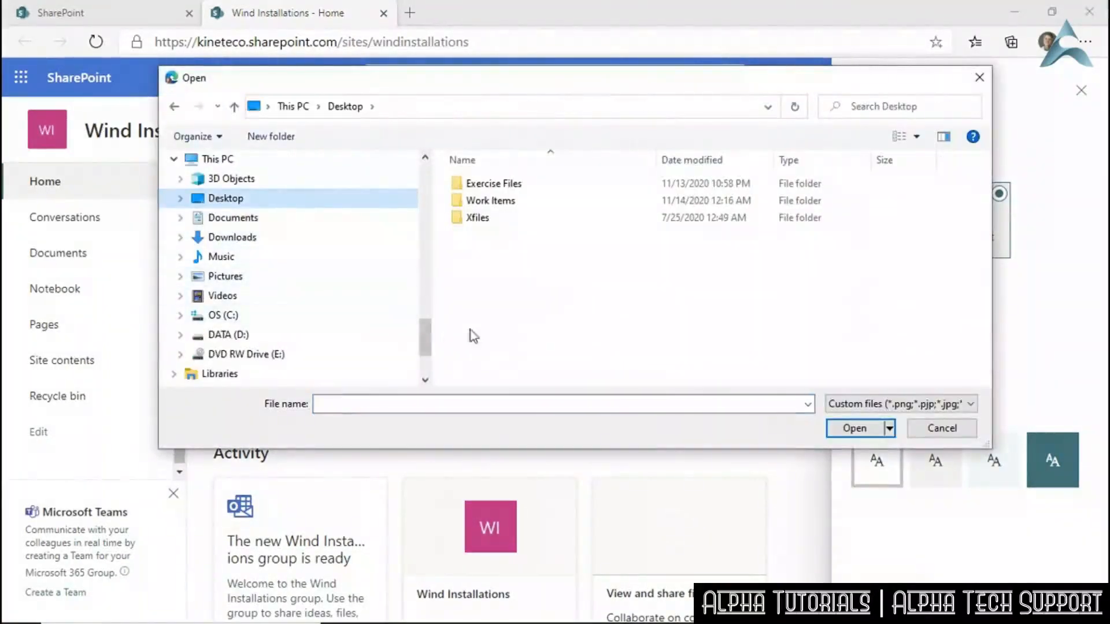
pyautogui.doubleClick(496, 185)
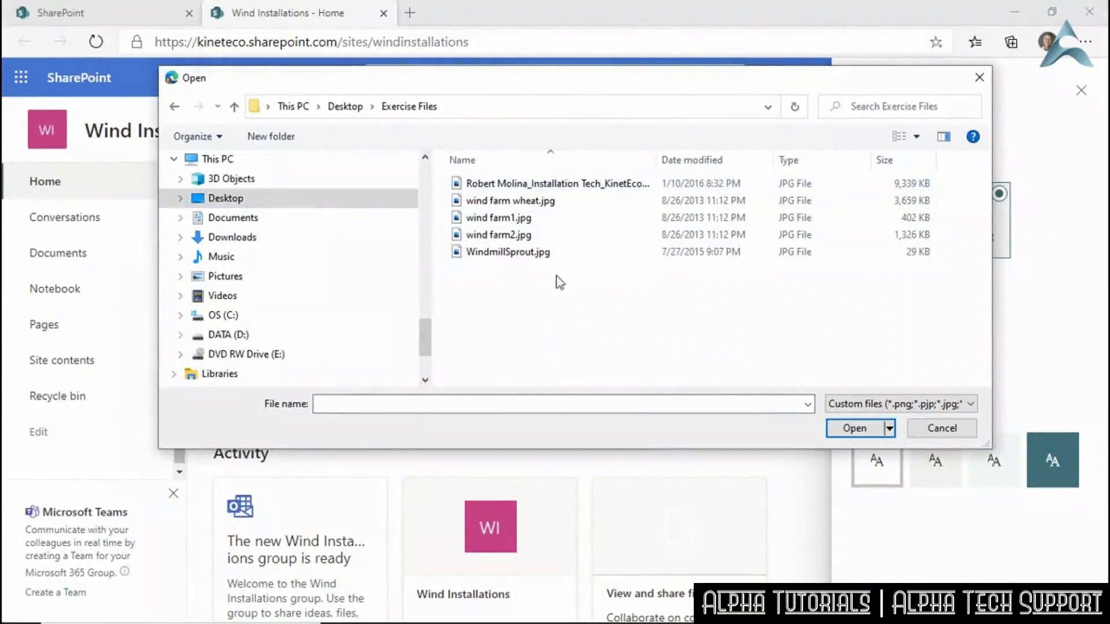
pyautogui.click(497, 253)
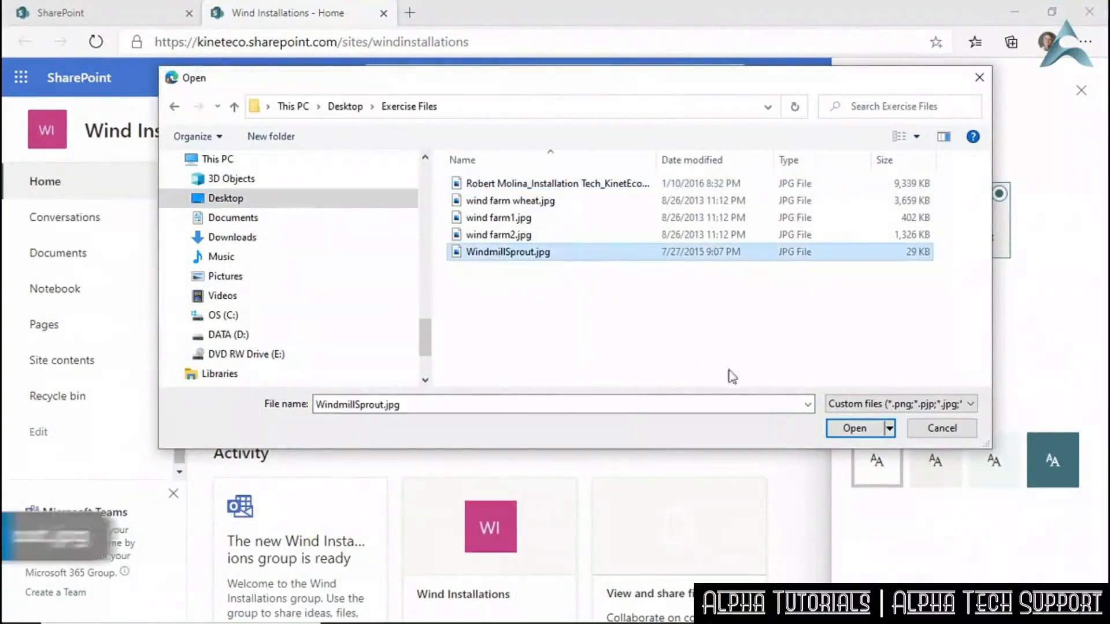
pyautogui.click(846, 428)
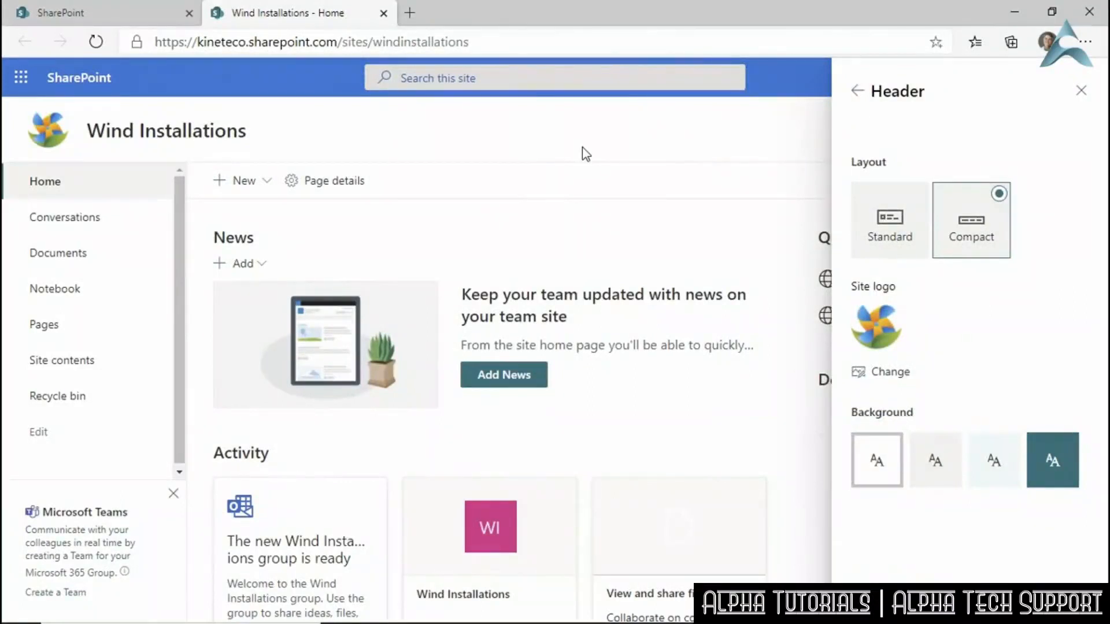
# Preview the header background swatches and settle on the light grey one.
pyautogui.click(940, 460)
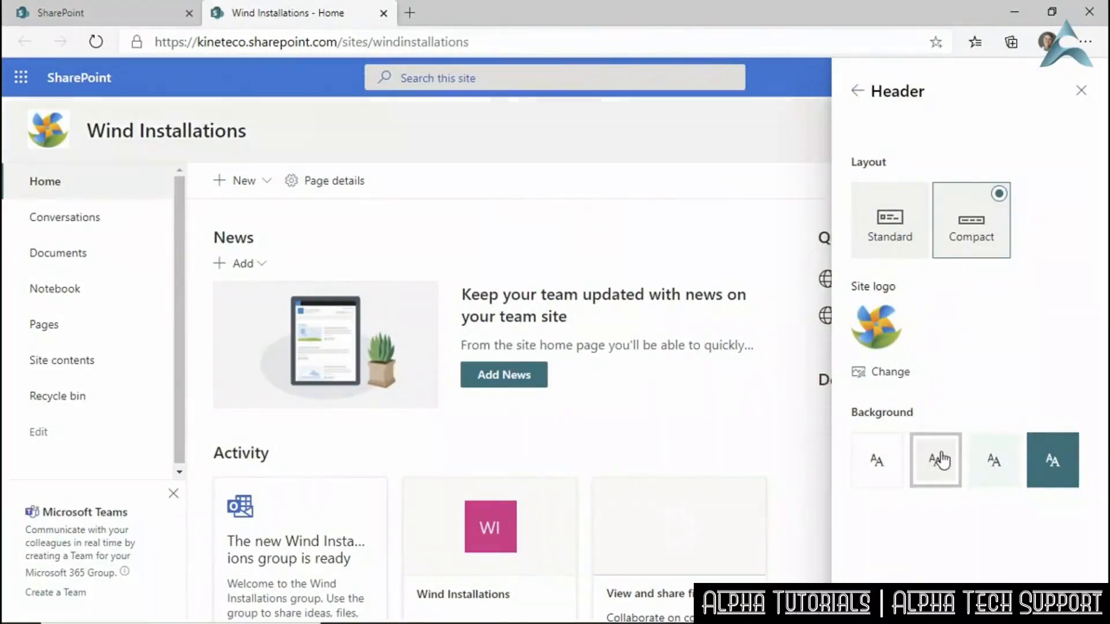
pyautogui.click(992, 462)
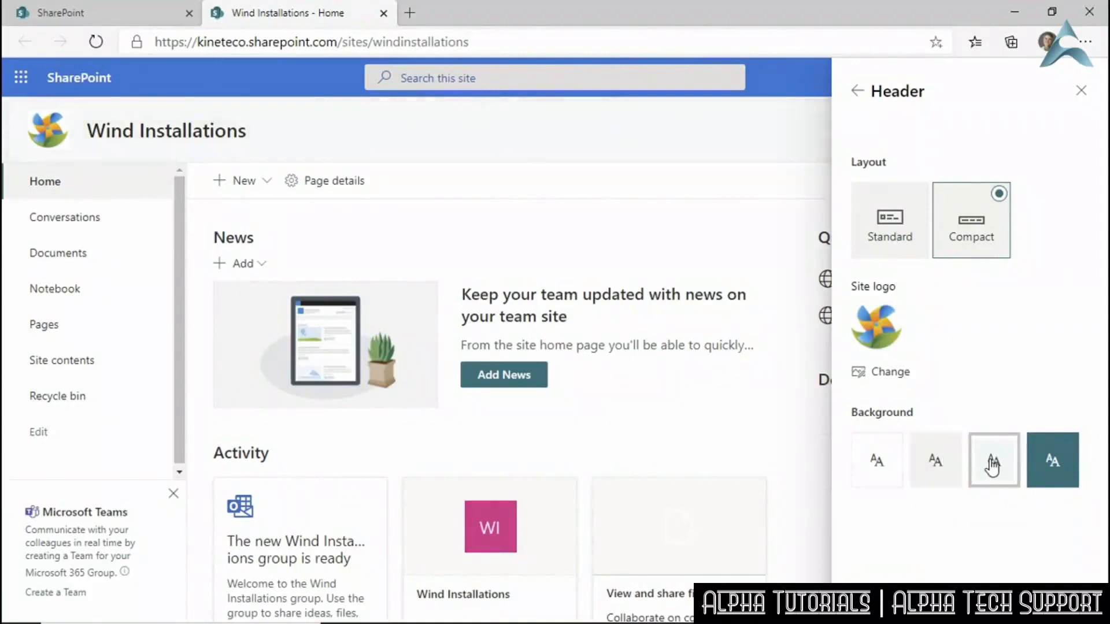
pyautogui.click(1055, 468)
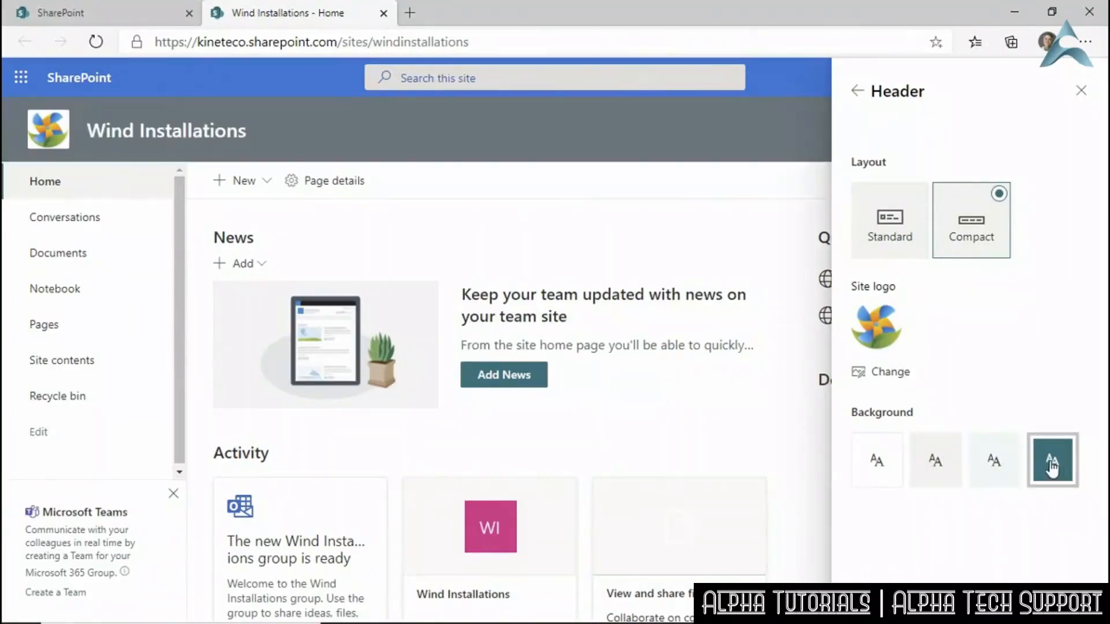
pyautogui.click(936, 458)
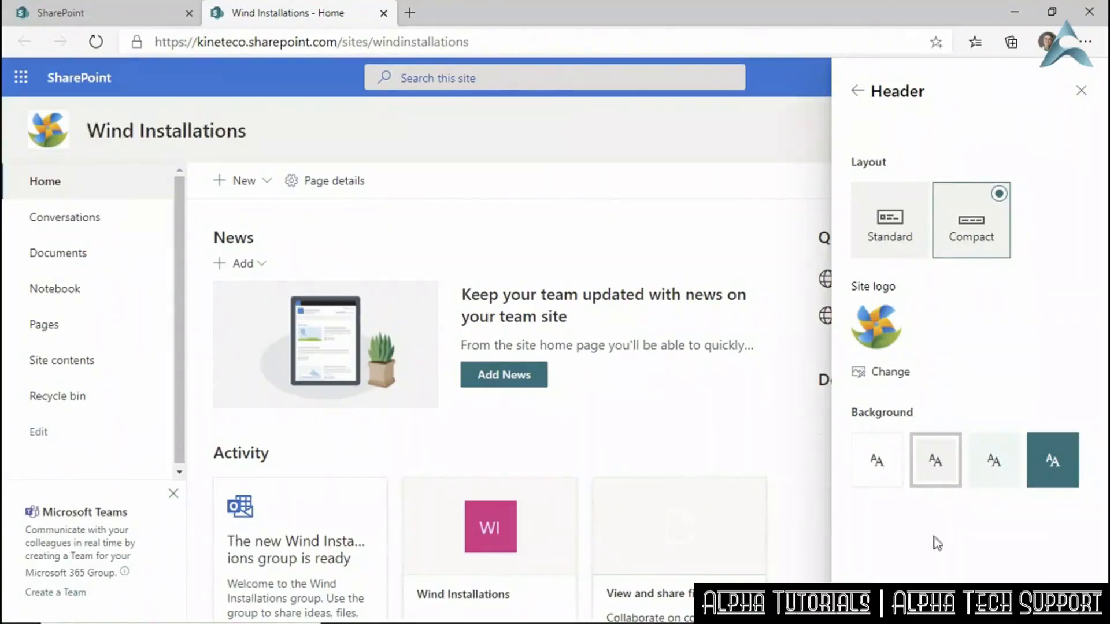
# Save the header changes and reopen the site's Change the look panel.
pyautogui.click(886, 601)
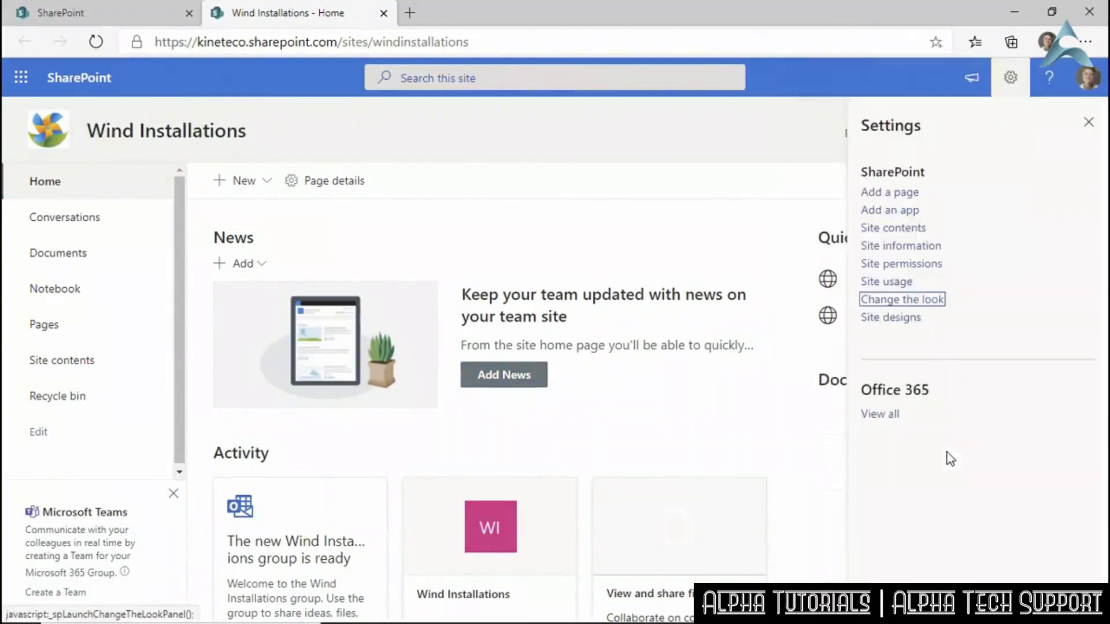
pyautogui.click(1089, 122)
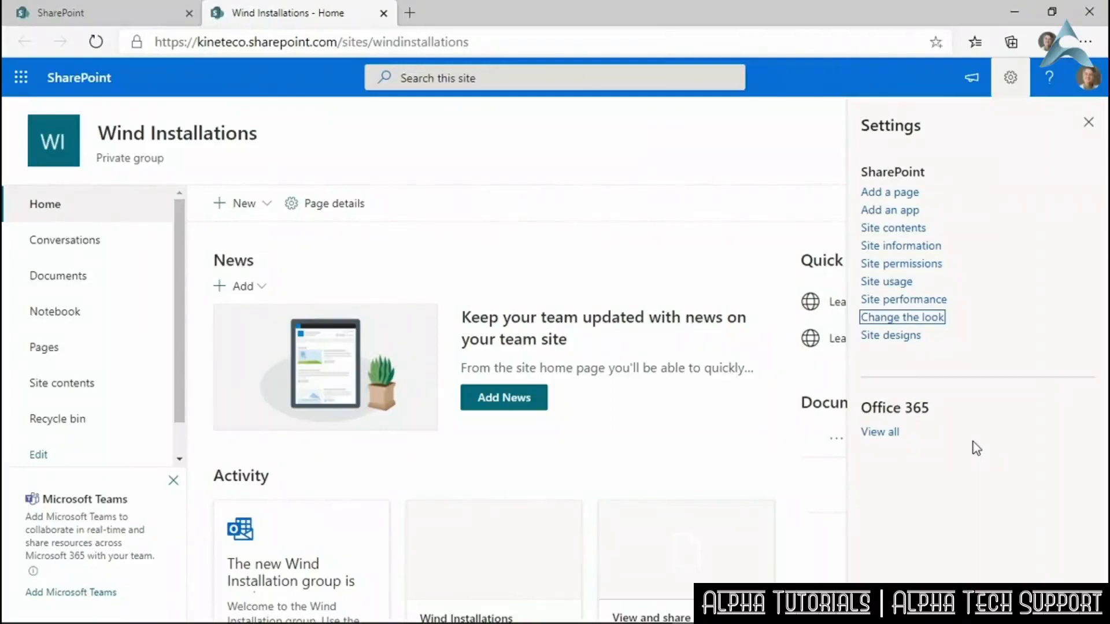
pyautogui.click(929, 318)
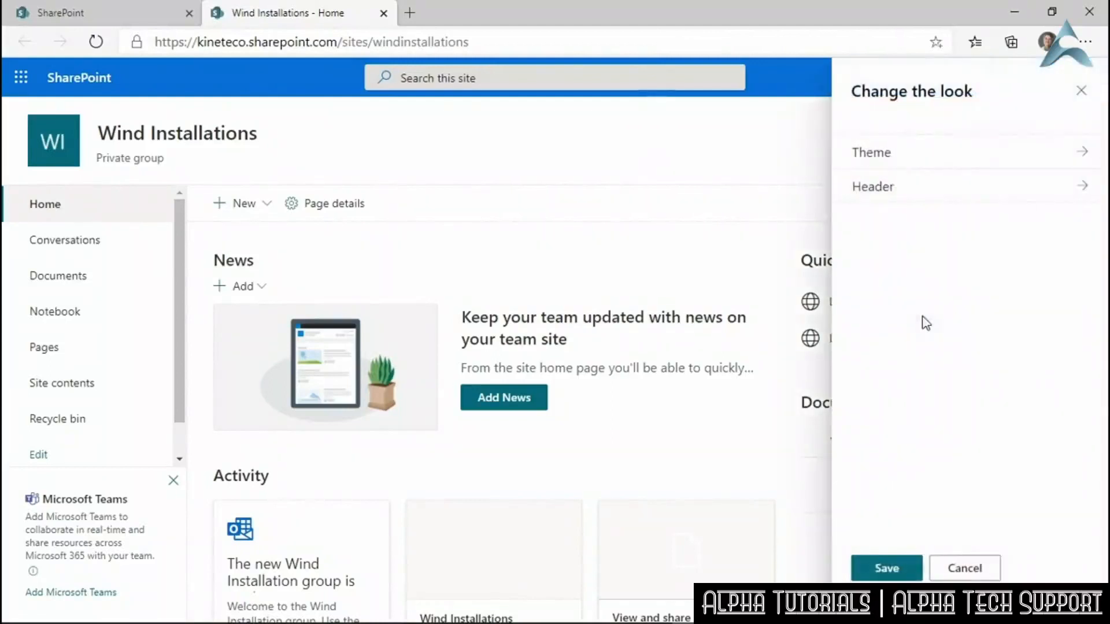
# In Header settings, try the Minimal, Compact and Extended layouts, finally keeping Standard.
pyautogui.click(888, 191)
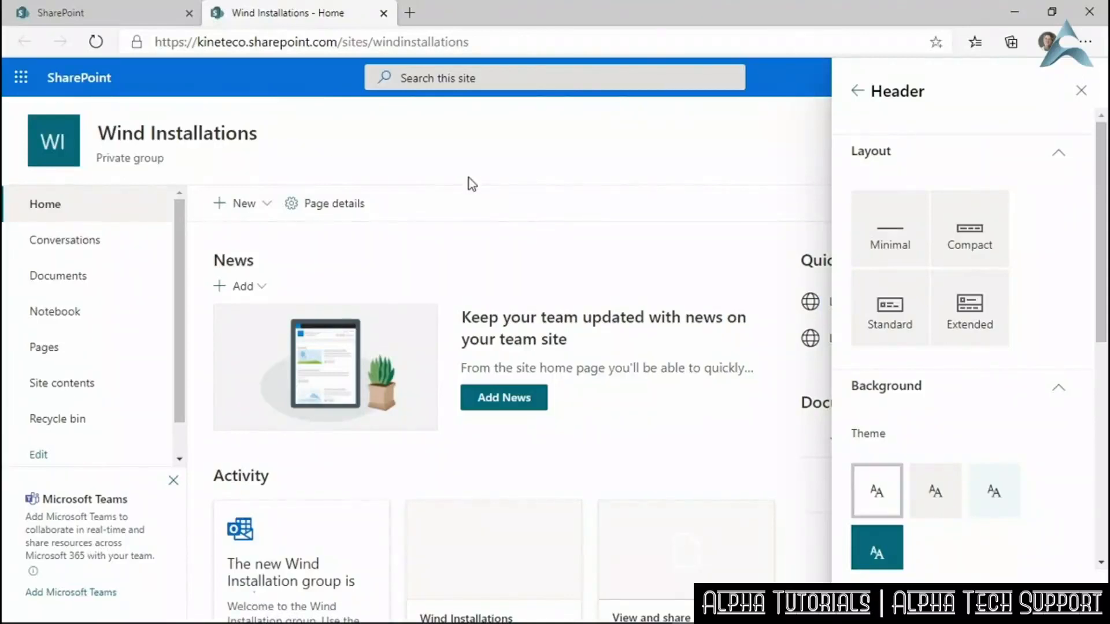
pyautogui.click(875, 295)
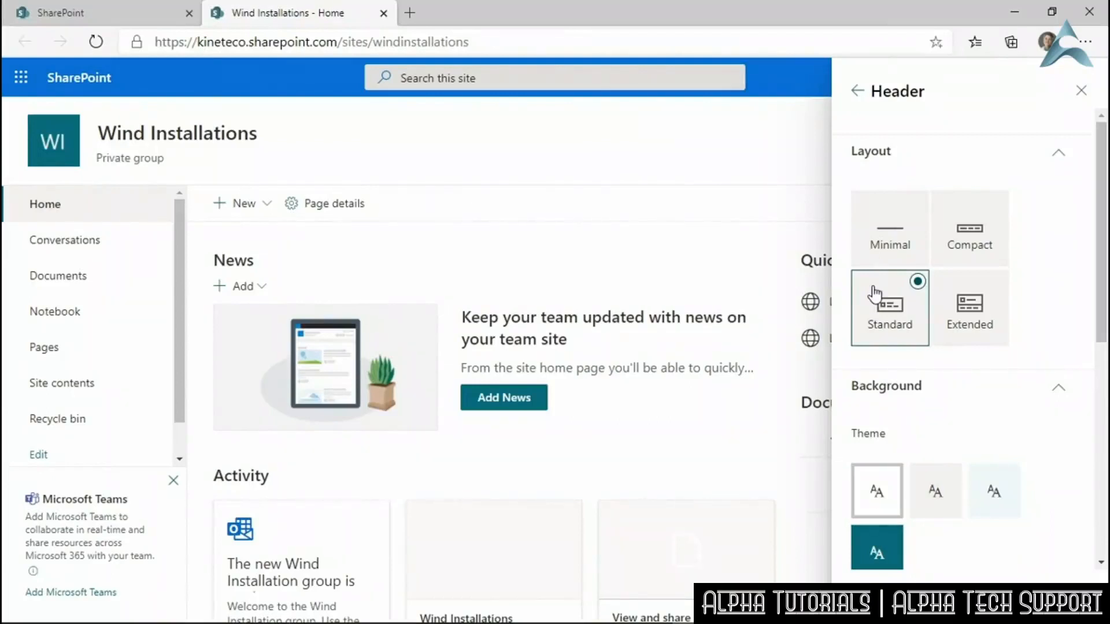
pyautogui.click(900, 241)
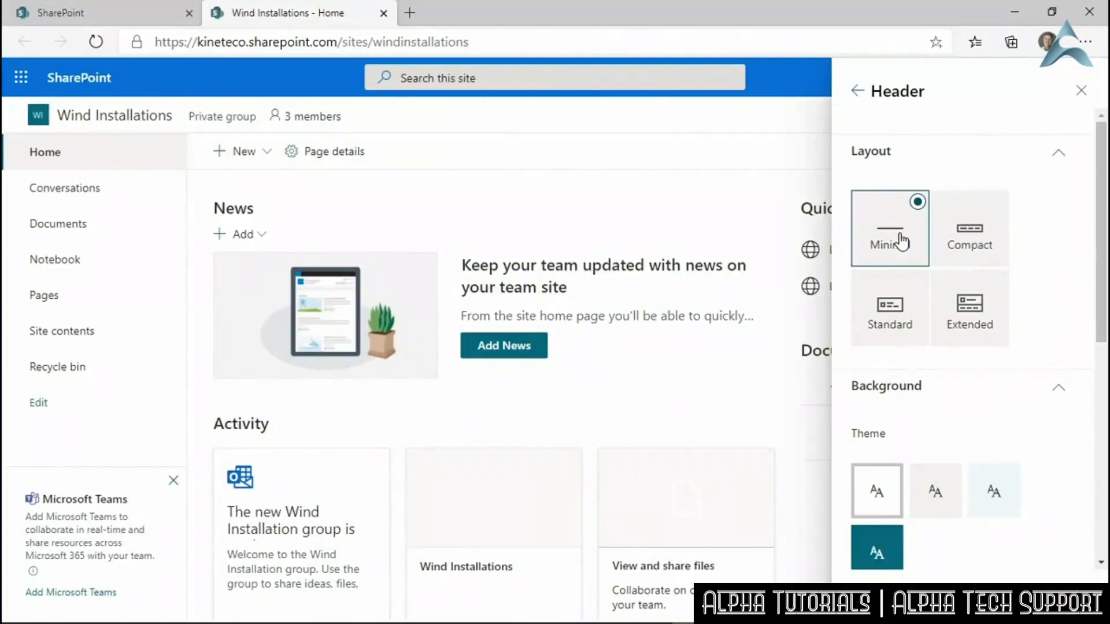
pyautogui.click(978, 246)
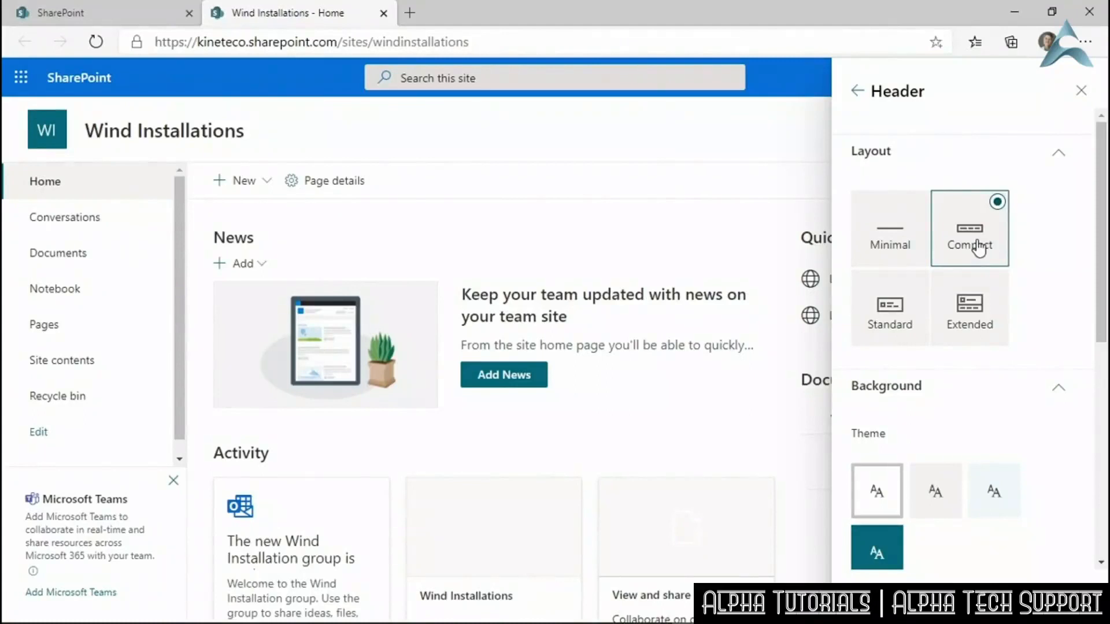
pyautogui.click(912, 300)
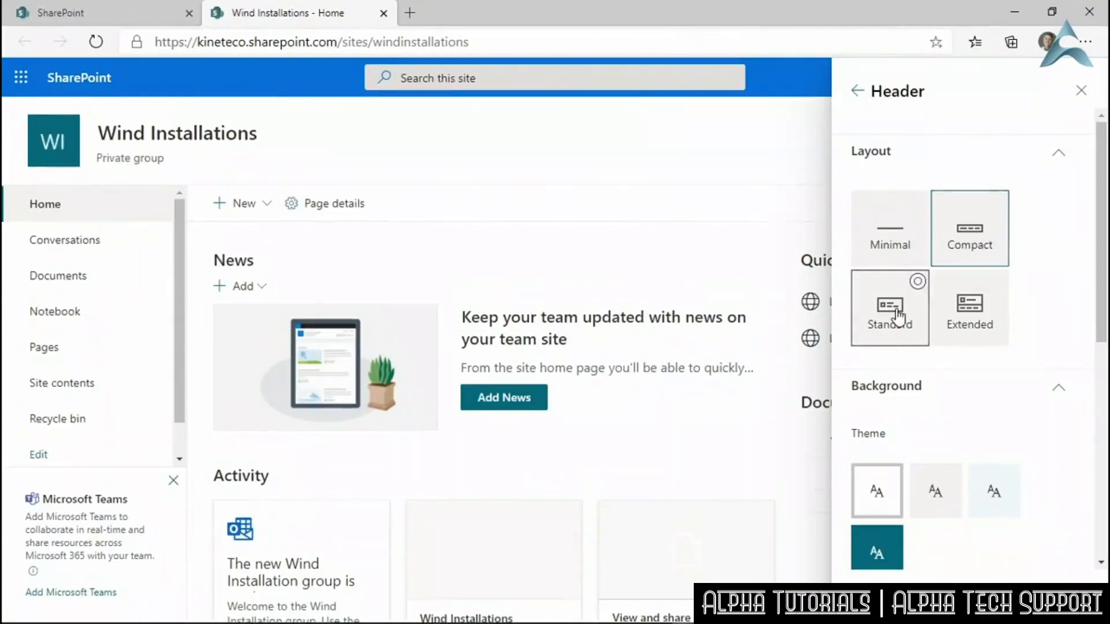
pyautogui.click(963, 248)
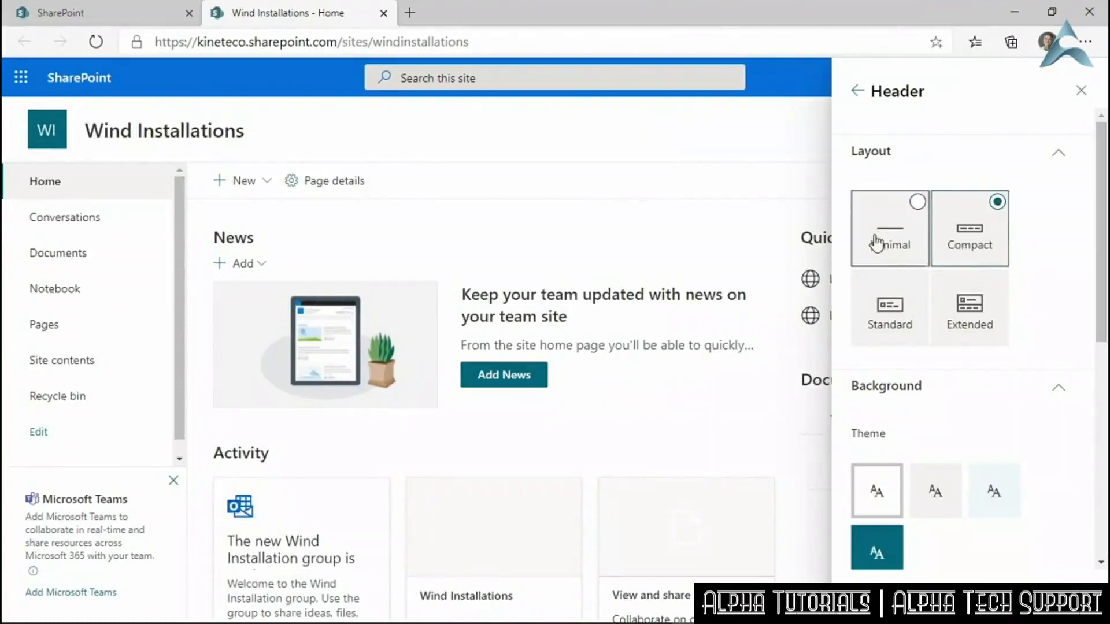
pyautogui.click(979, 322)
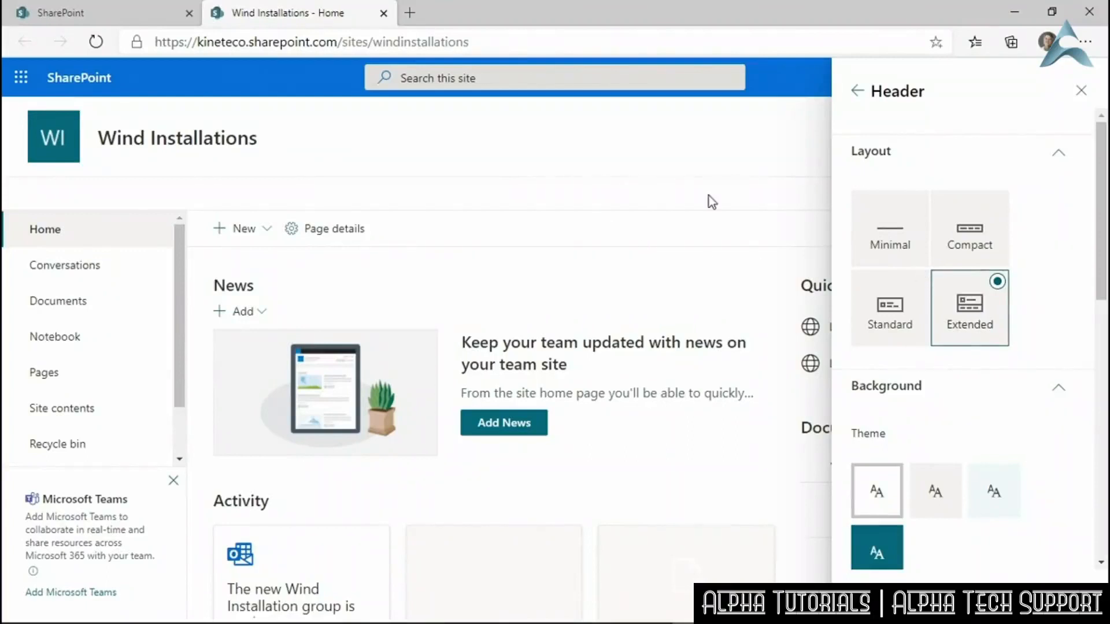
pyautogui.click(873, 323)
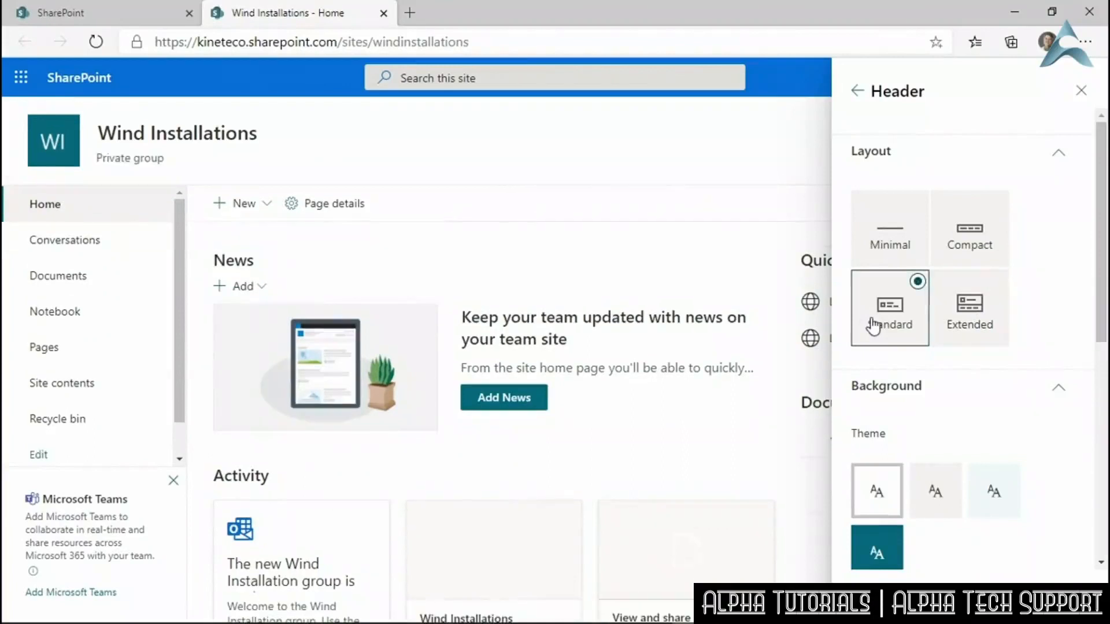
pyautogui.moveTo(1101, 310); pyautogui.dragTo(1097, 425)
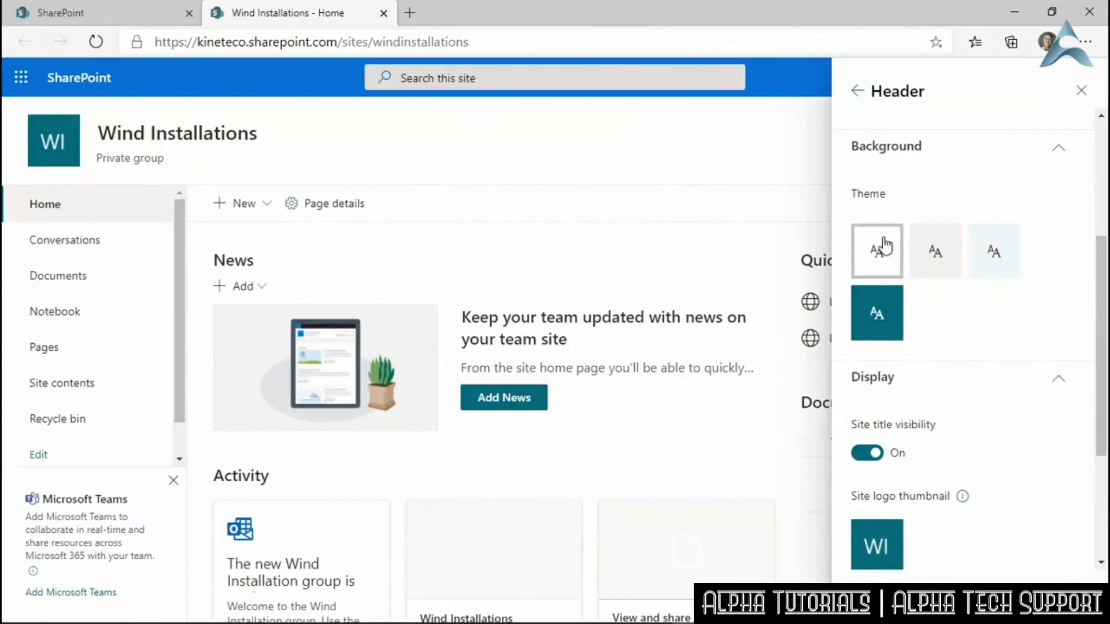
# Try the dark teal and light blue header themes, then settle on light grey.
pyautogui.click(882, 315)
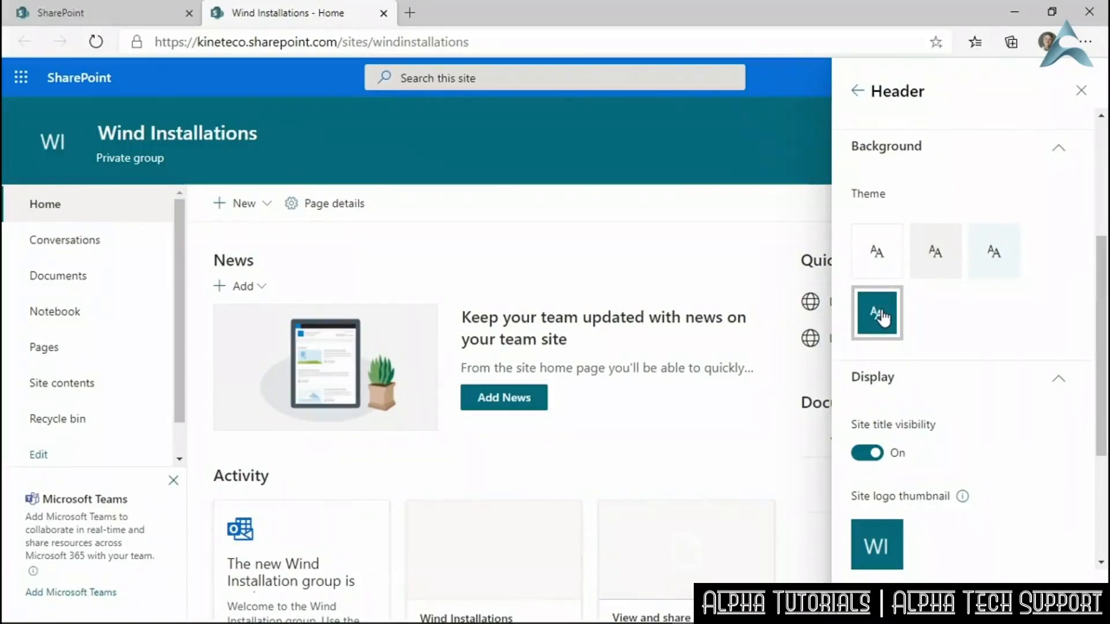
pyautogui.click(996, 253)
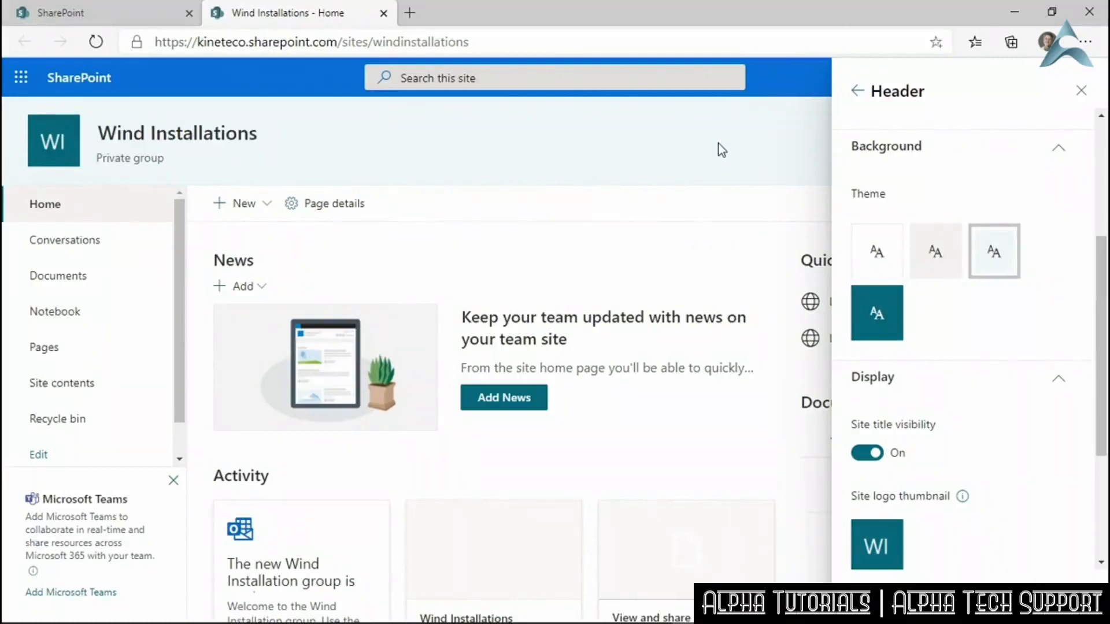
pyautogui.click(930, 254)
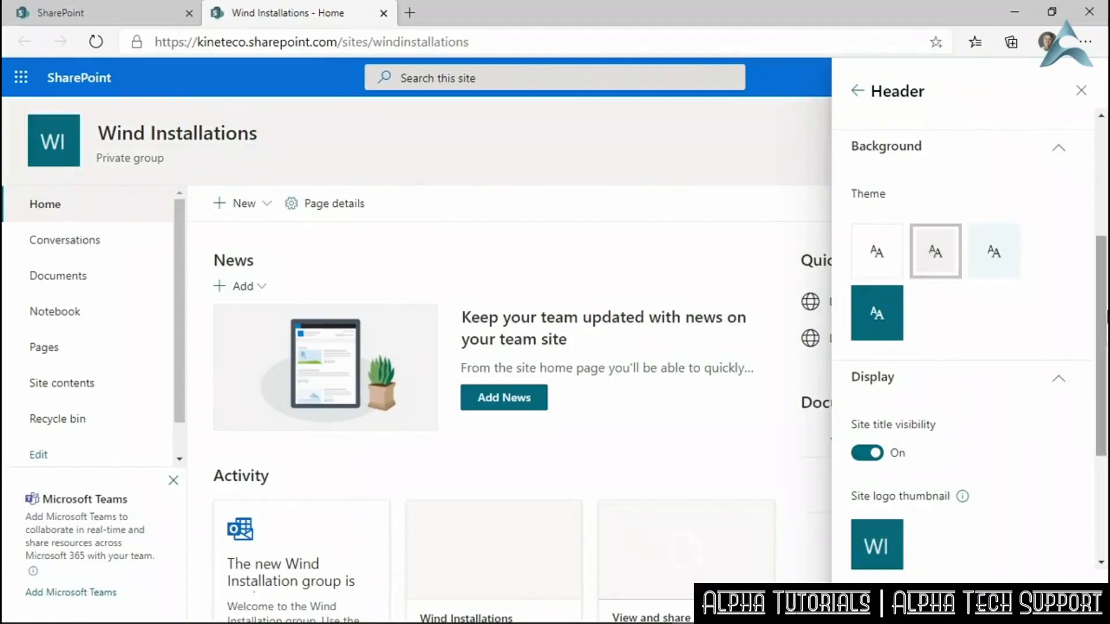
pyautogui.moveTo(1103, 288); pyautogui.dragTo(1105, 386)
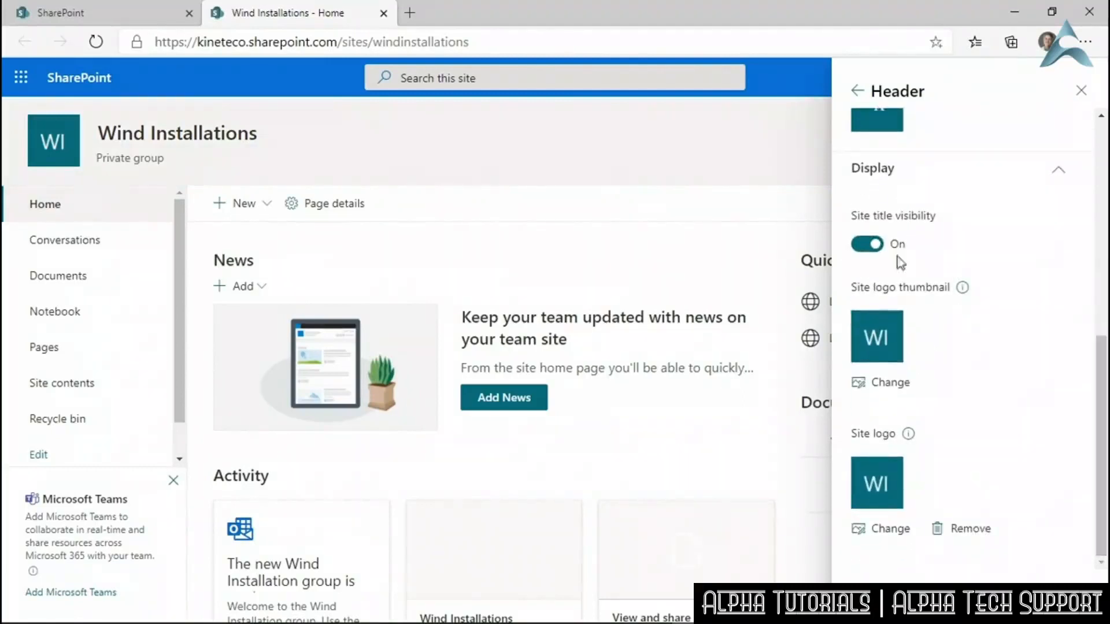
# Toggle the site title off and on, and try Minimal before keeping the Standard layout.
pyautogui.click(869, 246)
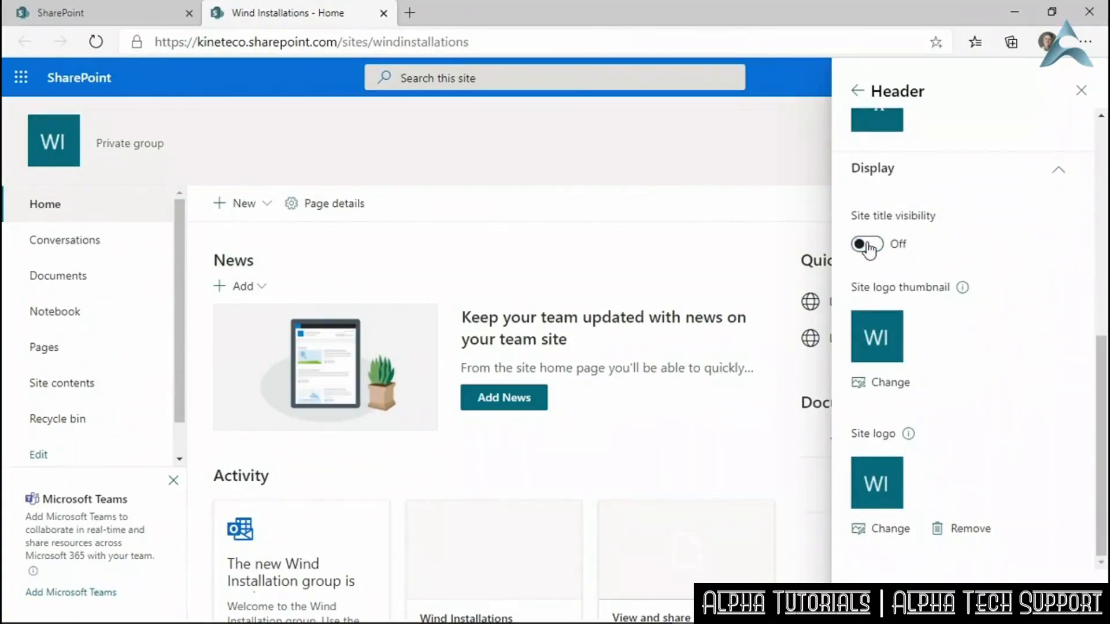
pyautogui.moveTo(1102, 375); pyautogui.dragTo(1103, 167)
pyautogui.click(903, 230)
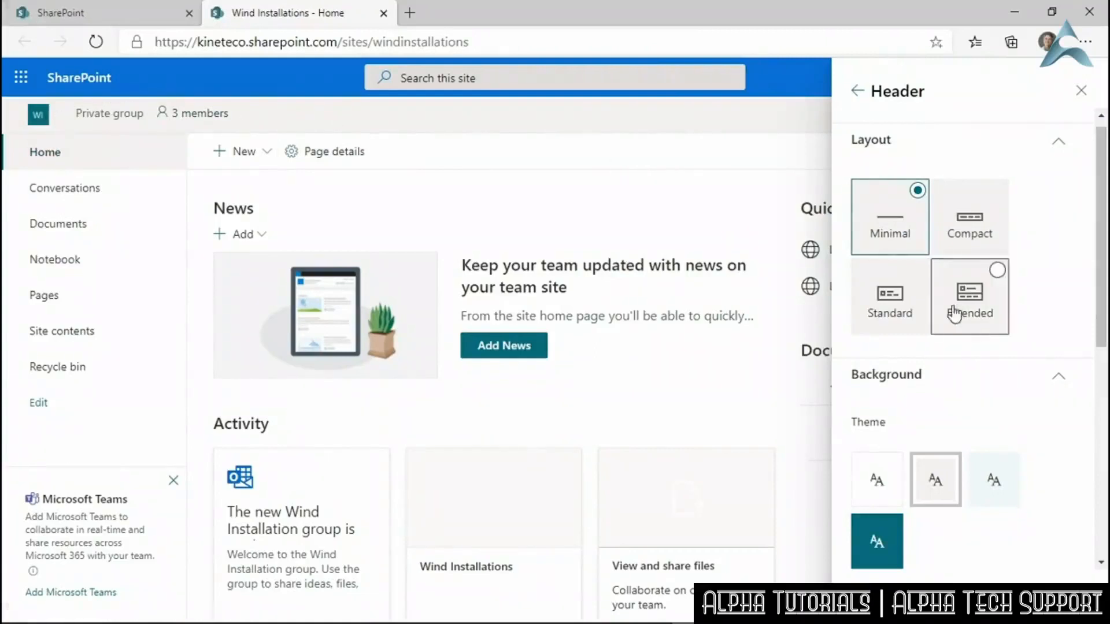
pyautogui.click(902, 306)
pyautogui.moveTo(1101, 172); pyautogui.dragTo(1103, 357)
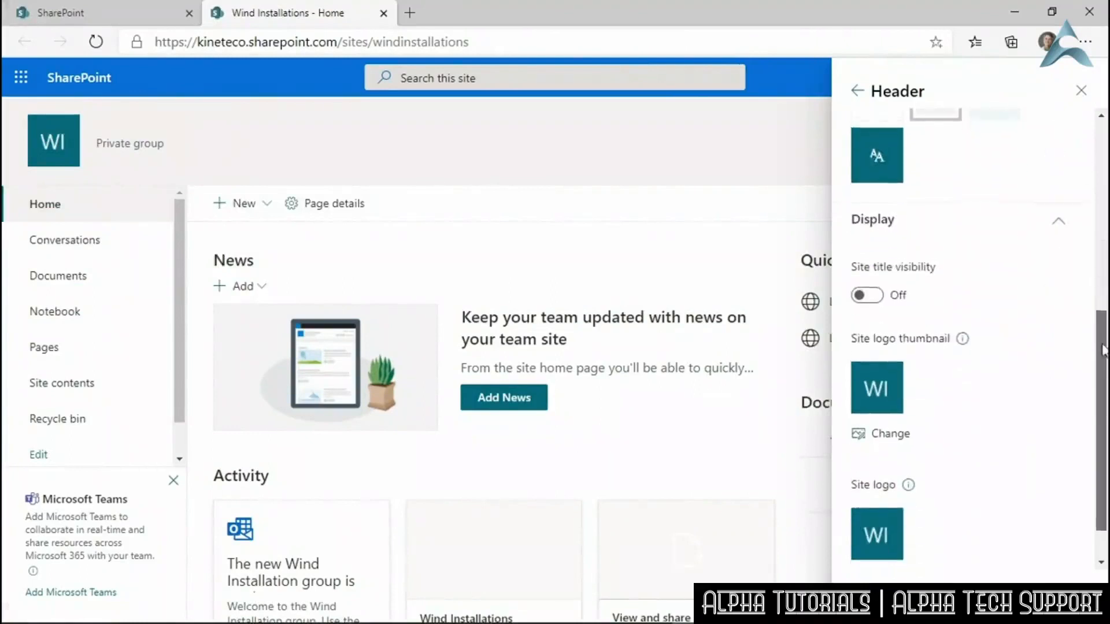
pyautogui.click(867, 292)
pyautogui.moveTo(1104, 355); pyautogui.dragTo(1106, 378)
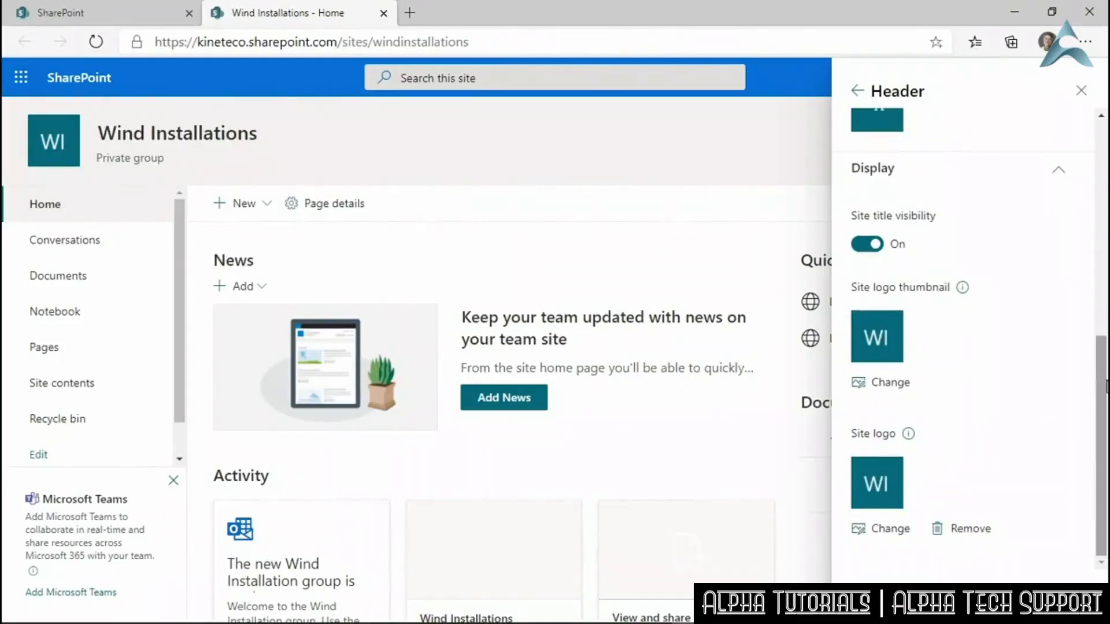
# Remove the WI site logo and upload WindmillSprout.jpg from Desktop > Exercise Files.
pyautogui.click(937, 537)
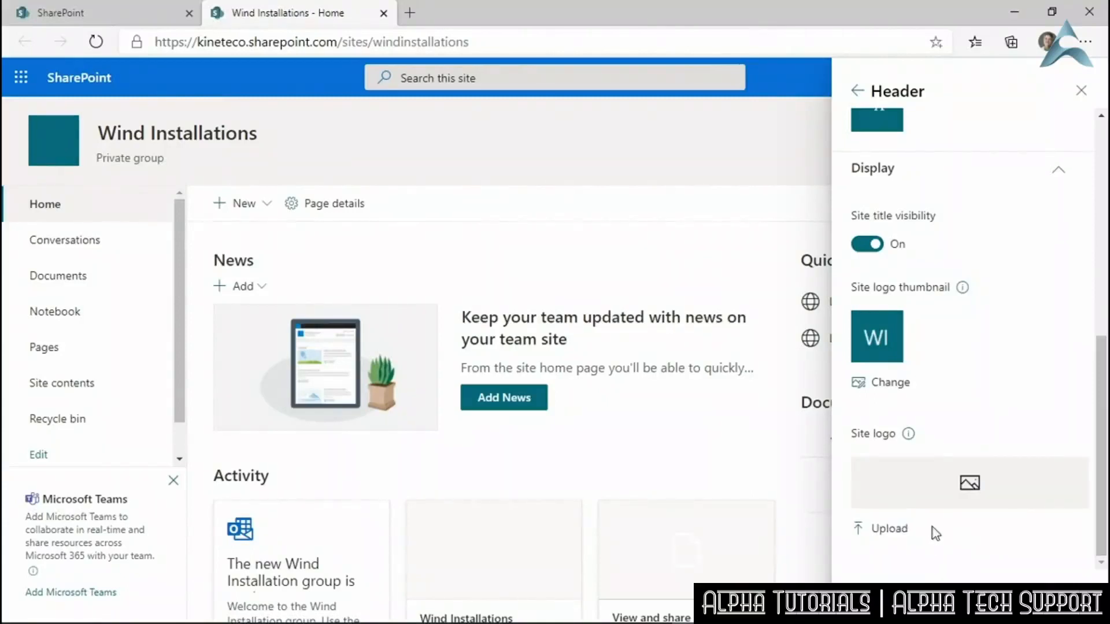
pyautogui.click(892, 531)
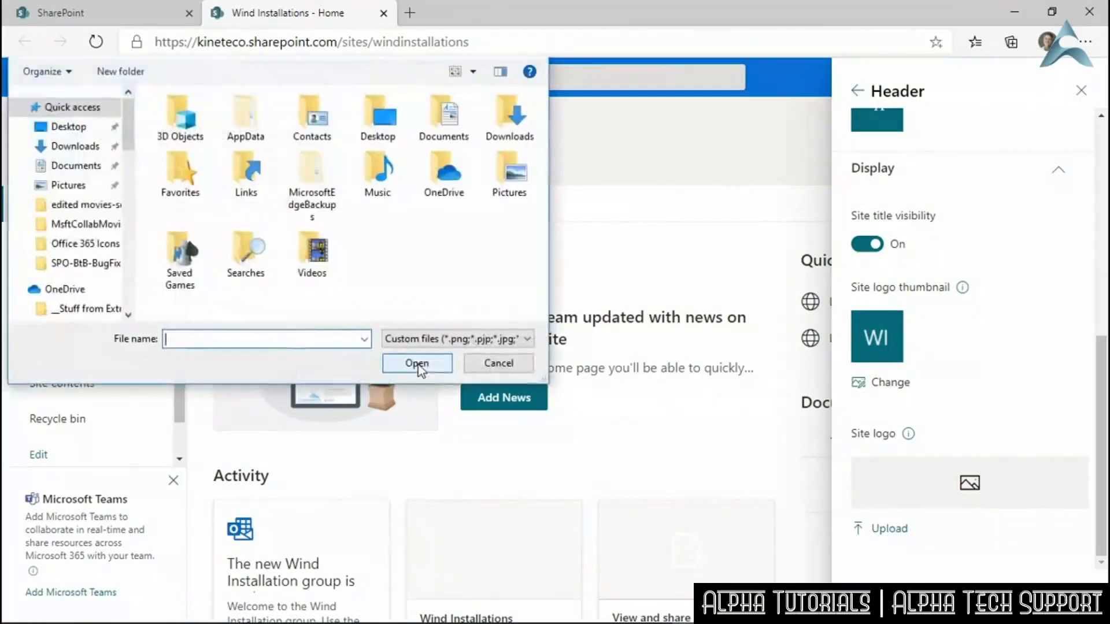
pyautogui.click(72, 127)
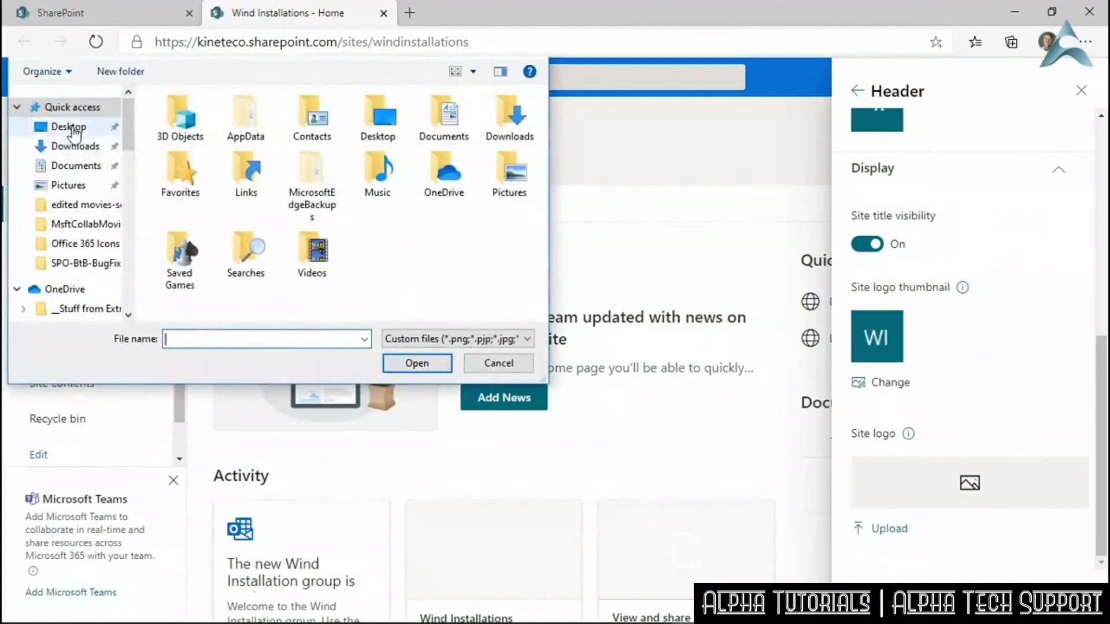
pyautogui.doubleClick(215, 117)
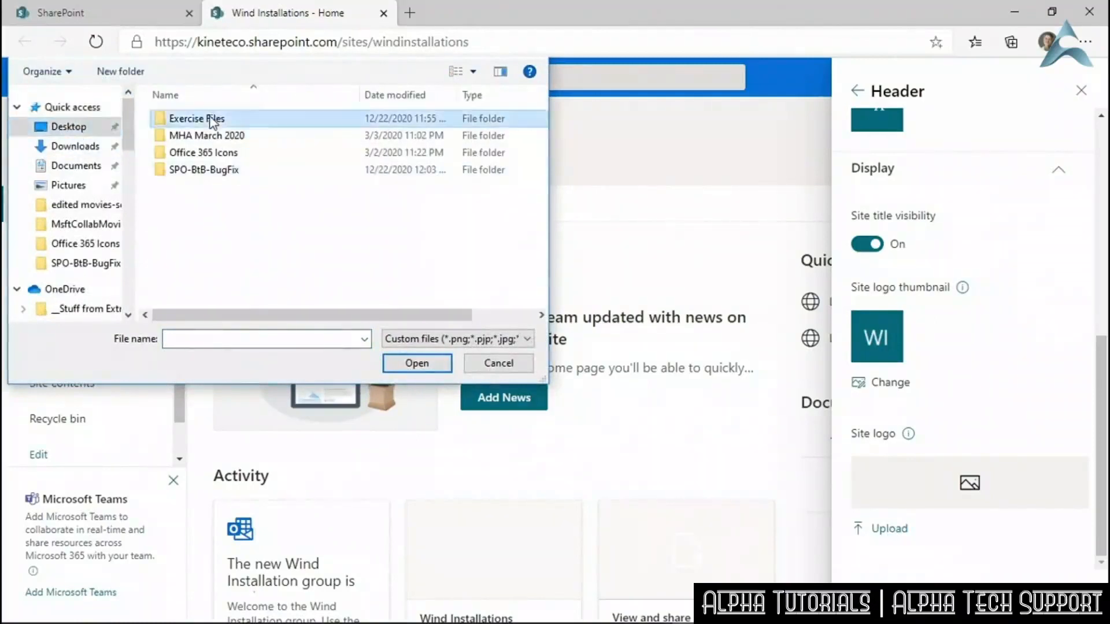
pyautogui.click(510, 140)
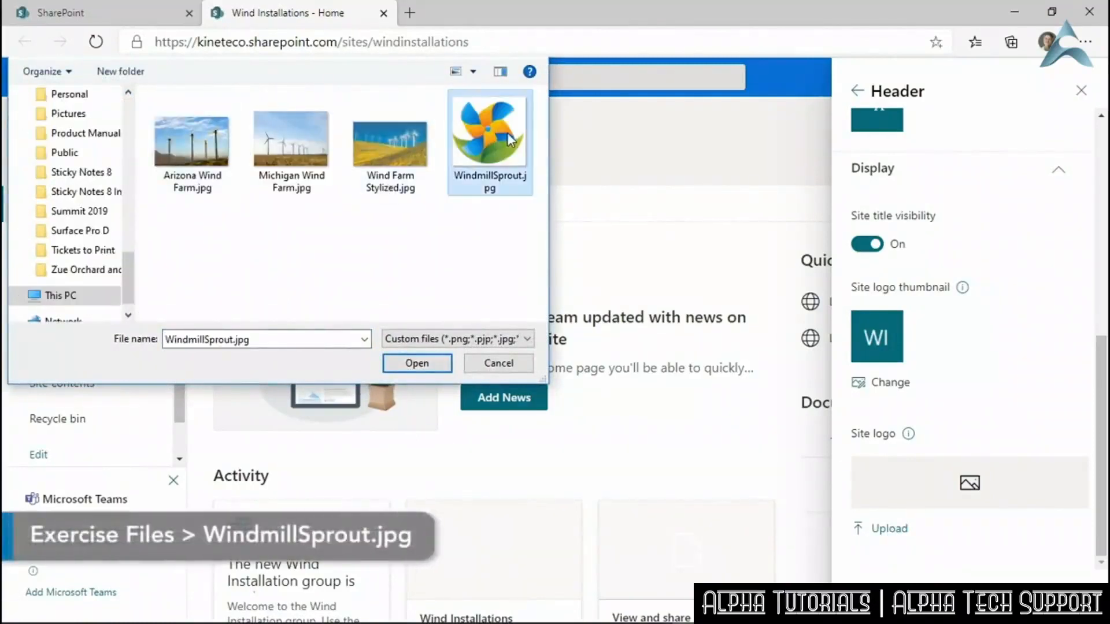
pyautogui.click(412, 364)
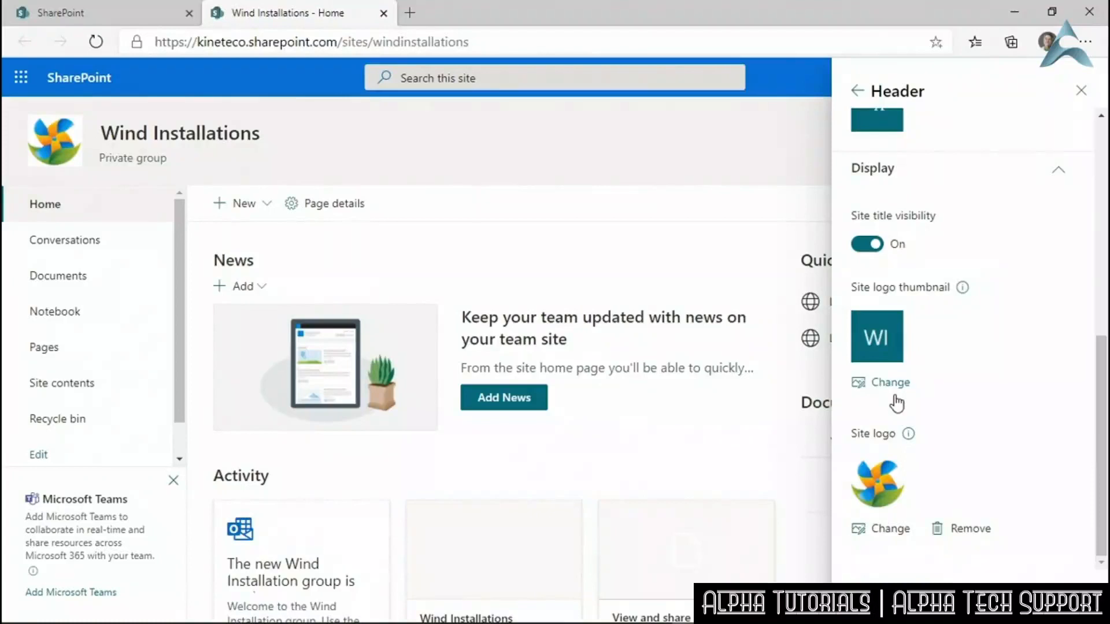
# Set WindmillSprout.jpg as the site logo thumbnail and save the header changes.
pyautogui.click(881, 382)
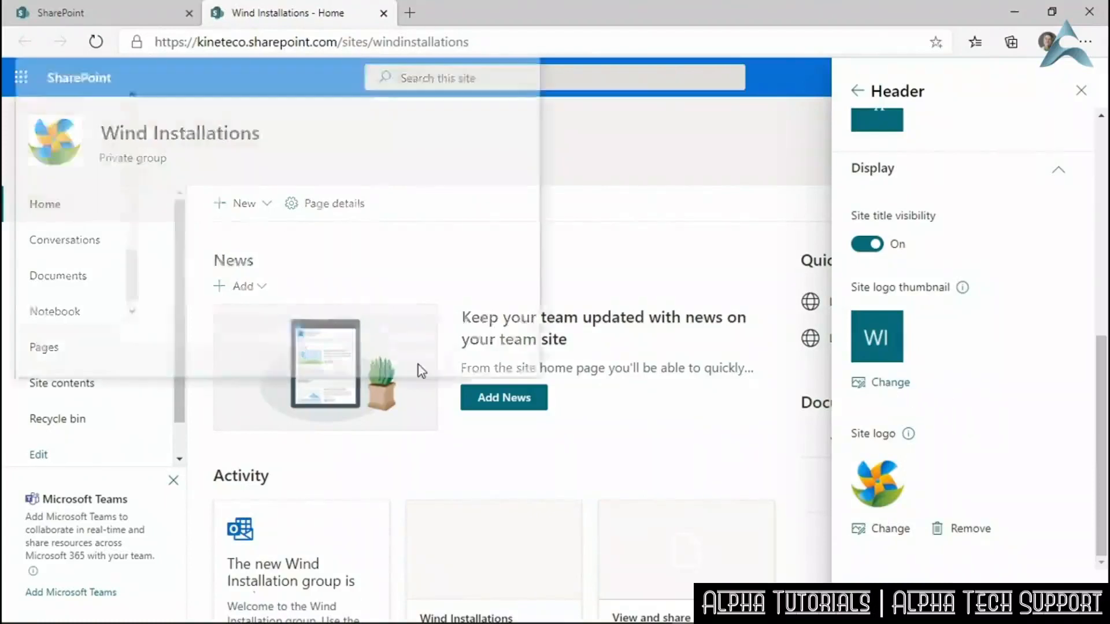
pyautogui.click(489, 139)
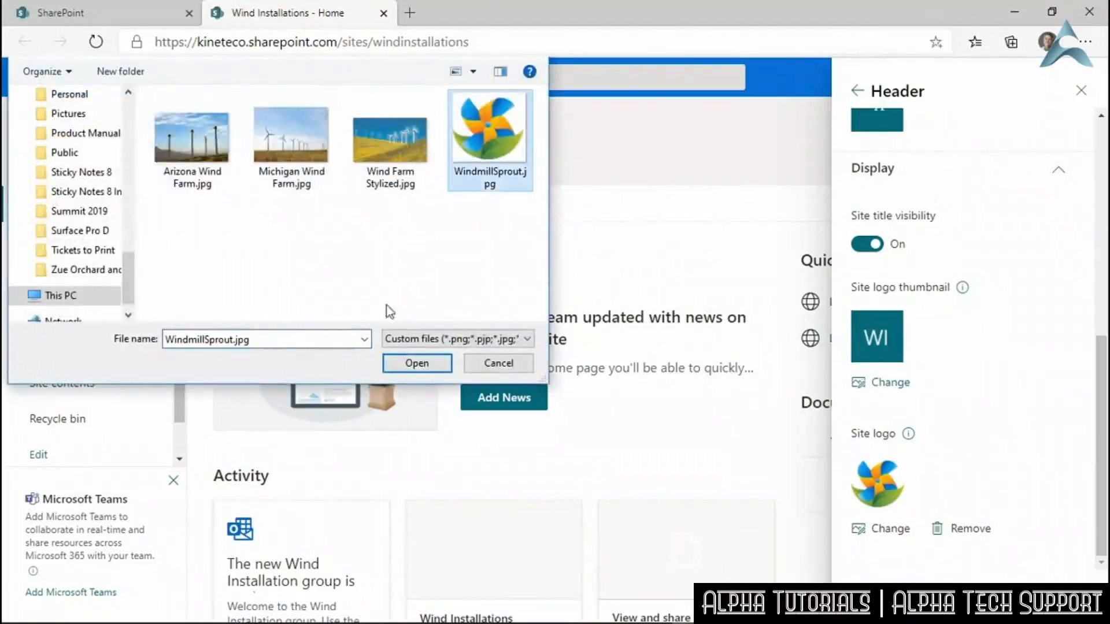
pyautogui.click(394, 366)
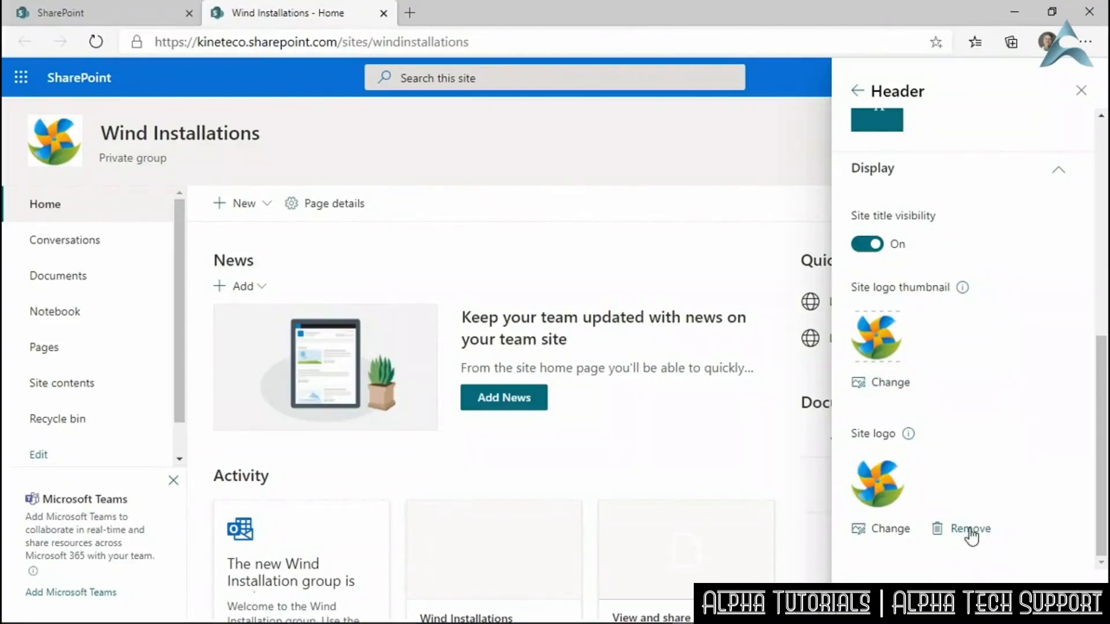
pyautogui.moveTo(1103, 489)
pyautogui.mouseDown()
pyautogui.moveTo(1105, 270)
pyautogui.moveTo(1105, 496)
pyautogui.mouseUp()
pyautogui.click(881, 600)
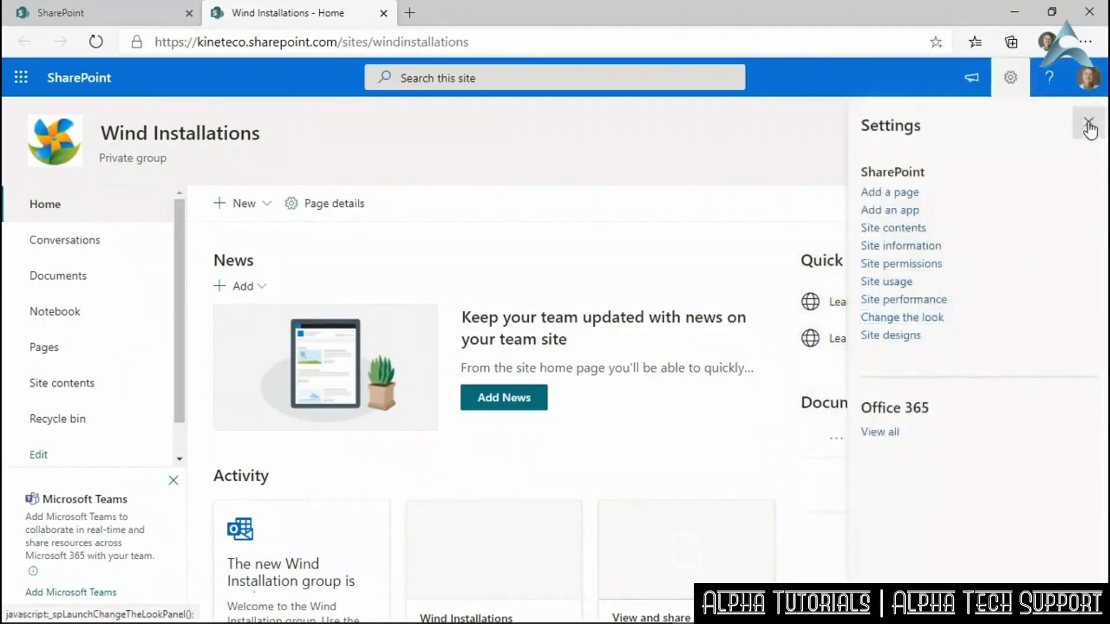
# Close settings, go to the Wind Show site, and open Change the look from the gear menu.
pyautogui.click(1089, 126)
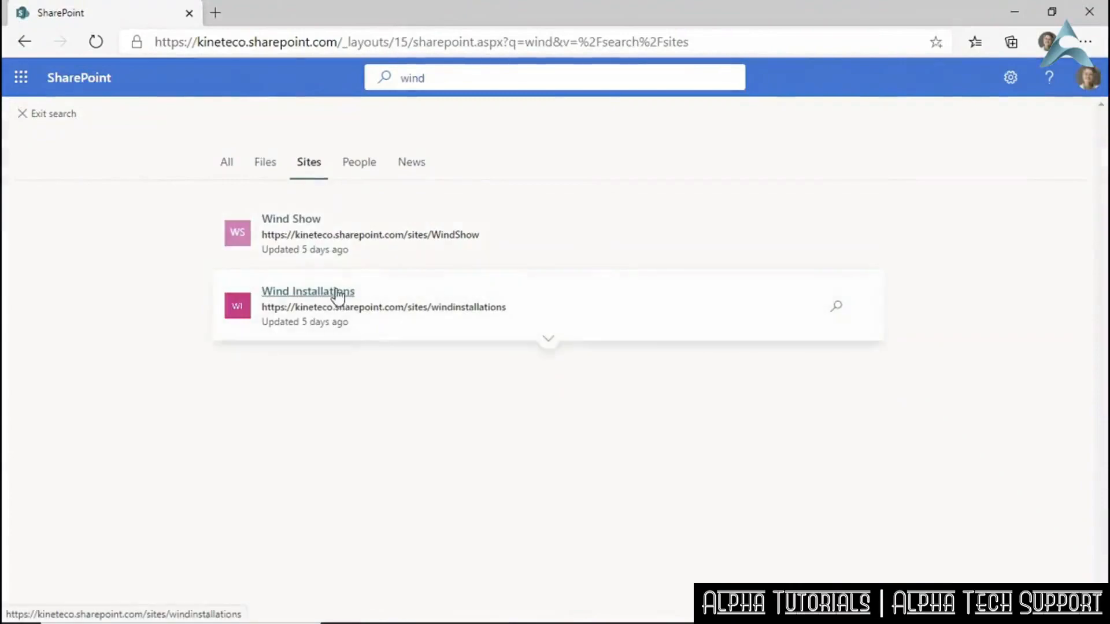
pyautogui.click(308, 225)
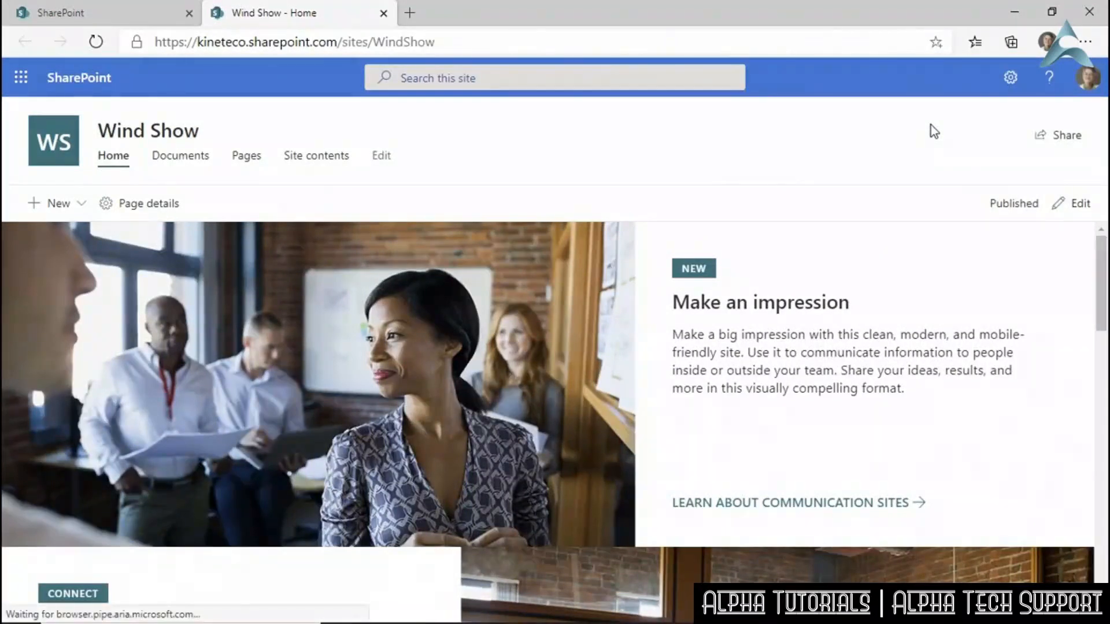
pyautogui.click(1007, 94)
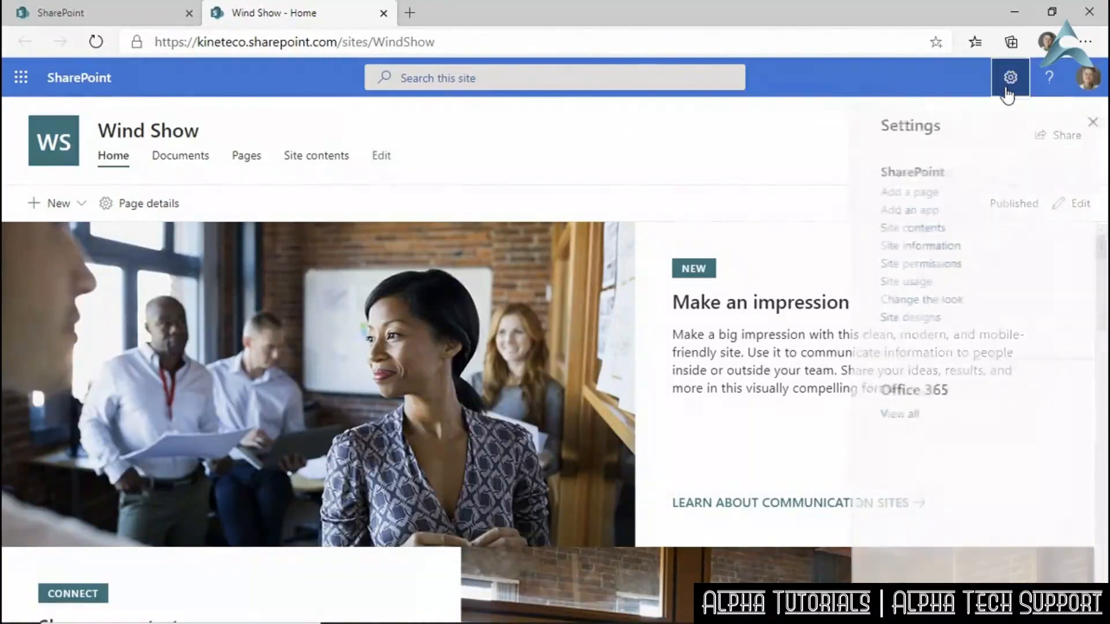
pyautogui.click(912, 301)
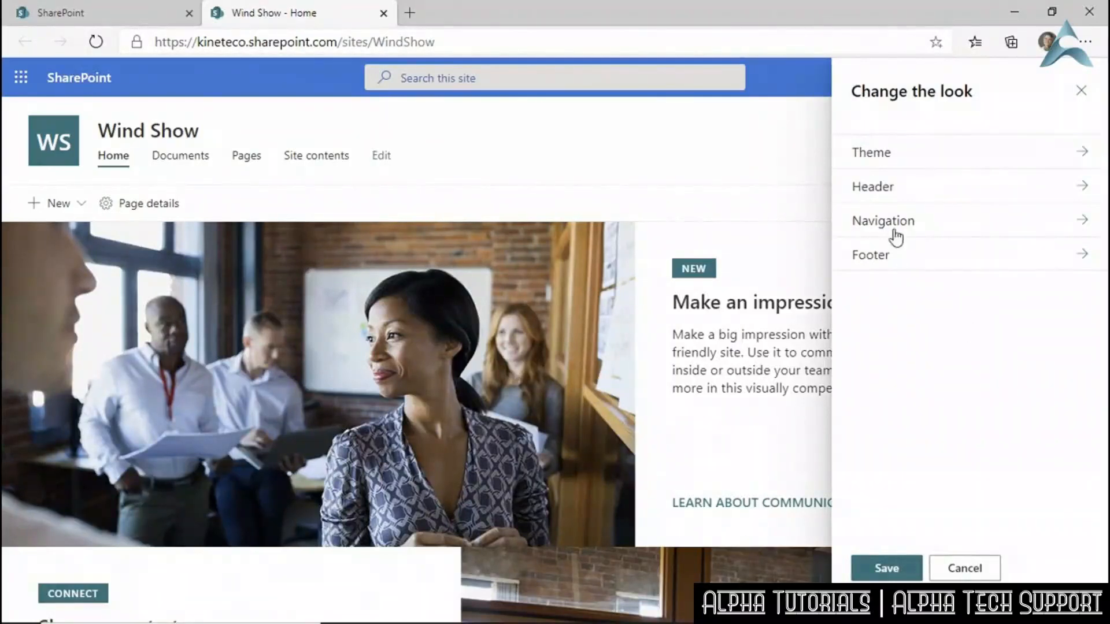
# Give the footer the WindmillSprout.jpg logo and display name 'Footer', then save.
pyautogui.click(877, 258)
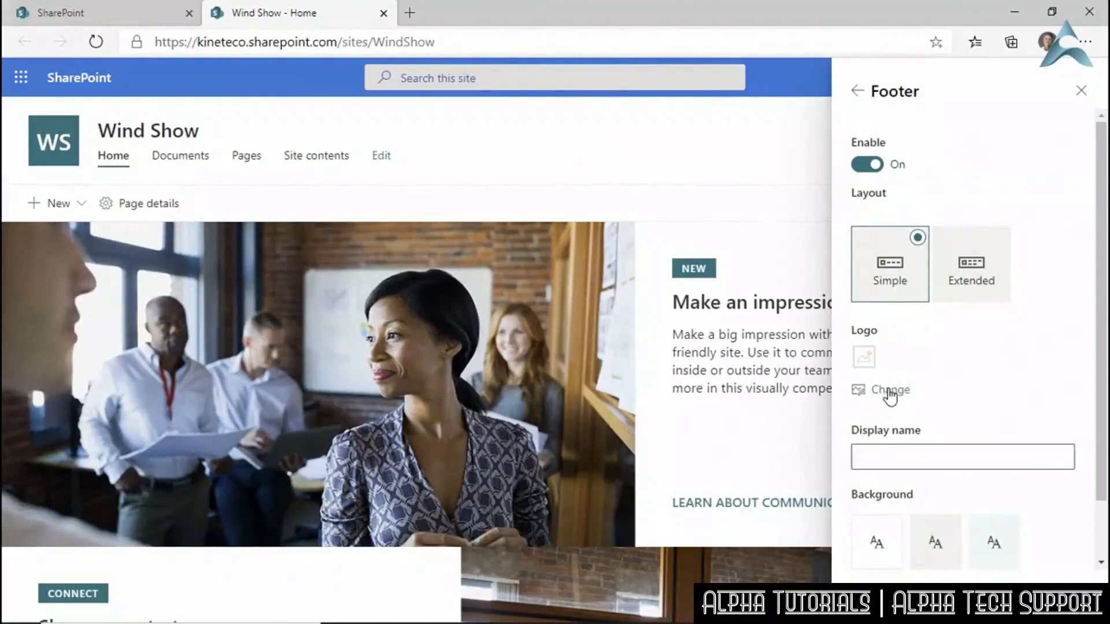
pyautogui.click(867, 457)
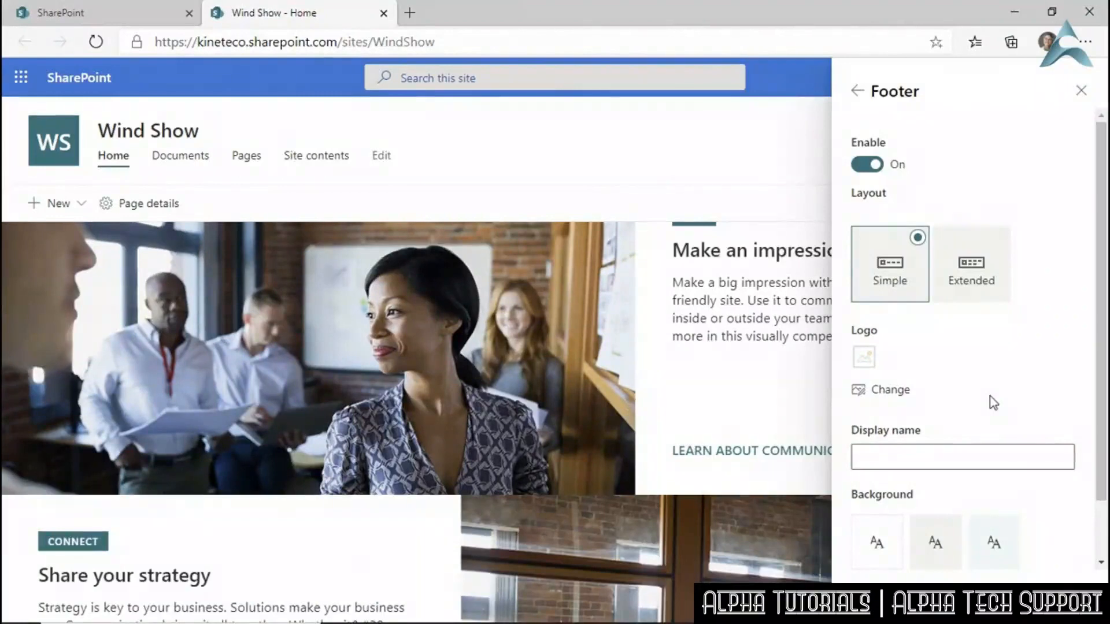
pyautogui.click(883, 390)
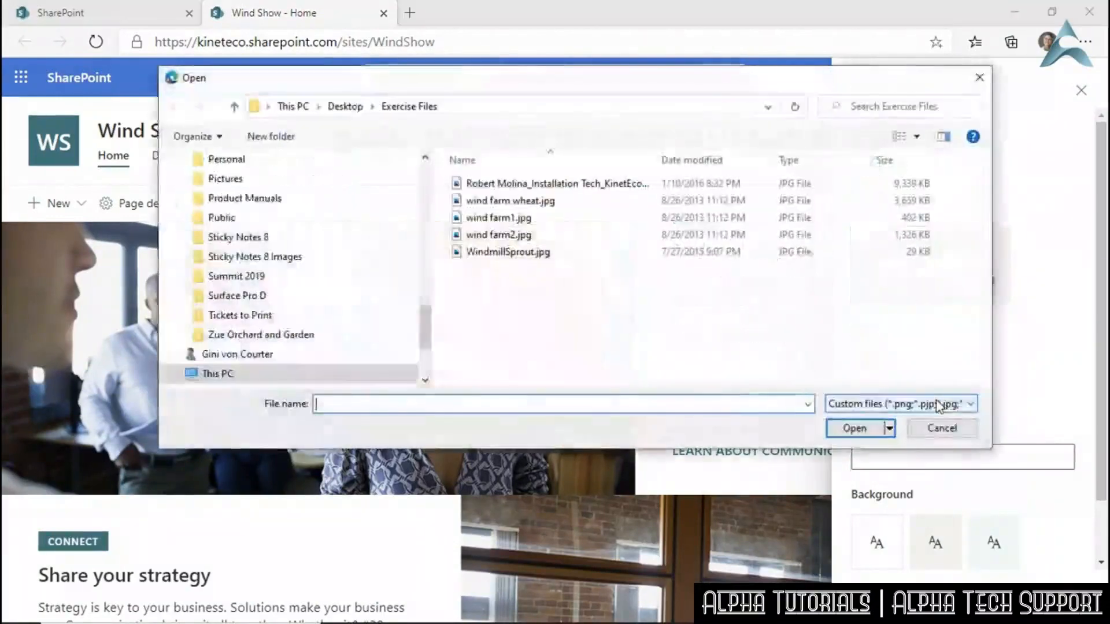
pyautogui.click(508, 252)
pyautogui.click(844, 429)
pyautogui.click(926, 446)
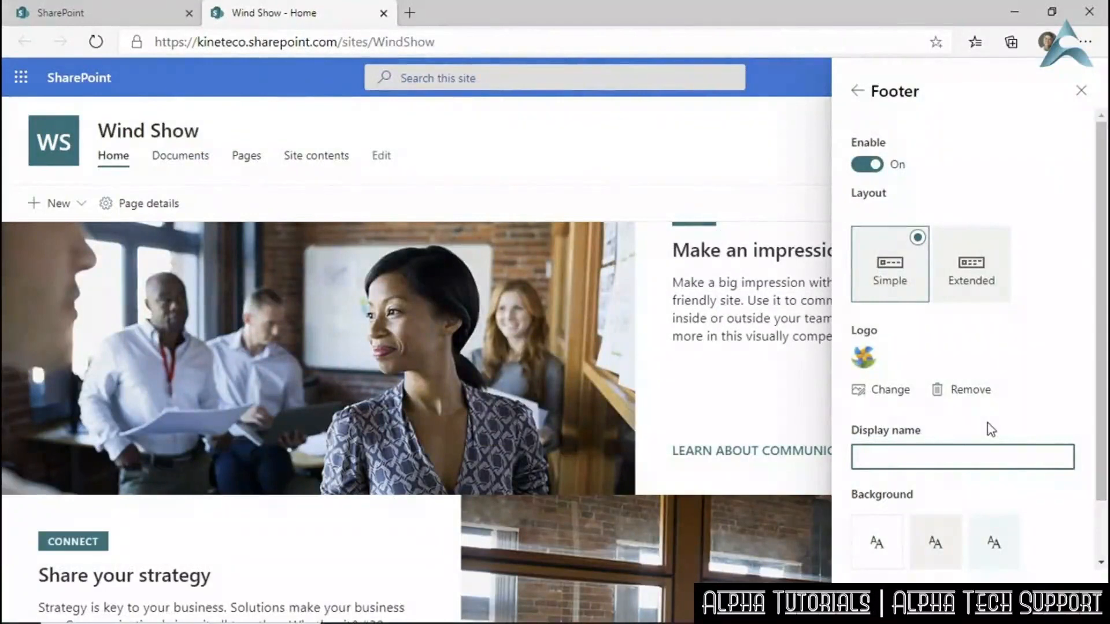
pyautogui.write('Footer')
pyautogui.click(882, 600)
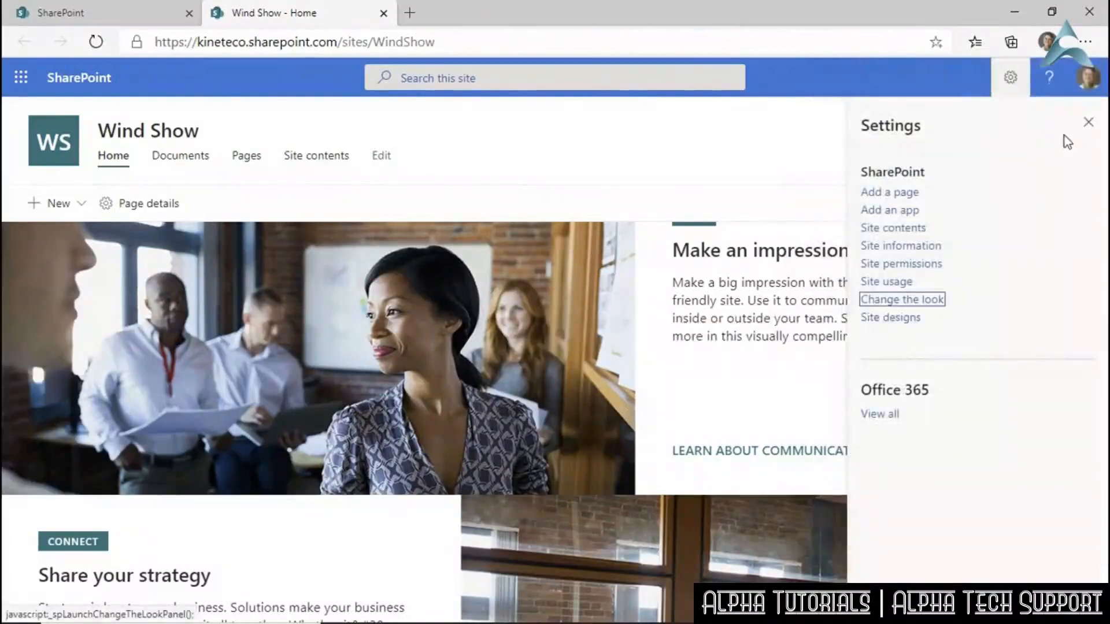
# Close settings and start editing the Wind Show footer.
pyautogui.click(1089, 122)
pyautogui.scroll(-10, 787, 307)
pyautogui.scroll(-3, 708, 394)
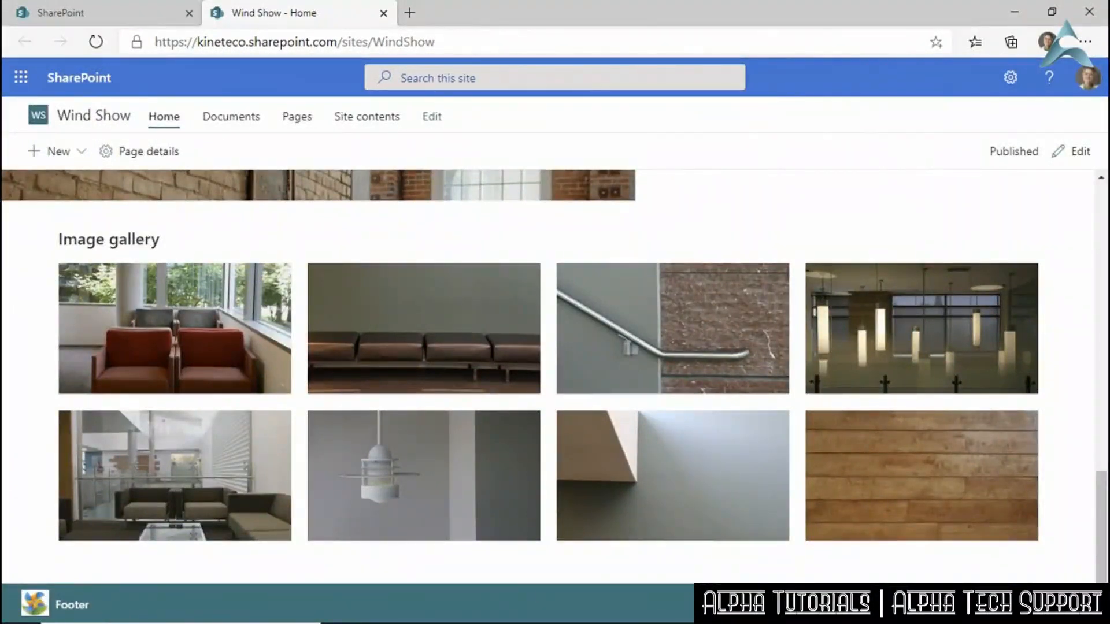
pyautogui.click(1063, 605)
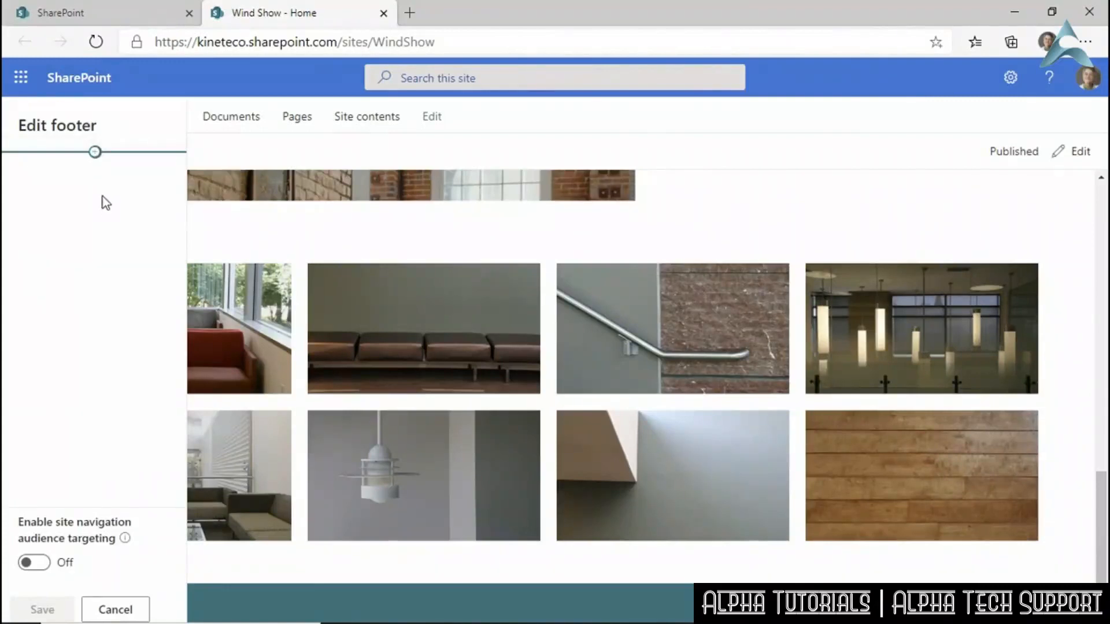
# Try adding a footer item as a Label, then a Link, and cancel without saving.
pyautogui.click(95, 152)
pyautogui.click(317, 151)
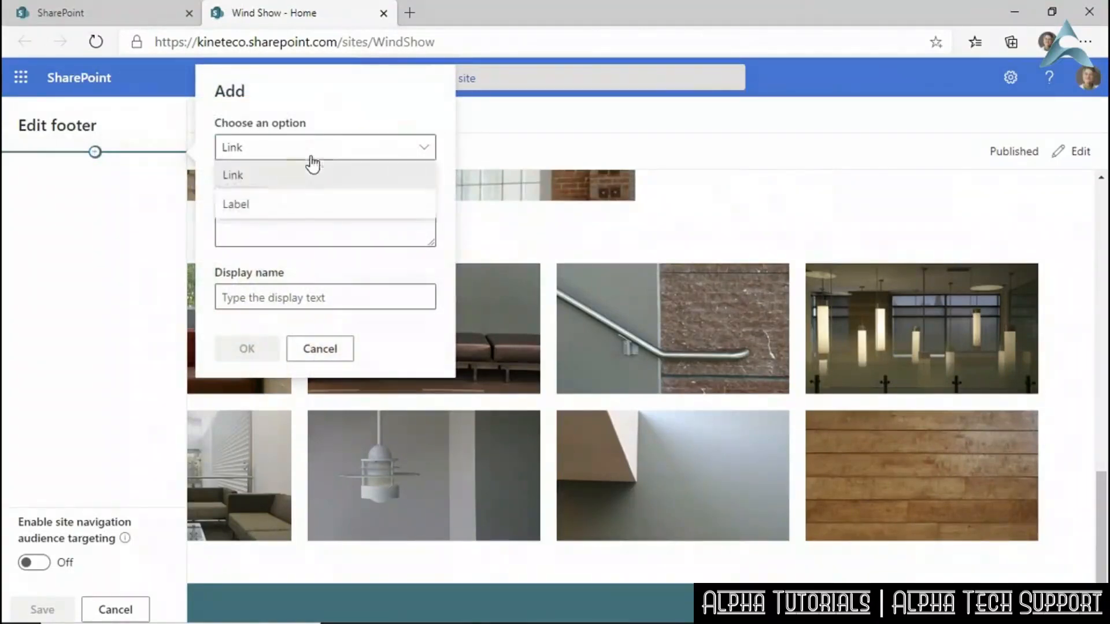
pyautogui.click(278, 205)
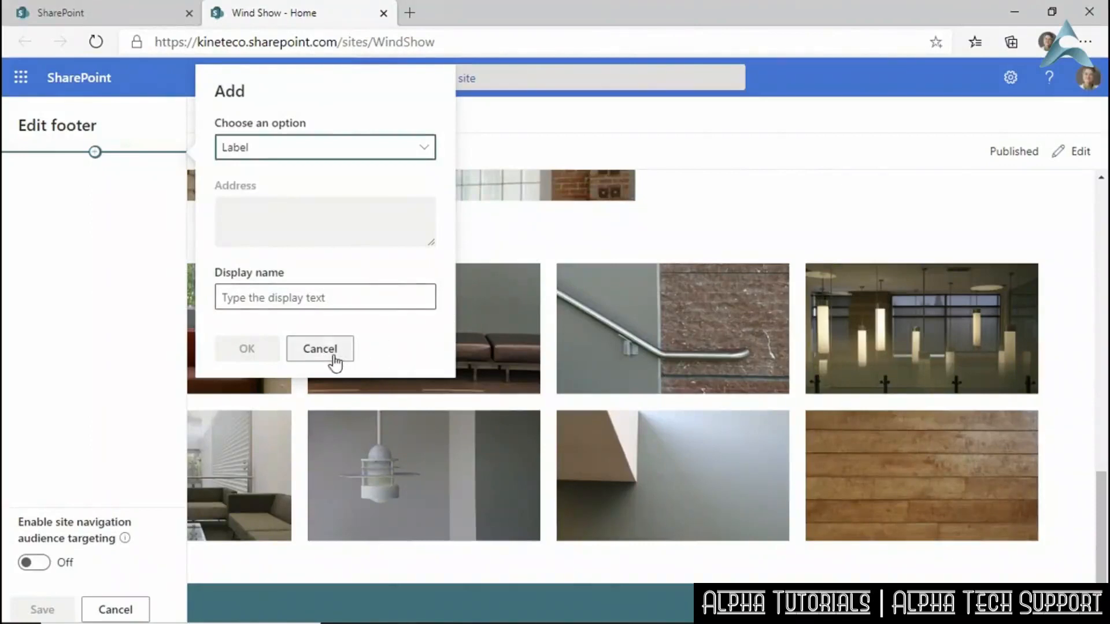
pyautogui.click(424, 148)
pyautogui.click(313, 180)
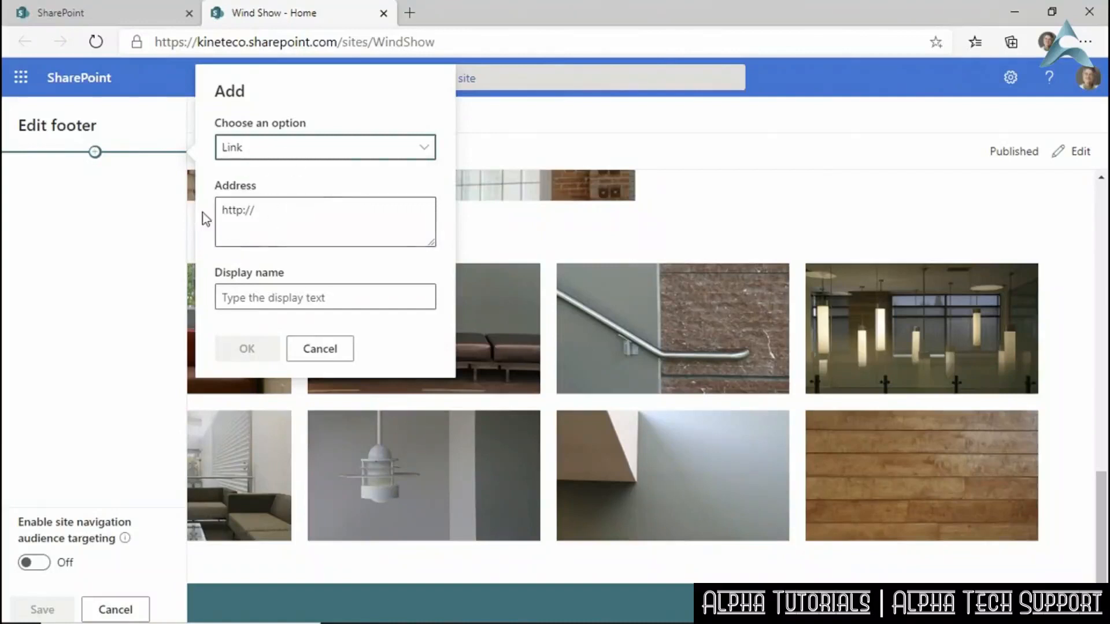
pyautogui.click(320, 349)
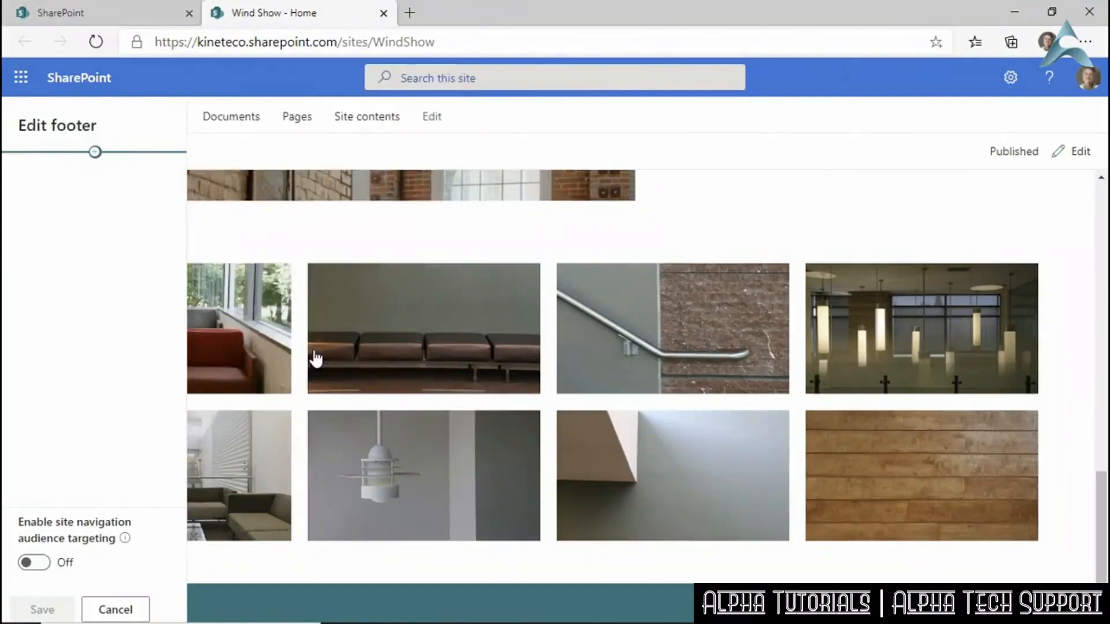
pyautogui.click(127, 609)
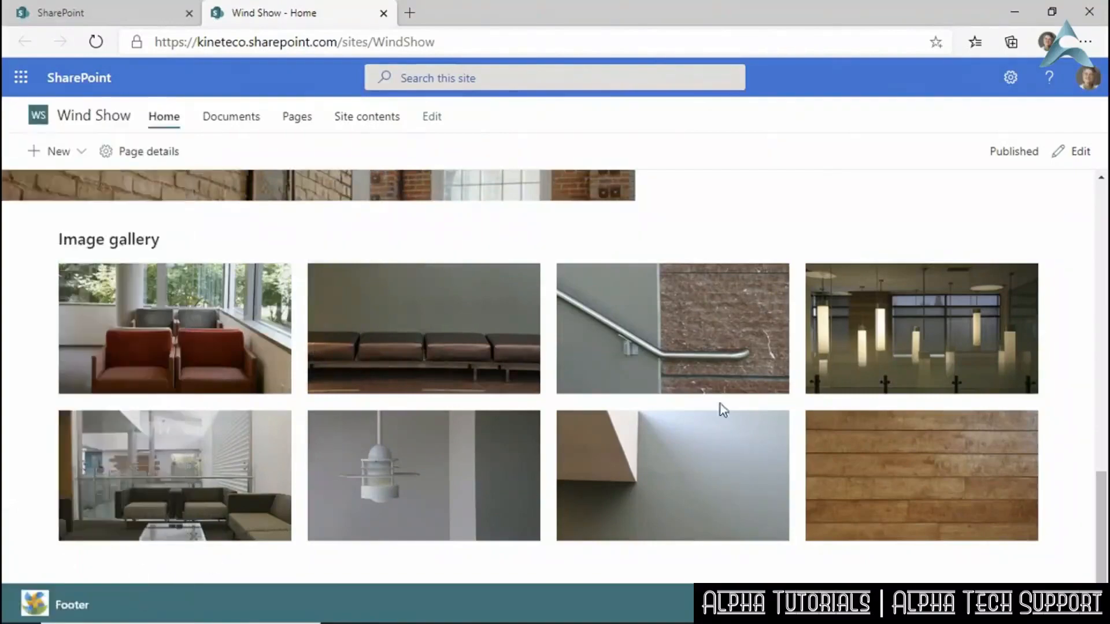
pyautogui.scroll(15, 719, 403)
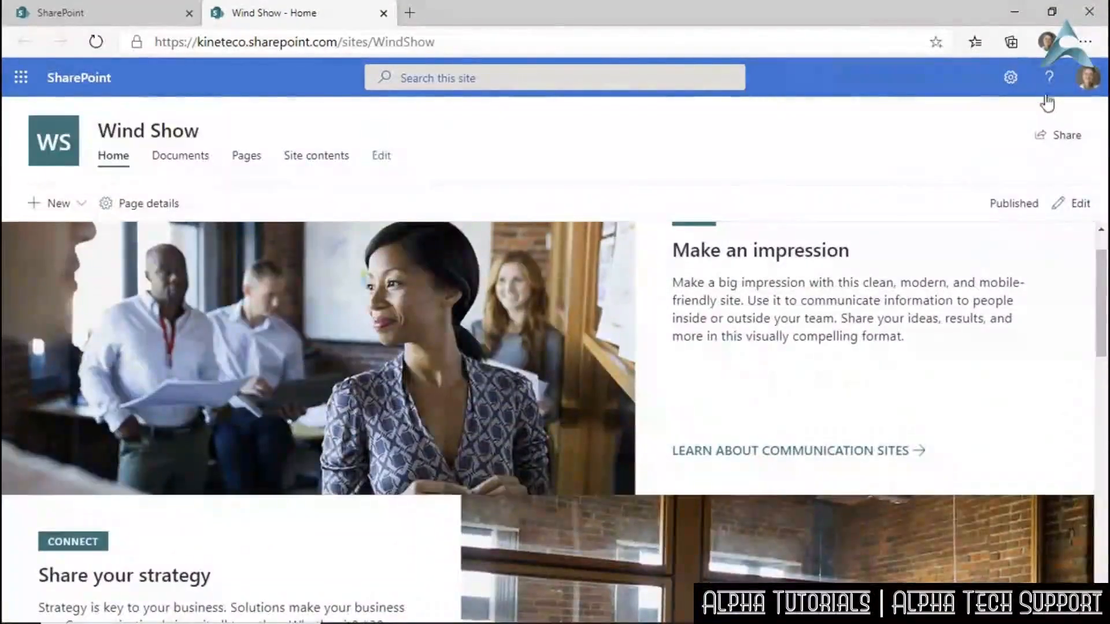
# Switch the footer's Enable toggle to Off under Change the look > Footer.
pyautogui.click(1011, 77)
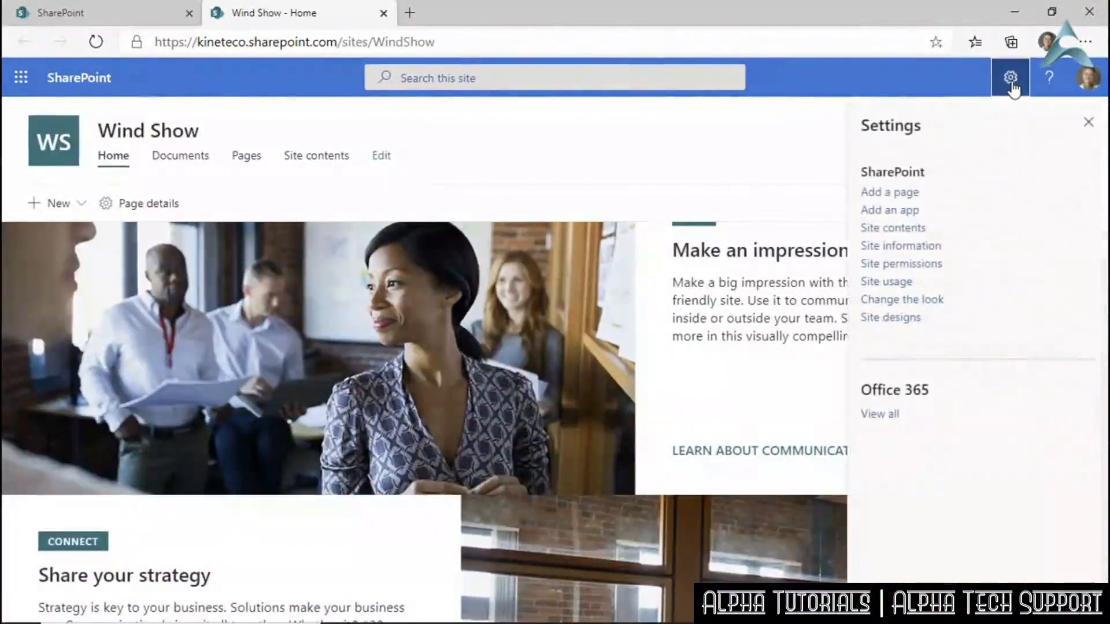
pyautogui.click(884, 301)
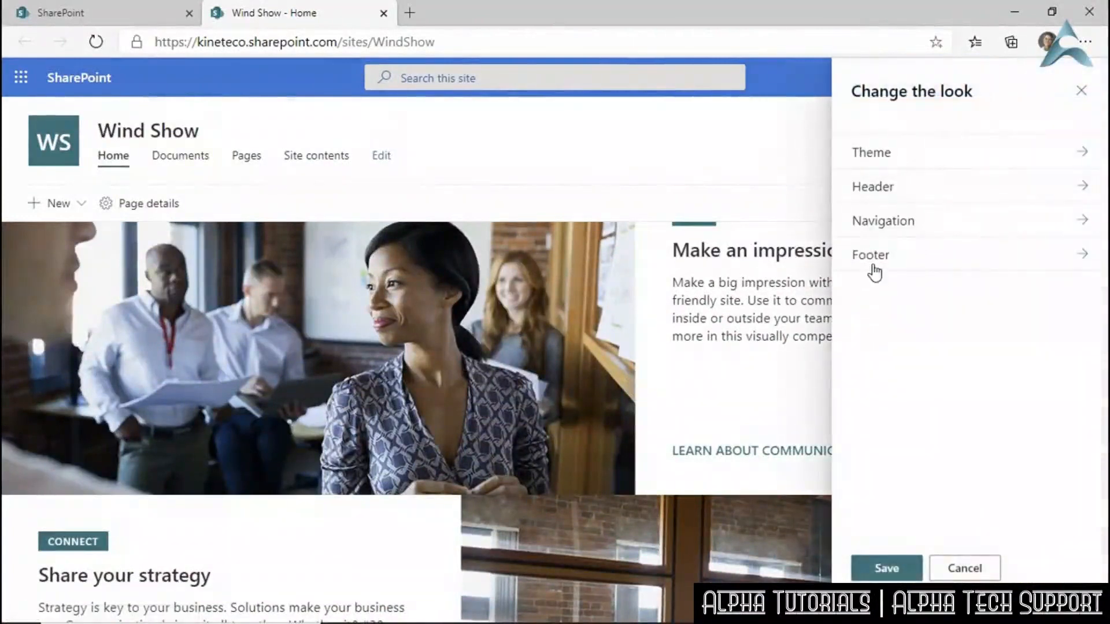
pyautogui.click(874, 268)
pyautogui.click(866, 164)
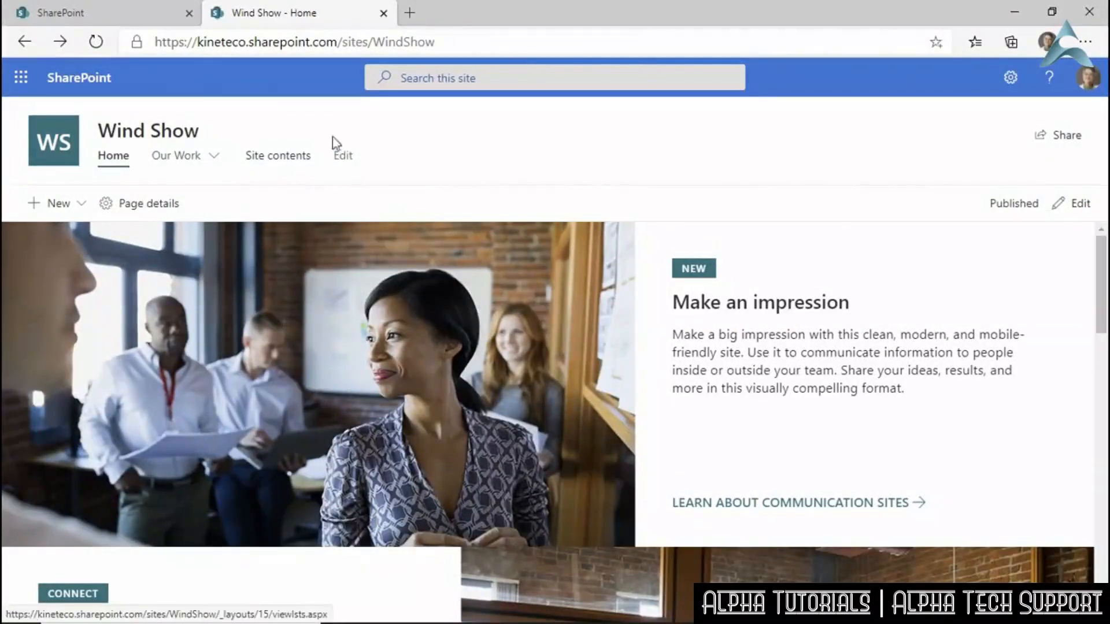
# Add a 'YTD Service Report' label to the navigation just below YTD Installation Report.
pyautogui.click(344, 160)
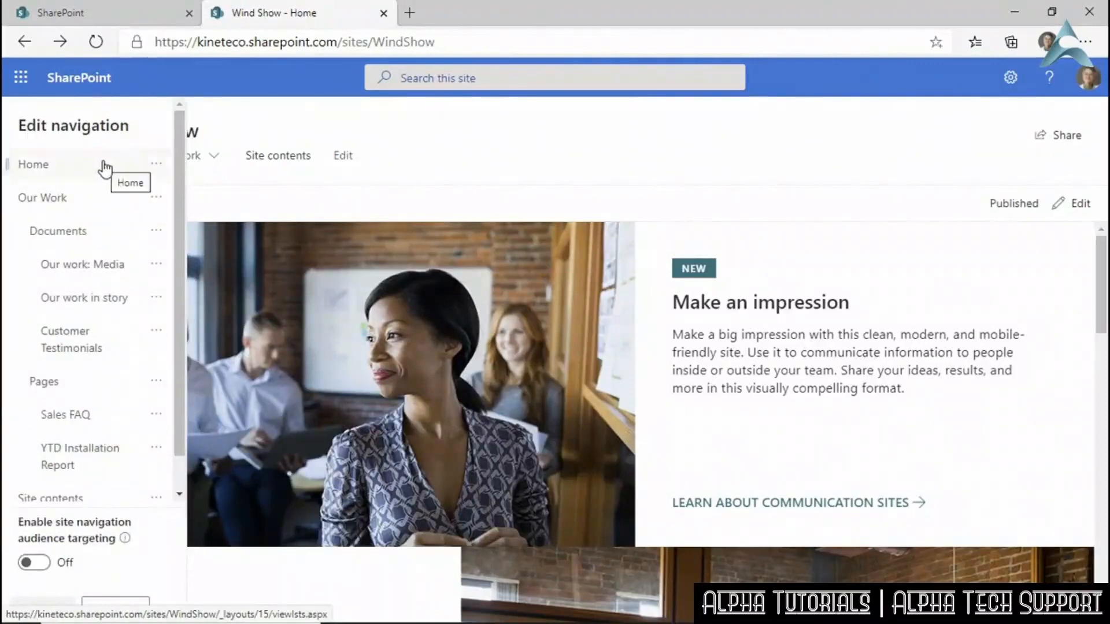
pyautogui.moveTo(102, 190)
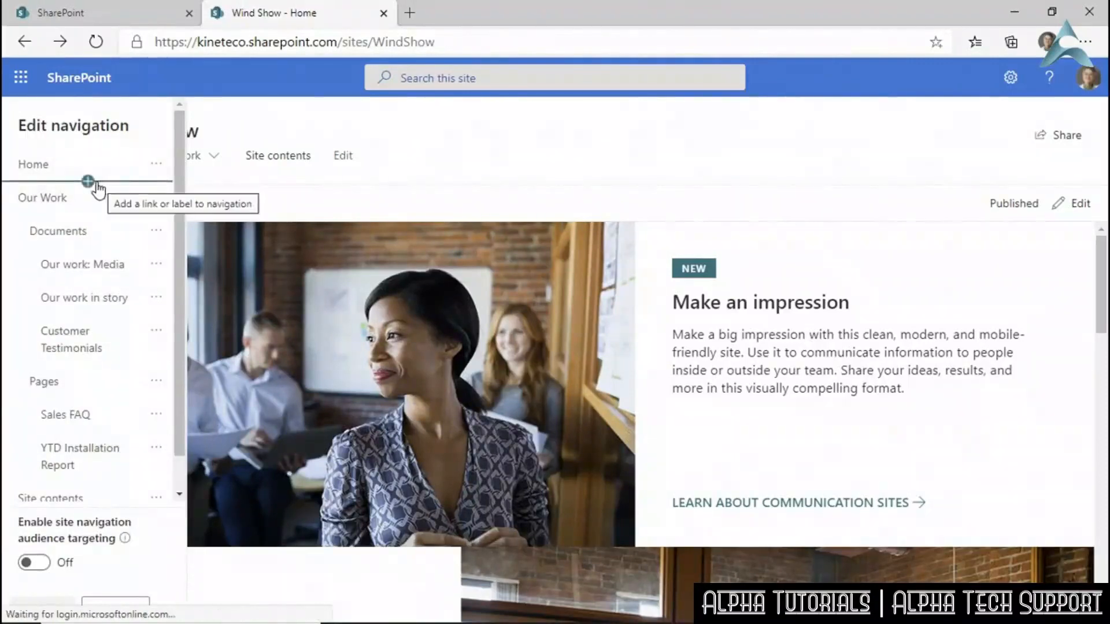
pyautogui.click(99, 482)
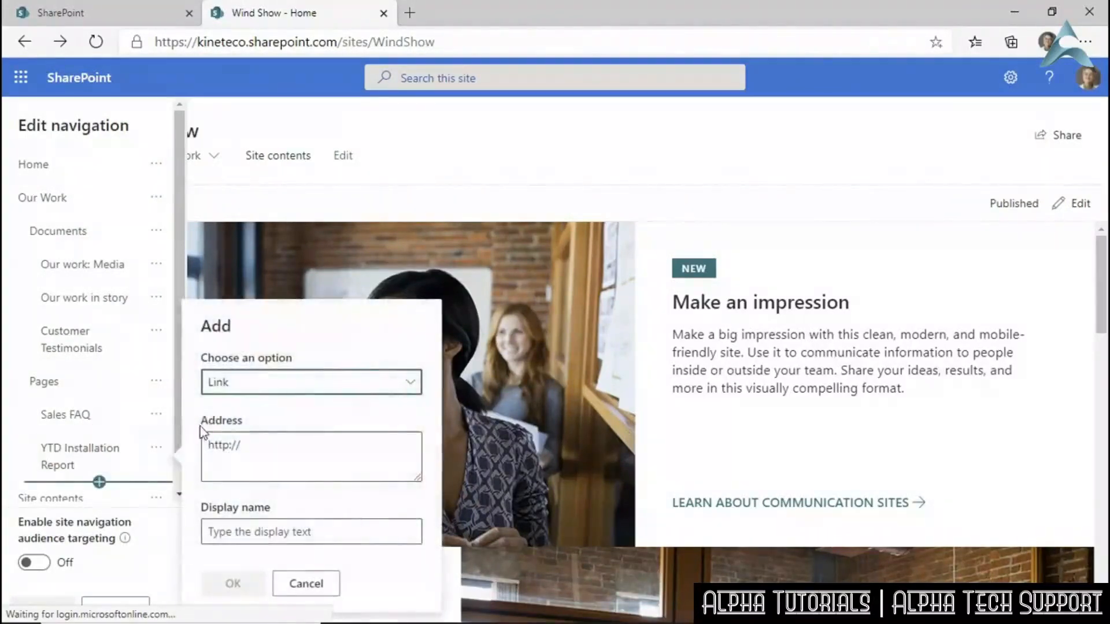
pyautogui.click(411, 386)
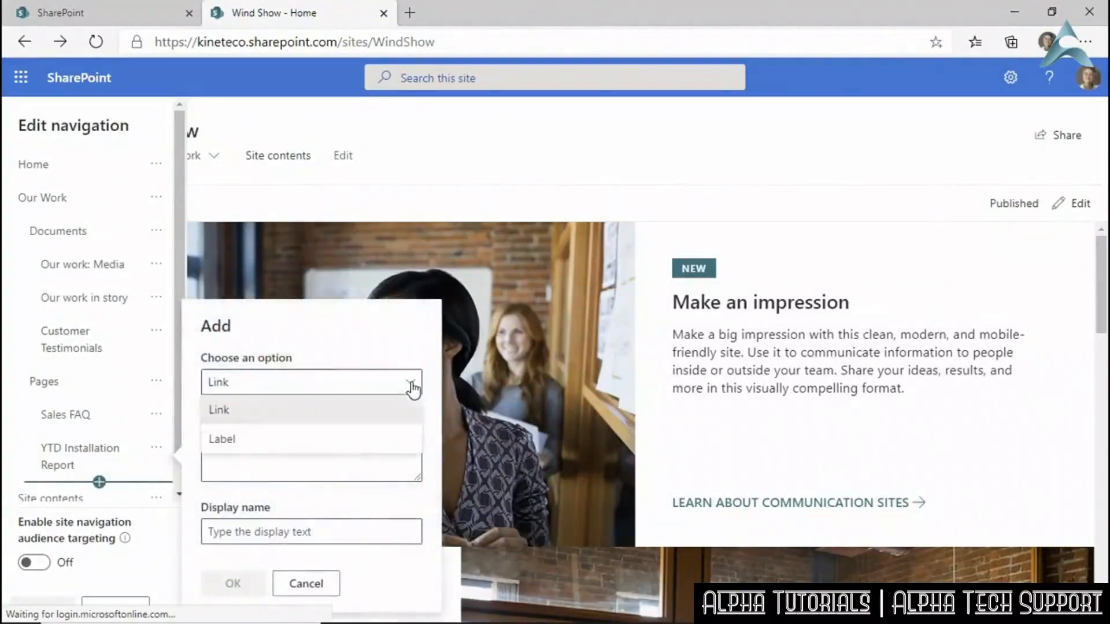
pyautogui.click(297, 440)
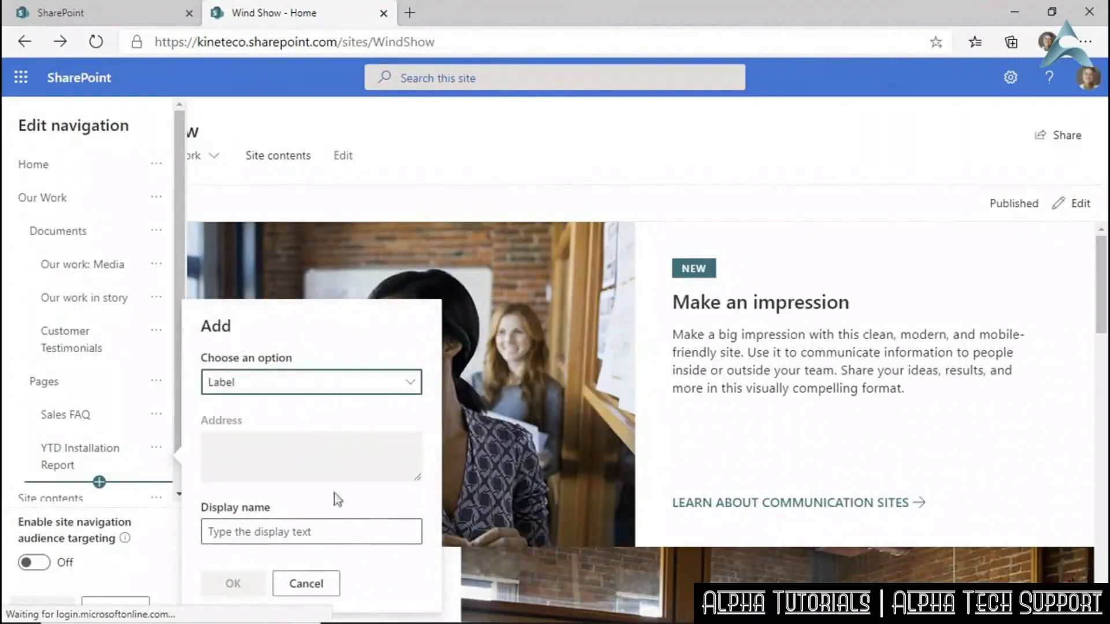
pyautogui.click(334, 537)
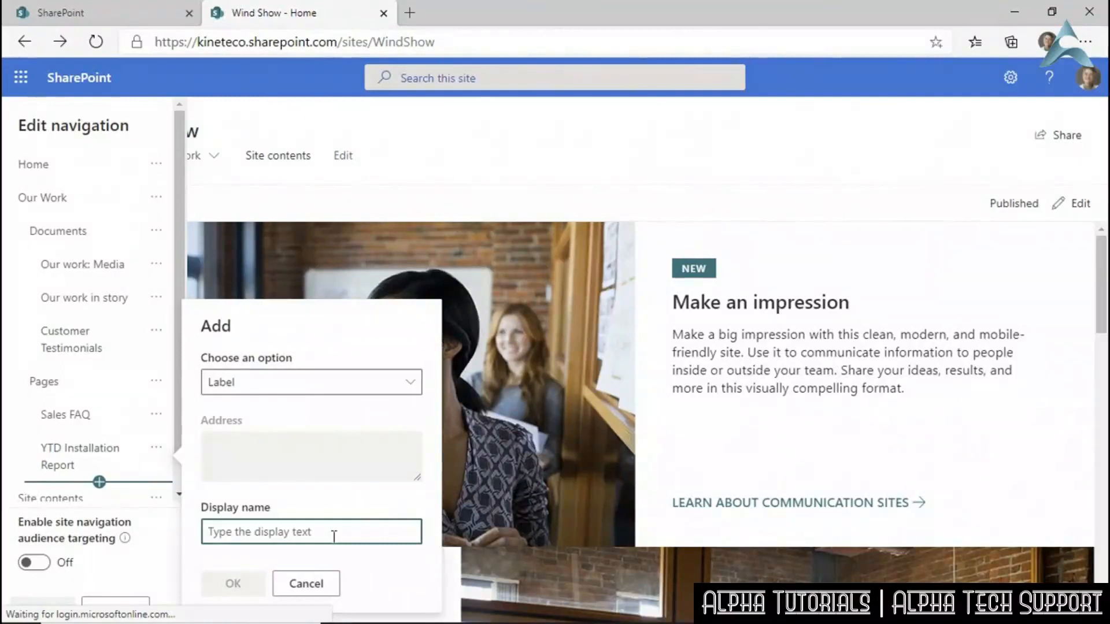
pyautogui.write('YTD')
pyautogui.press('BackSpace')
pyautogui.write('TD Service Report')
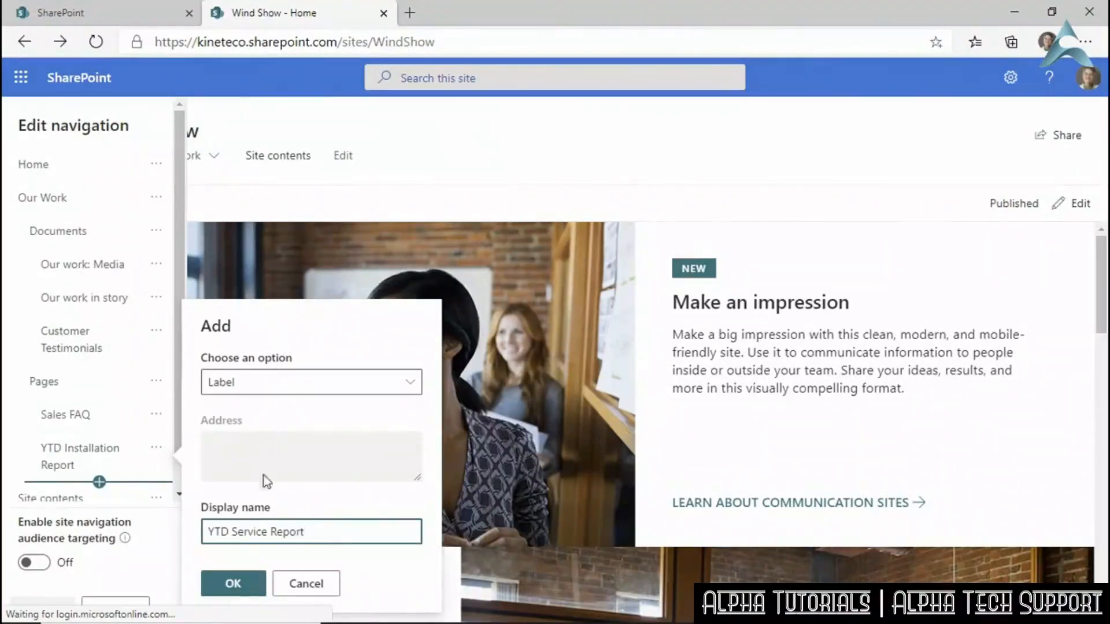
pyautogui.click(232, 583)
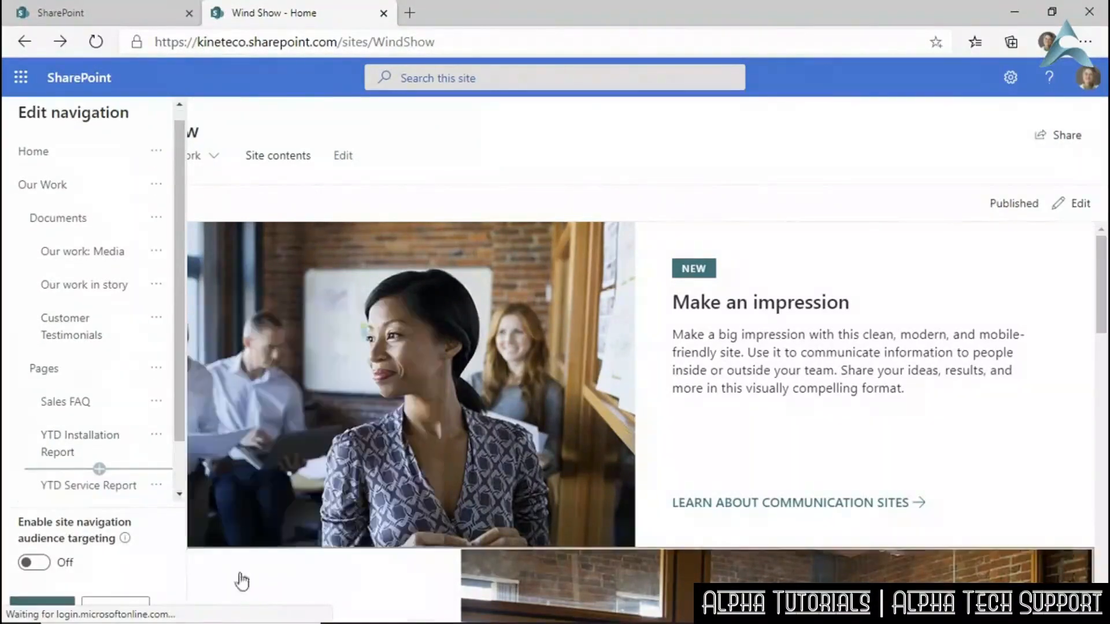
# Rename the Documents navigation link under Our Work to News.
pyautogui.click(136, 485)
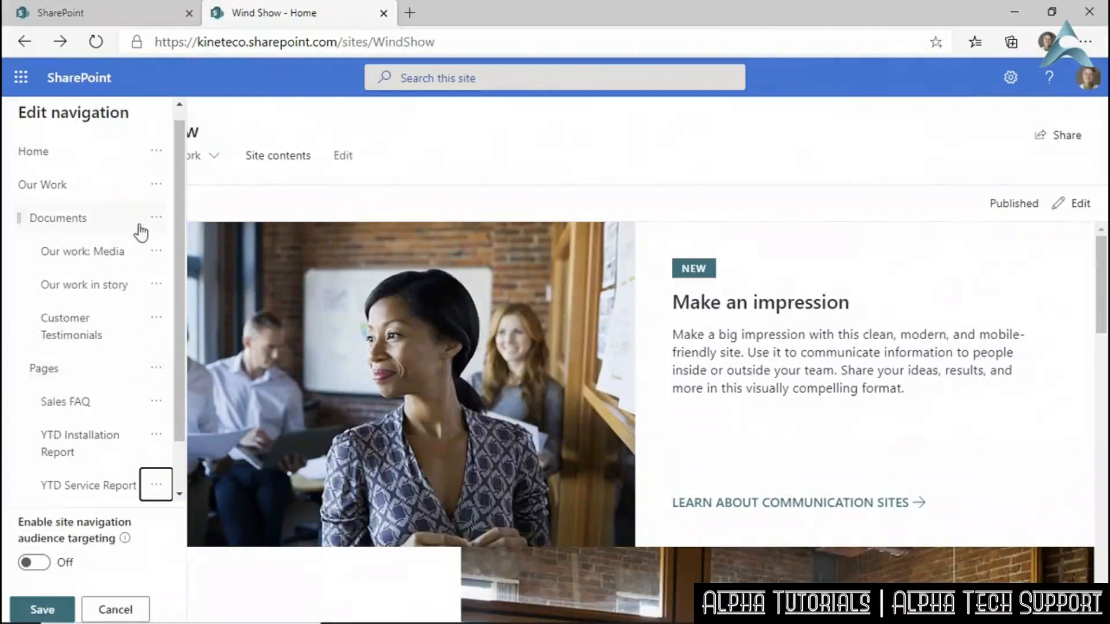
pyautogui.click(157, 220)
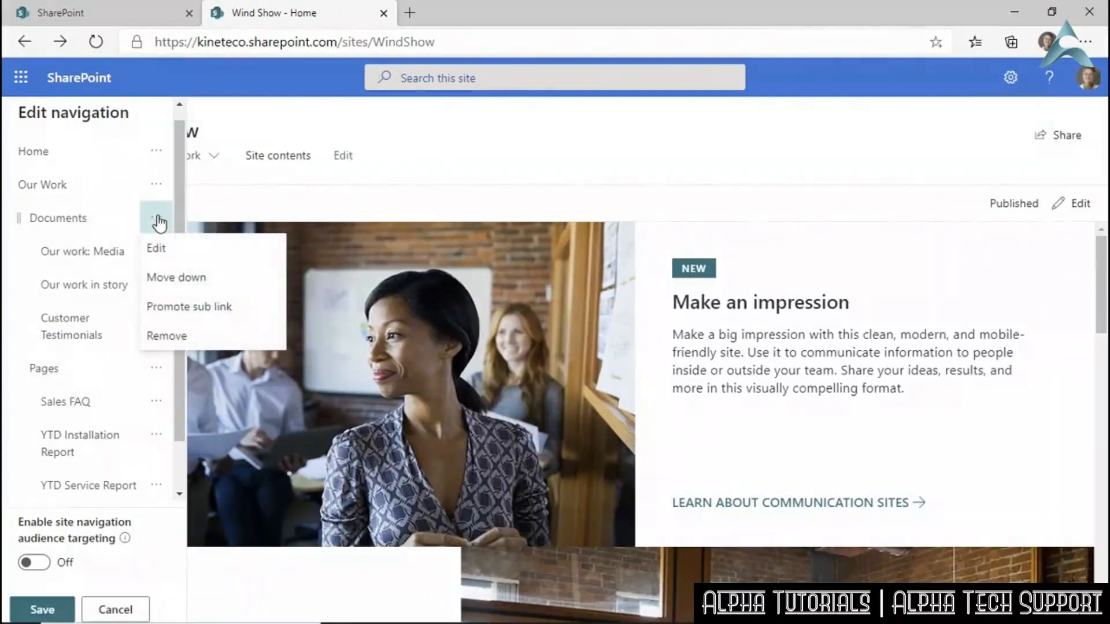
pyautogui.click(157, 248)
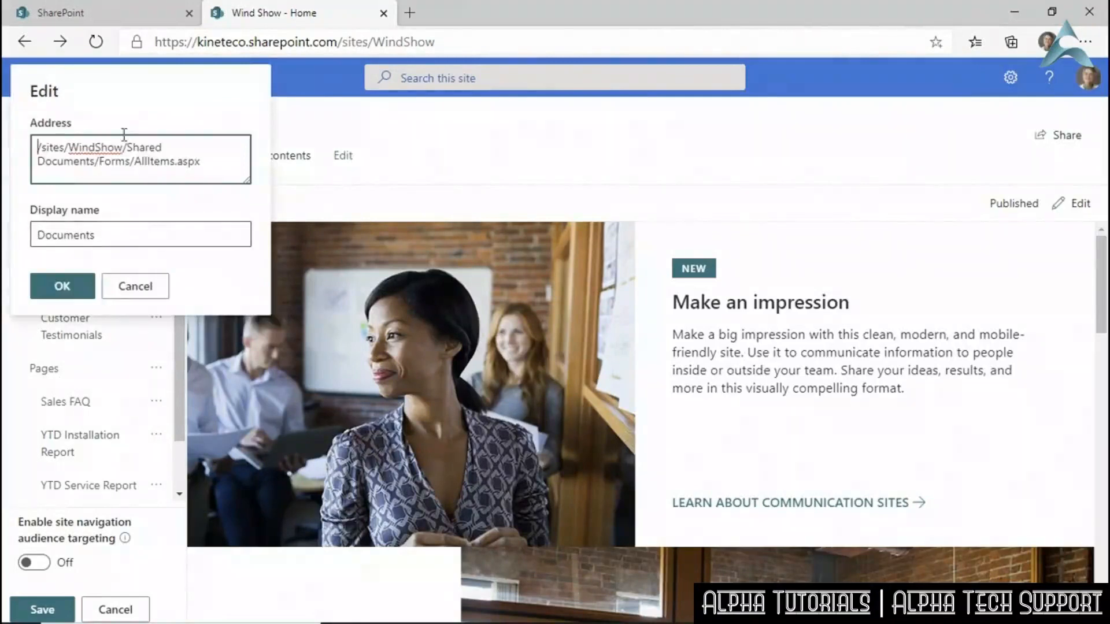
pyautogui.moveTo(124, 234); pyautogui.dragTo(34, 238)
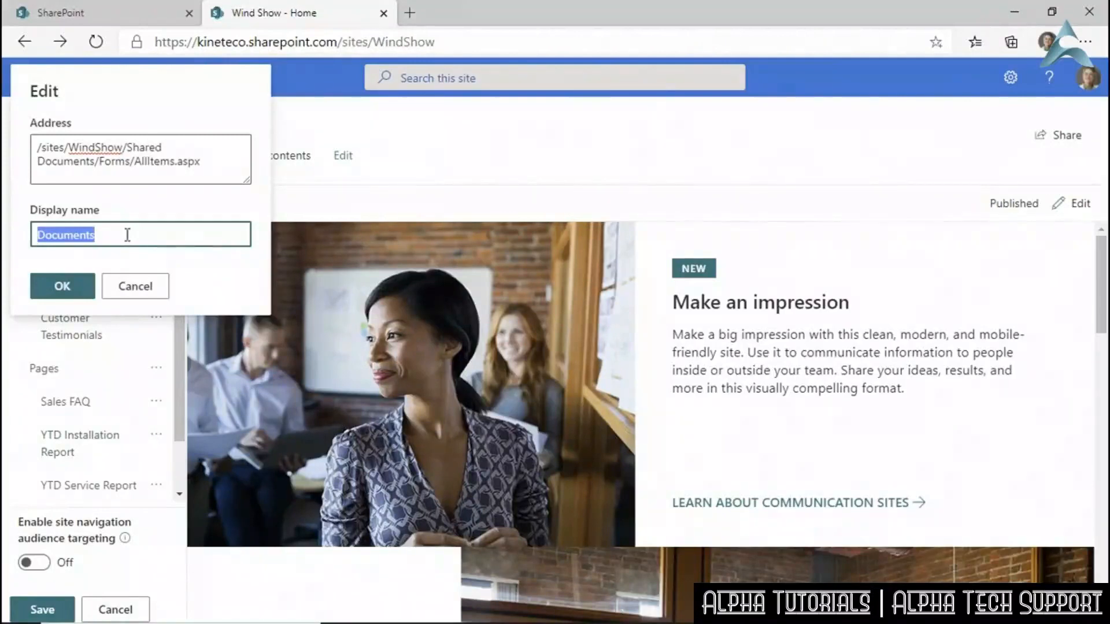
pyautogui.write('New')
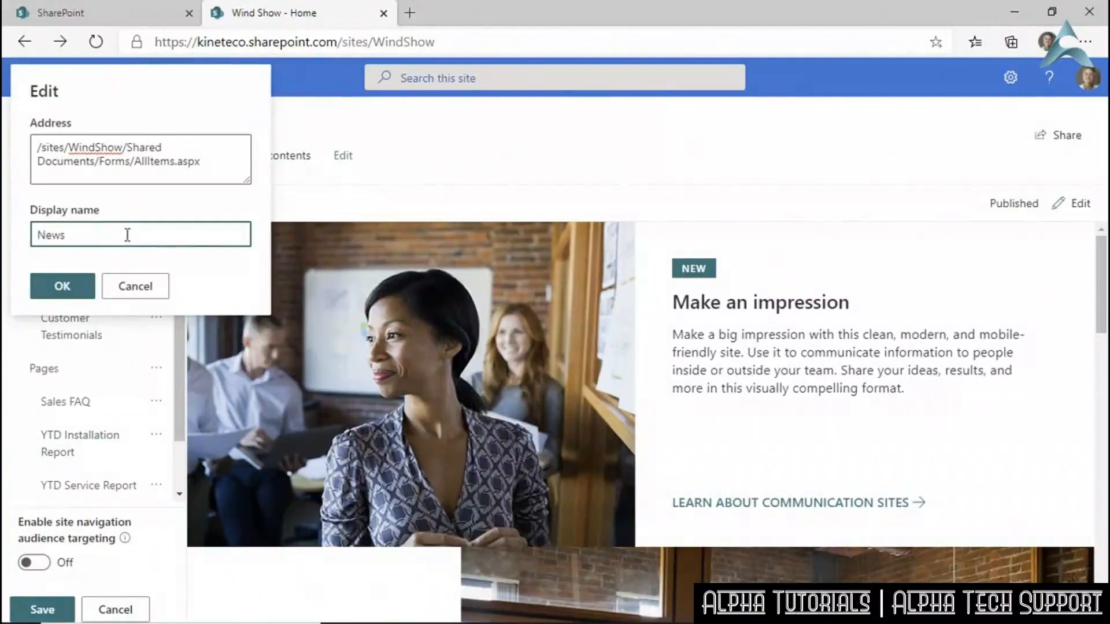
pyautogui.write('s')
pyautogui.click(60, 286)
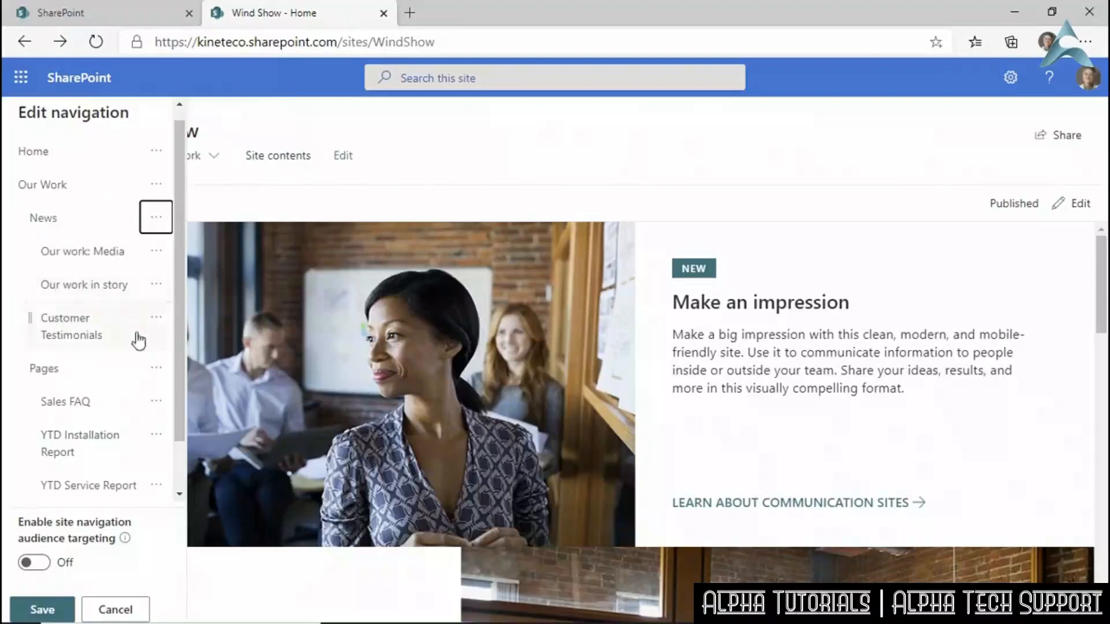
# Rename the Pages navigation link to Internal.
pyautogui.click(155, 373)
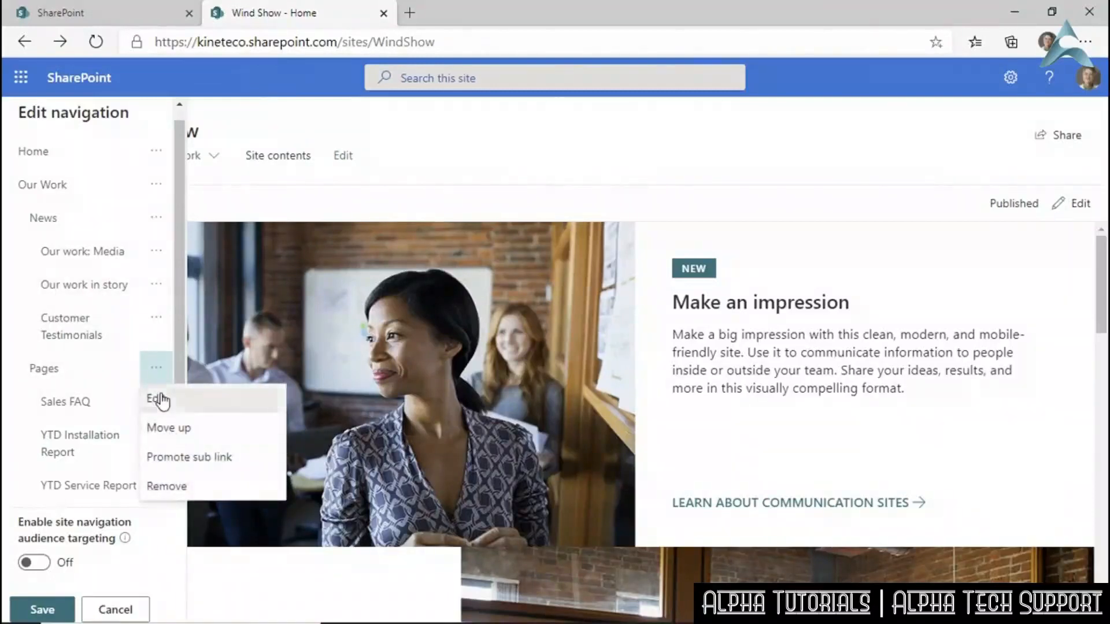
pyautogui.click(157, 398)
pyautogui.moveTo(77, 237); pyautogui.dragTo(35, 233)
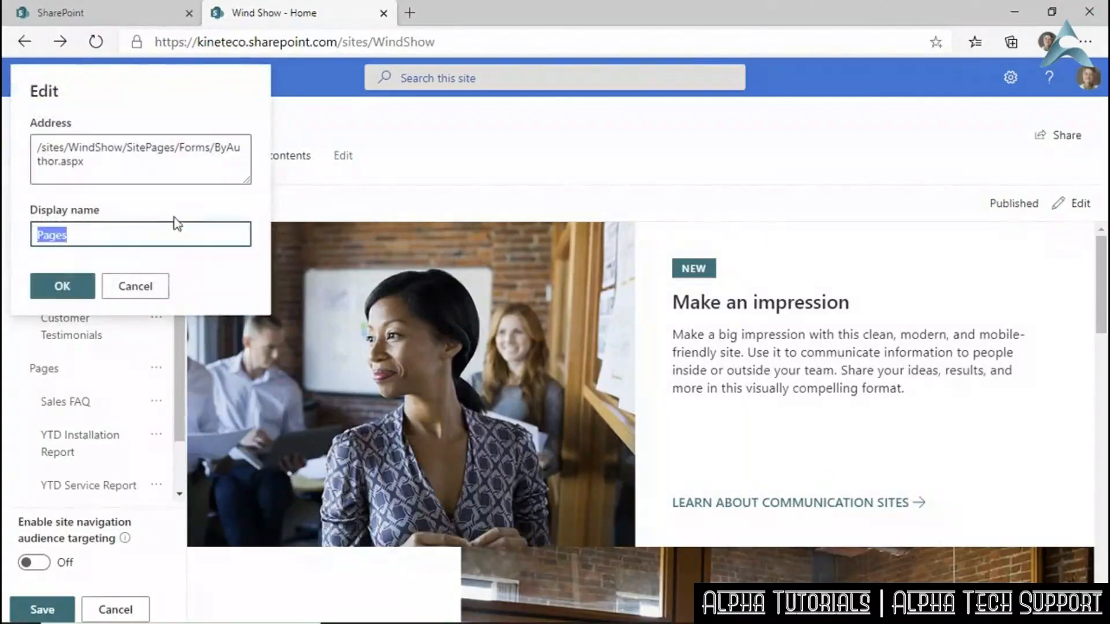
pyautogui.write('Internal')
pyautogui.click(64, 289)
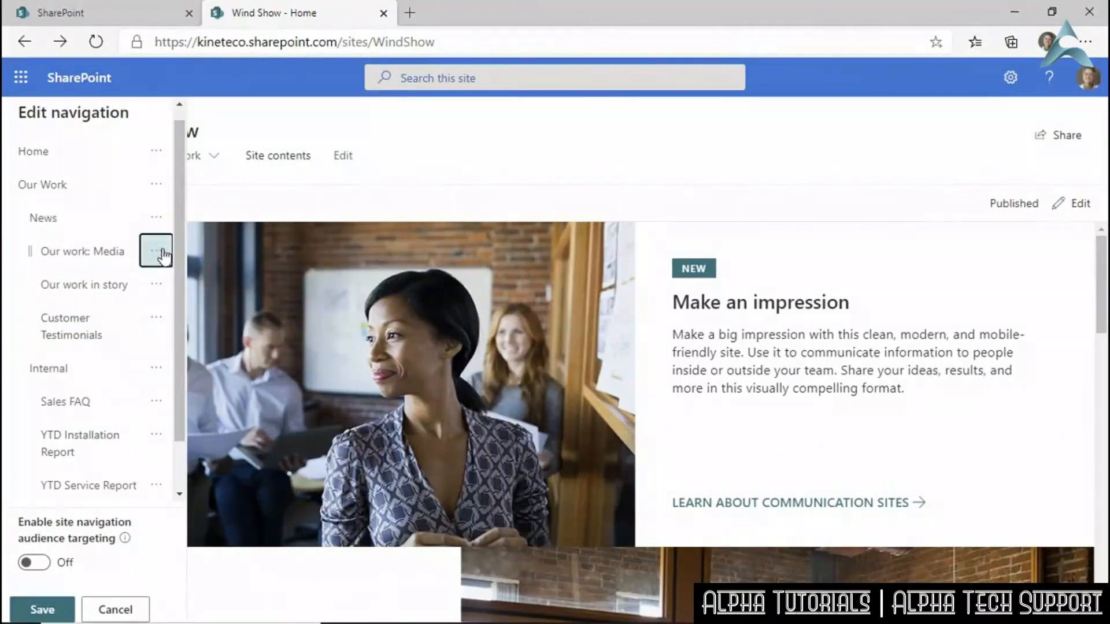
# Inspect the News and Our Work link options and try moving the Our work: Media link.
pyautogui.click(155, 218)
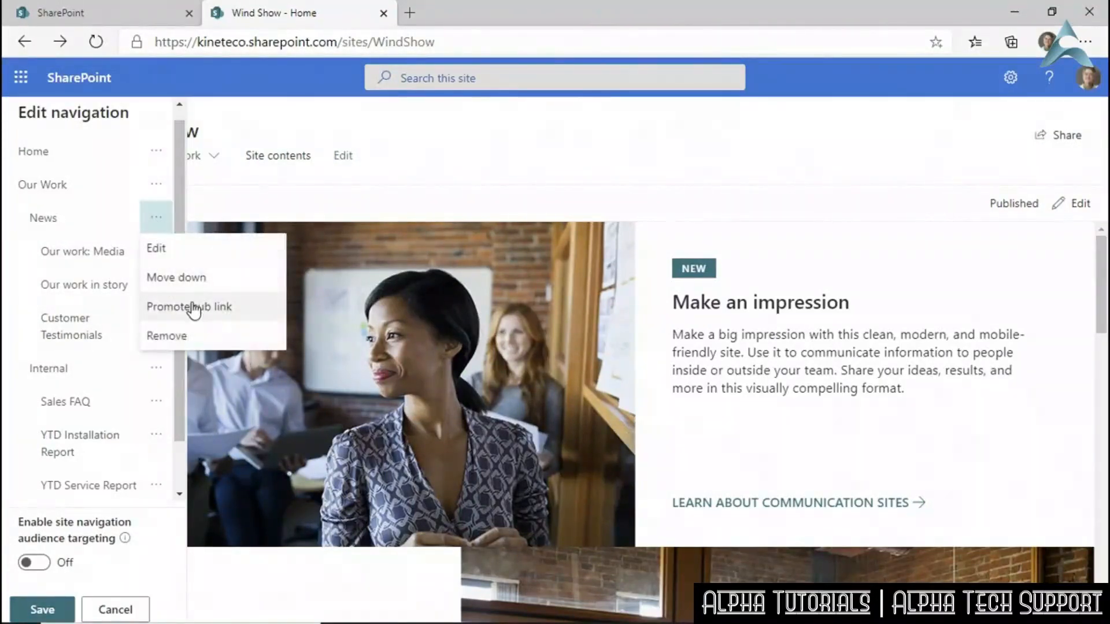
pyautogui.click(154, 187)
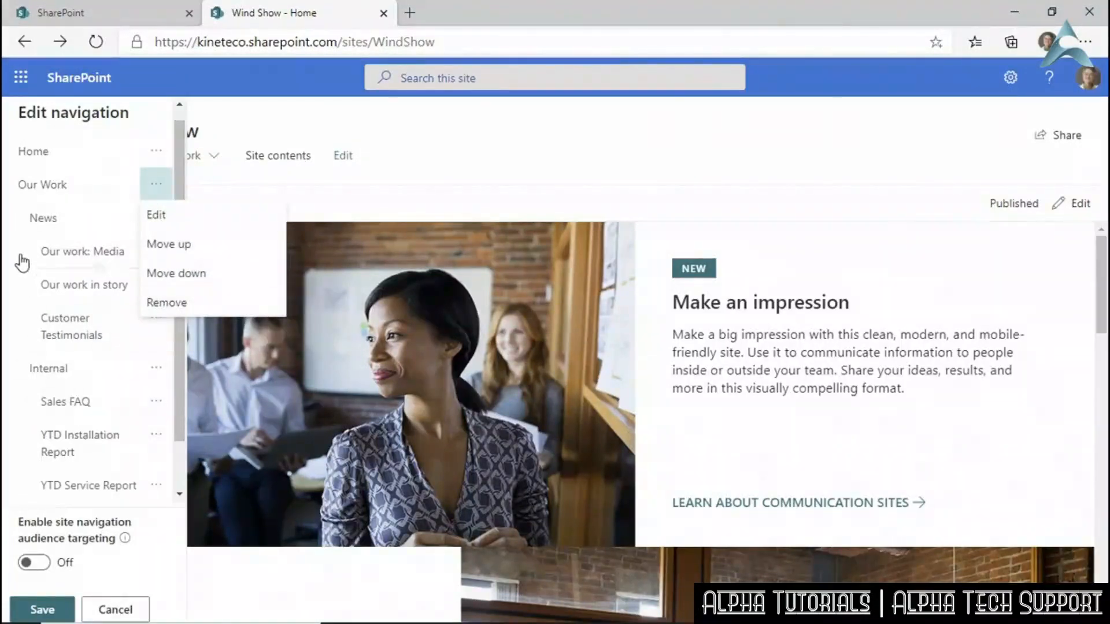
pyautogui.press('Escape')
pyautogui.moveTo(29, 253)
pyautogui.mouseDown()
pyautogui.moveTo(30, 242)
pyautogui.moveTo(29, 252)
pyautogui.mouseUp()
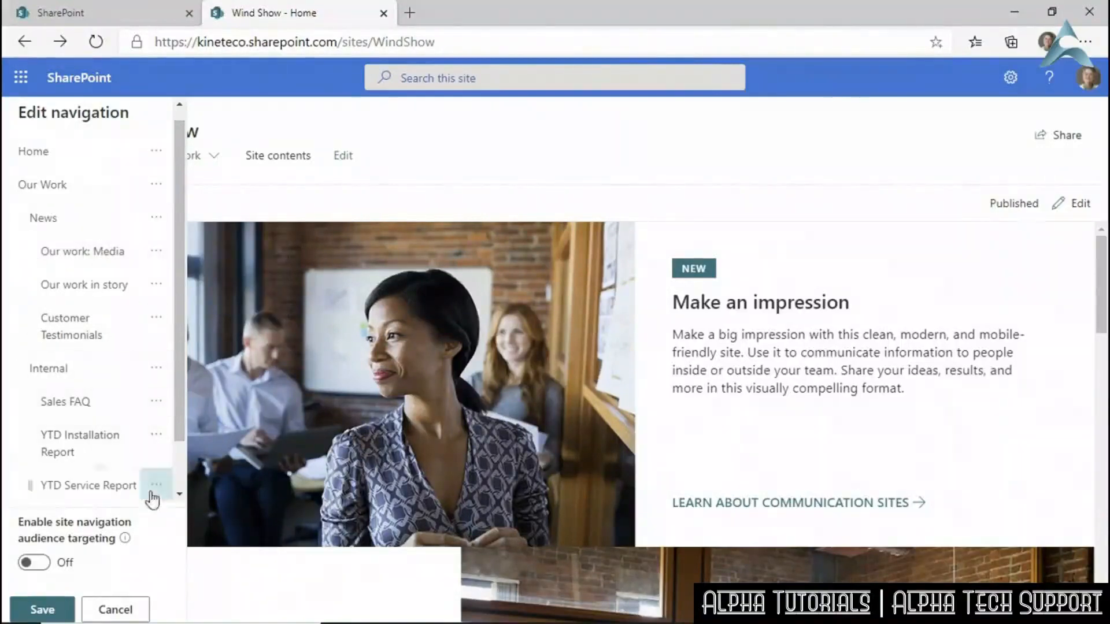
# Save the edited site navigation.
pyautogui.click(33, 611)
pyautogui.moveTo(228, 147)
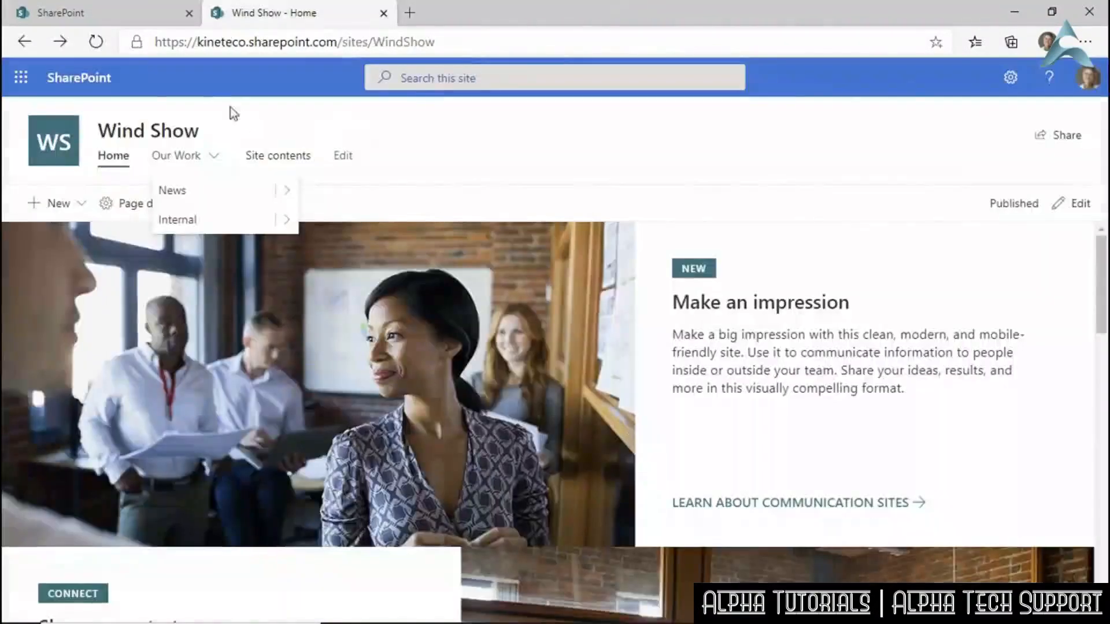
pyautogui.scroll(-4, 557, 132)
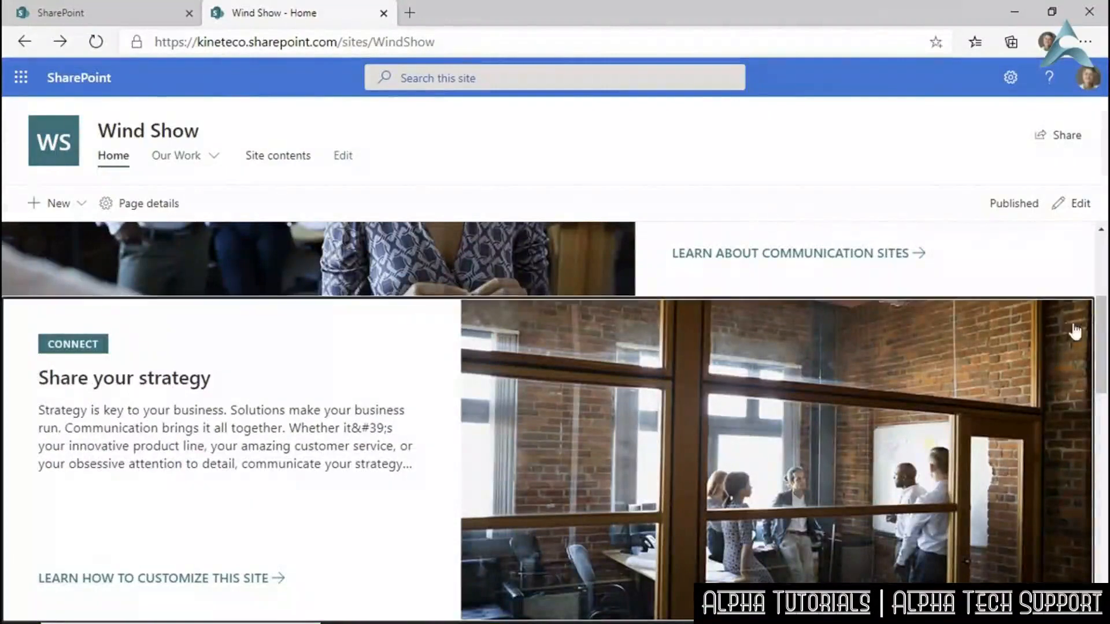
pyautogui.scroll(4, 1104, 324)
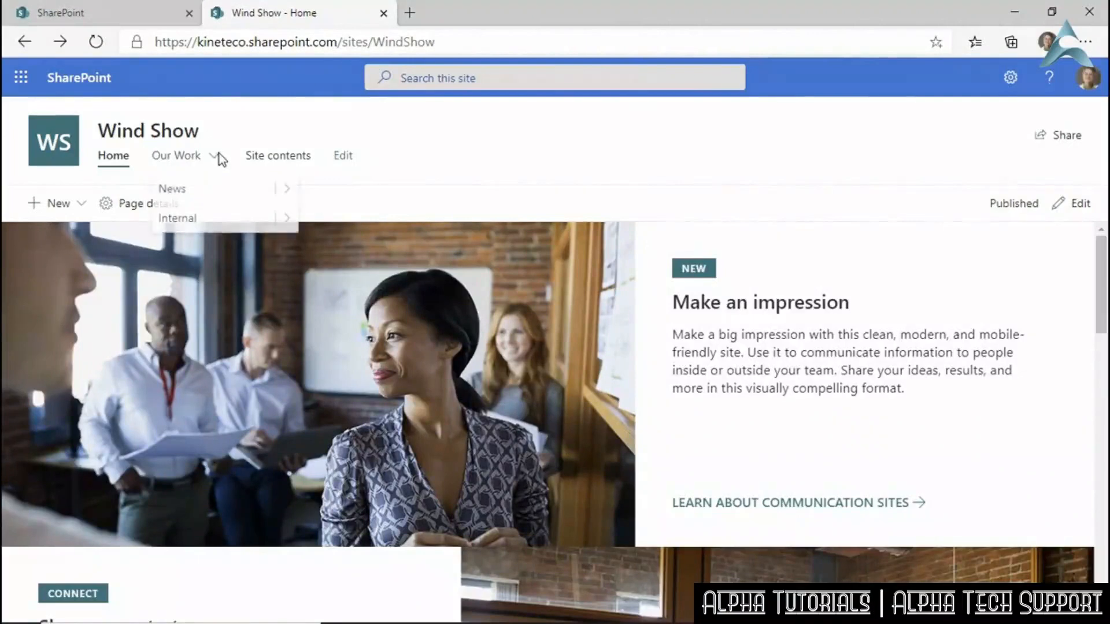
# Check the News and Internal flyouts in the Our Work menu, then close the menu.
pyautogui.click(288, 190)
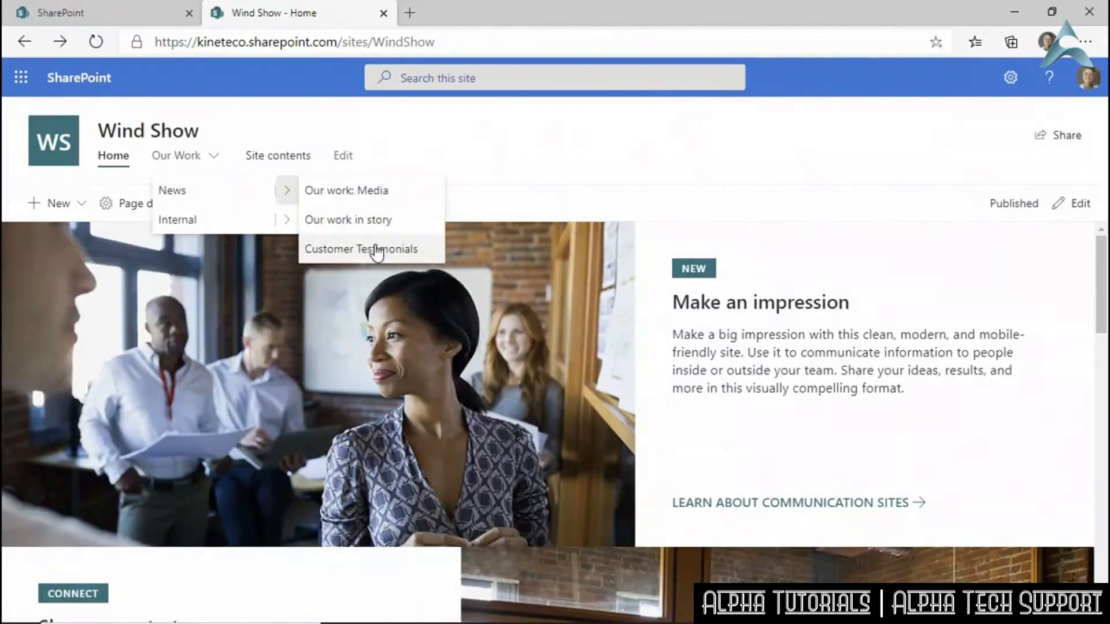
pyautogui.click(287, 220)
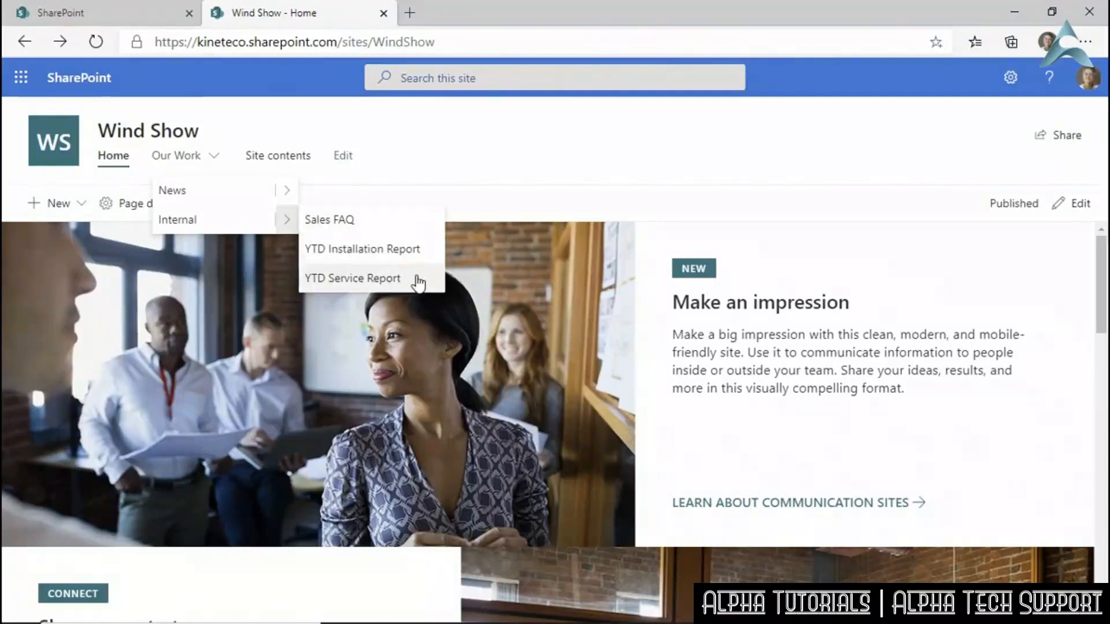
pyautogui.click(527, 132)
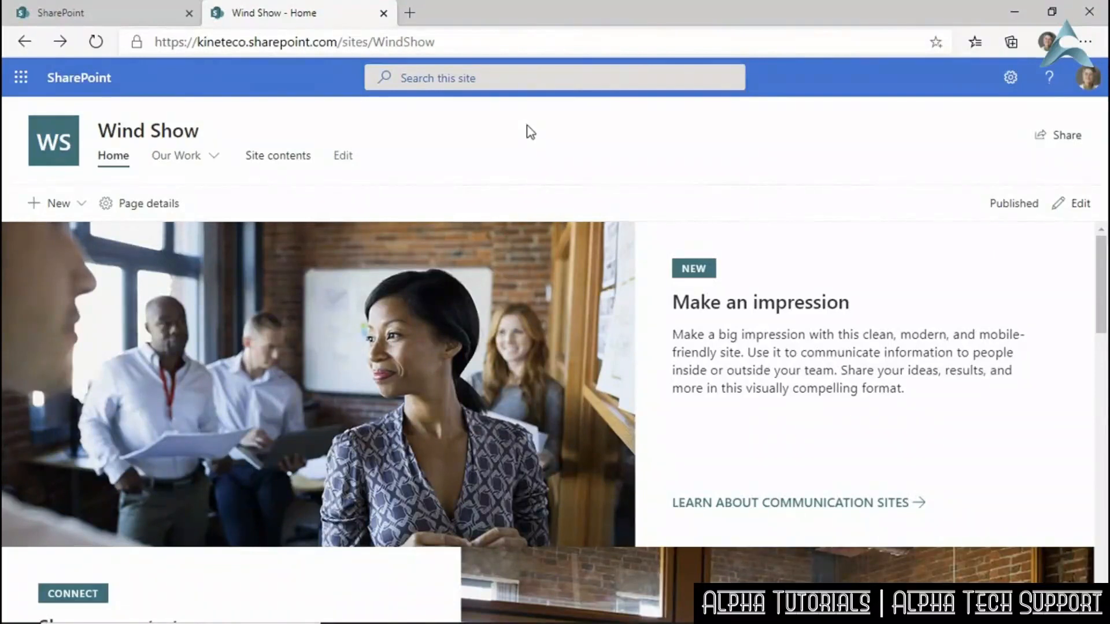
pyautogui.moveTo(194, 165)
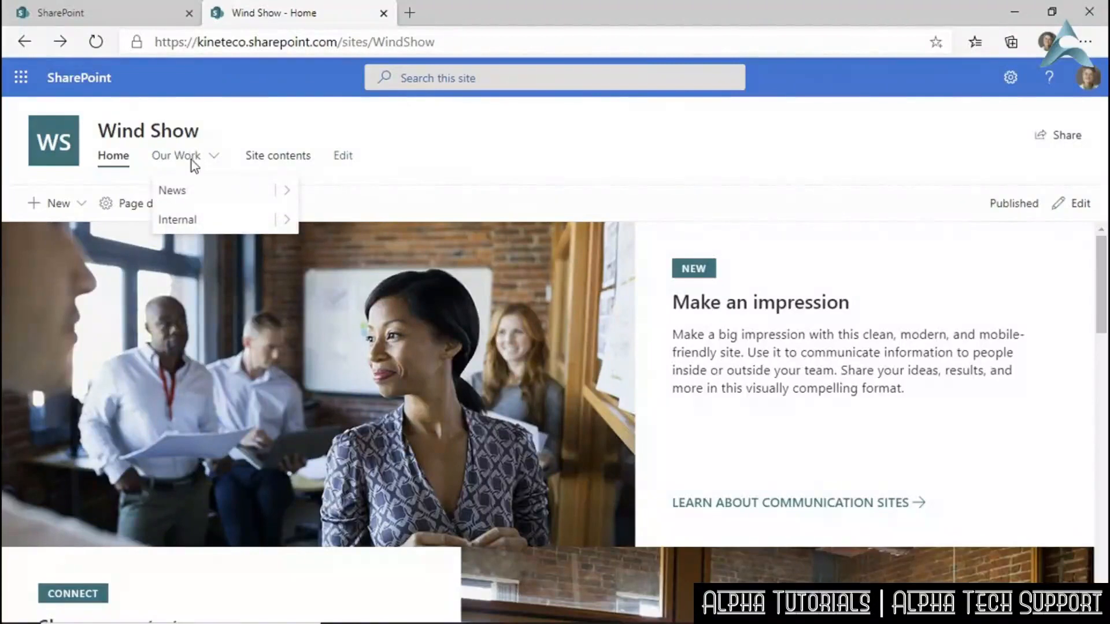
# Switch the site's navigation menu style to Mega menu in Change the look, then save and close Settings.
pyautogui.click(1011, 79)
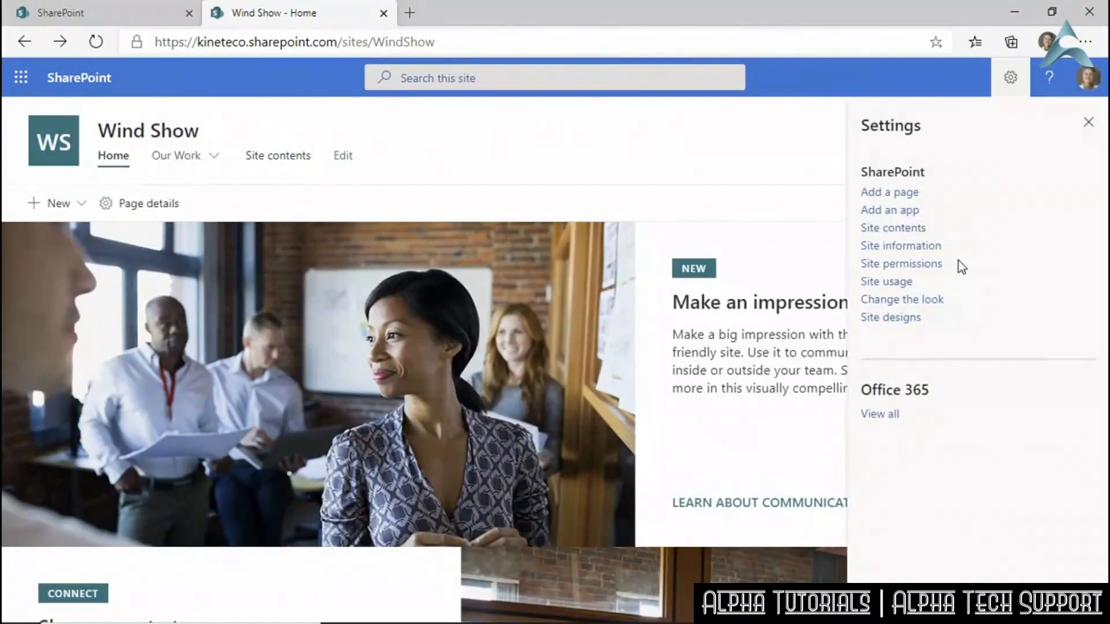
pyautogui.click(897, 301)
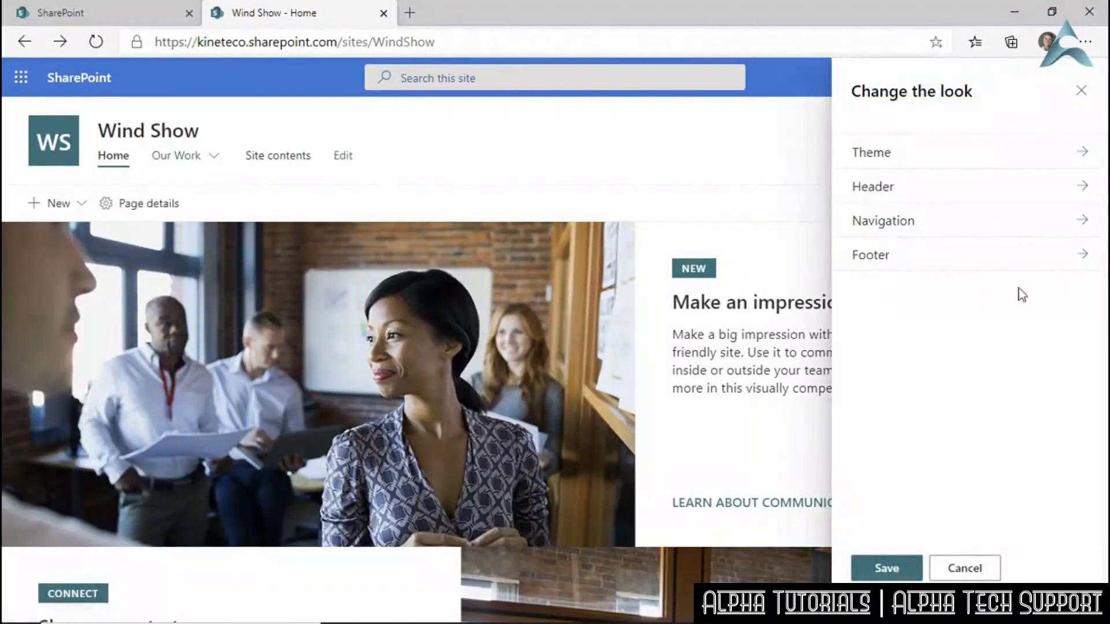
pyautogui.click(1083, 225)
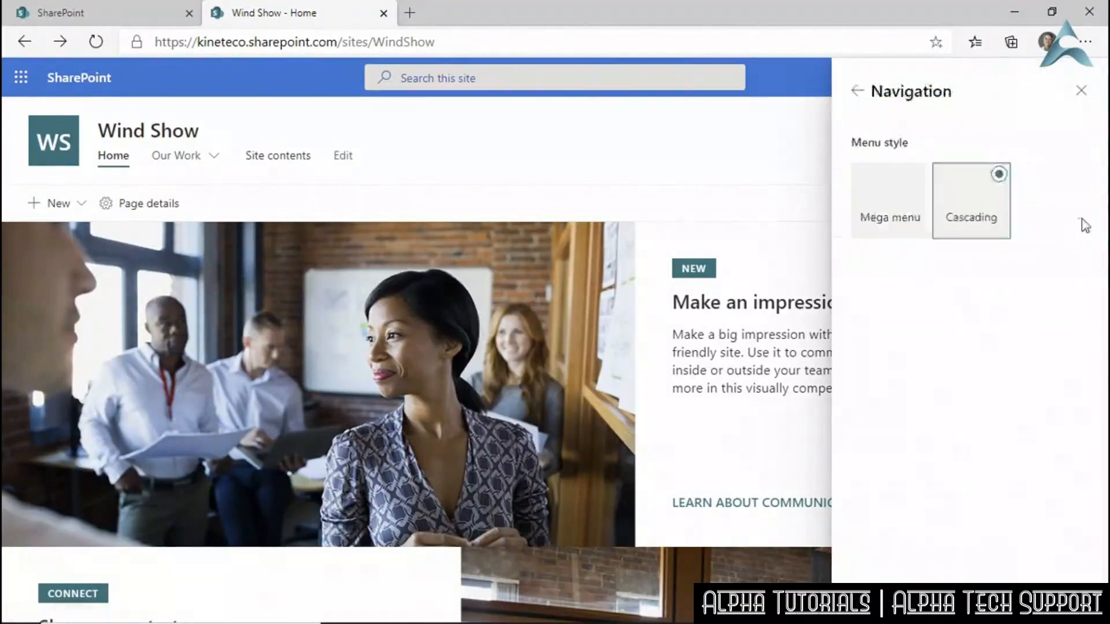
pyautogui.click(921, 184)
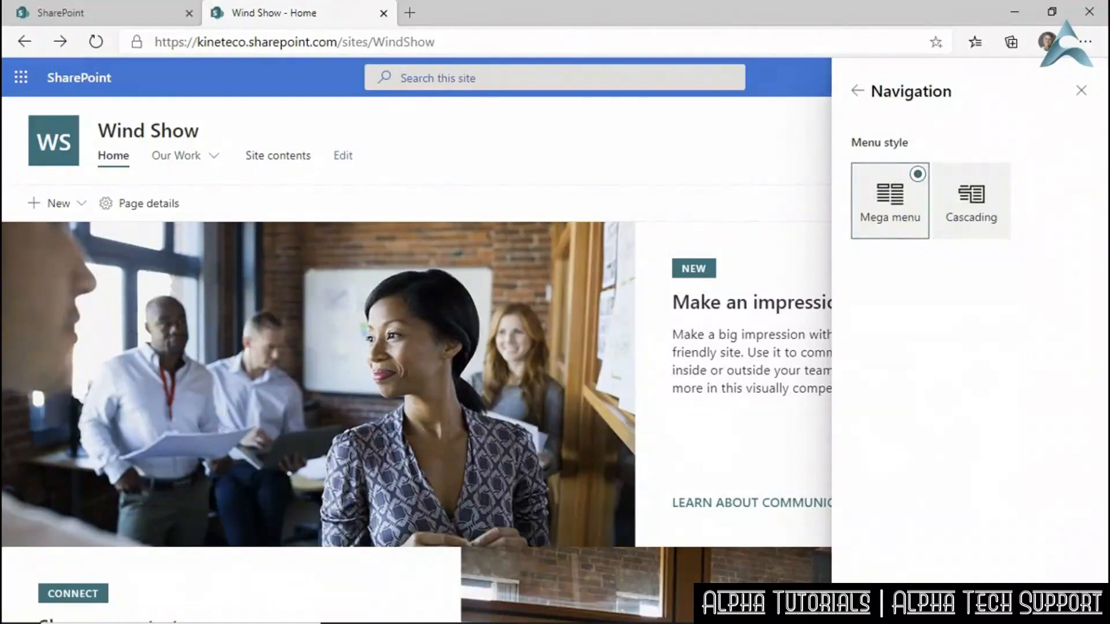
pyautogui.click(872, 596)
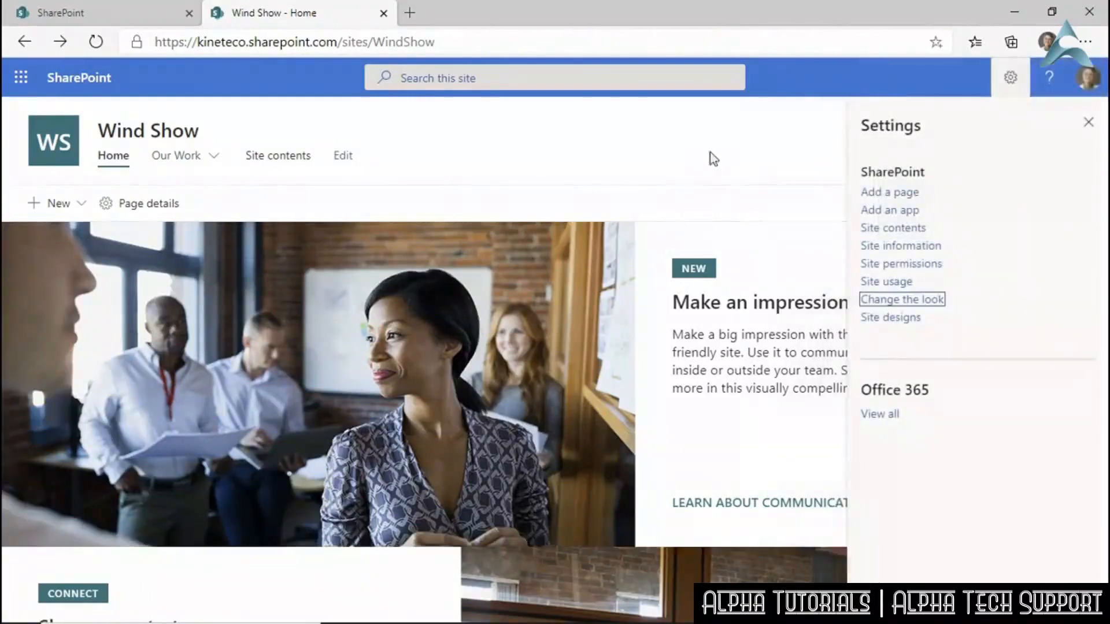
pyautogui.click(1089, 122)
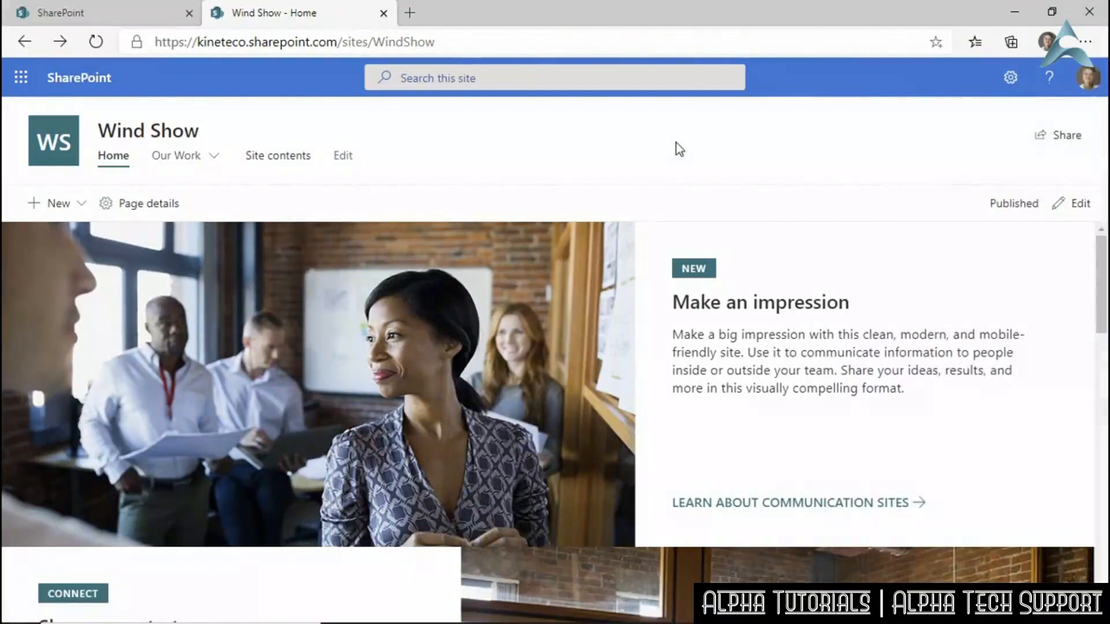
# View the Our Work mega menu, then switch to the Field Service - Home tab.
pyautogui.click(215, 159)
pyautogui.moveTo(214, 161)
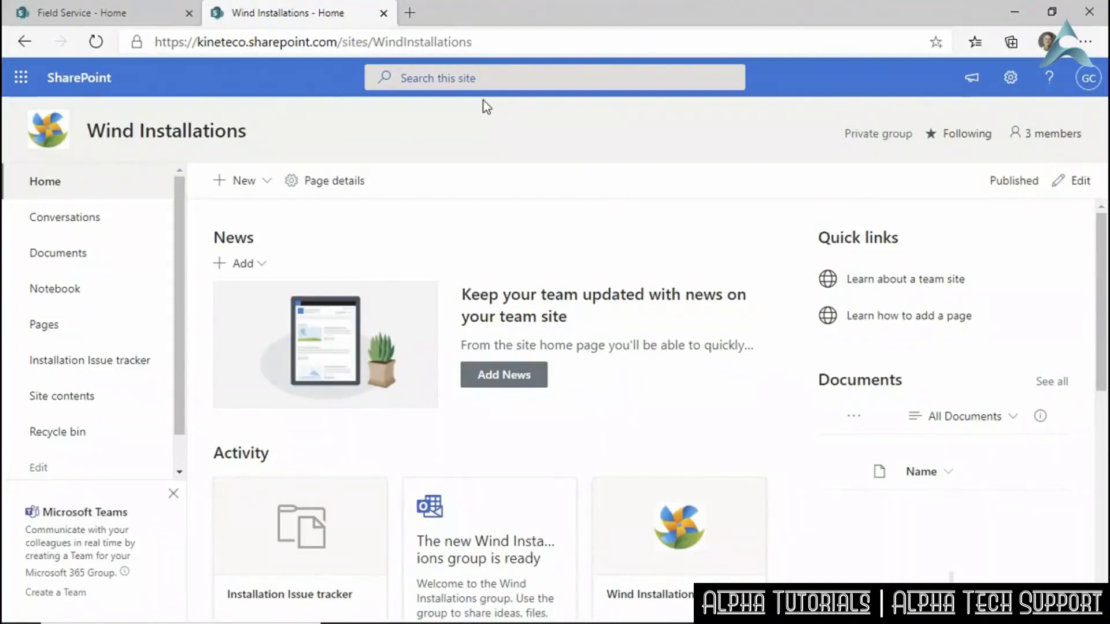
pyautogui.click(99, 16)
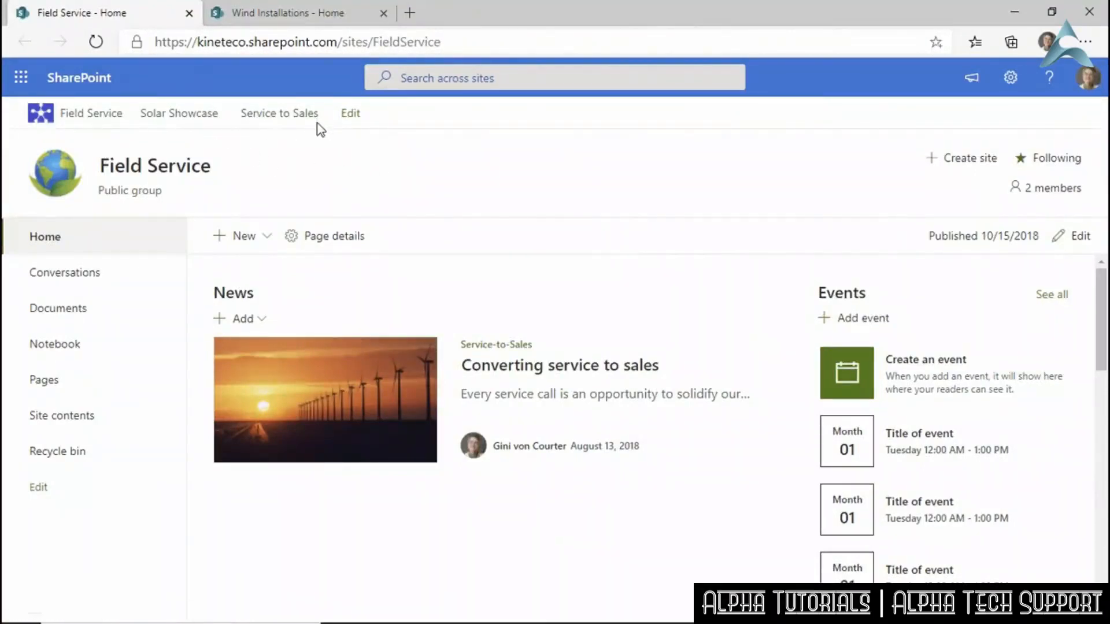
# Switch back to the Wind Installations - Home browser tab.
pyautogui.click(307, 14)
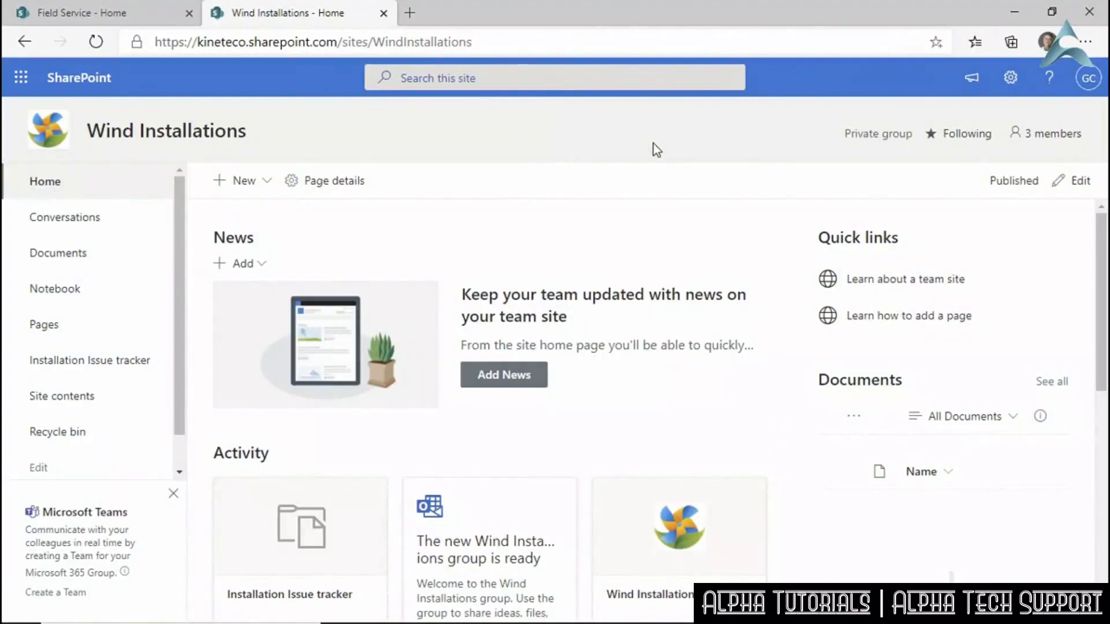
# Set the Hub site association in Site Information to Field Service.
pyautogui.click(1010, 81)
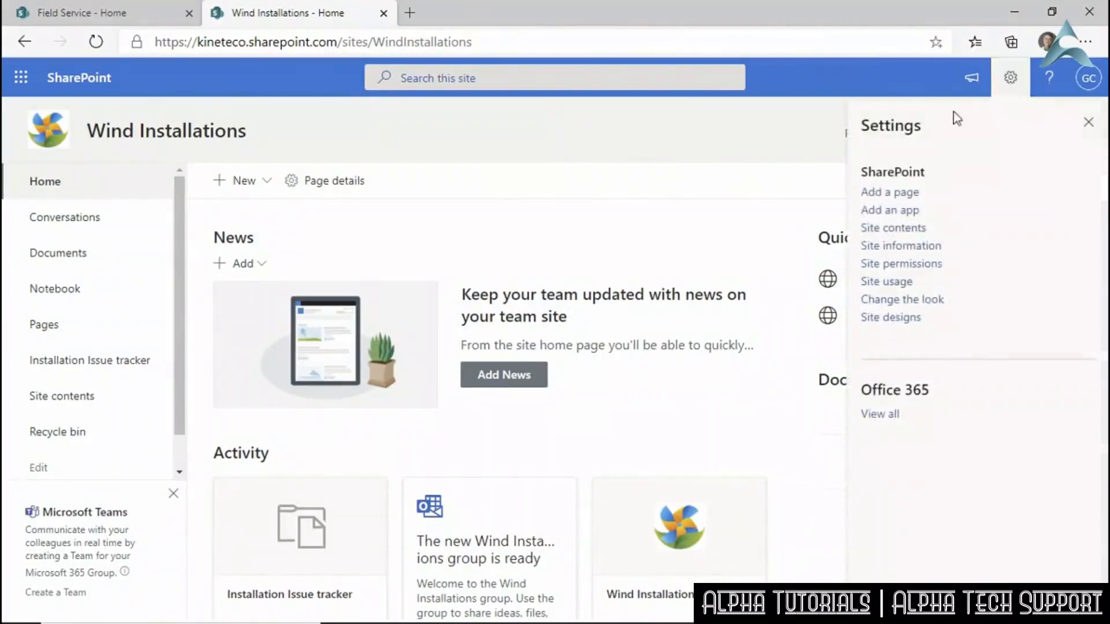
pyautogui.click(893, 246)
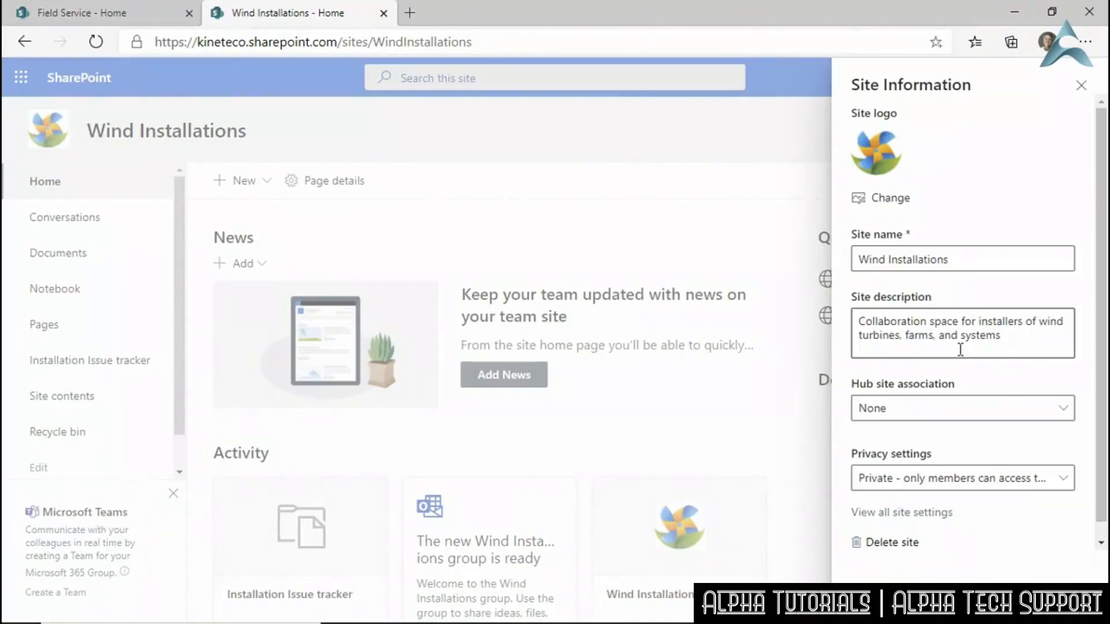
pyautogui.click(1065, 410)
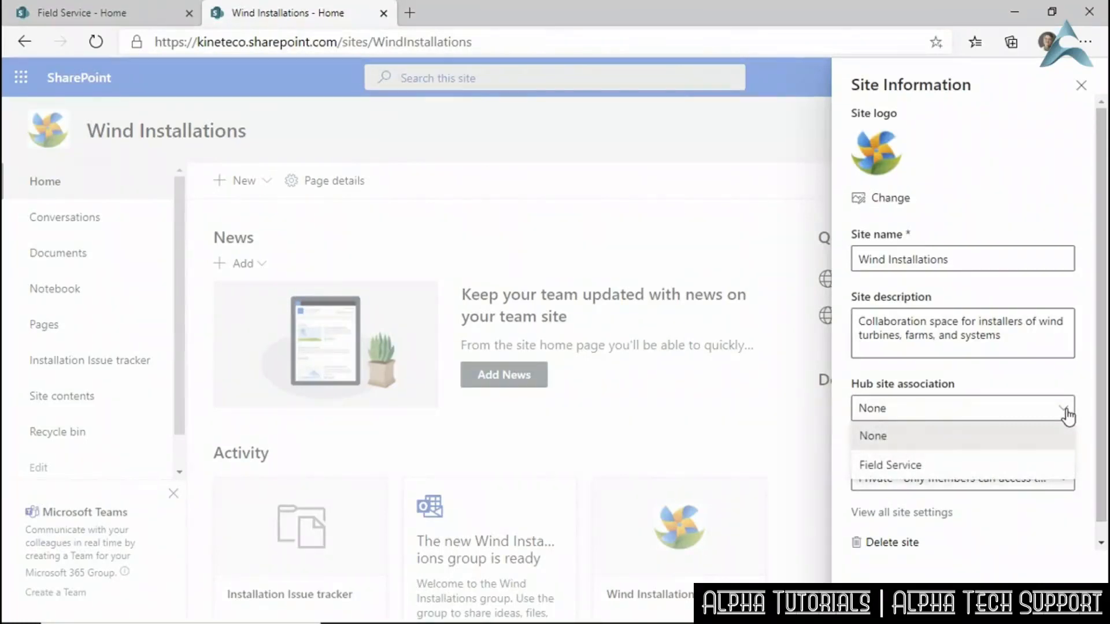
pyautogui.click(932, 466)
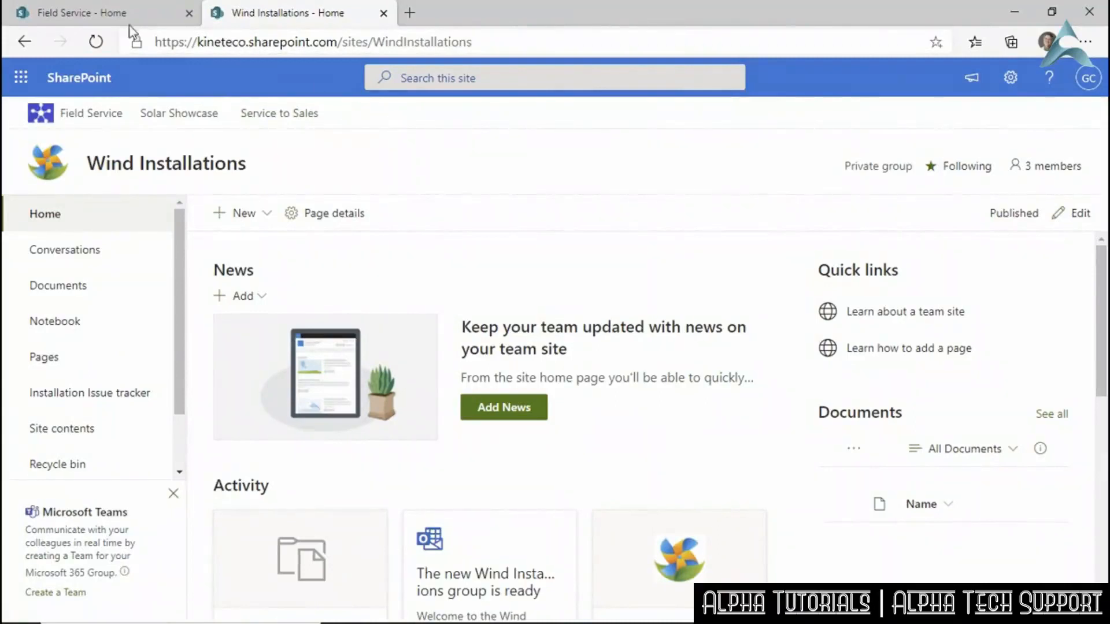
pyautogui.click(103, 14)
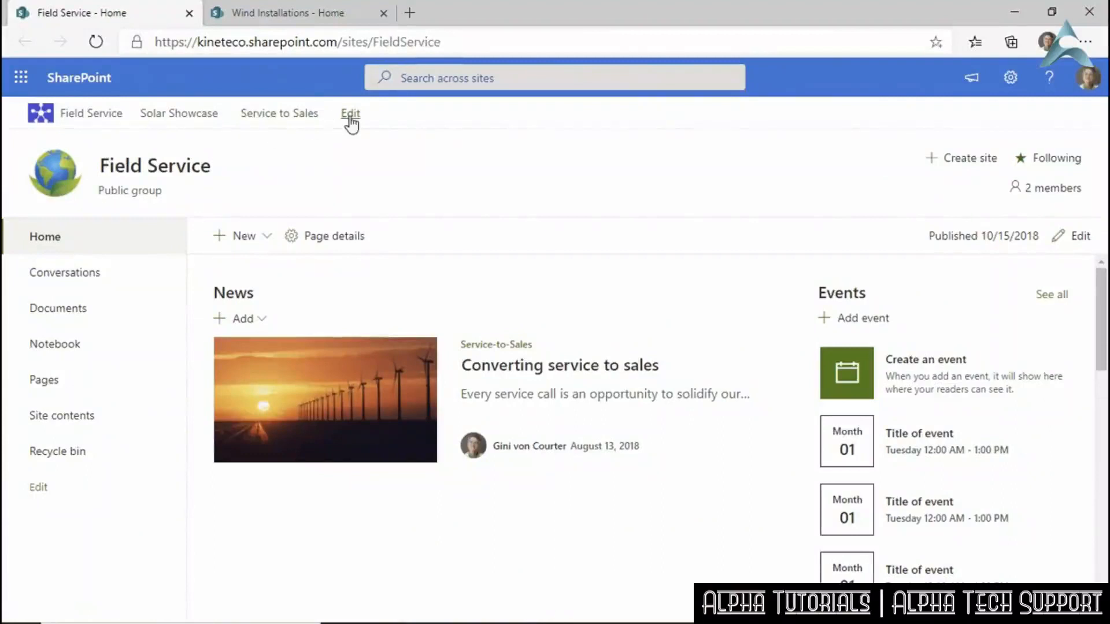
pyautogui.click(311, 13)
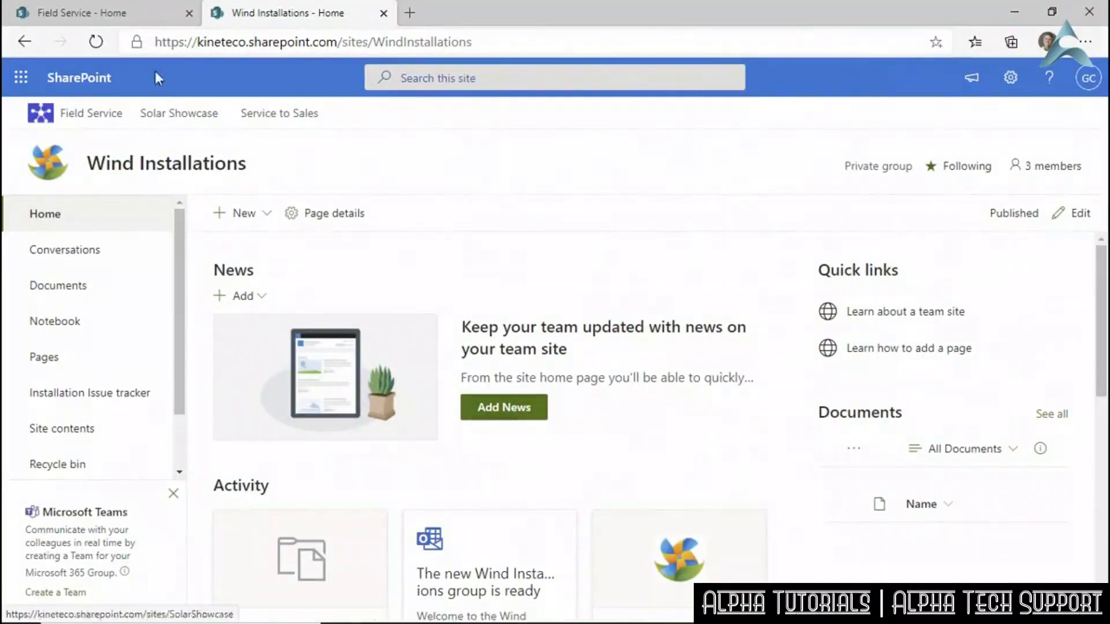
pyautogui.click(152, 12)
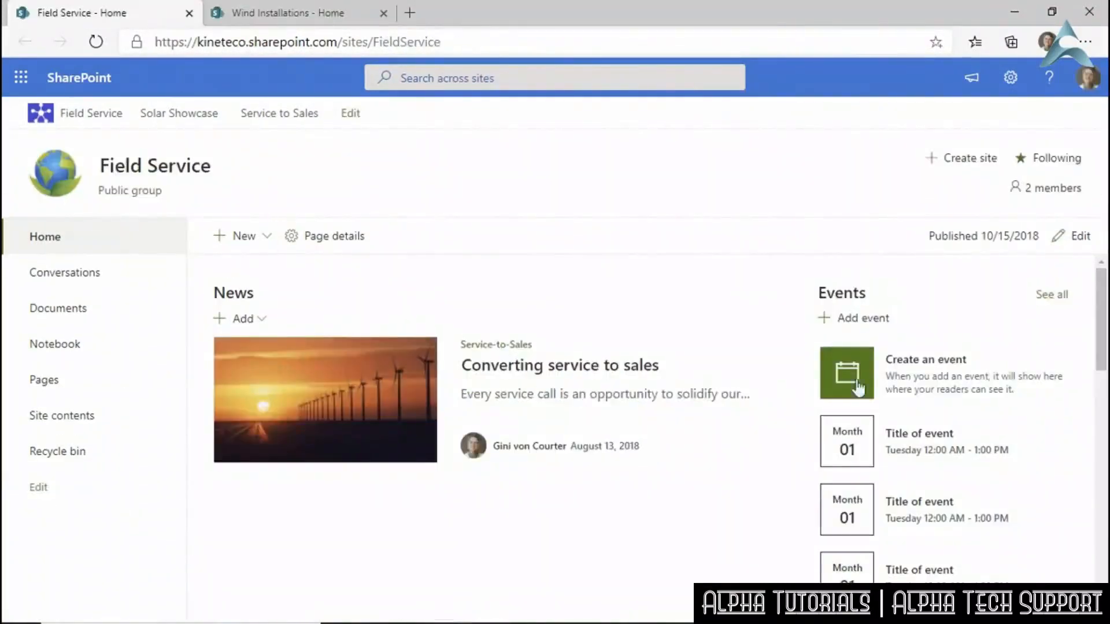
pyautogui.click(339, 17)
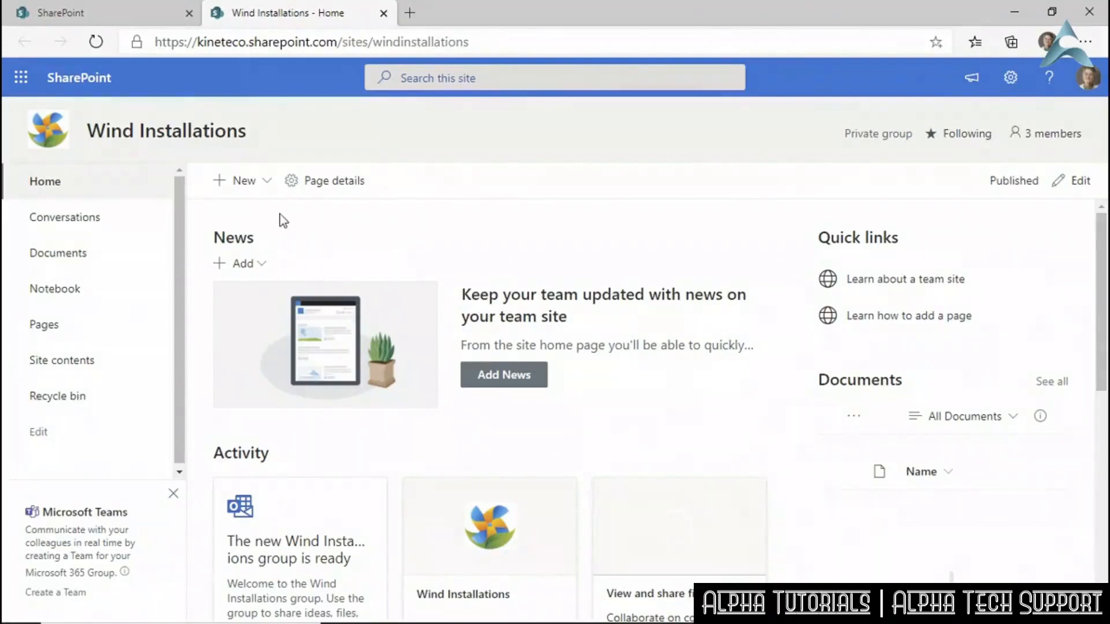
# Start a new list and preview the Issue tracker template's sample issues table.
pyautogui.click(268, 184)
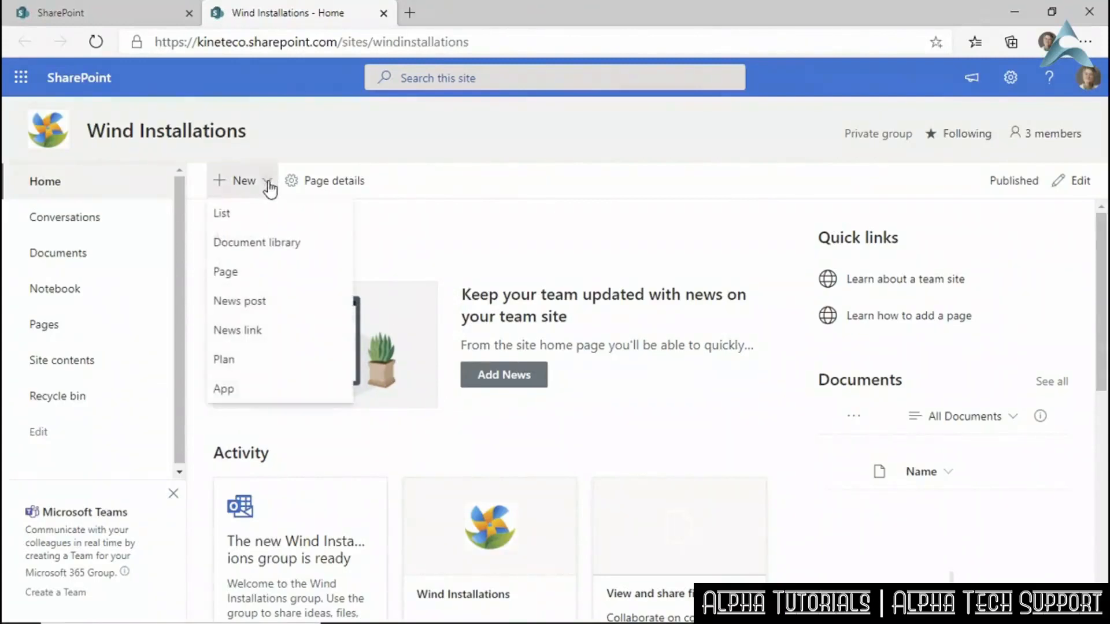
pyautogui.click(249, 219)
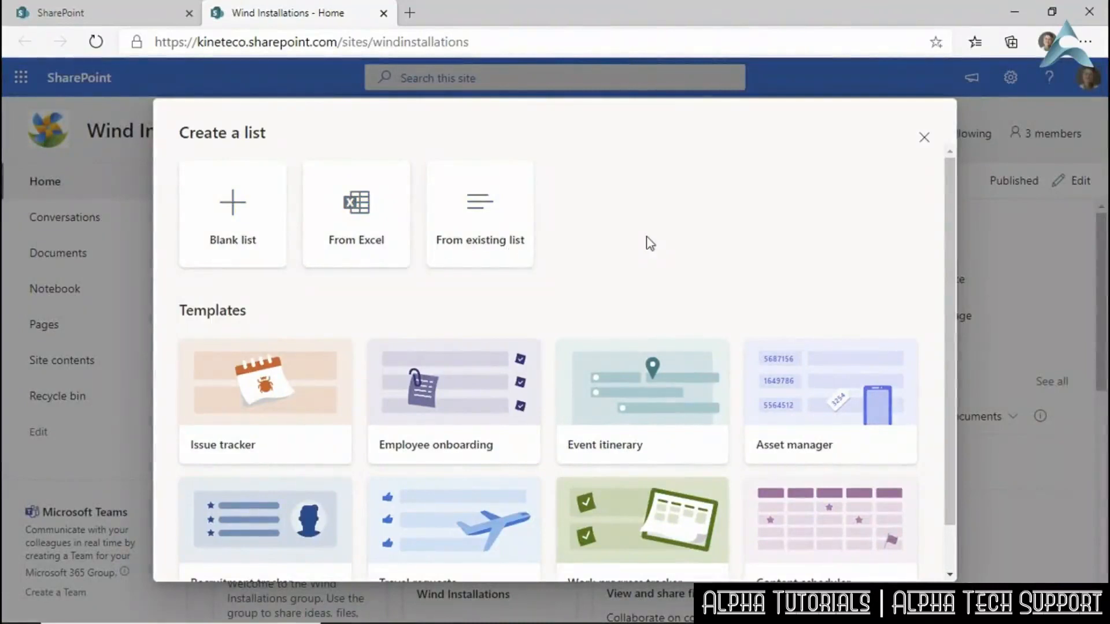
pyautogui.scroll(-1, 650, 243)
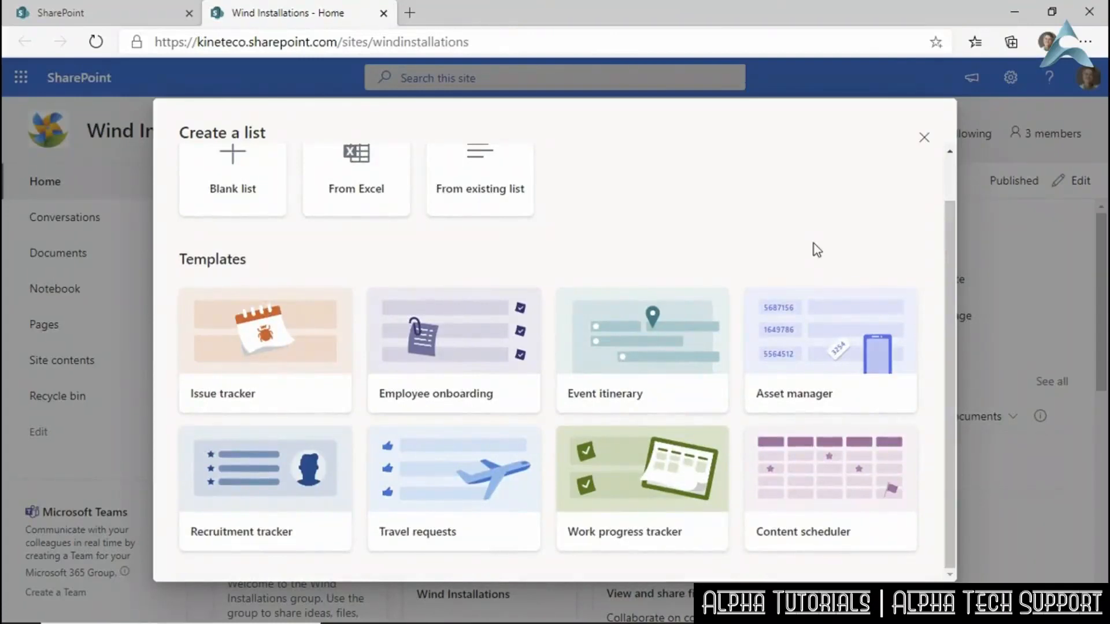
pyautogui.click(328, 398)
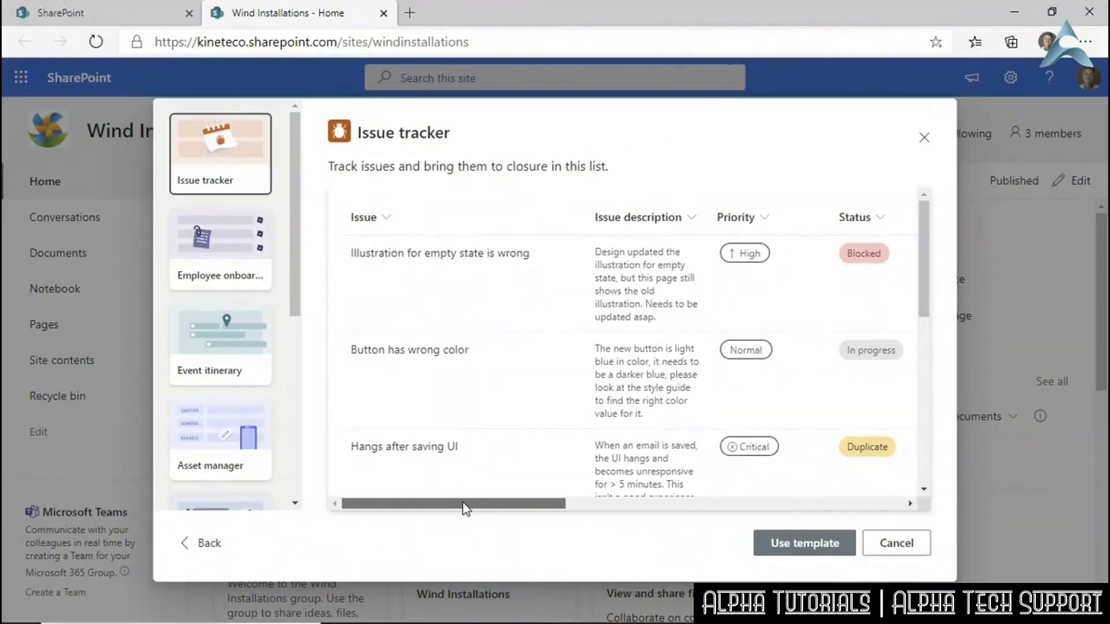
pyautogui.moveTo(466, 508); pyautogui.dragTo(827, 464)
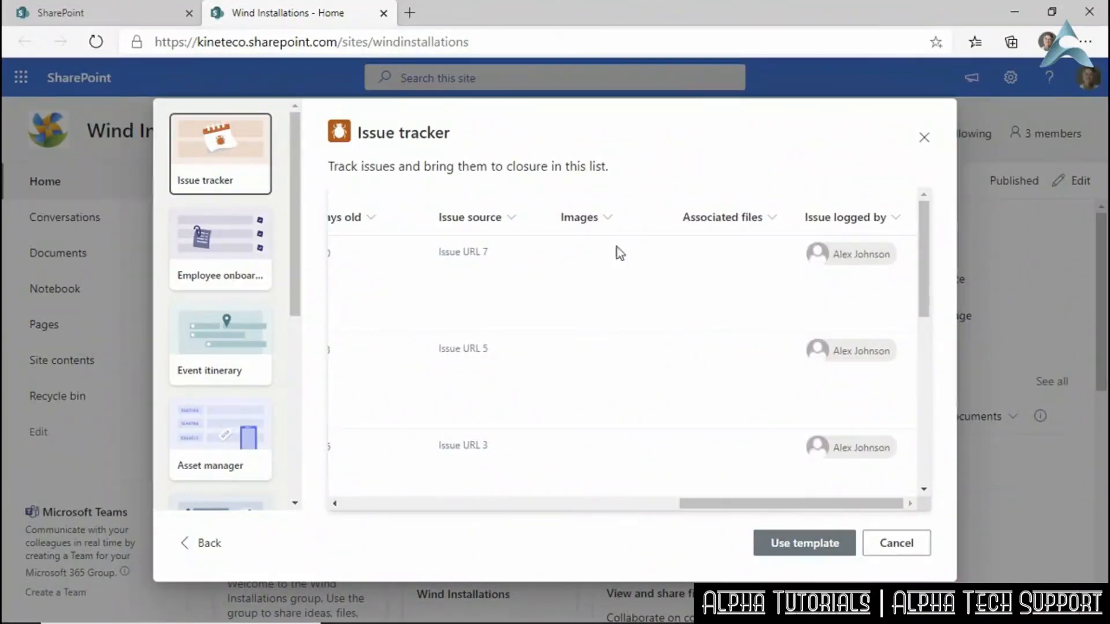
# Create the 'Installation Issue tracker' list described as 'Tracking app for installation issues'.
pyautogui.click(787, 547)
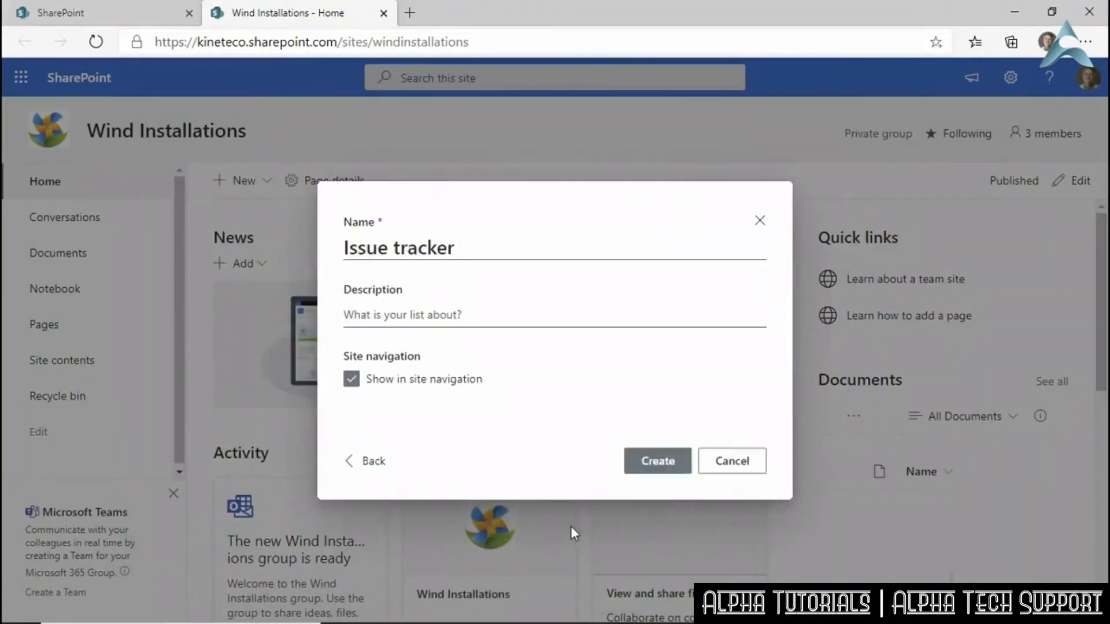
pyautogui.click(341, 254)
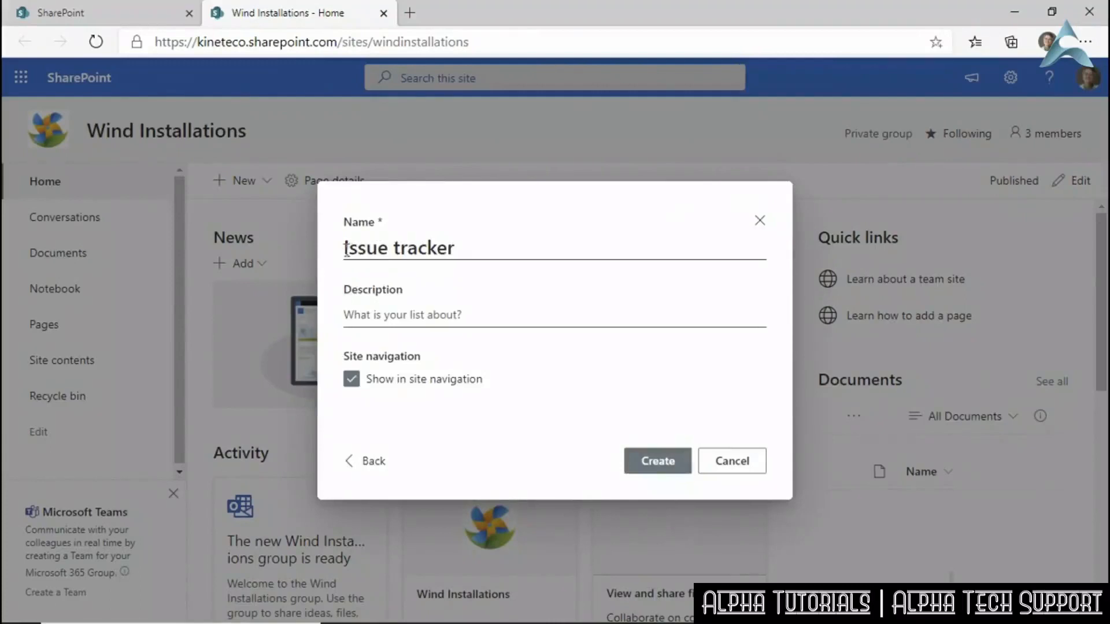
pyautogui.write('Installati')
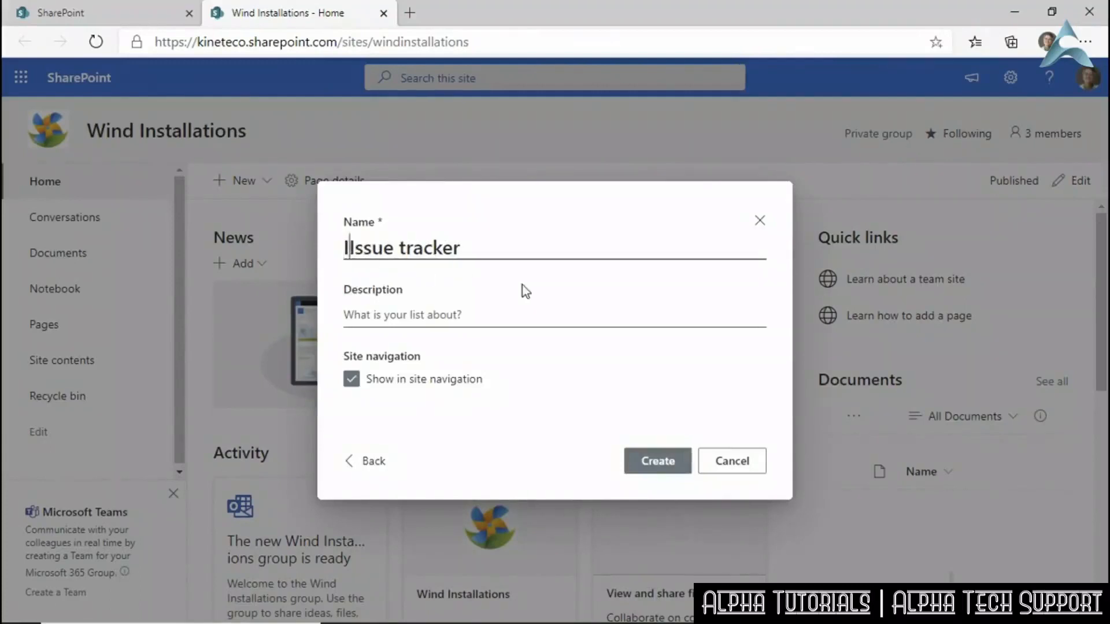
pyautogui.write('on')
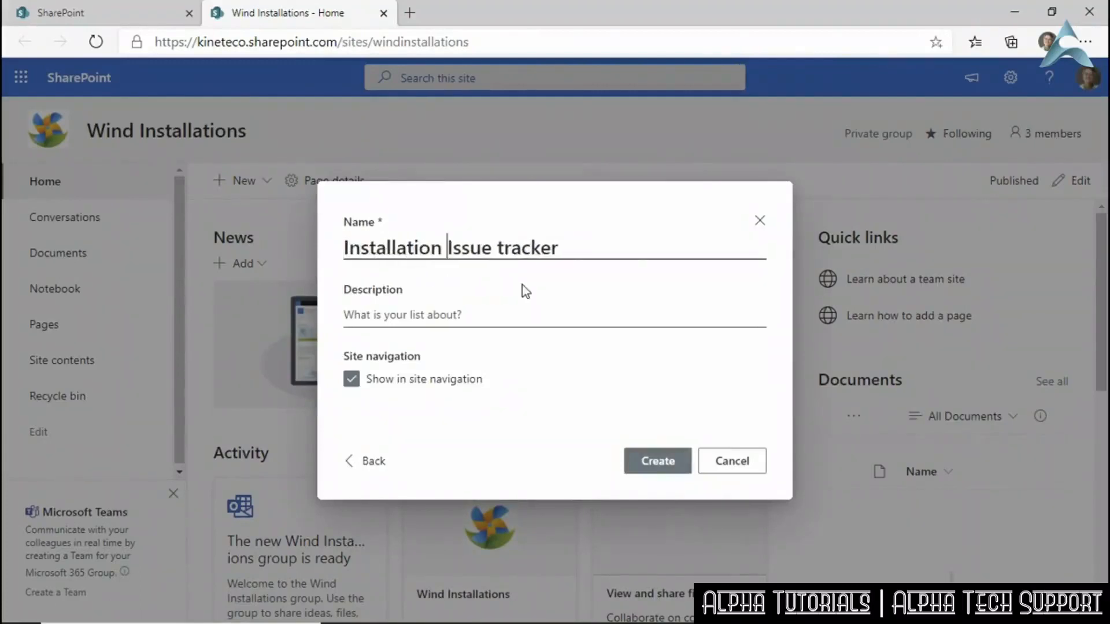
pyautogui.click(488, 314)
pyautogui.write('Tracking ap')
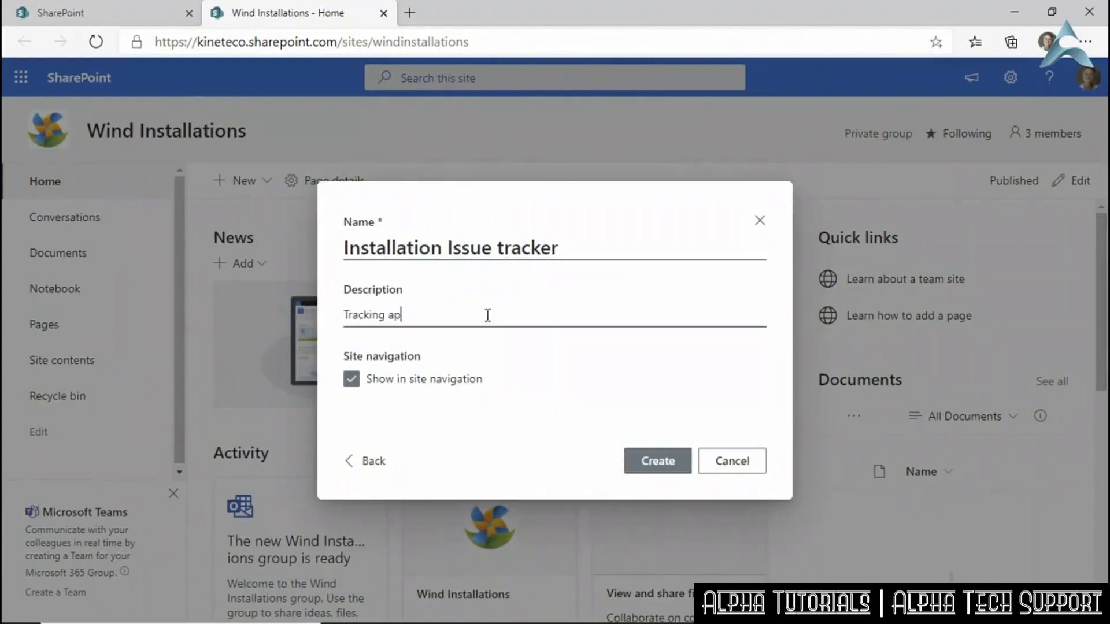
pyautogui.write('p for installation issues')
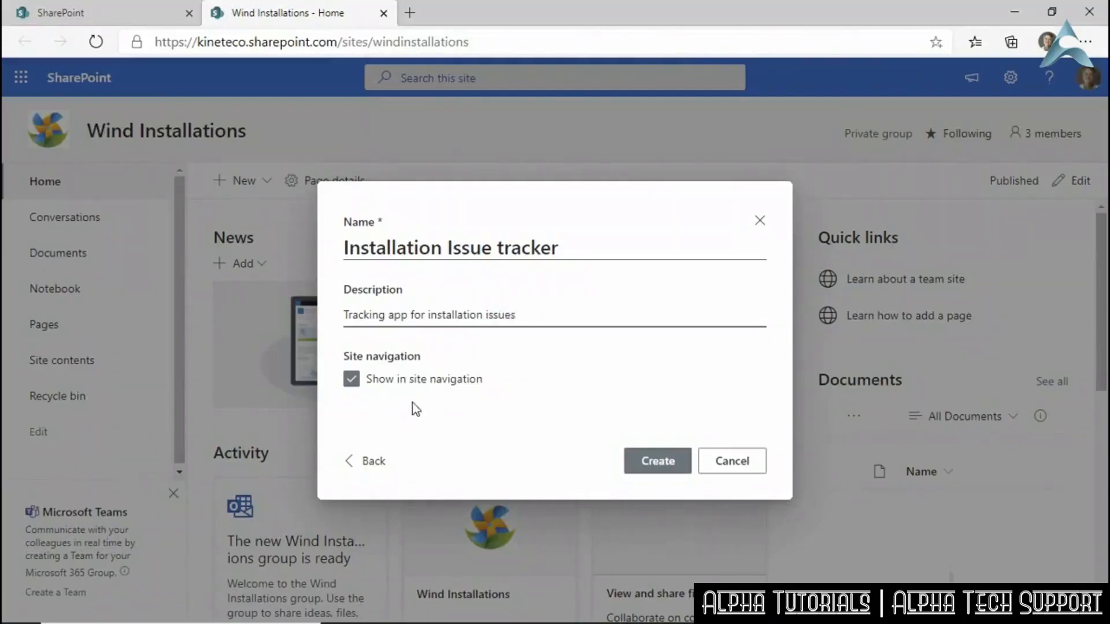
pyautogui.click(663, 466)
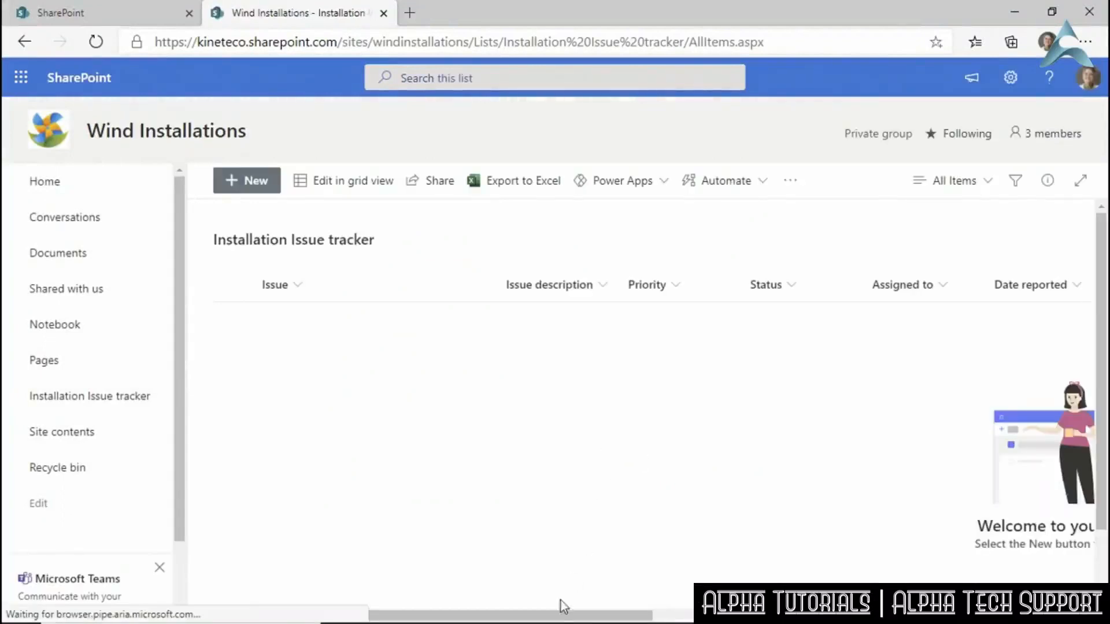
# Start a new issue titled 'Cement not curing properly', described as 'Cement not curing due to low temperature'.
pyautogui.moveTo(560, 614); pyautogui.dragTo(465, 617)
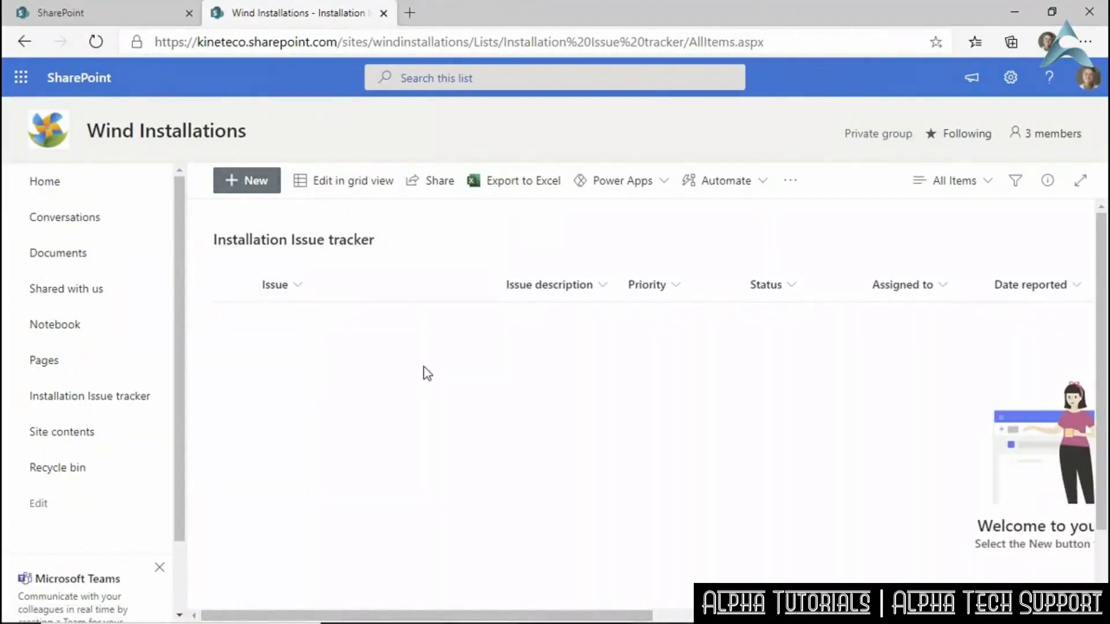
pyautogui.click(258, 191)
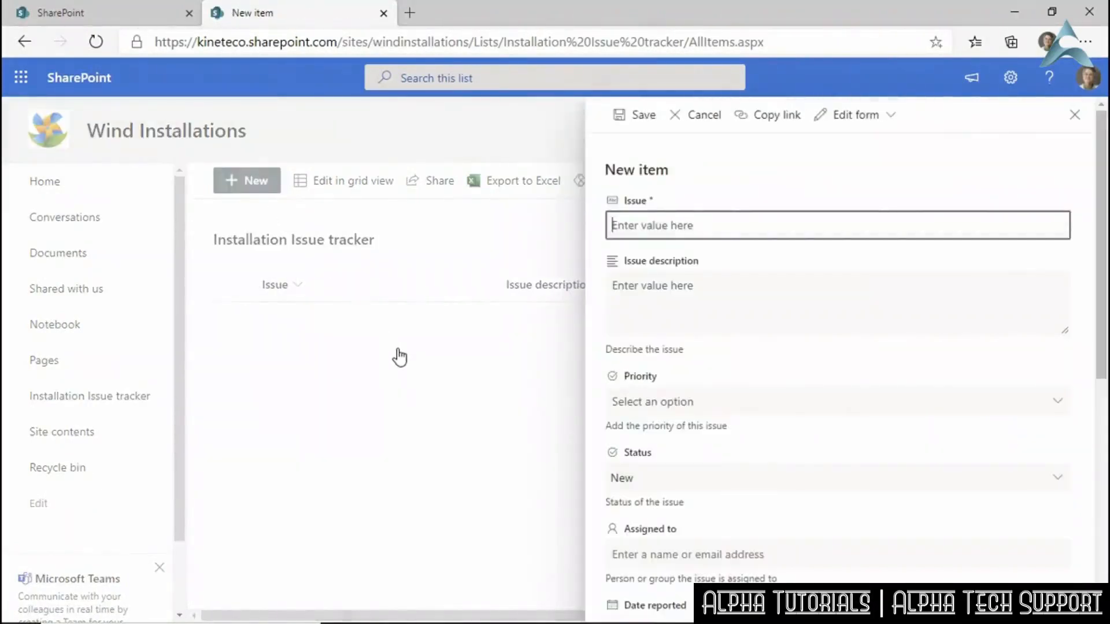
pyautogui.write('Ce')
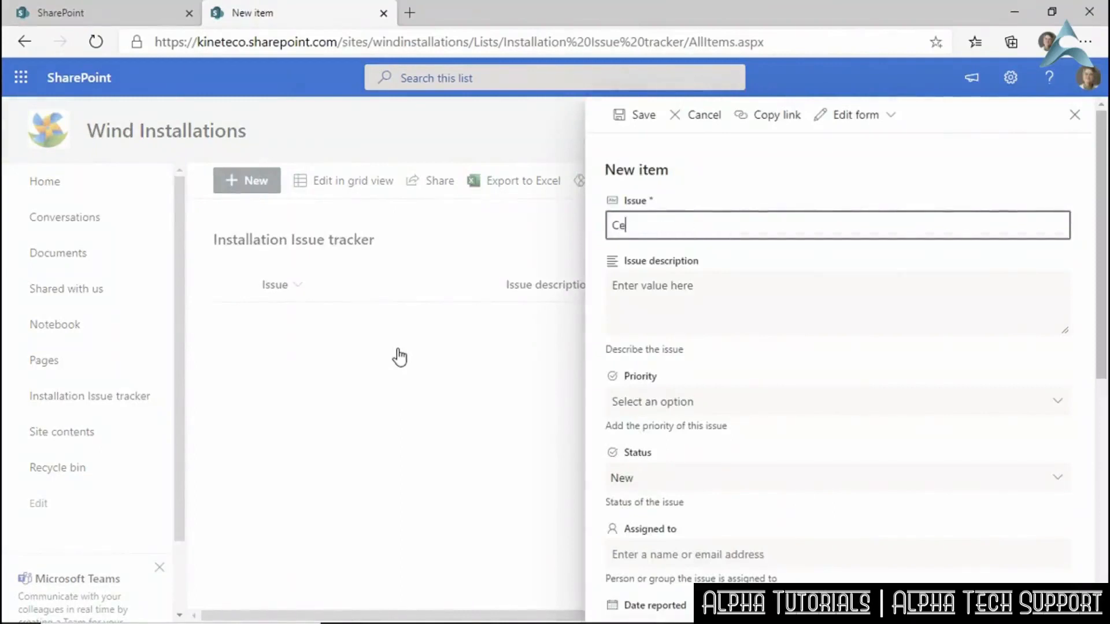
pyautogui.write('ment not curing prope')
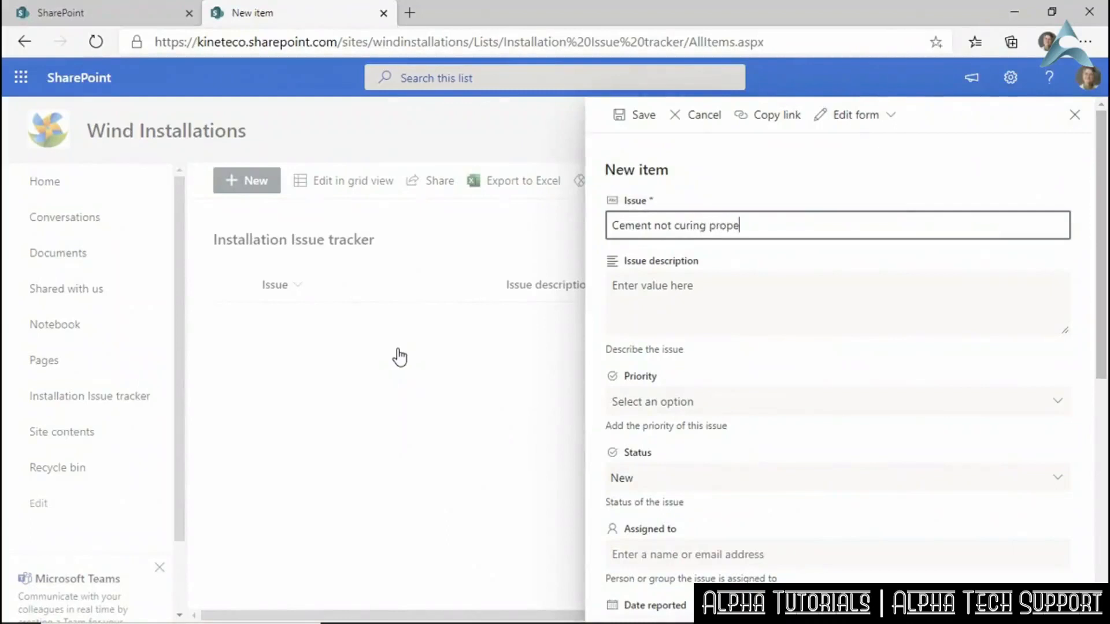
pyautogui.write('rly')
pyautogui.press('Tab')
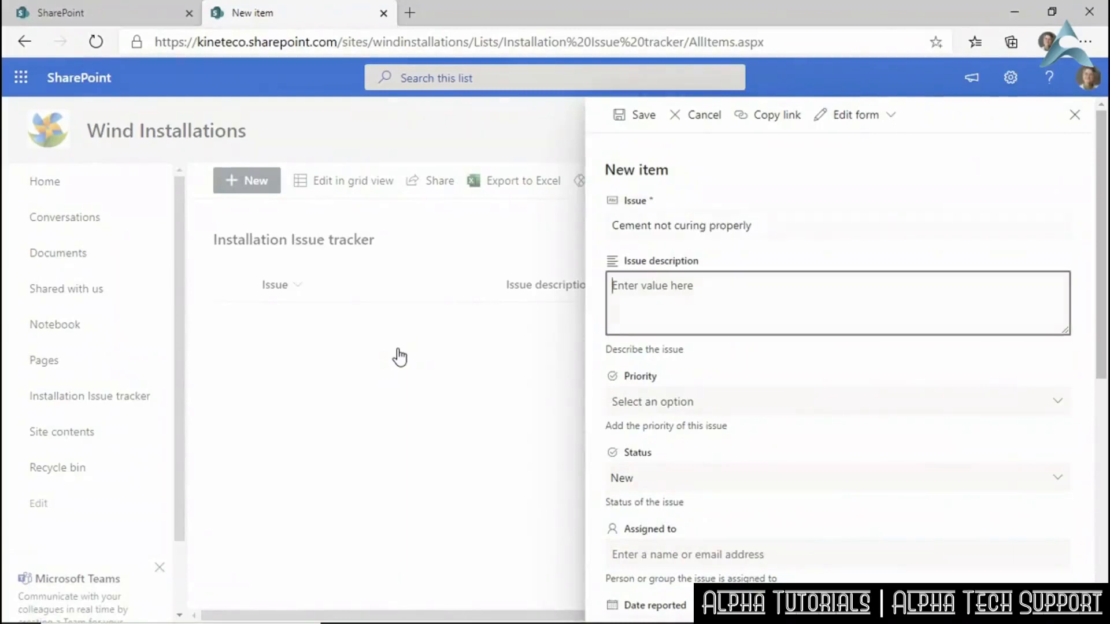
pyautogui.write('Cement not curing due to low tempera')
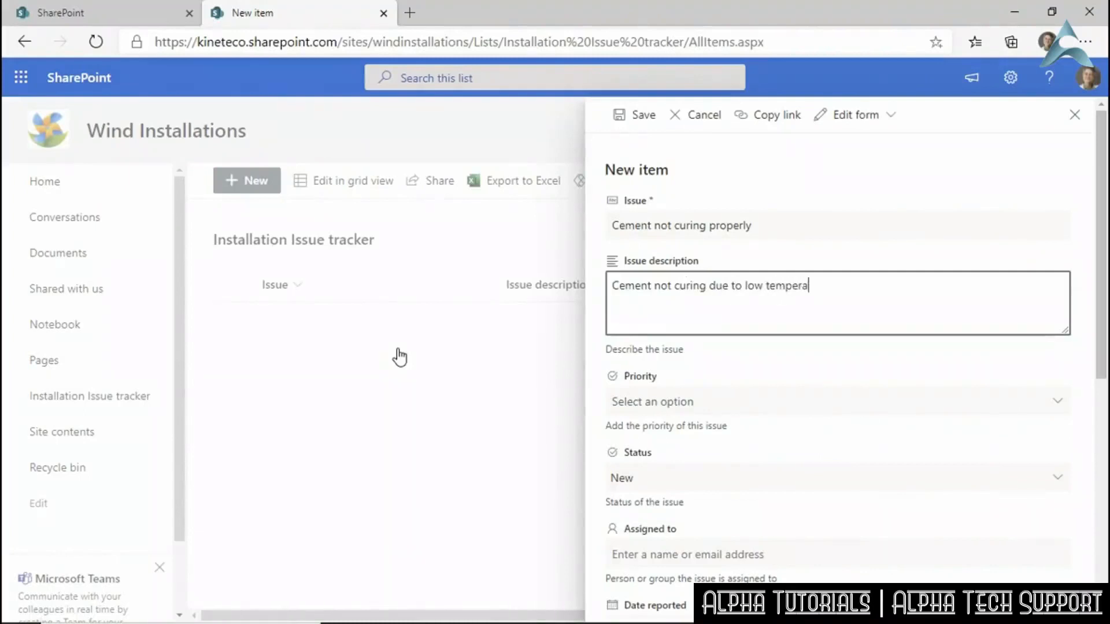
pyautogui.write('ture')
# Set the issue's priority to Critical and keep its status New.
pyautogui.click(663, 405)
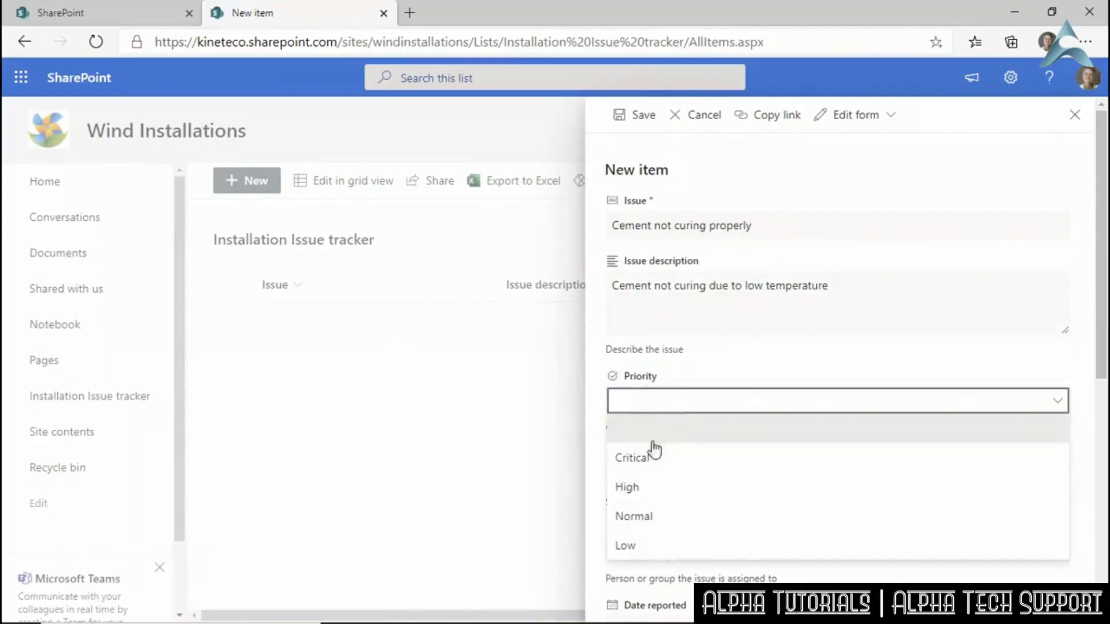
pyautogui.click(645, 463)
pyautogui.scroll(-2, 798, 427)
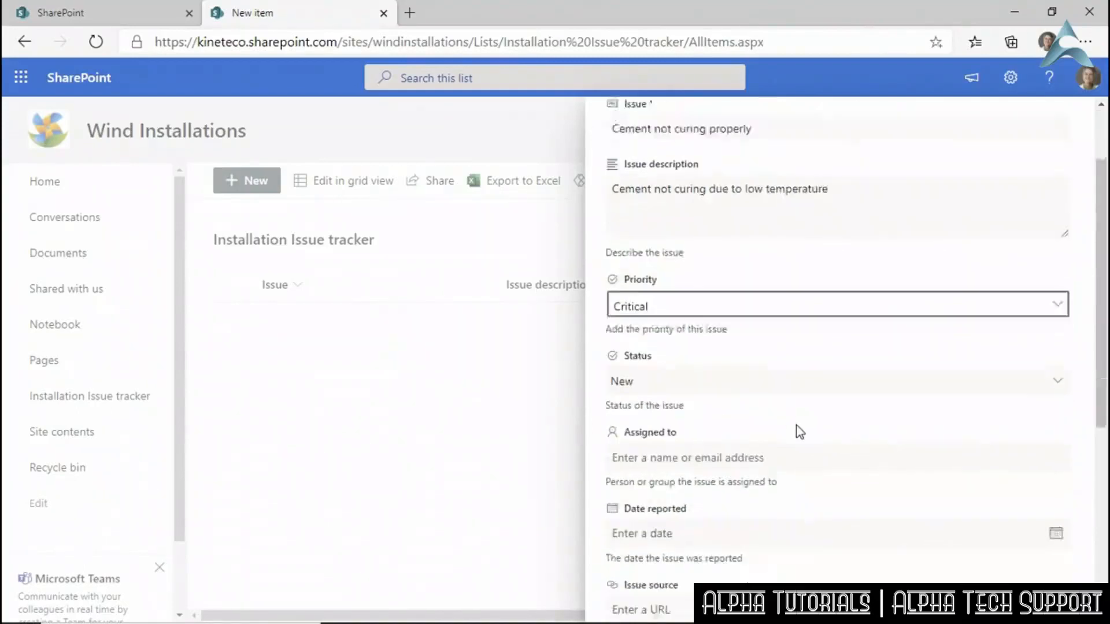
pyautogui.click(670, 345)
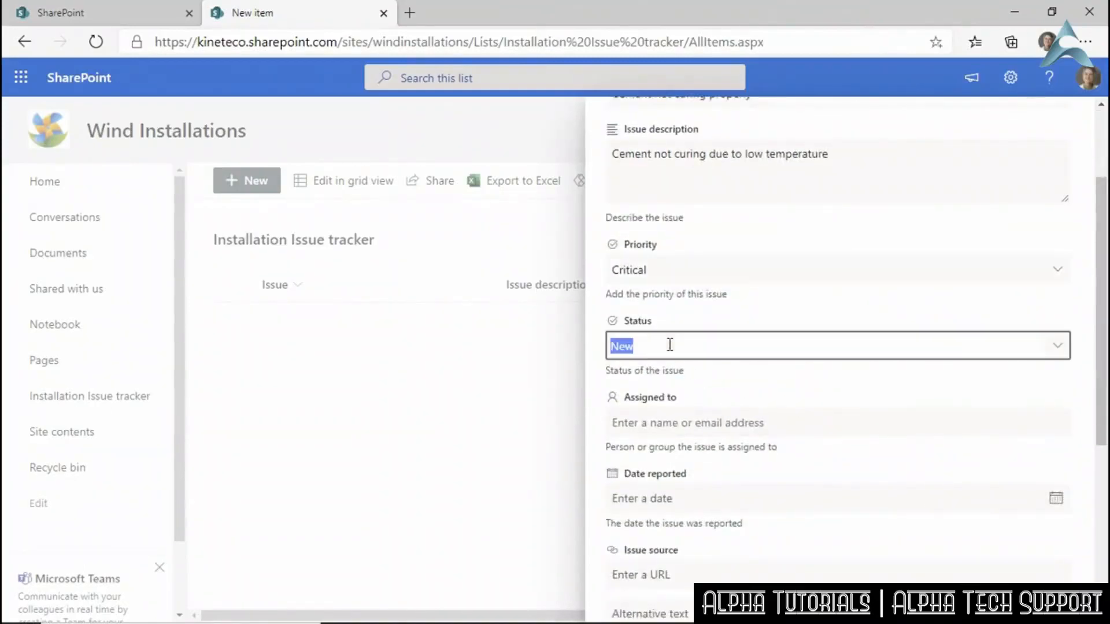
pyautogui.click(1066, 347)
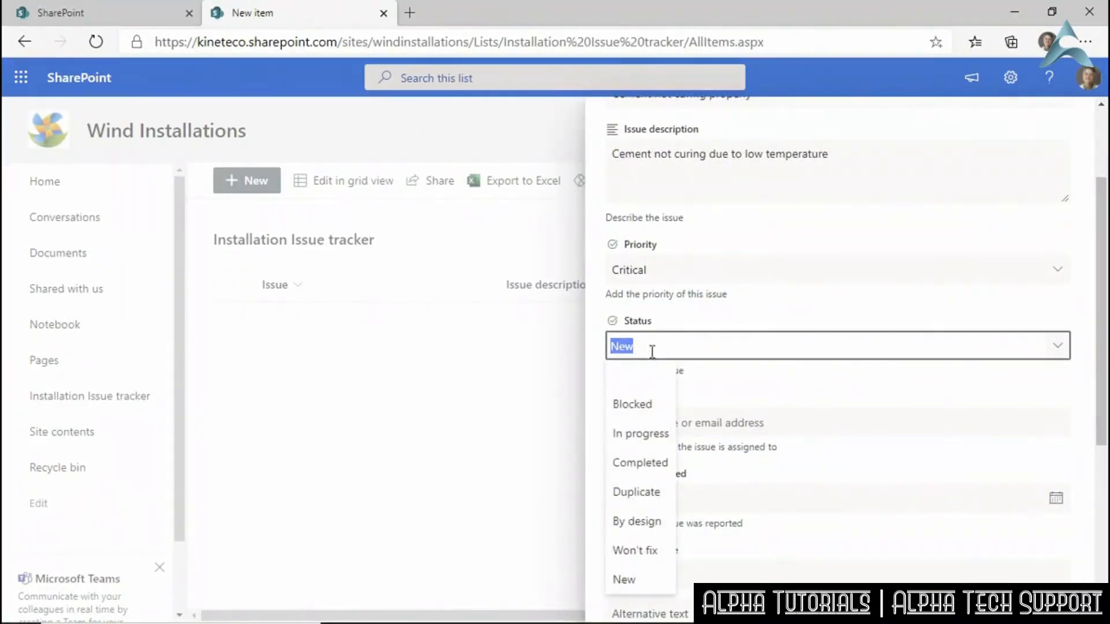
pyautogui.click(640, 579)
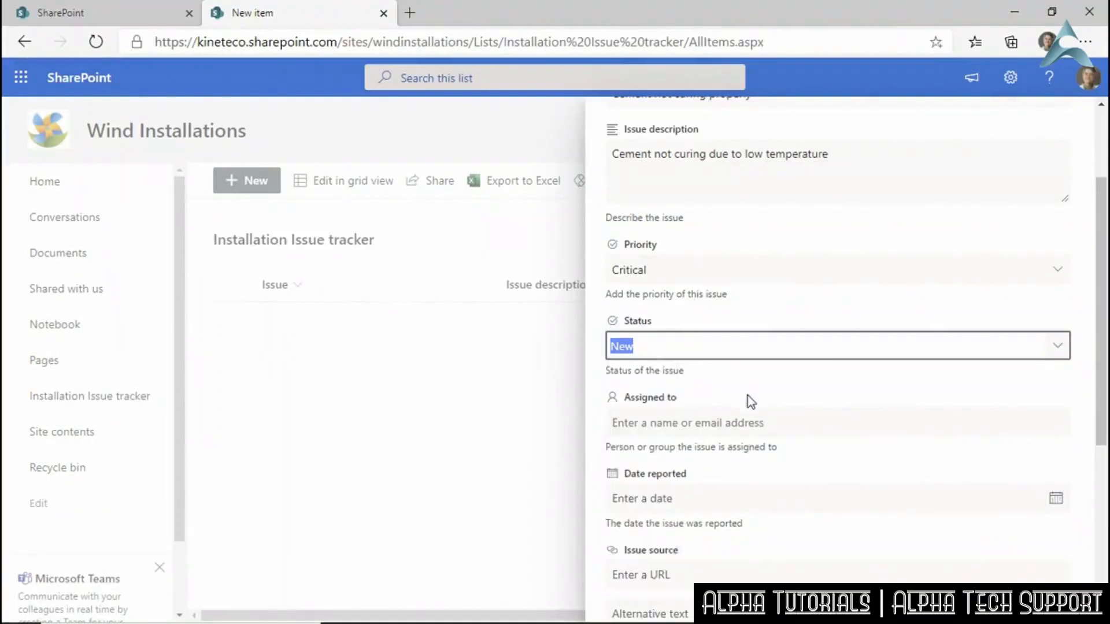
# Assign the issue to a colleague, date it 11/13/2020, and note 'Observed at customer site'.
pyautogui.click(707, 425)
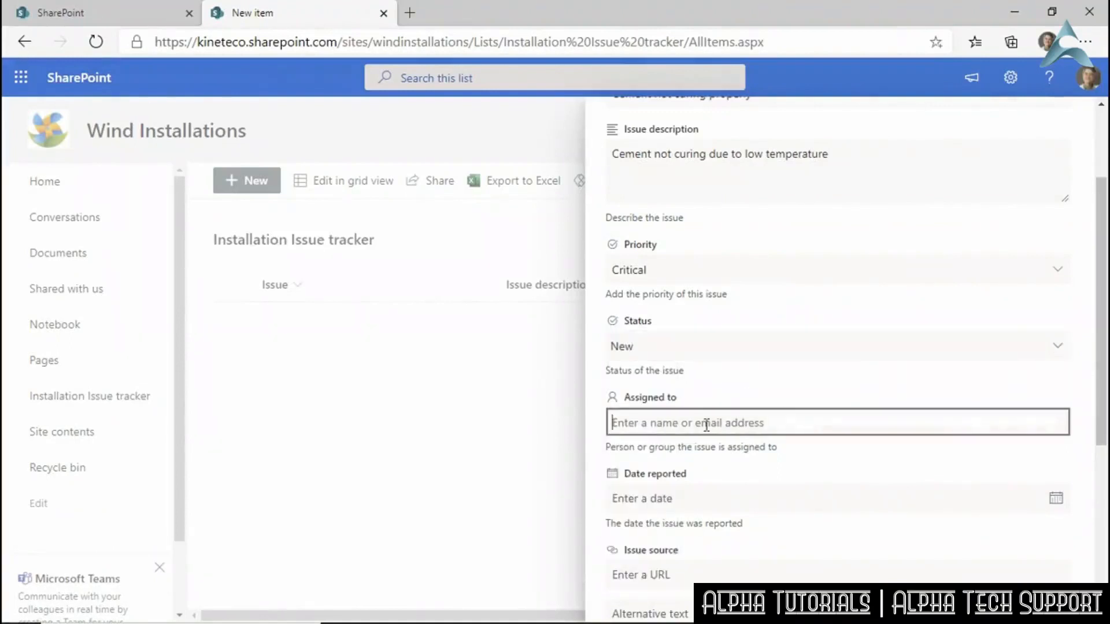
pyautogui.write('Rob')
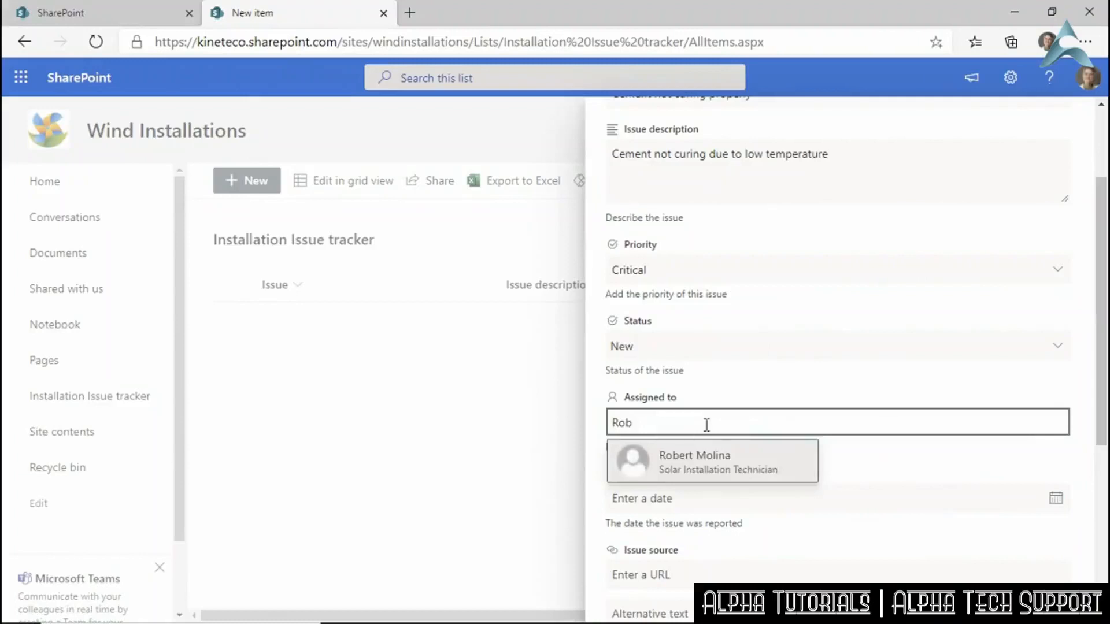
pyautogui.press('Return')
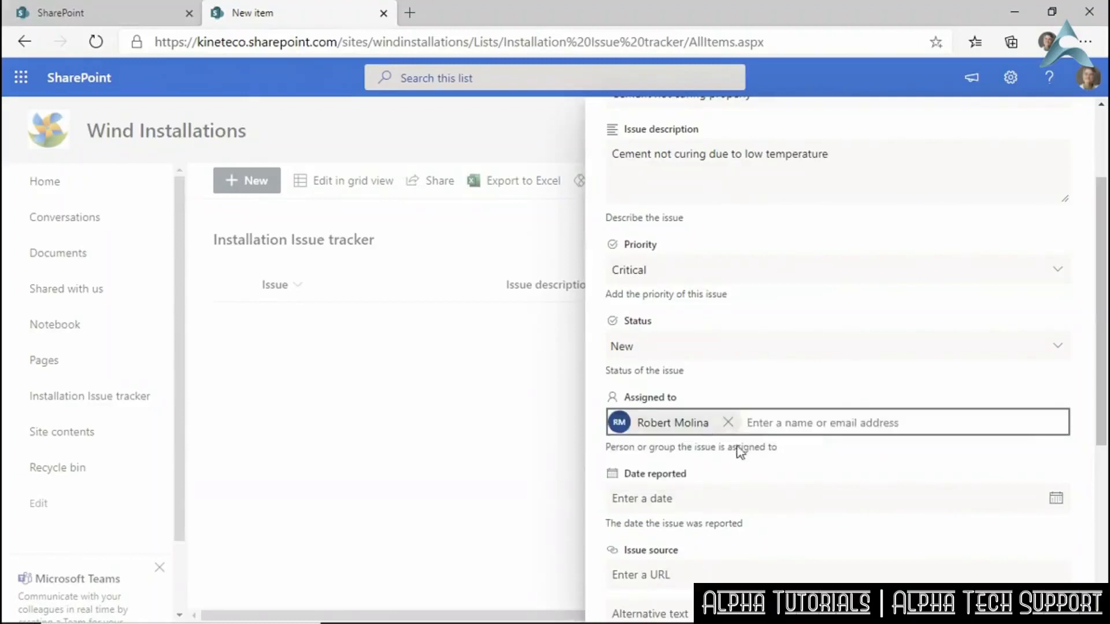
pyautogui.scroll(-3, 747, 470)
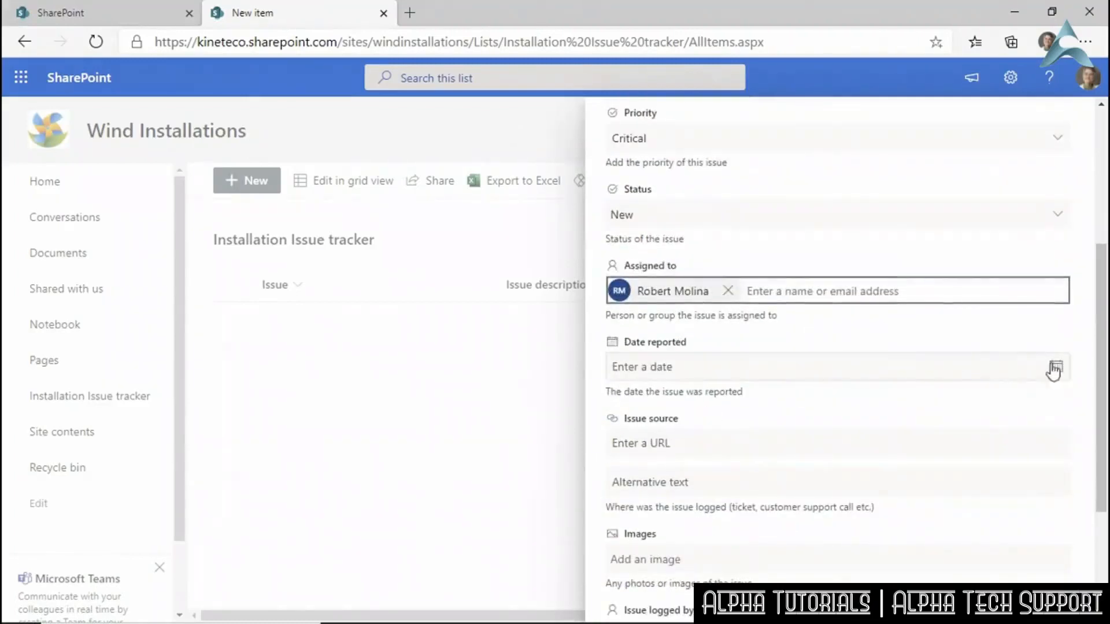
pyautogui.click(1056, 368)
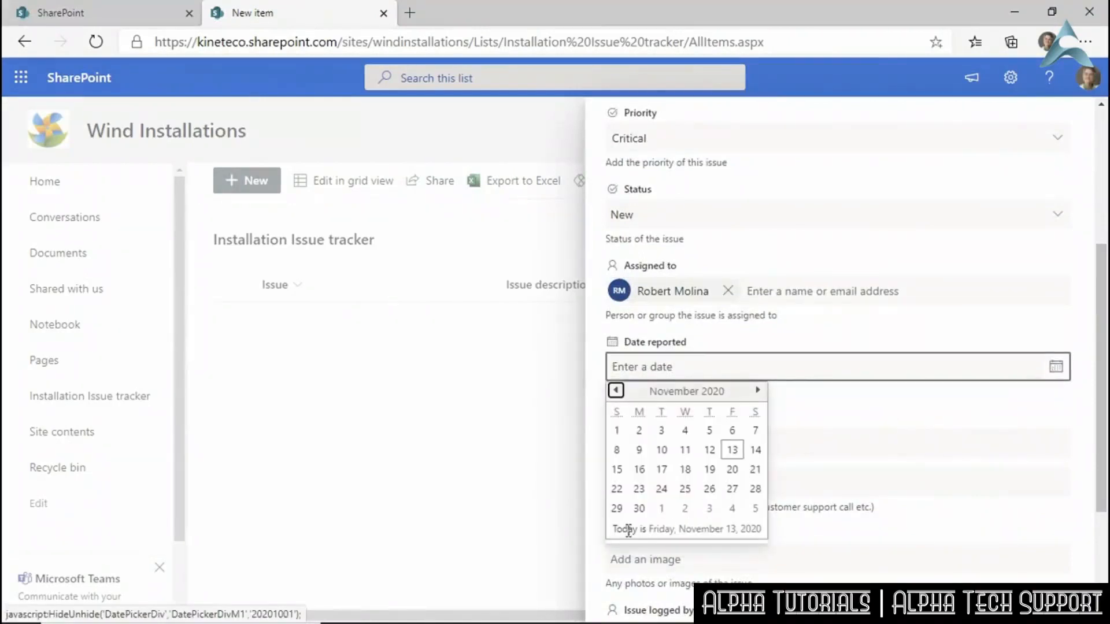
pyautogui.click(733, 450)
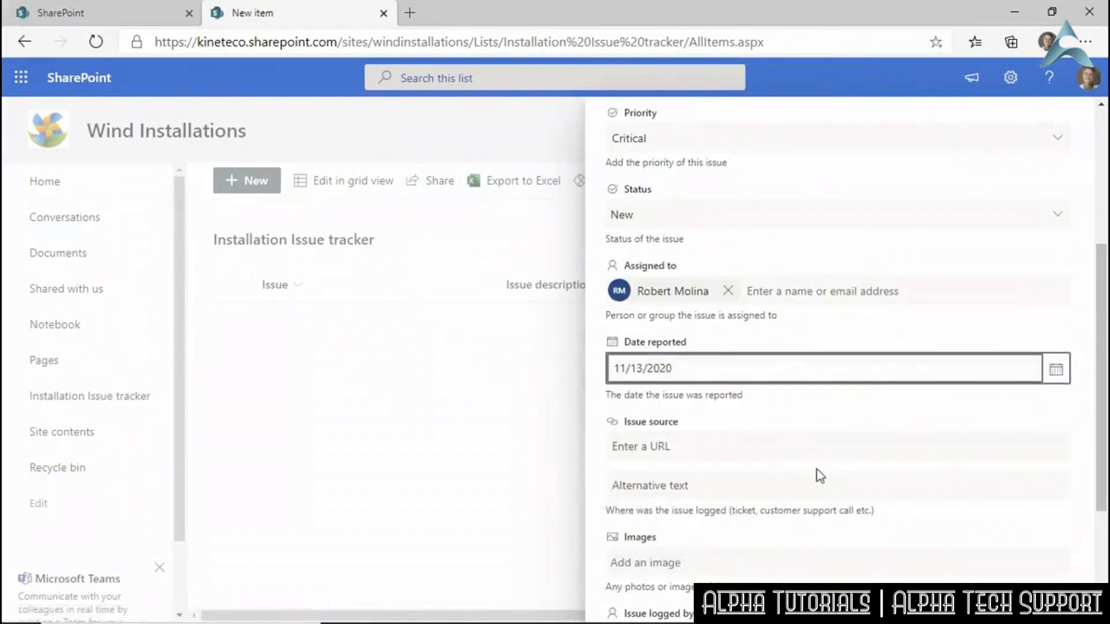
pyautogui.click(719, 448)
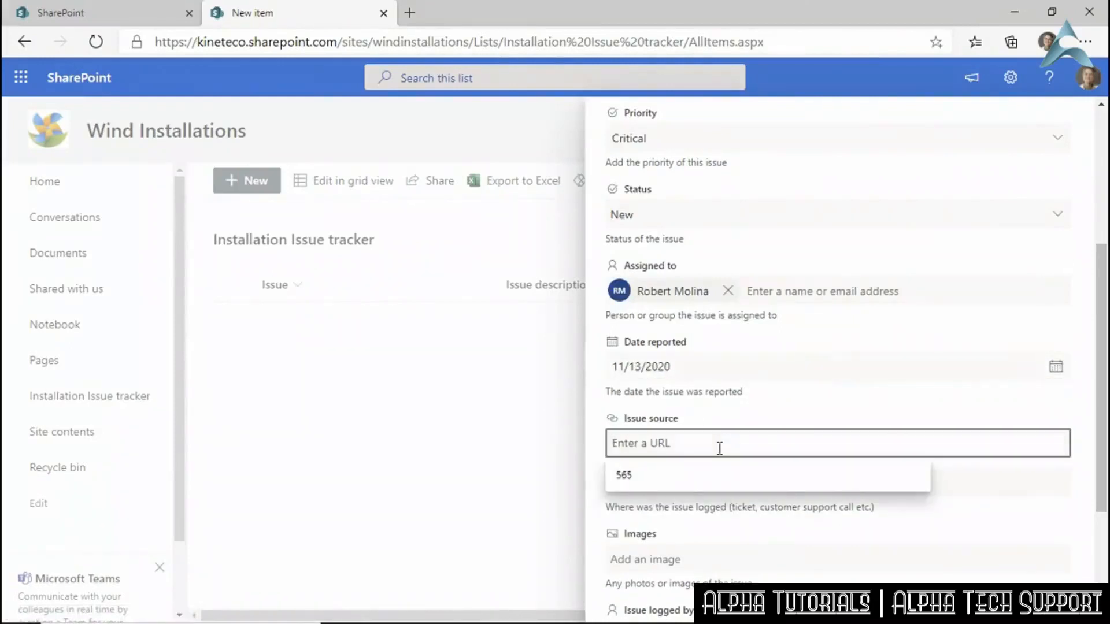
pyautogui.press('Tab')
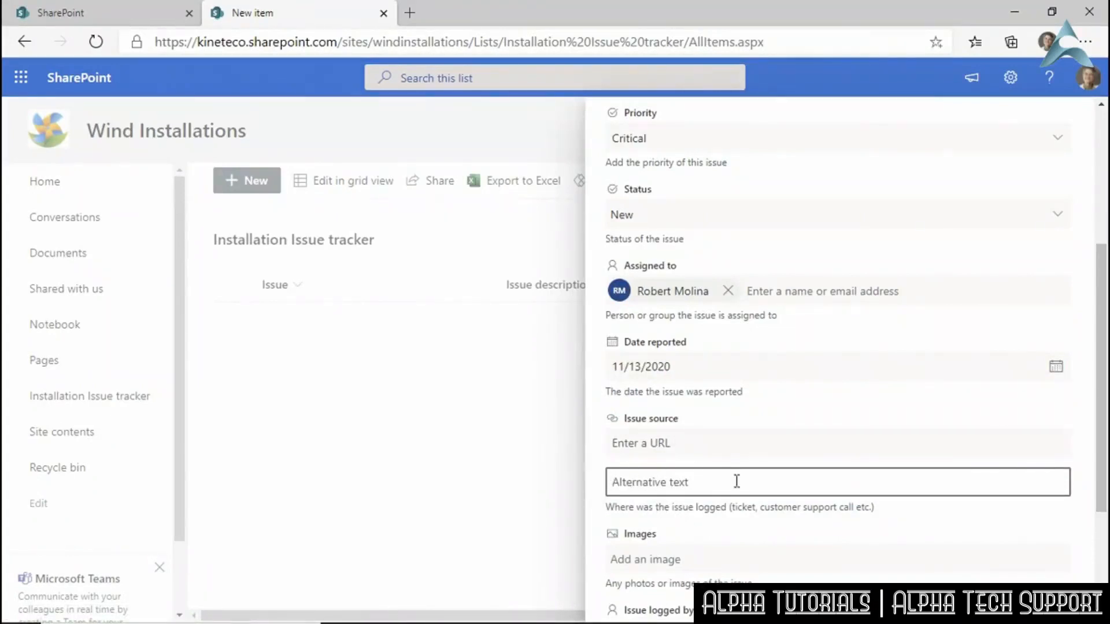
pyautogui.write('Observed at customer site')
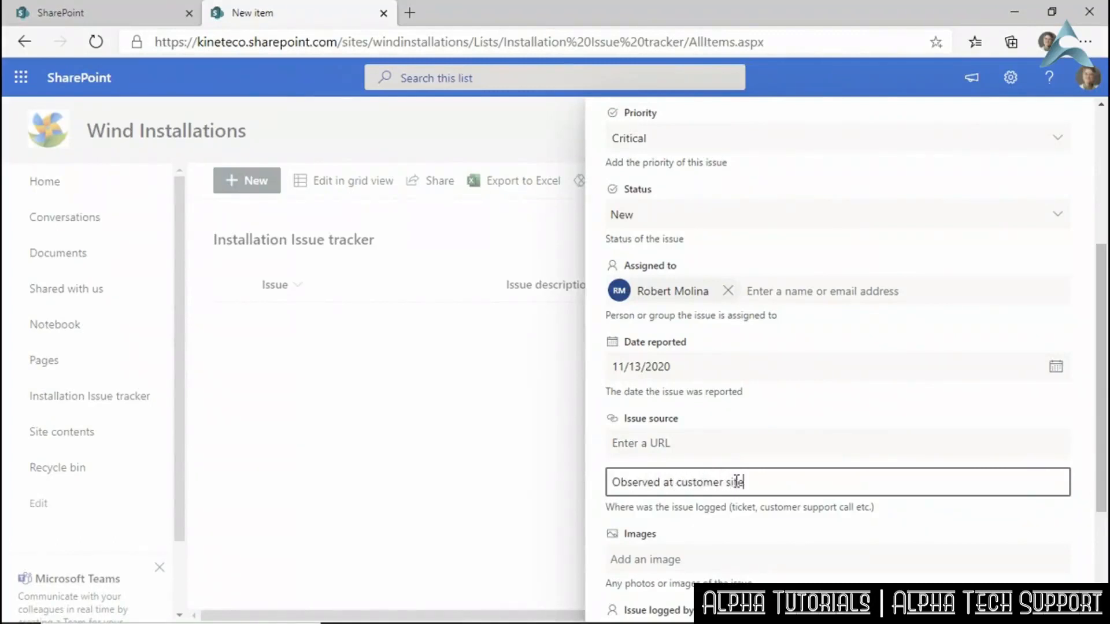
# Pick the colleague who logged the issue and save it.
pyautogui.scroll(-2, 723, 474)
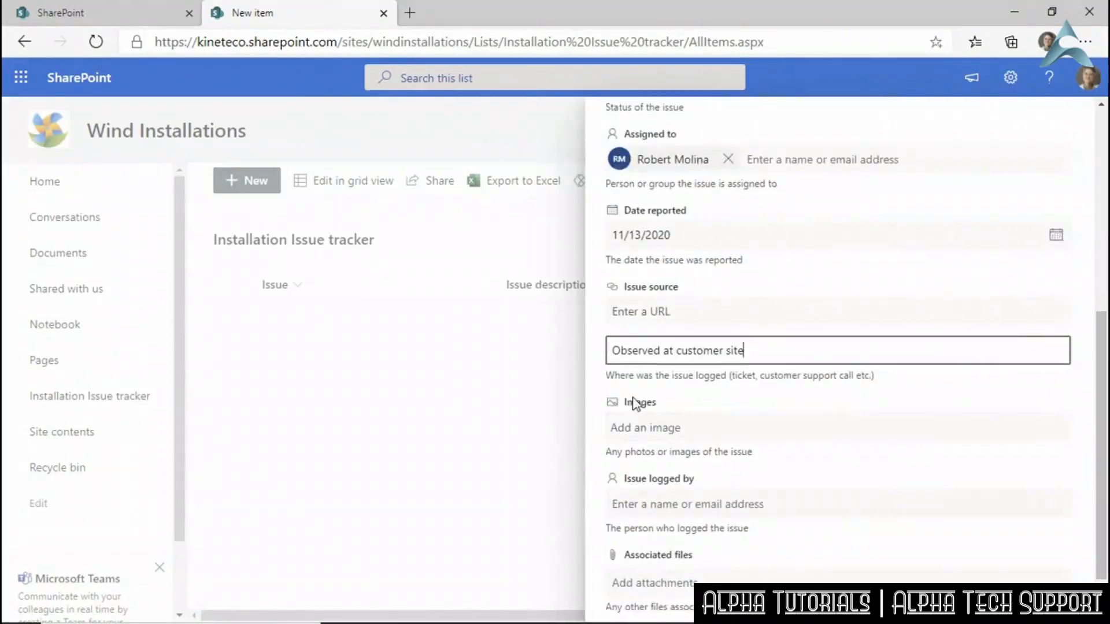
pyautogui.scroll(-1, 670, 480)
pyautogui.click(660, 449)
pyautogui.write('Gini')
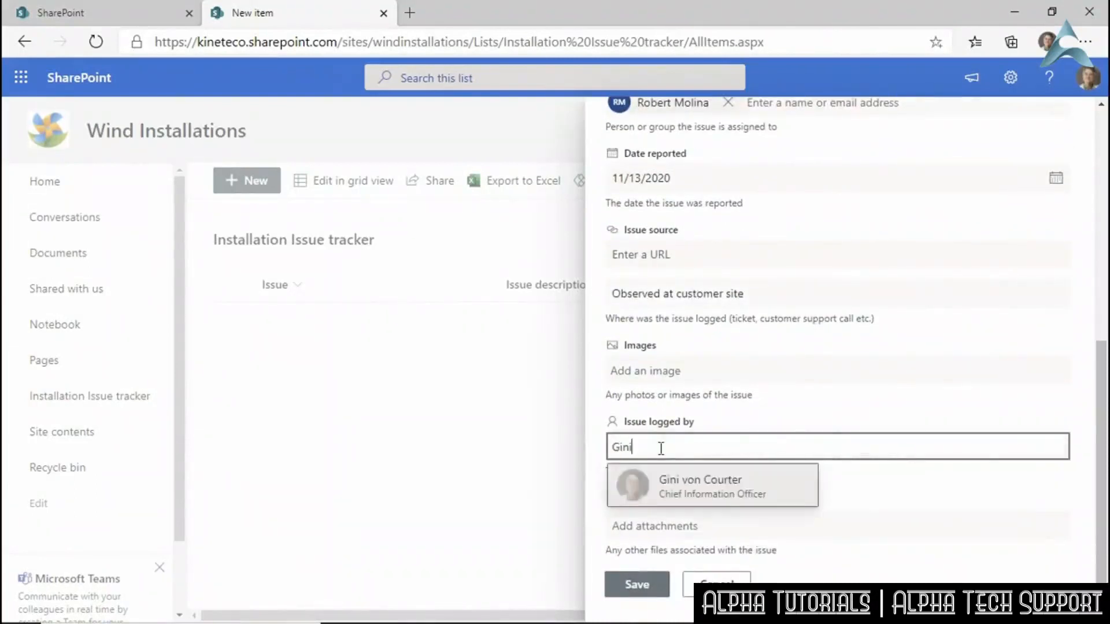
pyautogui.press('Return')
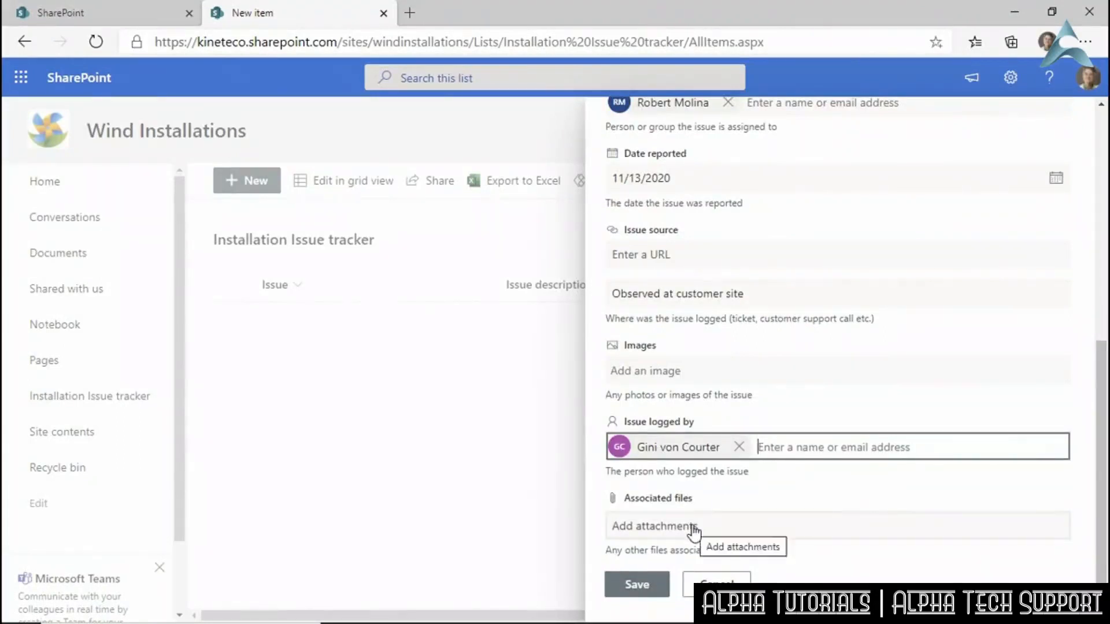
pyautogui.click(636, 585)
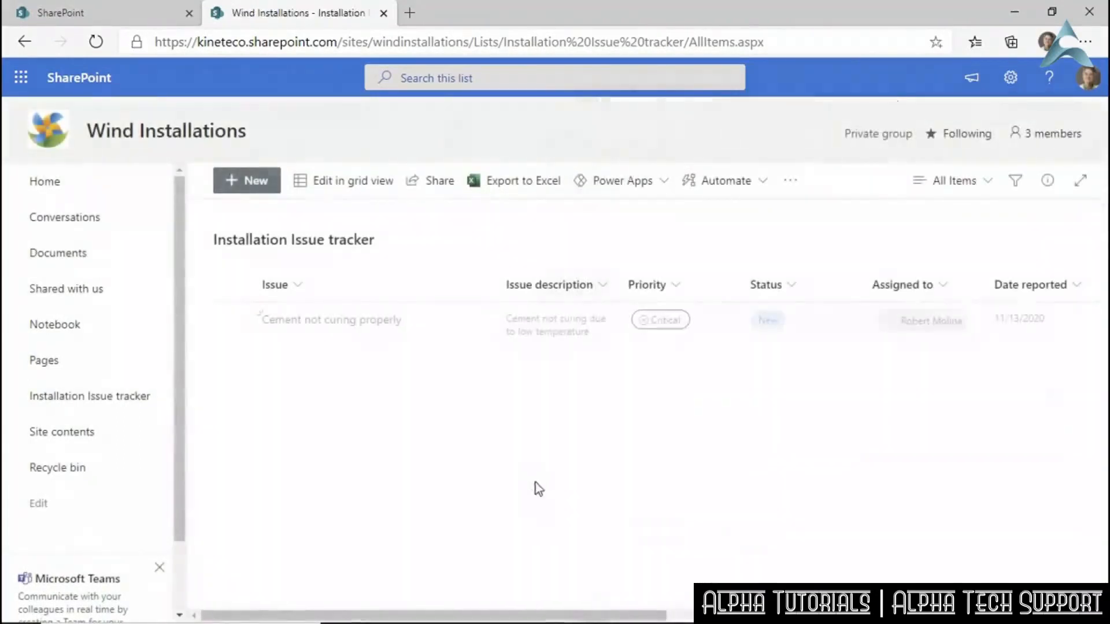
# Scroll across the tracker's columns to review the saved cement issue, then return Home.
pyautogui.moveTo(547, 615); pyautogui.dragTo(970, 525)
pyautogui.moveTo(828, 615); pyautogui.dragTo(322, 594)
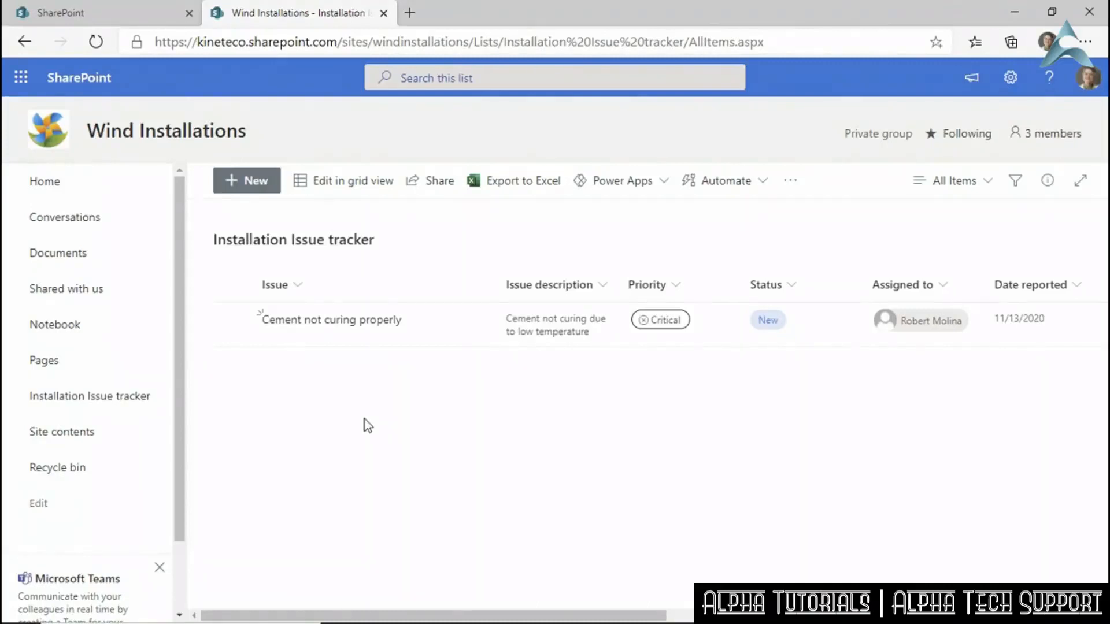
pyautogui.click(51, 188)
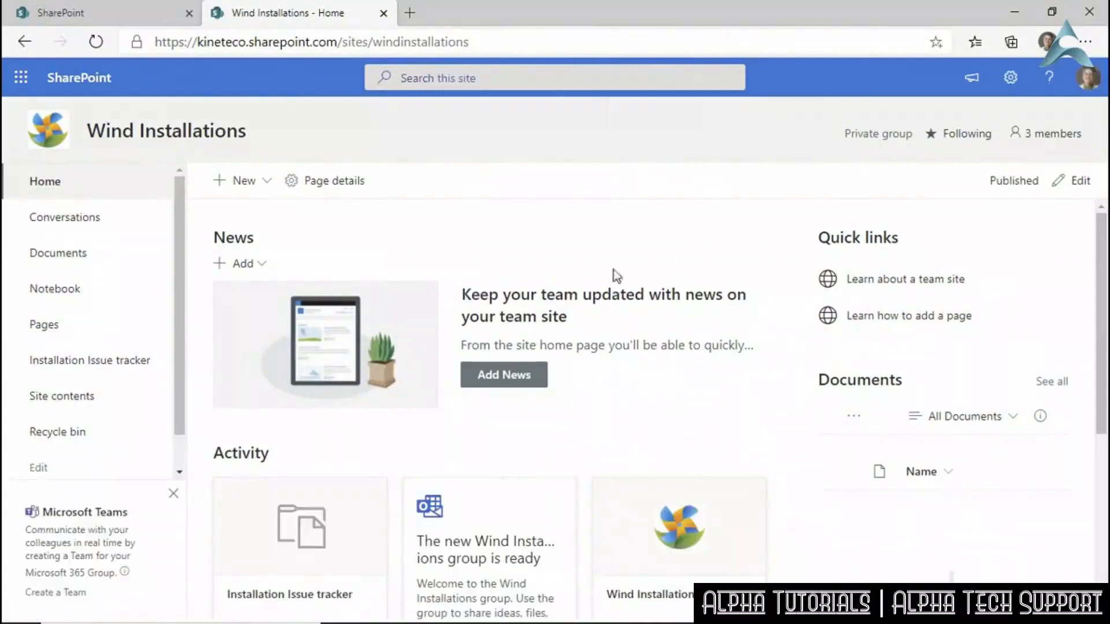
# Bring up the Your Apps page for Wind Installations through the site's New > App option.
pyautogui.click(1011, 79)
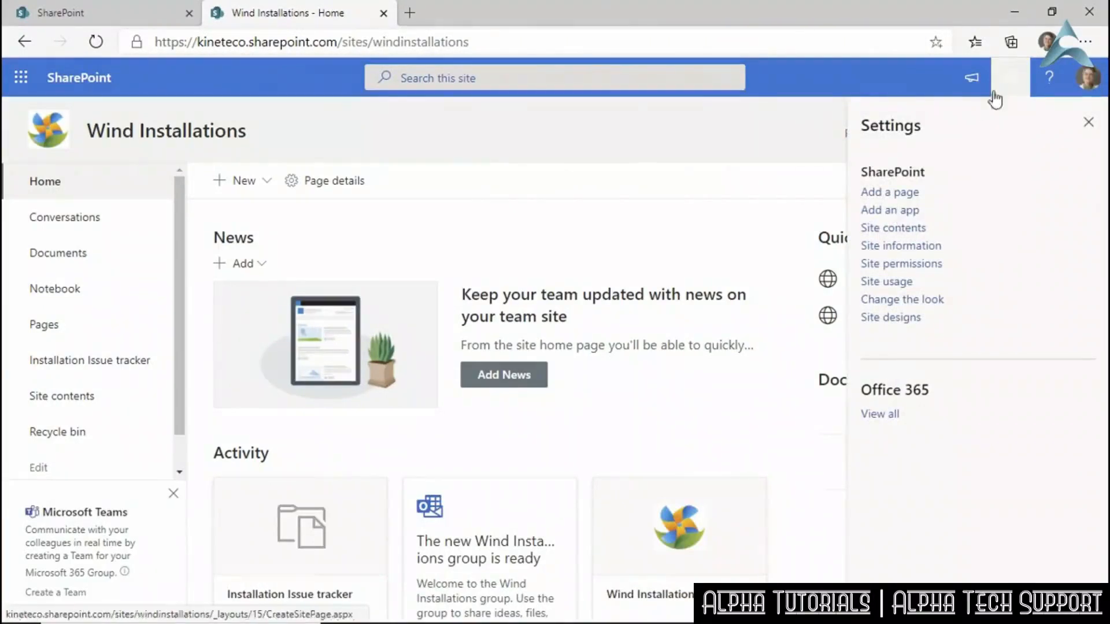
pyautogui.click(263, 182)
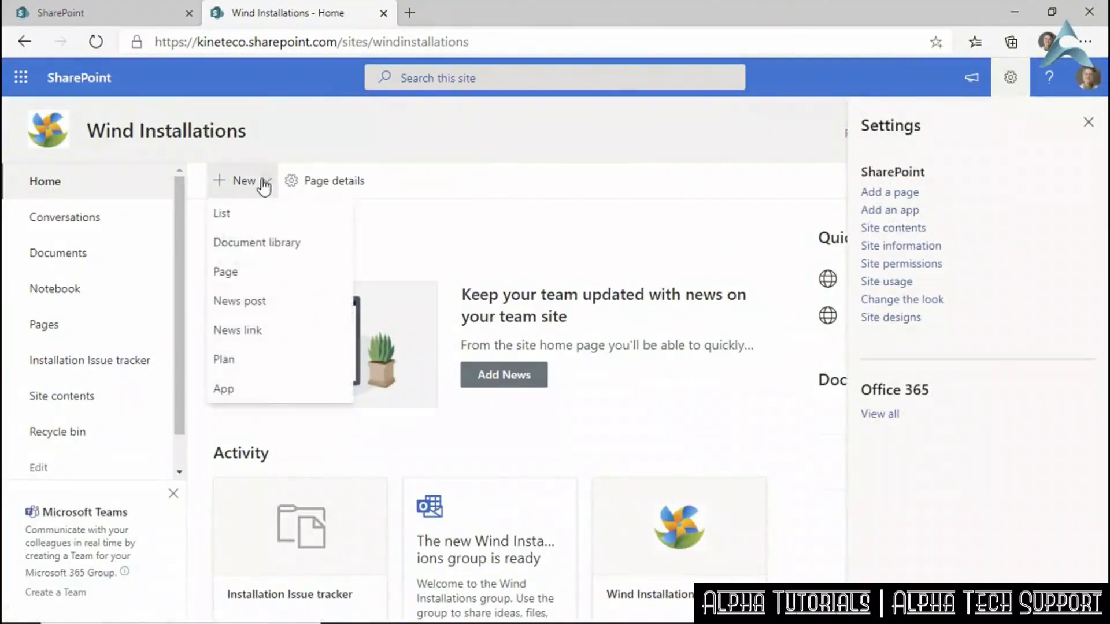
pyautogui.click(250, 388)
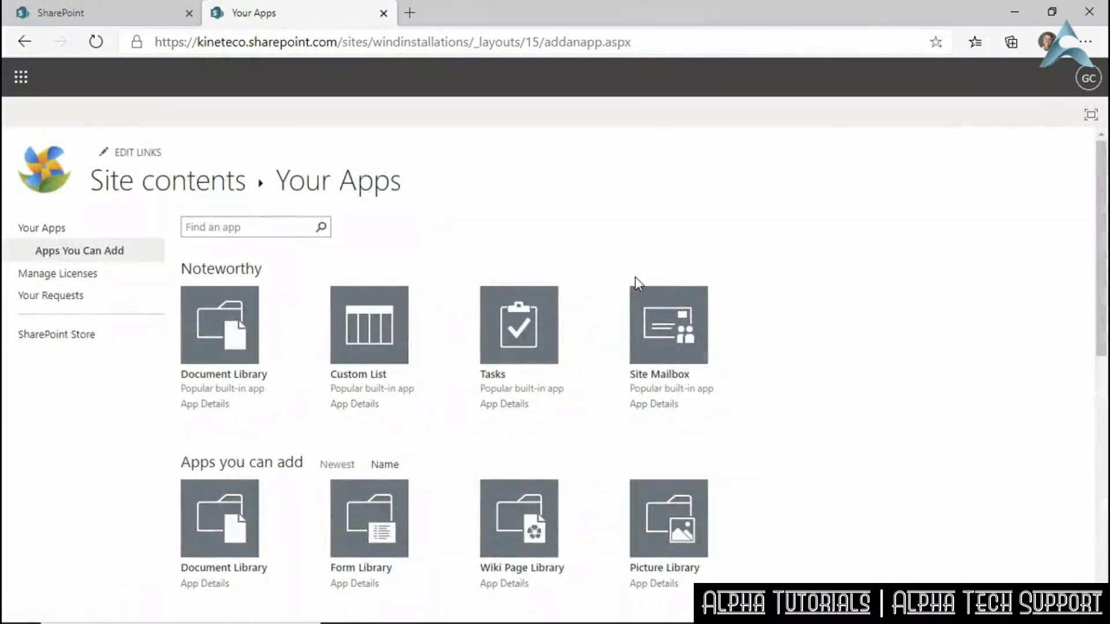
# Find the Contacts app in the Your Apps list and view its App Details.
pyautogui.scroll(-4, 745, 356)
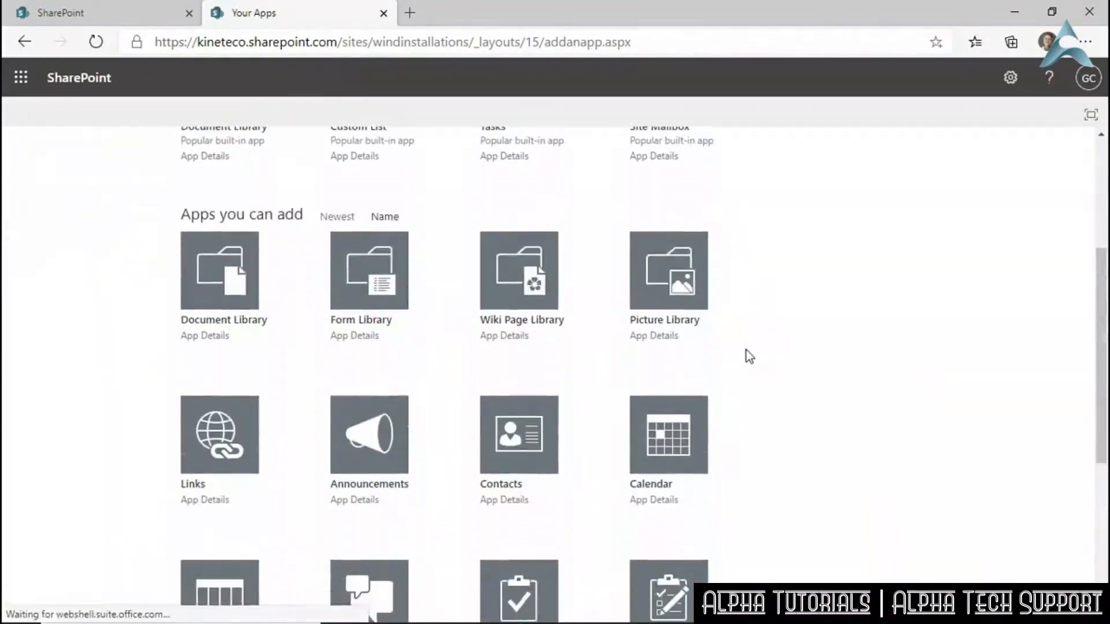
pyautogui.scroll(-4, 746, 350)
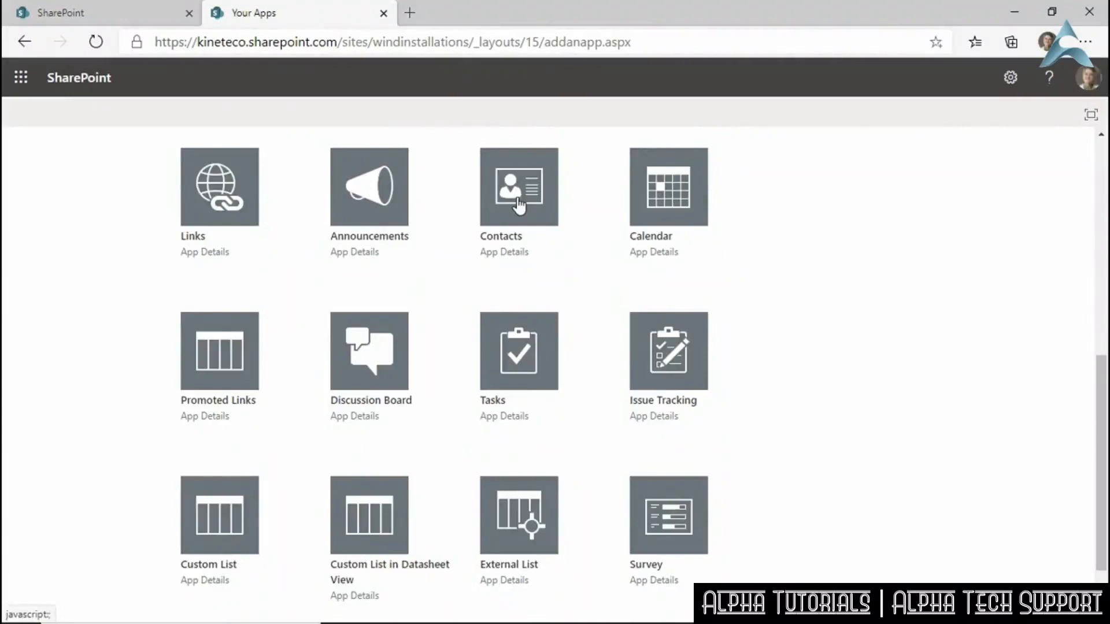
pyautogui.click(514, 253)
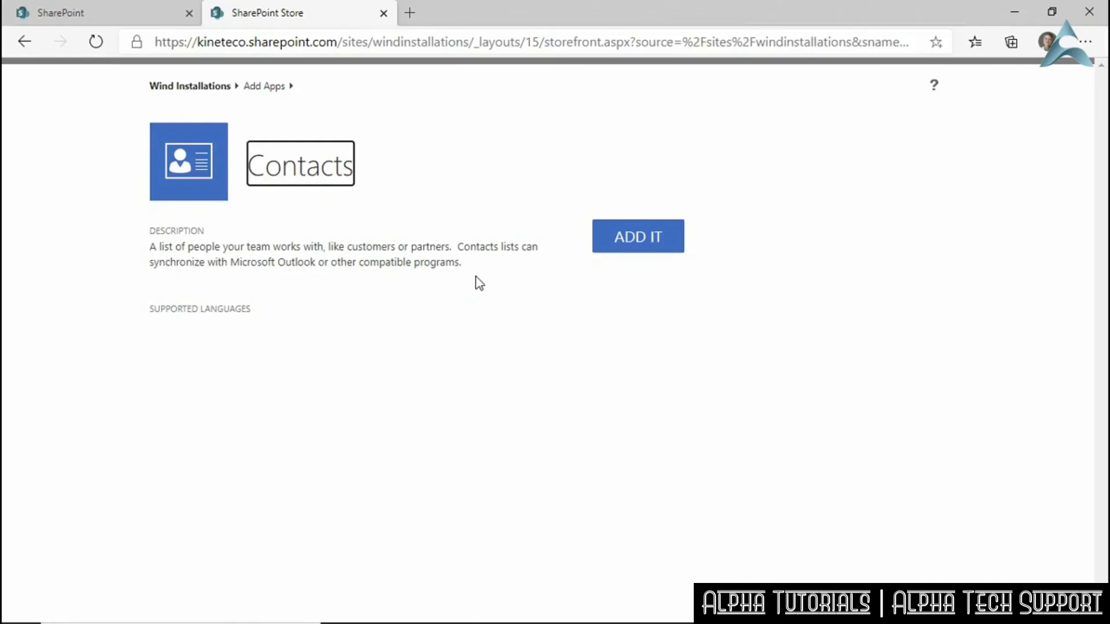
# Add a Contacts list named 'Subcontractors' with the approved bonded subcontractors description, and create it.
pyautogui.click(639, 239)
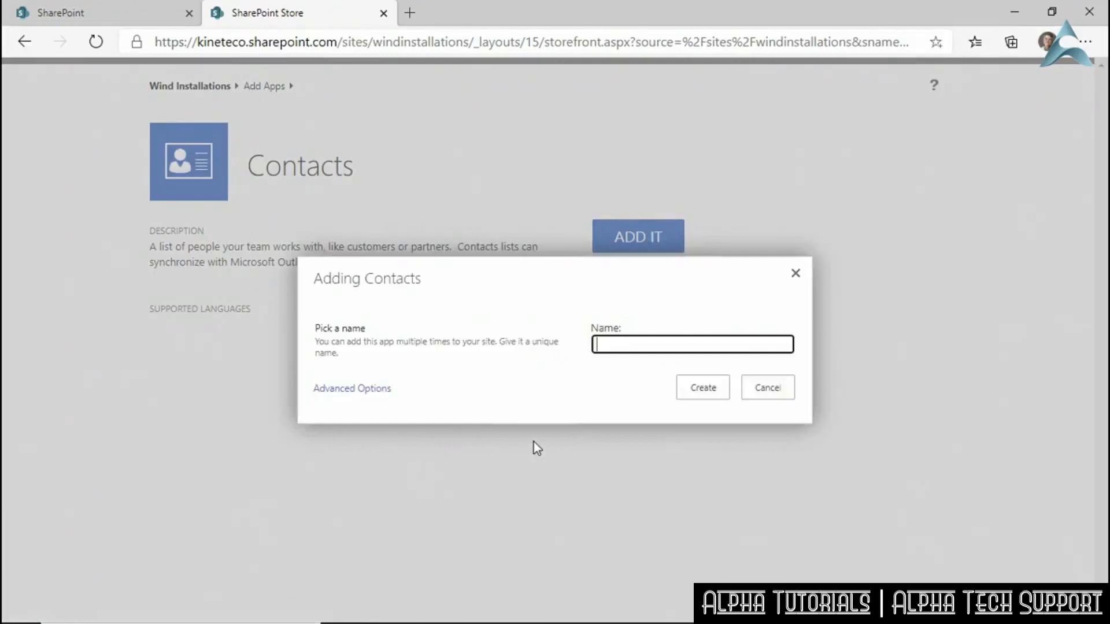
pyautogui.write('Subcontractors')
pyautogui.click(352, 389)
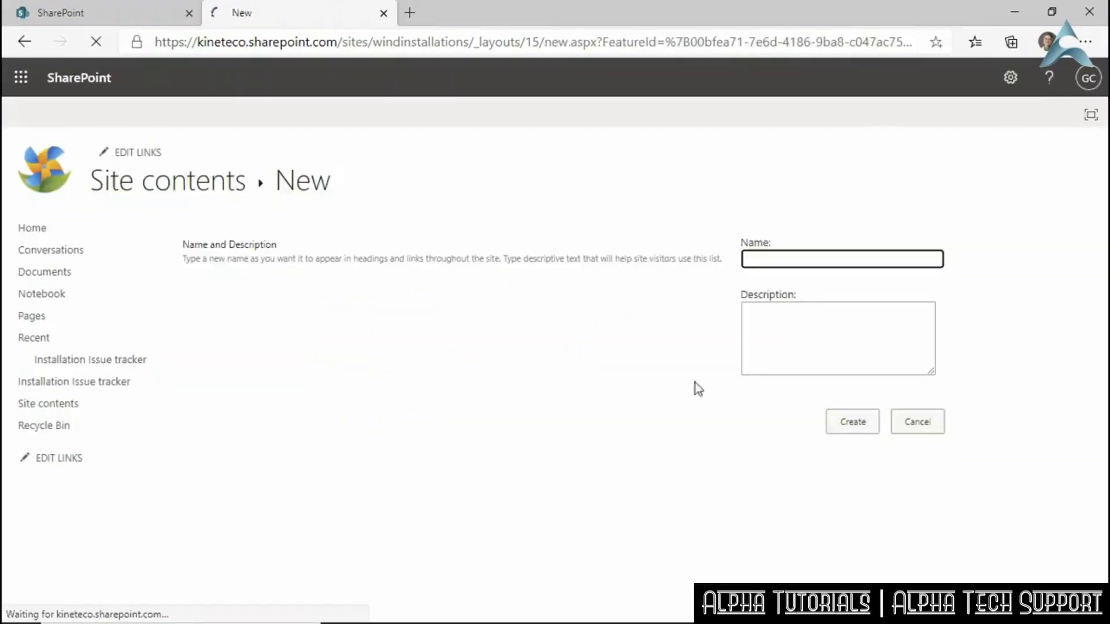
pyautogui.write('Su')
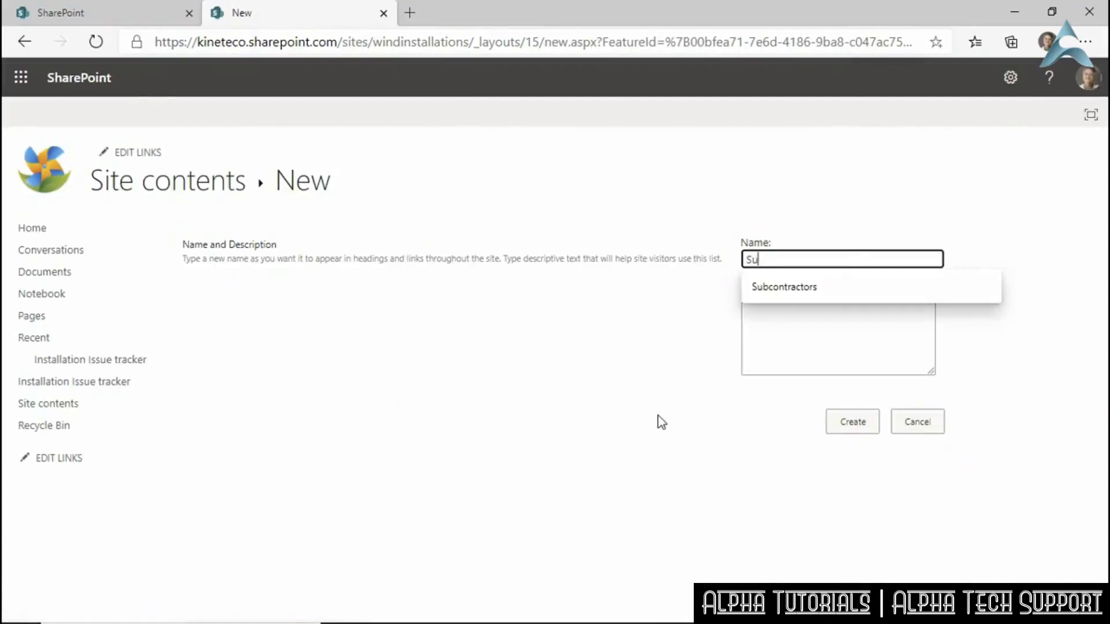
pyautogui.press('Down')
pyautogui.press('Tab')
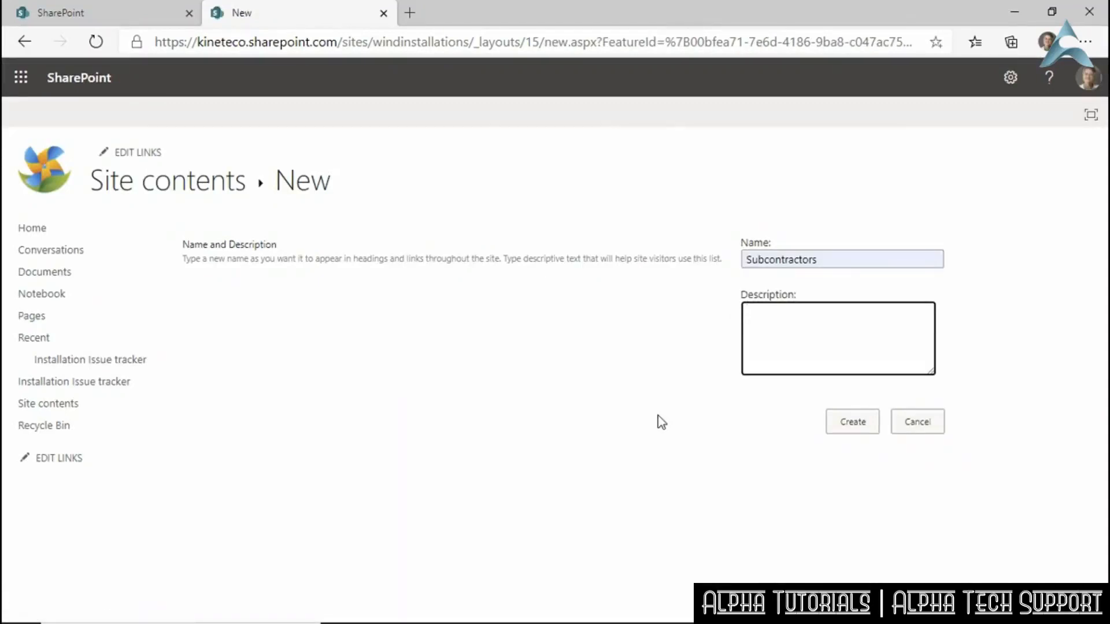
pyautogui.write('Approved bonded subcon')
pyautogui.write('t')
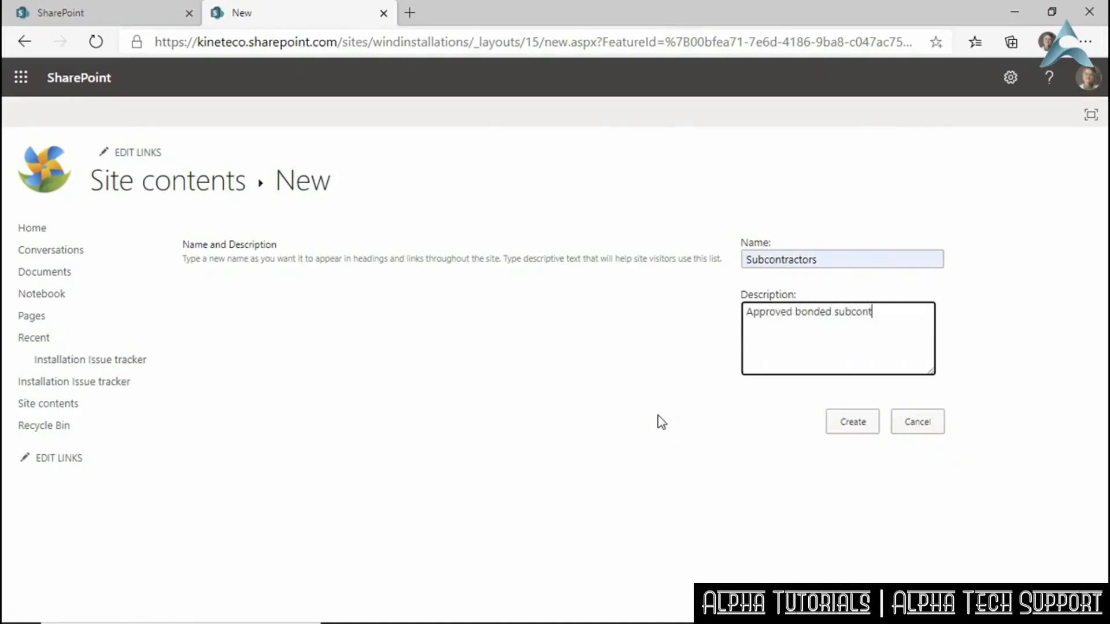
pyautogui.write('ractors. Only contractors')
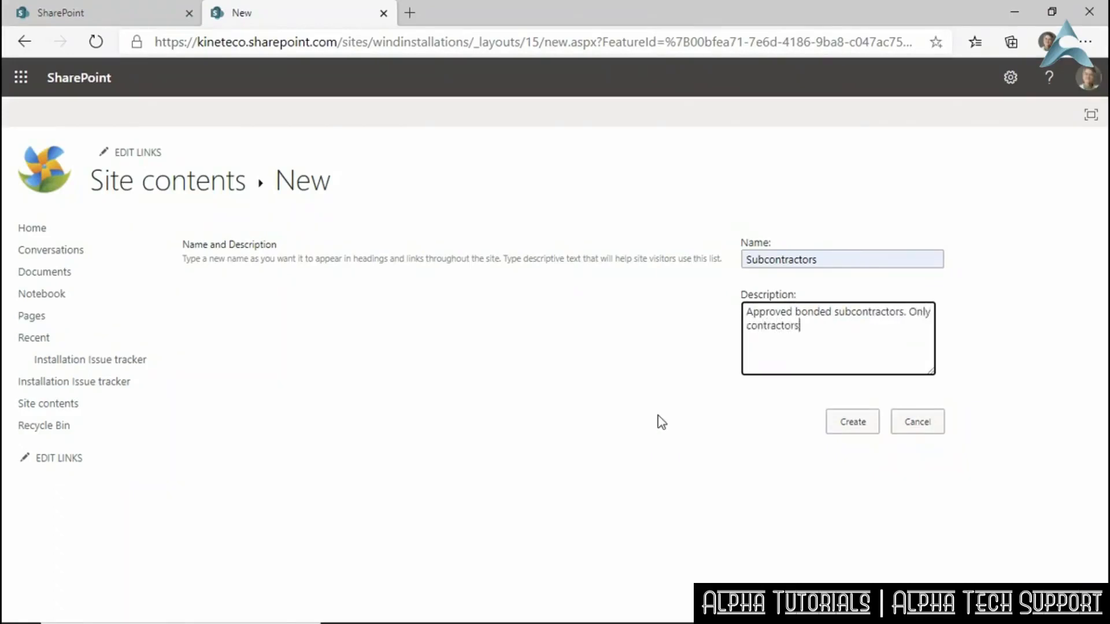
pyautogui.write(' on this list can be used.')
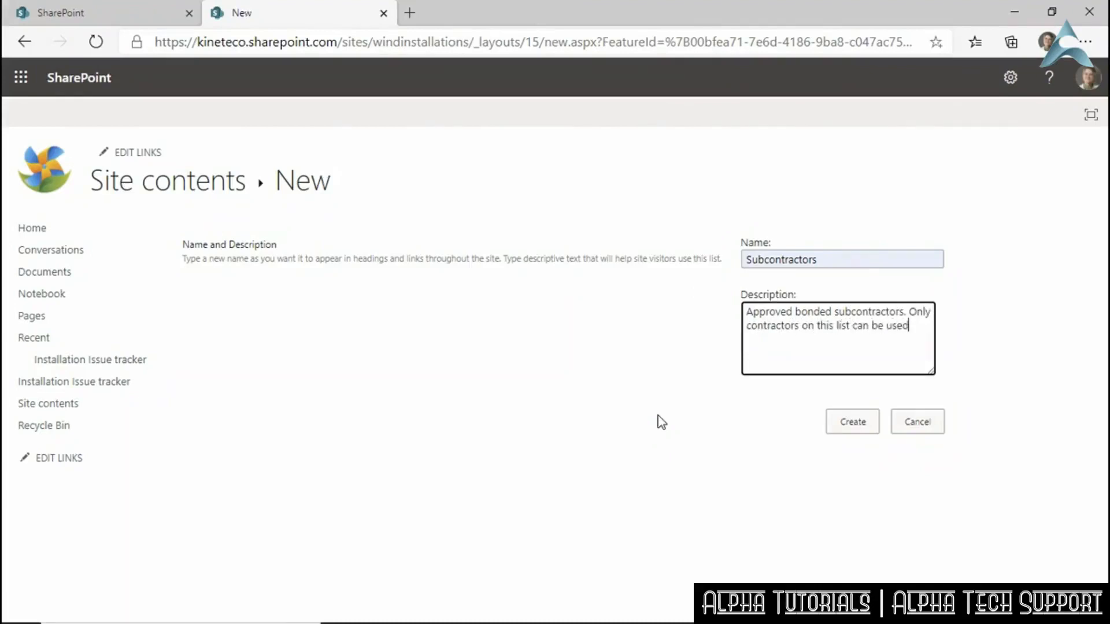
pyautogui.click(865, 420)
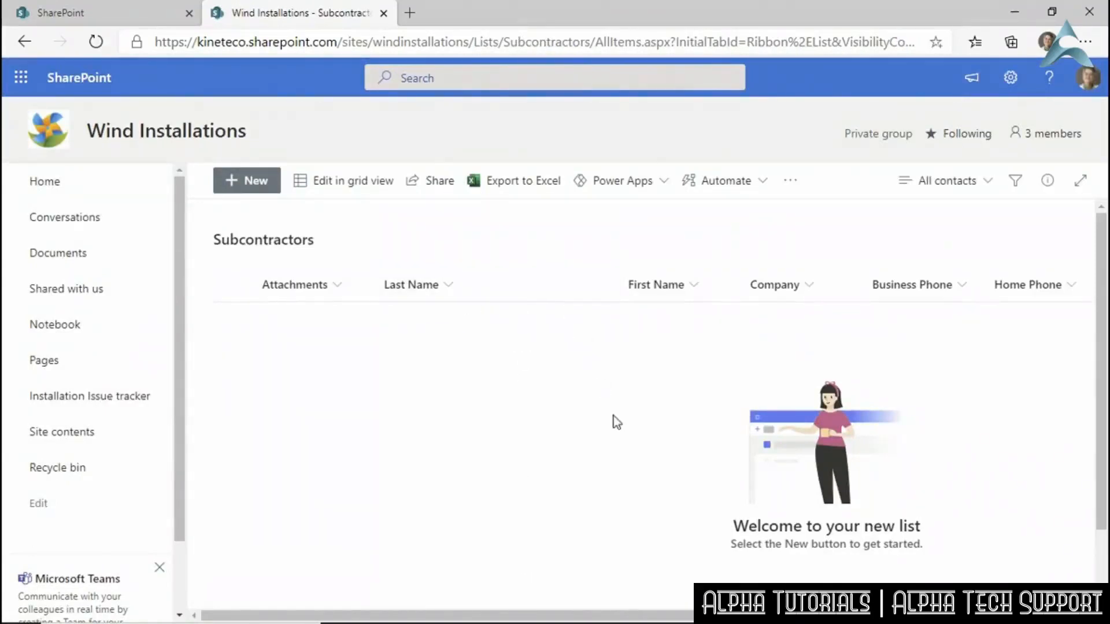
pyautogui.moveTo(645, 614); pyautogui.dragTo(537, 598)
pyautogui.click(247, 180)
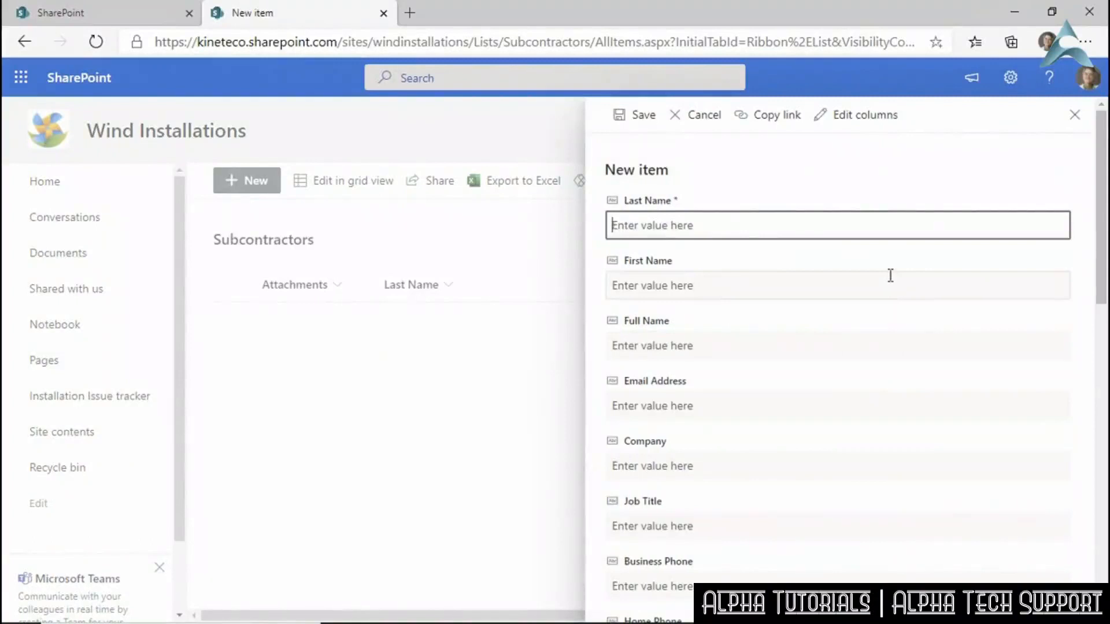
pyautogui.moveTo(1102, 207); pyautogui.dragTo(1098, 171)
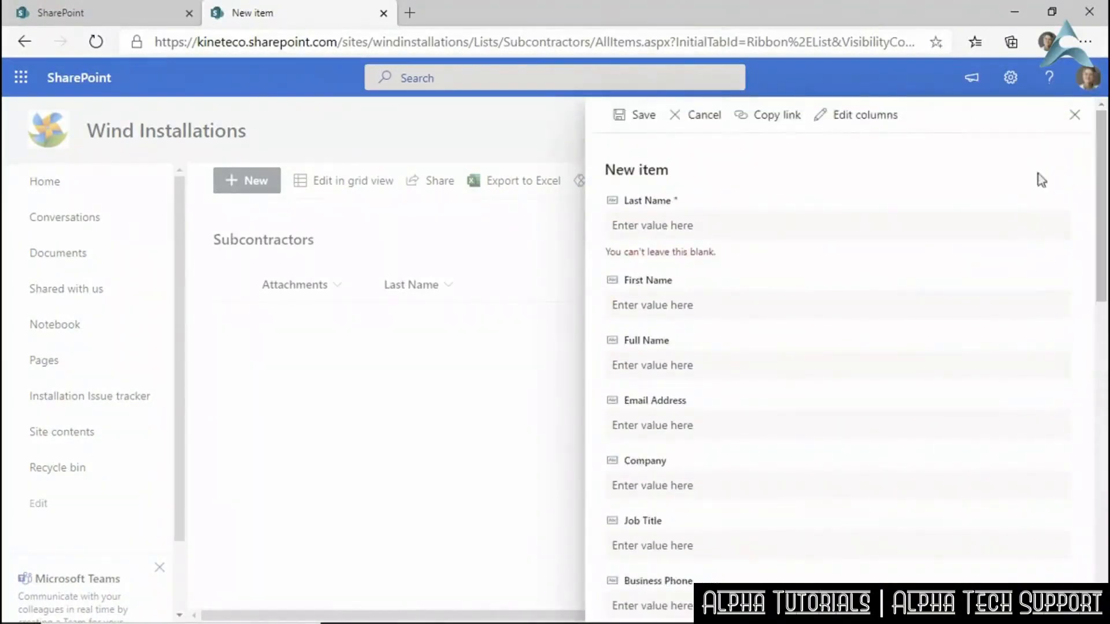
pyautogui.click(707, 118)
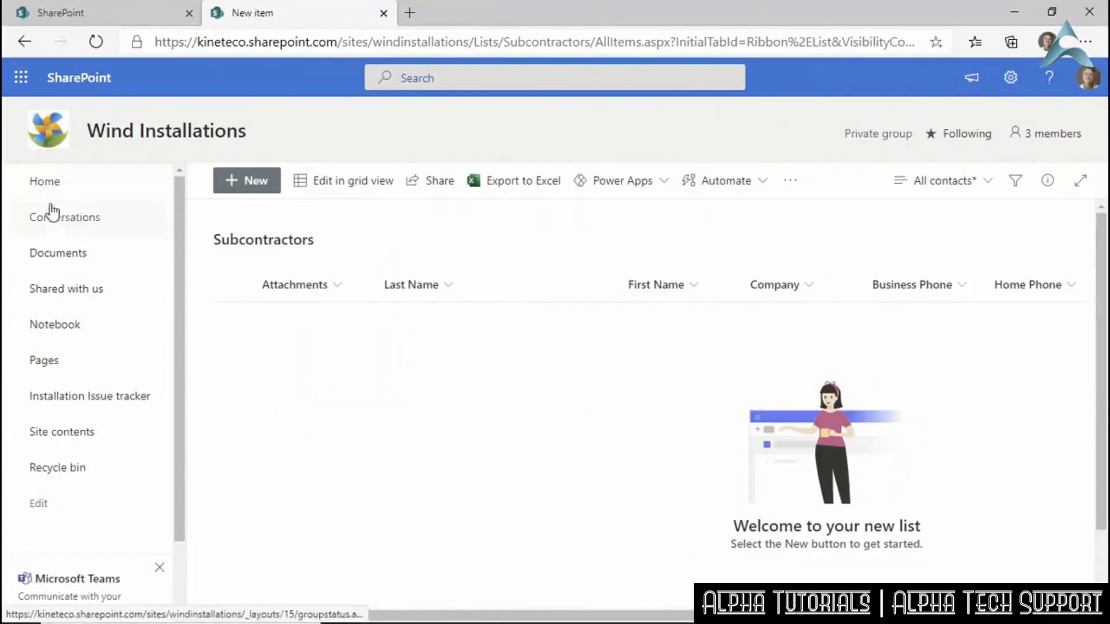
# From the Wind Installations home page, open the Your Apps page via New > App.
pyautogui.click(75, 182)
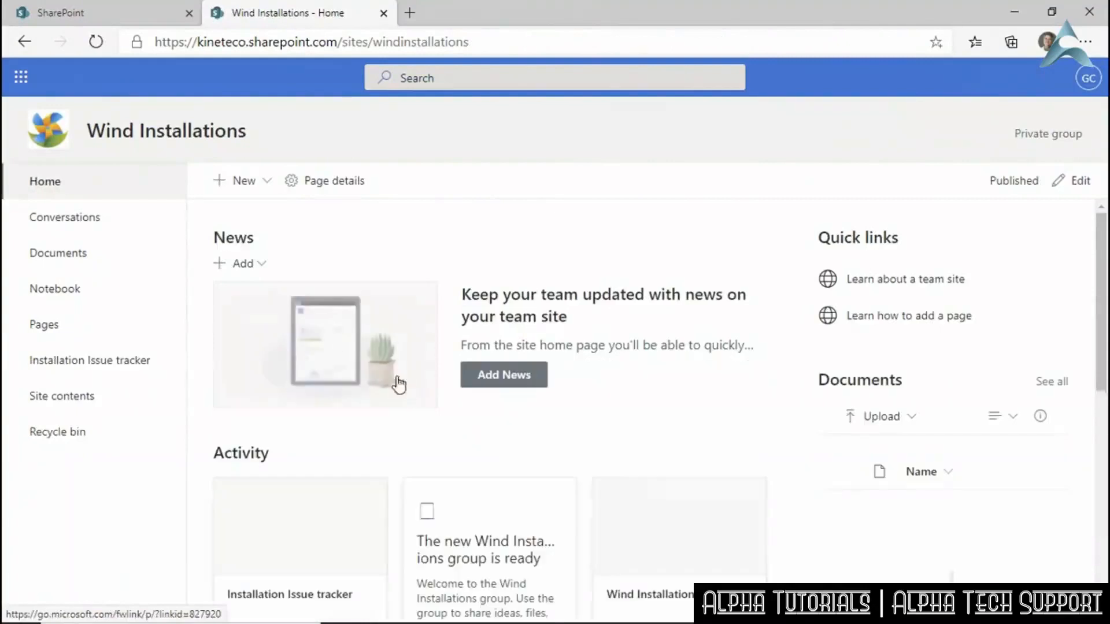
pyautogui.click(267, 186)
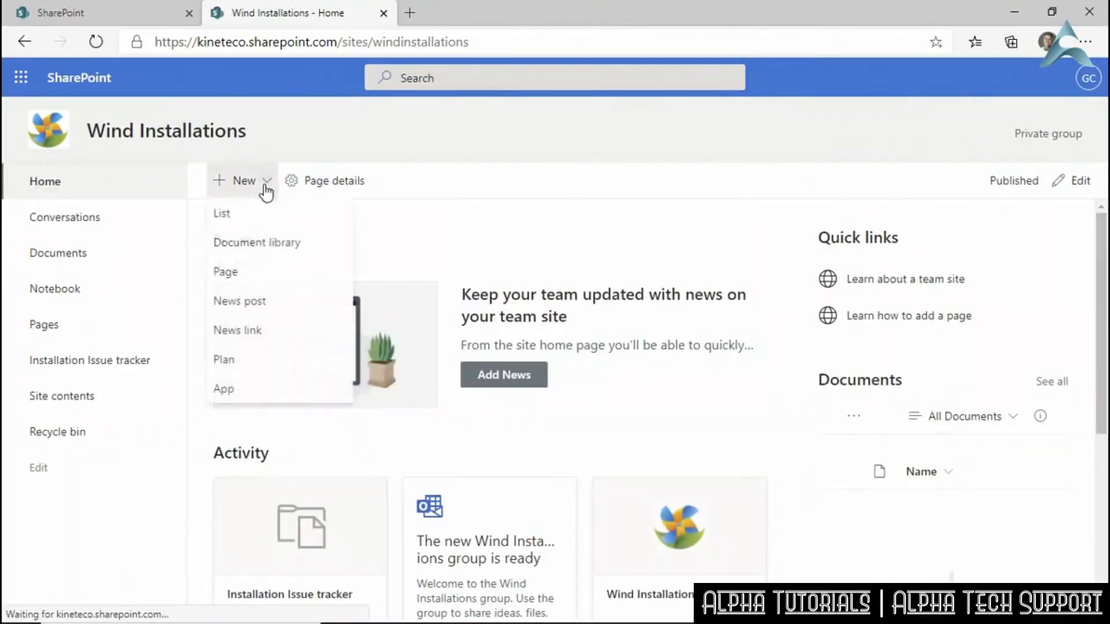
pyautogui.click(241, 394)
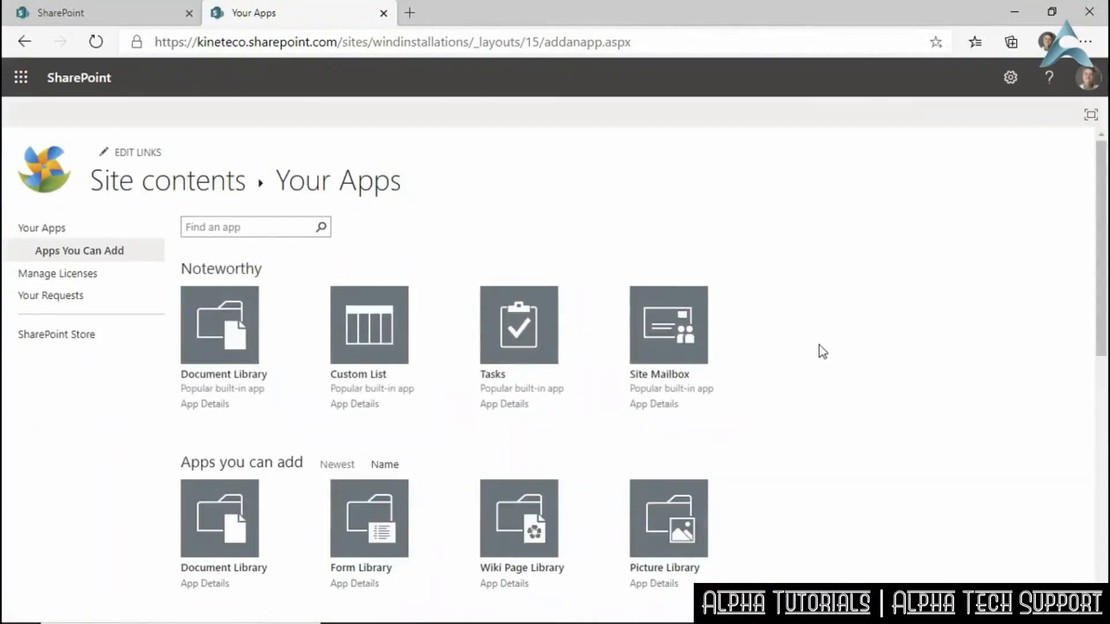
# Browse both pages of available apps, then return to the top of the first page.
pyautogui.scroll(-4, 821, 345)
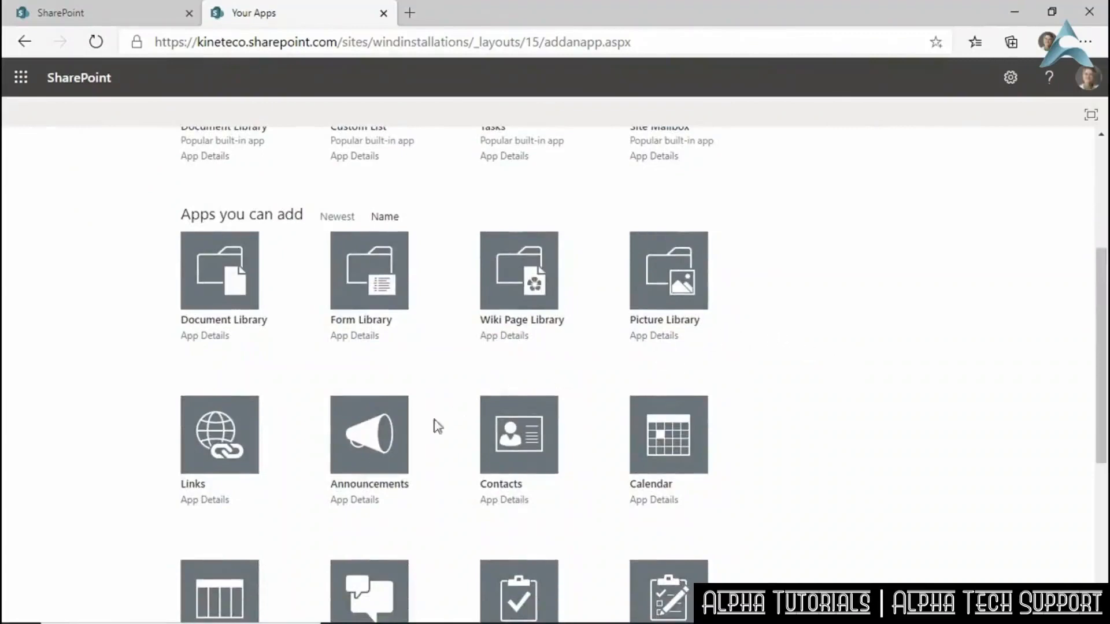
pyautogui.scroll(-4, 867, 460)
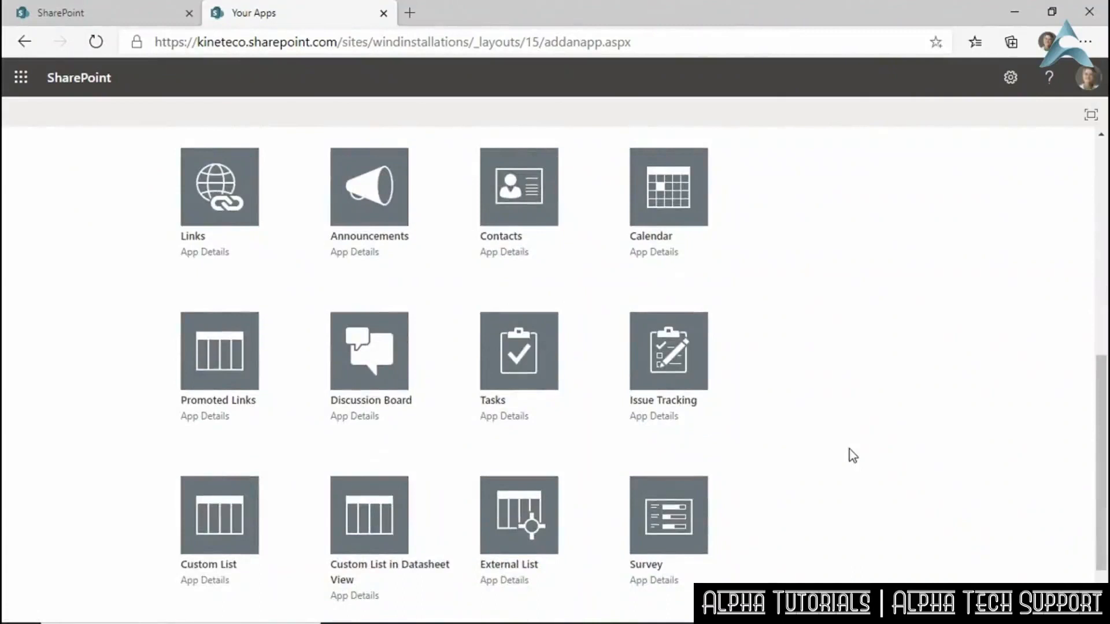
pyautogui.scroll(-2, 848, 450)
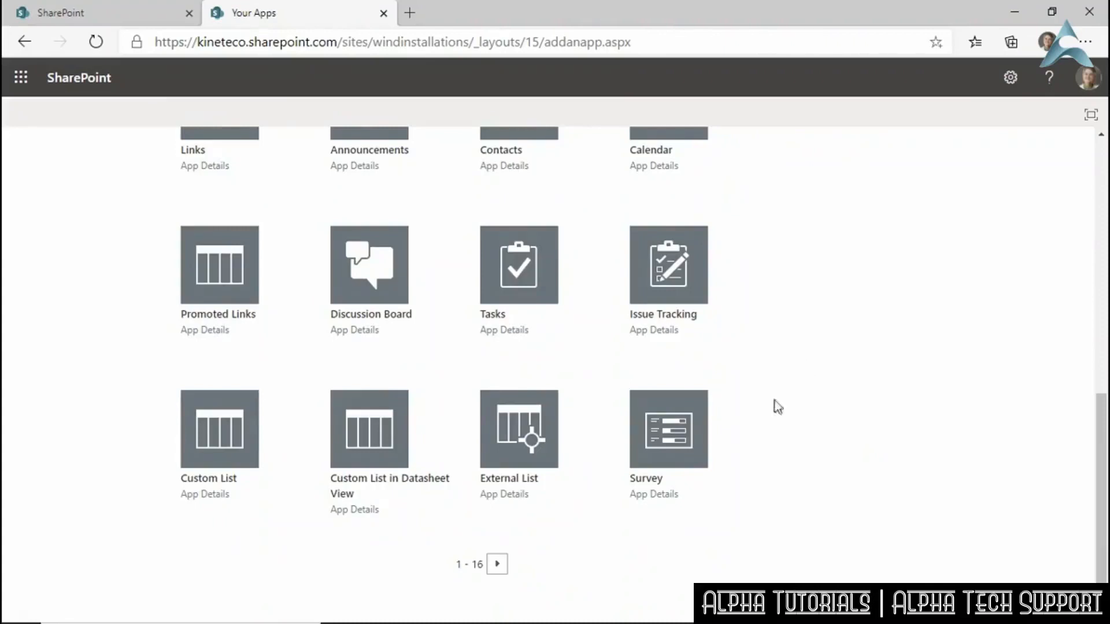
pyautogui.click(497, 563)
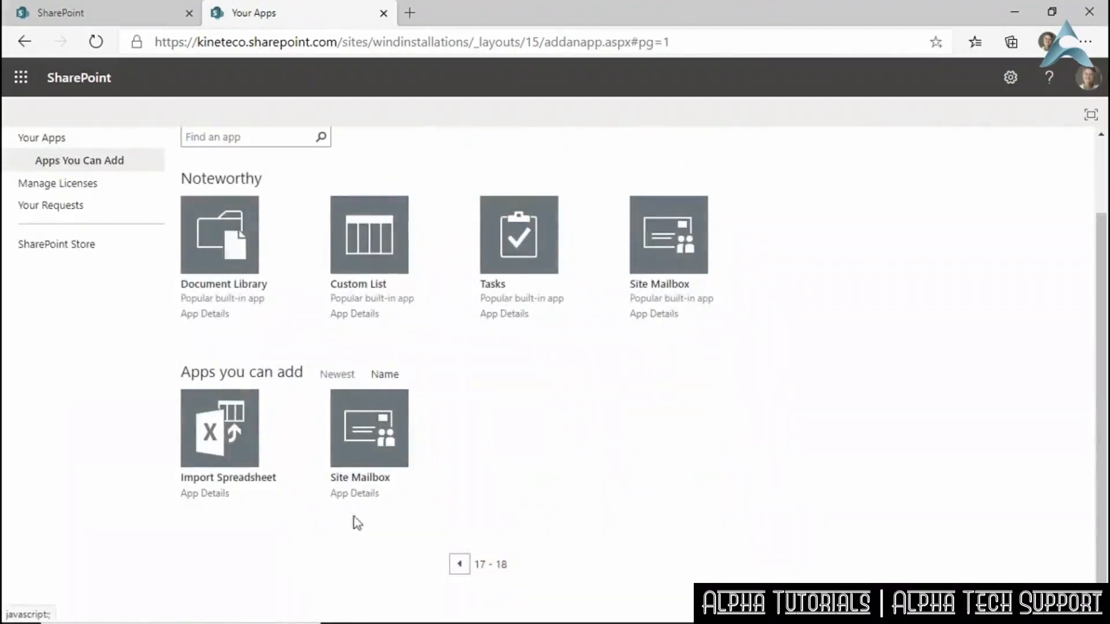
pyautogui.click(23, 43)
pyautogui.moveTo(1100, 410); pyautogui.dragTo(1105, 148)
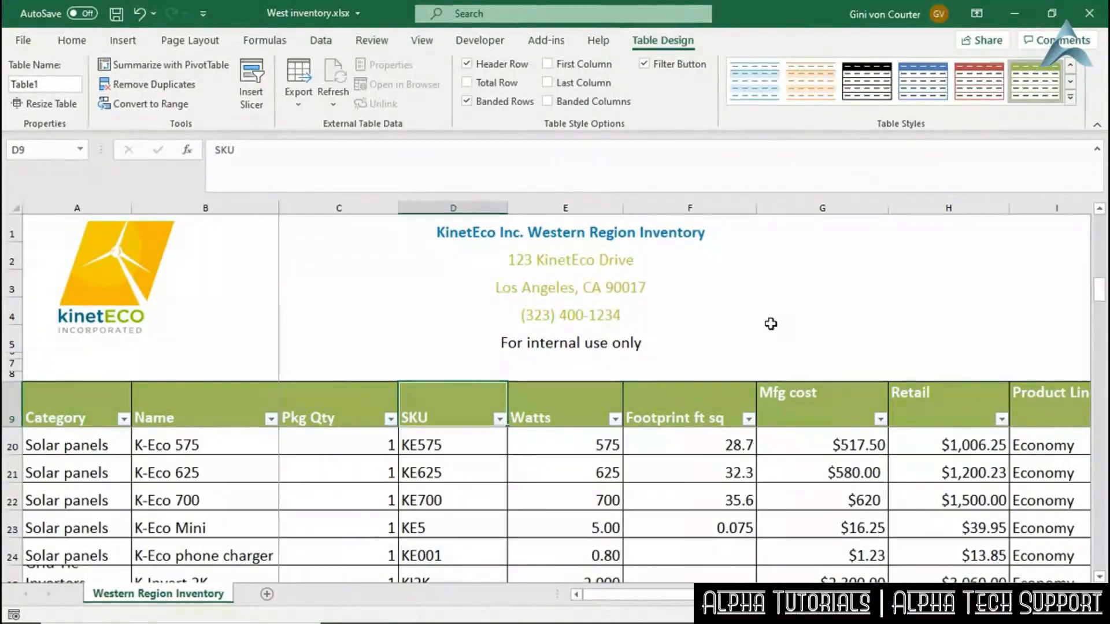
# With a cell in the Western Region Inventory table selected, choose Export Table to SharePoint List.
pyautogui.click(444, 448)
pyautogui.click(486, 341)
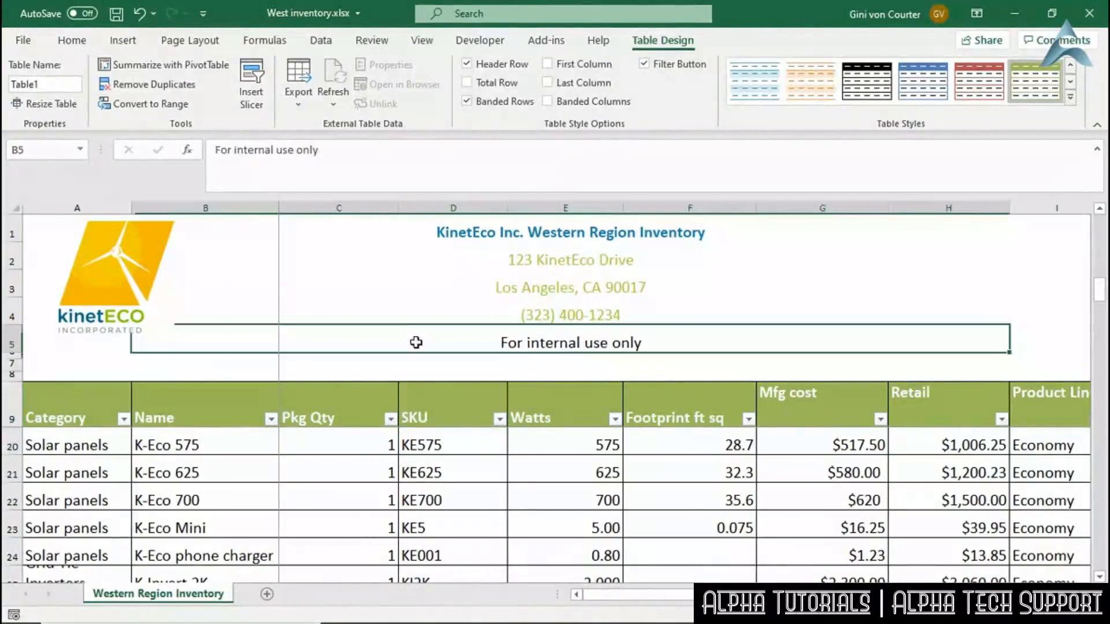
pyautogui.click(405, 416)
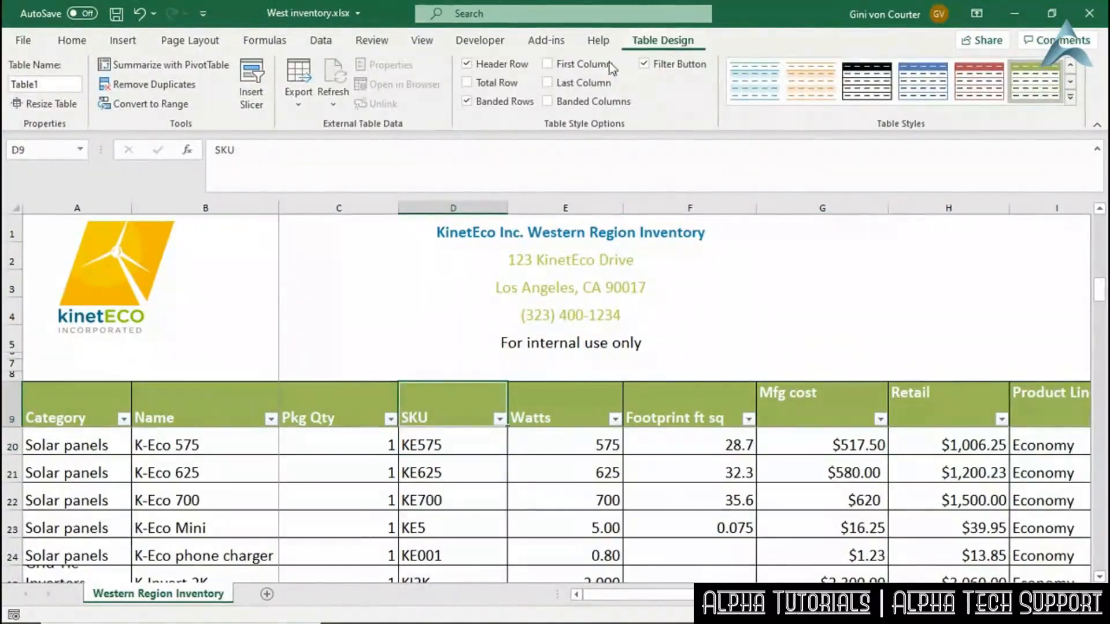
pyautogui.click(300, 101)
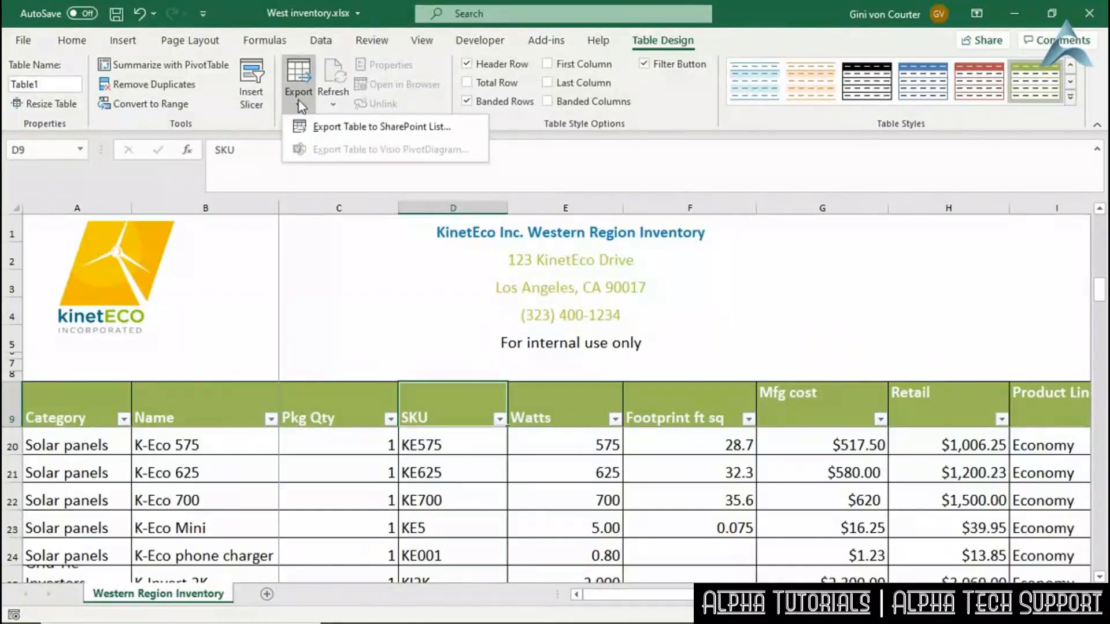
pyautogui.click(335, 128)
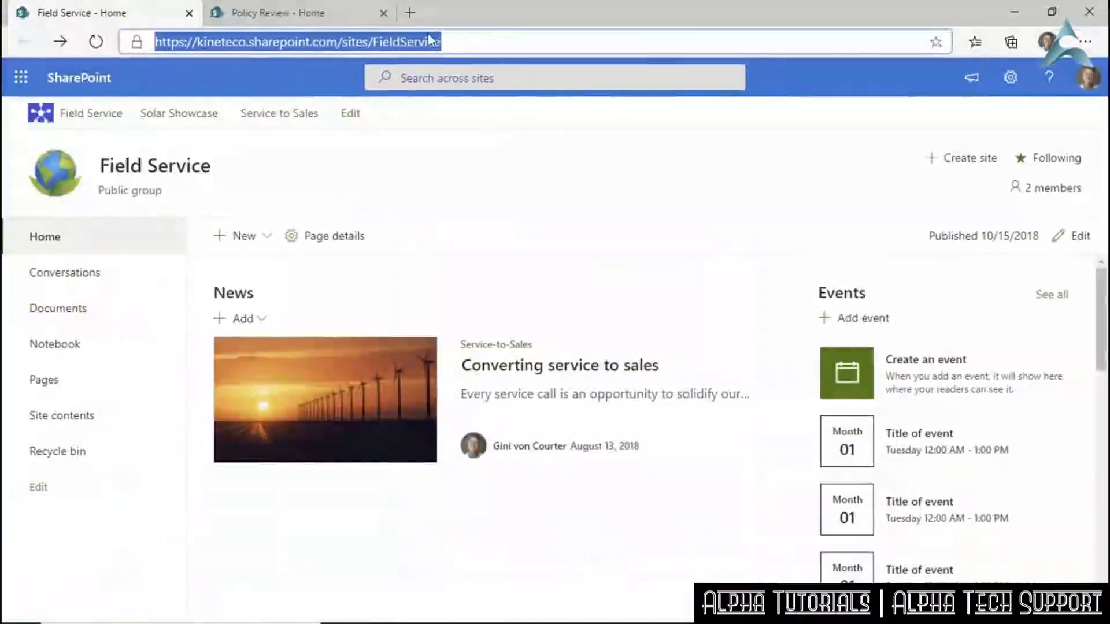
# Paste the Field Service site URL, kineteco.sharepoint.com/sites/FieldService, into the export wizard's Address box.
pyautogui.click(428, 42)
pyautogui.click(456, 42)
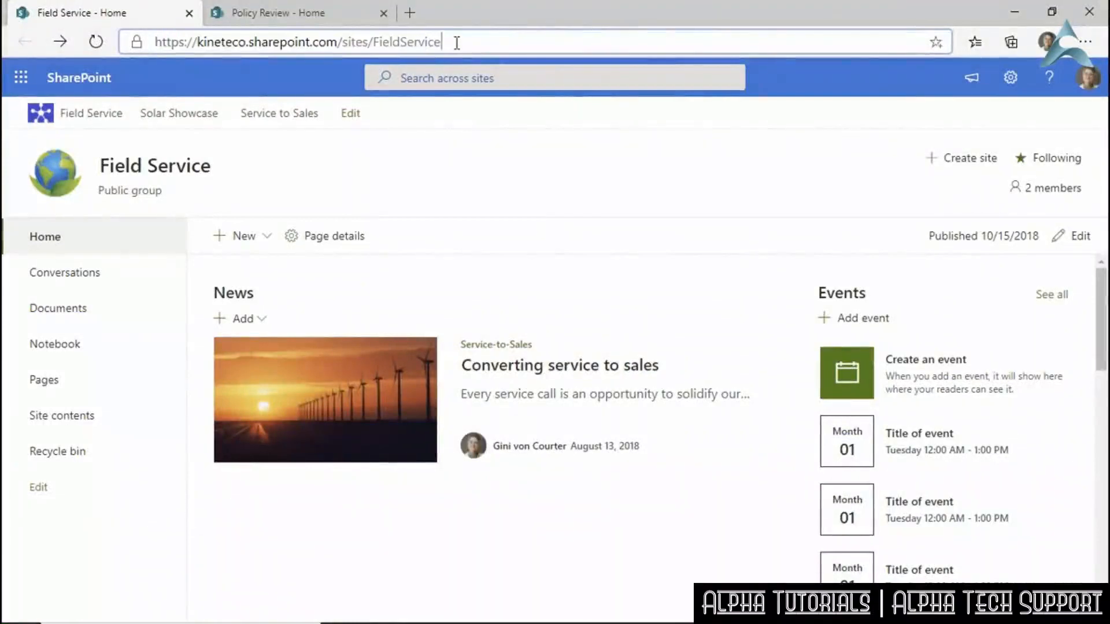
pyautogui.hotkey('ctrl', 'a')
pyautogui.hotkey('ctrl', 'c')
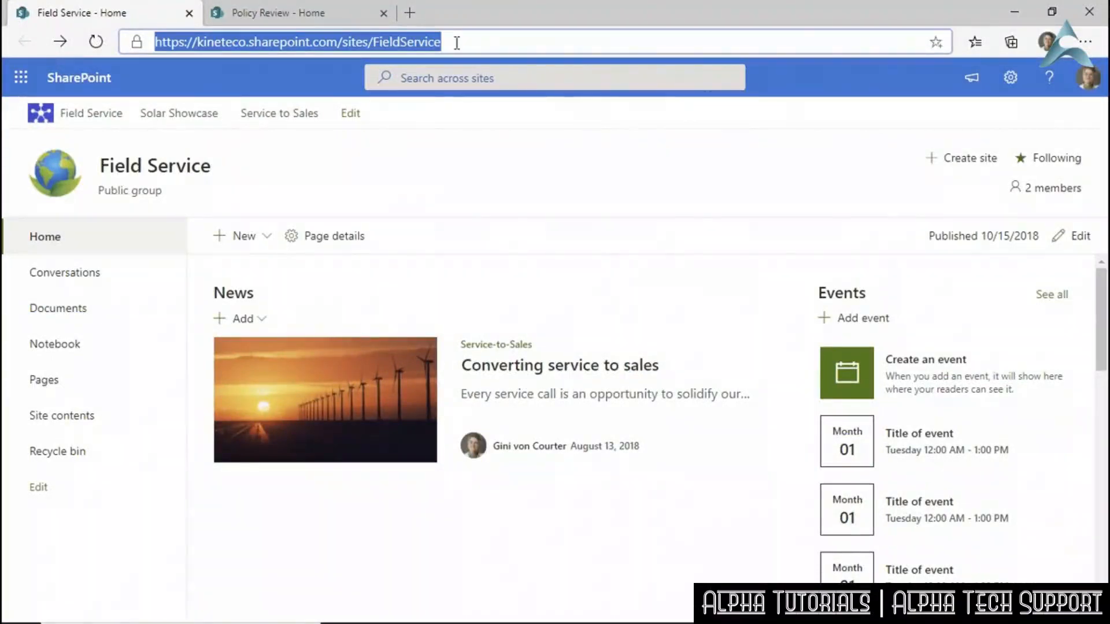
pyautogui.hotkey('alt', 'Tab')
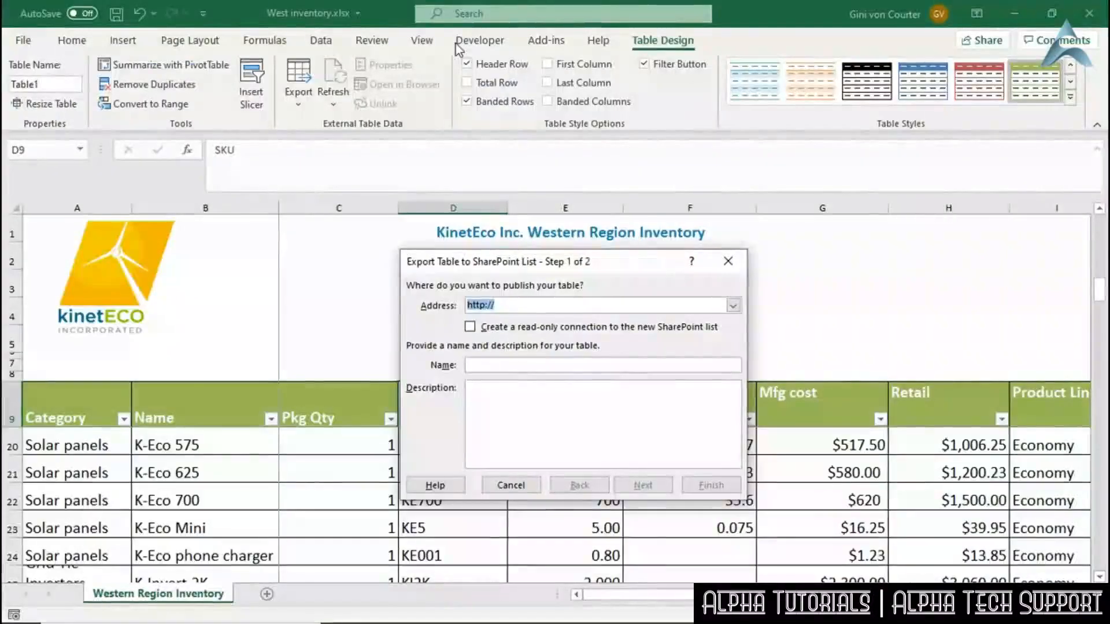
pyautogui.hotkey('ctrl', 'v')
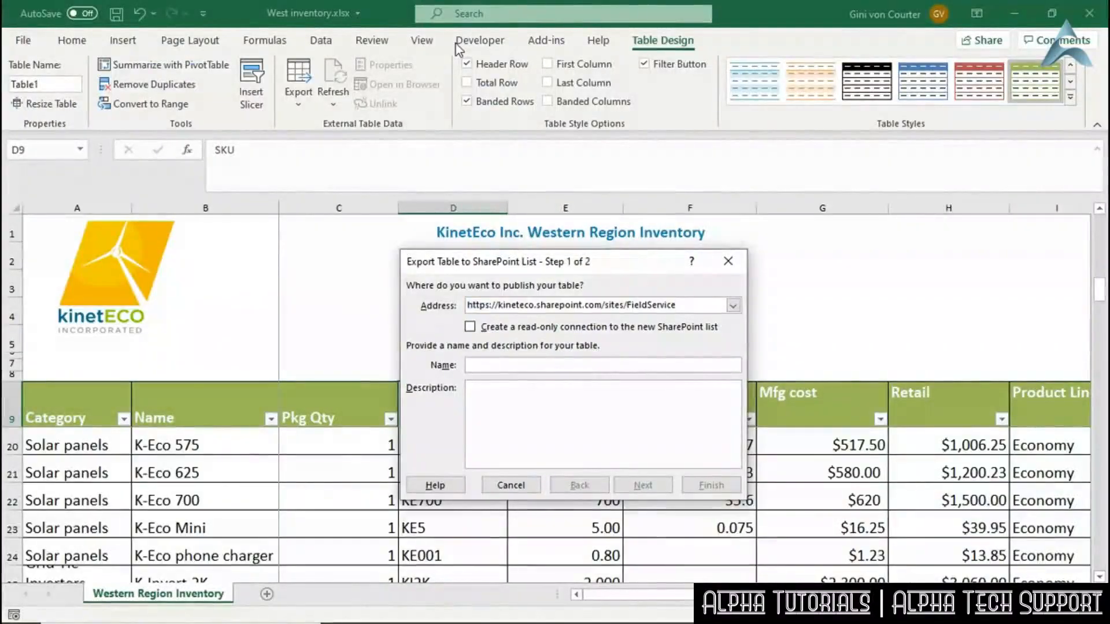
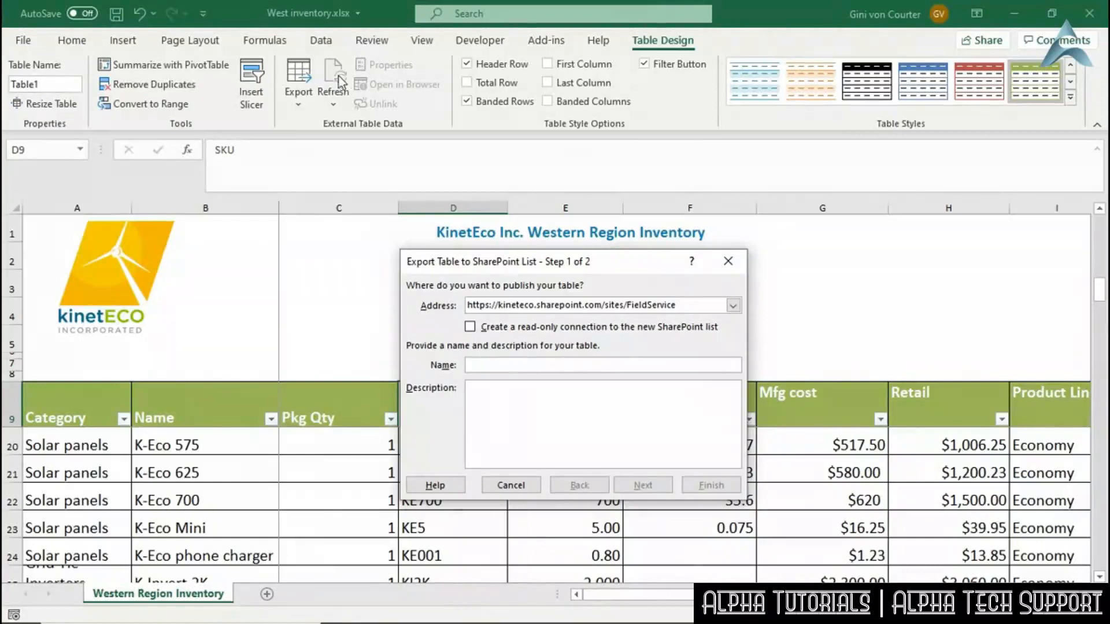
# Export as read-only list 'Western Inventory', described 'Inventory of parts and products, Western Region'.
pyautogui.click(470, 327)
pyautogui.click(523, 365)
pyautogui.write('WEs')
pyautogui.press('BackSpace')
pyautogui.press('BackSpace')
pyautogui.write('e')
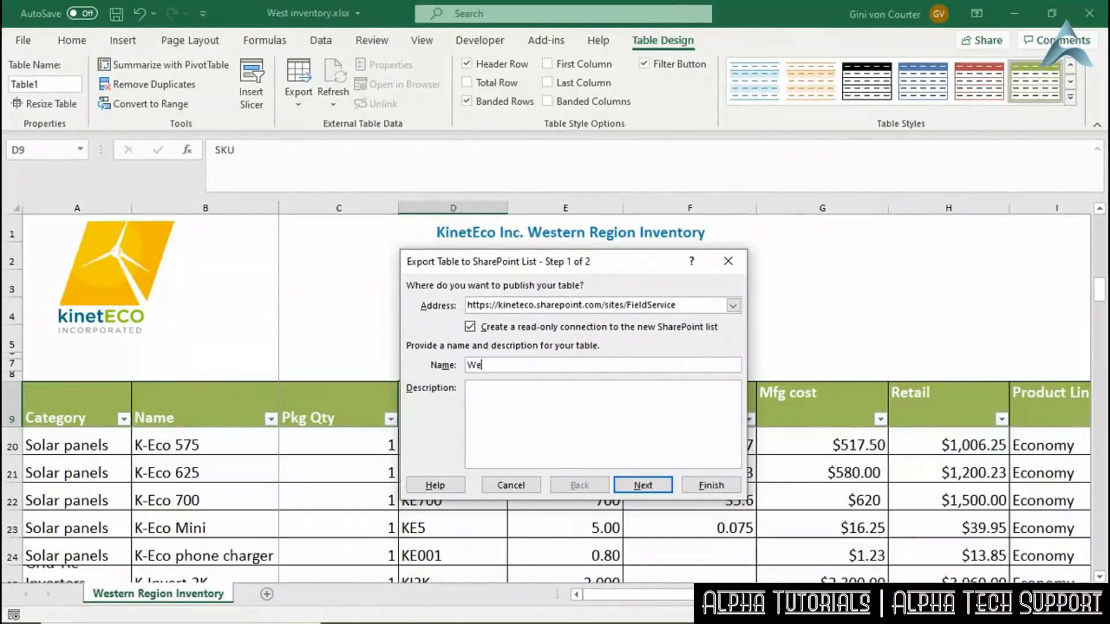
pyautogui.write('stern Inventory')
pyautogui.press('Tab')
pyautogui.write('Inventory of ')
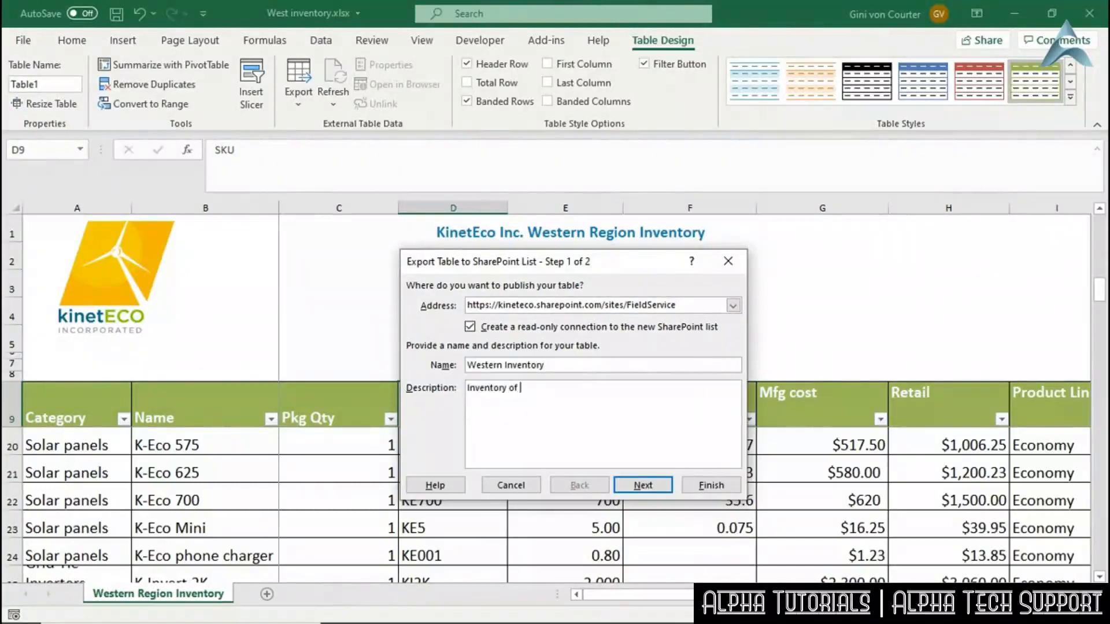
pyautogui.write('parts and products, Western Region')
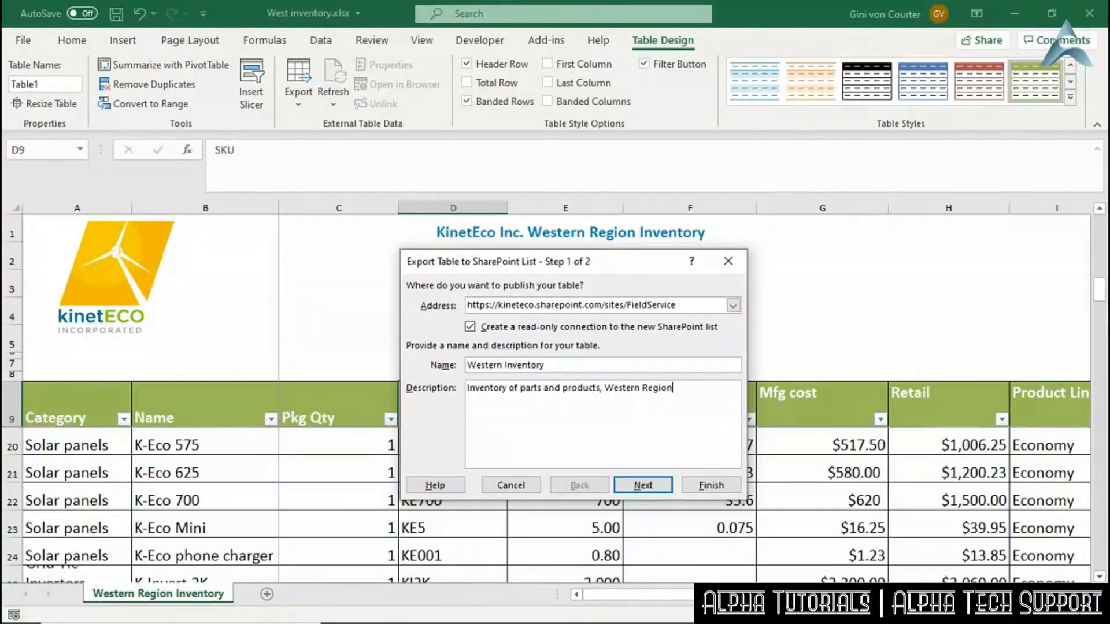
pyautogui.click(641, 485)
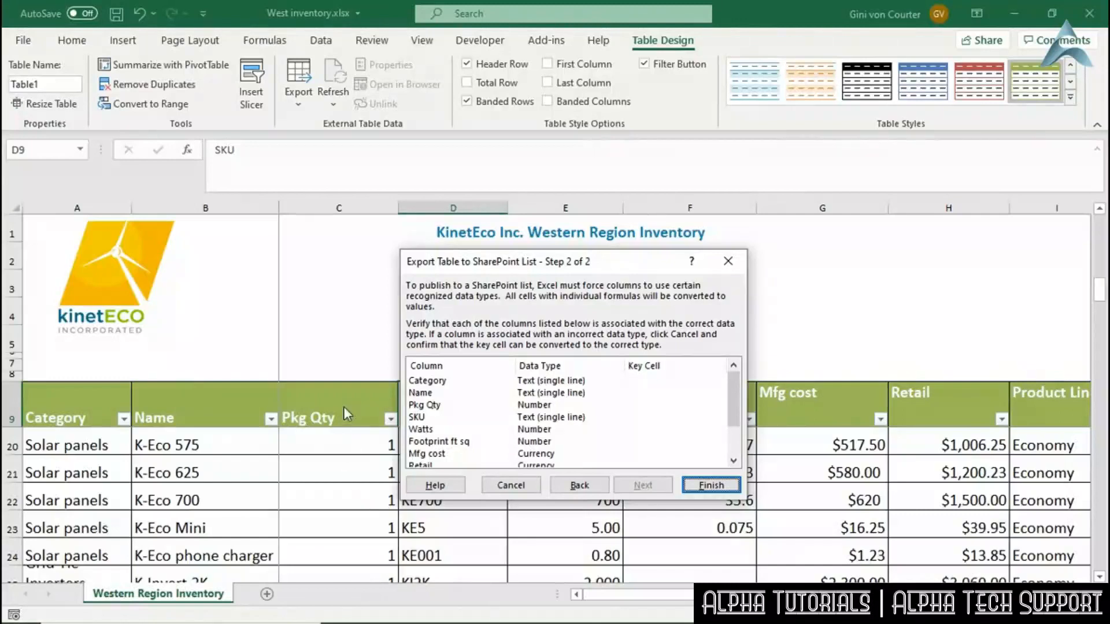
# Review the column data types, including Pkg Qty, and finish publishing the Western Inventory list.
pyautogui.click(534, 407)
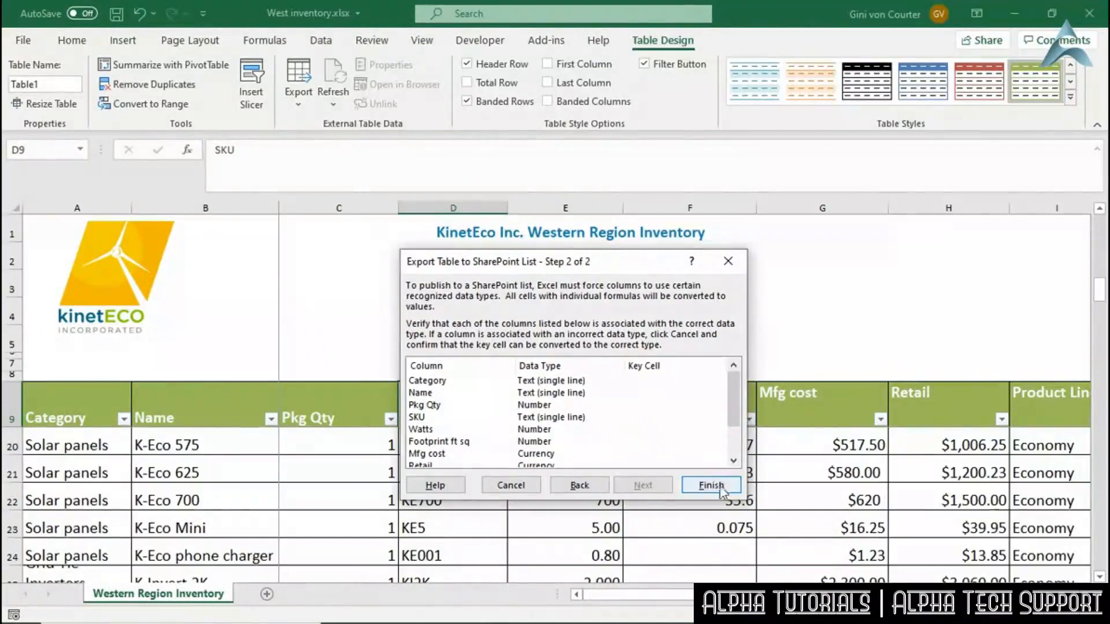
pyautogui.moveTo(733, 419); pyautogui.dragTo(735, 393)
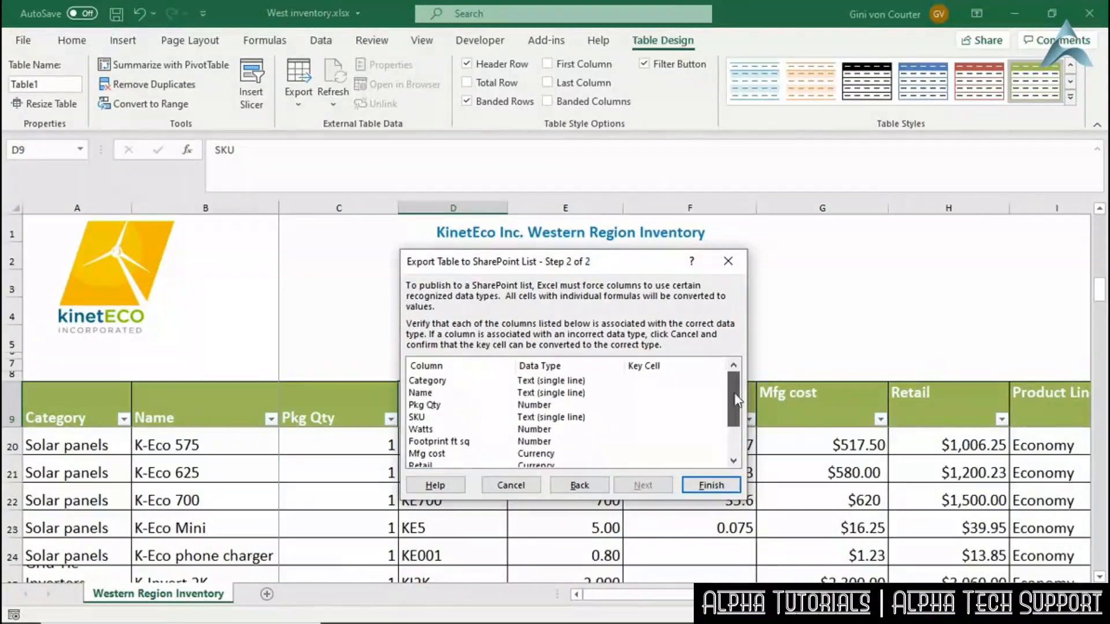
pyautogui.click(718, 485)
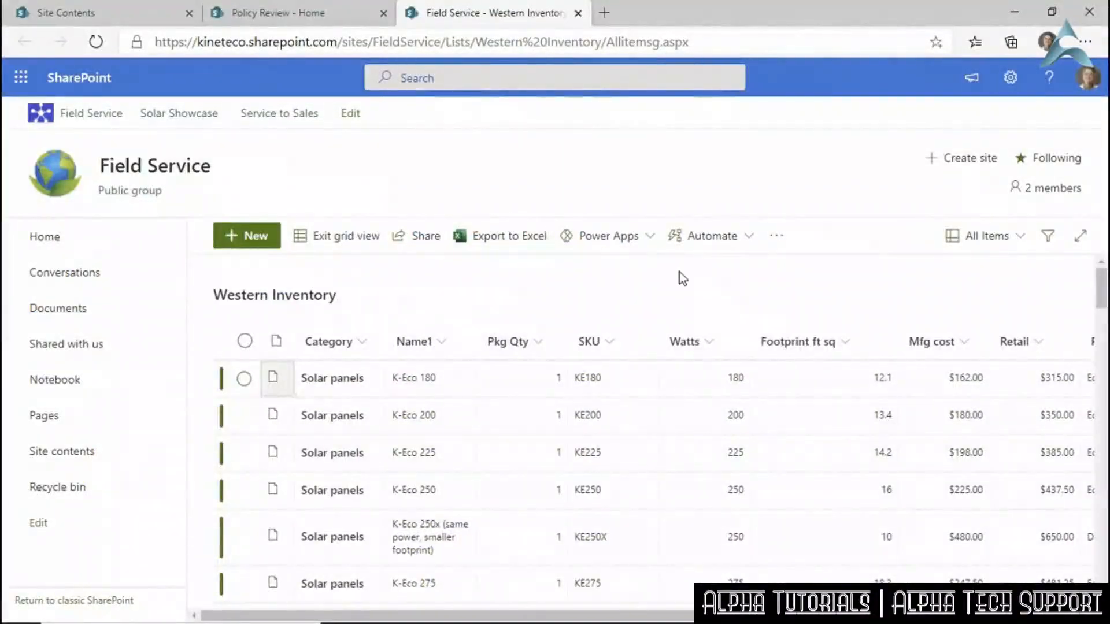
# Scroll through the Western Inventory rows and columns, then bring up the site settings panel.
pyautogui.scroll(-3, 686, 284)
pyautogui.scroll(3, 686, 284)
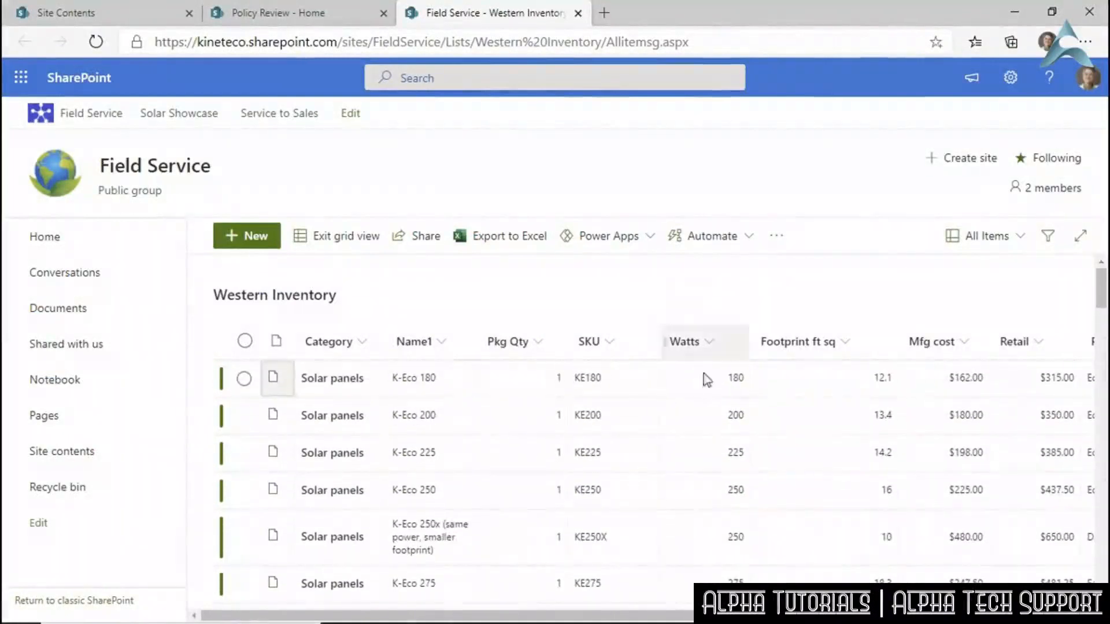
pyautogui.hscroll(10, 1047, 575)
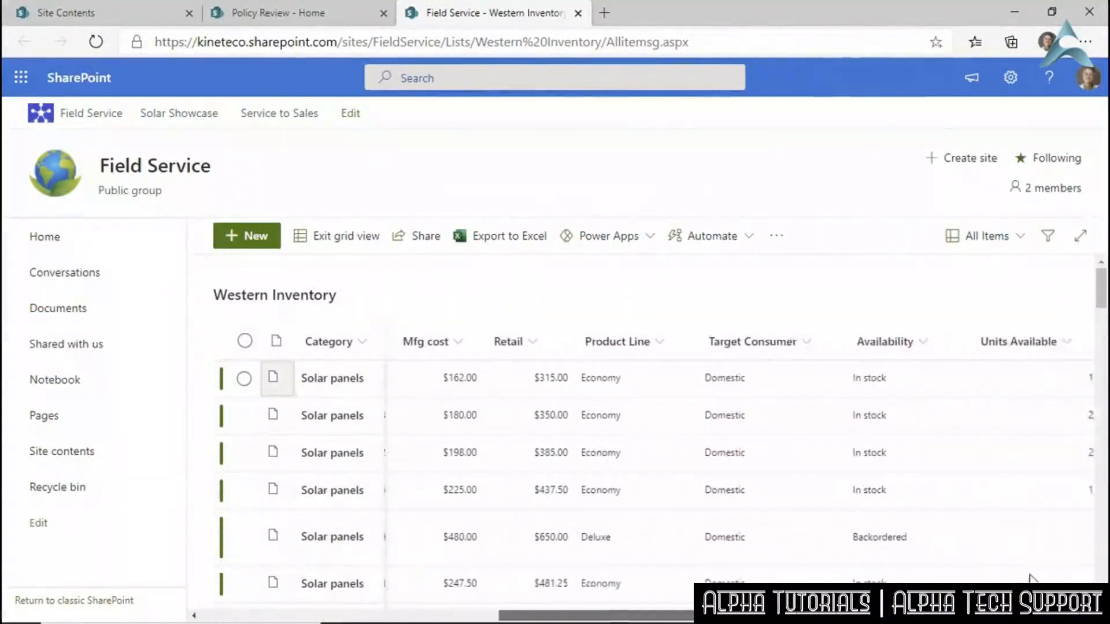
pyautogui.moveTo(1046, 575); pyautogui.dragTo(607, 619)
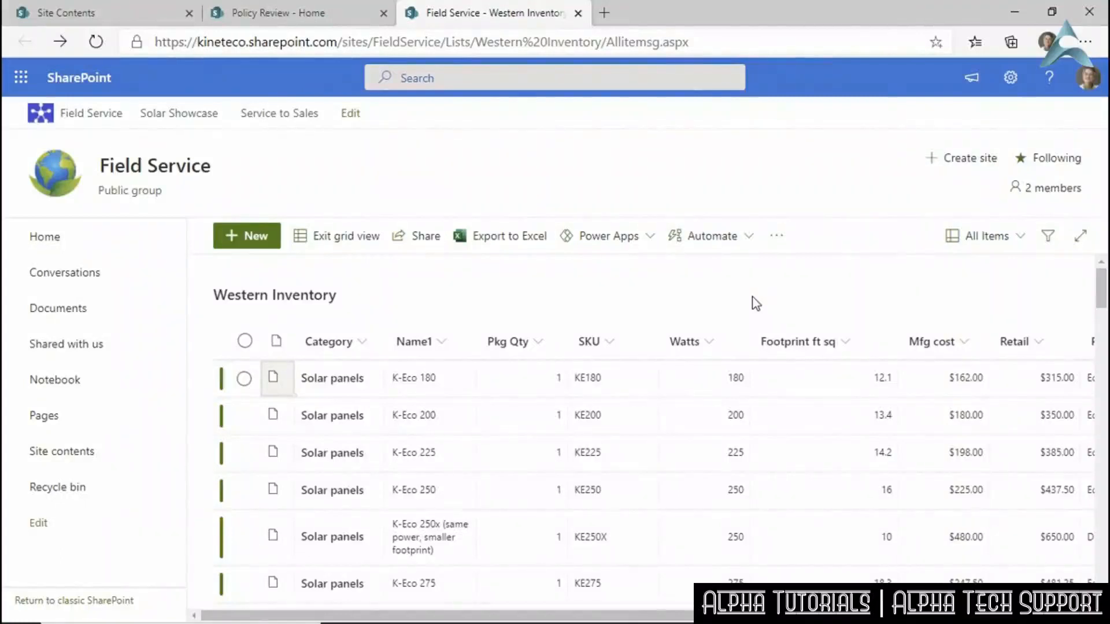
pyautogui.click(1017, 80)
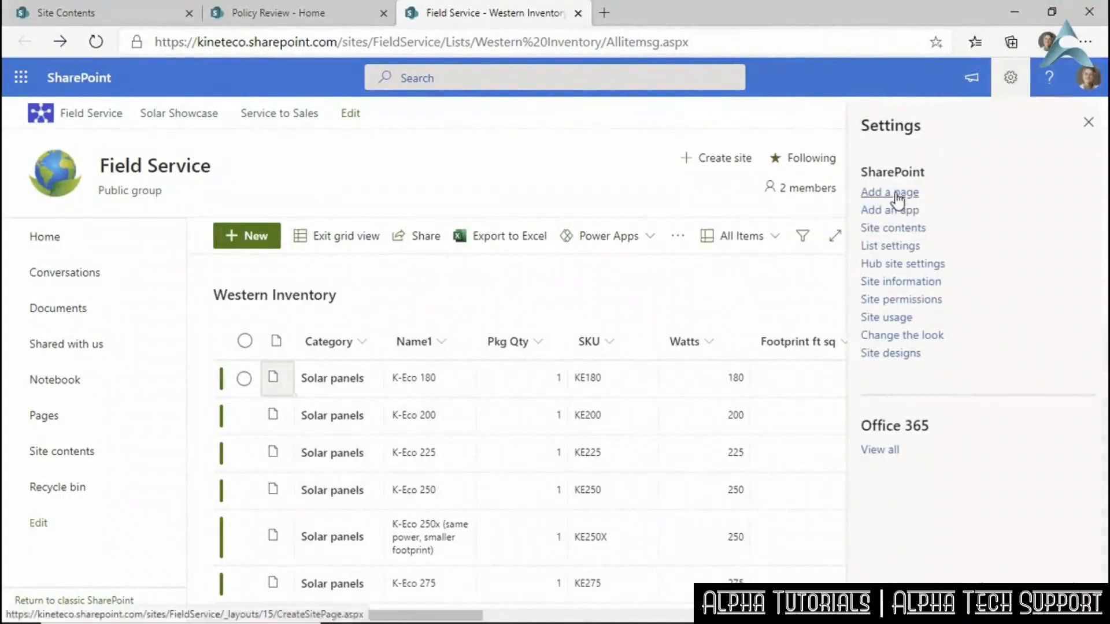
# Browse the second page of addable apps and view one app's details page.
pyautogui.click(879, 210)
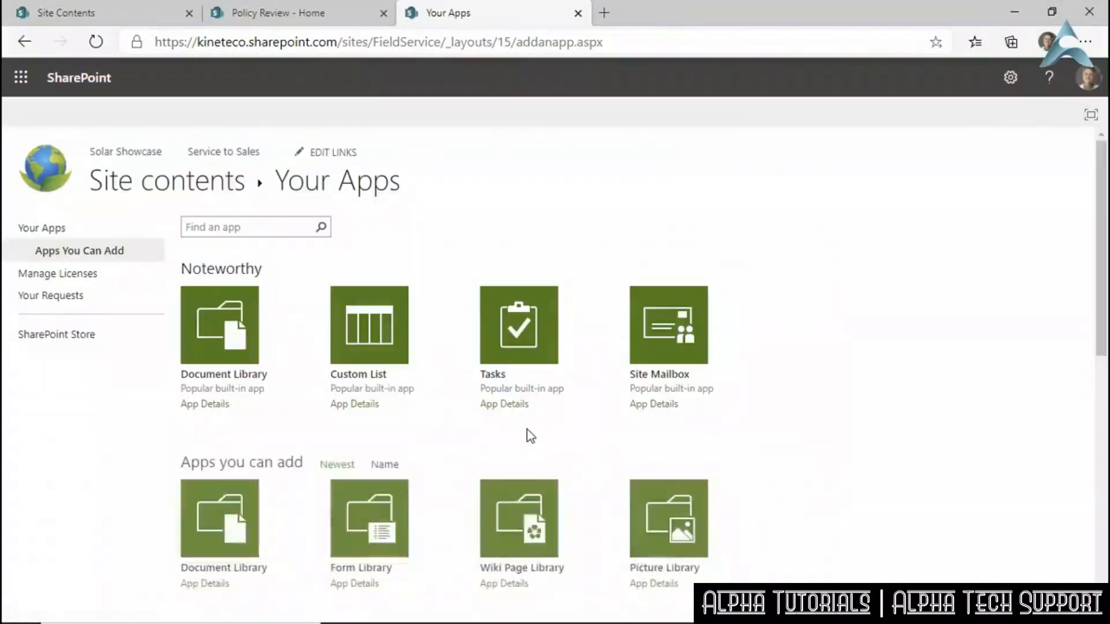
pyautogui.scroll(-9, 530, 436)
pyautogui.click(496, 565)
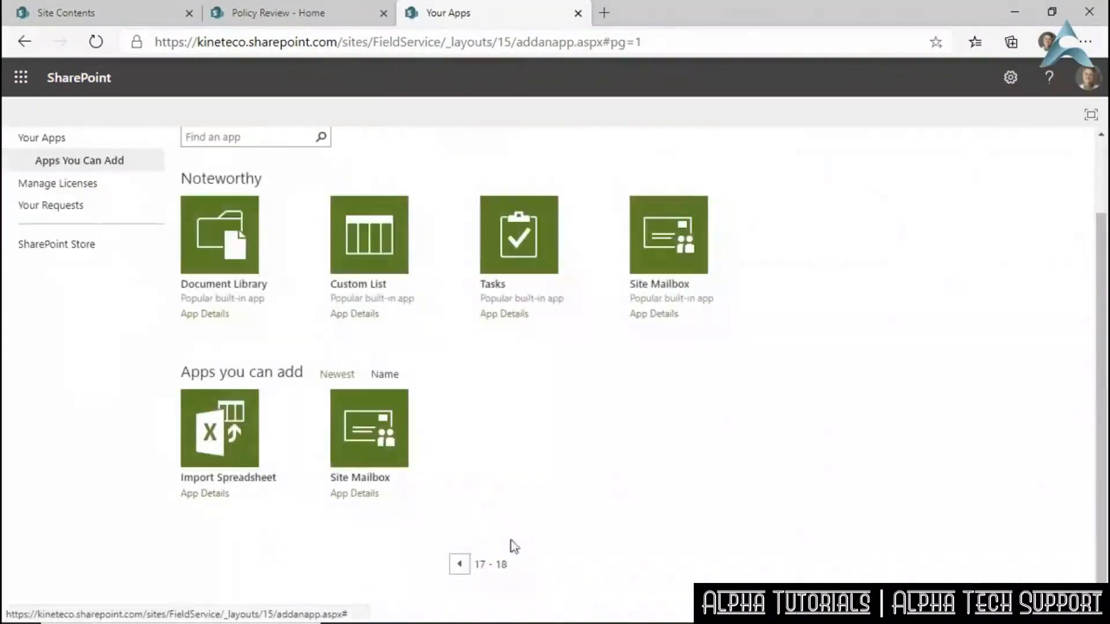
pyautogui.click(222, 501)
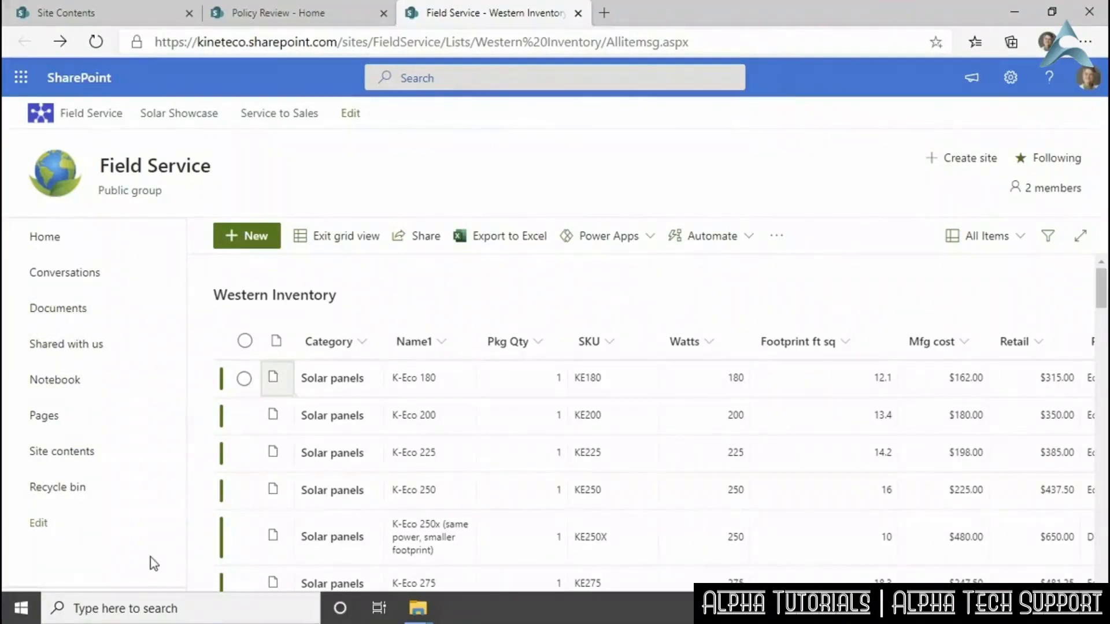
# Set Western Inventory's Quick Launch display to Yes in list settings, save, and refresh the list.
pyautogui.click(1011, 76)
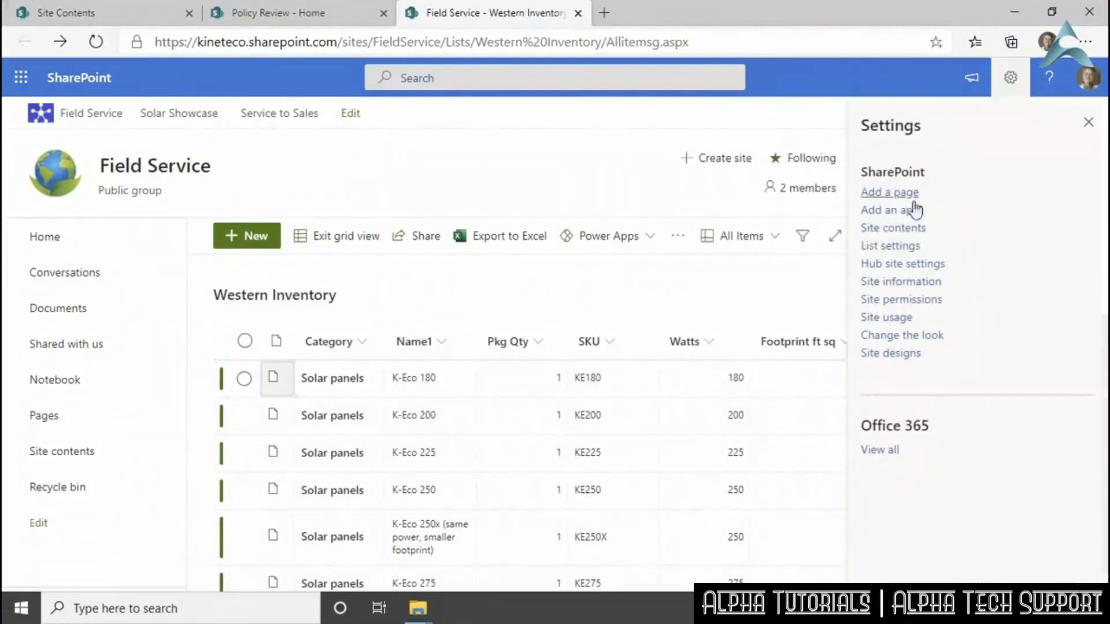
pyautogui.click(893, 248)
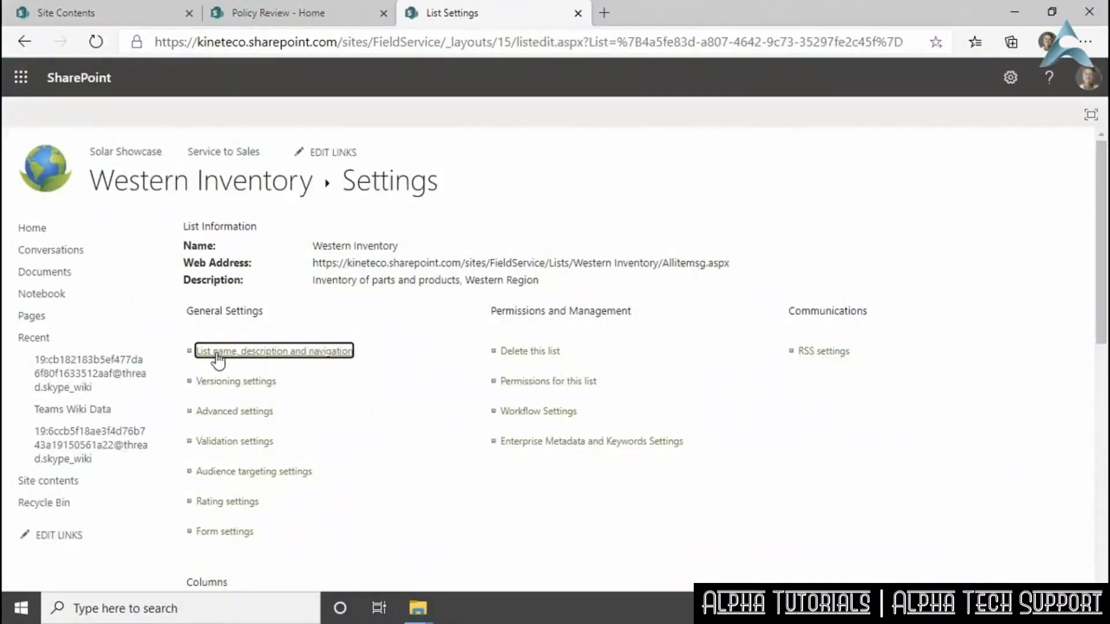
pyautogui.click(240, 360)
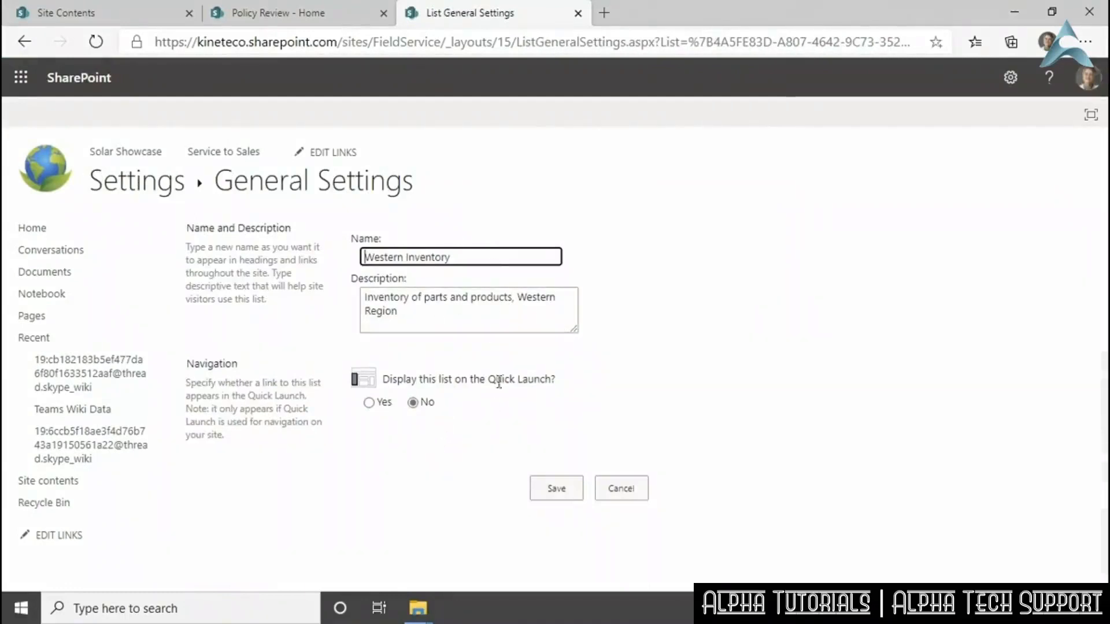
pyautogui.click(369, 402)
pyautogui.click(542, 490)
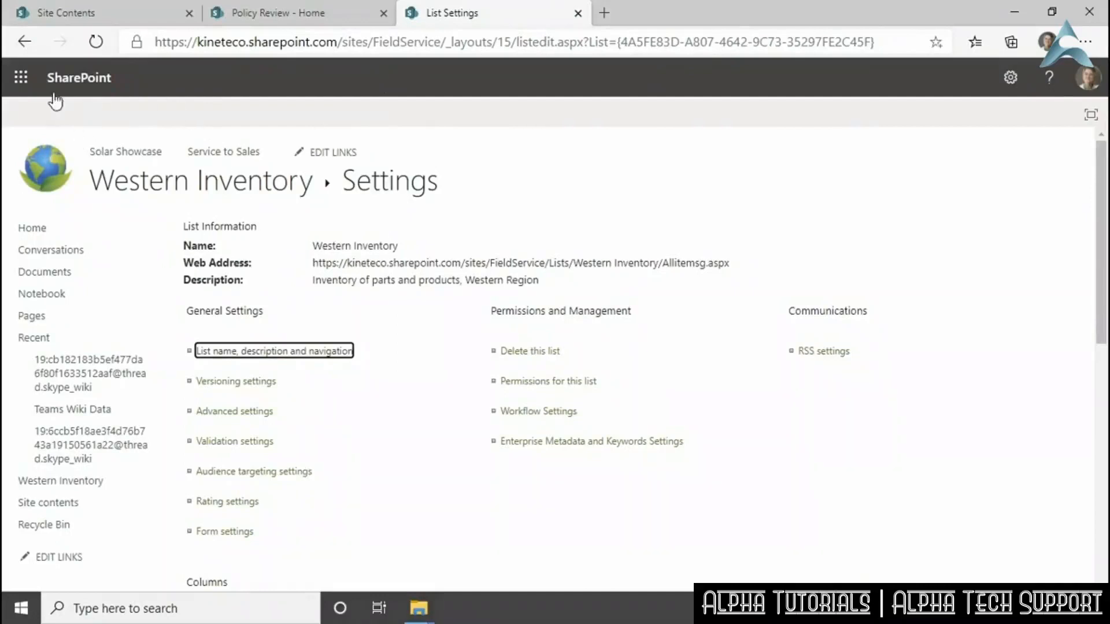
pyautogui.press('Return')
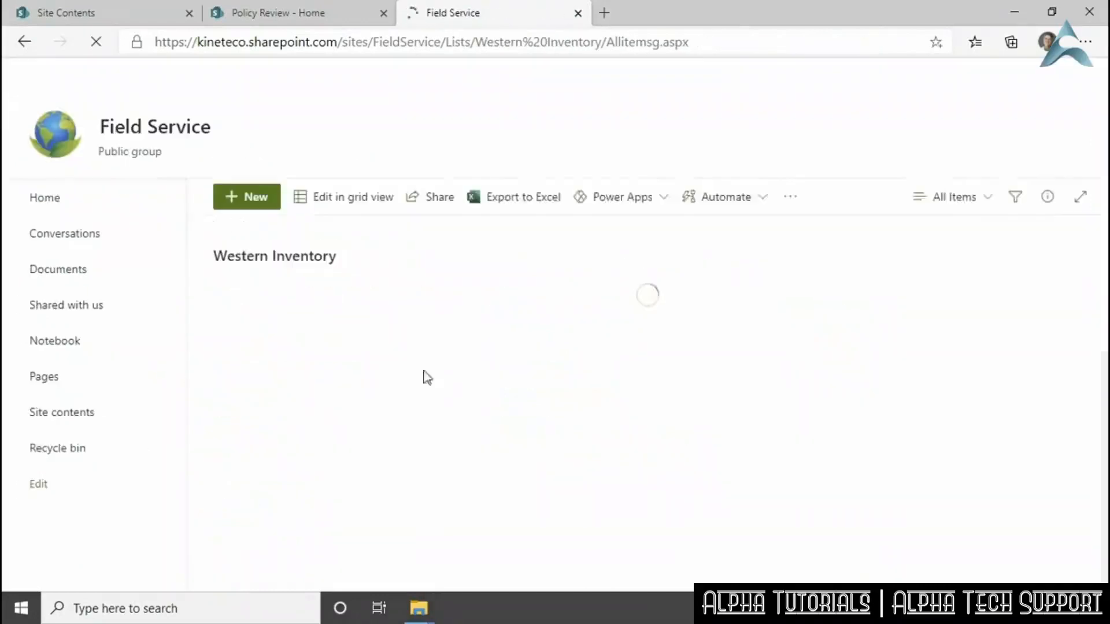
pyautogui.click(96, 44)
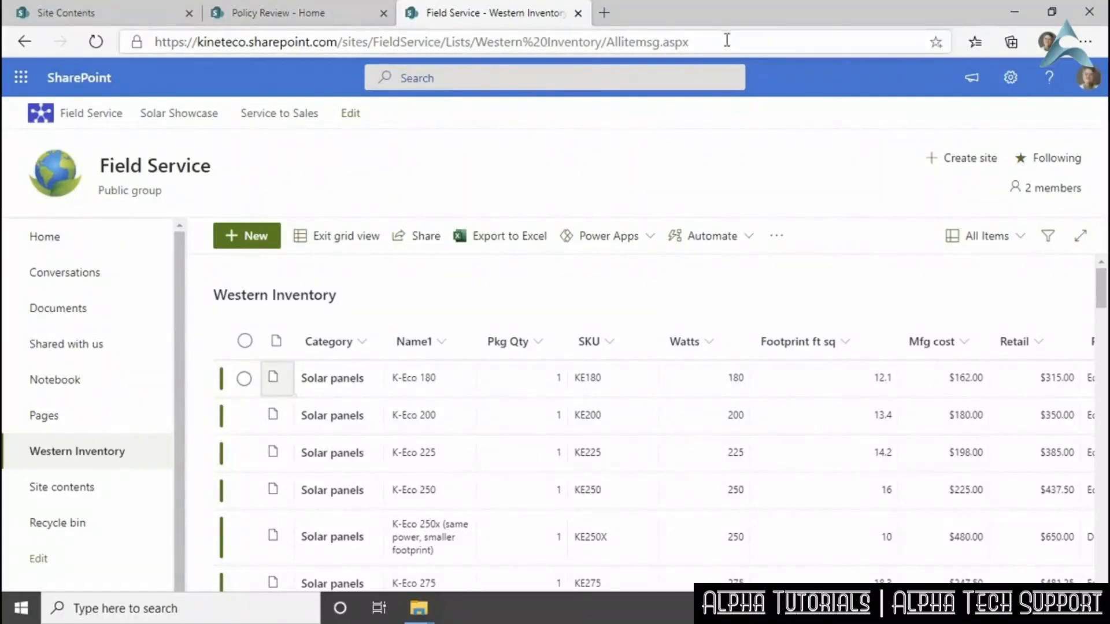
# Set Western Inventory's Quick Launch display to No, save, and reload the list.
pyautogui.click(1010, 76)
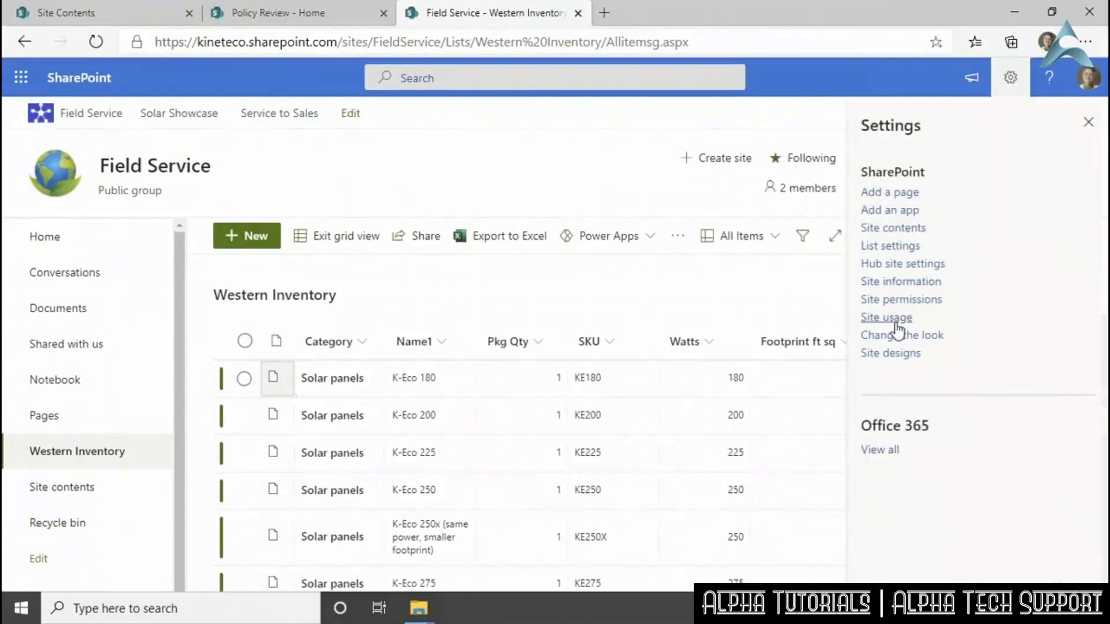
pyautogui.click(891, 246)
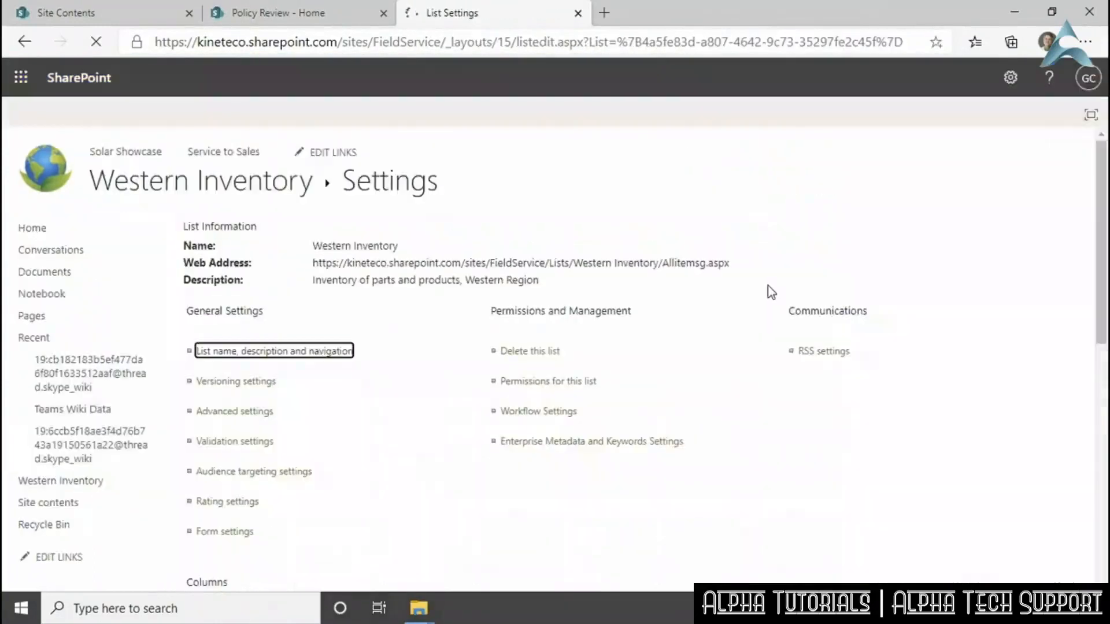
pyautogui.click(269, 346)
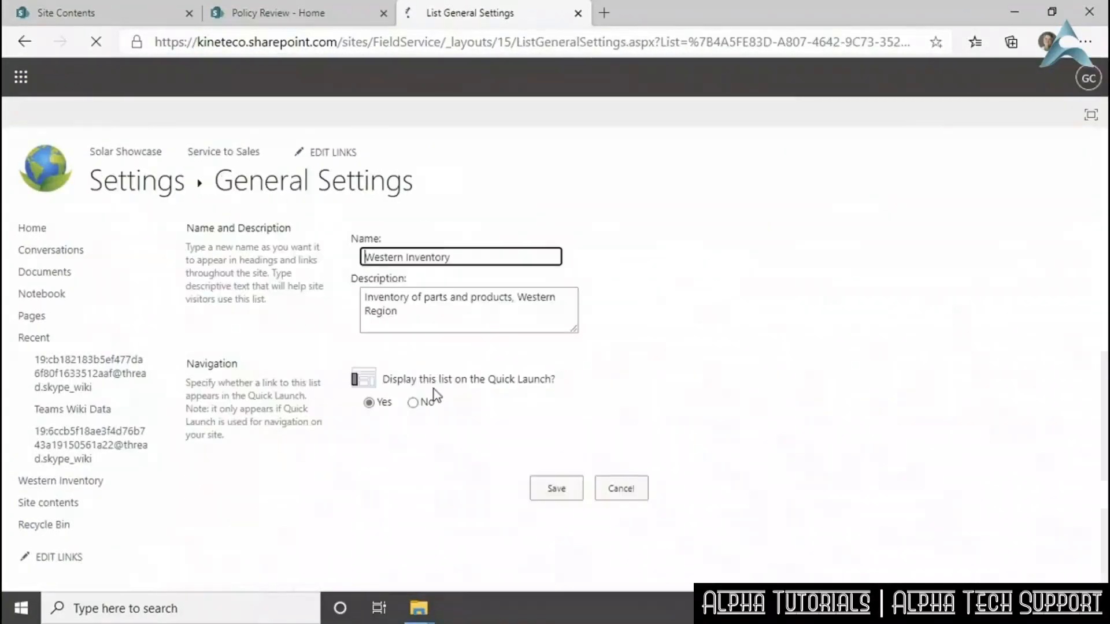
pyautogui.click(413, 402)
pyautogui.click(575, 493)
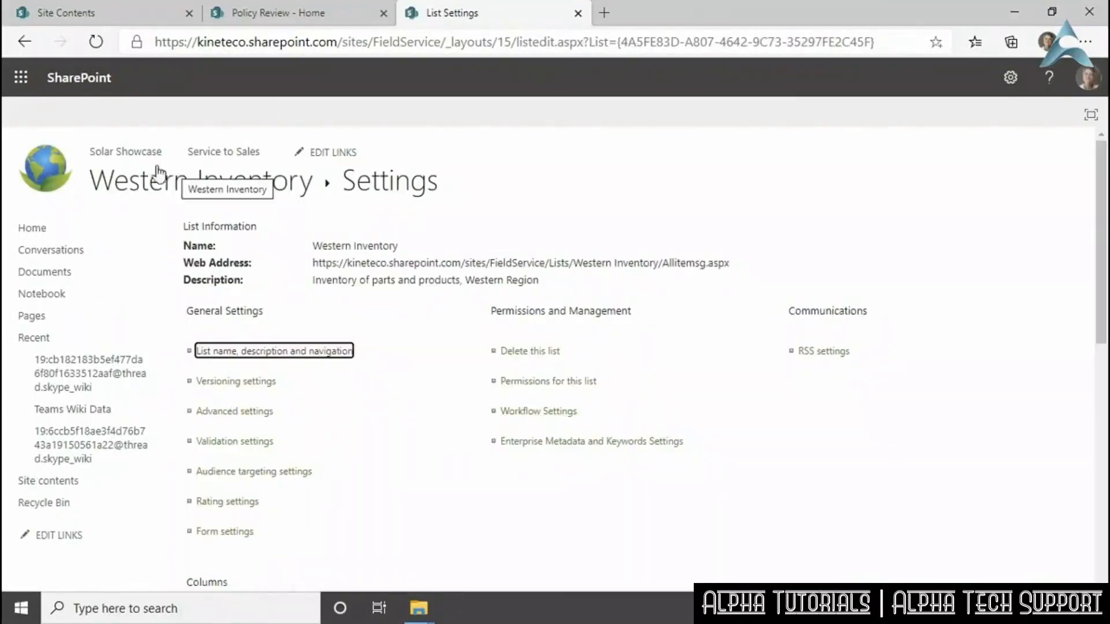
pyautogui.click(159, 190)
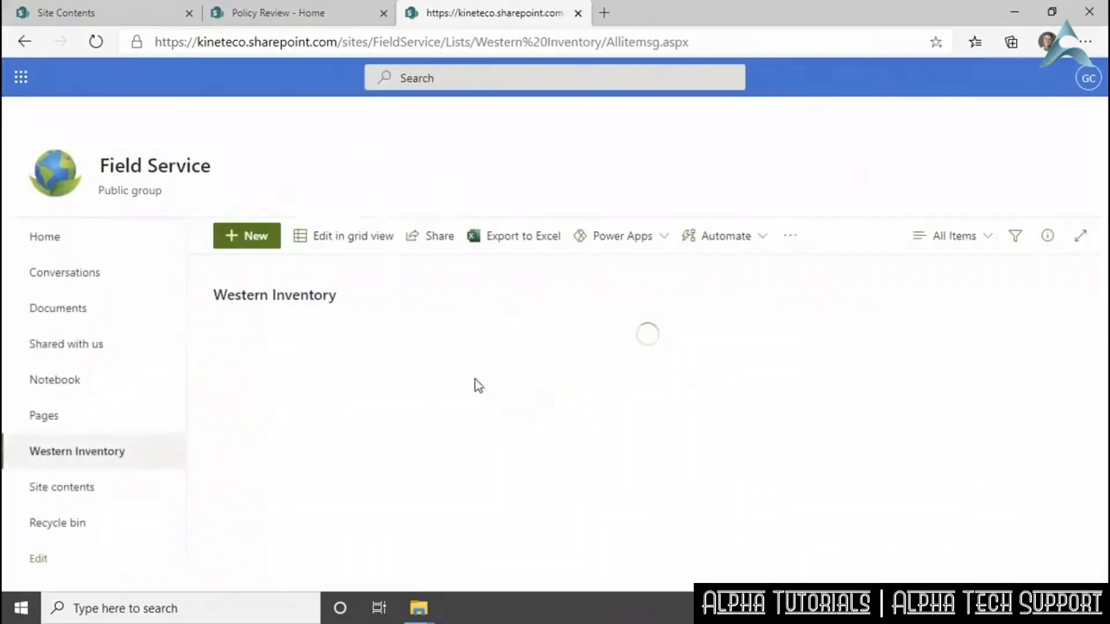
pyautogui.click(96, 42)
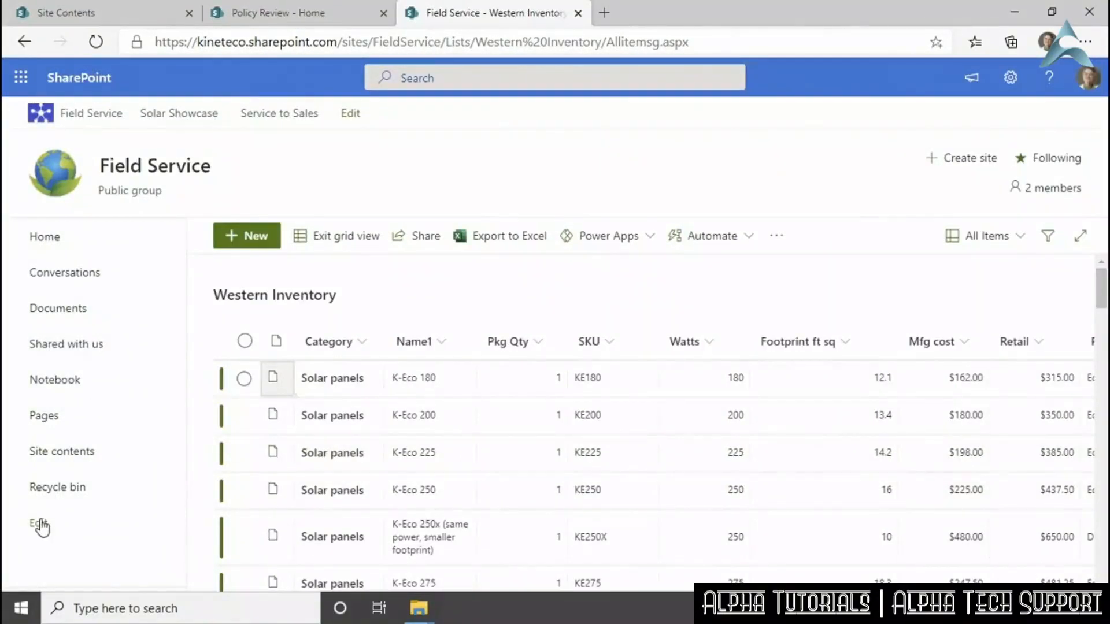
# Copy the Western Inventory list's web address from the browser address bar.
pyautogui.click(715, 42)
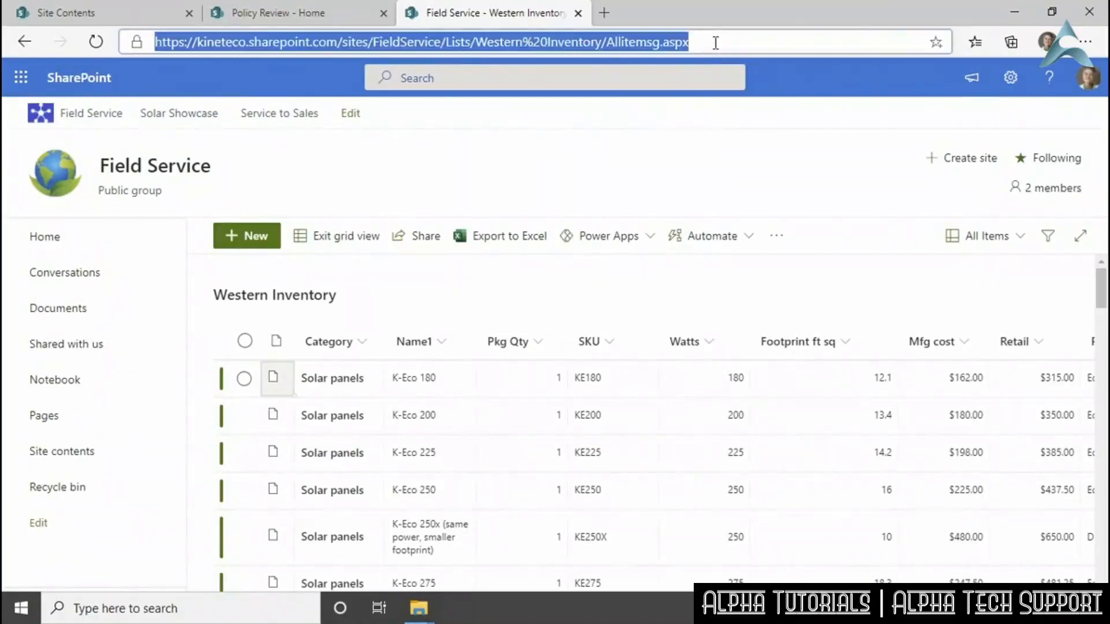
pyautogui.rightClick(639, 44)
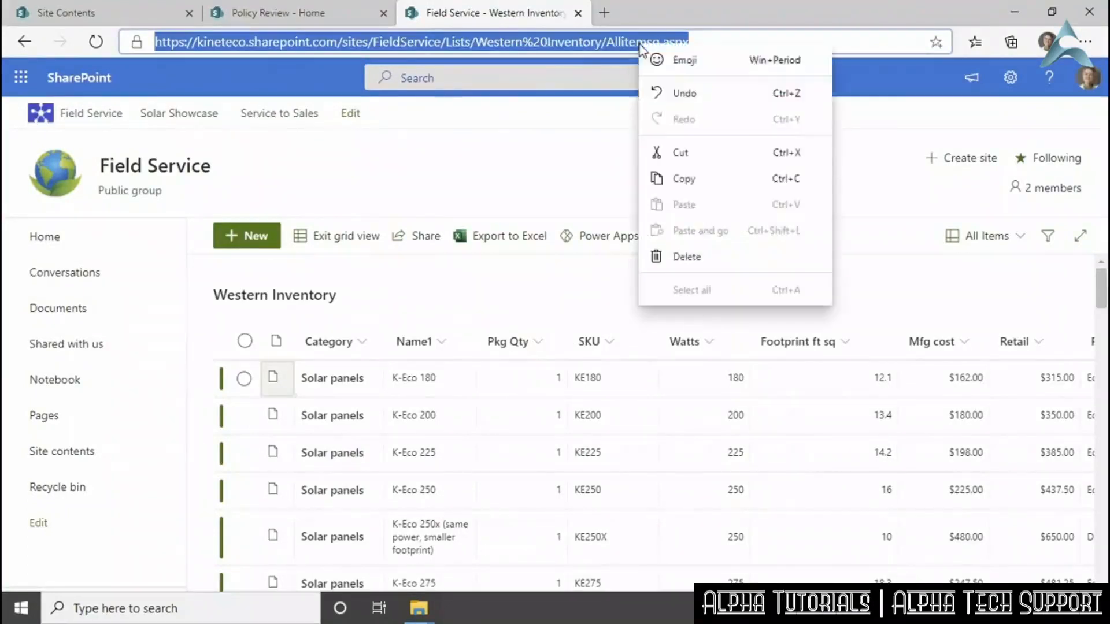
pyautogui.click(714, 180)
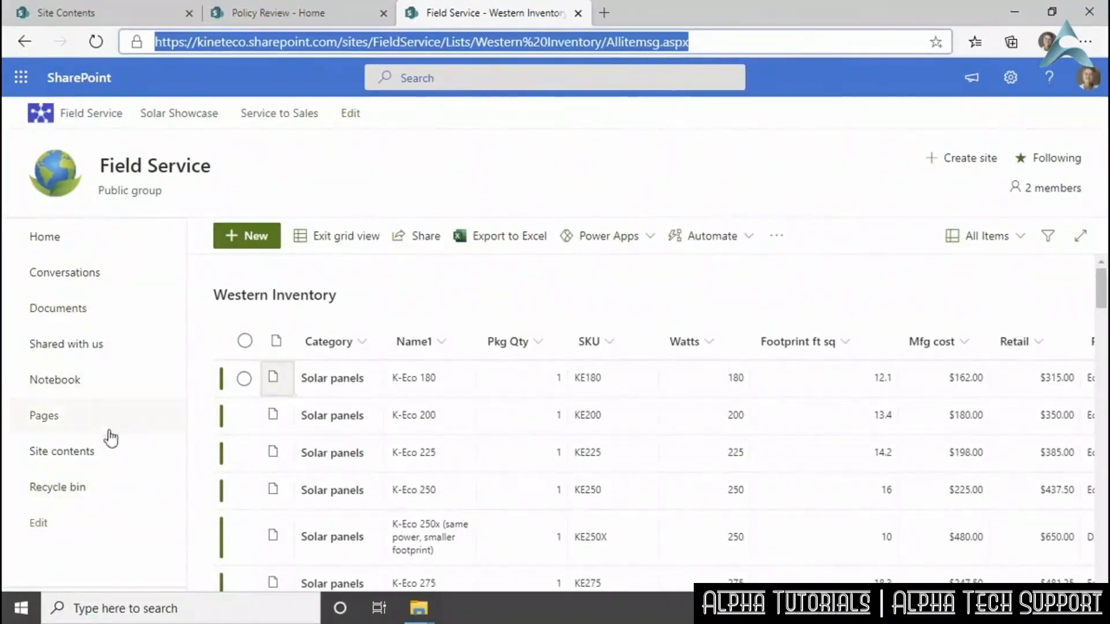
# Add a 'Western Inventory' navigation link below Notebook pointing to the list's URL, and save.
pyautogui.click(43, 527)
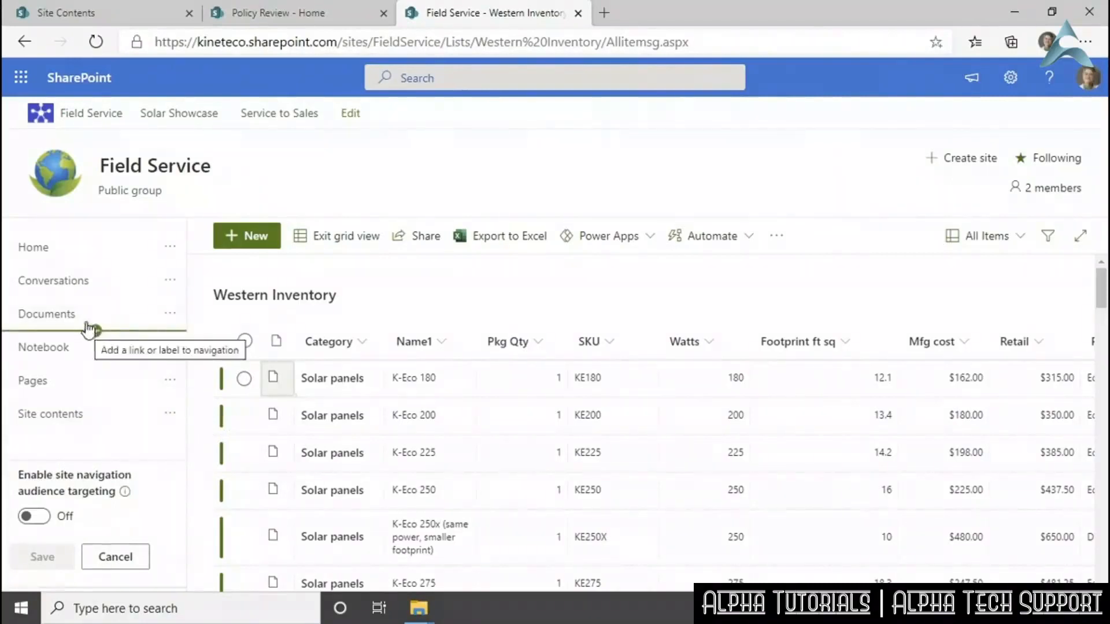
pyautogui.click(95, 364)
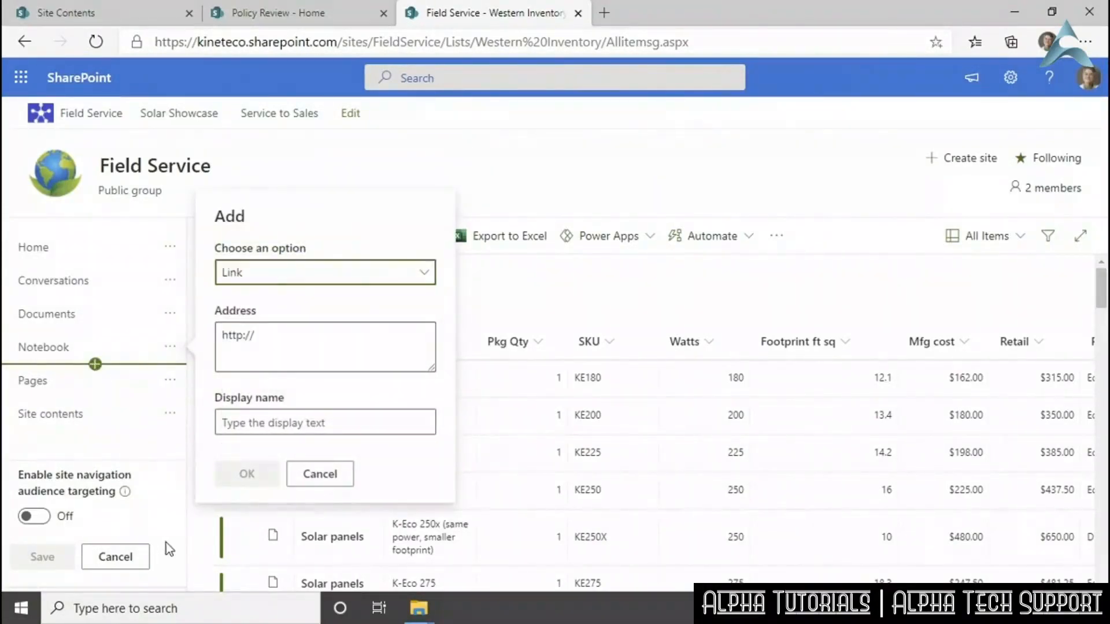
pyautogui.click(272, 347)
pyautogui.hotkey('ctrl', 'a')
pyautogui.hotkey('ctrl', 'v')
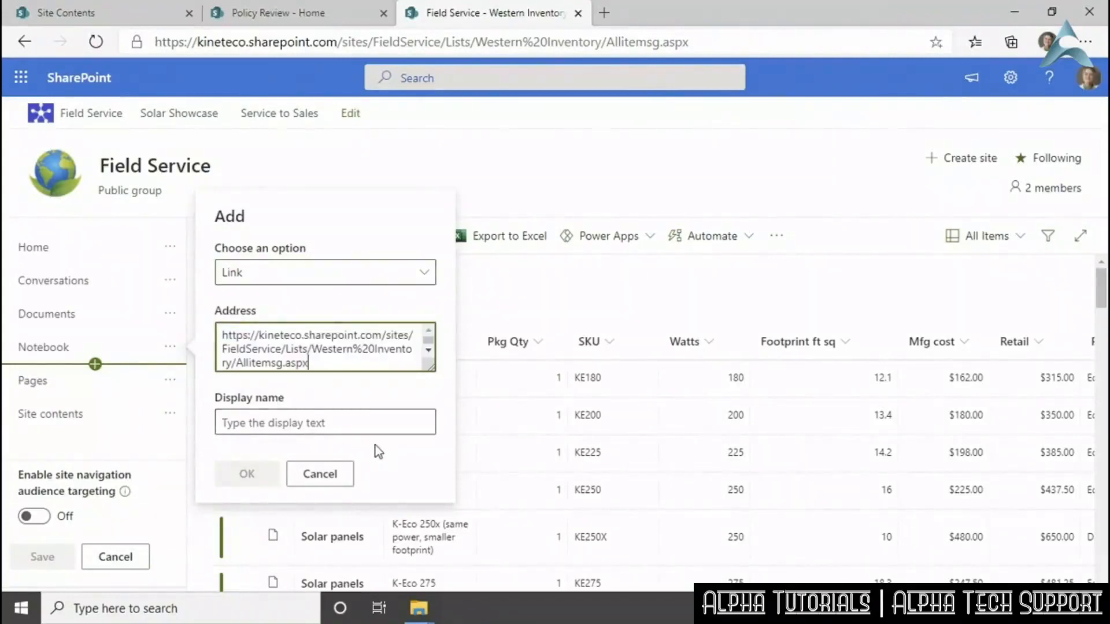
pyautogui.click(360, 423)
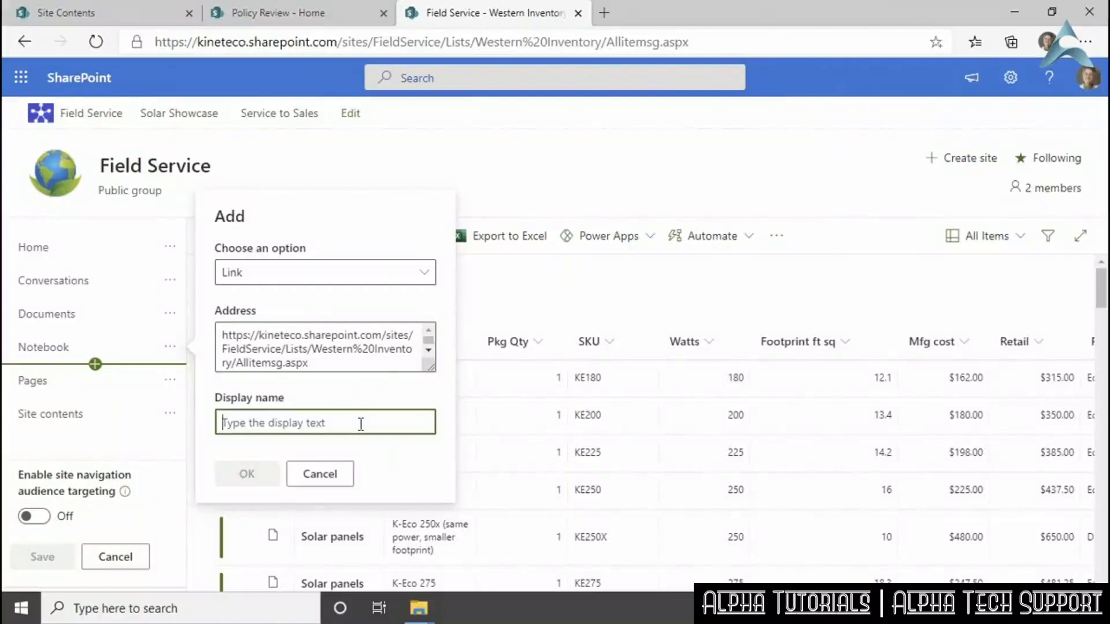
pyautogui.write('Western ')
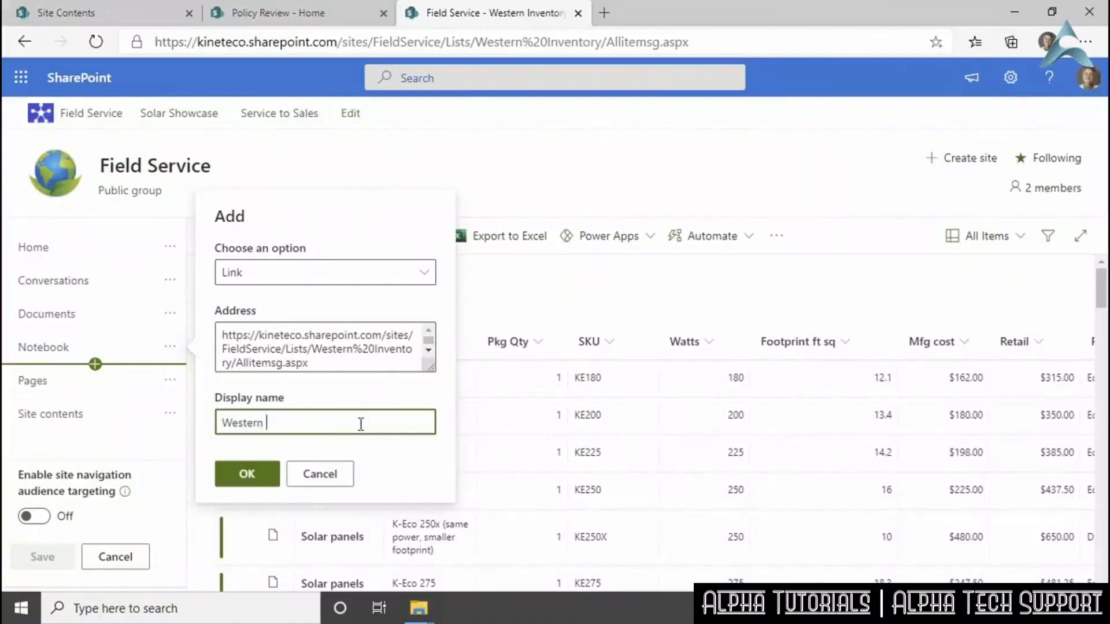
pyautogui.write('Inventory')
pyautogui.click(249, 473)
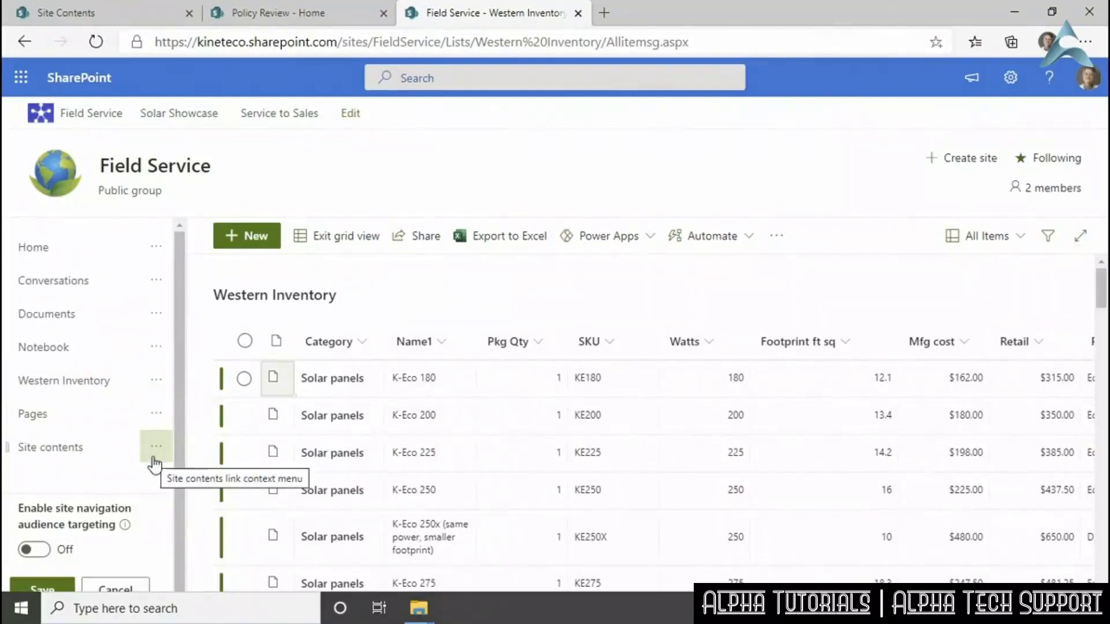
pyautogui.click(64, 591)
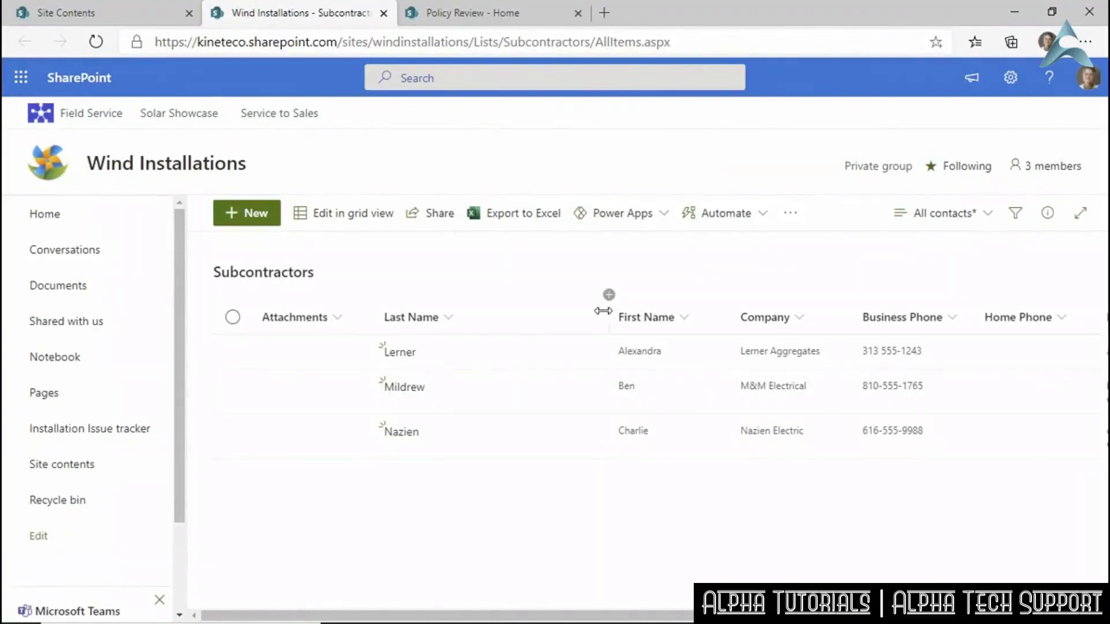
# Narrow the Last Name, First Name and Company columns and scroll right to Email Address.
pyautogui.moveTo(605, 308); pyautogui.dragTo(501, 311)
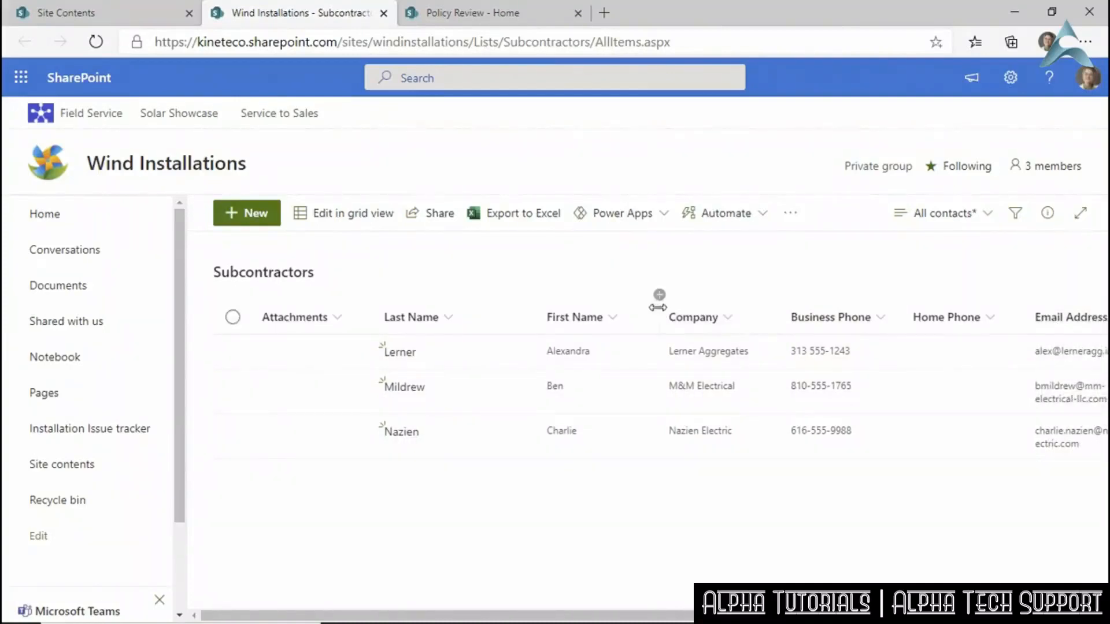
pyautogui.moveTo(657, 306); pyautogui.dragTo(636, 307)
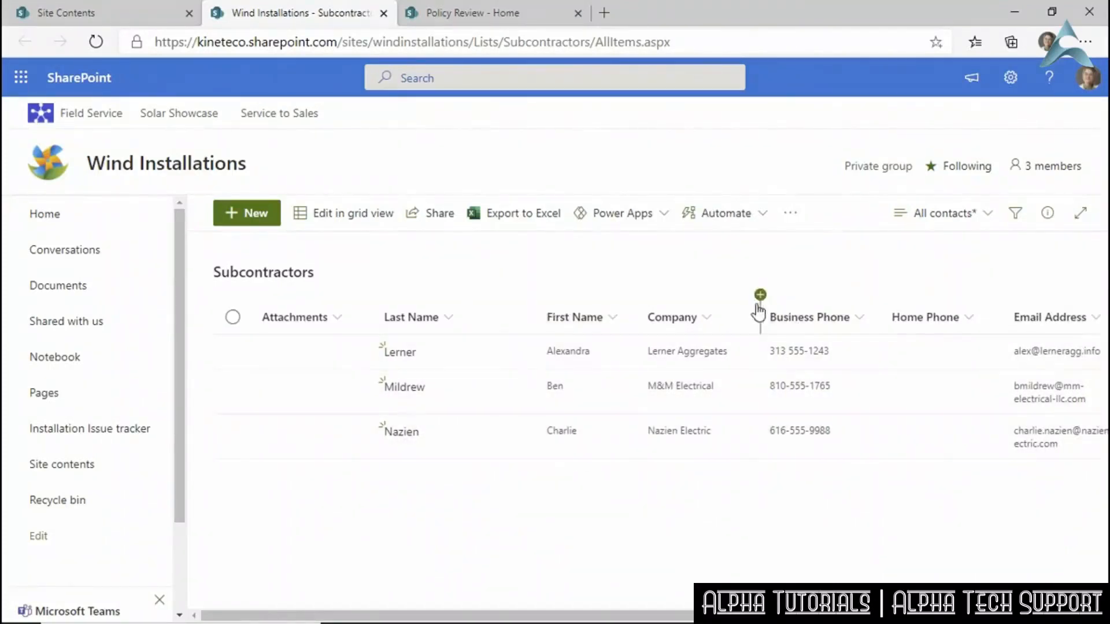
pyautogui.moveTo(760, 314); pyautogui.dragTo(741, 314)
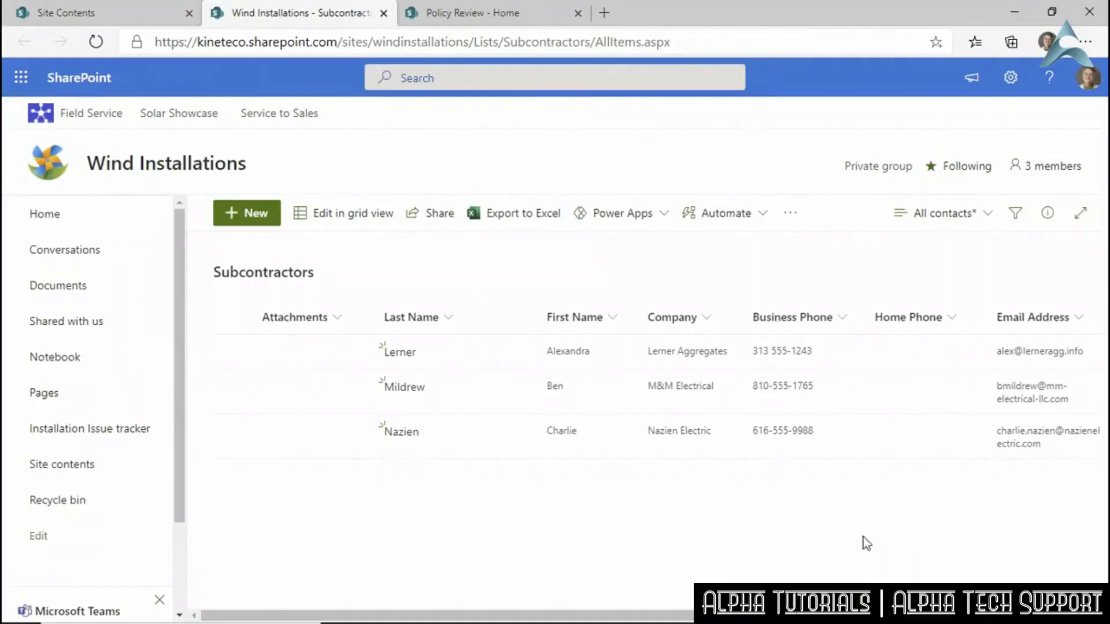
pyautogui.hscroll(4, 648, 462)
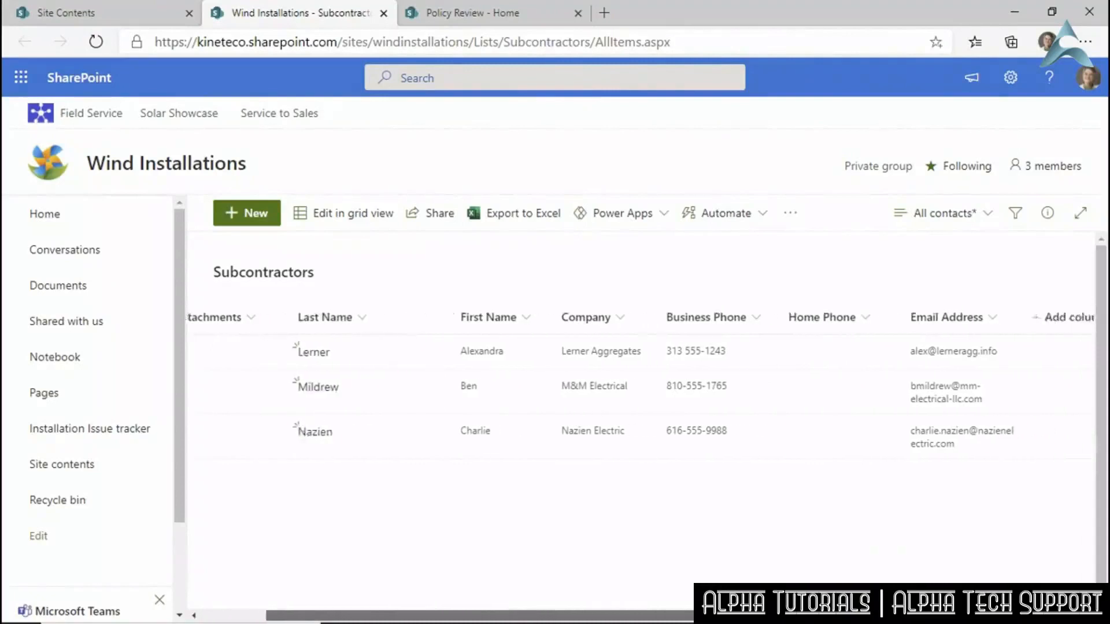
pyautogui.hscroll(1, 751, 498)
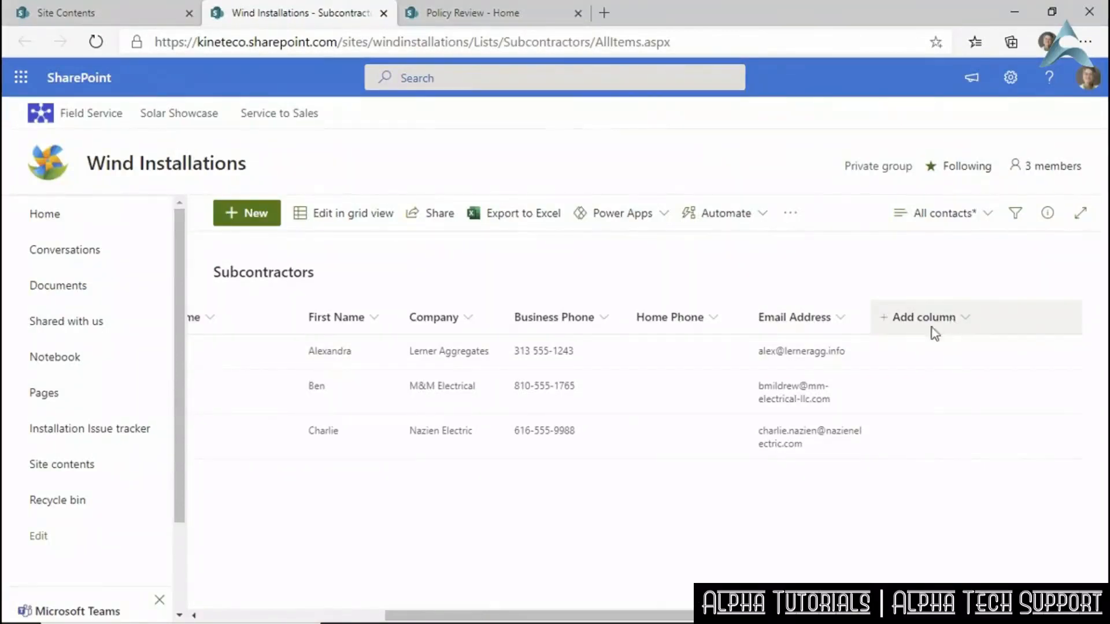
pyautogui.click(1010, 79)
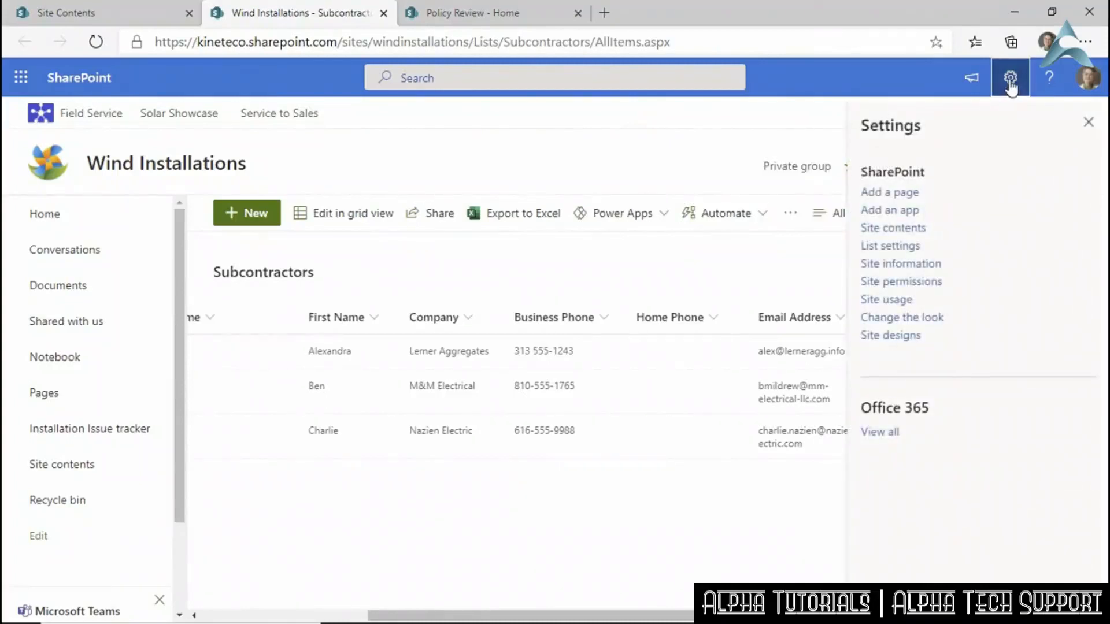
pyautogui.click(890, 246)
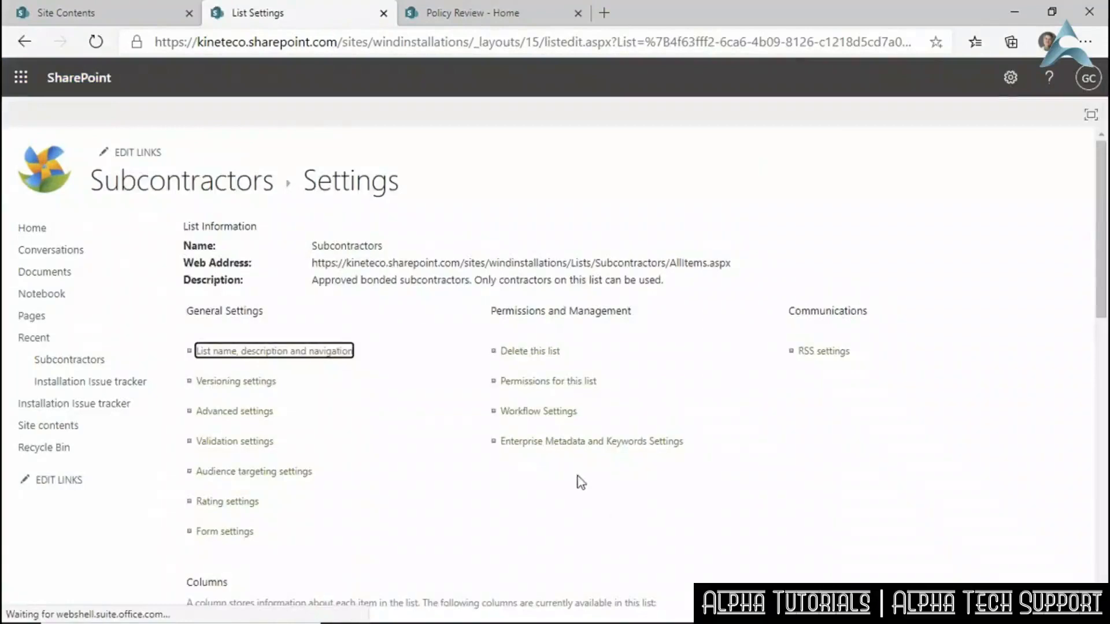
pyautogui.scroll(-12, 569, 472)
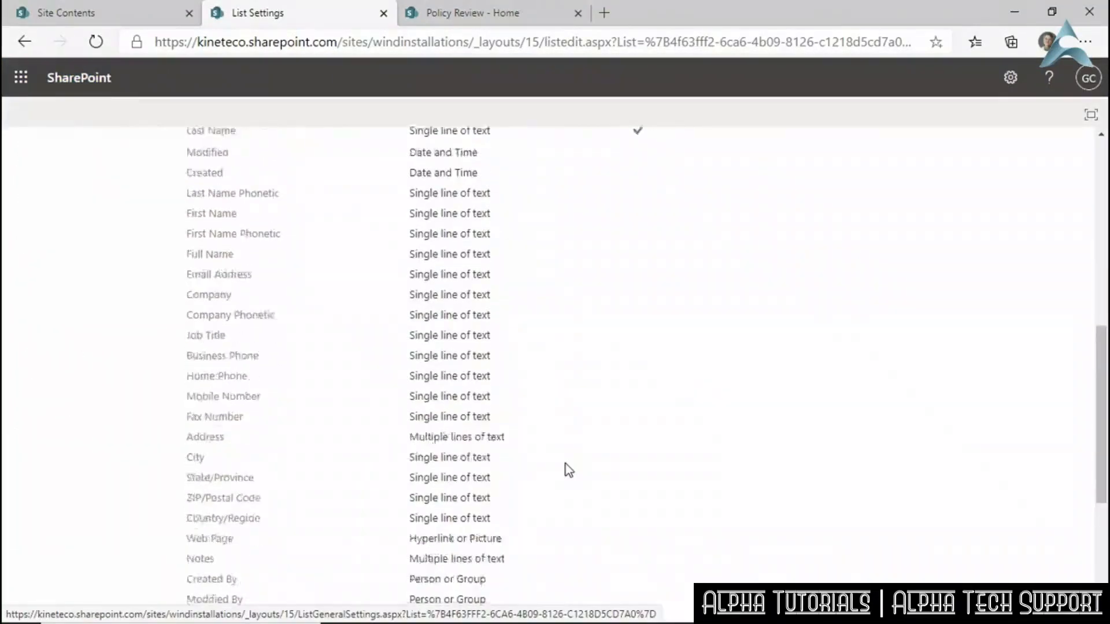
pyautogui.scroll(6, 569, 471)
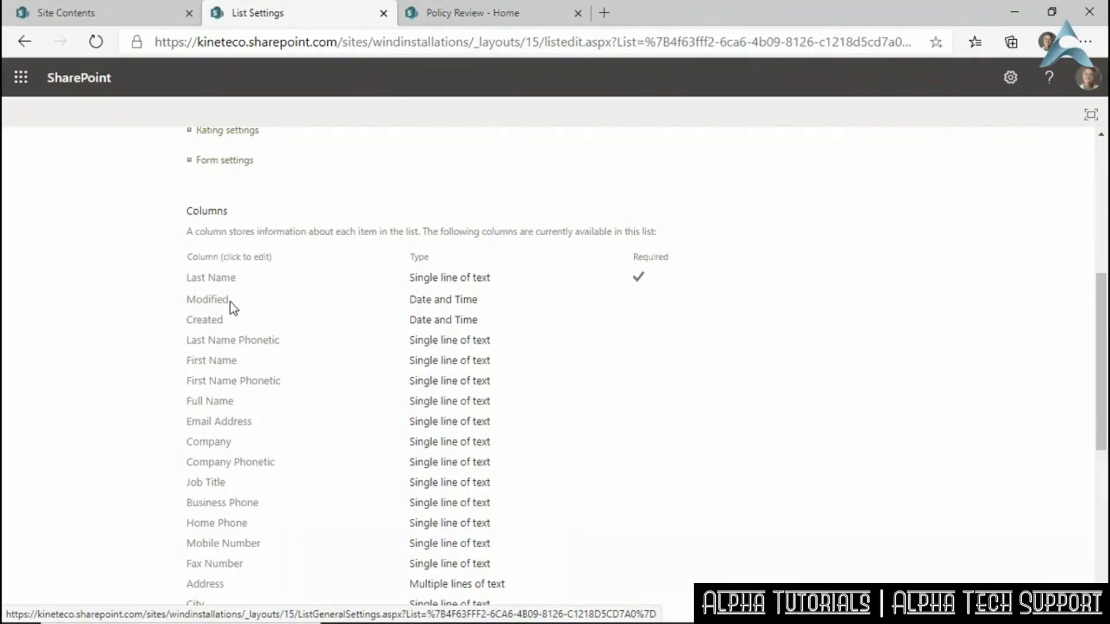
pyautogui.scroll(-6, 317, 453)
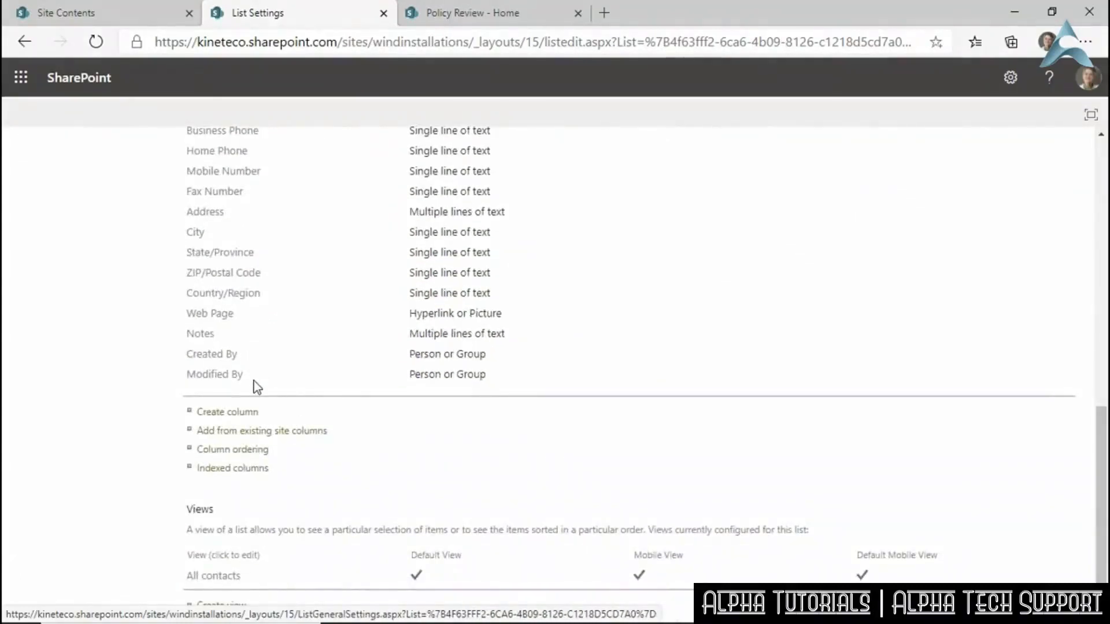
pyautogui.scroll(6, 337, 354)
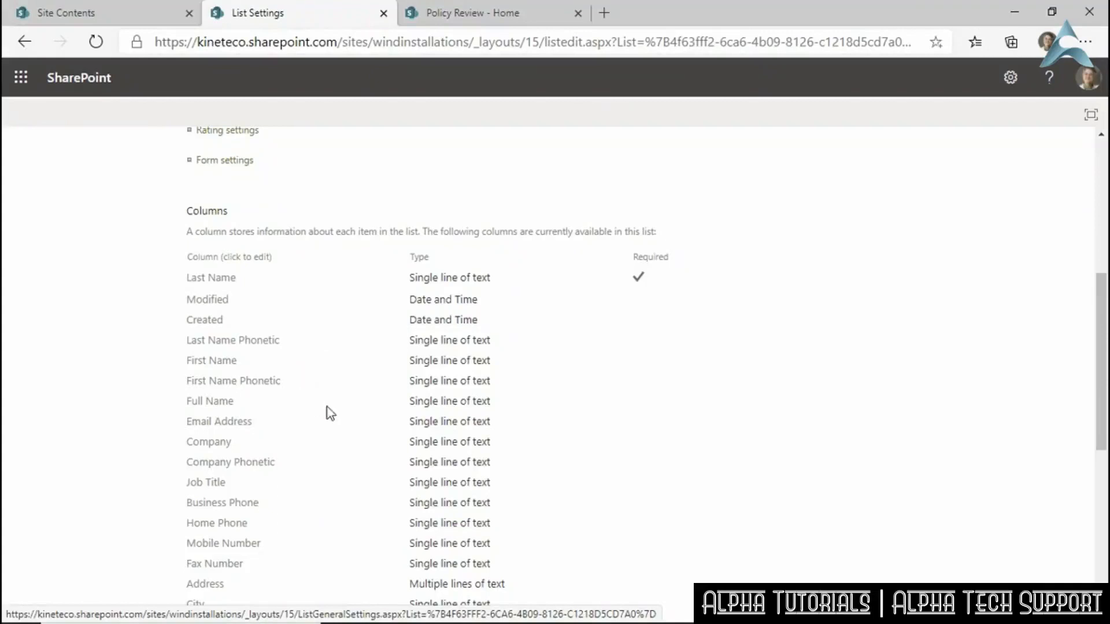
pyautogui.scroll(-2, 324, 414)
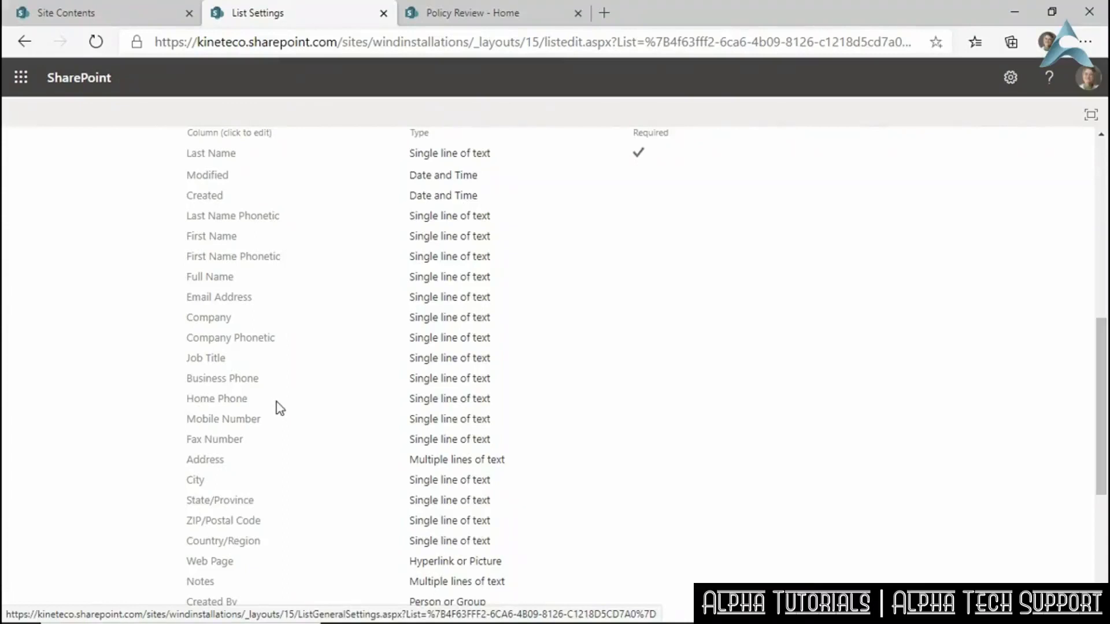
pyautogui.scroll(4, 627, 271)
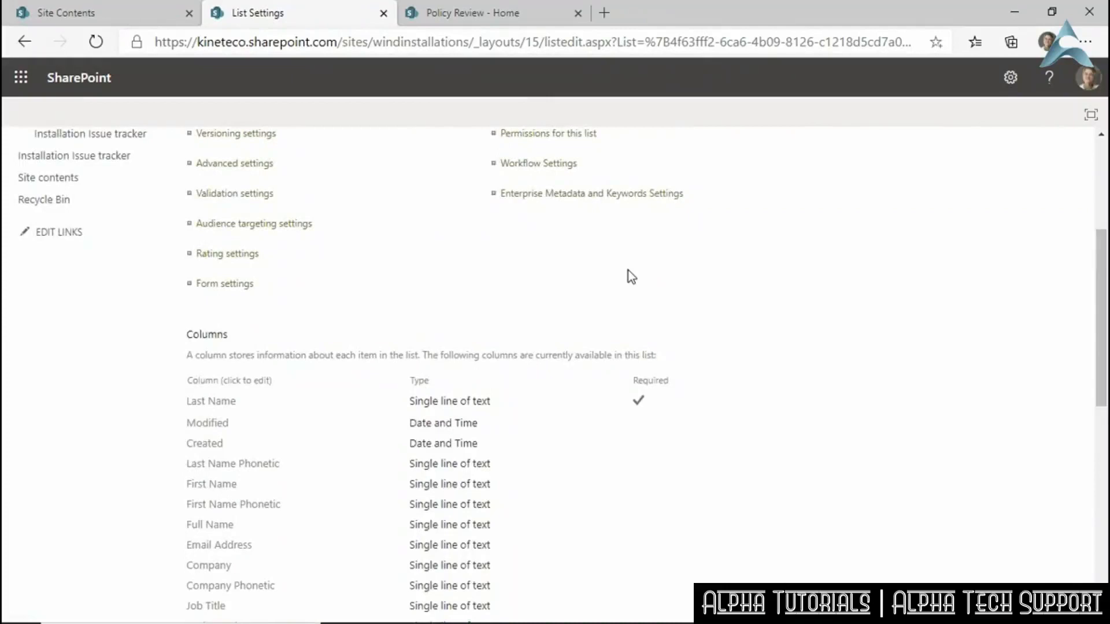
pyautogui.scroll(2, 629, 270)
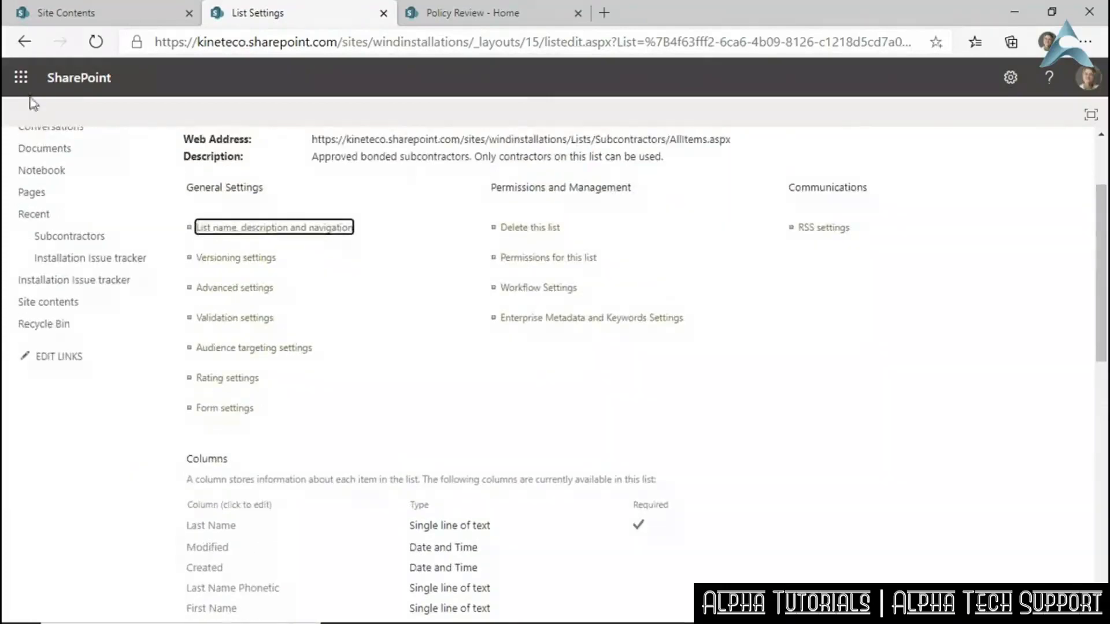
pyautogui.click(24, 41)
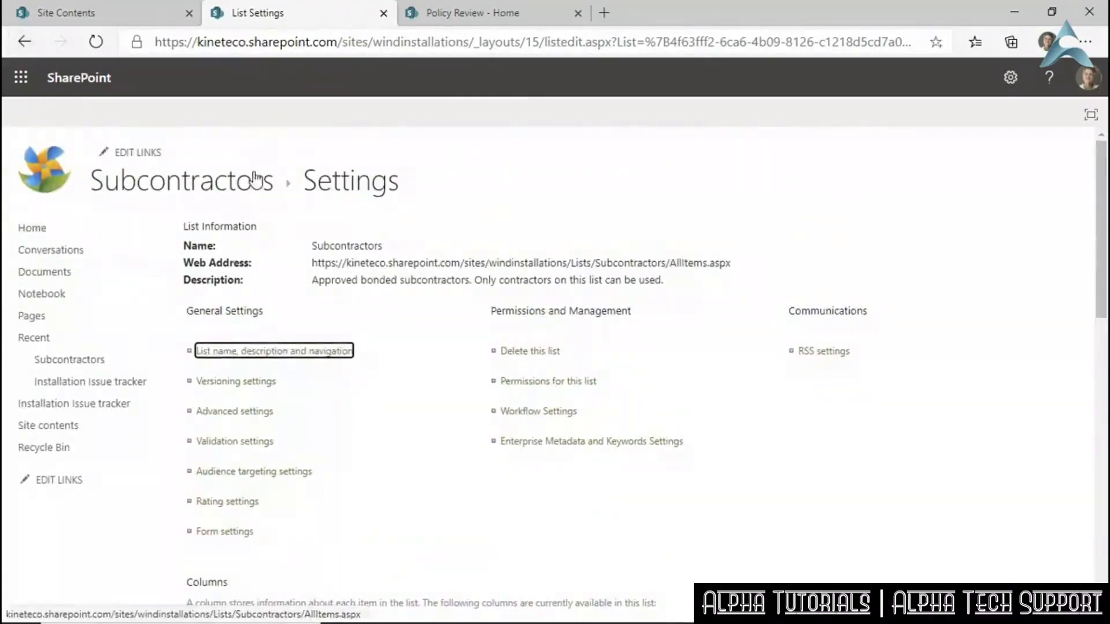
pyautogui.click(271, 184)
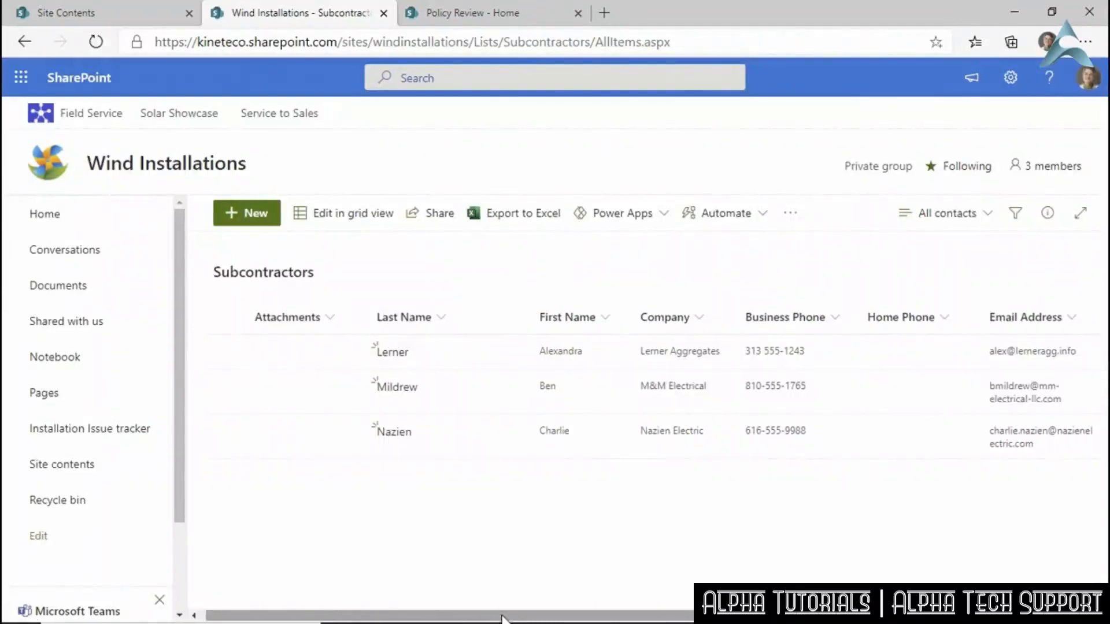
# Look over the Show/hide columns panel without changes, then reopen the Add column choices.
pyautogui.moveTo(500, 617); pyautogui.dragTo(690, 604)
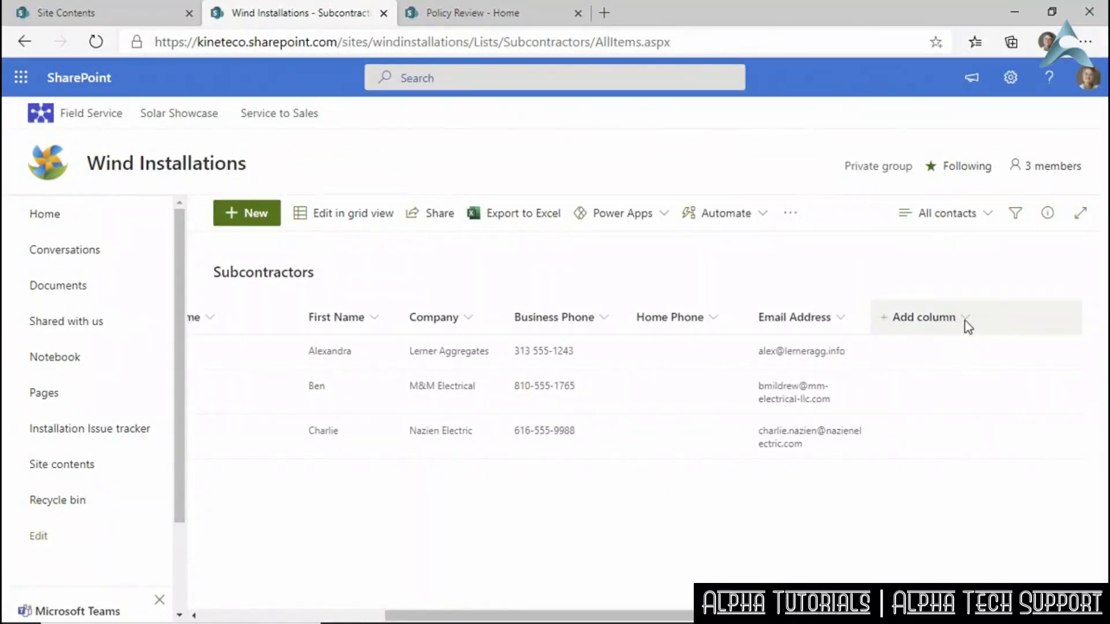
pyautogui.click(937, 317)
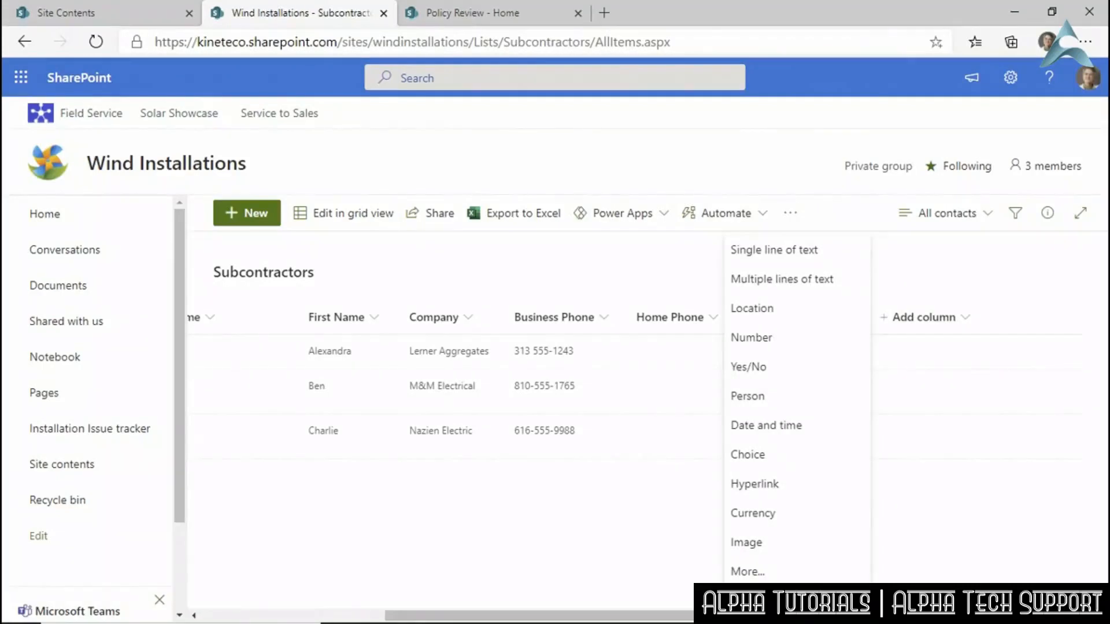
pyautogui.click(765, 601)
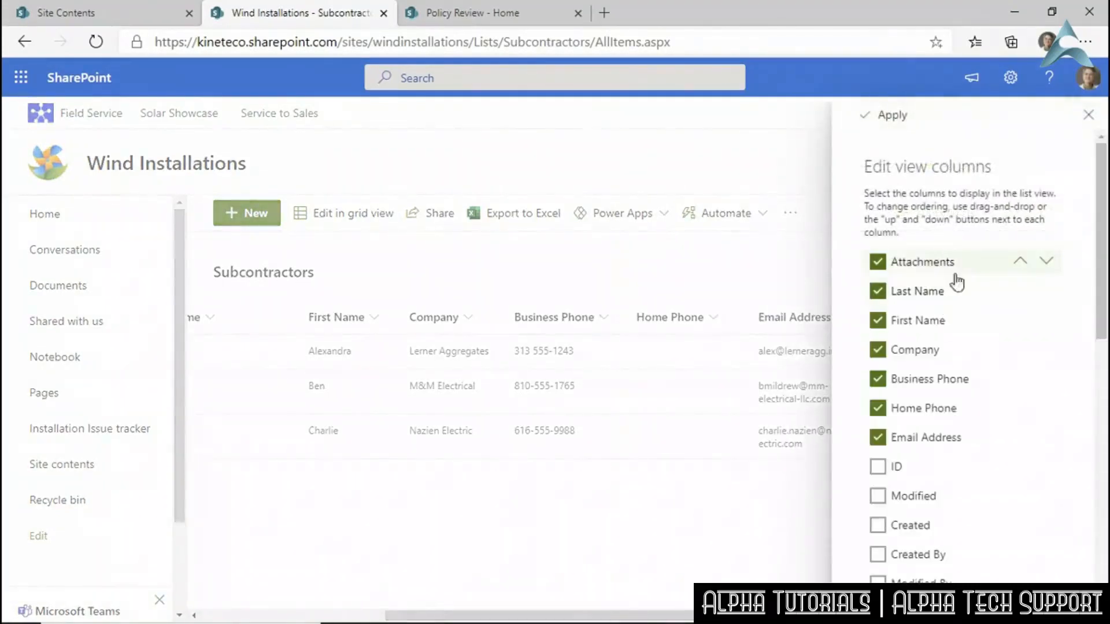
pyautogui.moveTo(1104, 263); pyautogui.dragTo(1105, 531)
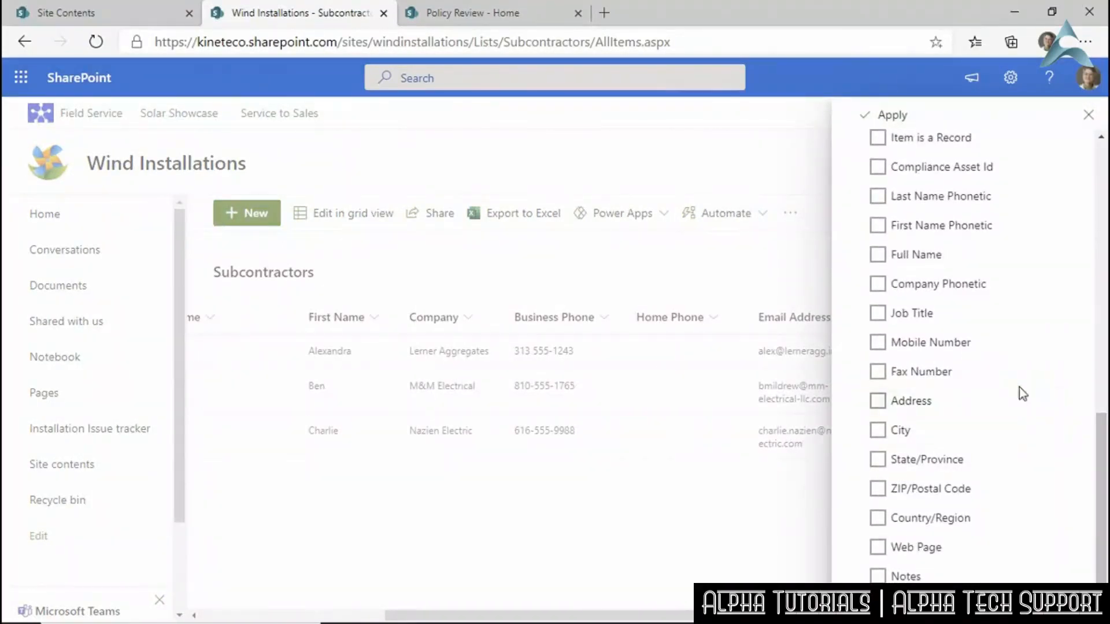
pyautogui.click(1089, 118)
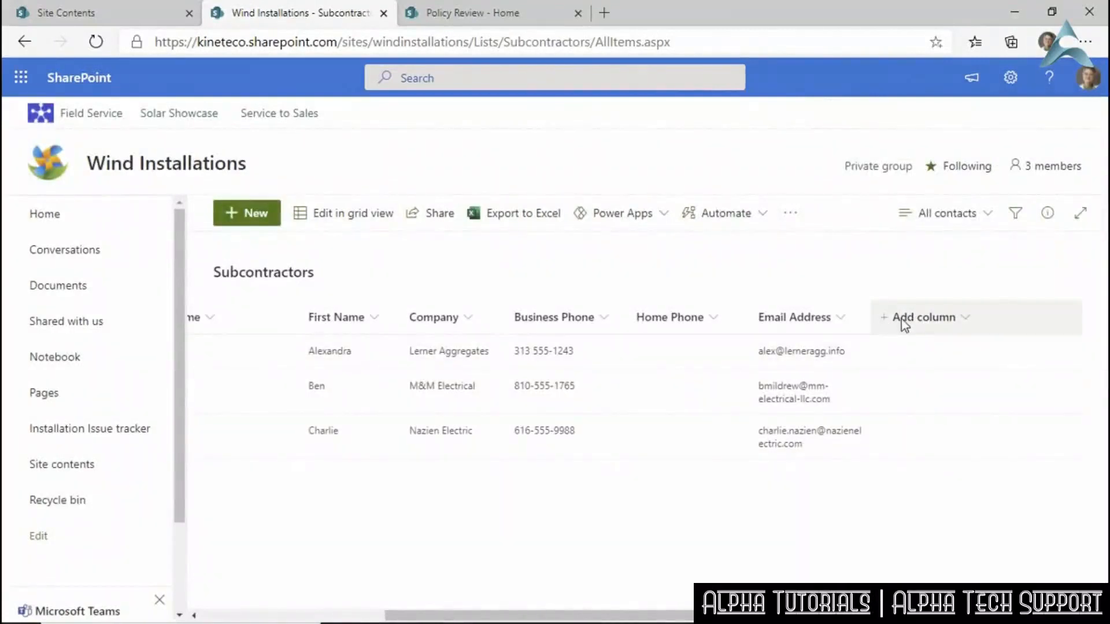
pyautogui.click(968, 321)
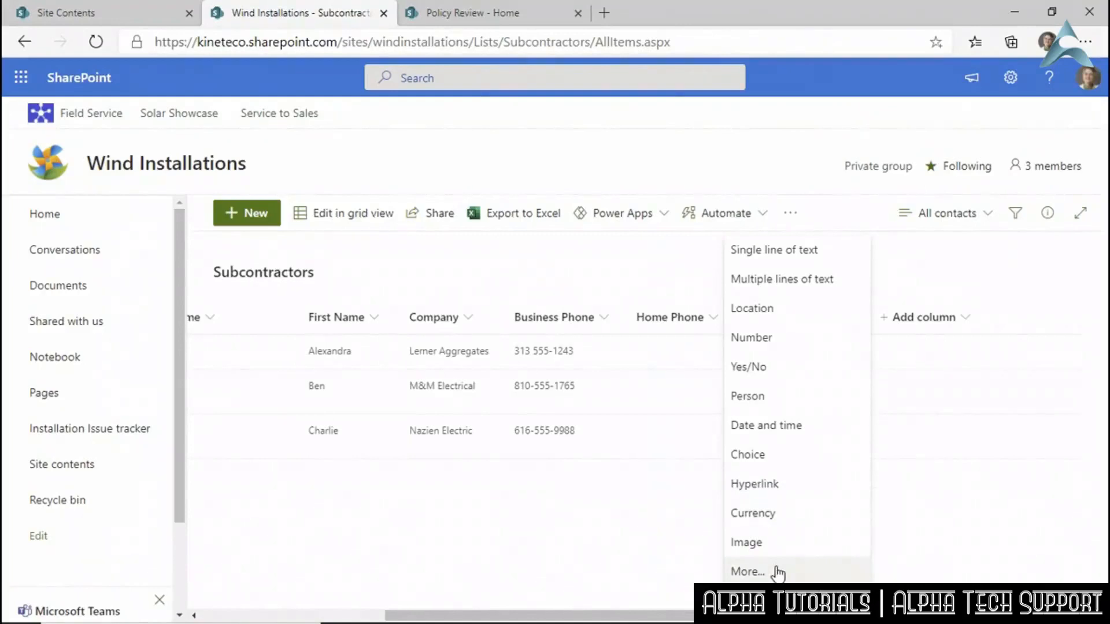
# Pick Date and time as the type for the new Subcontractors column.
pyautogui.click(759, 431)
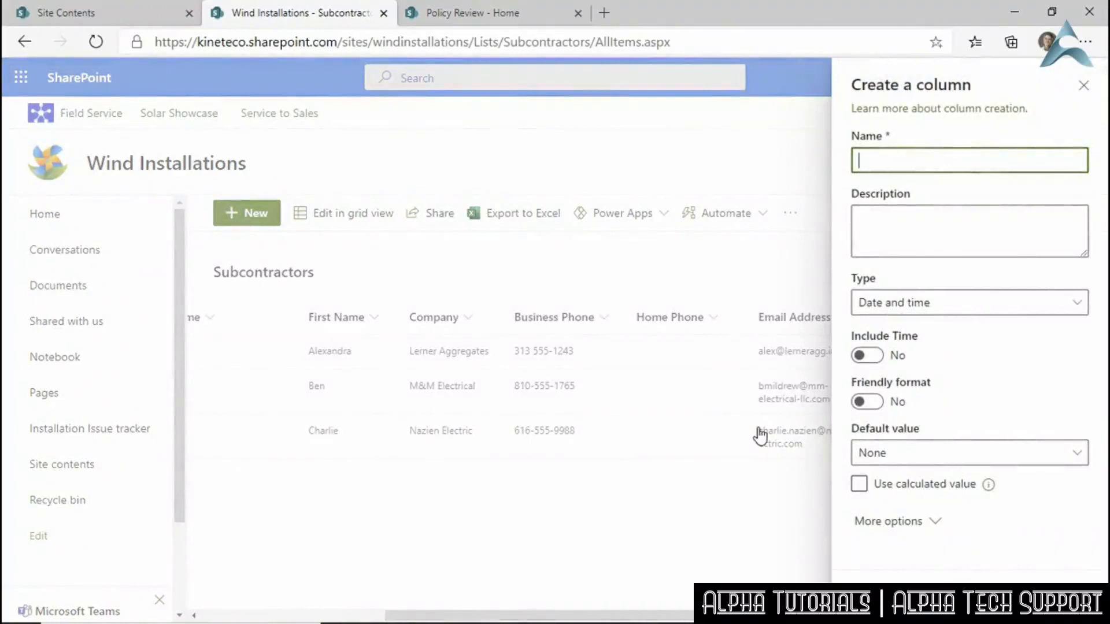
# Name the new column 'Bond Date' with the description 'Date on latest proof of bond'.
pyautogui.write('BonD')
pyautogui.press('BackSpace')
pyautogui.write('d Date')
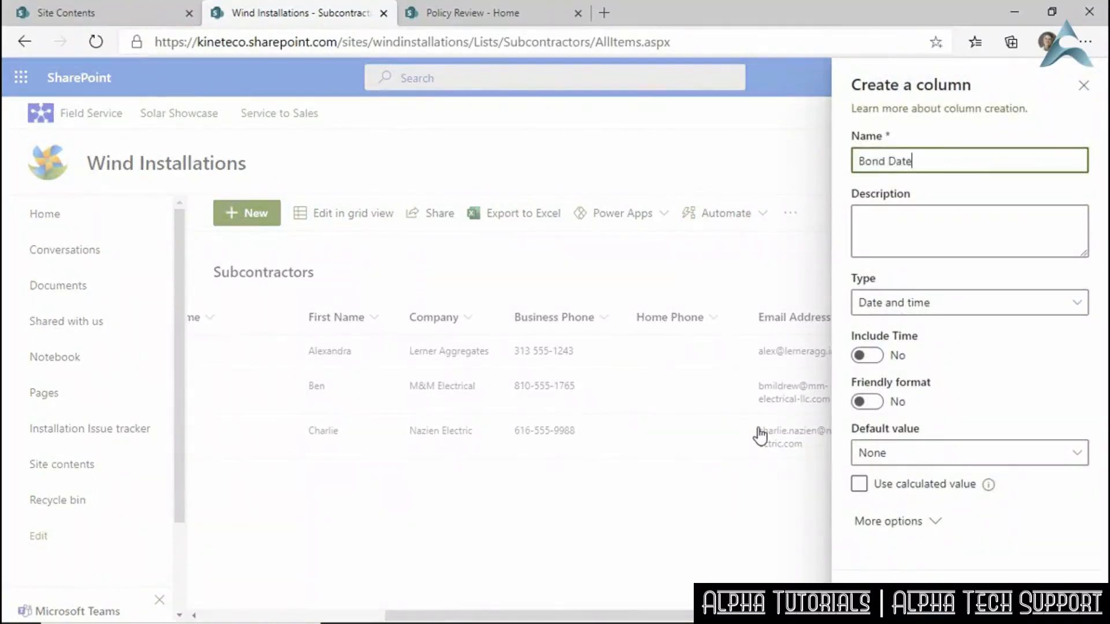
pyautogui.press('Tab')
pyautogui.write('Lates')
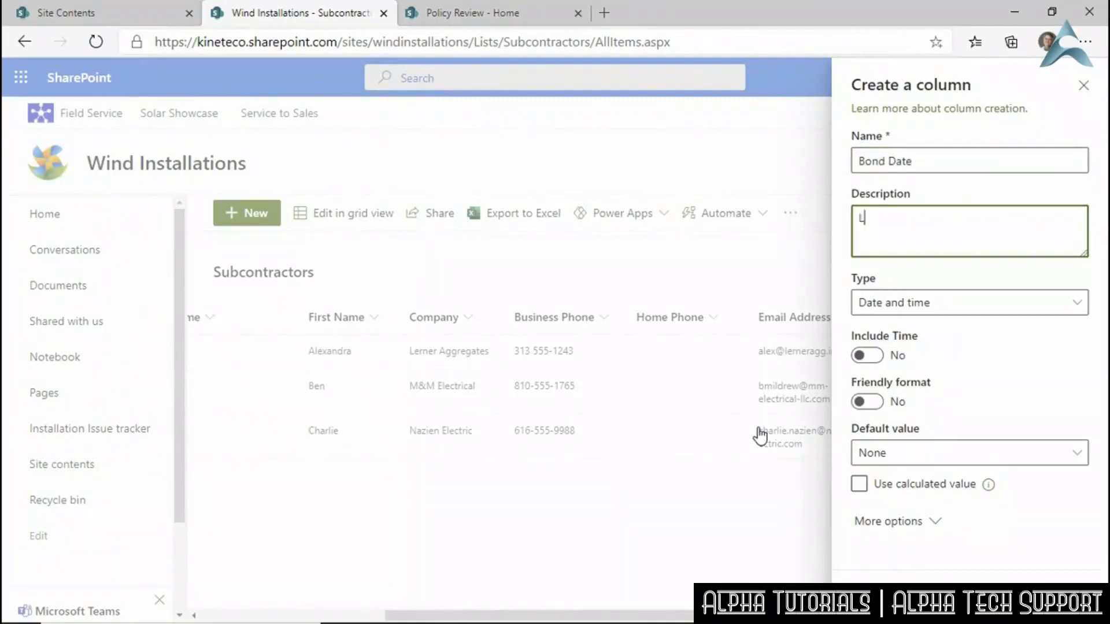
pyautogui.press('BackSpace')
pyautogui.press('BackSpace')
pyautogui.press('BackSpace')
pyautogui.press('BackSpace')
pyautogui.press('BackSpace')
pyautogui.write('Date on latest bond')
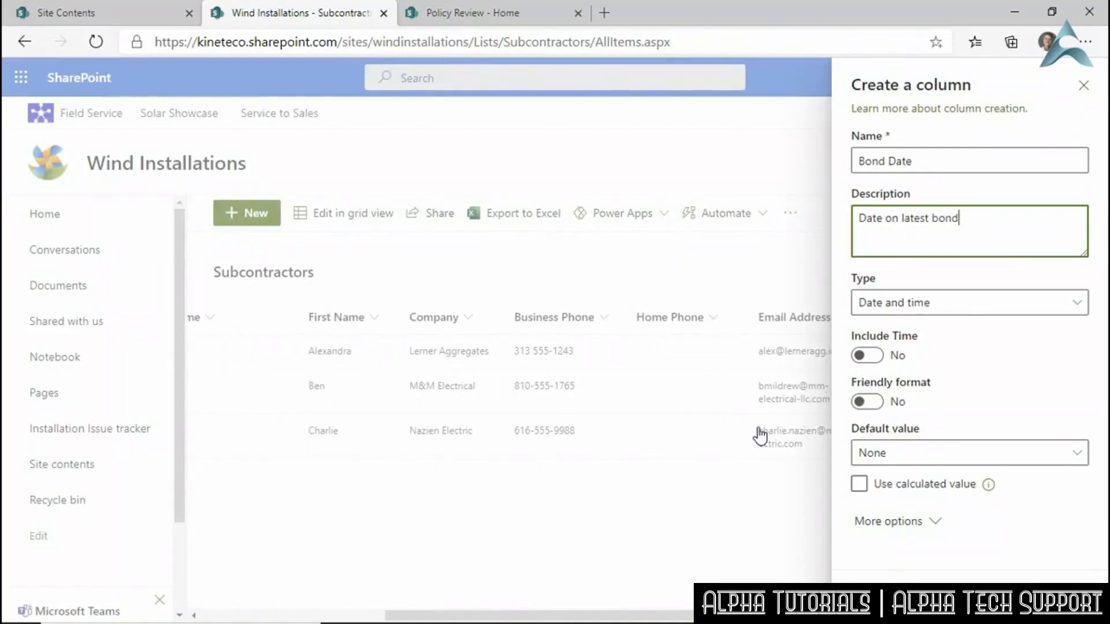
pyautogui.press('BackSpace')
pyautogui.press('BackSpace')
pyautogui.press('BackSpace')
pyautogui.press('BackSpace')
pyautogui.write('proof of bond')
# Keep the Date and time type, with time and friendly format off and no default value.
pyautogui.click(895, 302)
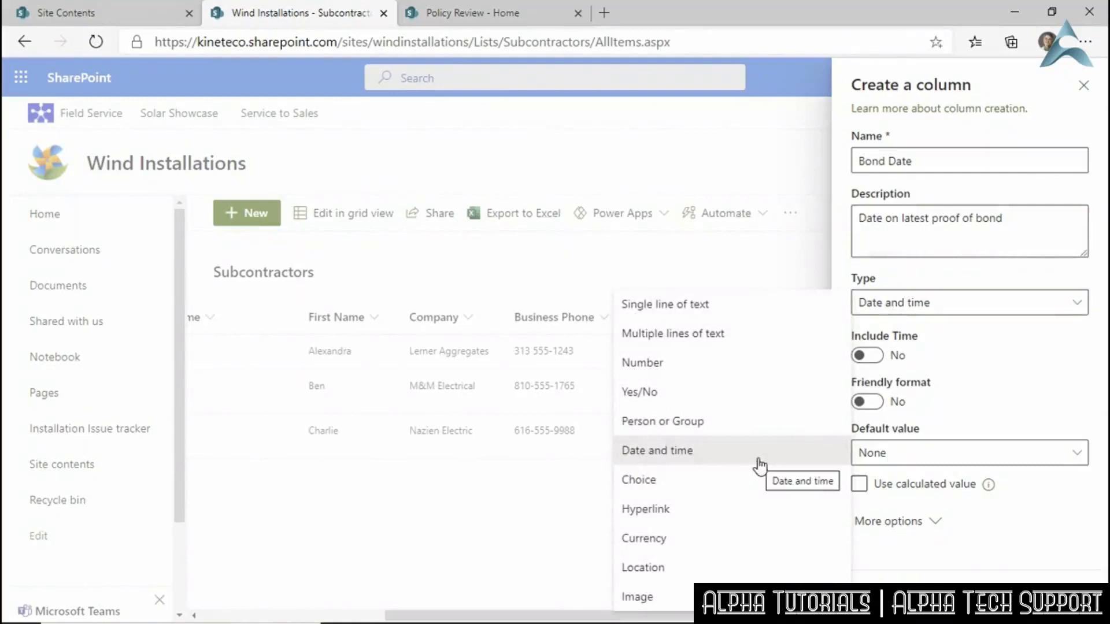
pyautogui.click(962, 312)
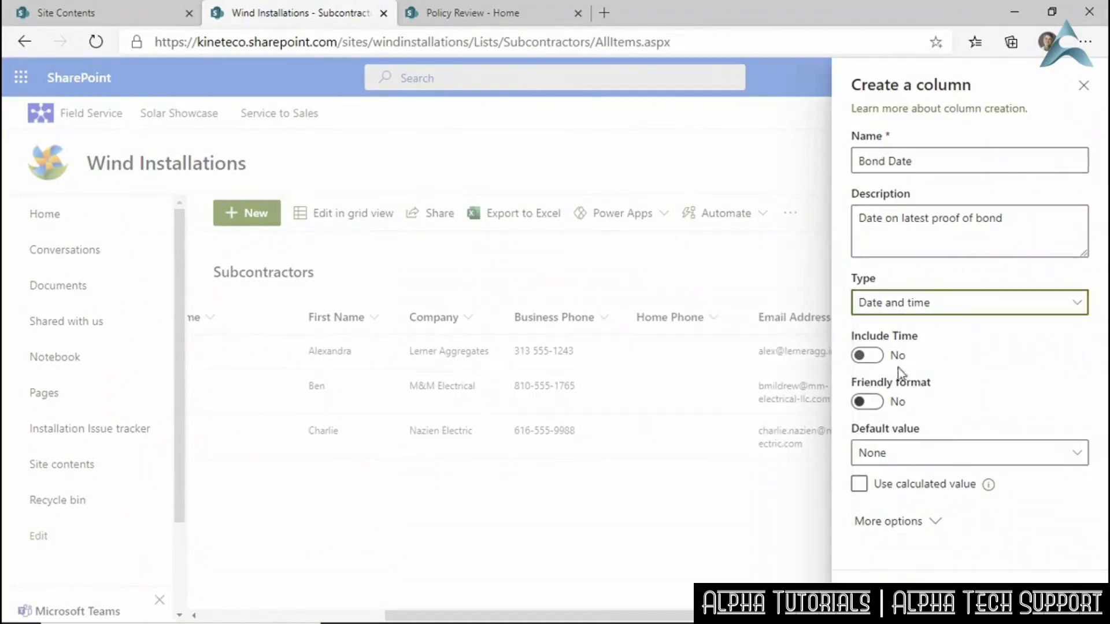
pyautogui.click(872, 358)
pyautogui.click(874, 359)
pyautogui.click(880, 403)
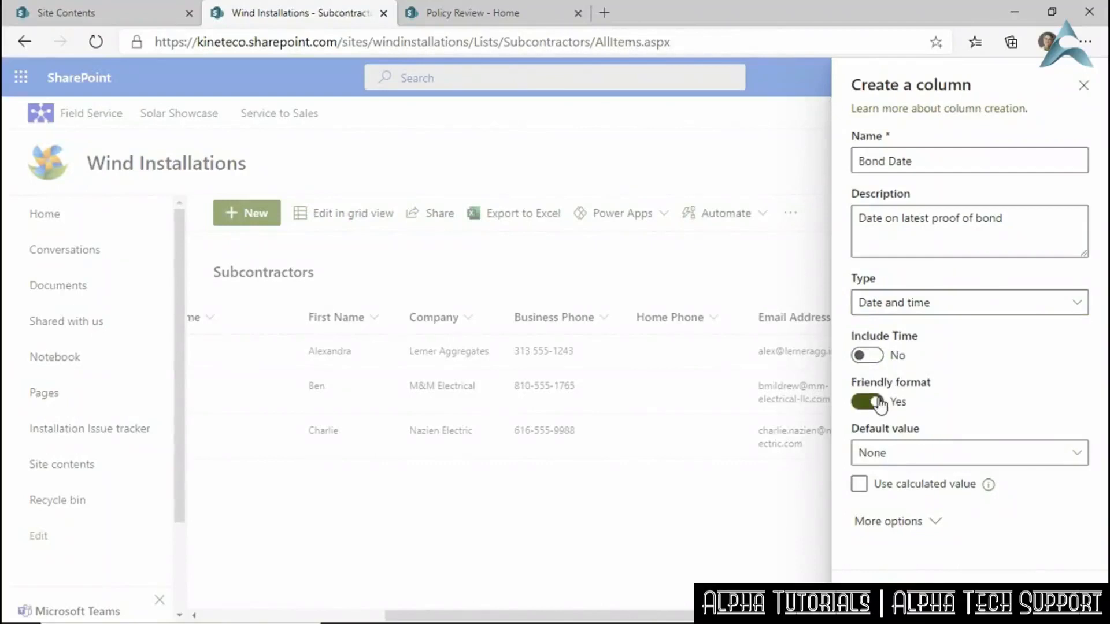
pyautogui.click(881, 403)
pyautogui.click(909, 456)
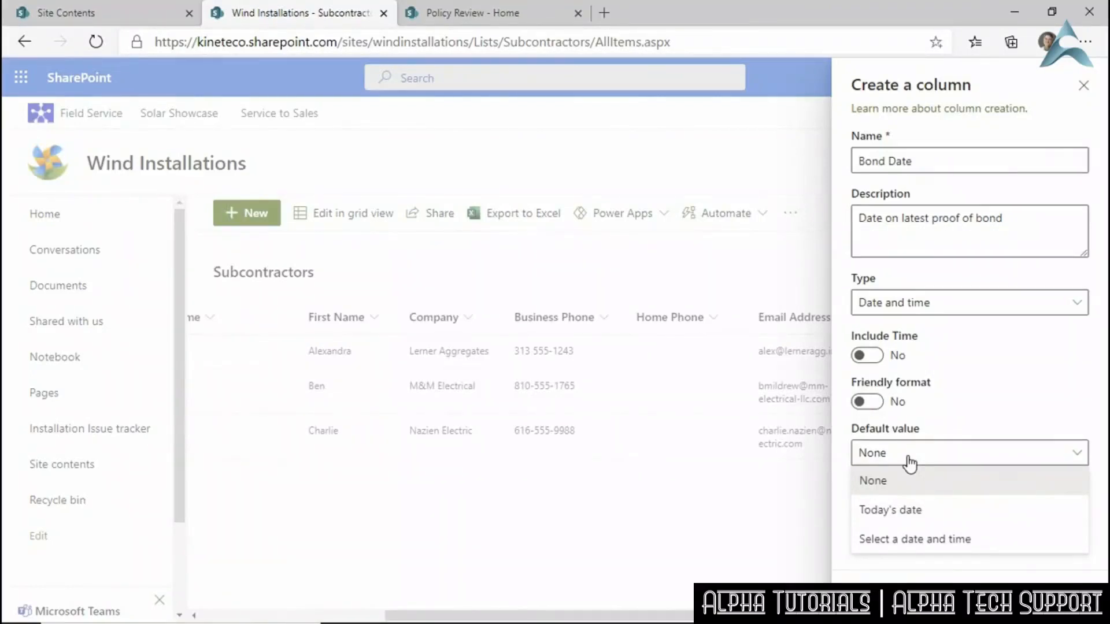
pyautogui.click(919, 457)
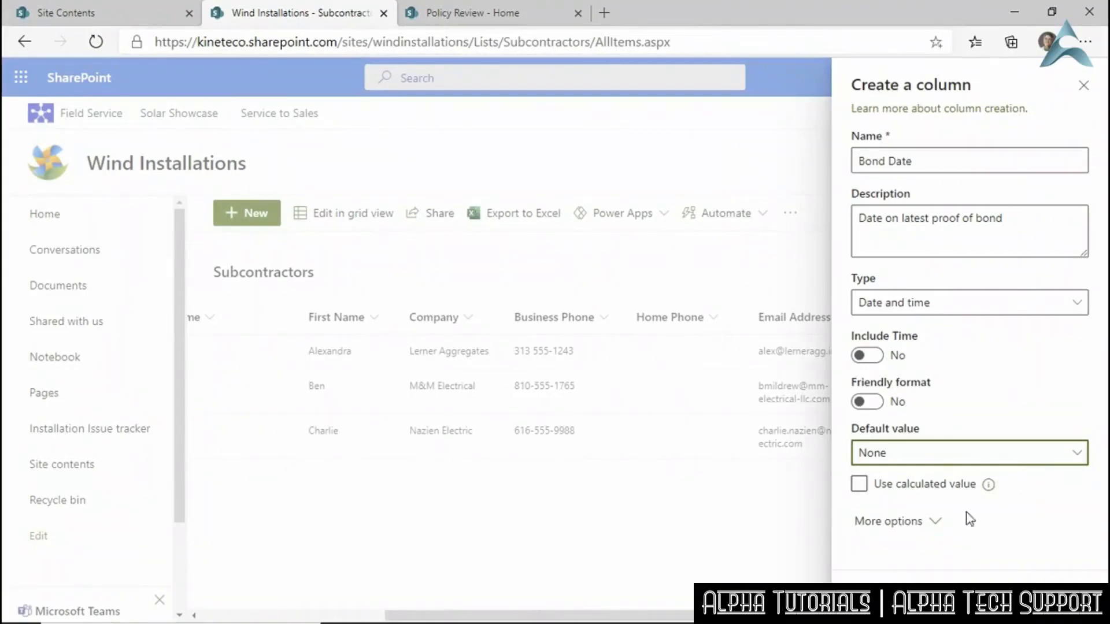
# Under More options, toggle the required setting, leave unique values off, and save the column.
pyautogui.click(937, 521)
pyautogui.scroll(-3, 985, 485)
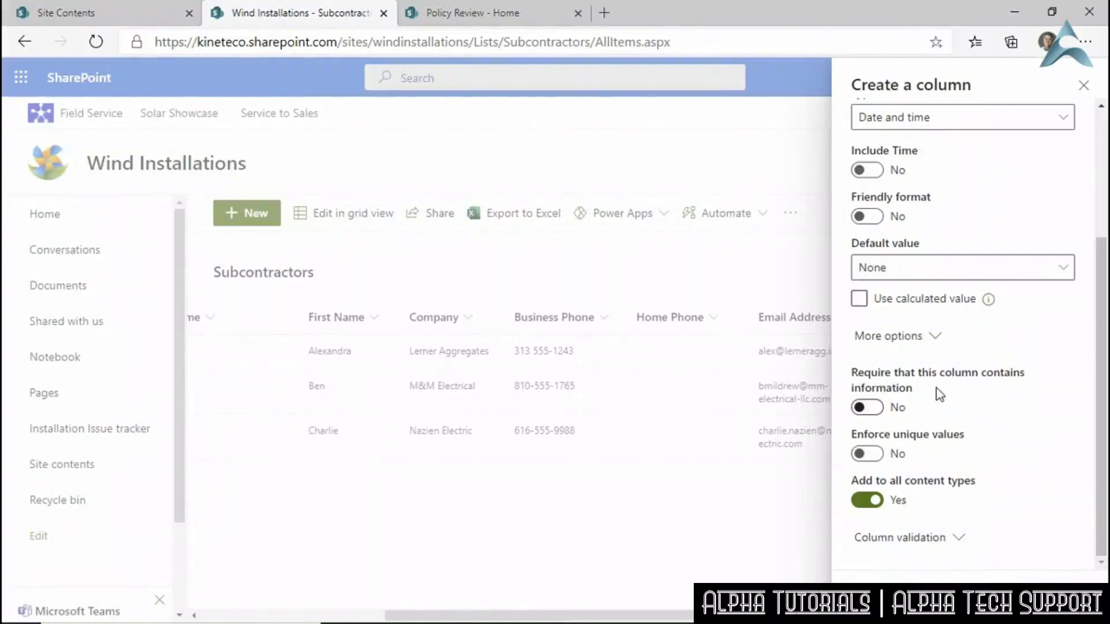
pyautogui.click(870, 410)
pyautogui.click(879, 456)
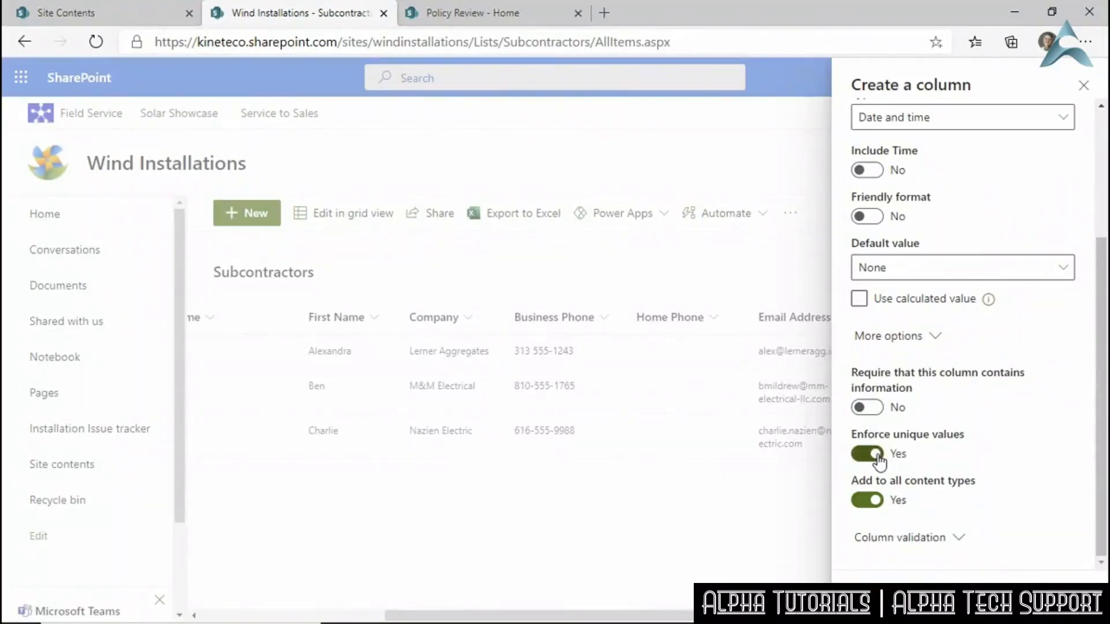
pyautogui.click(879, 456)
pyautogui.scroll(2, 1039, 484)
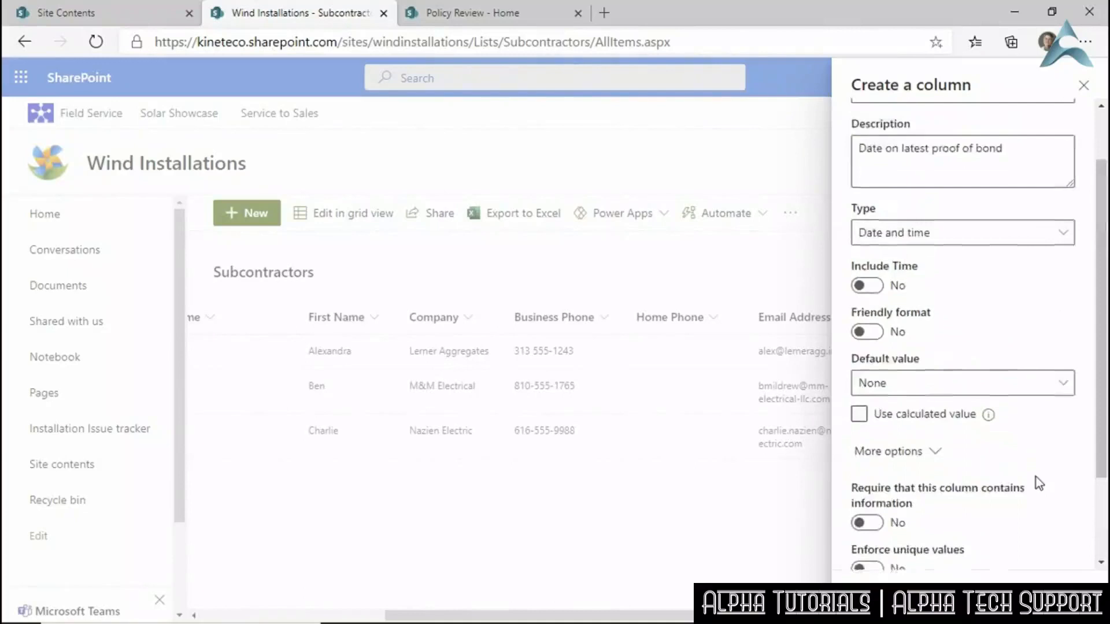
pyautogui.scroll(2, 1036, 478)
pyautogui.scroll(-2, 1037, 478)
pyautogui.scroll(-1, 1039, 483)
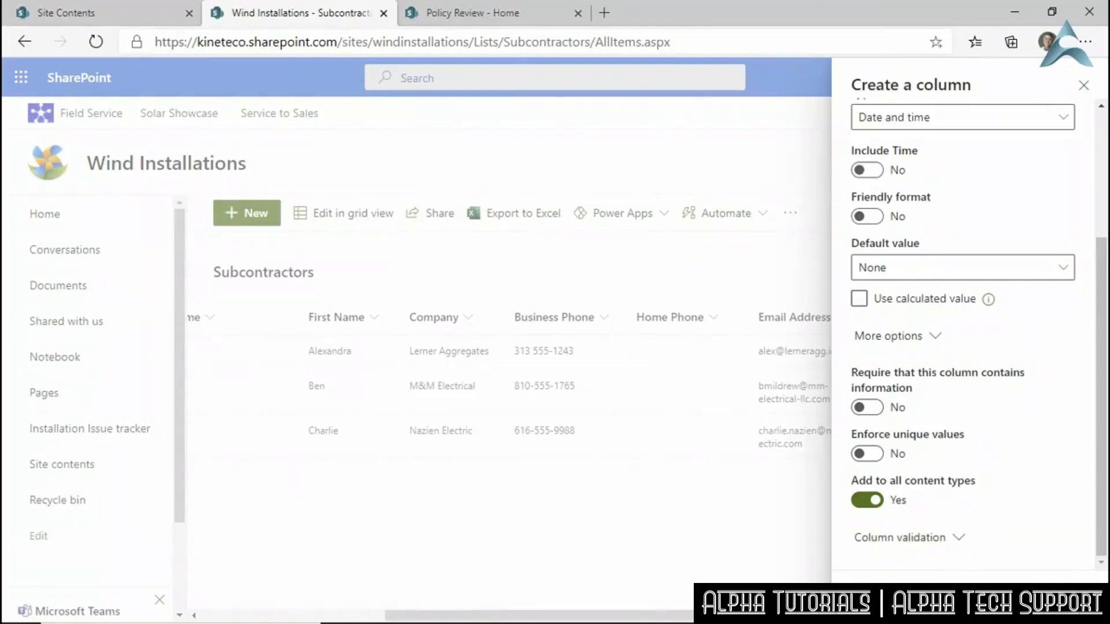
pyautogui.click(880, 602)
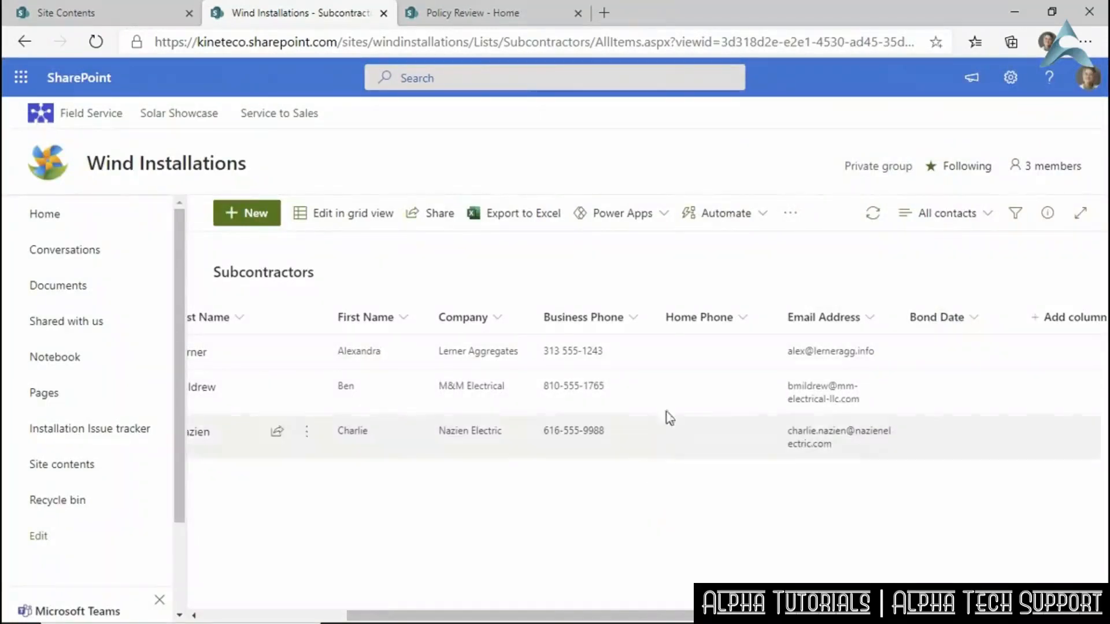
# Hide the Attachments column from the view, then bring up Home Phone's column settings menu.
pyautogui.moveTo(460, 615); pyautogui.dragTo(318, 602)
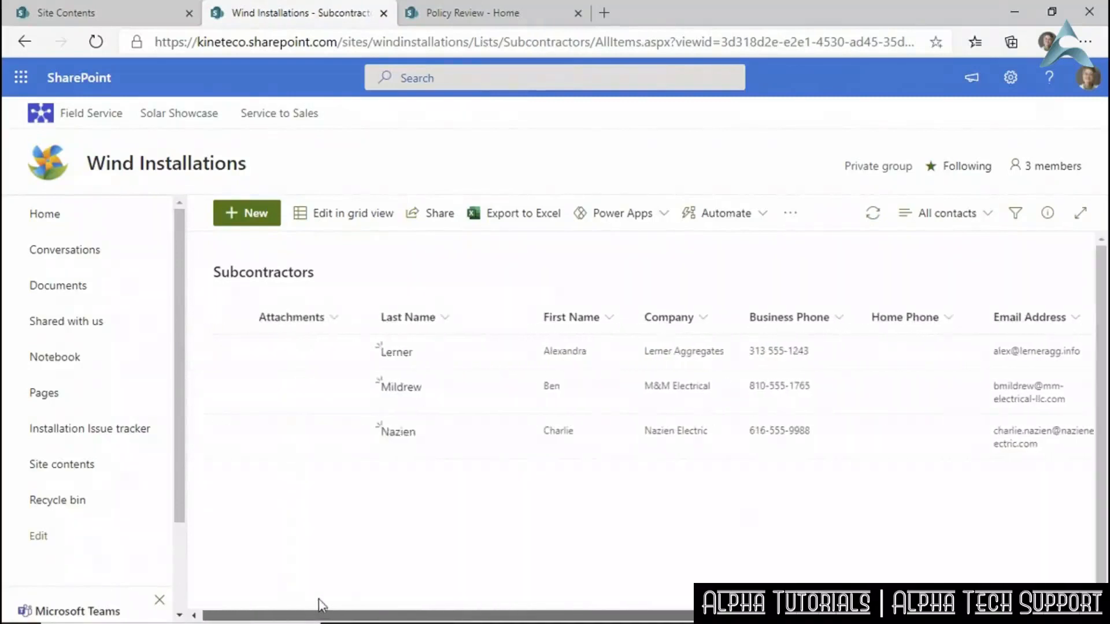
pyautogui.click(338, 321)
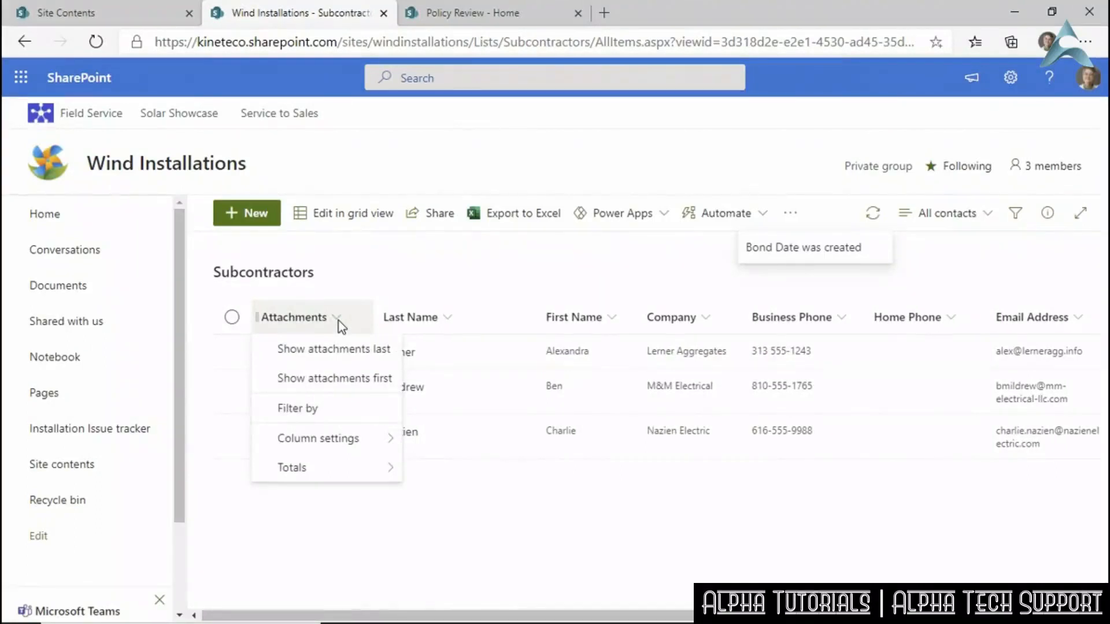
pyautogui.moveTo(354, 444)
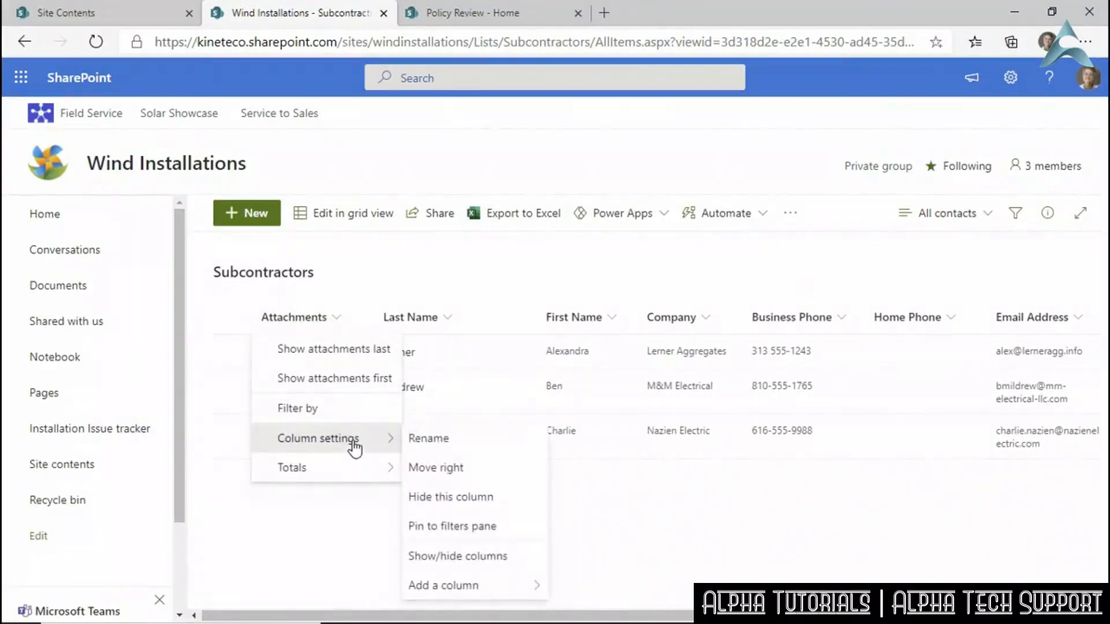
pyautogui.click(474, 499)
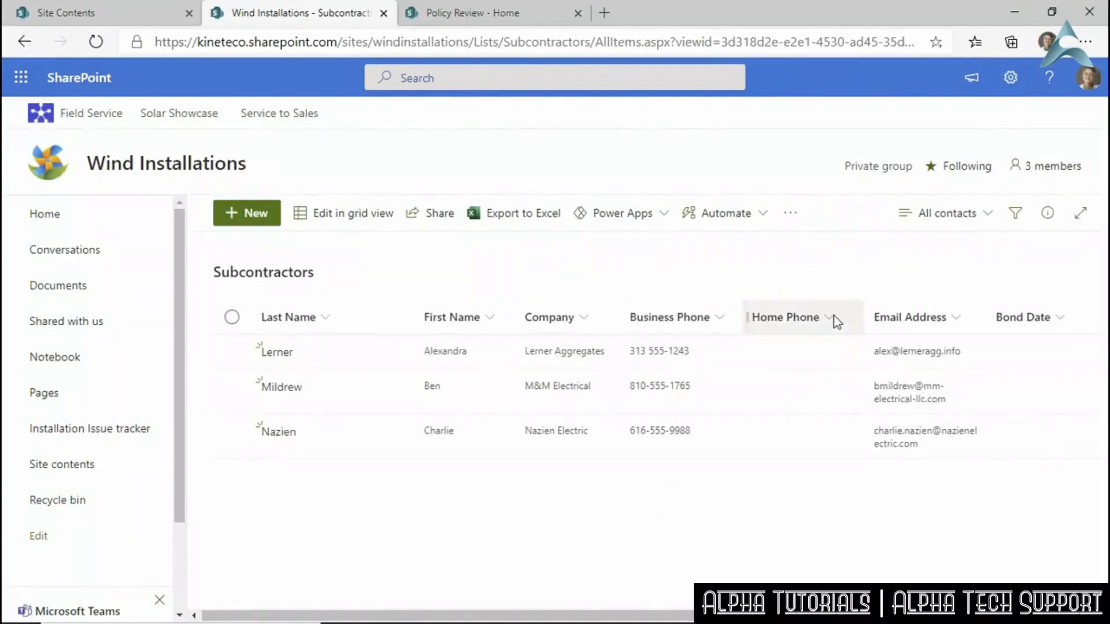
pyautogui.click(830, 322)
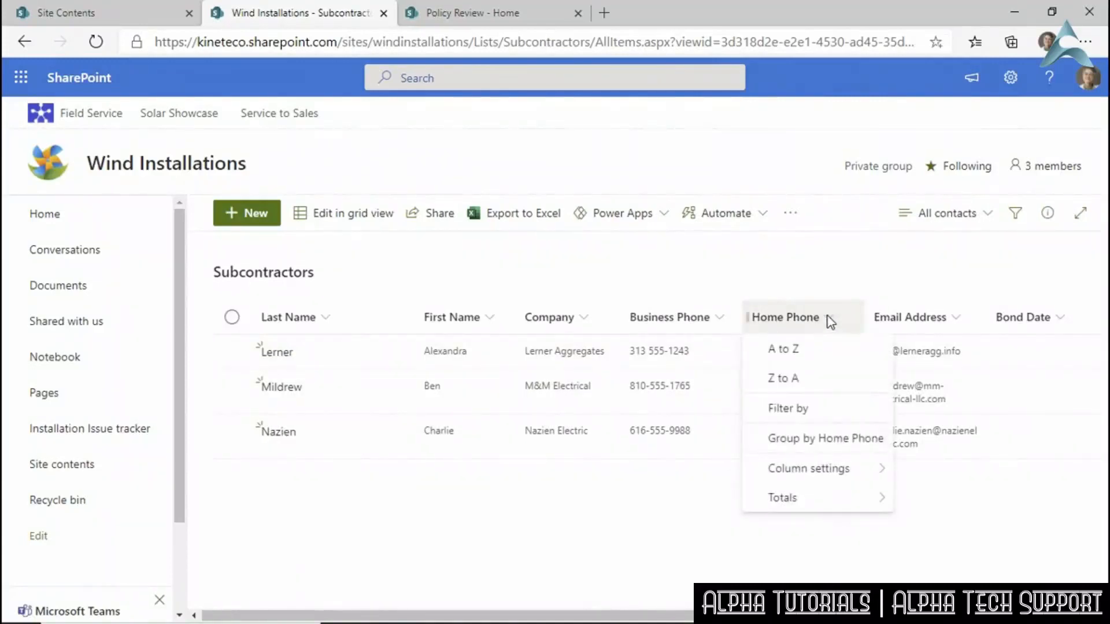
pyautogui.moveTo(793, 468)
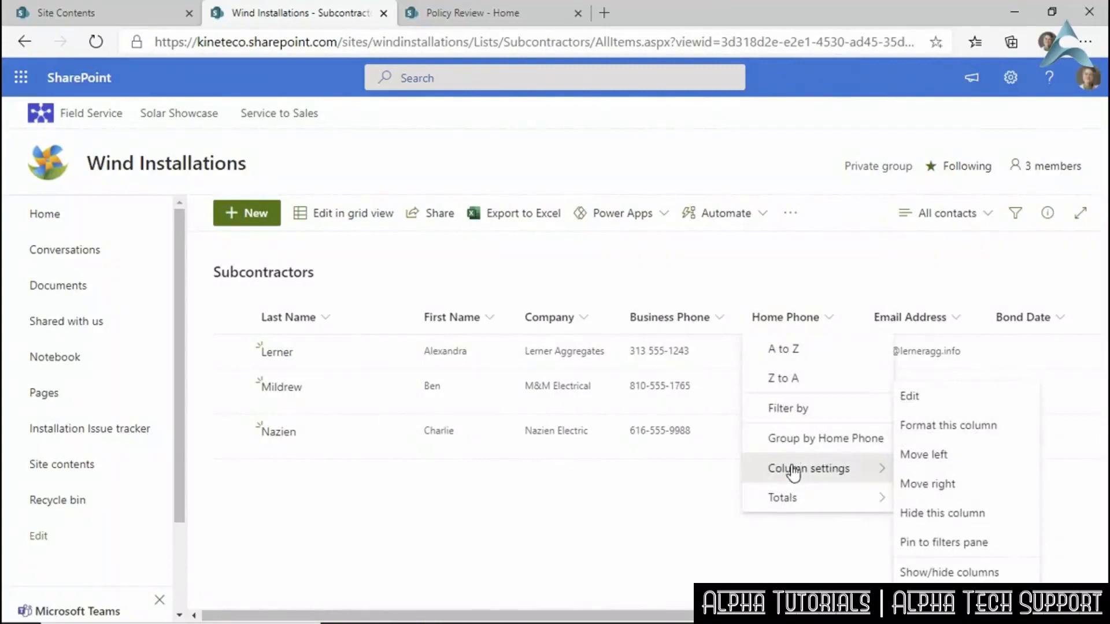
# Uncheck Home Phone in the view's Edit view columns list and apply the change.
pyautogui.click(955, 570)
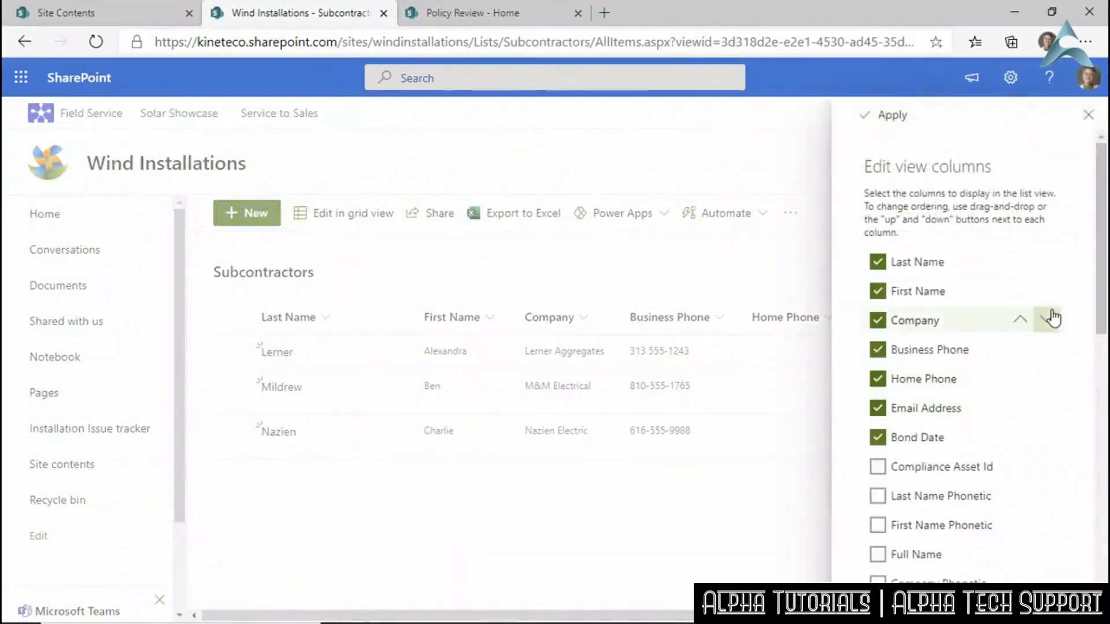
pyautogui.click(885, 382)
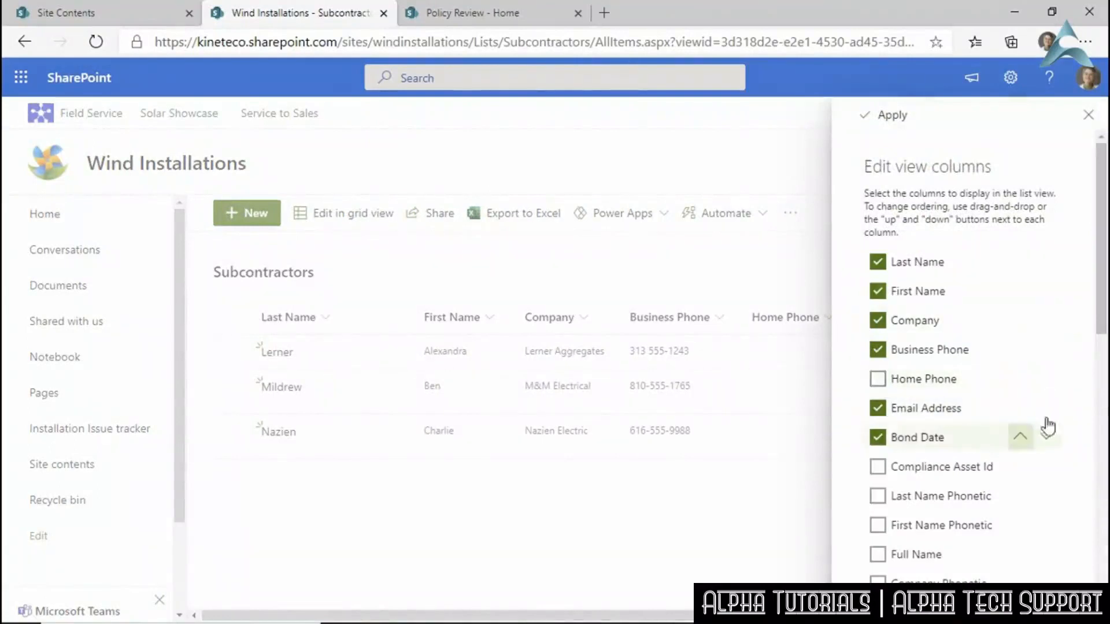
pyautogui.moveTo(1102, 315); pyautogui.dragTo(1102, 589)
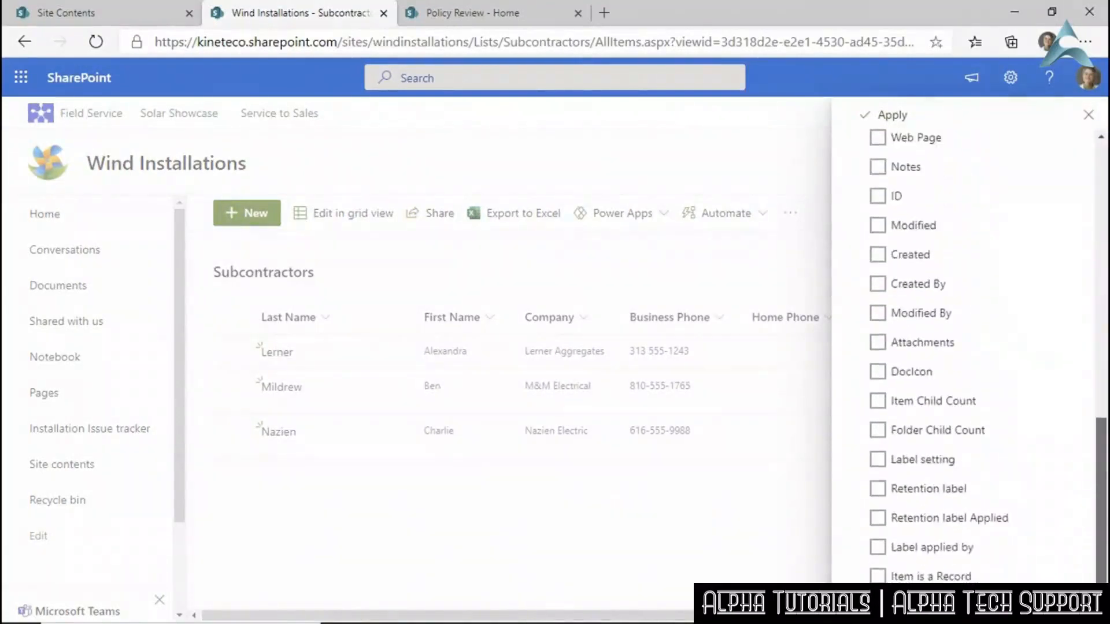
pyautogui.scroll(10, 1046, 251)
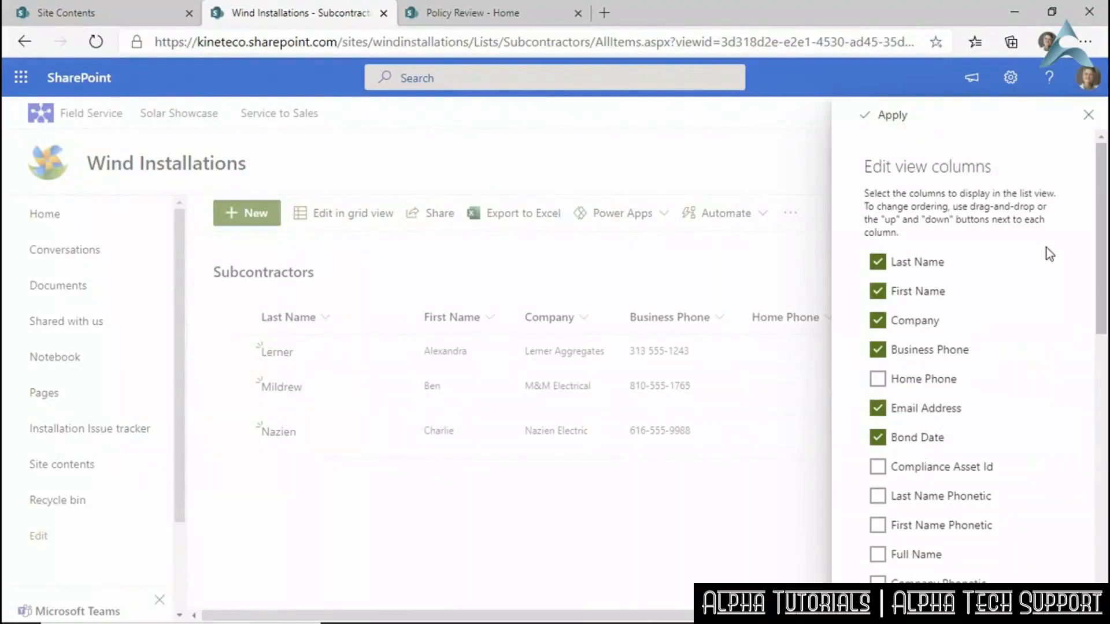
pyautogui.moveTo(1102, 287); pyautogui.dragTo(1106, 462)
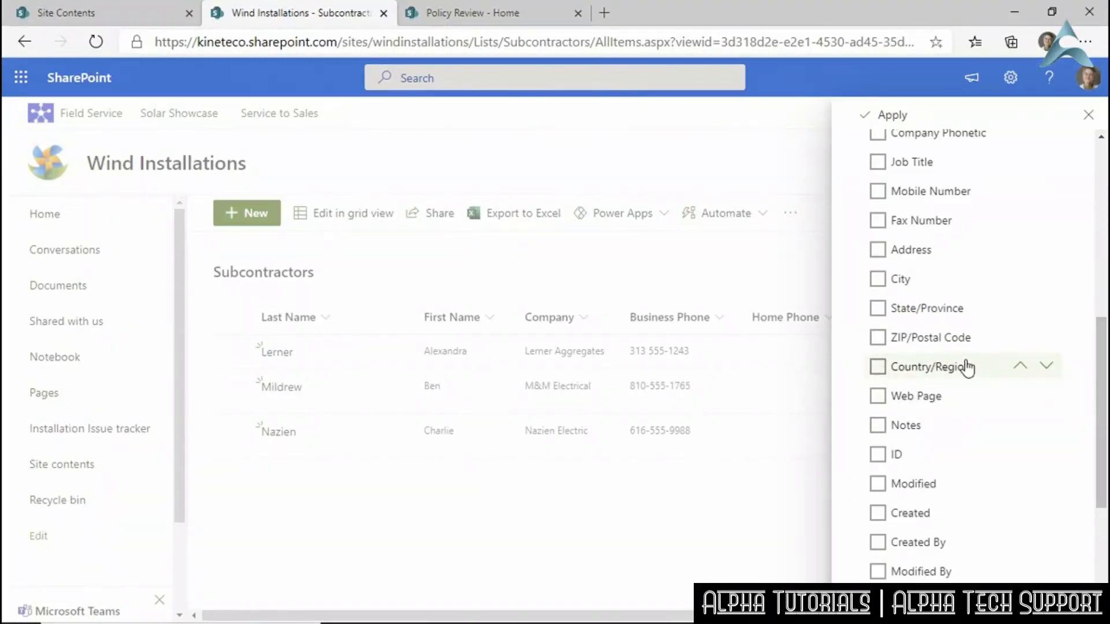
pyautogui.moveTo(1101, 378); pyautogui.dragTo(1105, 203)
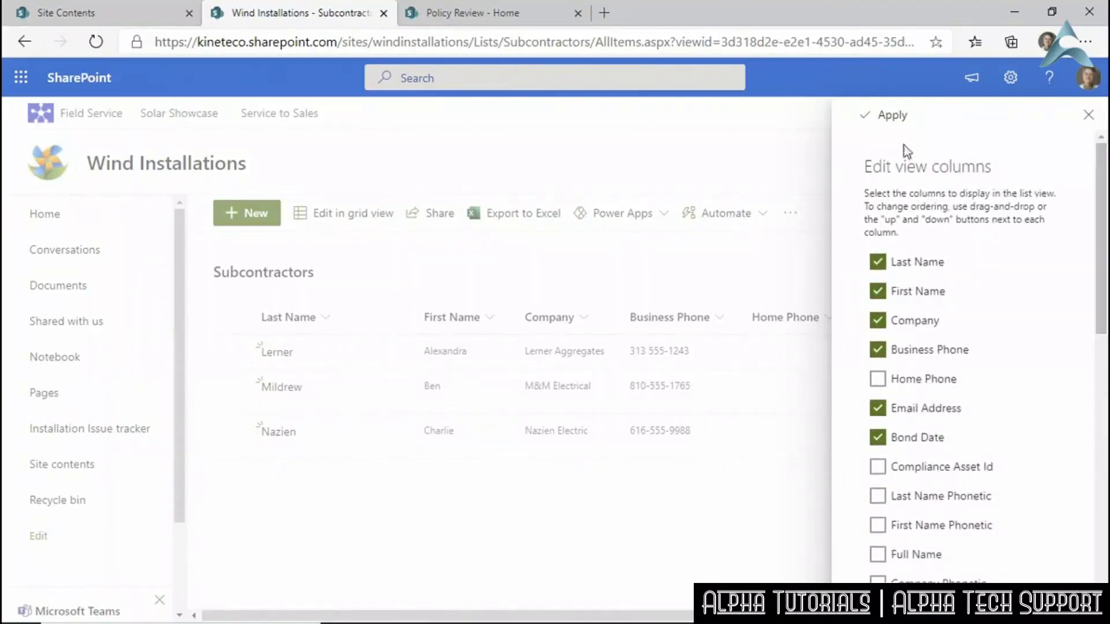
pyautogui.click(872, 116)
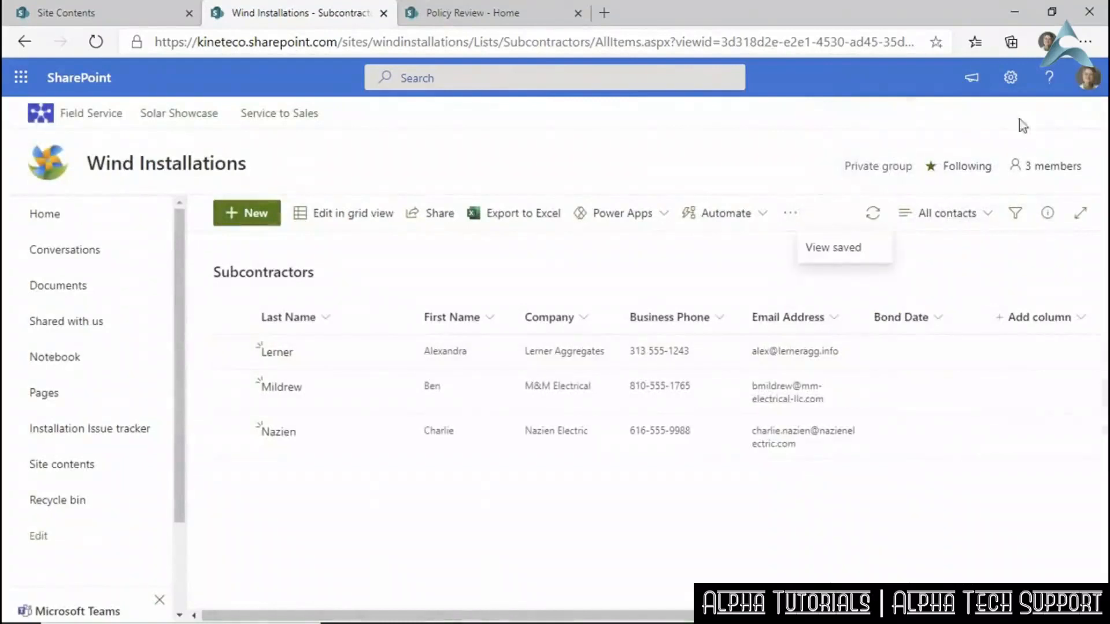
# In list settings, start deleting the Country/Region column, cancel the deletion, and leave the settings page.
pyautogui.click(1012, 87)
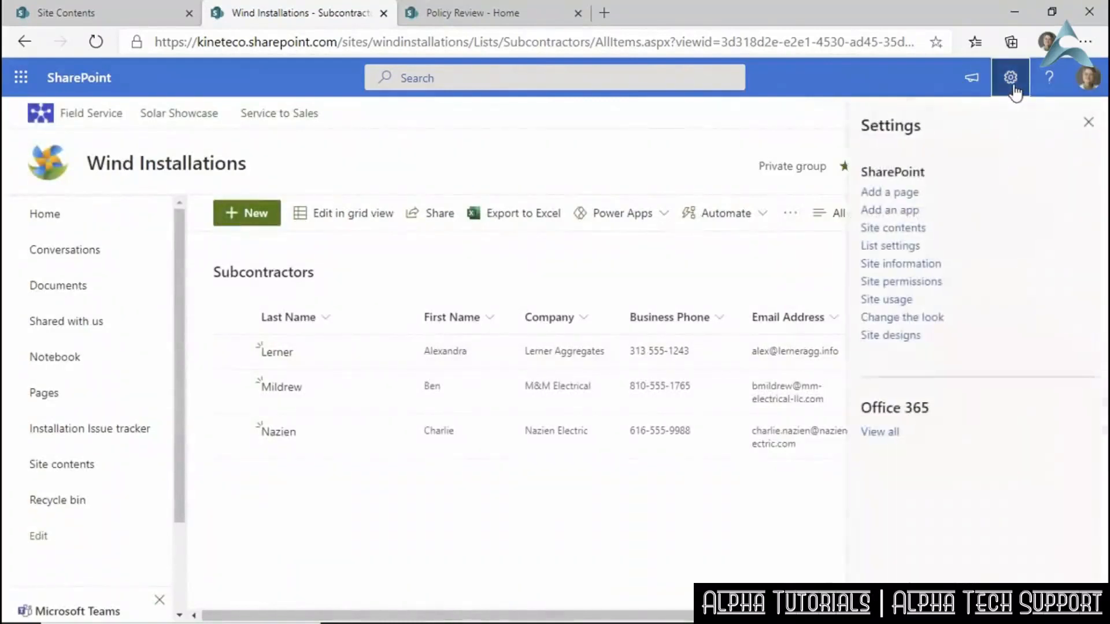
pyautogui.click(911, 246)
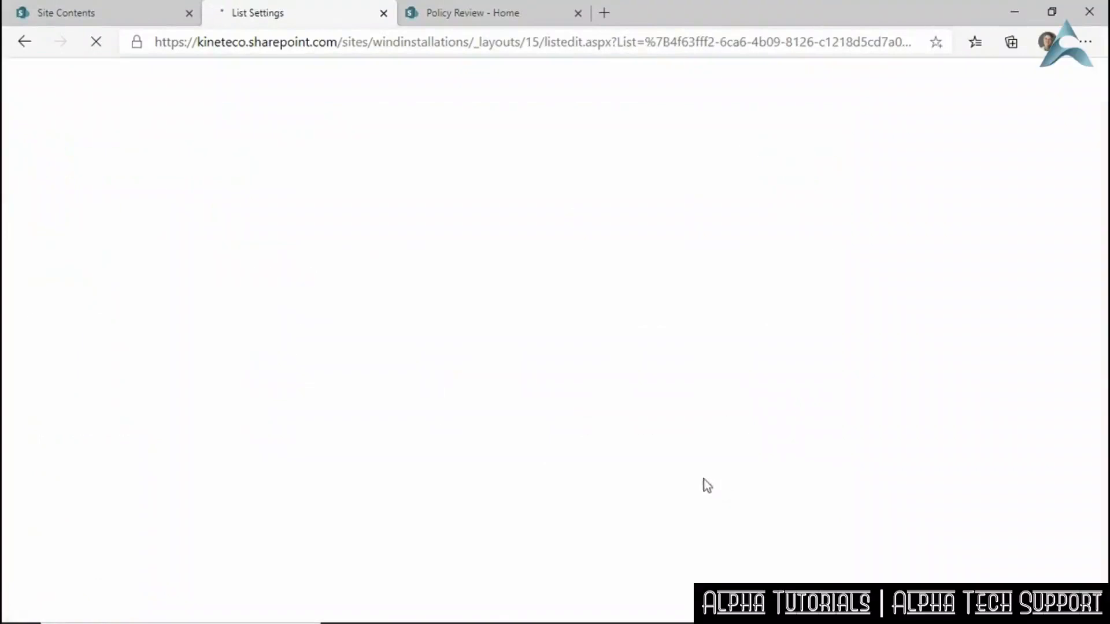
pyautogui.scroll(-10, 387, 433)
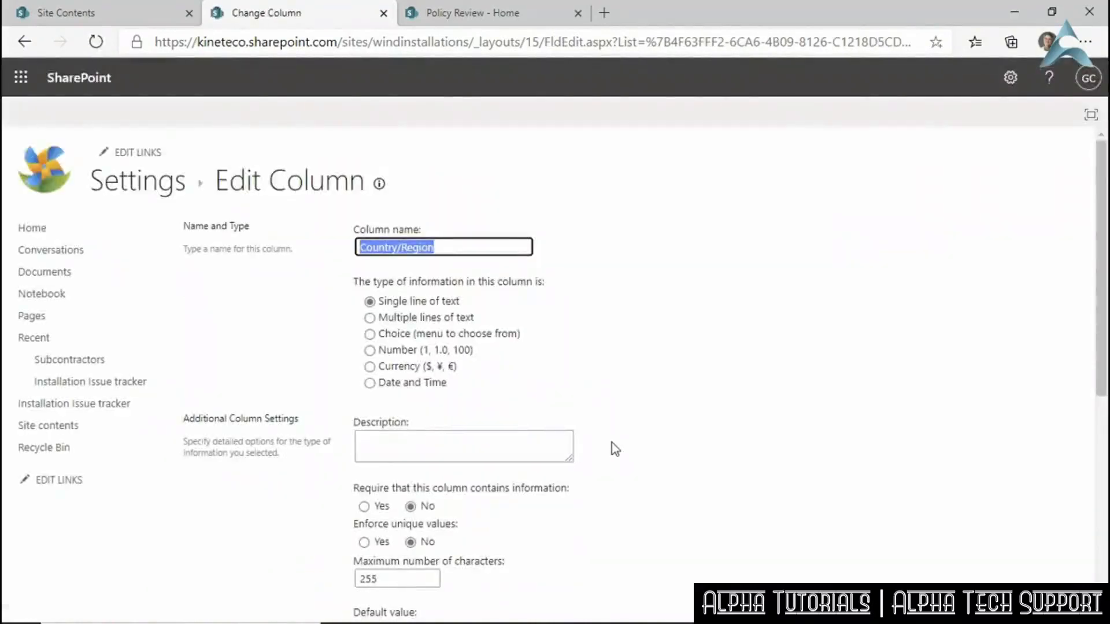
pyautogui.scroll(-2, 611, 442)
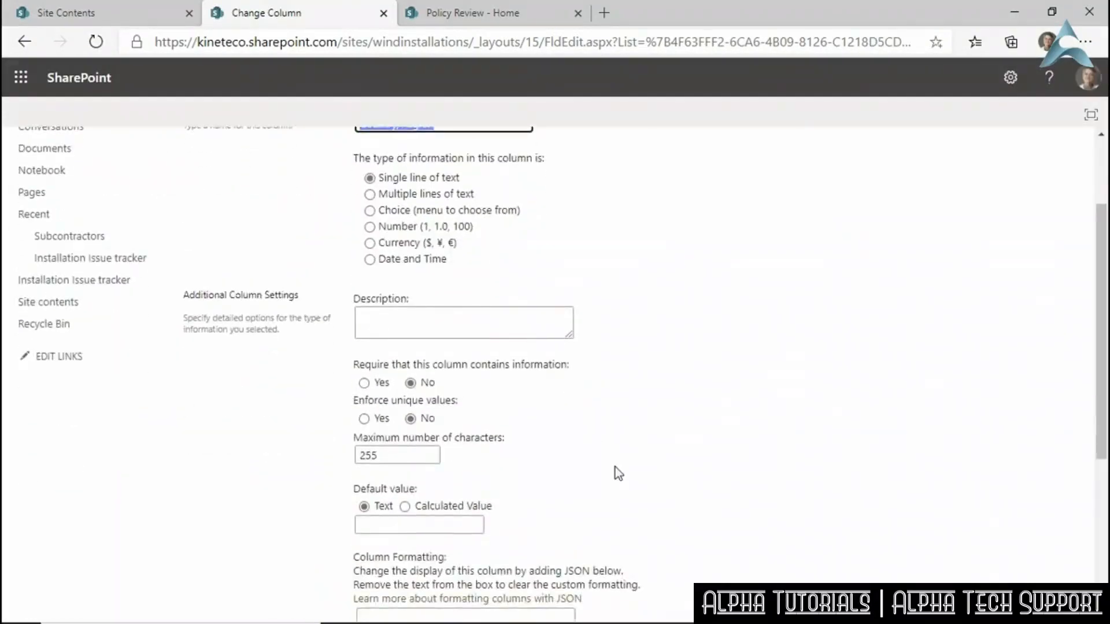
pyautogui.scroll(-5, 615, 469)
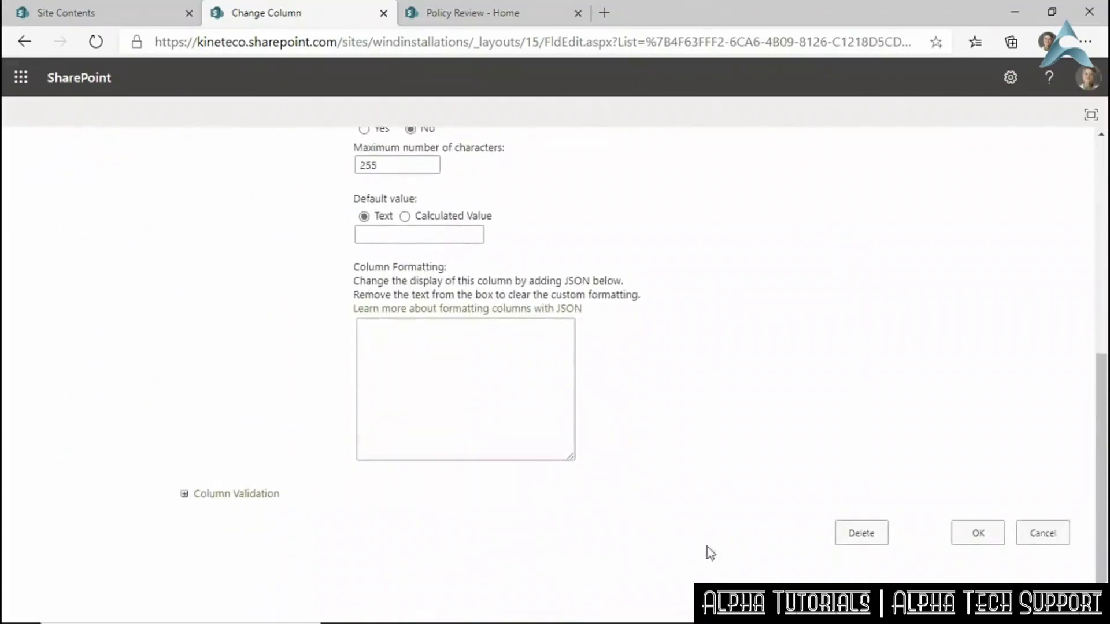
pyautogui.click(871, 541)
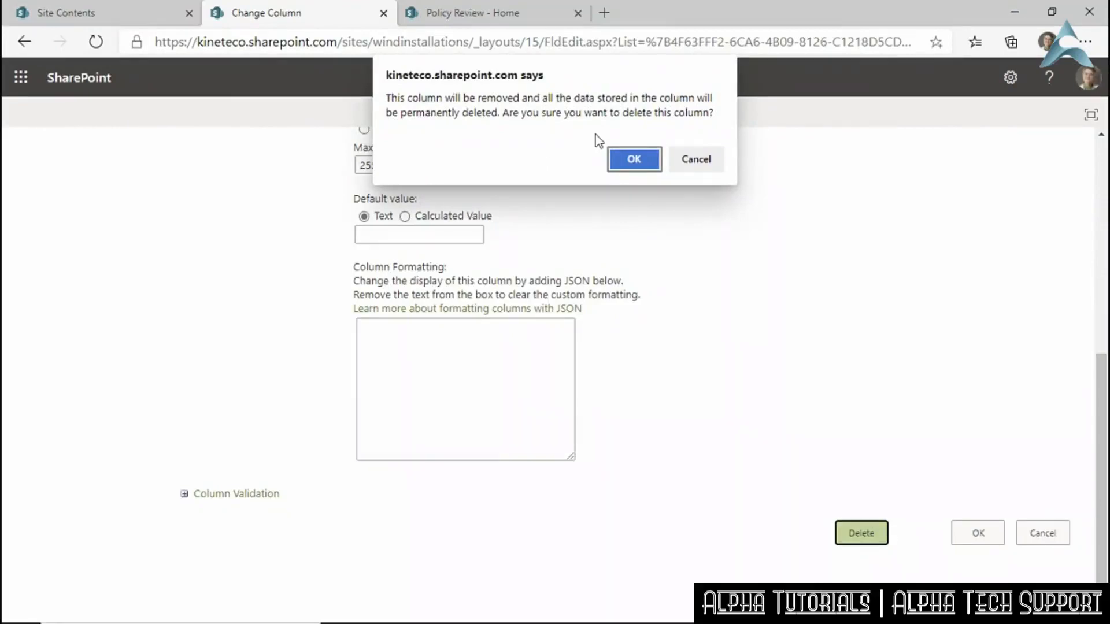
pyautogui.click(707, 158)
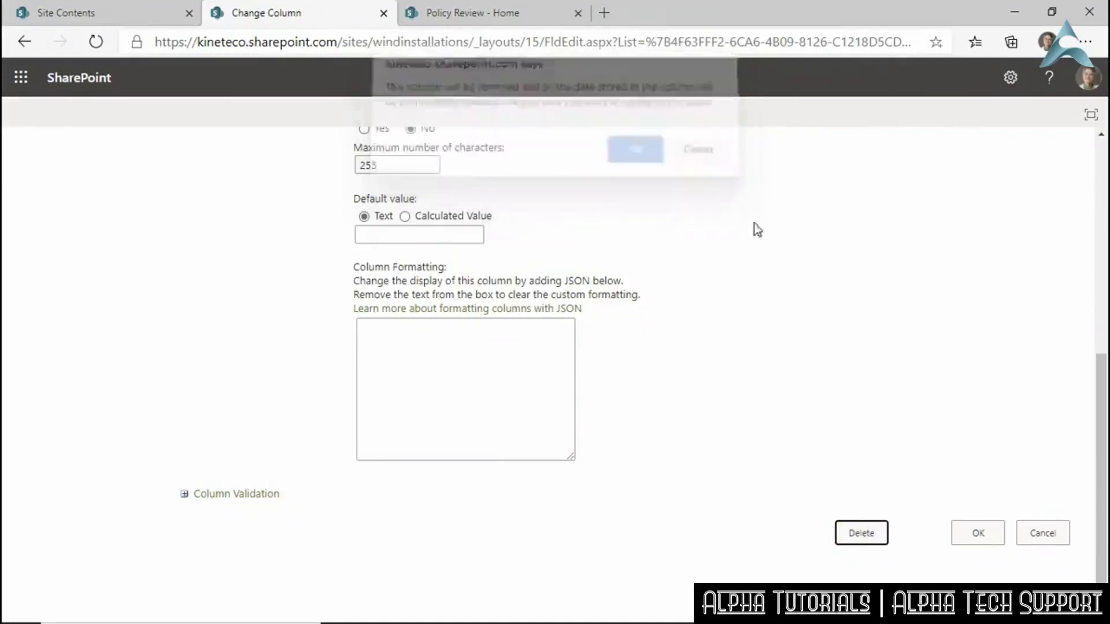
pyautogui.click(1030, 540)
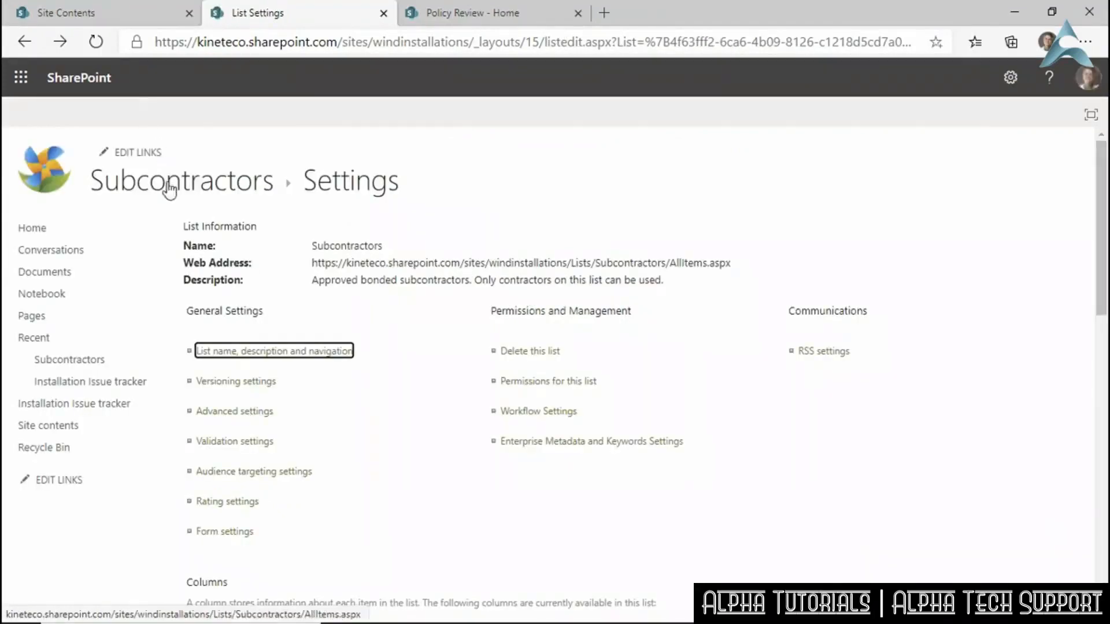
pyautogui.click(168, 184)
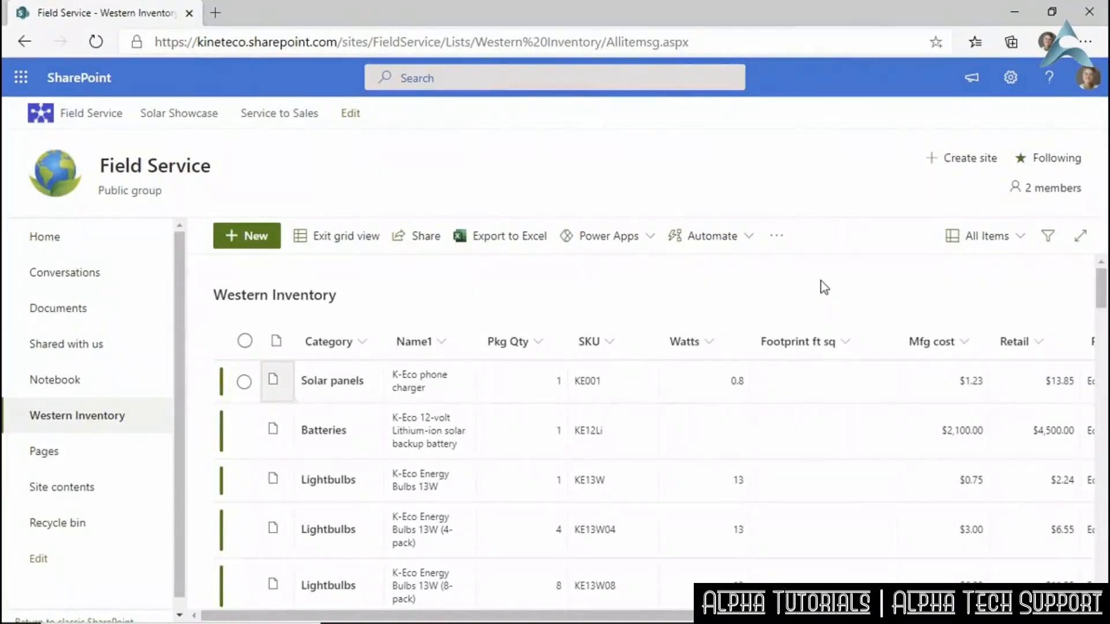
# Filter the Category column to show only Solar panels.
pyautogui.click(359, 342)
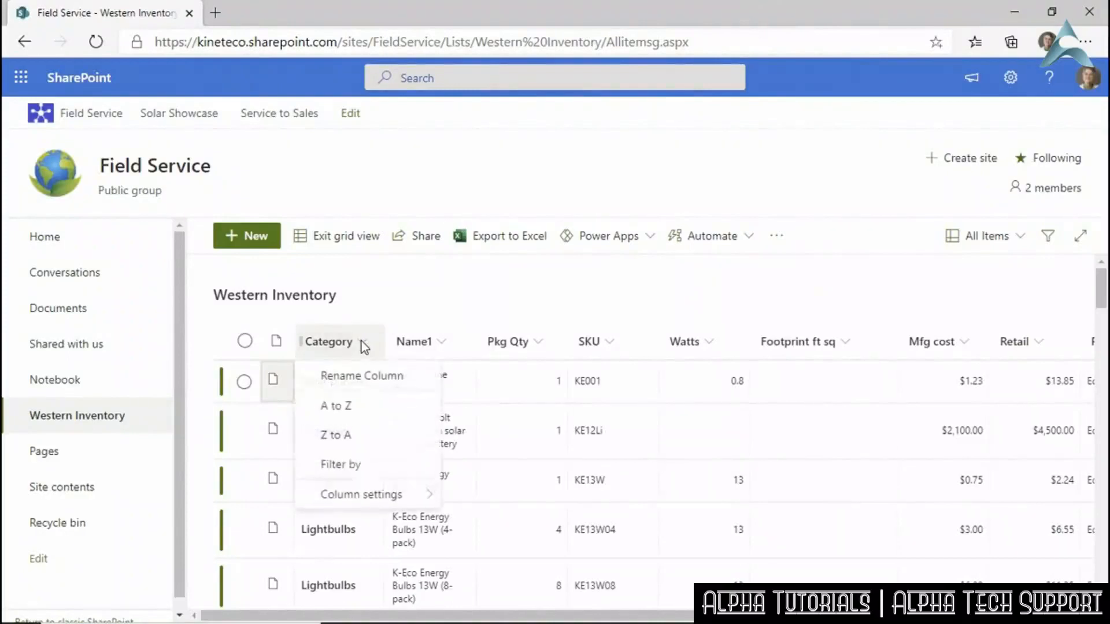
pyautogui.click(368, 473)
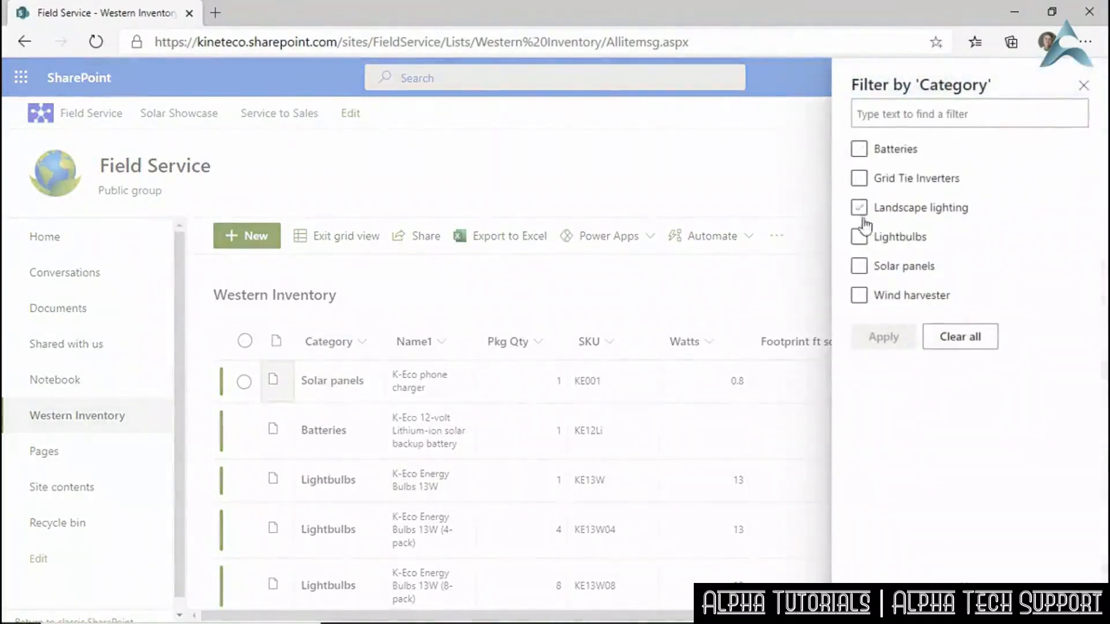
pyautogui.click(859, 266)
pyautogui.click(884, 336)
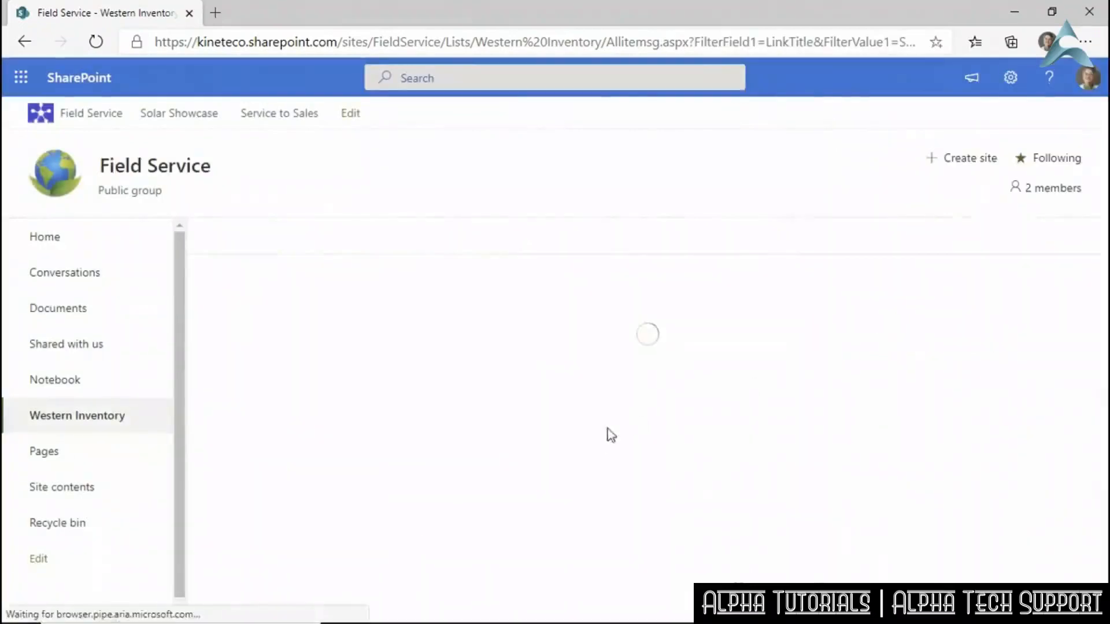
pyautogui.scroll(-5, 349, 390)
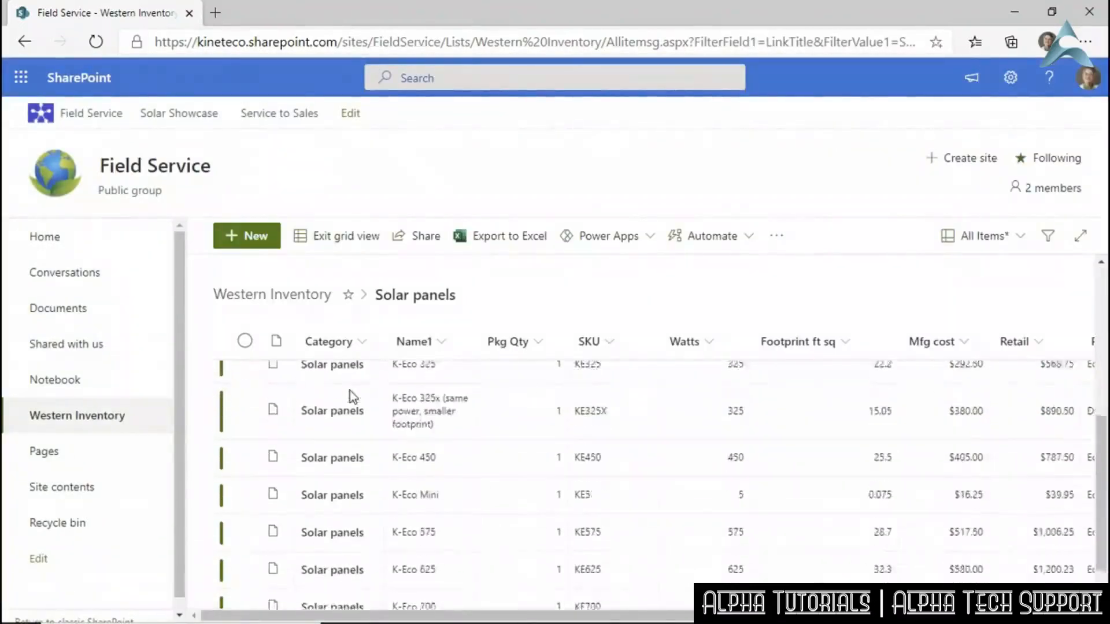
pyautogui.scroll(5, 349, 391)
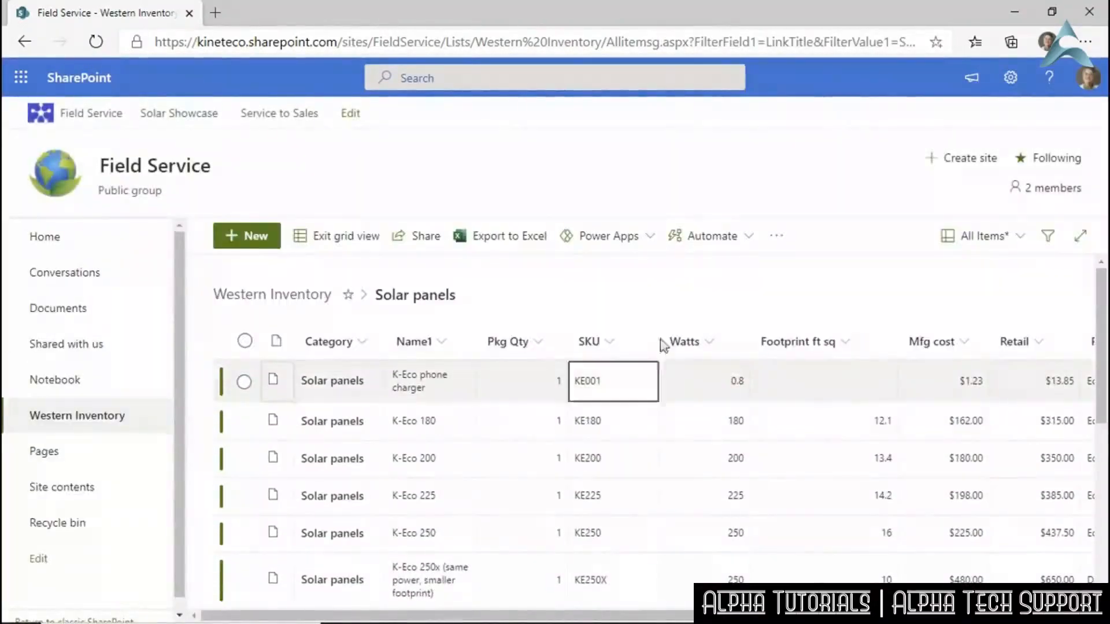
# Save the filtered list as a new view named 'Solar Panels Only'.
pyautogui.click(1010, 245)
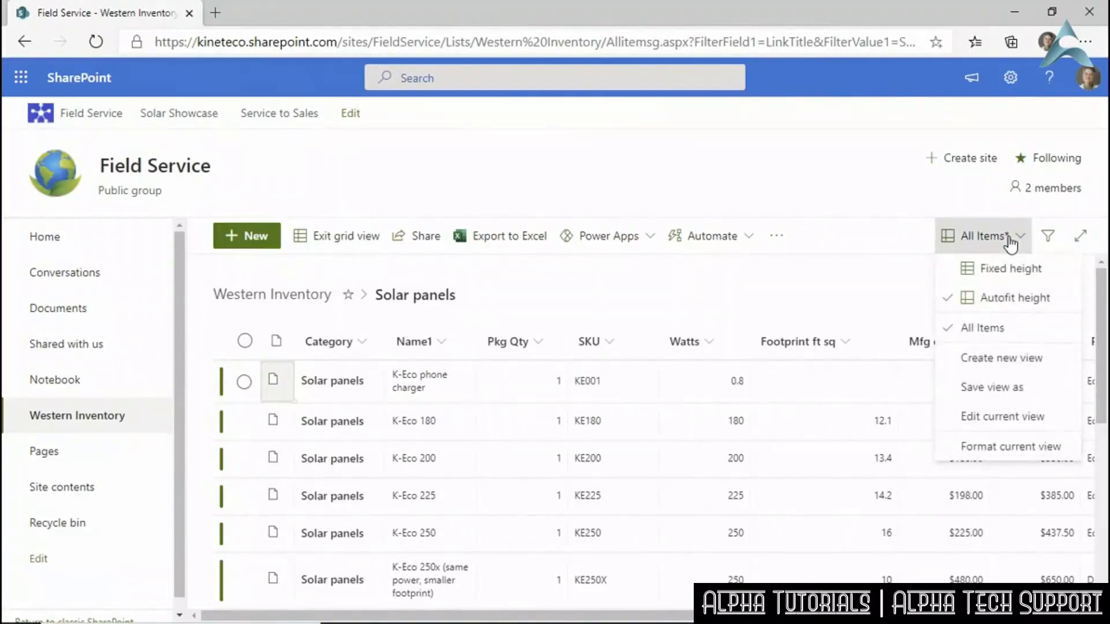
pyautogui.click(1006, 360)
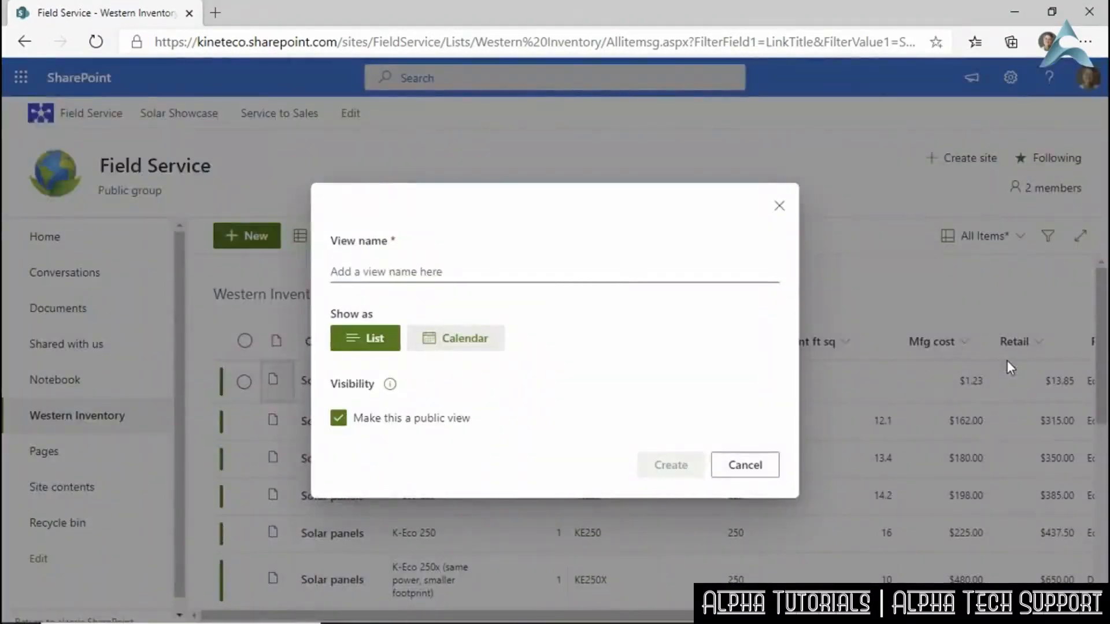
pyautogui.click(505, 266)
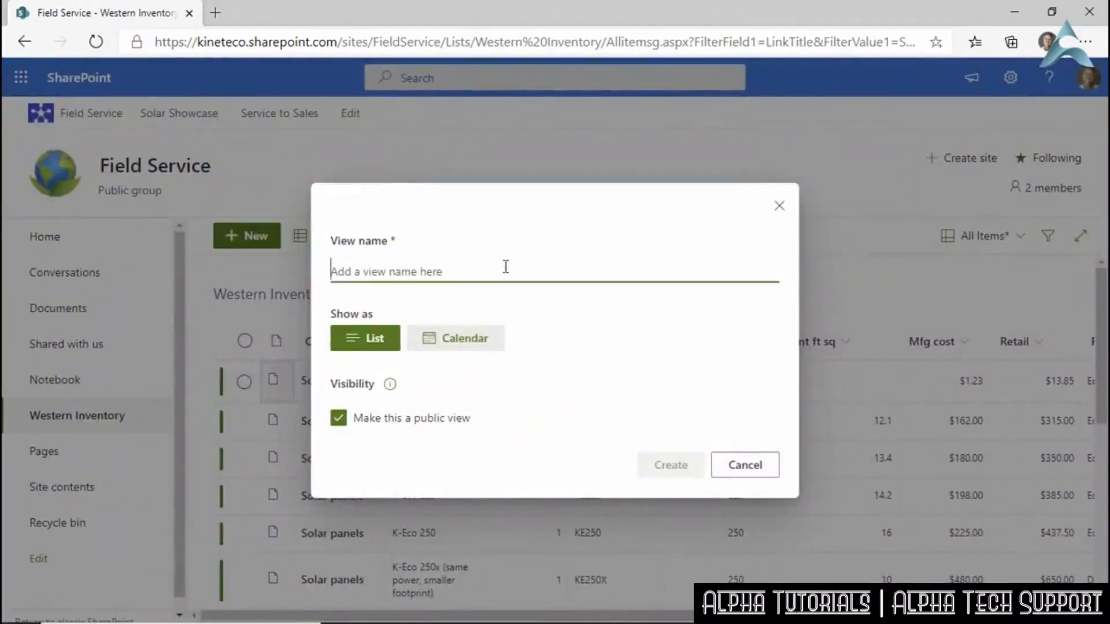
pyautogui.write('Solar Panels')
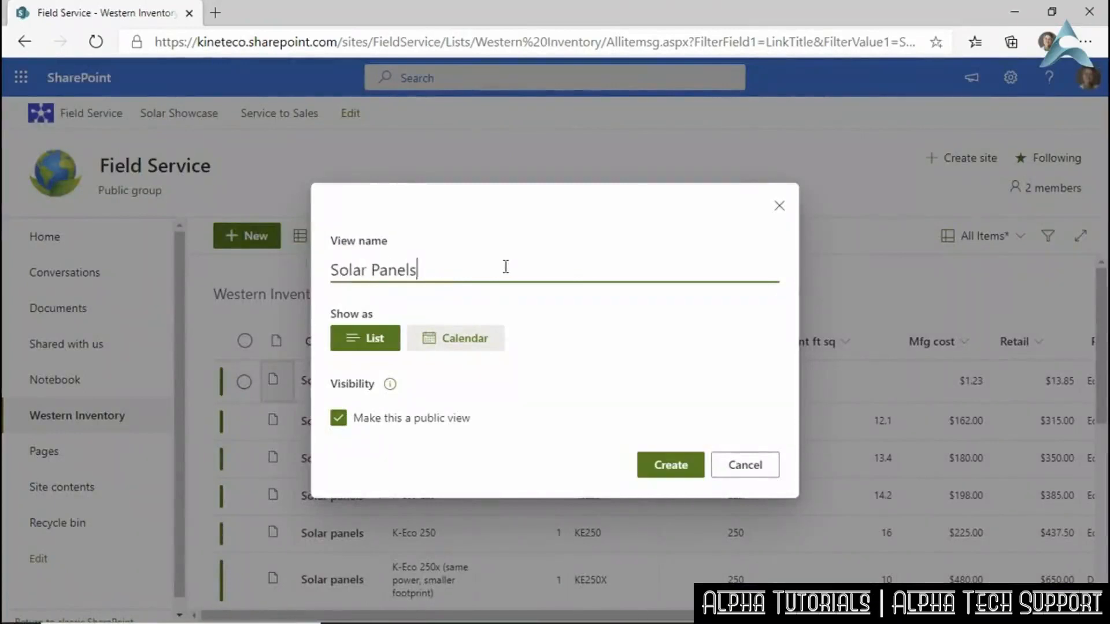
pyautogui.write(' Only')
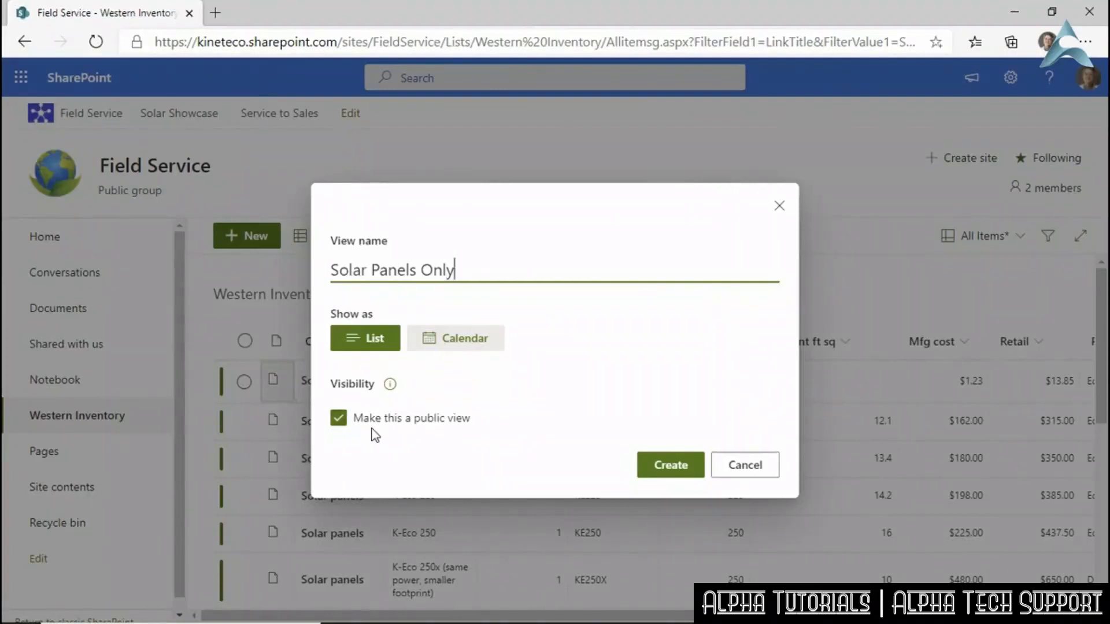
pyautogui.click(668, 462)
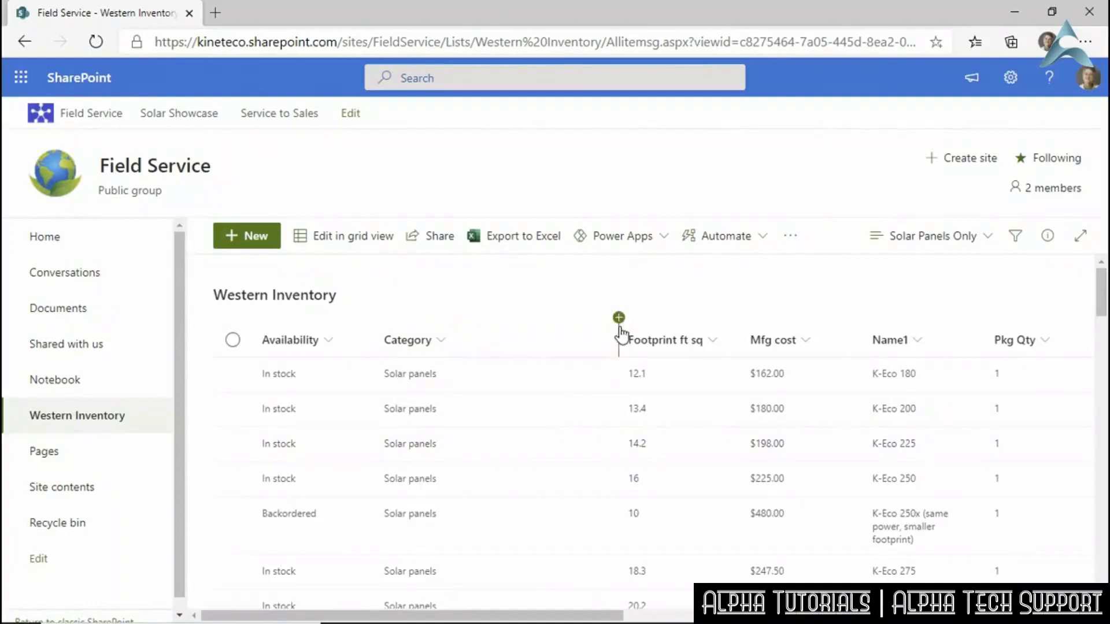
# Narrow the Category column by dragging its border to the left.
pyautogui.moveTo(617, 319); pyautogui.dragTo(495, 334)
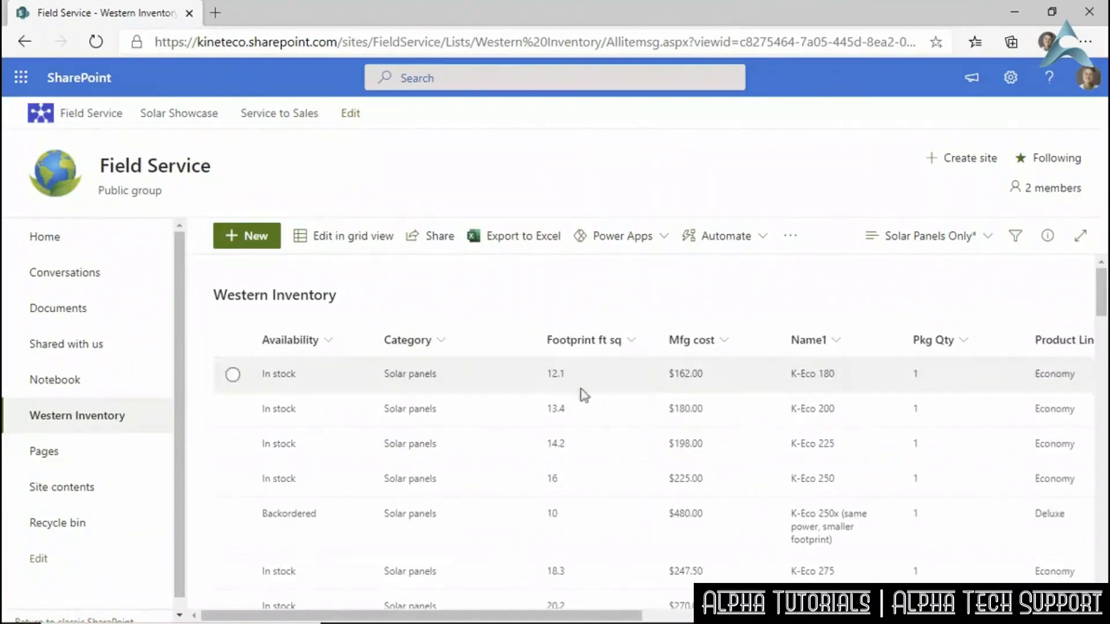
pyautogui.click(988, 238)
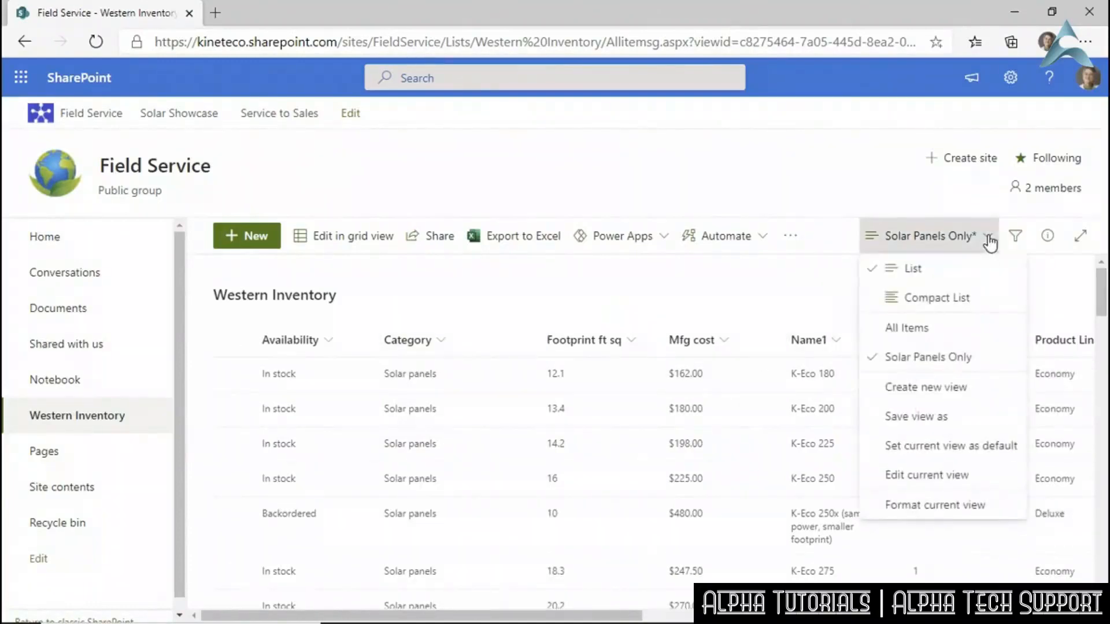
pyautogui.click(988, 238)
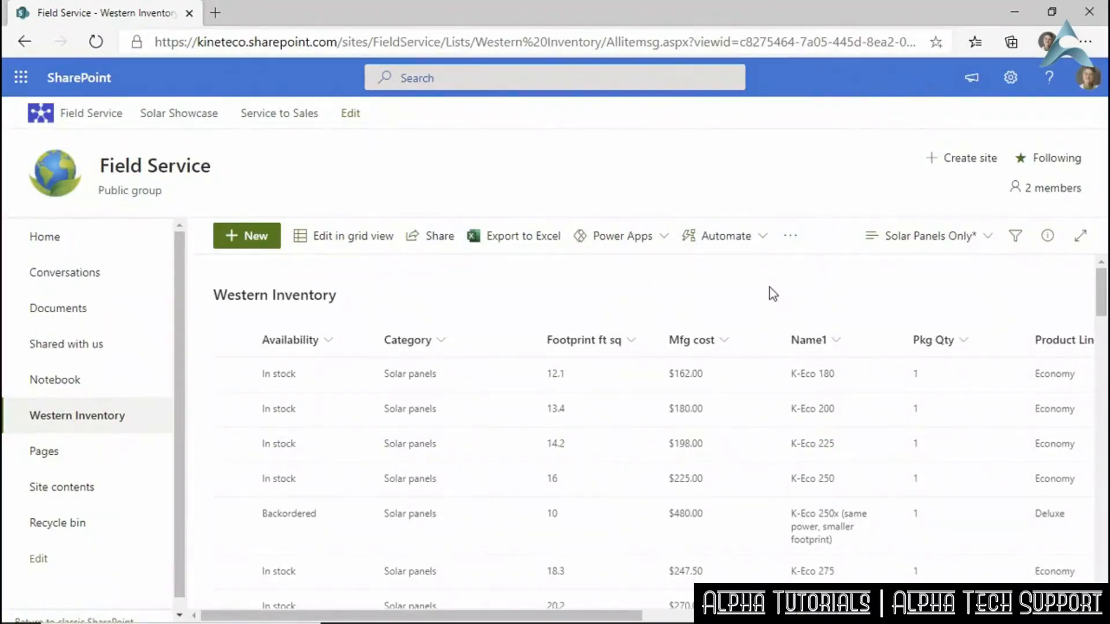
pyautogui.moveTo(622, 616); pyautogui.dragTo(458, 584)
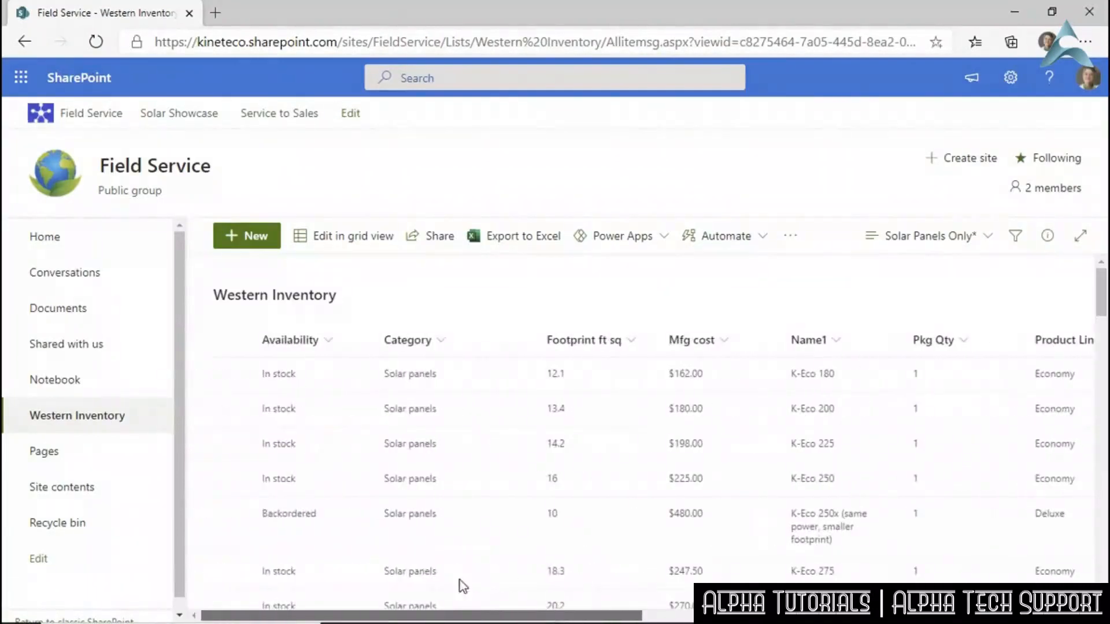
# Choose Format current view from the view options menu.
pyautogui.click(988, 242)
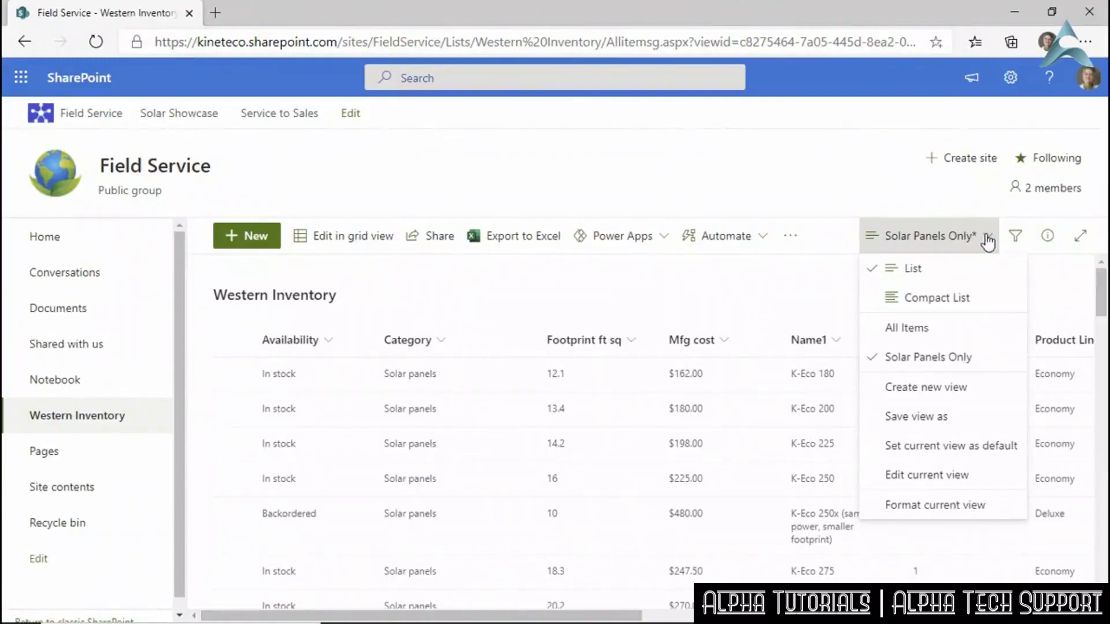
pyautogui.click(926, 508)
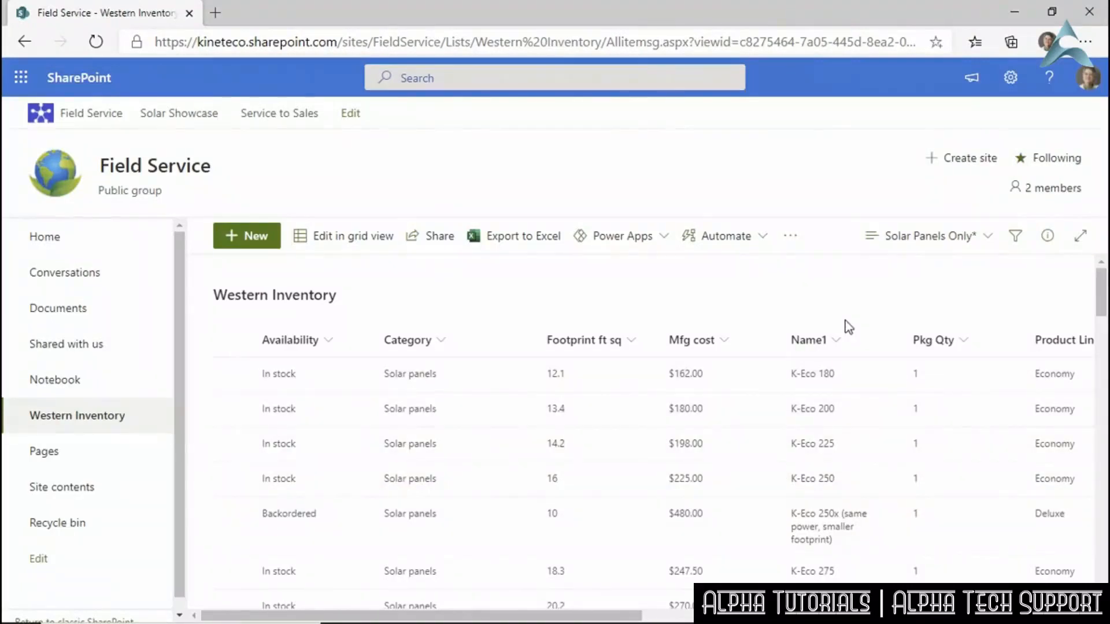
pyautogui.click(989, 238)
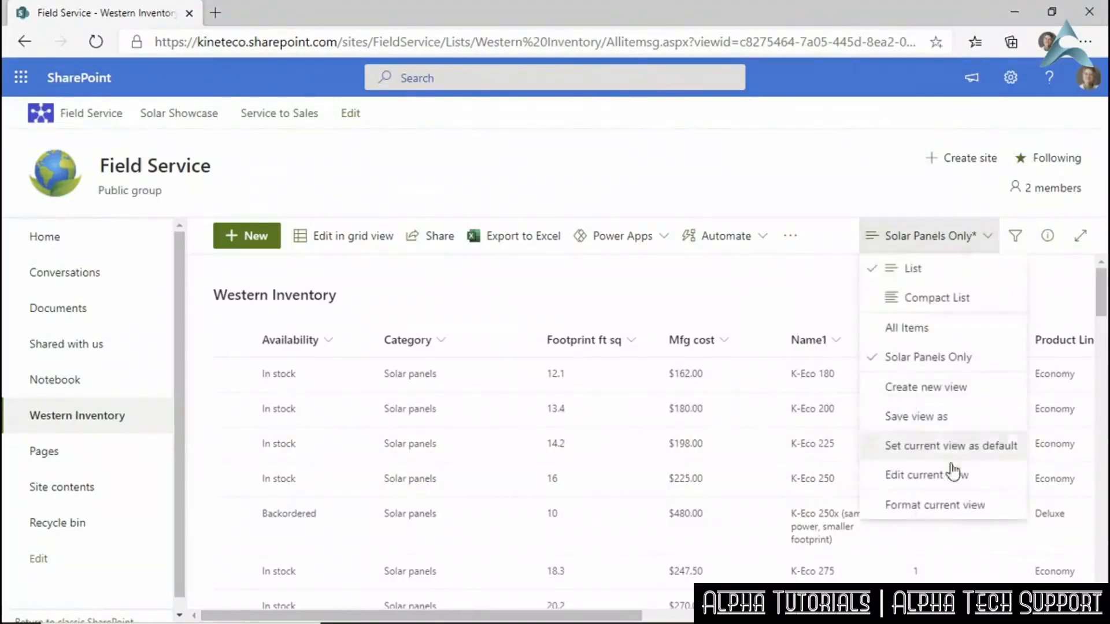
pyautogui.click(958, 504)
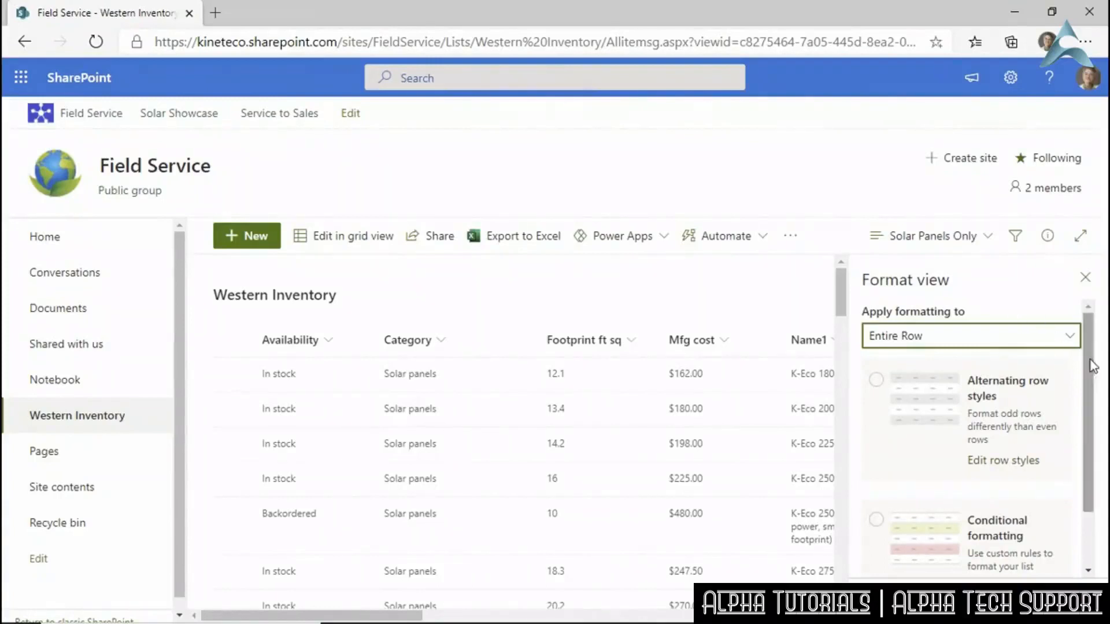
# Apply alternating row styles to the Solar Panels Only view.
pyautogui.scroll(-2, 1085, 404)
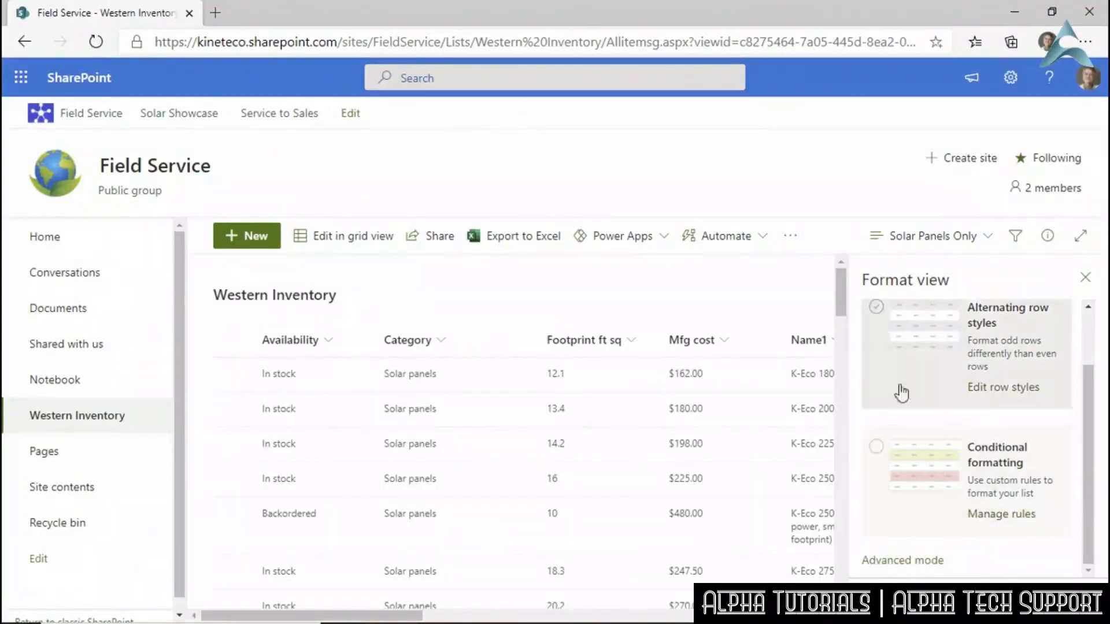
pyautogui.click(876, 308)
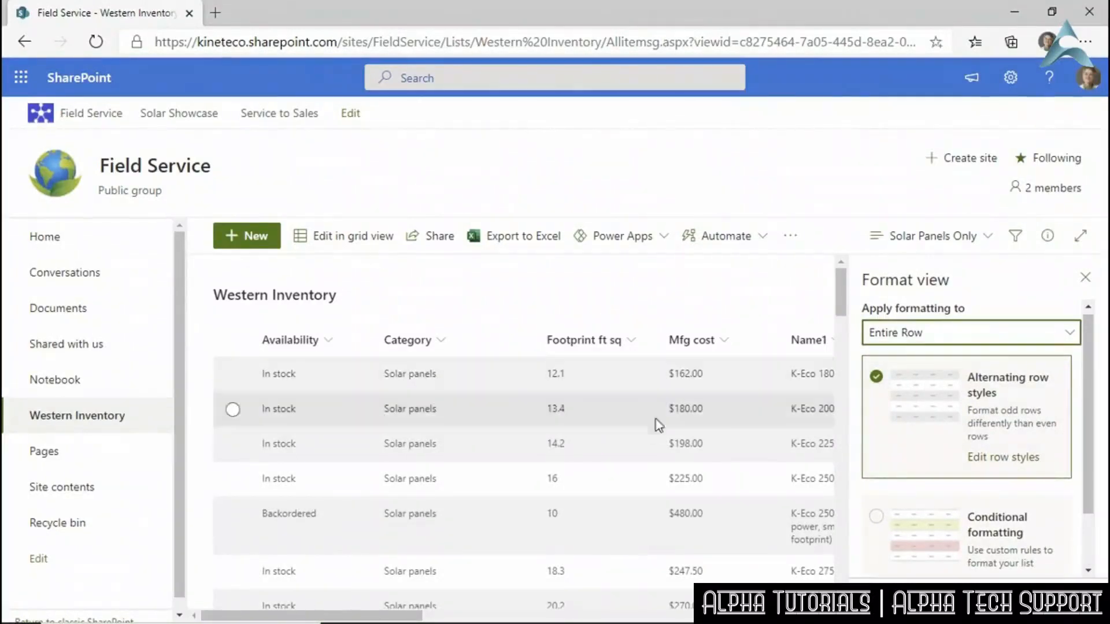
pyautogui.moveTo(416, 617); pyautogui.dragTo(387, 598)
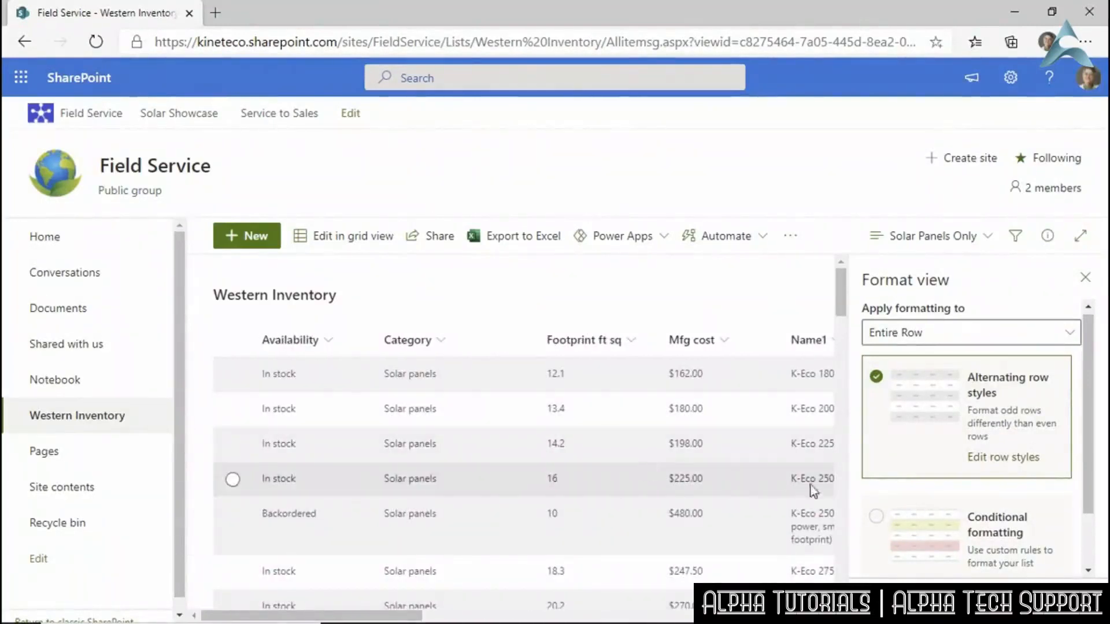
# Try green fills for odd rows, then reset to the default grey style and go back.
pyautogui.click(1003, 465)
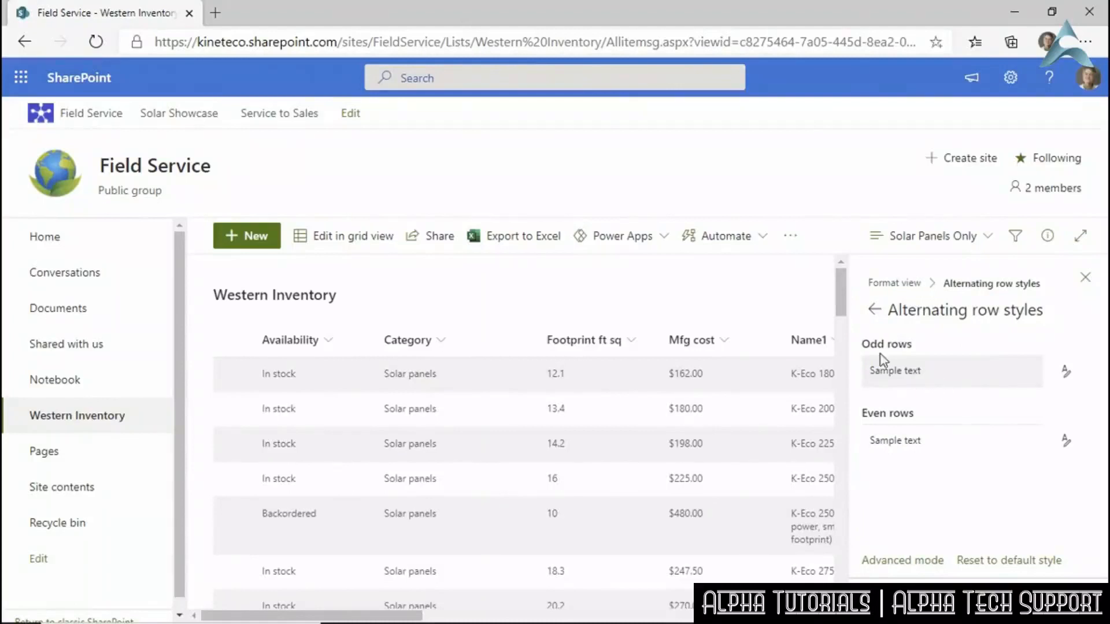
pyautogui.click(1067, 372)
pyautogui.click(1003, 455)
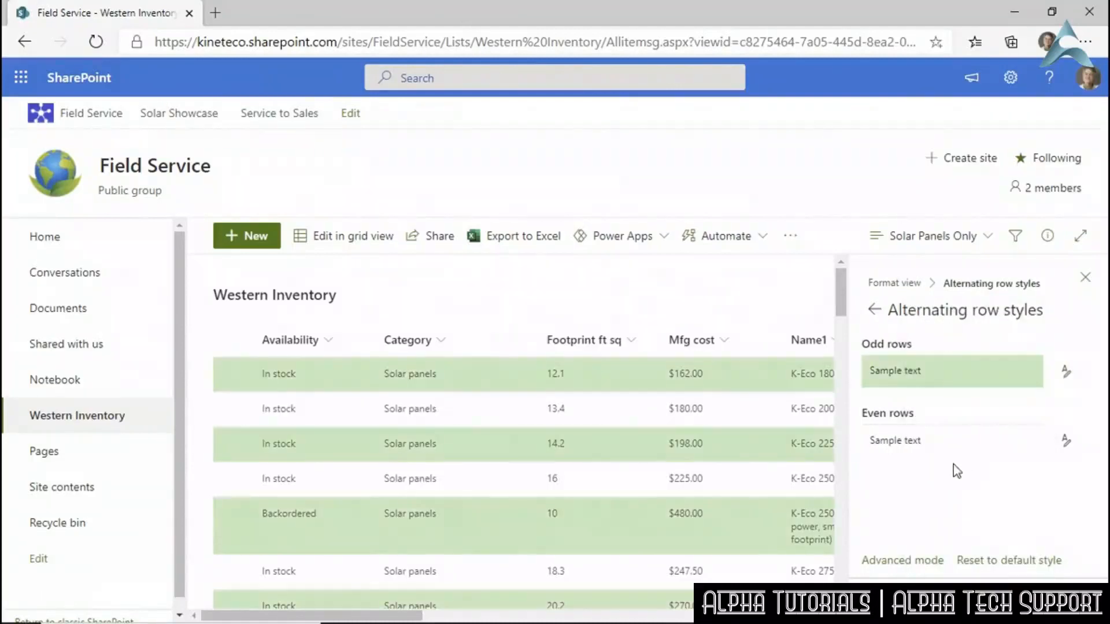
pyautogui.click(1068, 376)
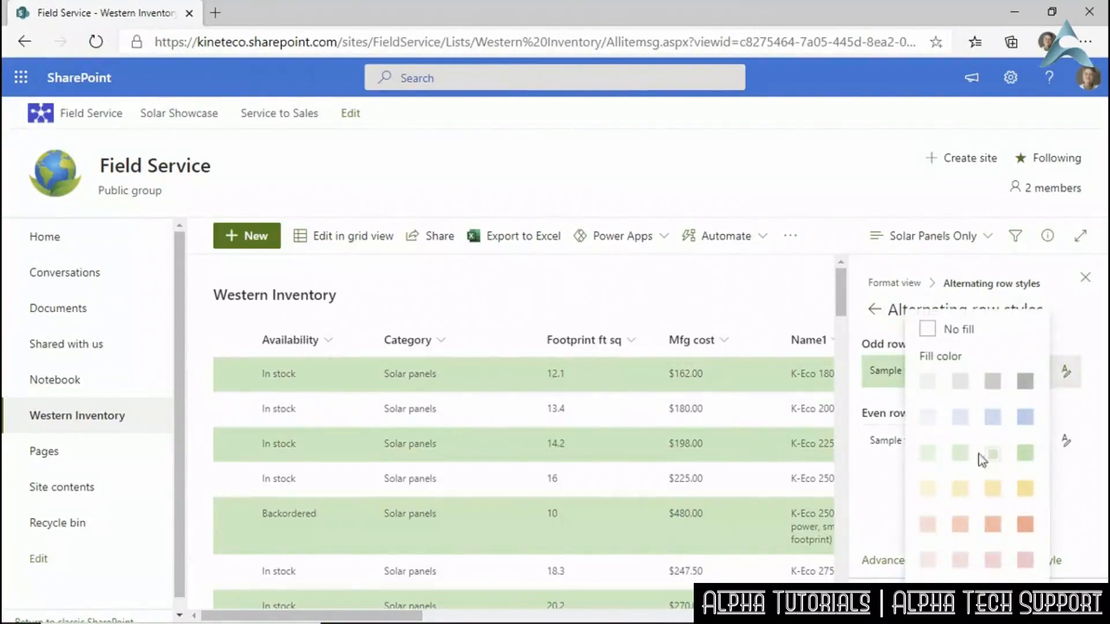
pyautogui.click(930, 460)
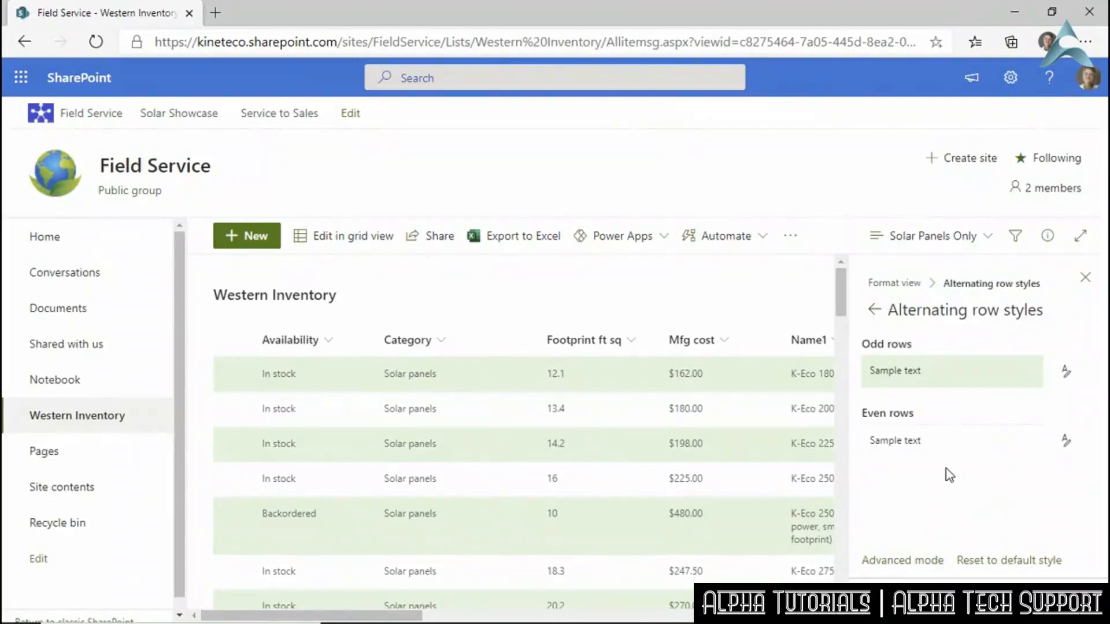
pyautogui.click(1067, 373)
pyautogui.click(1069, 374)
pyautogui.click(982, 561)
pyautogui.click(884, 309)
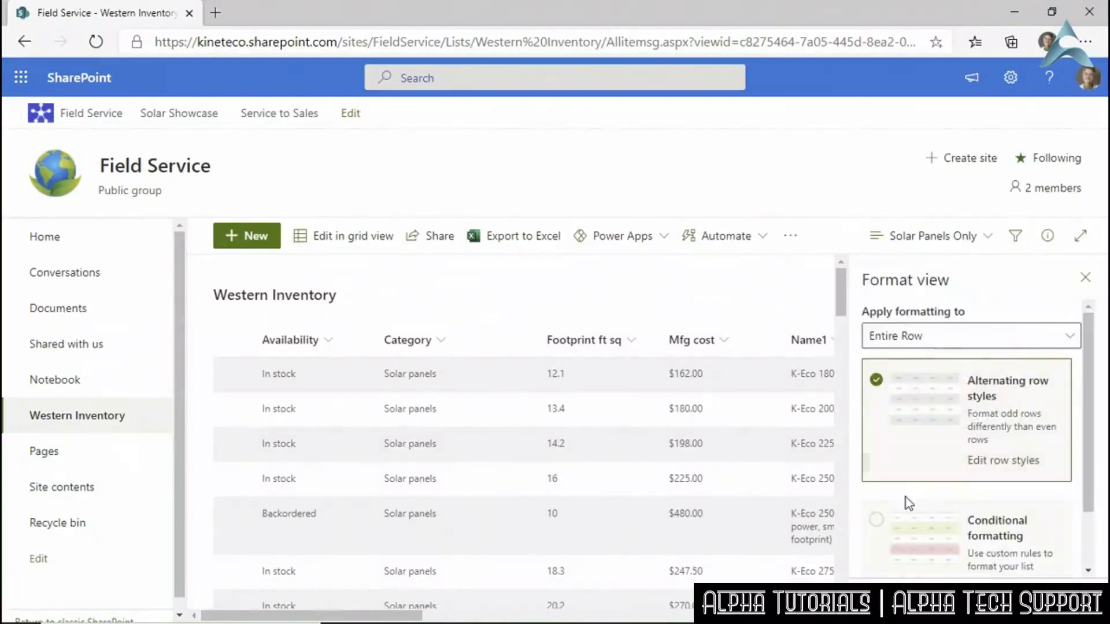
pyautogui.scroll(-1, 906, 497)
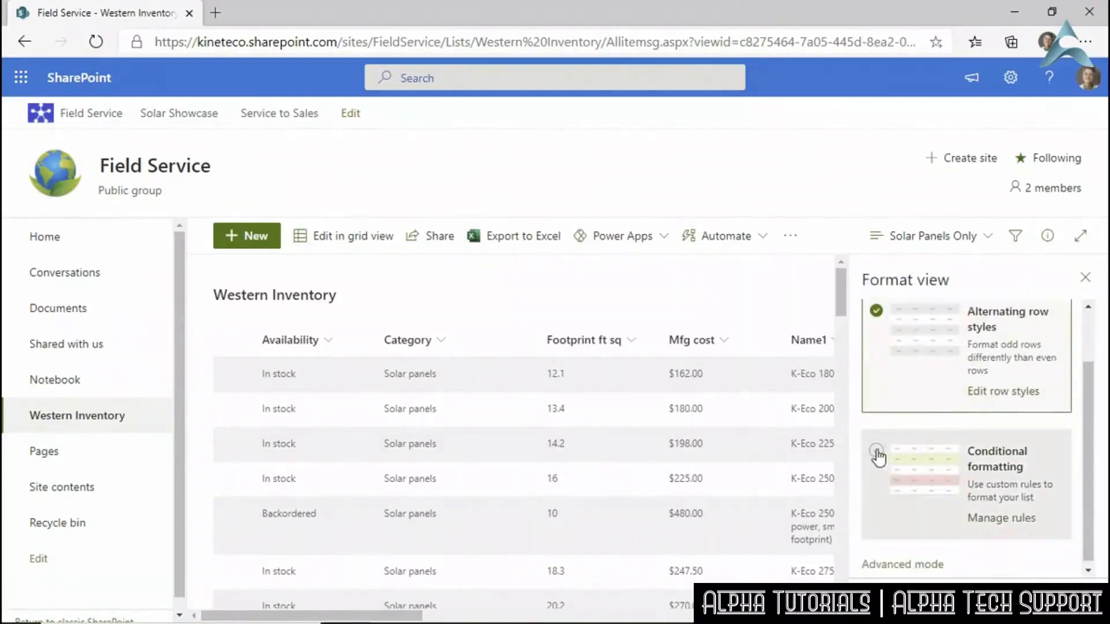
# Select conditional formatting with No fill as the default style and add a new rule.
pyautogui.click(877, 456)
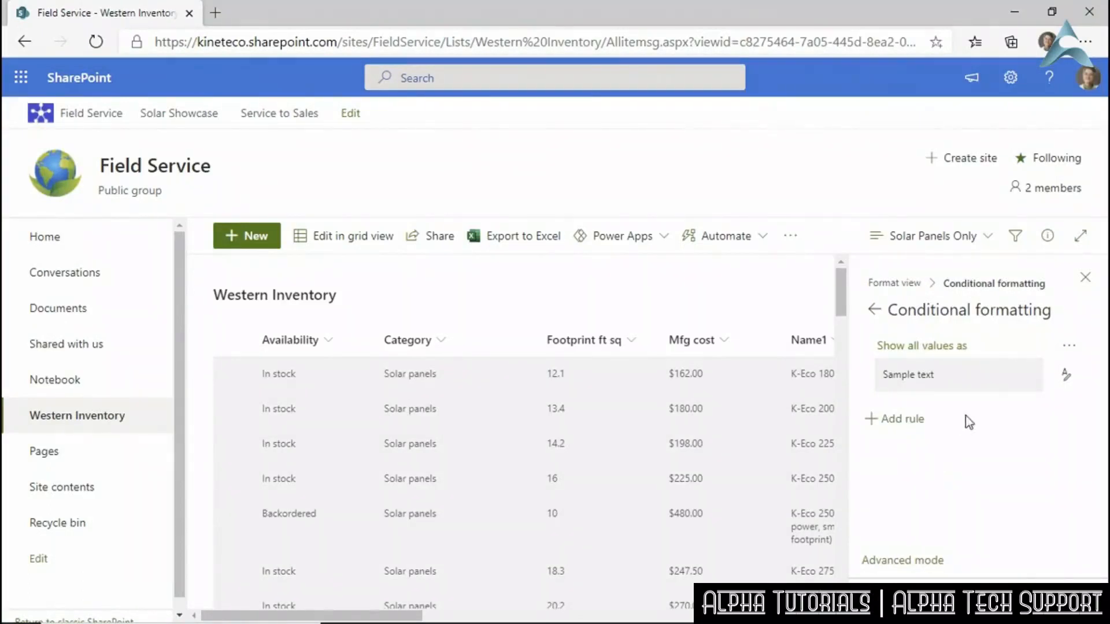
pyautogui.click(1067, 380)
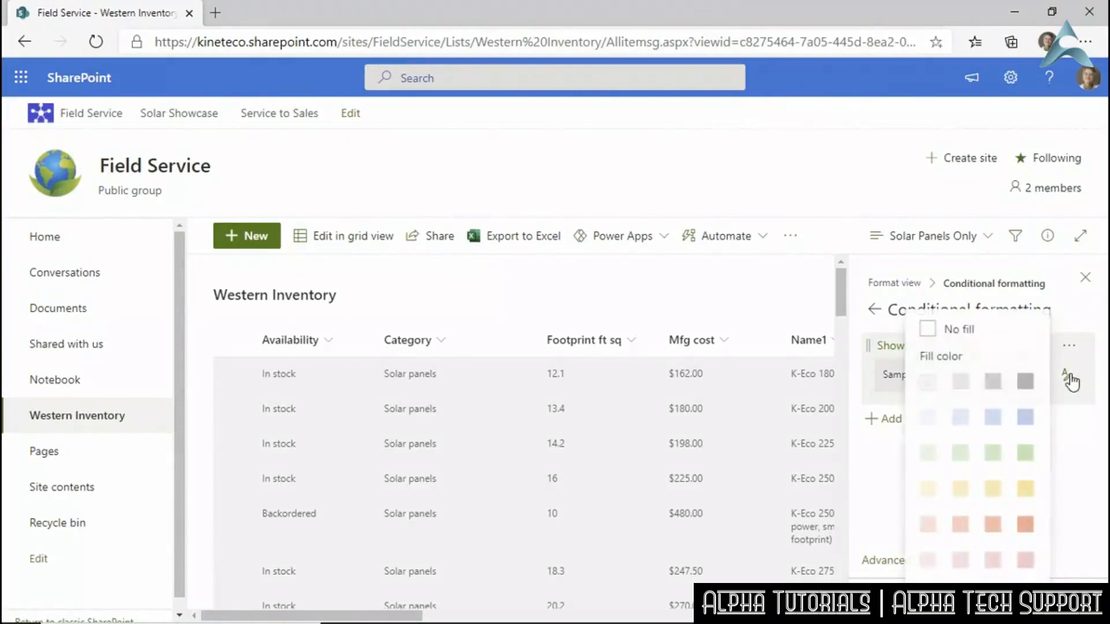
pyautogui.click(929, 328)
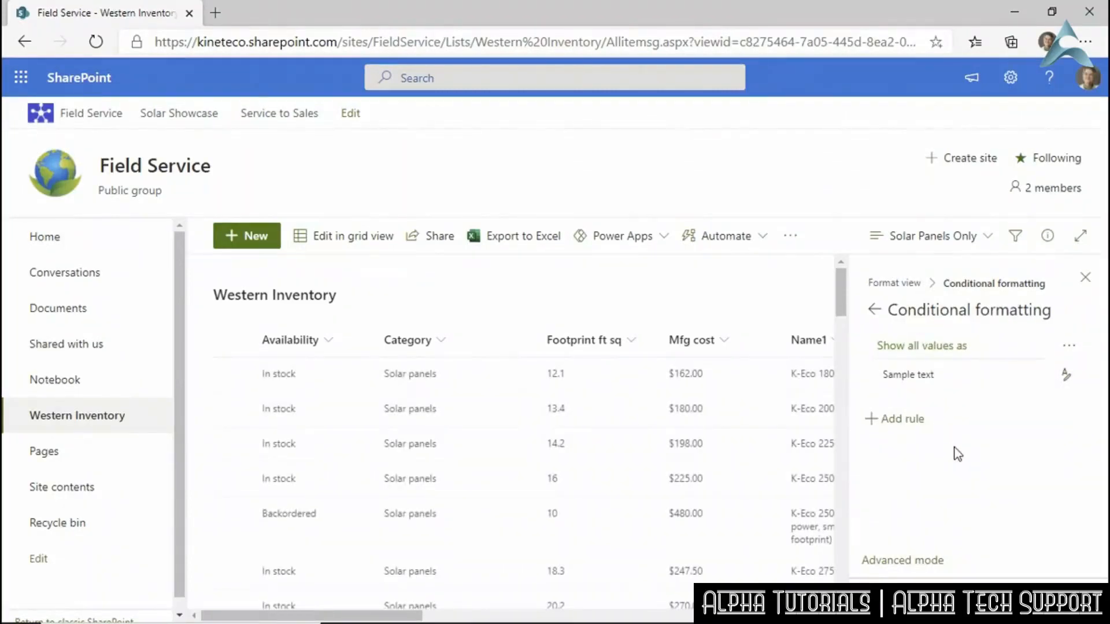
pyautogui.click(909, 427)
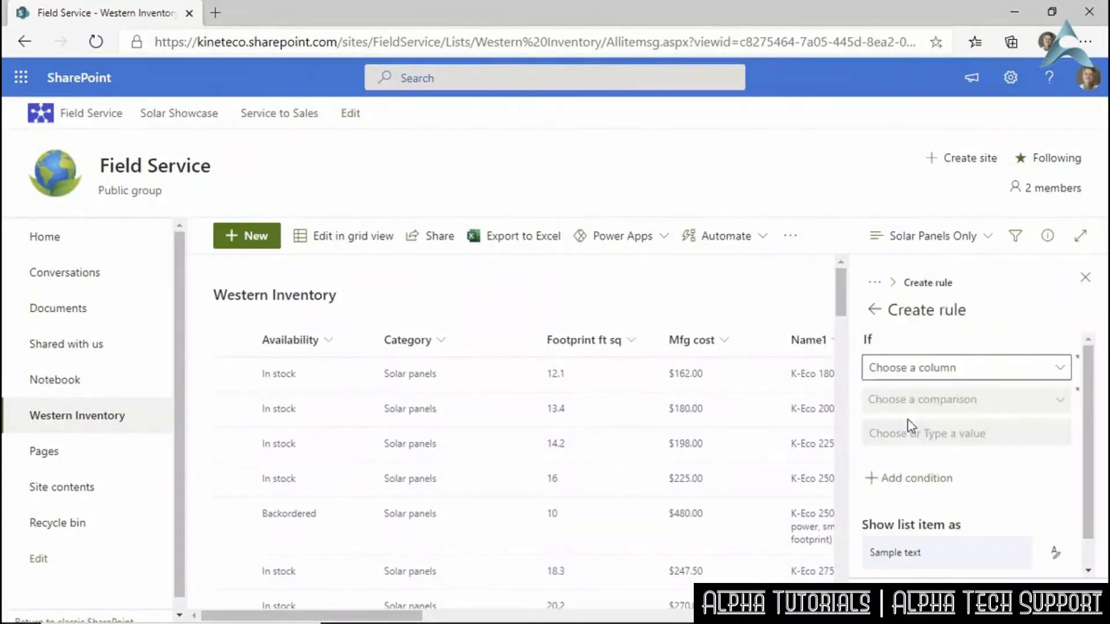
# Set the rule condition to Availability is equal to 'Backordered'.
pyautogui.click(913, 377)
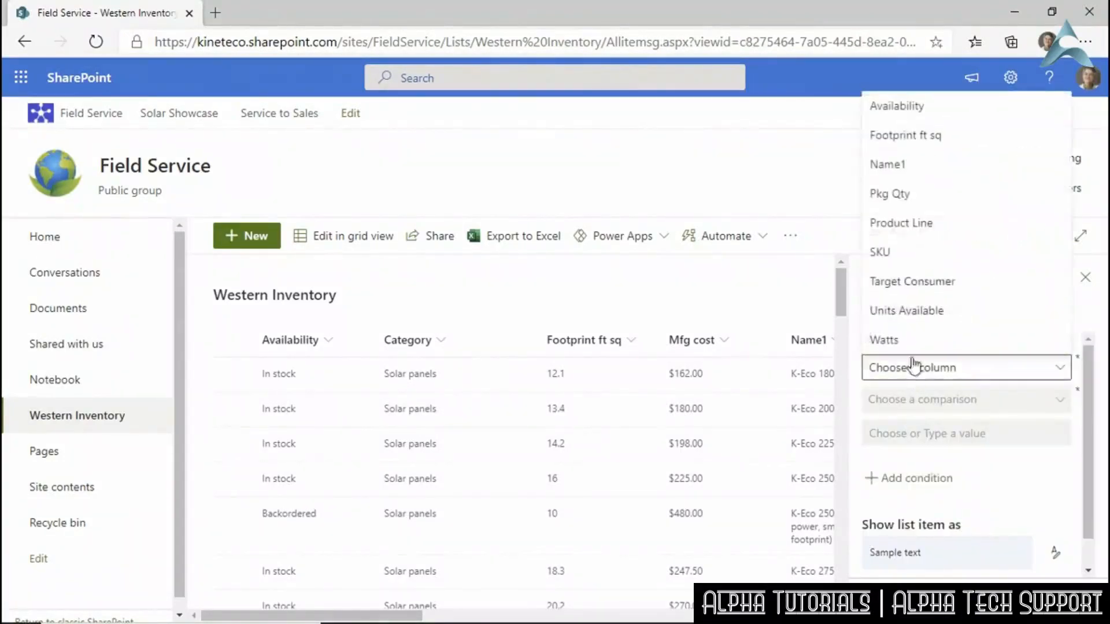
pyautogui.click(887, 110)
pyautogui.click(941, 402)
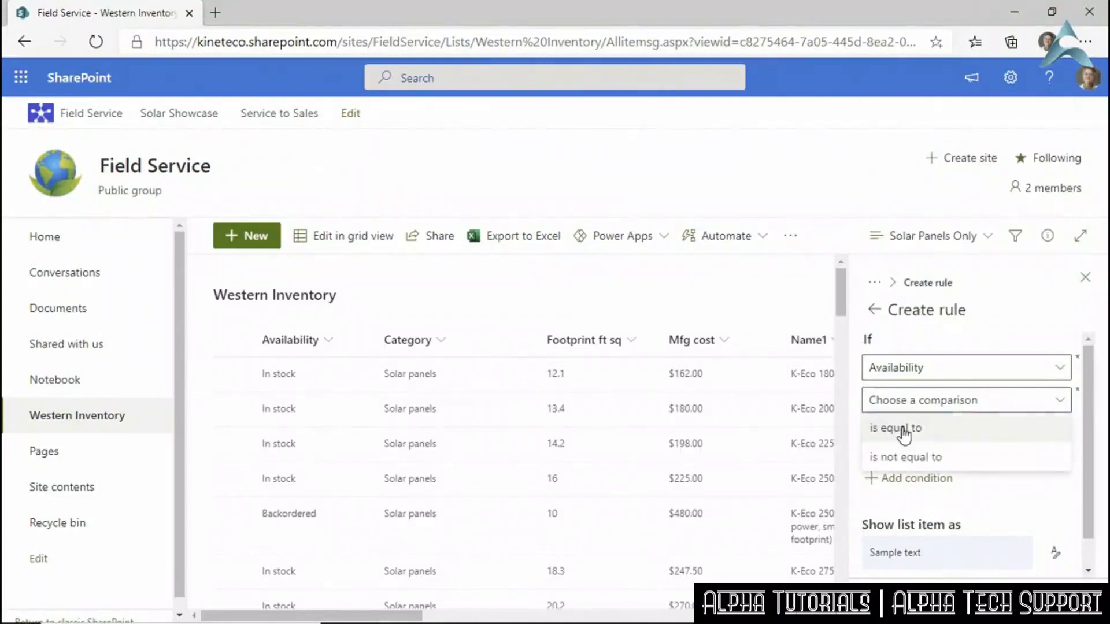
pyautogui.click(904, 429)
pyautogui.click(935, 434)
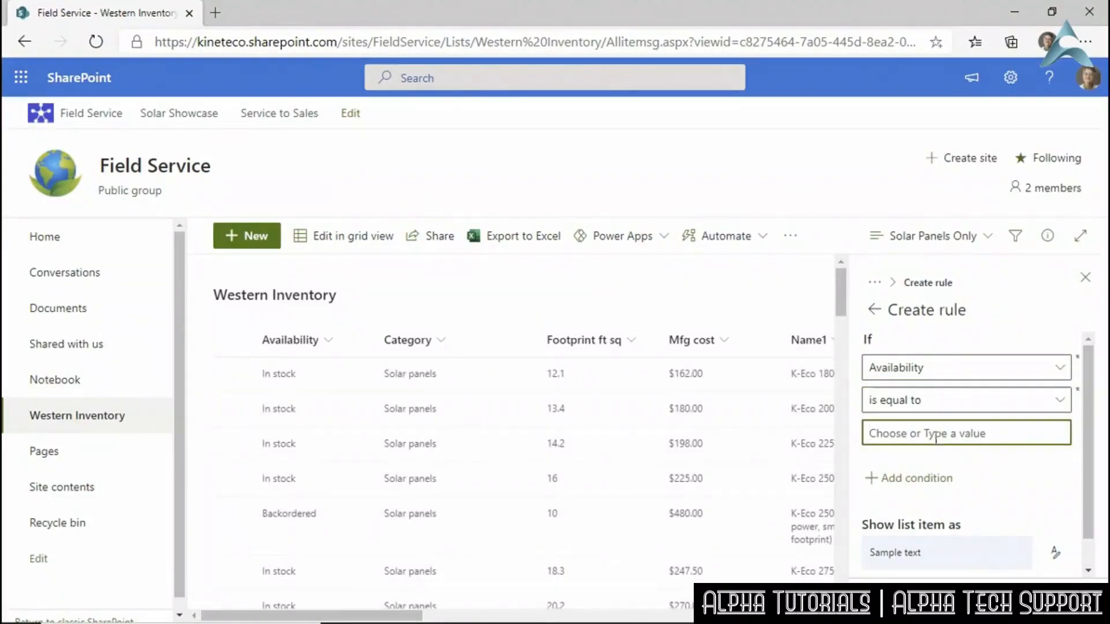
pyautogui.write('Backordered')
pyautogui.press('Tab')
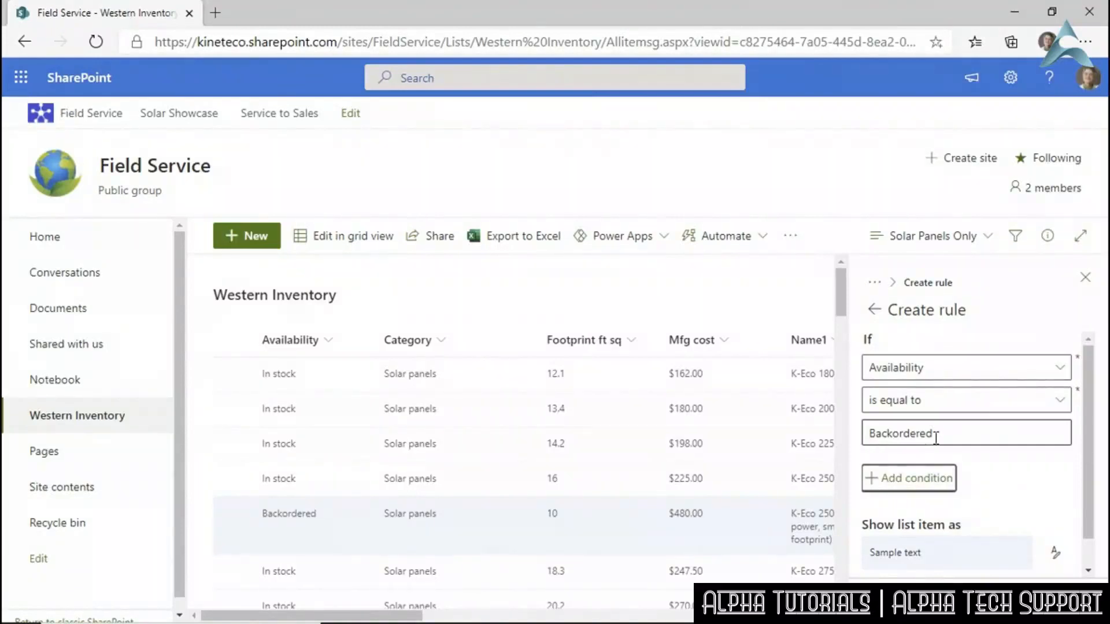
# Give matching rows a pale yellow fill and close the rule pane.
pyautogui.scroll(-1, 971, 515)
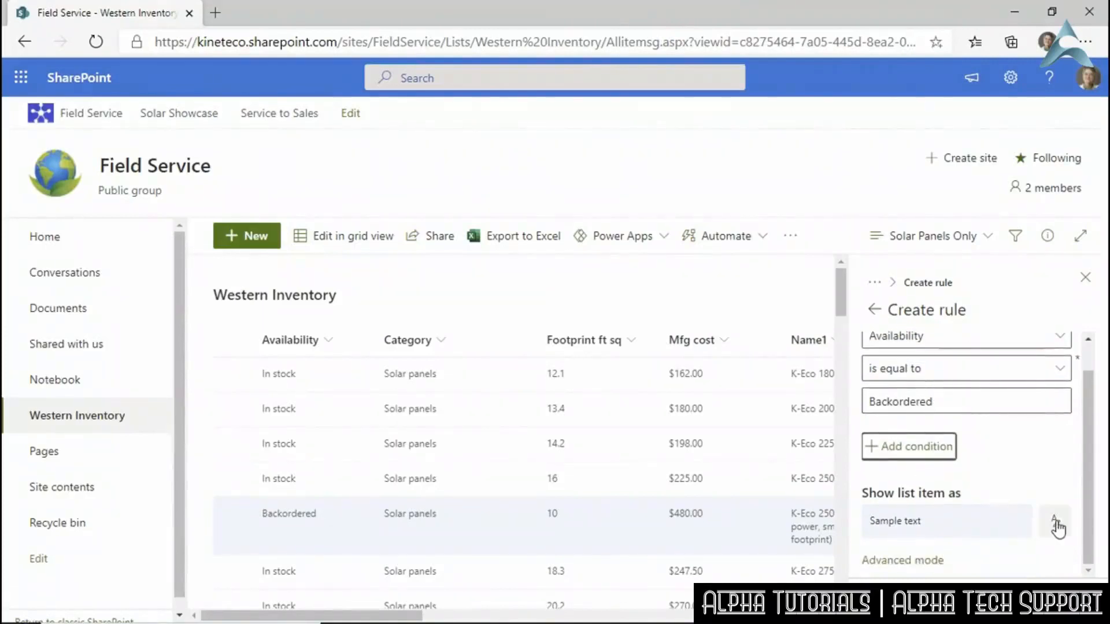
pyautogui.click(1056, 520)
pyautogui.click(984, 379)
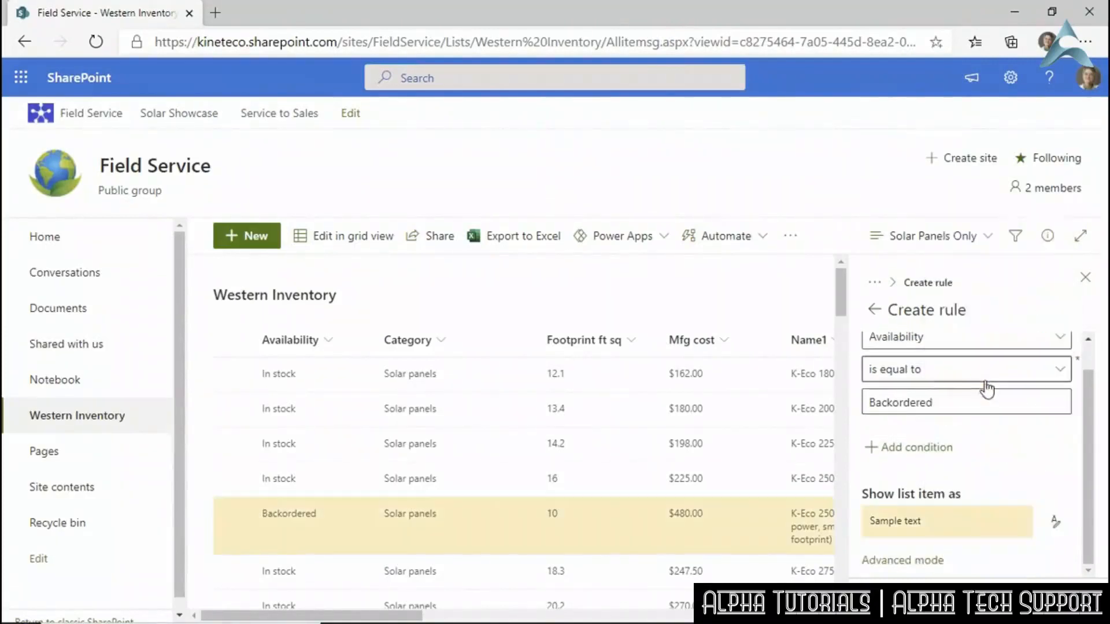
pyautogui.click(1055, 522)
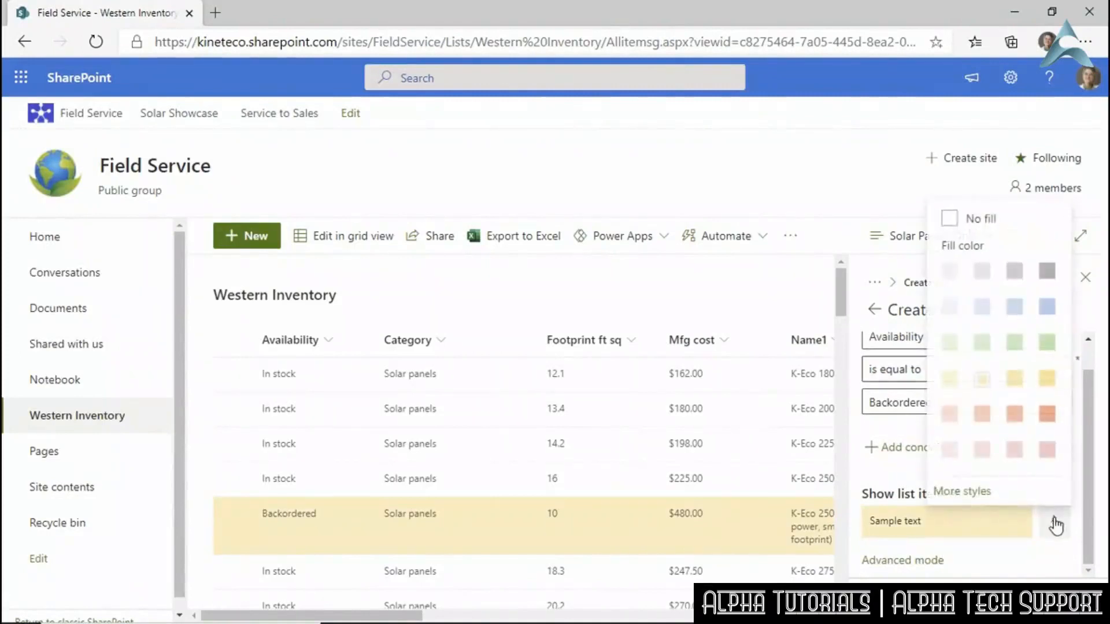
pyautogui.click(1017, 552)
pyautogui.scroll(-10, 694, 466)
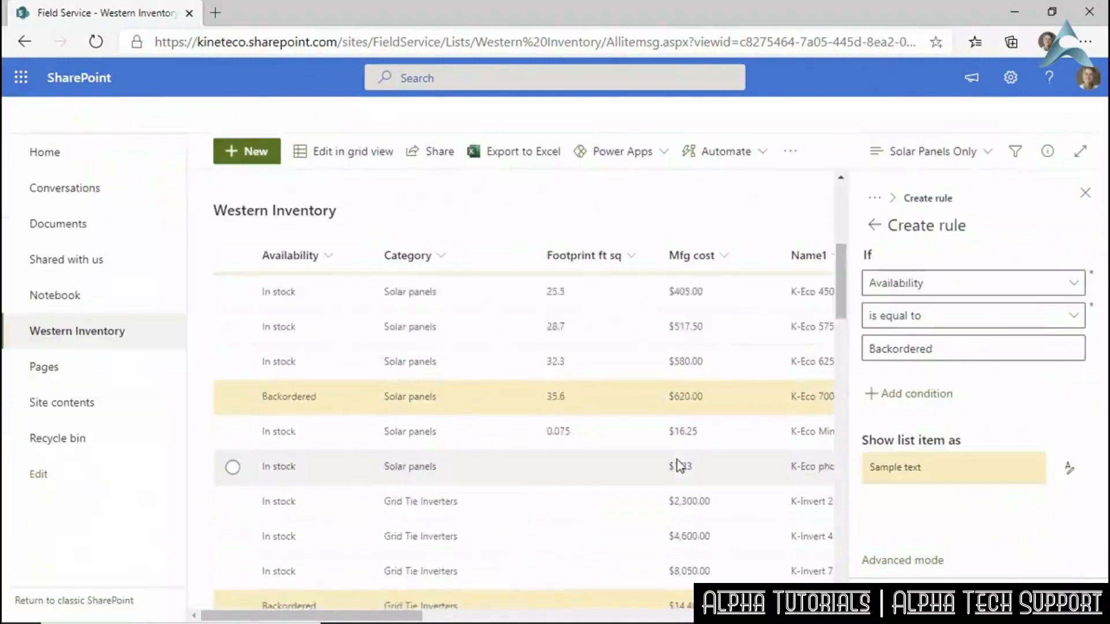
pyautogui.scroll(10, 677, 459)
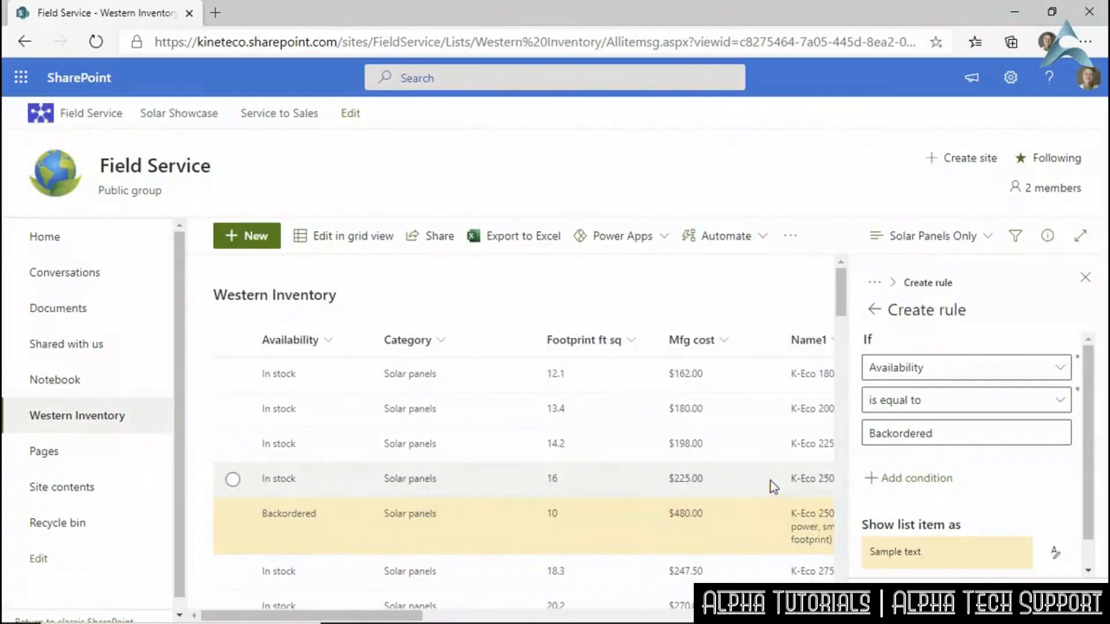
pyautogui.click(1086, 280)
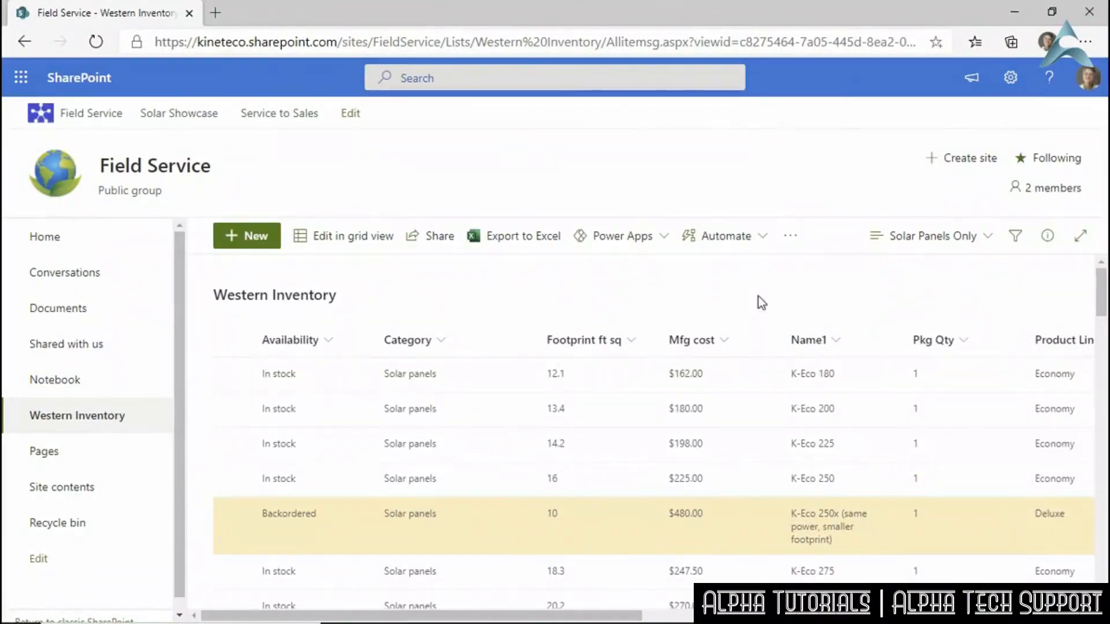
# Scroll through Western Inventory to check the yellow-shaded Backordered rows.
pyautogui.scroll(-7, 758, 300)
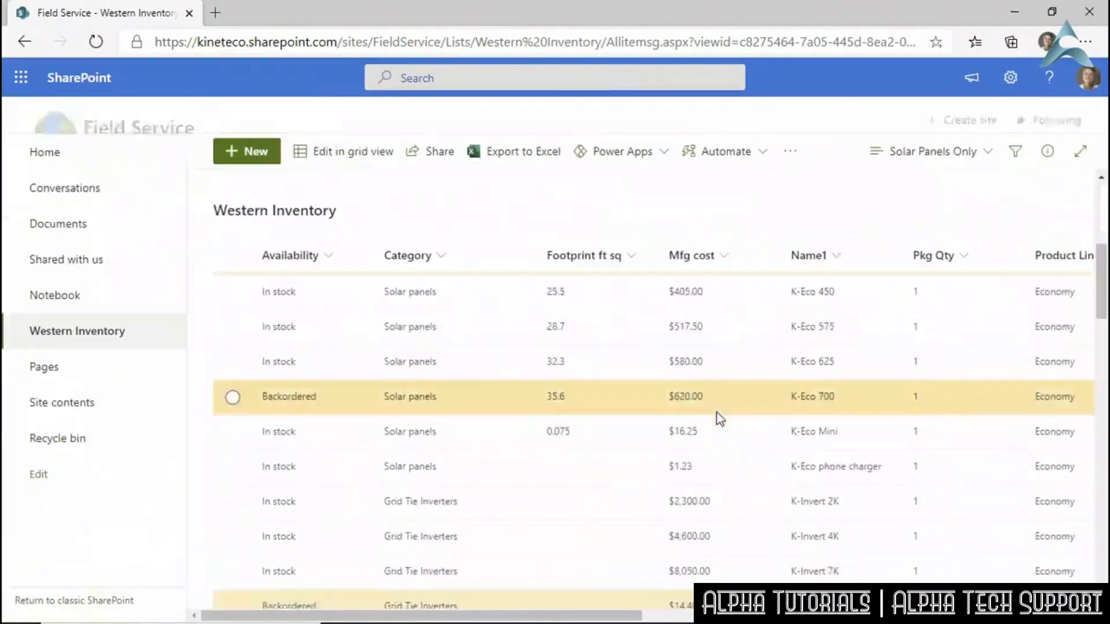
pyautogui.scroll(-3, 717, 413)
pyautogui.scroll(10, 716, 413)
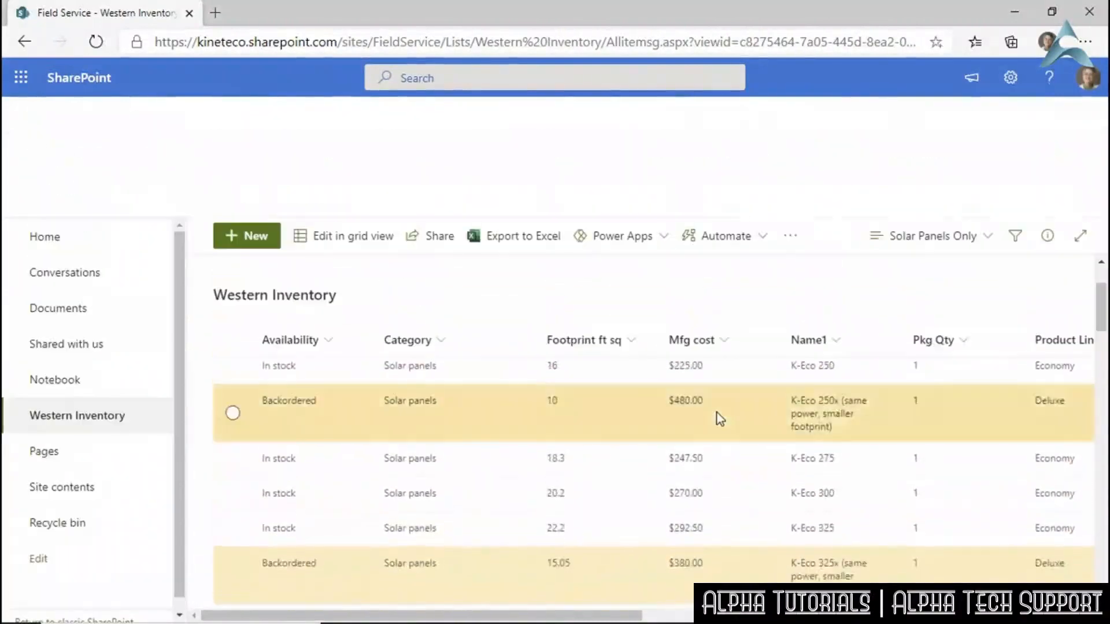
pyautogui.scroll(2, 716, 413)
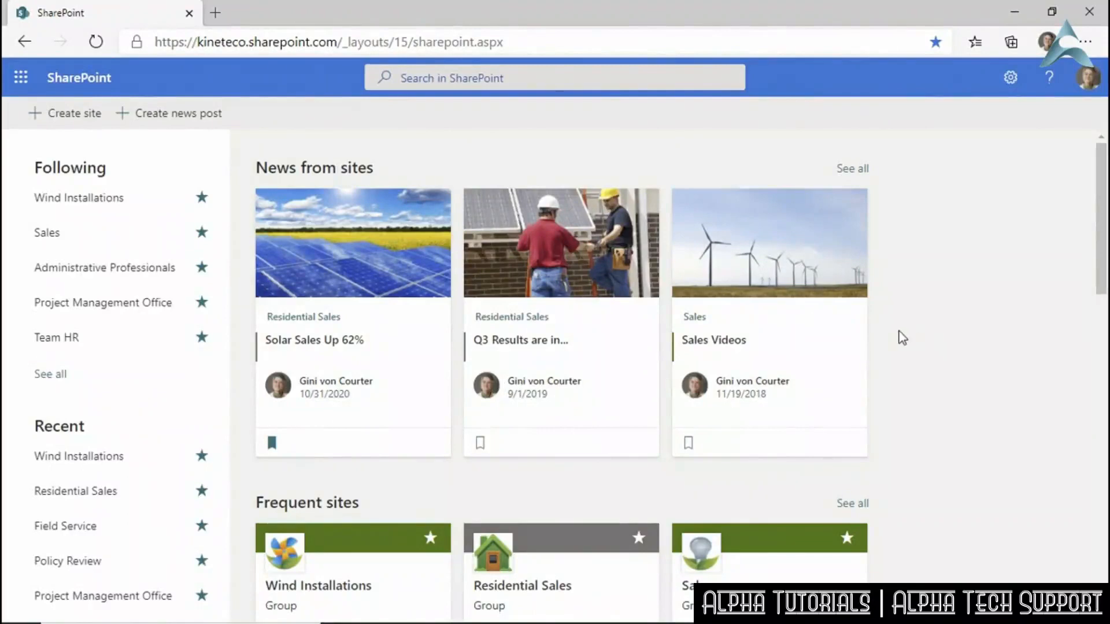
# Go to the Policy Review site and open its Documents library.
pyautogui.scroll(-10, 899, 337)
pyautogui.click(729, 281)
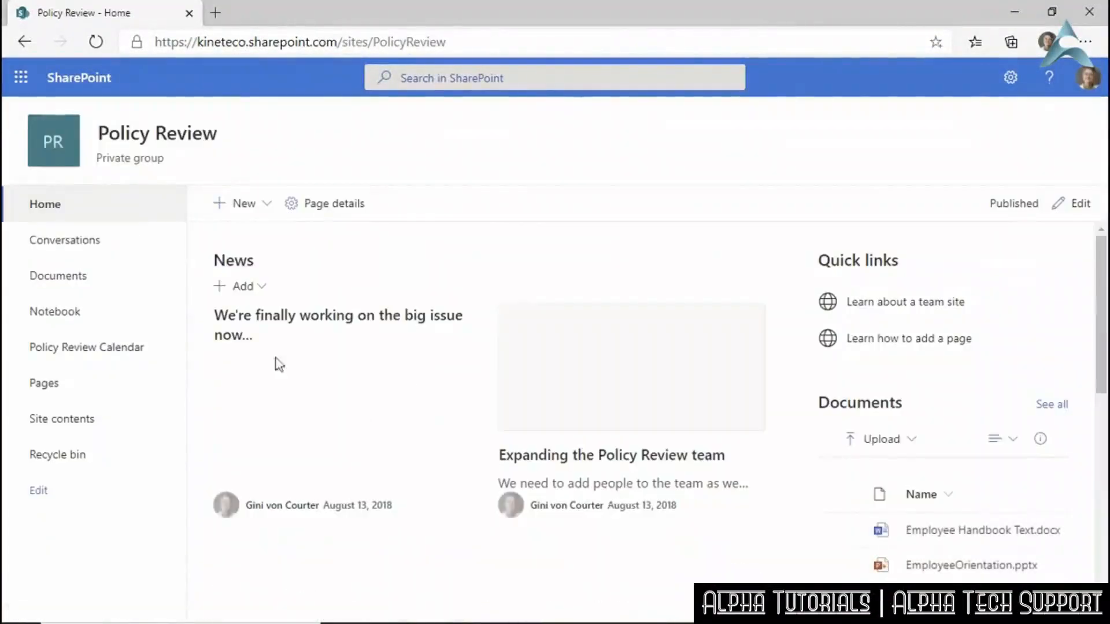
pyautogui.click(52, 281)
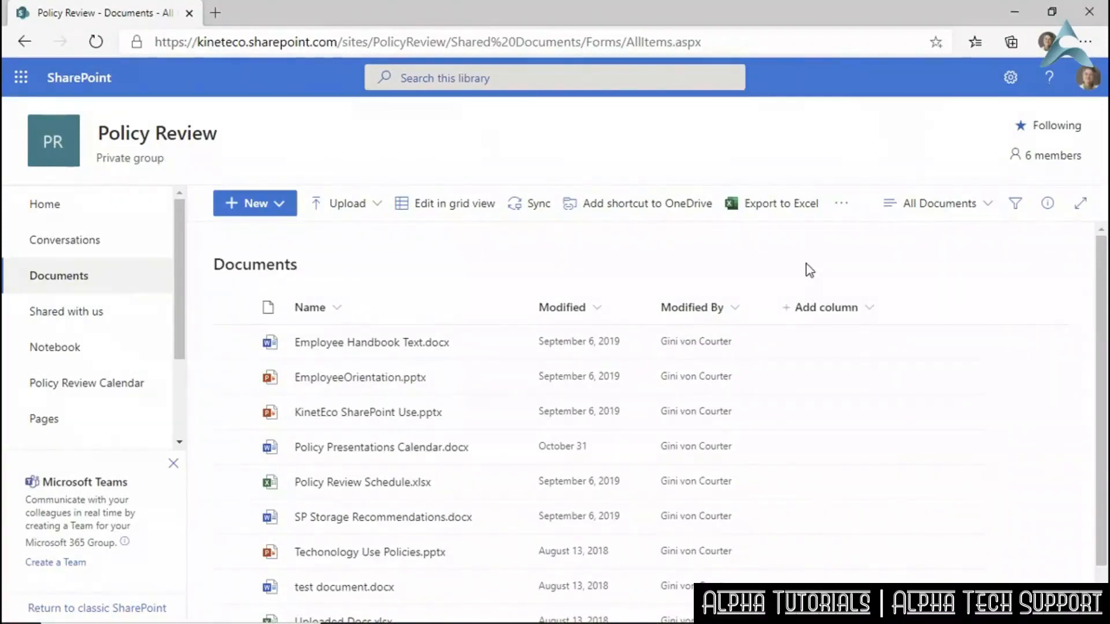
# Go to the Documents library's Versioning Settings page through Library settings.
pyautogui.click(1011, 77)
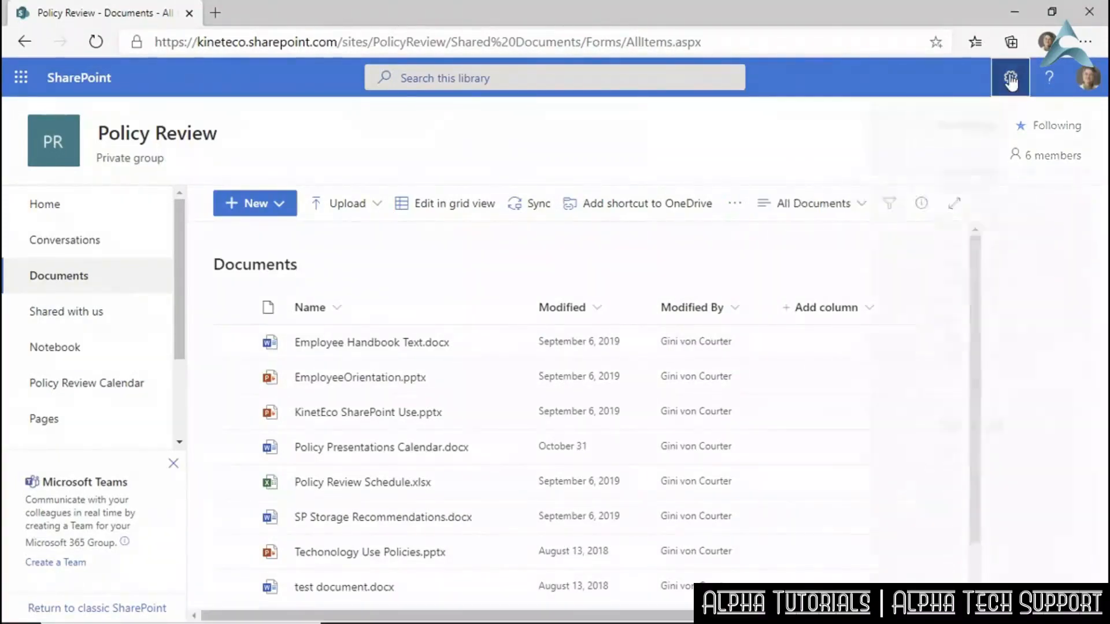
pyautogui.click(901, 244)
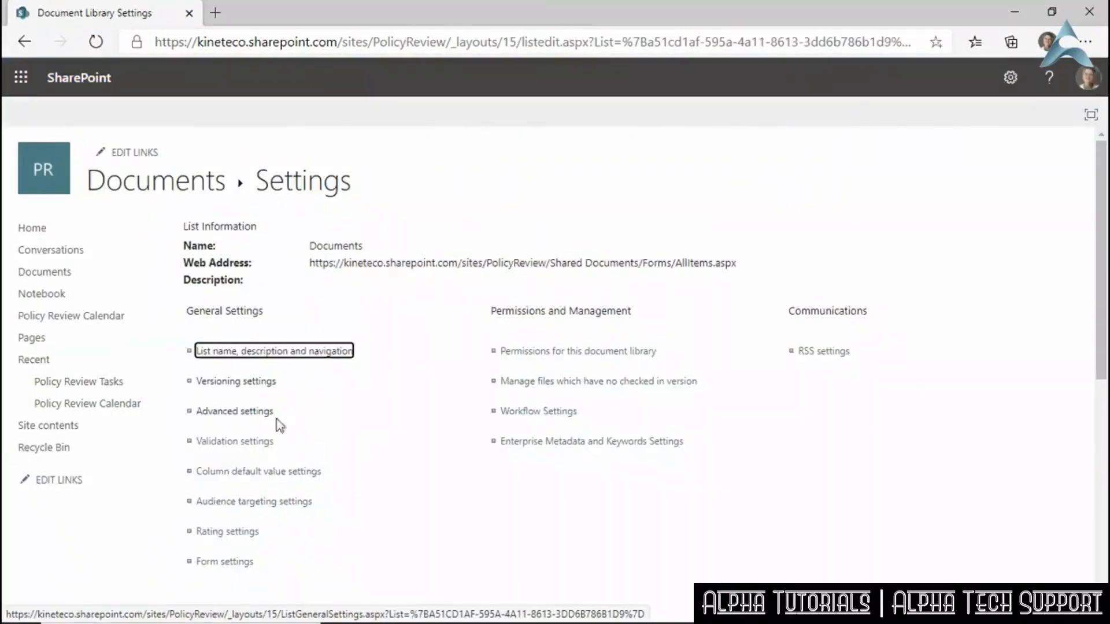
pyautogui.click(230, 382)
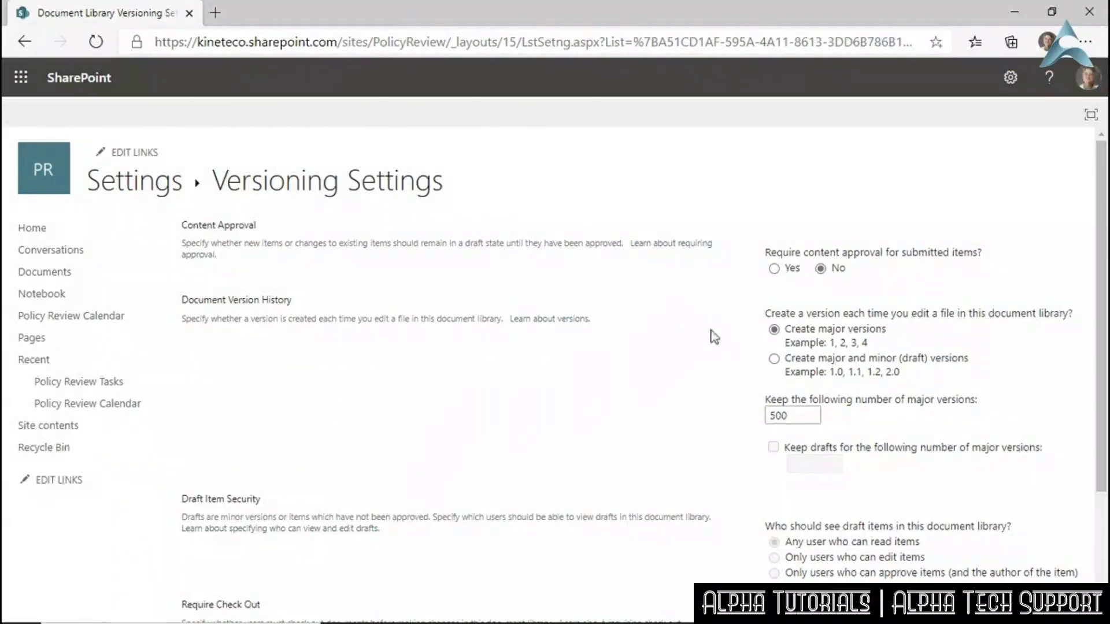
# Set 'Require content approval for submitted items' to No and confirm the prompt.
pyautogui.click(774, 269)
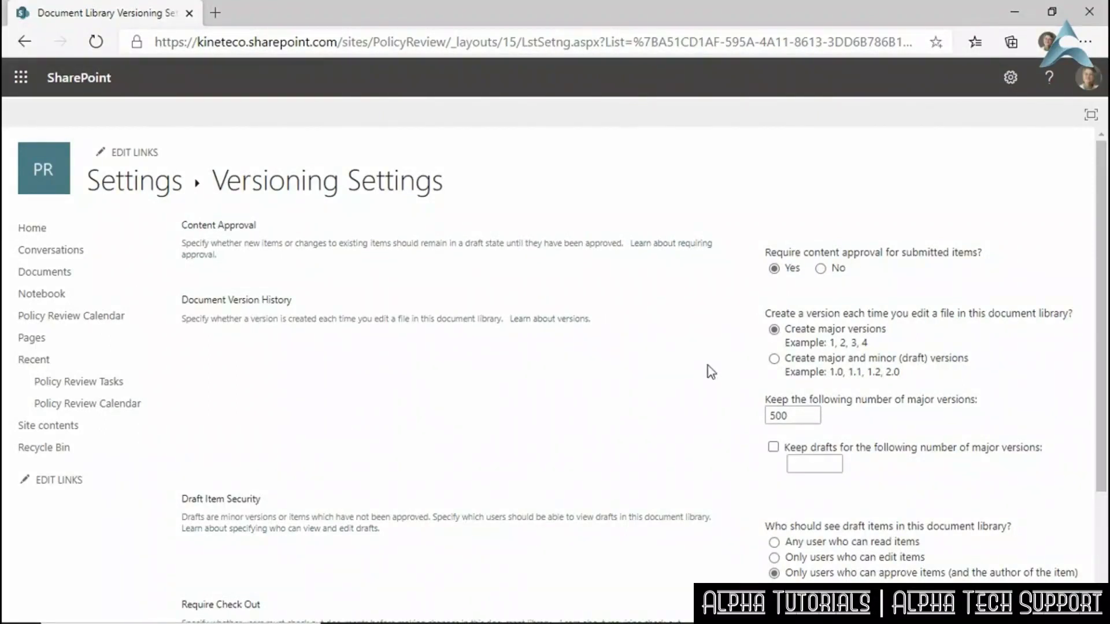
pyautogui.click(820, 269)
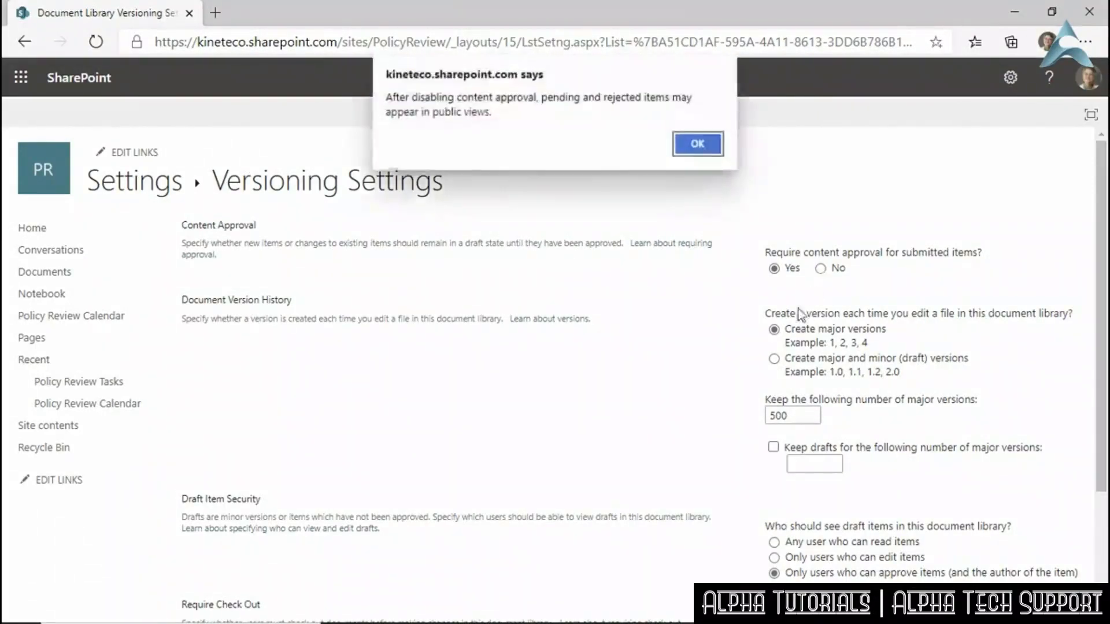
pyautogui.click(697, 145)
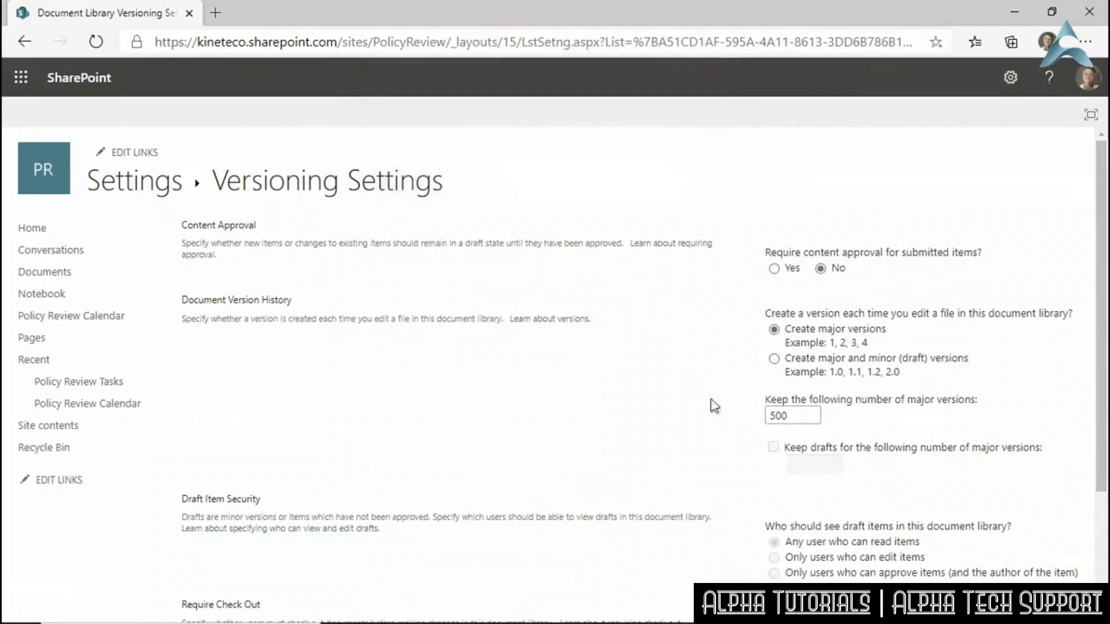
pyautogui.click(774, 269)
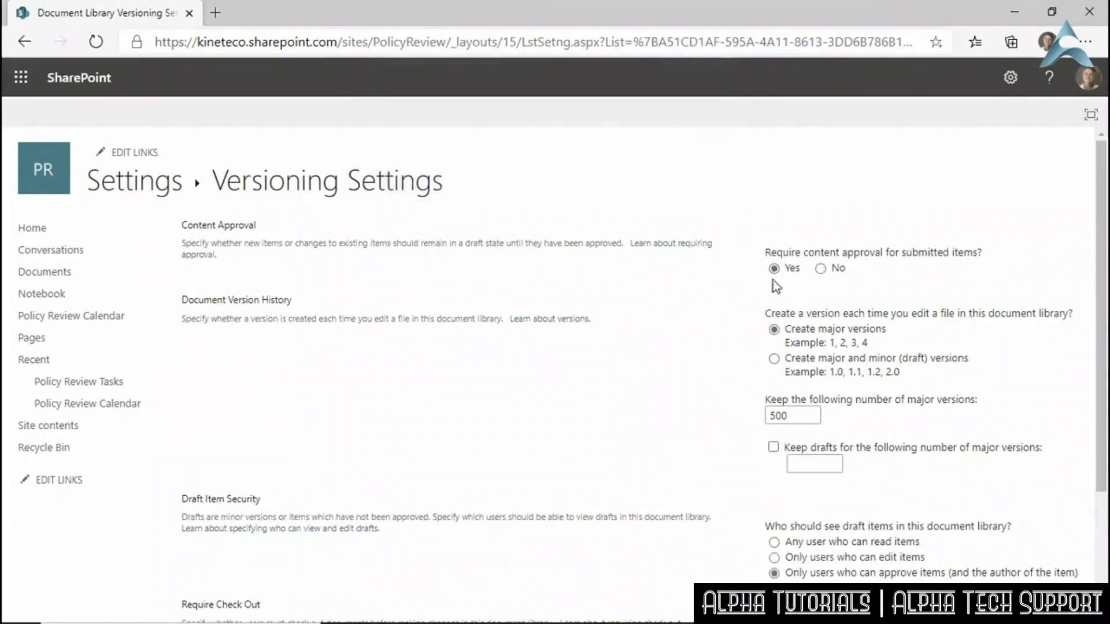
pyautogui.click(821, 269)
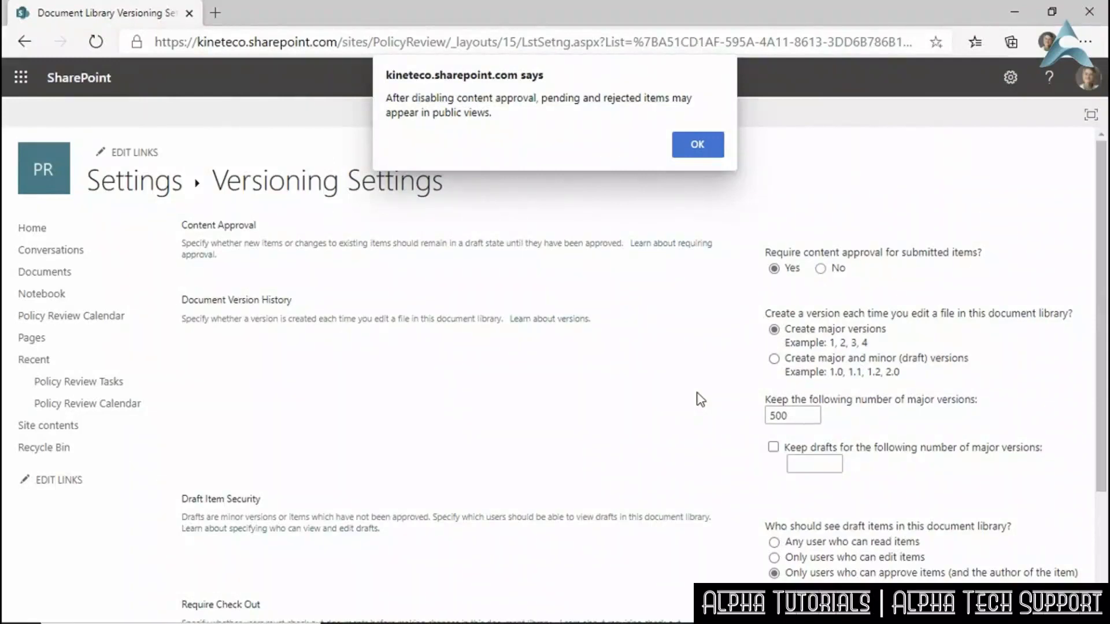
pyautogui.click(700, 144)
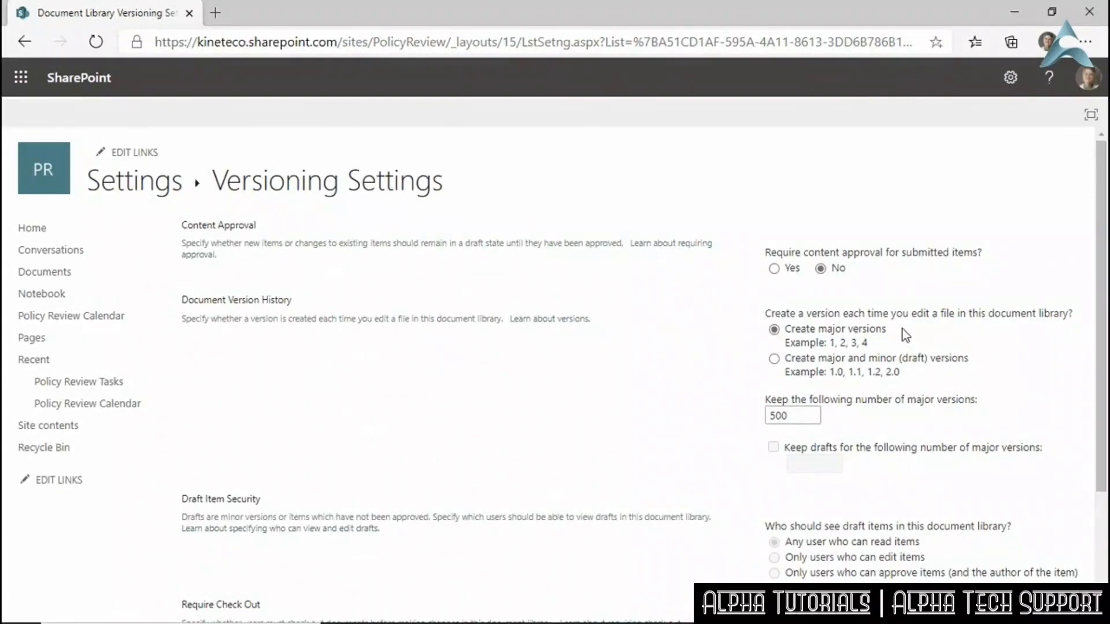
# Choose 'Create major and minor (draft) versions' under Document Version History.
pyautogui.click(774, 359)
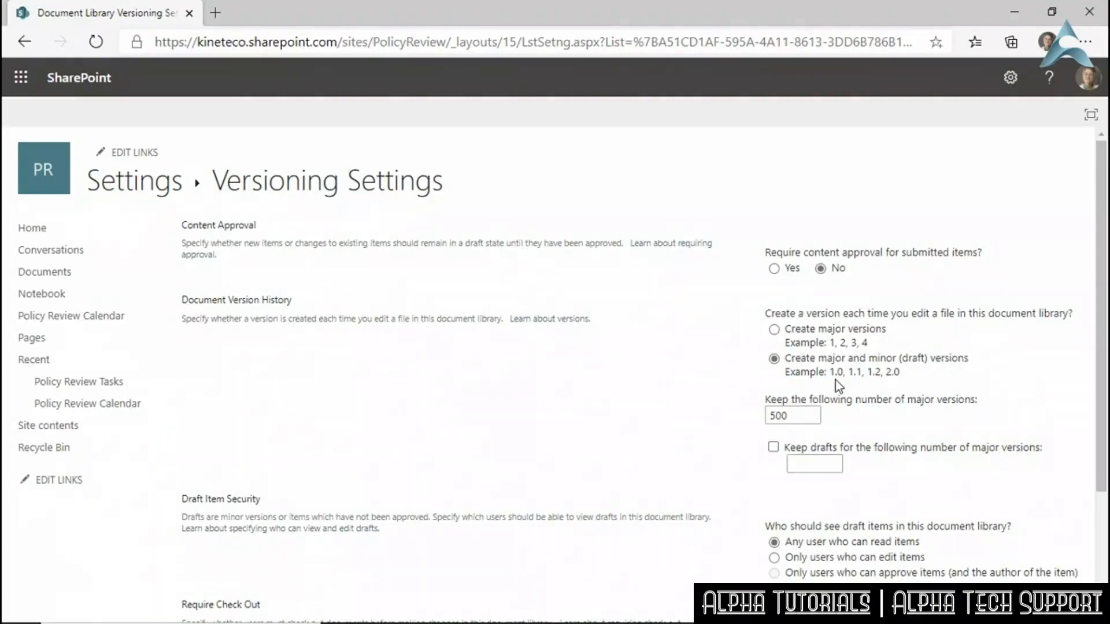
# Set Draft Item Security to 'Only users who can edit items', keeping major/minor versioning at 500.
pyautogui.click(774, 448)
pyautogui.click(774, 448)
pyautogui.doubleClick(789, 415)
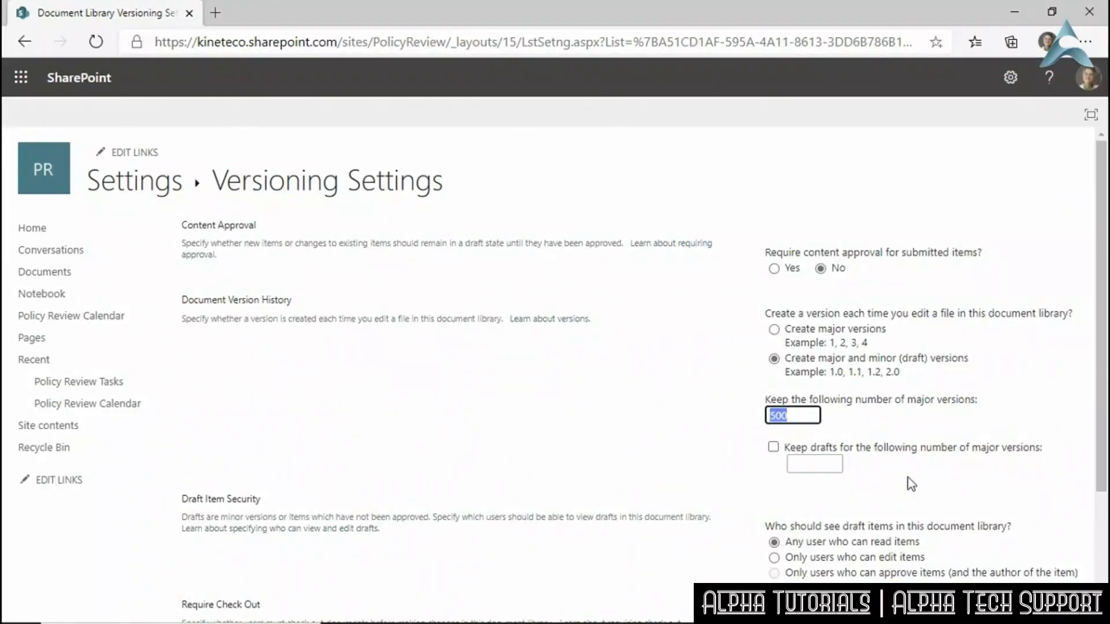
pyautogui.scroll(-2, 910, 484)
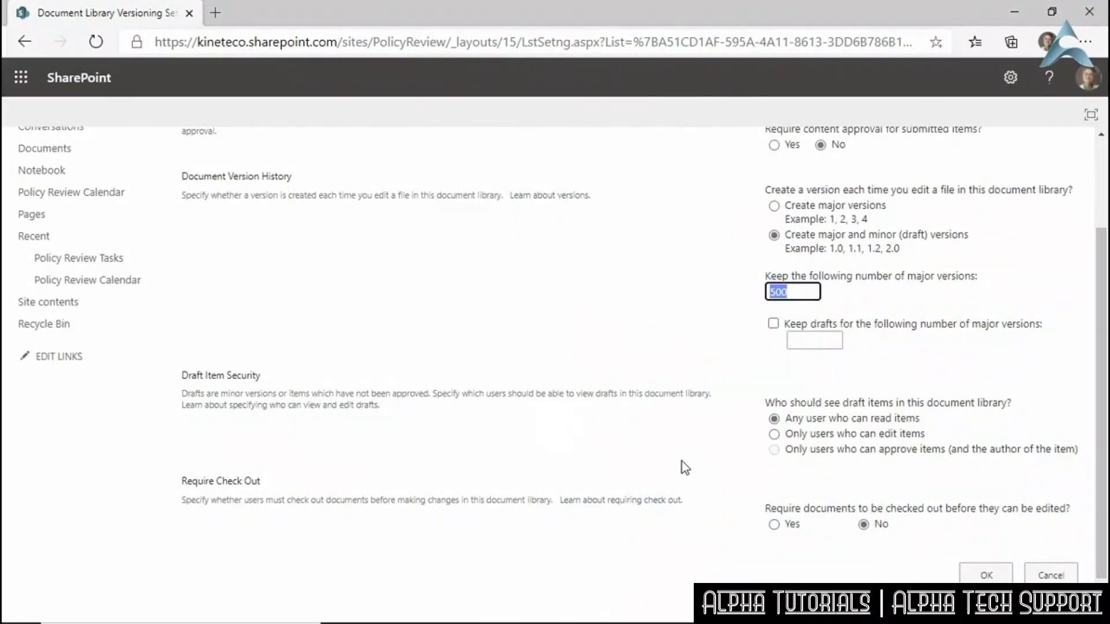
pyautogui.click(775, 208)
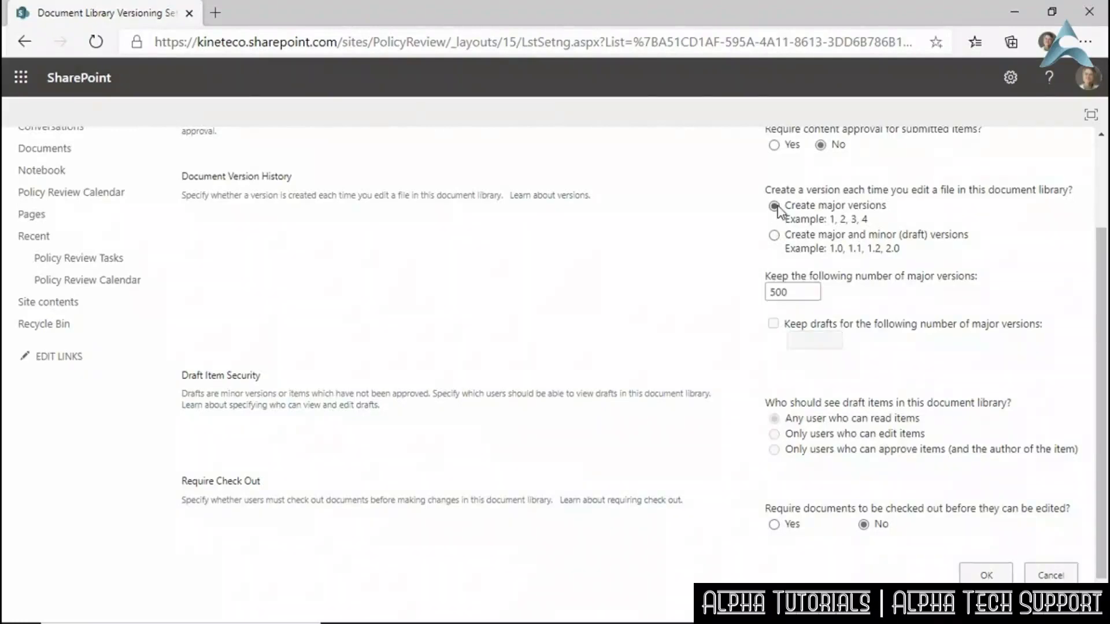
pyautogui.click(773, 236)
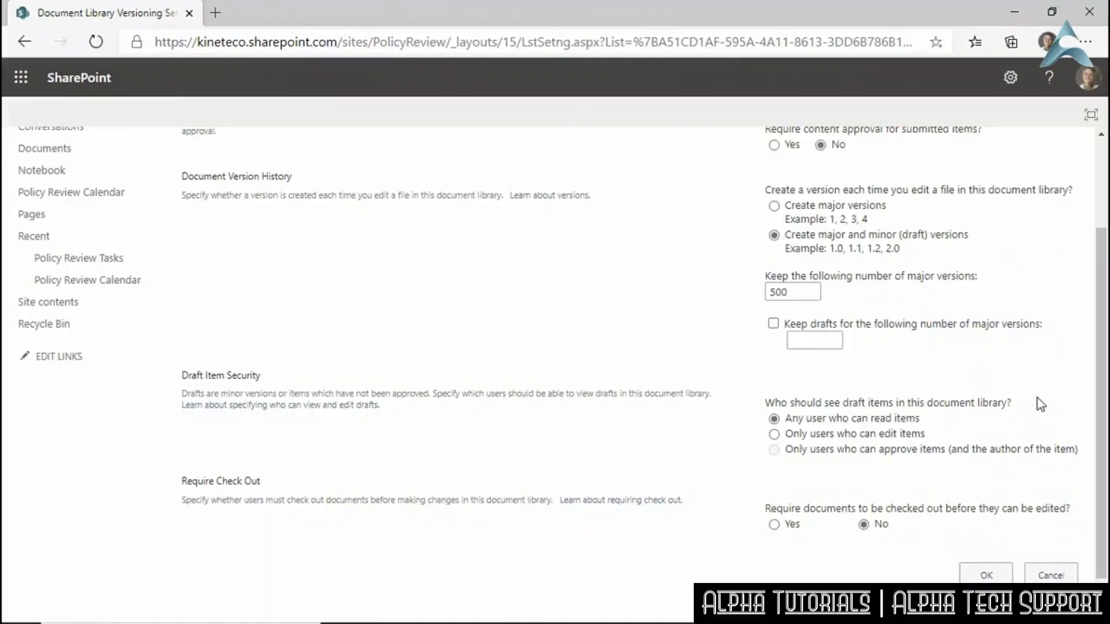
pyautogui.click(774, 435)
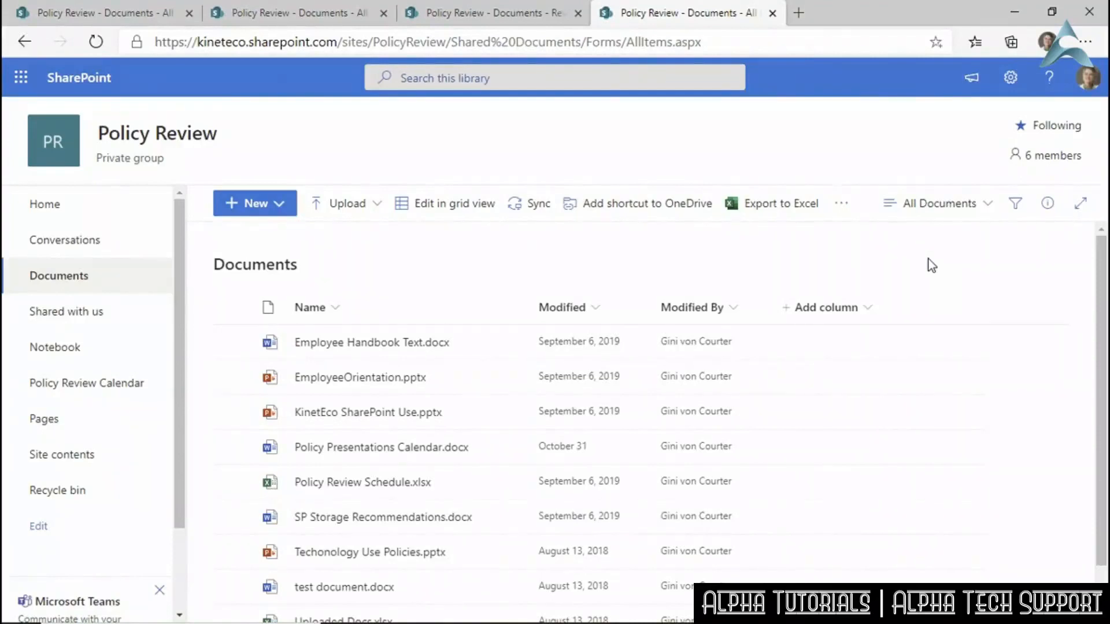
# From Library settings, choose Create view and start from the All Documents view.
pyautogui.click(988, 205)
pyautogui.click(1010, 78)
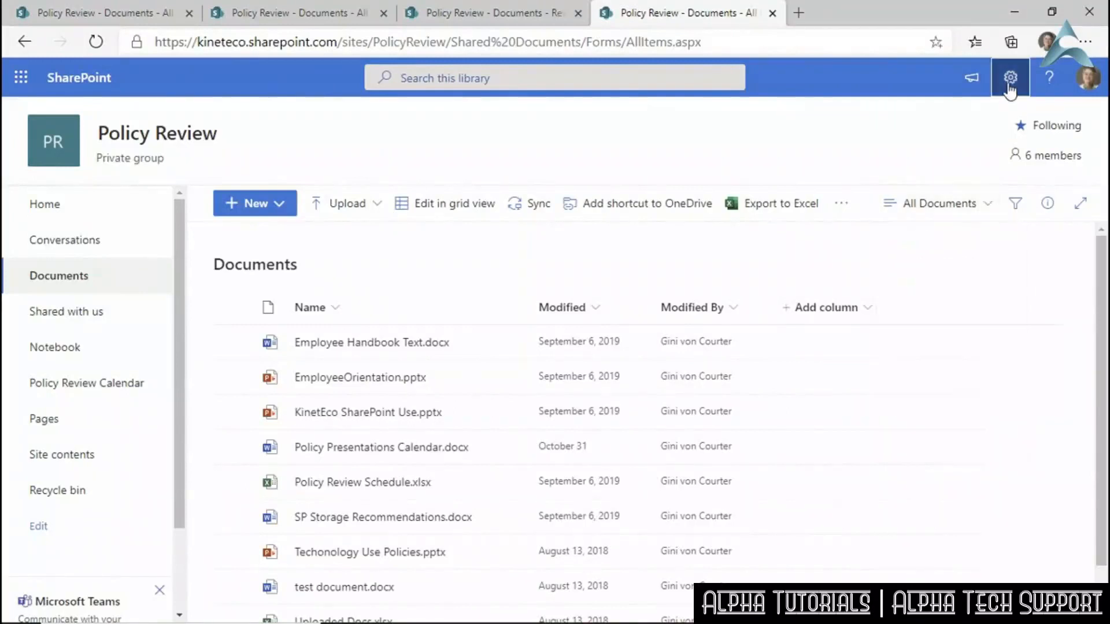
pyautogui.click(919, 247)
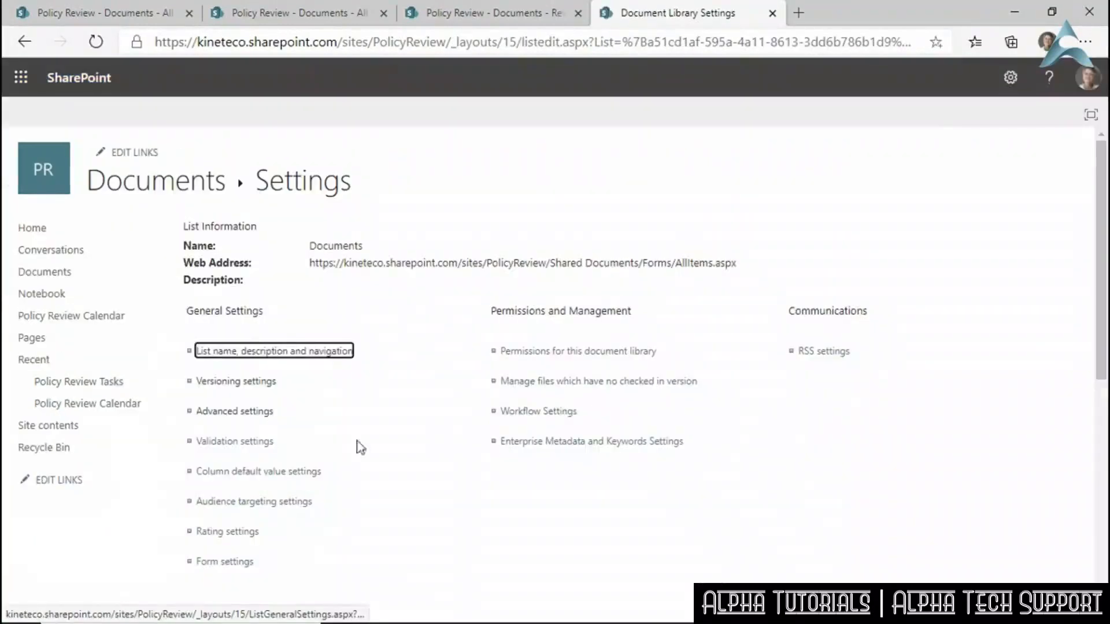
pyautogui.scroll(-10, 269, 458)
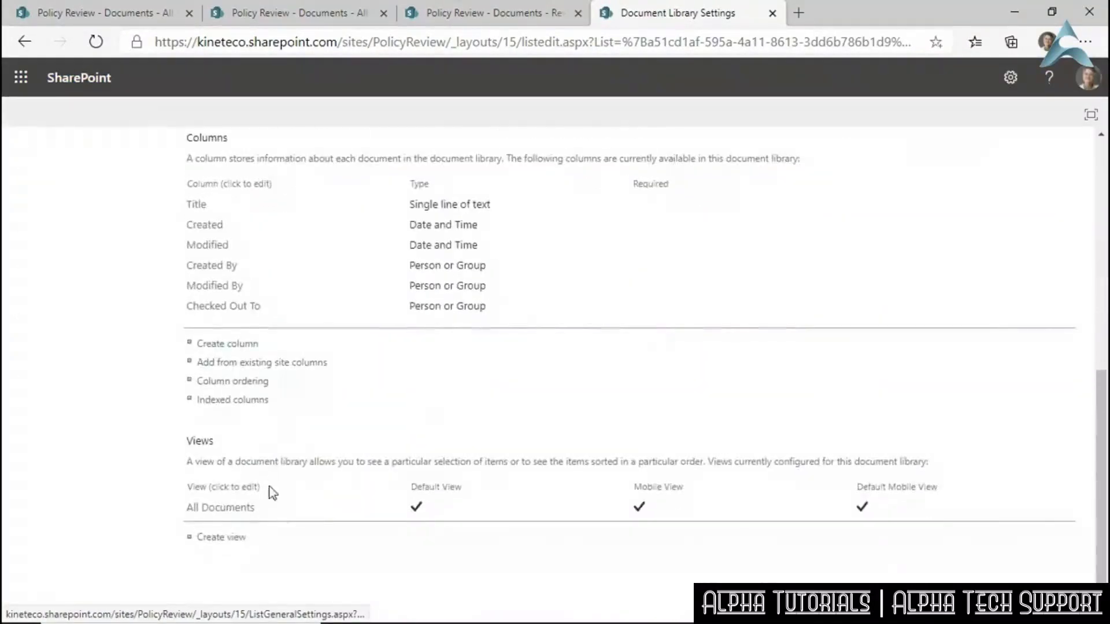
pyautogui.click(225, 539)
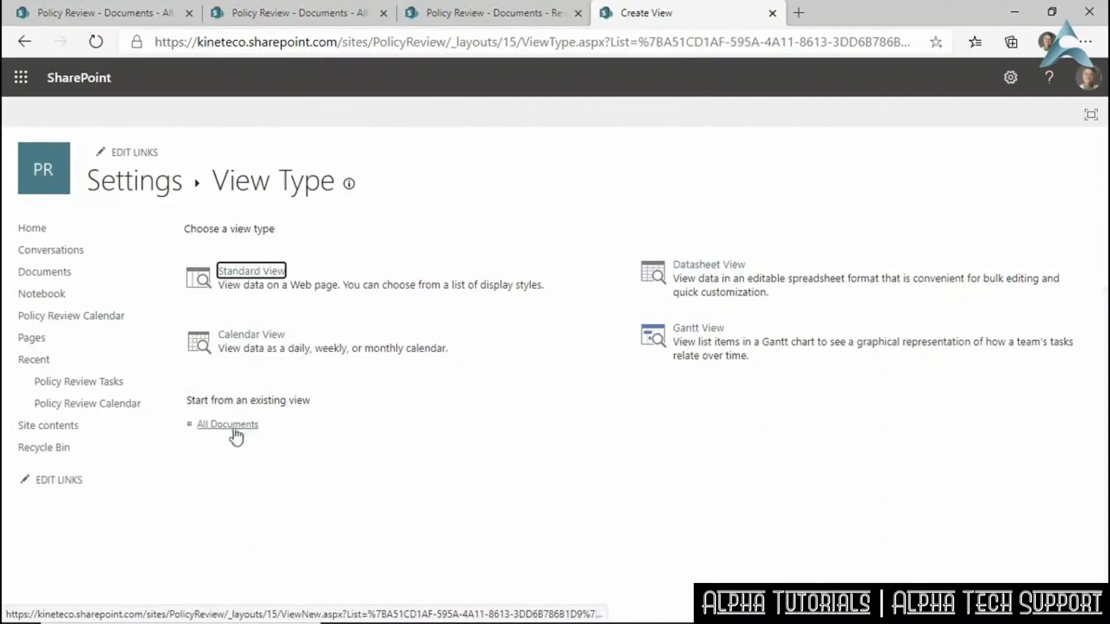
pyautogui.click(232, 426)
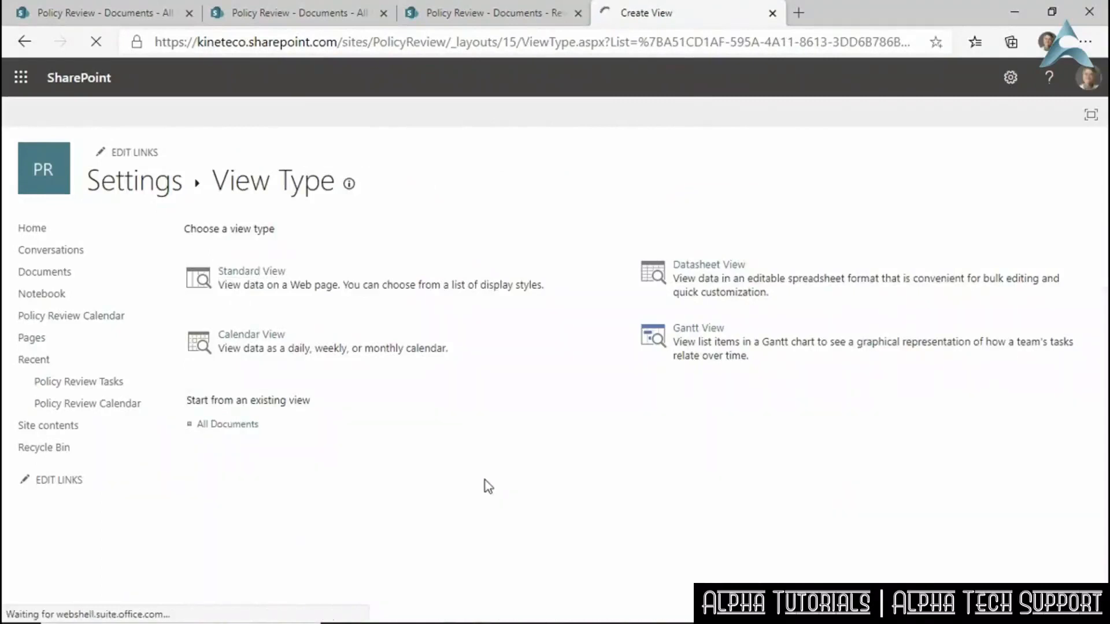
# Name the view 'My Documents' and include the Created By column.
pyautogui.write('My Documents')
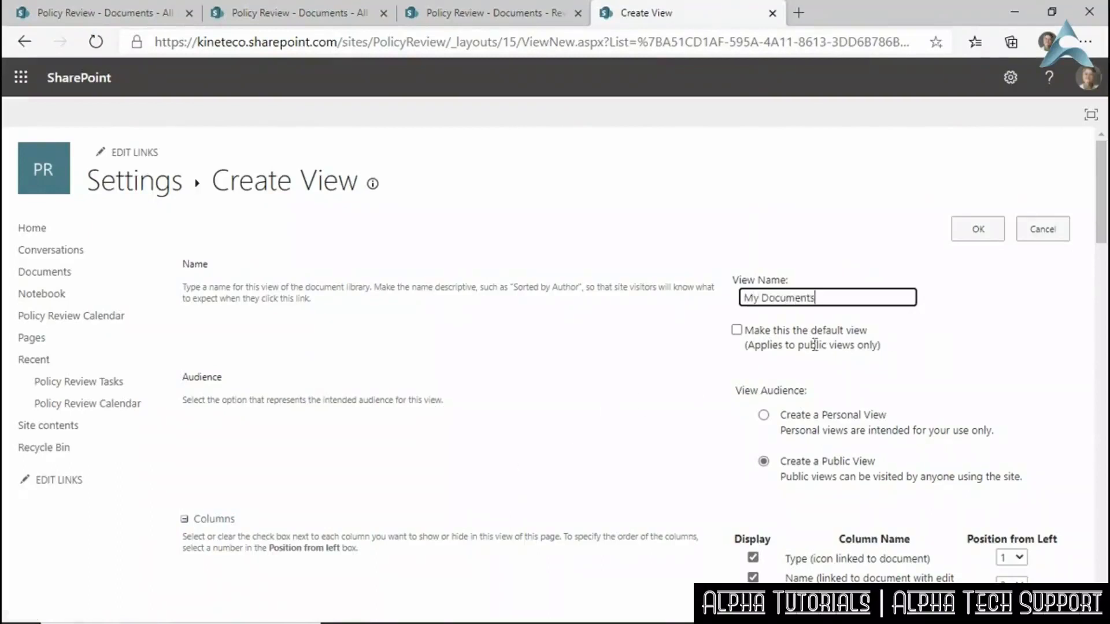
pyautogui.scroll(-2, 763, 359)
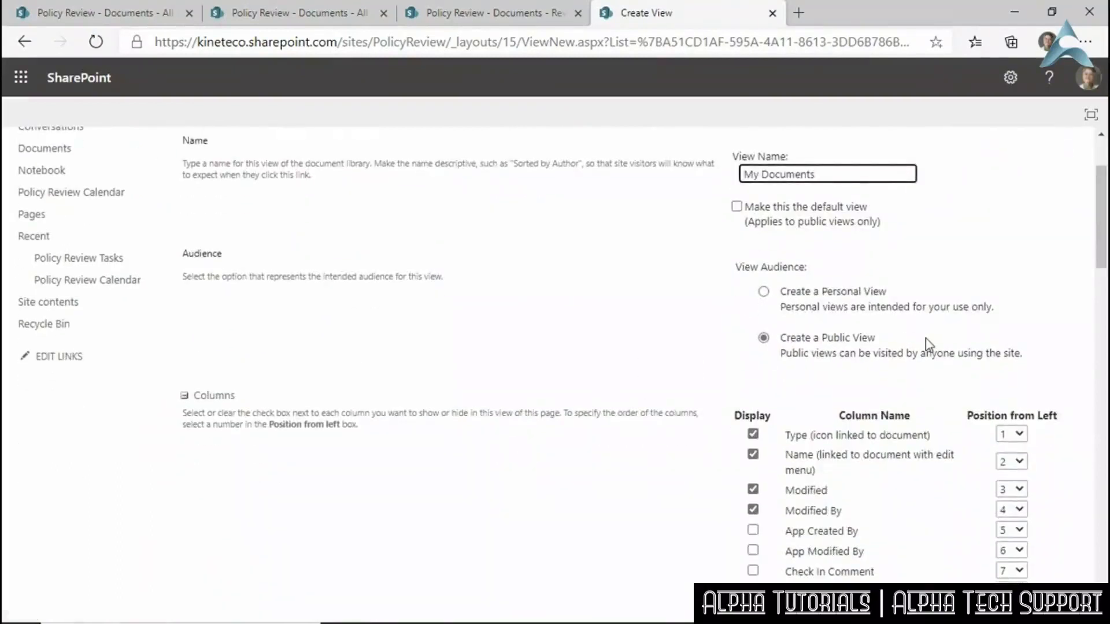
pyautogui.scroll(-4, 925, 339)
pyautogui.scroll(-9, 925, 338)
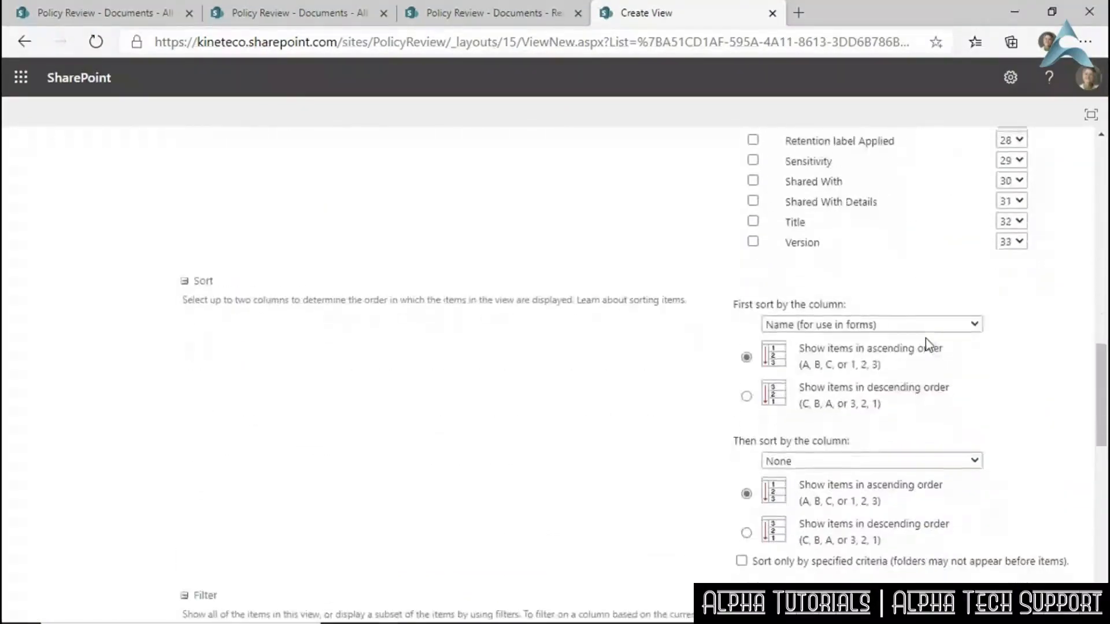
pyautogui.scroll(9, 913, 254)
pyautogui.scroll(-6, 913, 253)
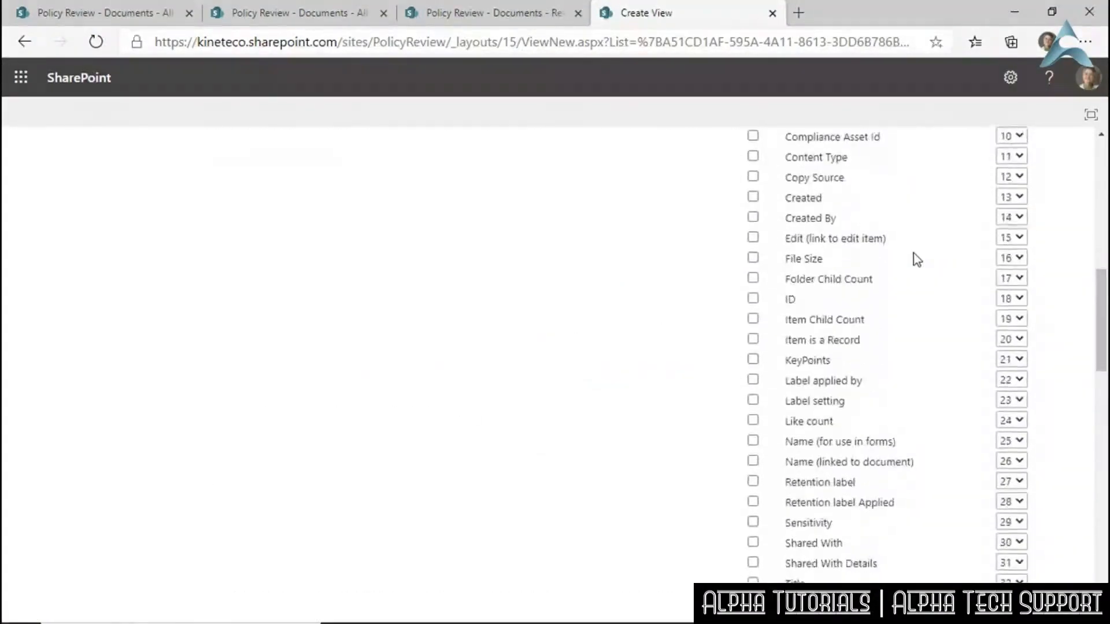
pyautogui.scroll(3, 912, 260)
pyautogui.click(753, 217)
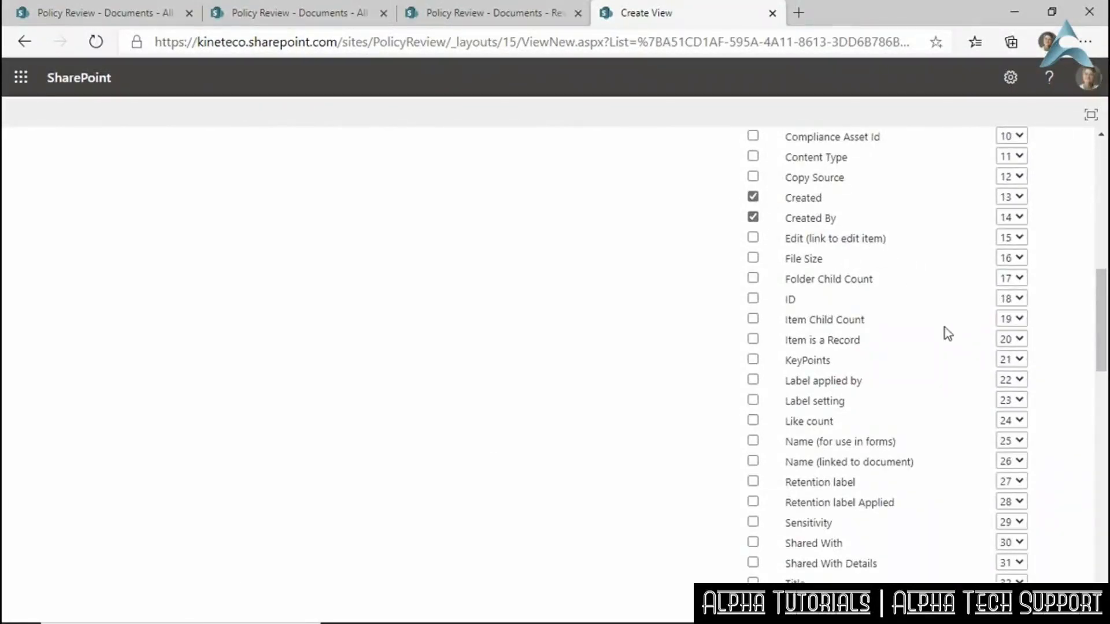
pyautogui.scroll(5, 941, 327)
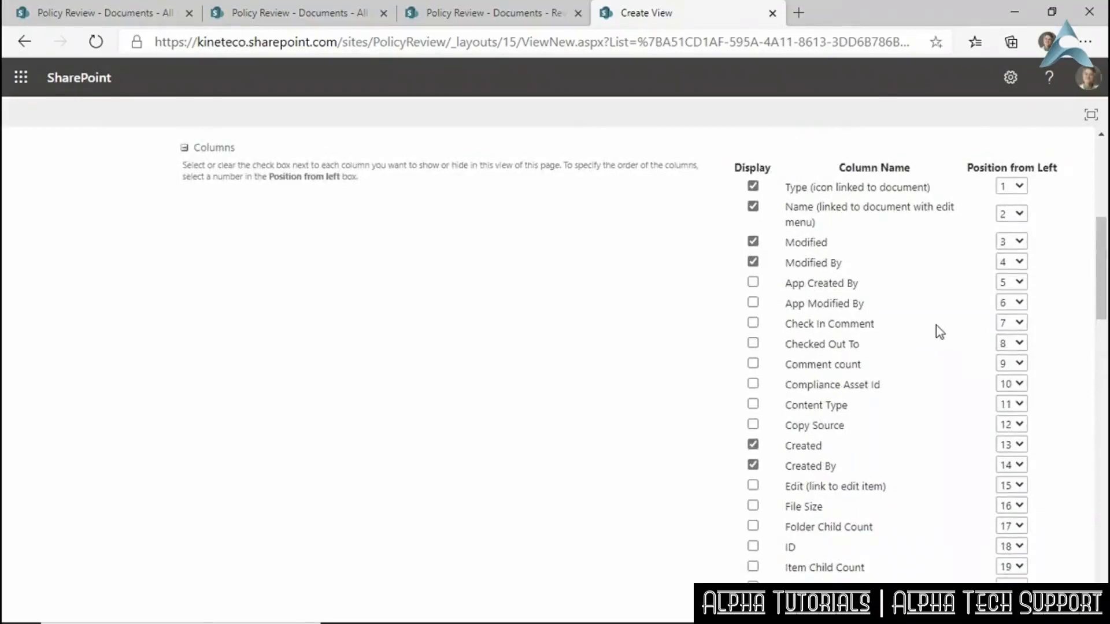
pyautogui.scroll(-7, 937, 327)
pyautogui.scroll(-7, 940, 332)
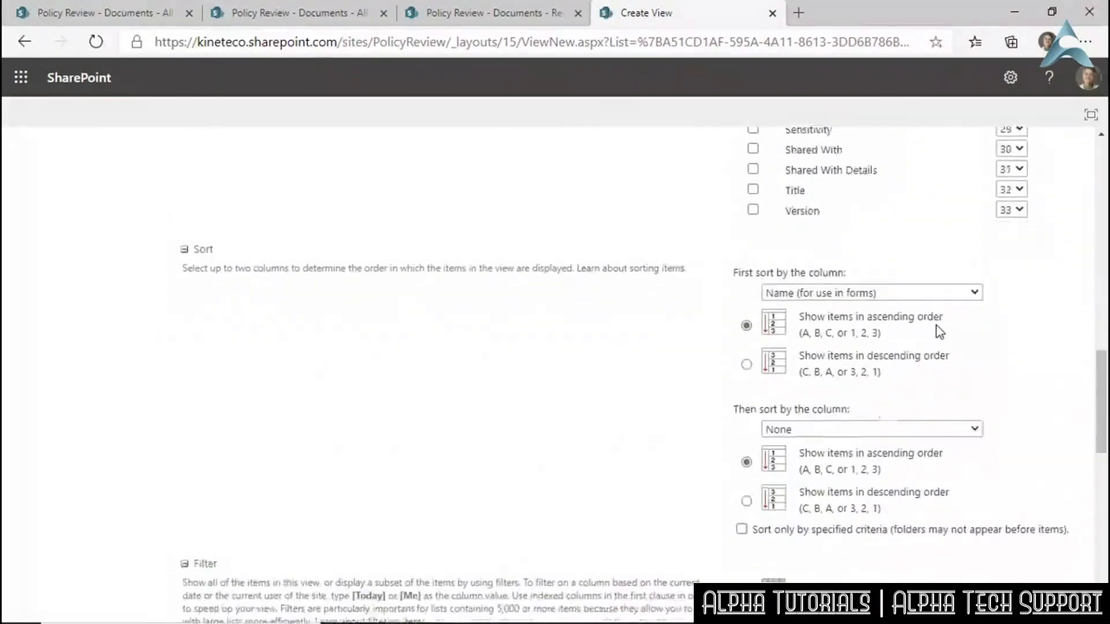
pyautogui.scroll(-5, 940, 333)
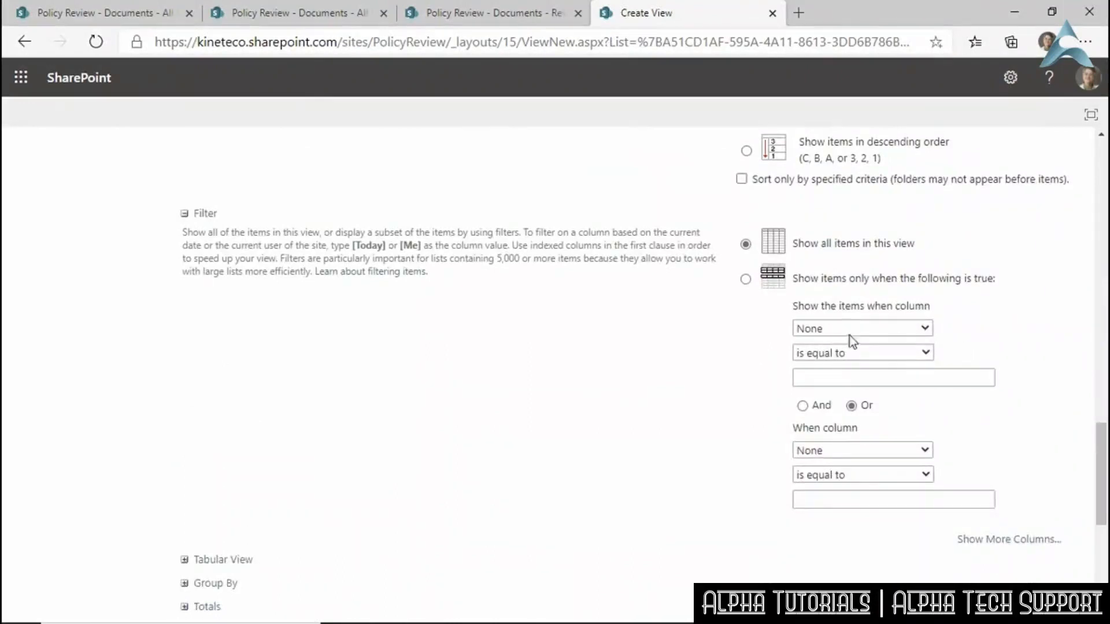
# Filter the view to show items where Created By is equal to [Me].
pyautogui.click(836, 328)
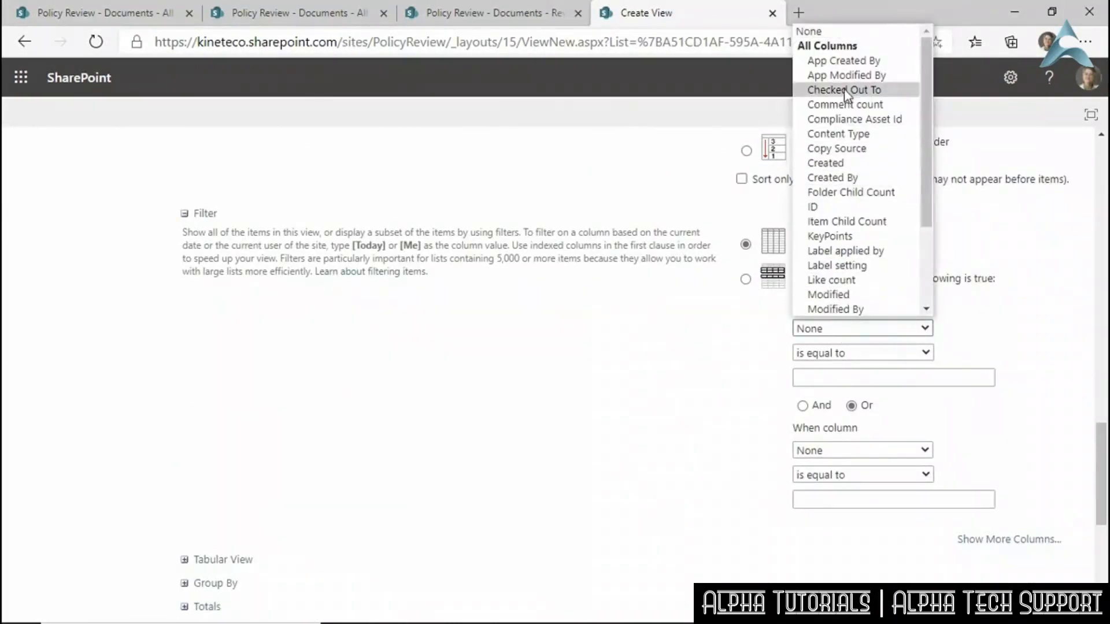
pyautogui.click(846, 178)
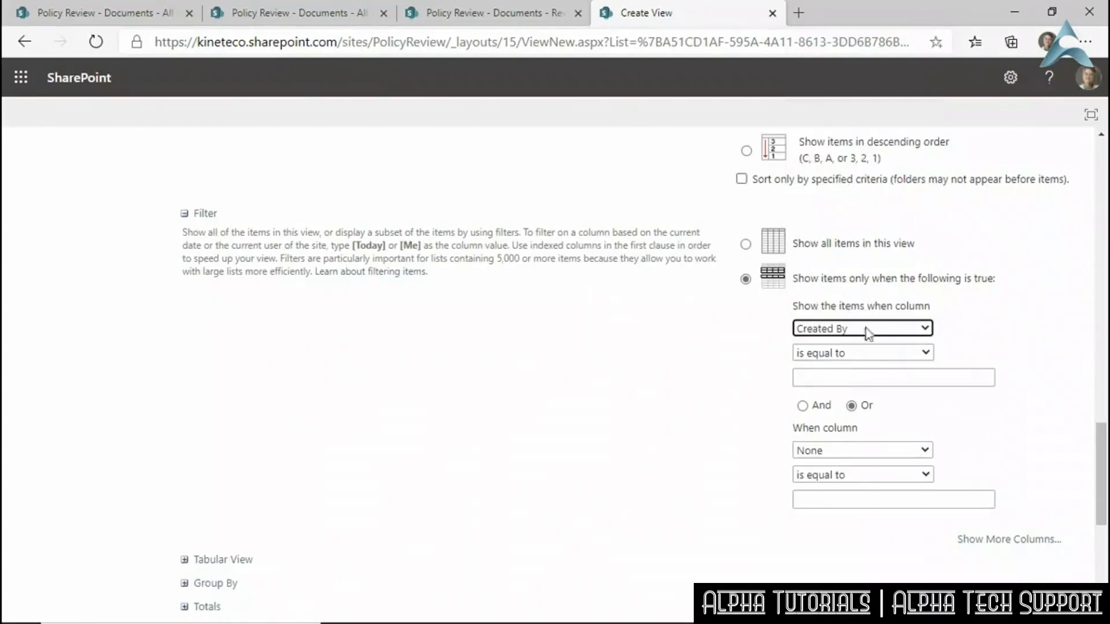
pyautogui.click(842, 374)
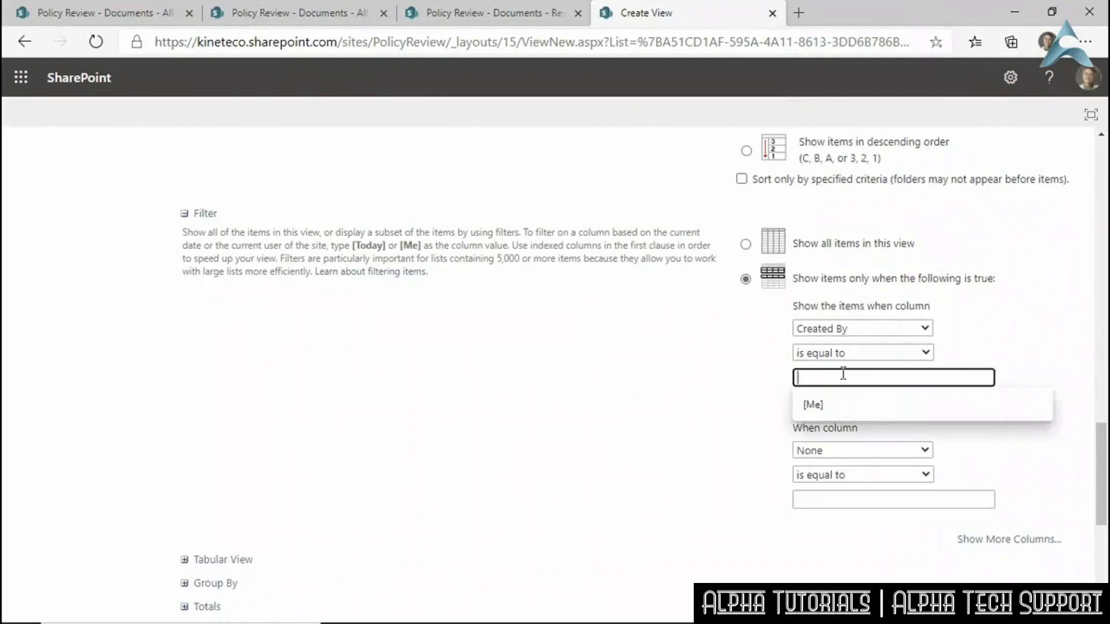
pyautogui.click(834, 409)
pyautogui.moveTo(843, 386); pyautogui.dragTo(781, 380)
pyautogui.write('[Me]')
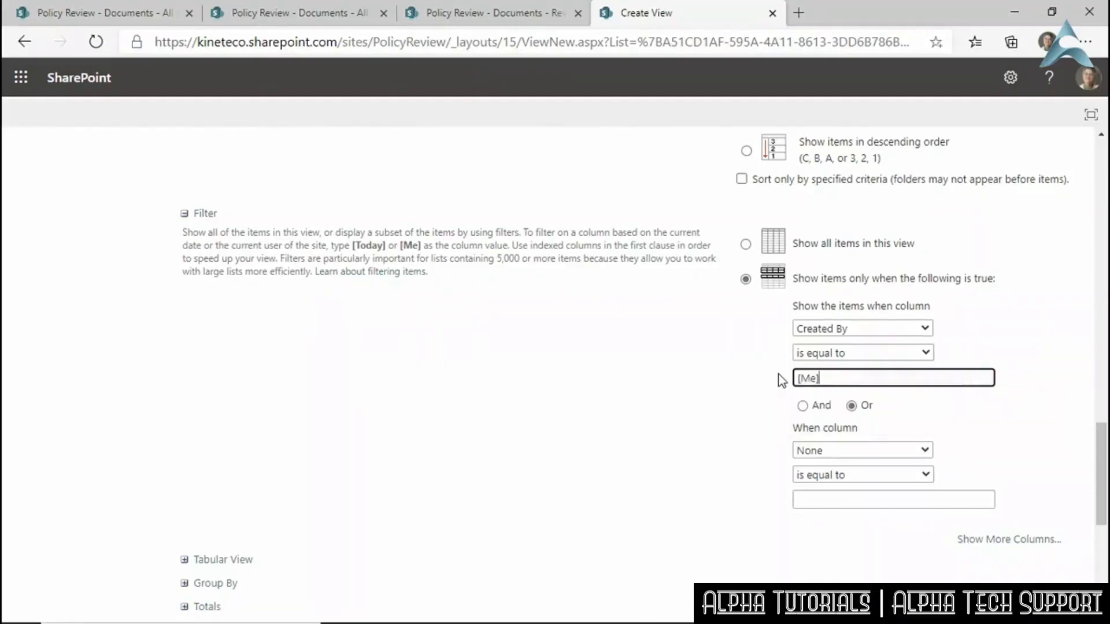
# Add an Or condition Modified By equal to [Me] and save the view.
pyautogui.click(843, 452)
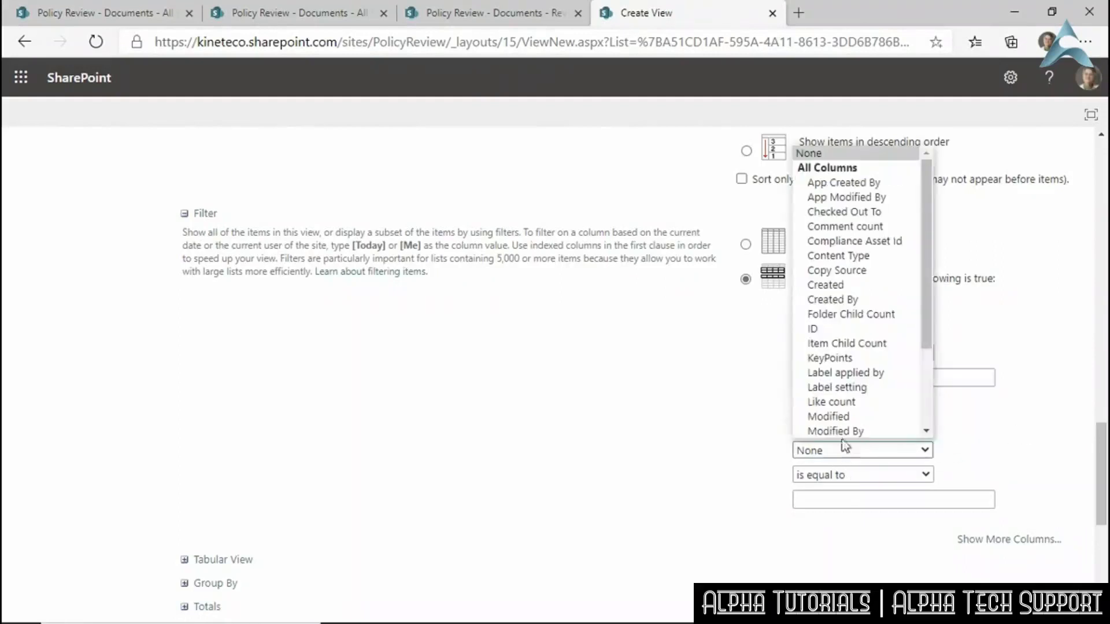
pyautogui.click(842, 431)
pyautogui.click(851, 499)
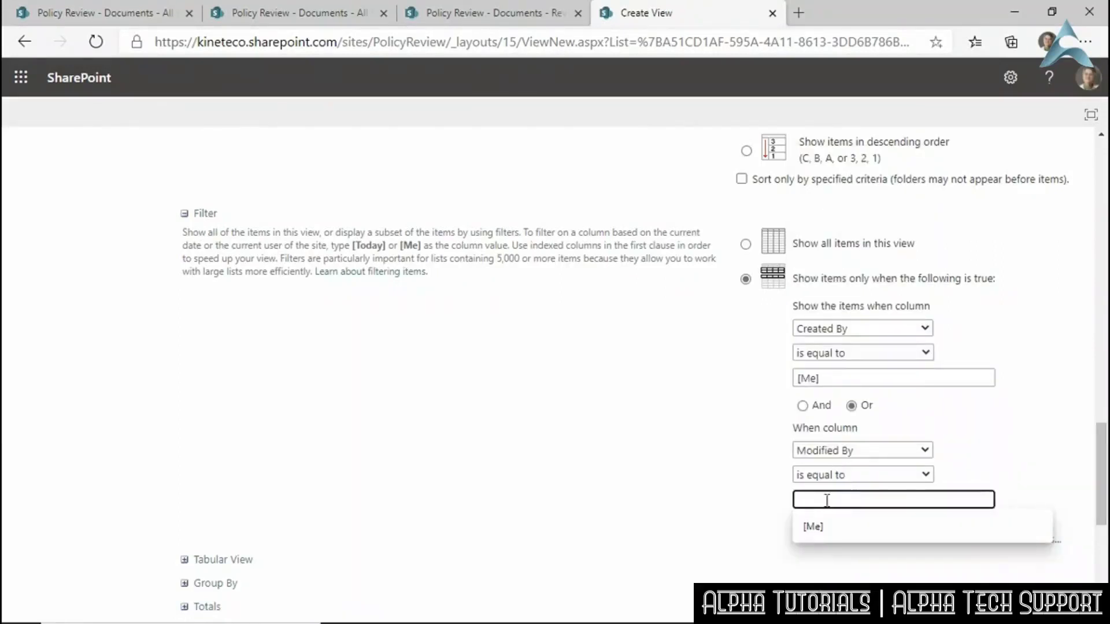
pyautogui.write('[Me]')
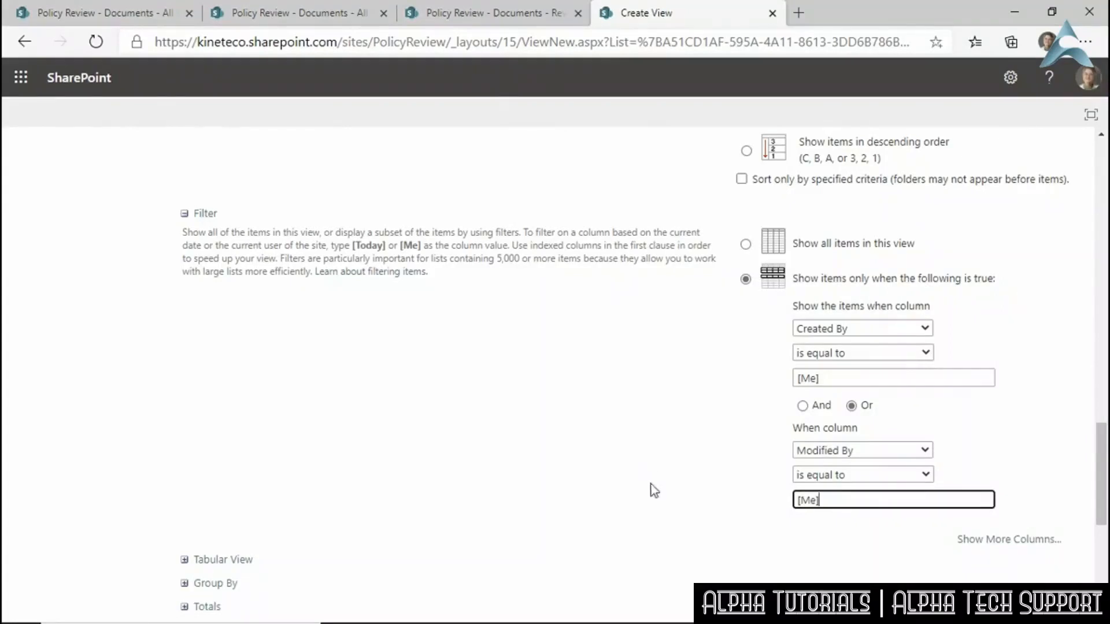
pyautogui.scroll(-5, 659, 486)
pyautogui.scroll(-2, 664, 486)
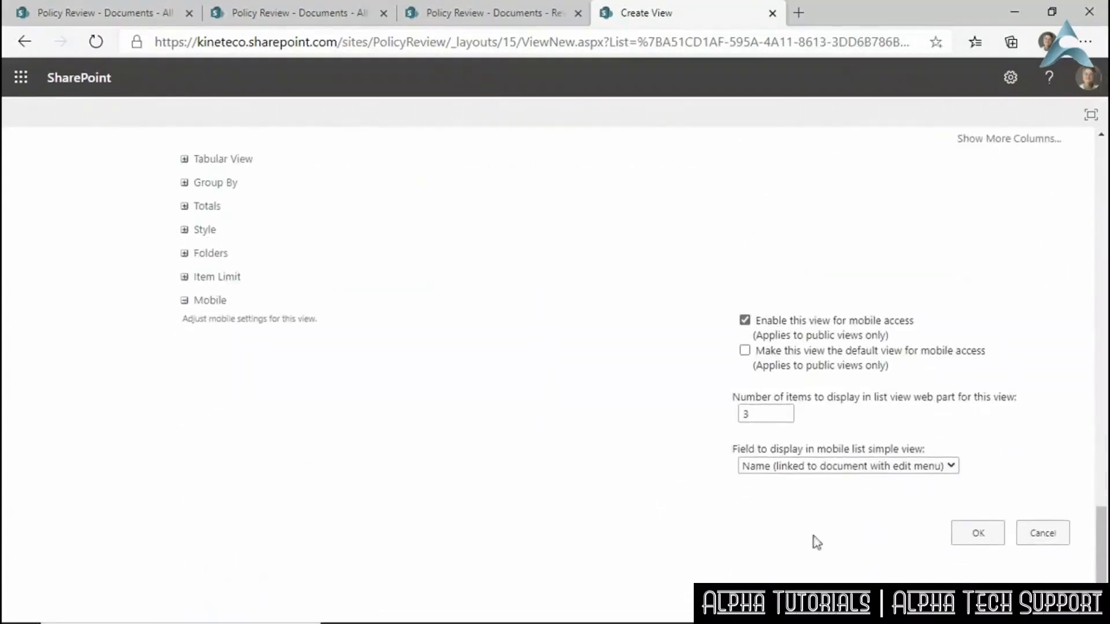
pyautogui.click(975, 543)
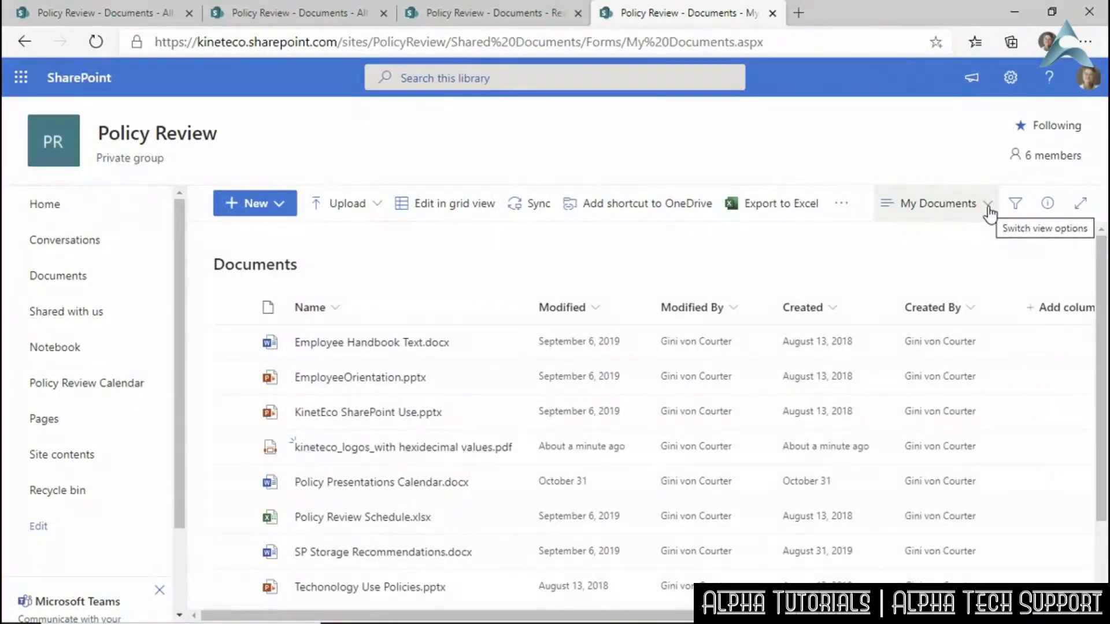
# Pick All Documents from the library's view dropdown.
pyautogui.click(989, 213)
pyautogui.click(942, 323)
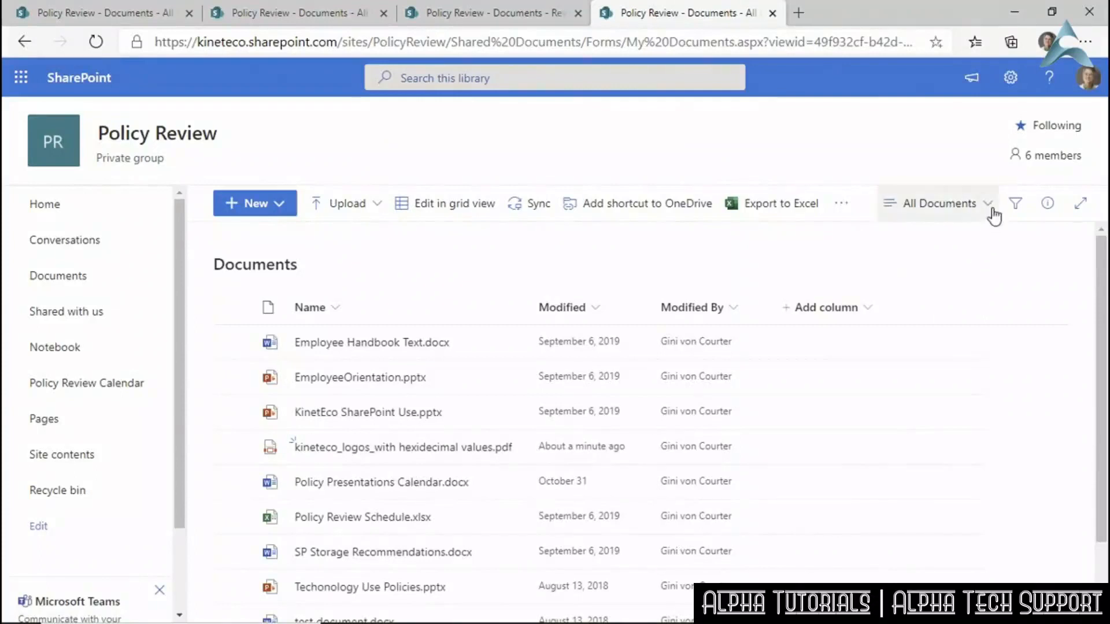
# Via Library settings, create another view starting from All Documents.
pyautogui.click(1011, 77)
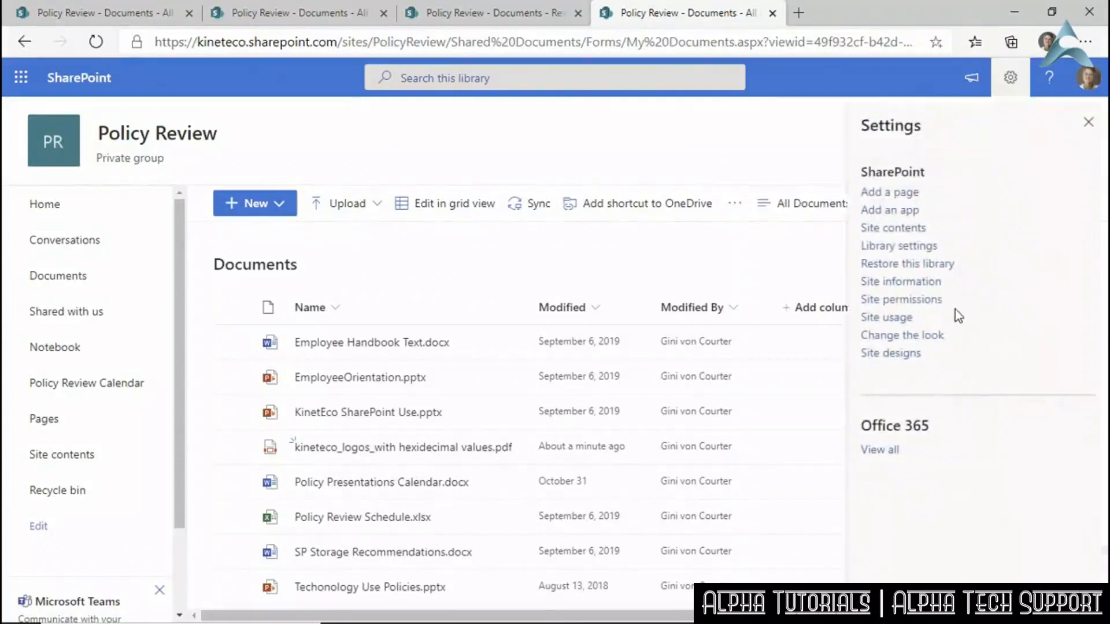
pyautogui.click(904, 246)
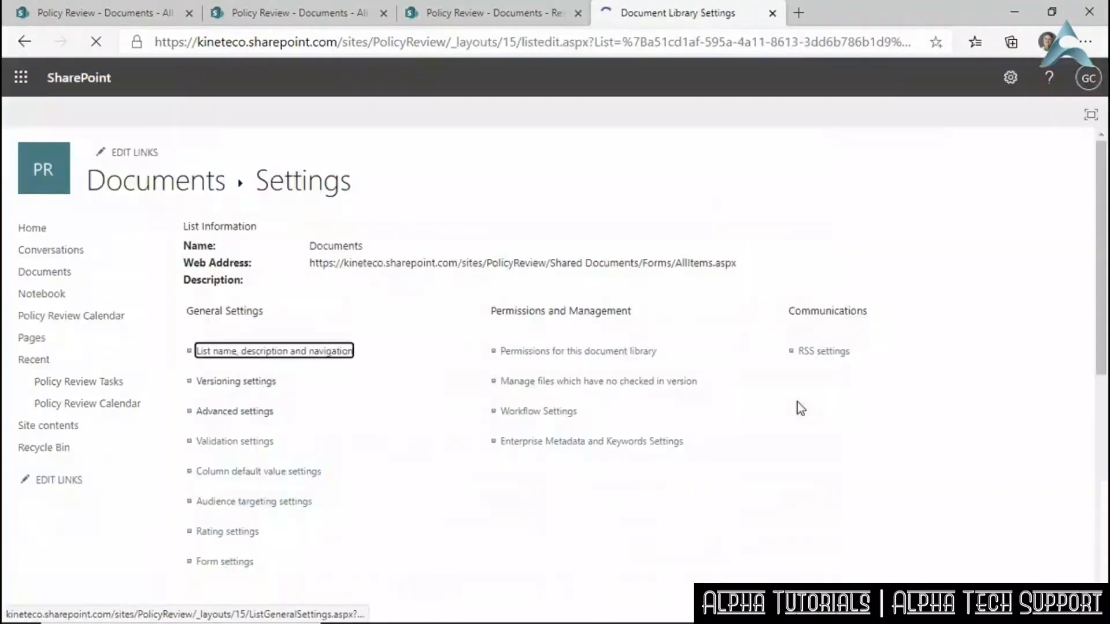
pyautogui.scroll(-1, 352, 536)
pyautogui.scroll(-8, 352, 538)
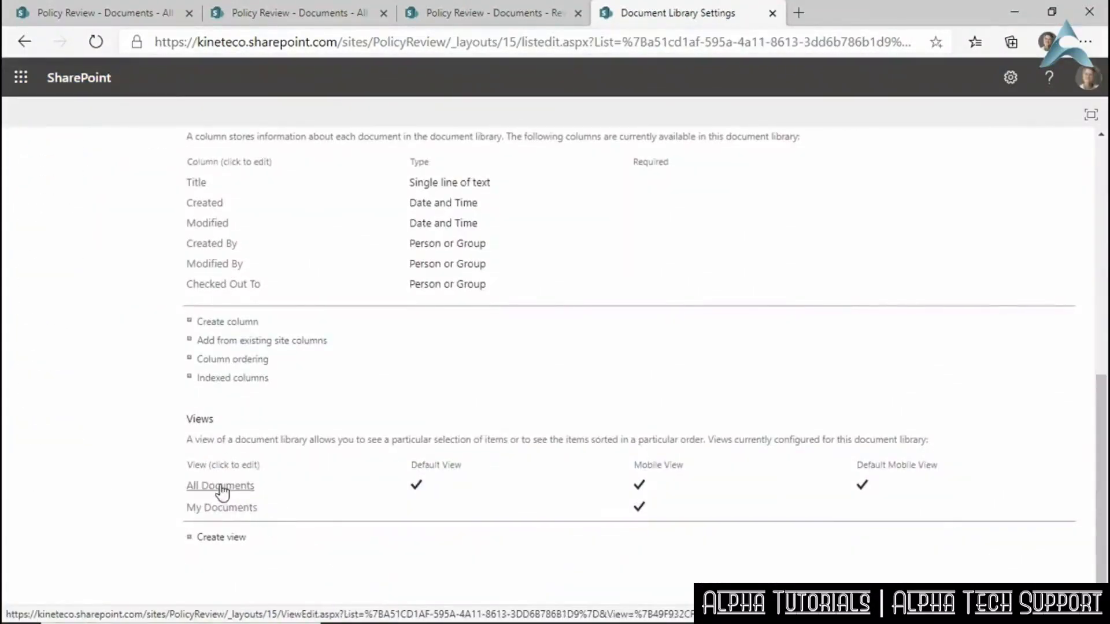
pyautogui.click(211, 538)
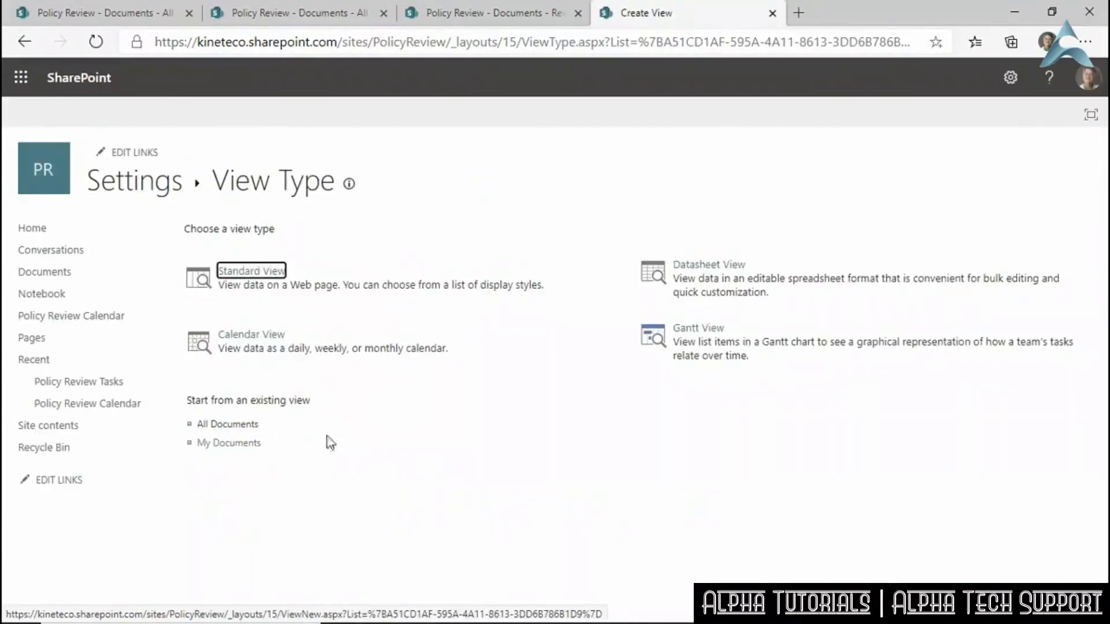
pyautogui.click(235, 426)
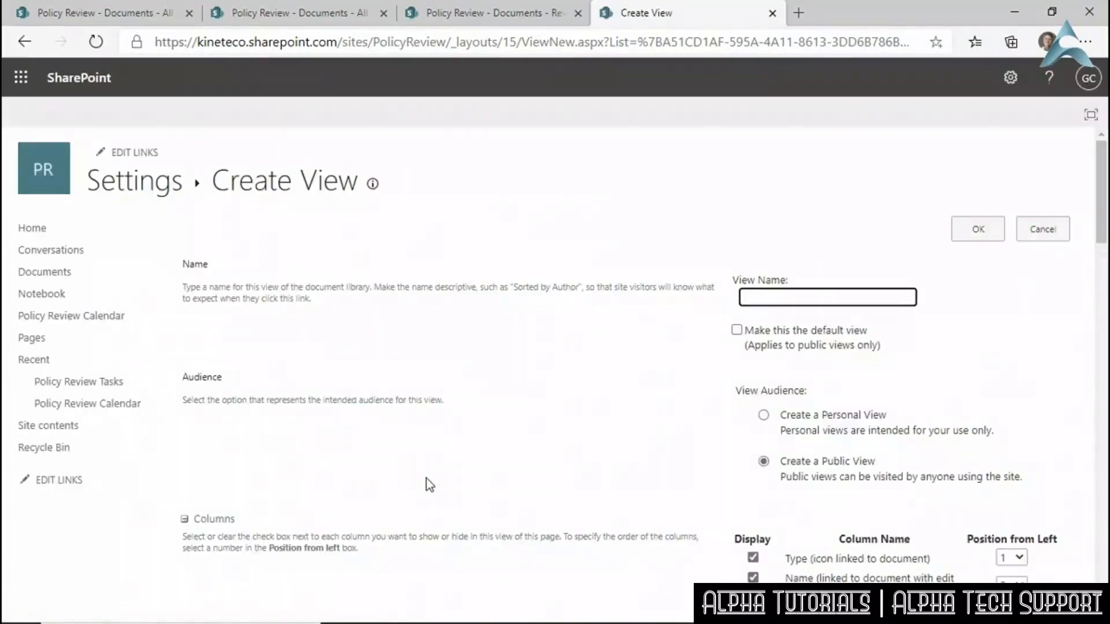
# Enter 'Last 3 Days' as the view name and look over the Columns section.
pyautogui.write('Last 3 Days')
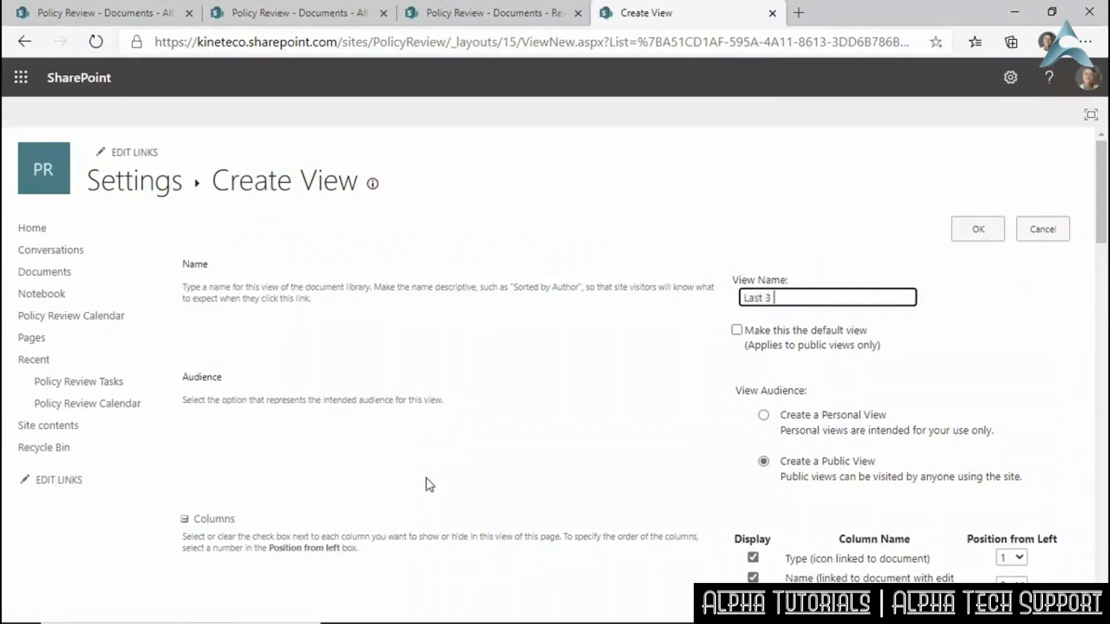
pyautogui.scroll(-4, 665, 430)
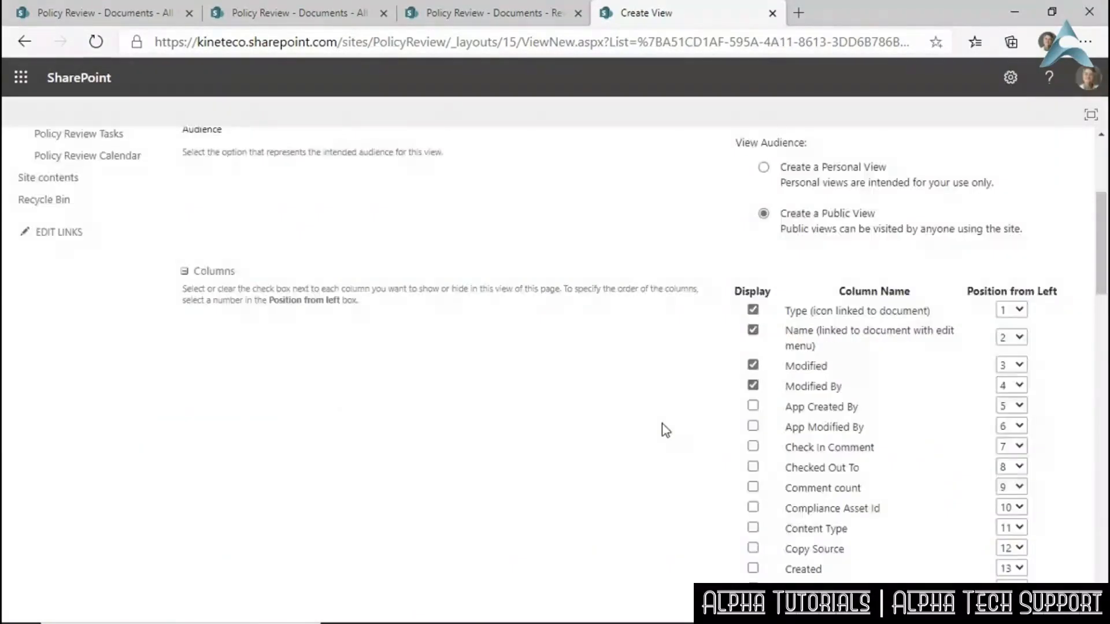
pyautogui.scroll(-4, 702, 434)
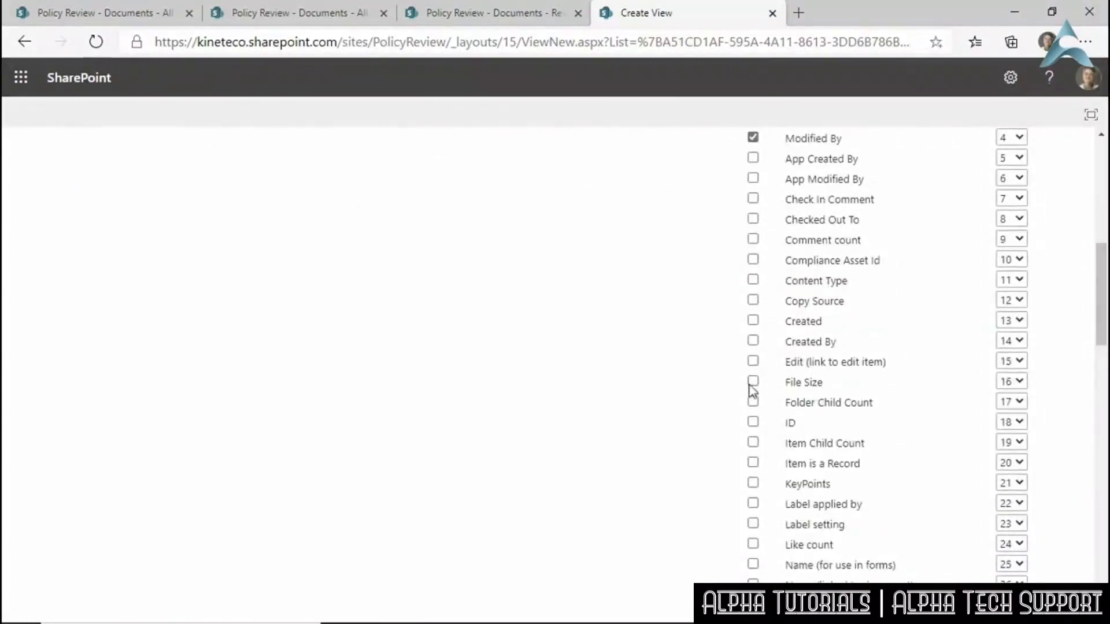
pyautogui.scroll(-2, 835, 410)
pyautogui.scroll(8, 837, 413)
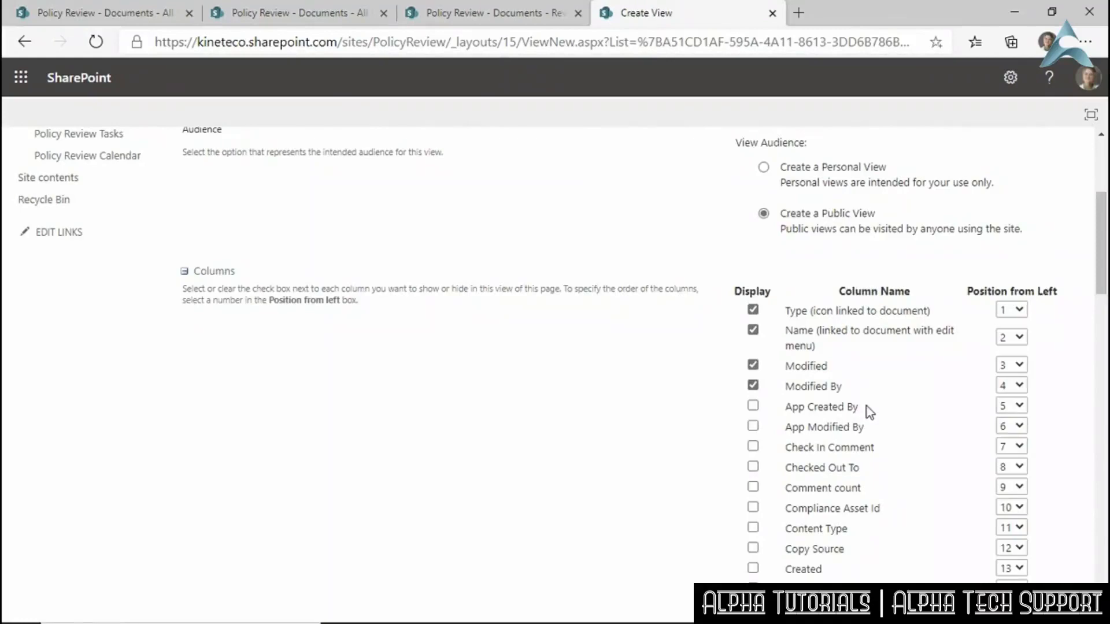
pyautogui.scroll(-10, 866, 407)
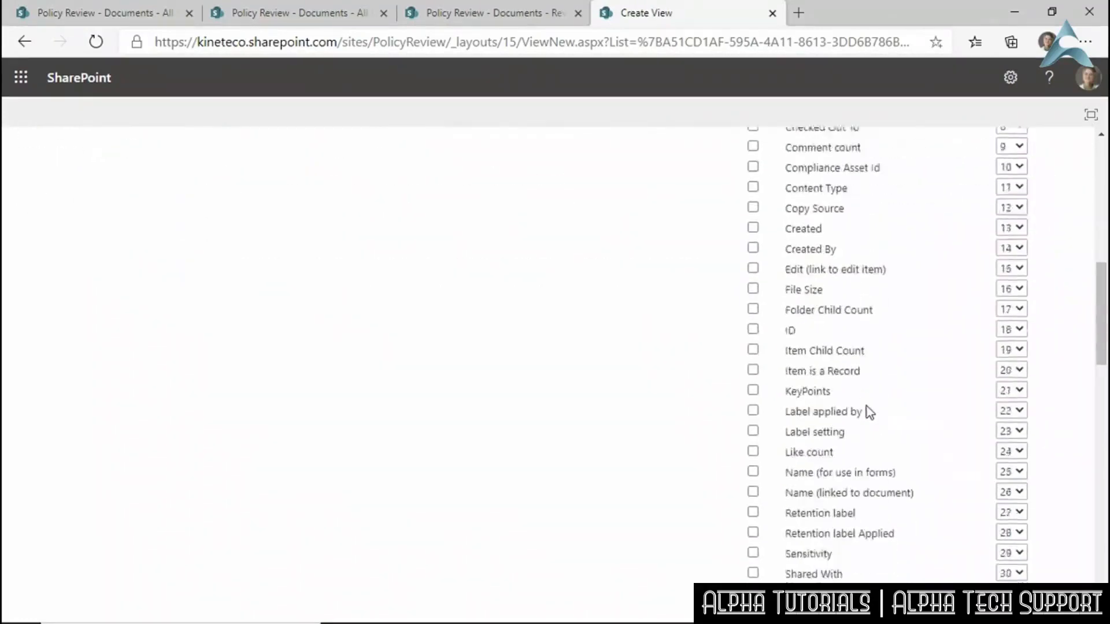
pyautogui.scroll(2, 865, 407)
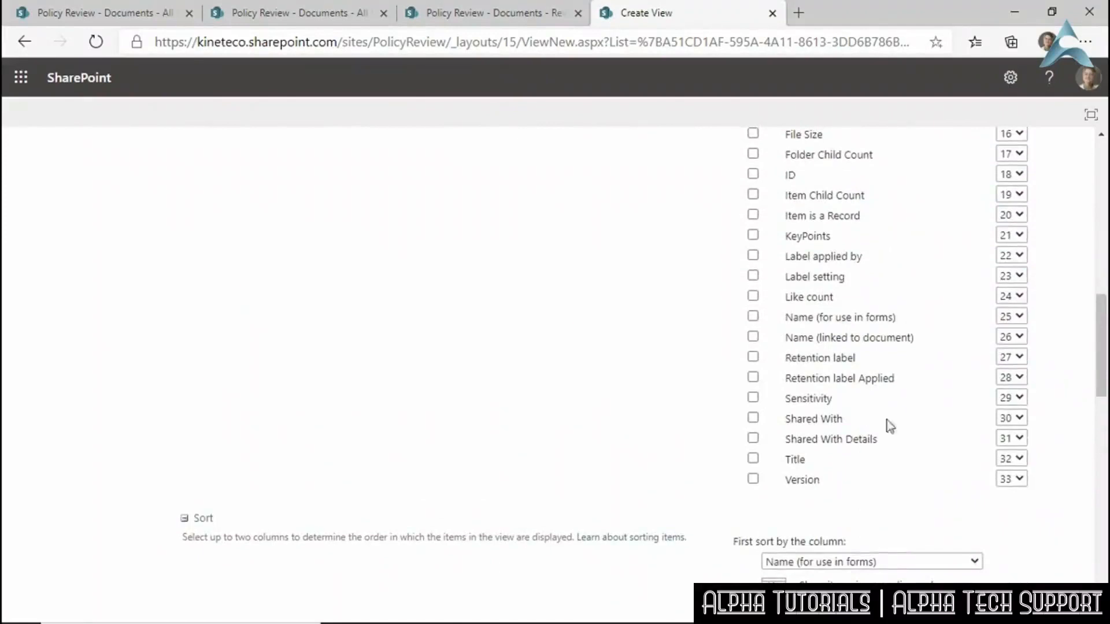
pyautogui.scroll(-2, 911, 445)
pyautogui.scroll(-6, 903, 441)
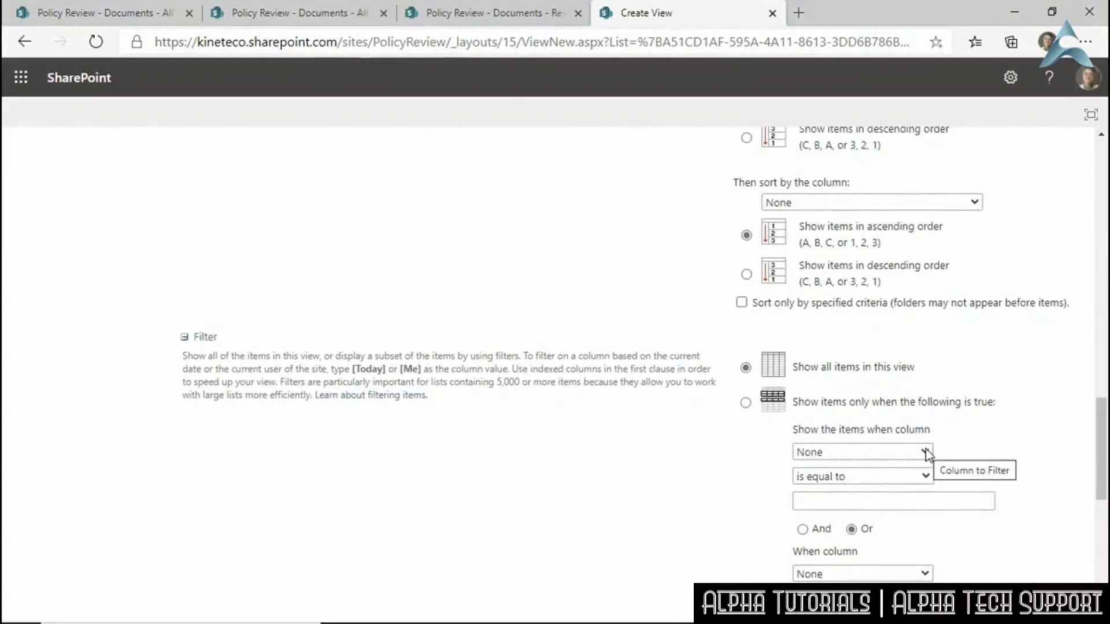
# Set the view filter to Modified is greater than [Today]-3.
pyautogui.click(874, 454)
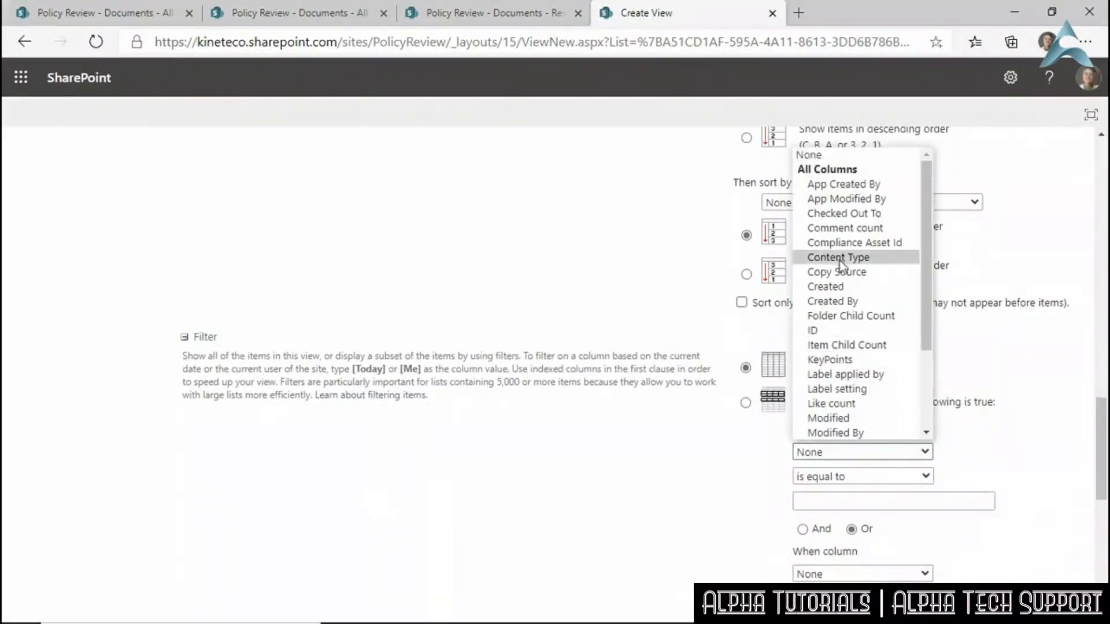
pyautogui.scroll(-3, 847, 317)
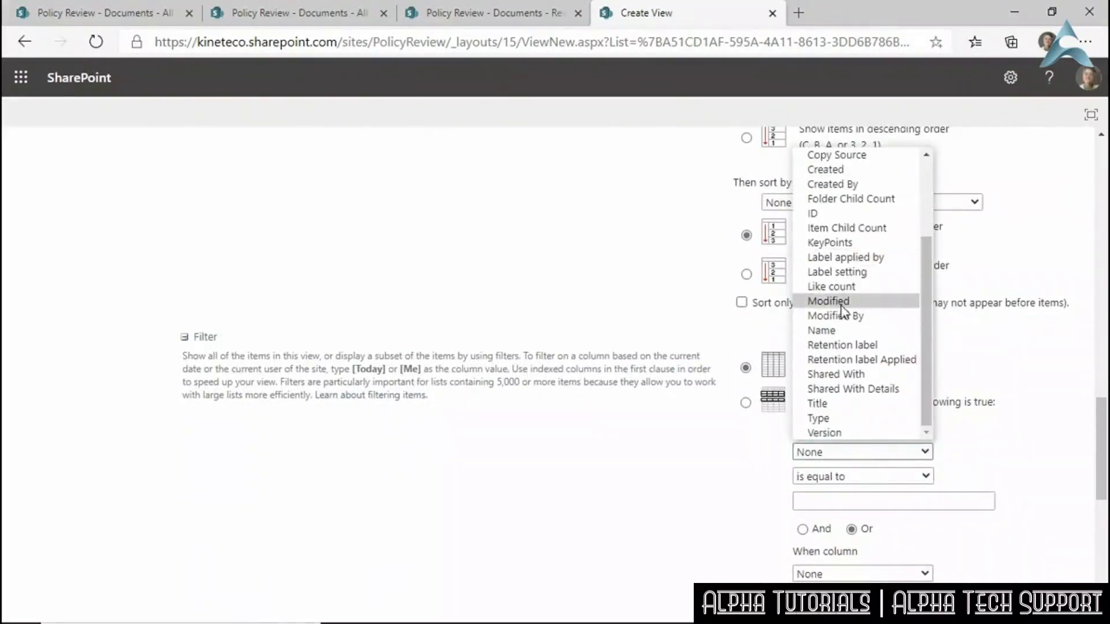
pyautogui.click(844, 302)
pyautogui.click(873, 480)
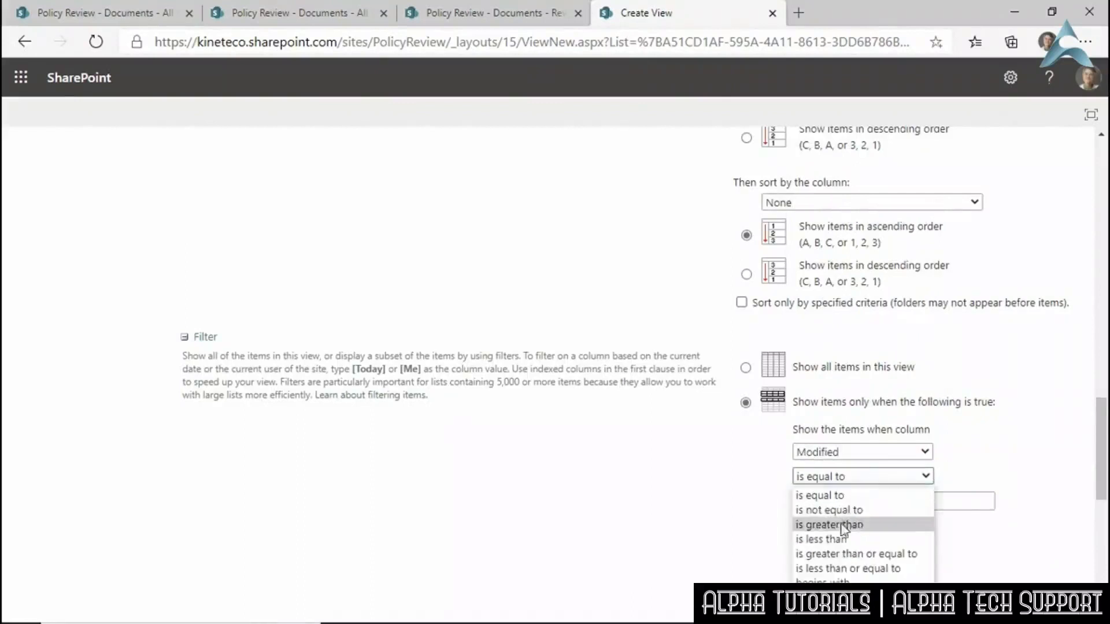
pyautogui.click(823, 524)
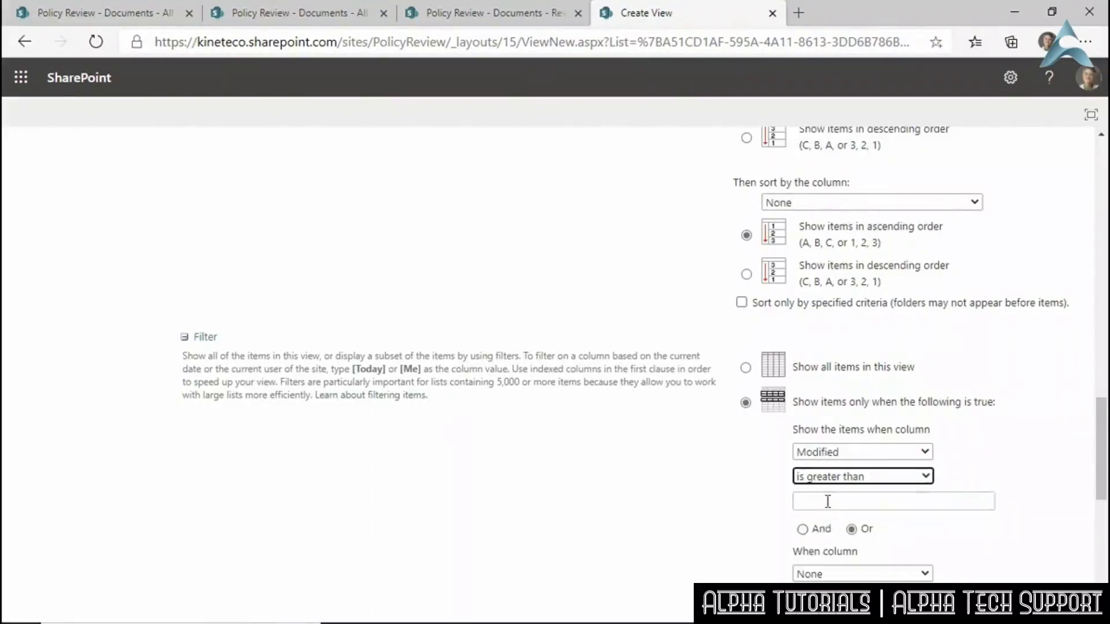
pyautogui.click(828, 501)
pyautogui.write('[')
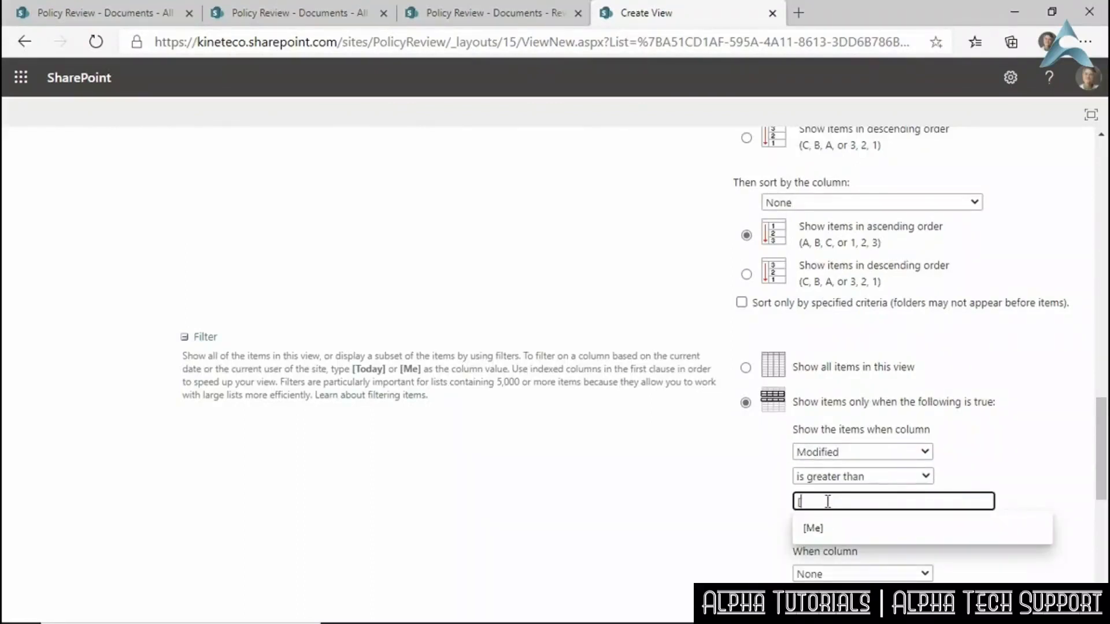
pyautogui.write('Today')
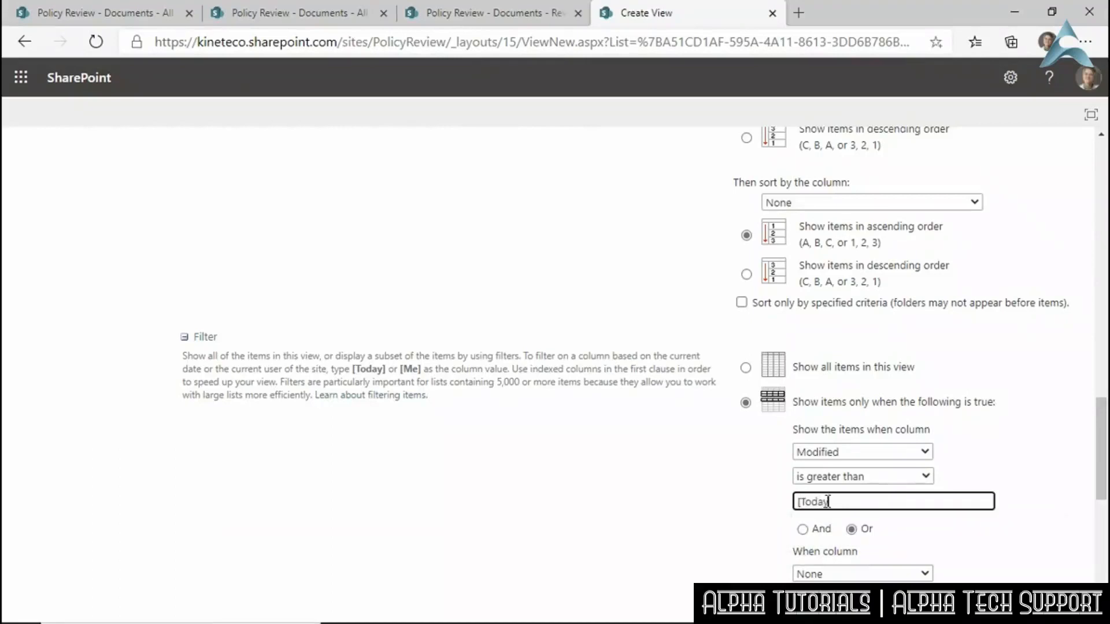
pyautogui.write(']-3')
# Save the new Last 3 Days view.
pyautogui.scroll(-2, 973, 451)
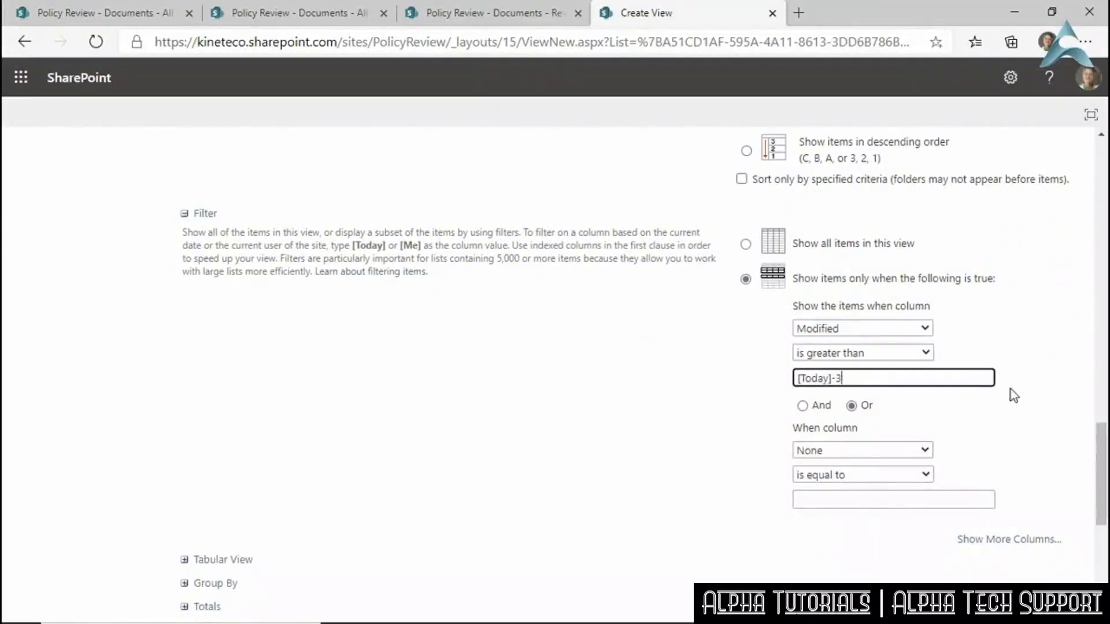
pyautogui.scroll(-7, 1012, 404)
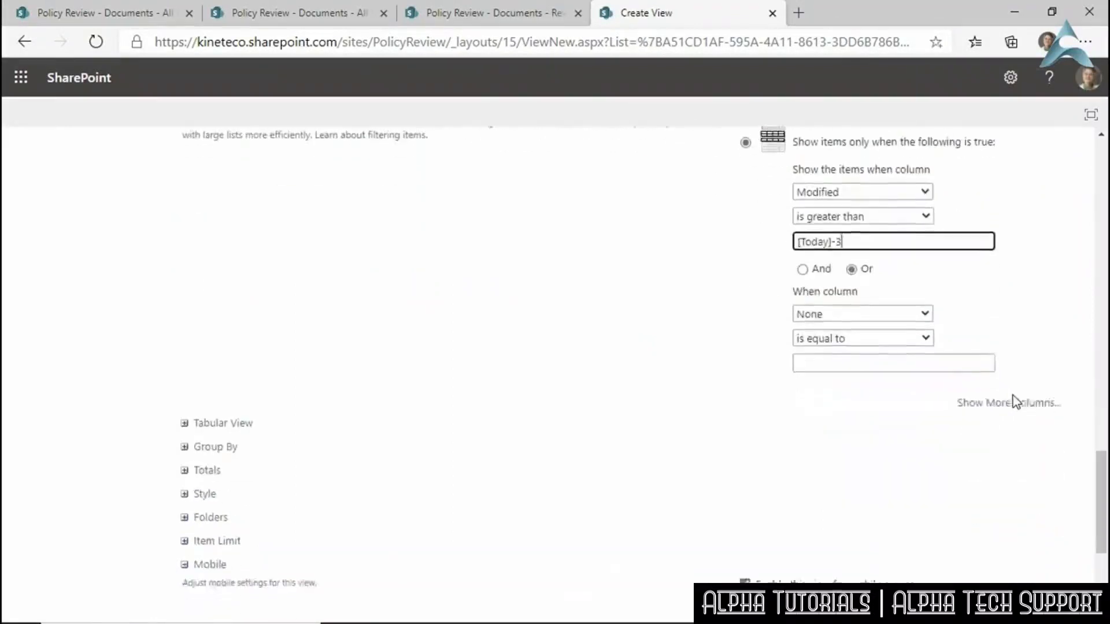
pyautogui.click(978, 533)
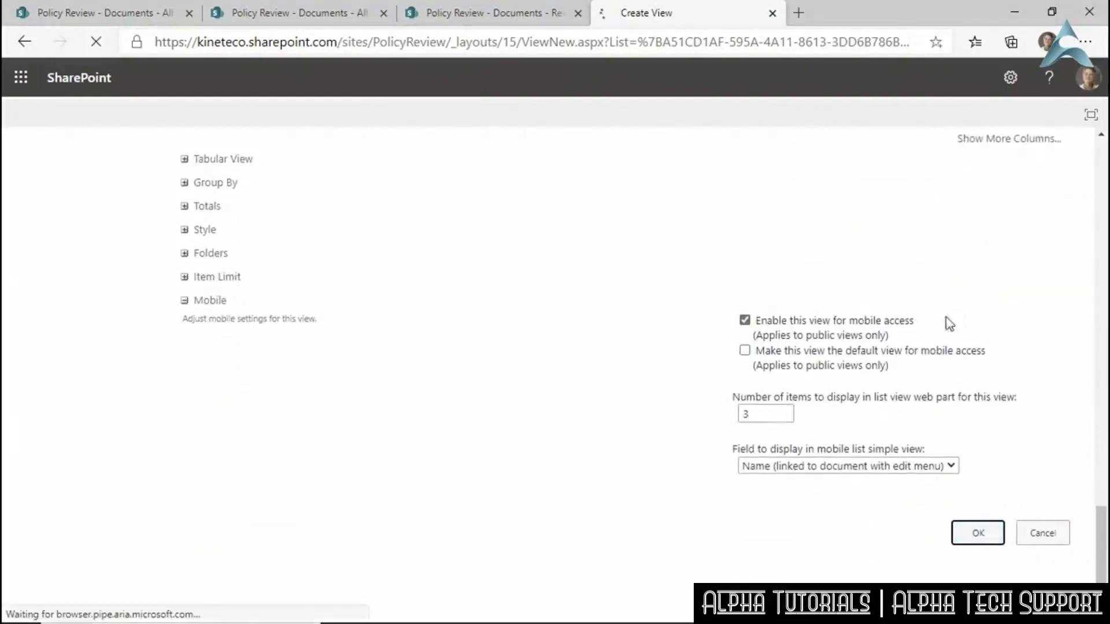
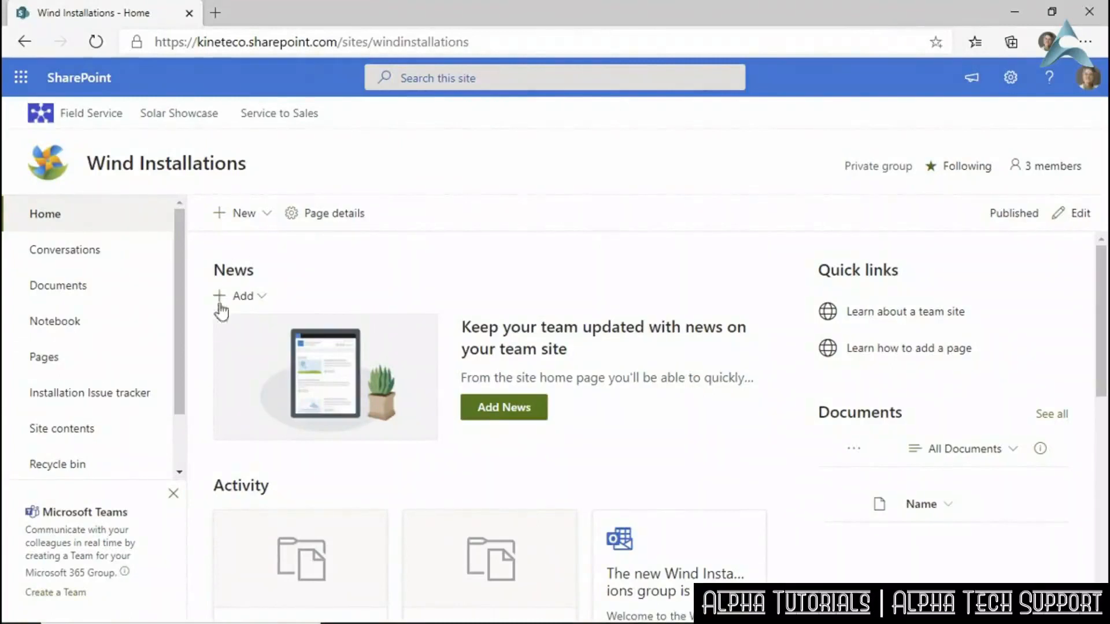
# Go to the Wind Installations Site contents and open the Subcontractors list.
pyautogui.click(177, 472)
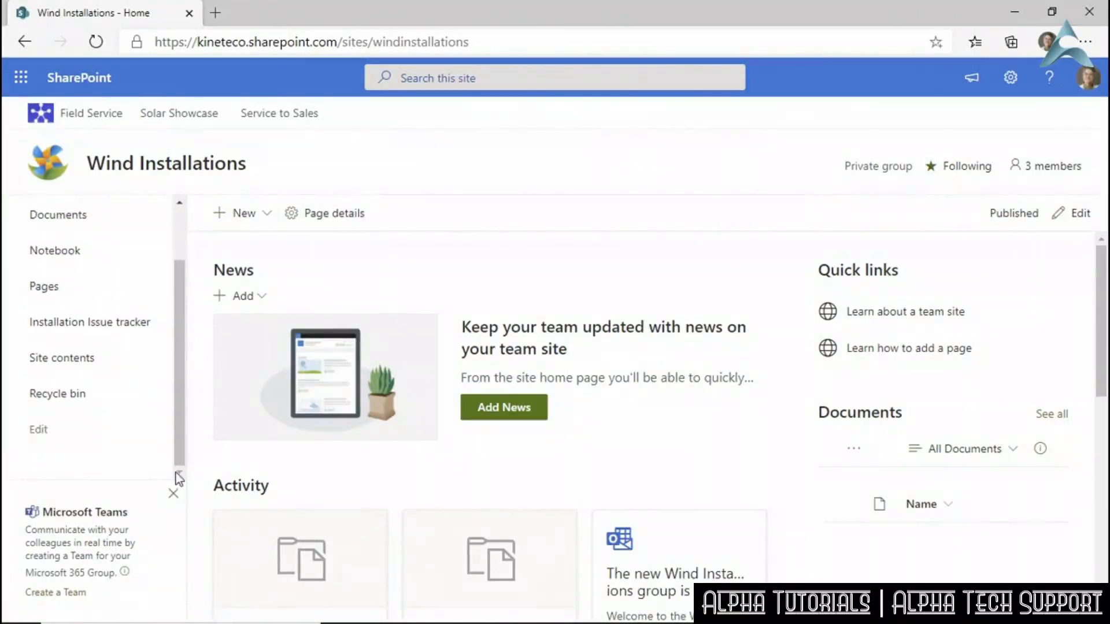
pyautogui.click(74, 359)
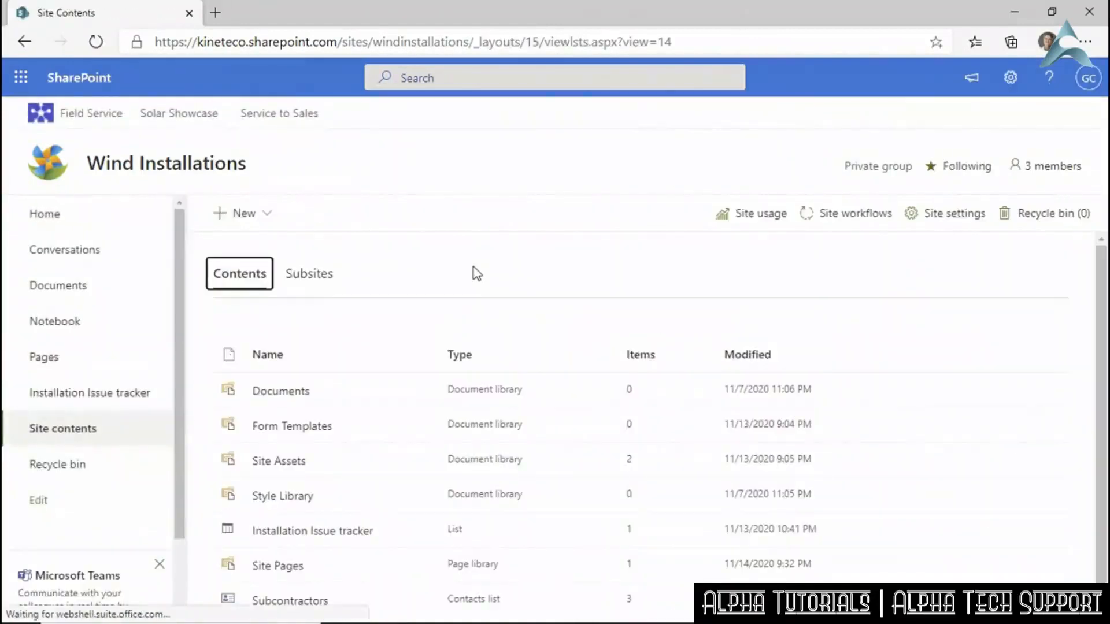
pyautogui.scroll(-1, 323, 549)
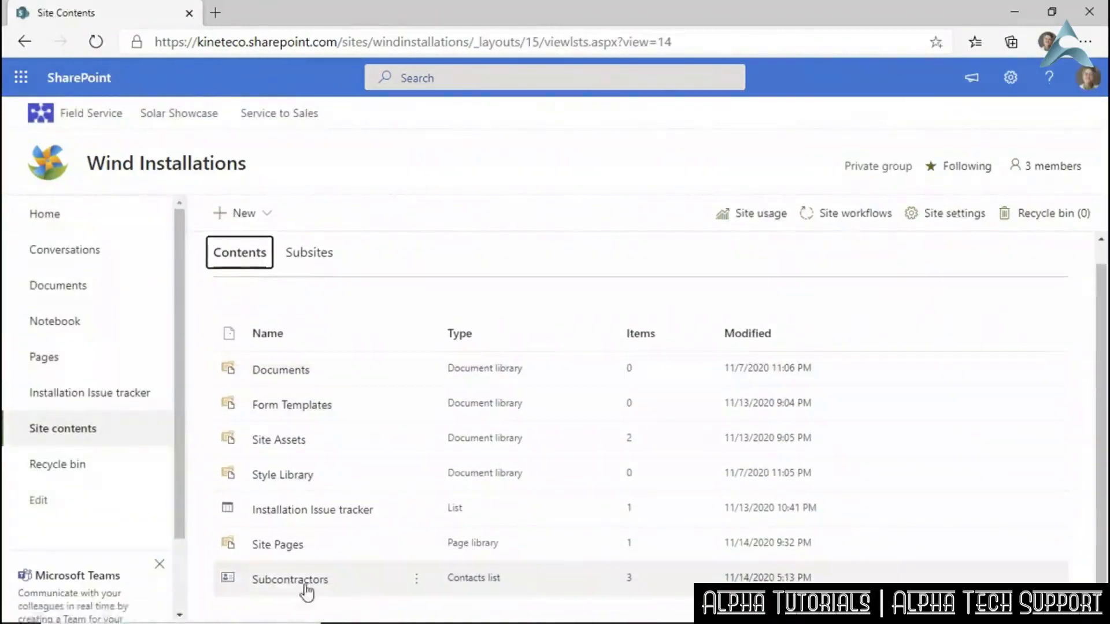
pyautogui.click(295, 580)
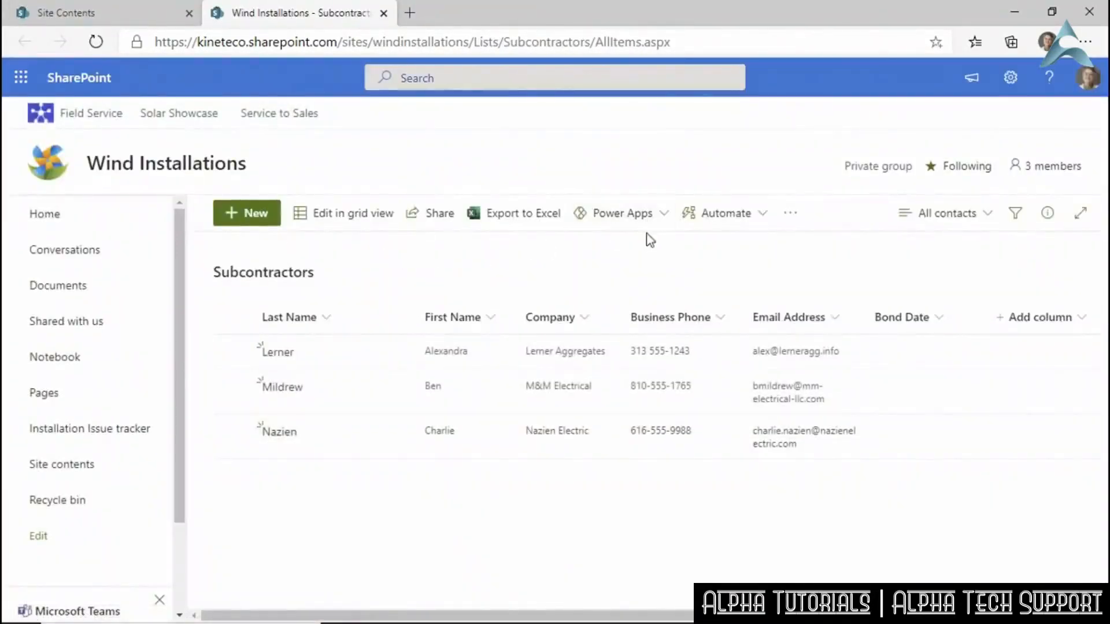
# Create a Power Apps app from the Subcontractors list, named 'Subcontractors - Wind'.
pyautogui.click(663, 219)
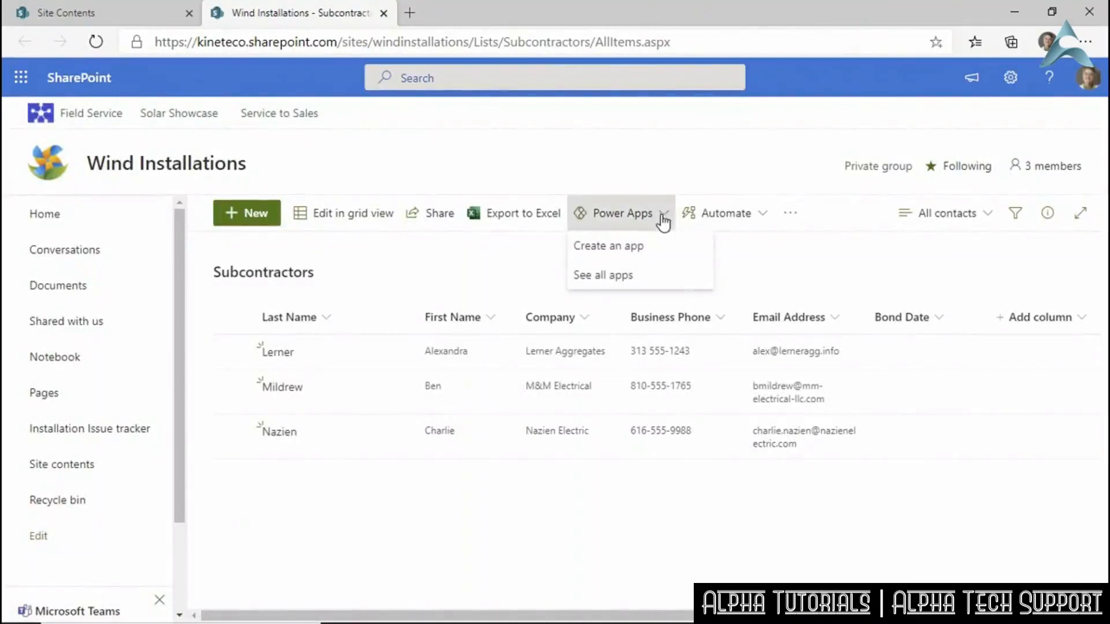
pyautogui.click(619, 246)
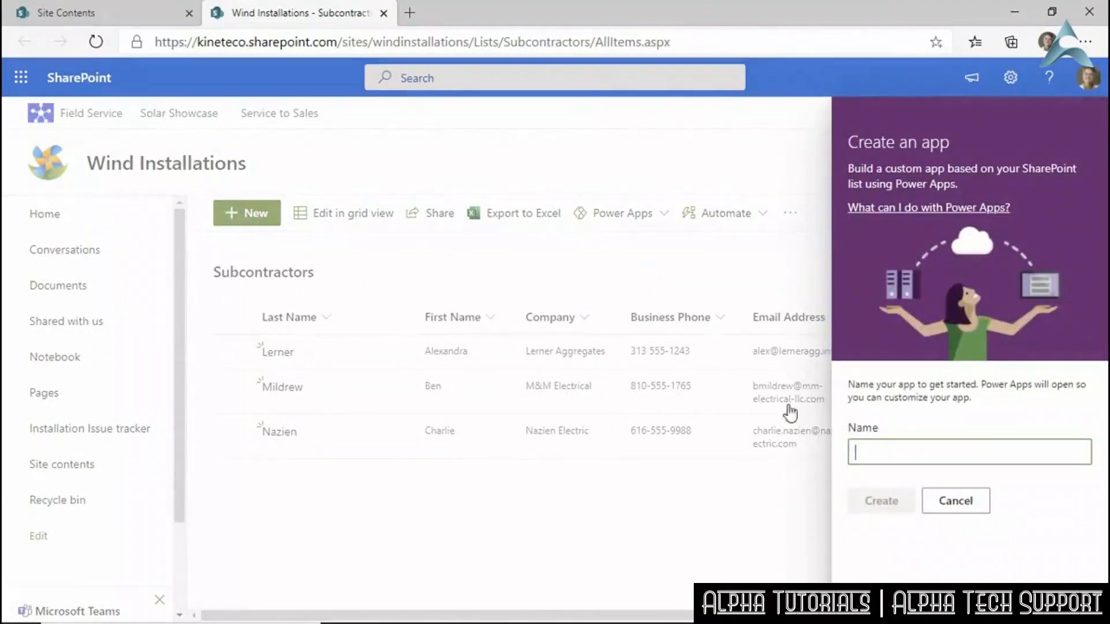
pyautogui.click(883, 454)
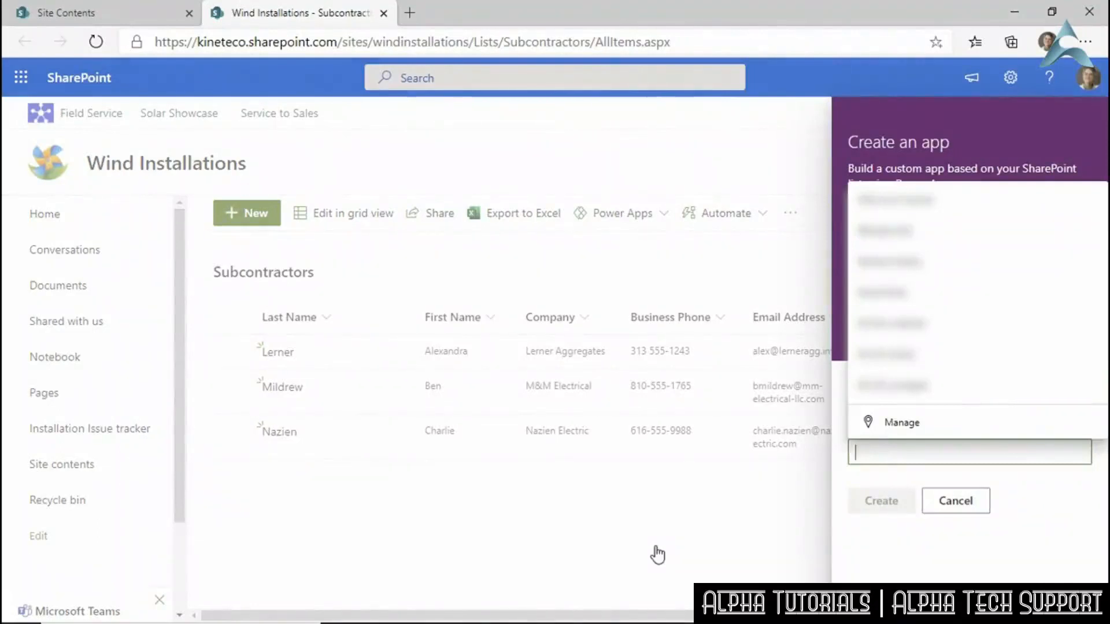
pyautogui.write('Subcontracts -')
pyautogui.press('BackSpace')
pyautogui.press('BackSpace')
pyautogui.press('BackSpace')
pyautogui.press('BackSpace')
pyautogui.write('ors - W')
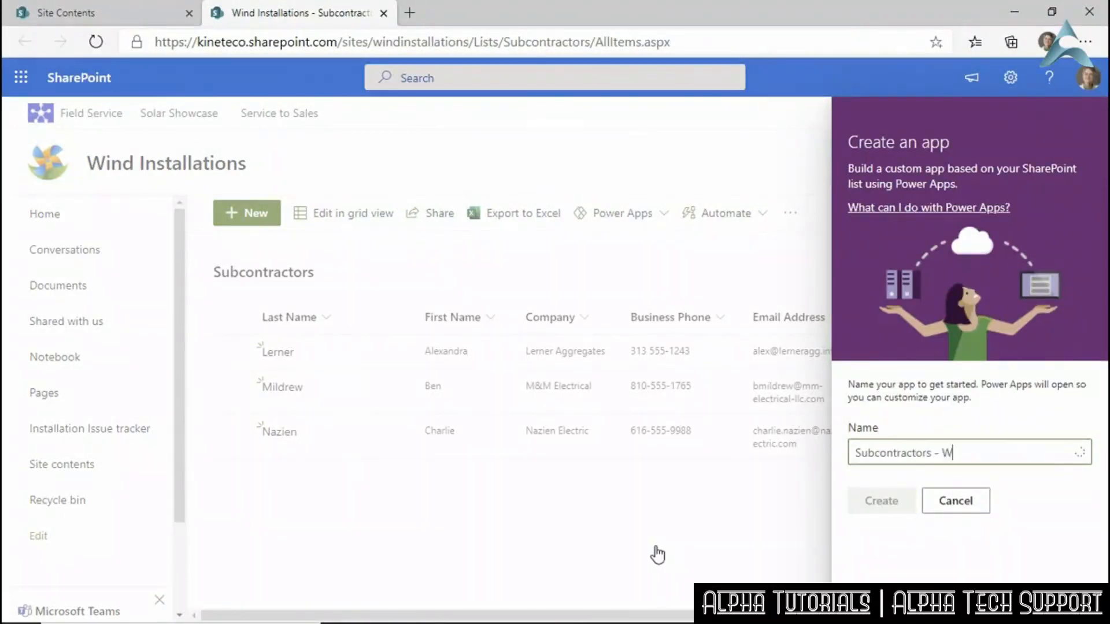
pyautogui.write('ind')
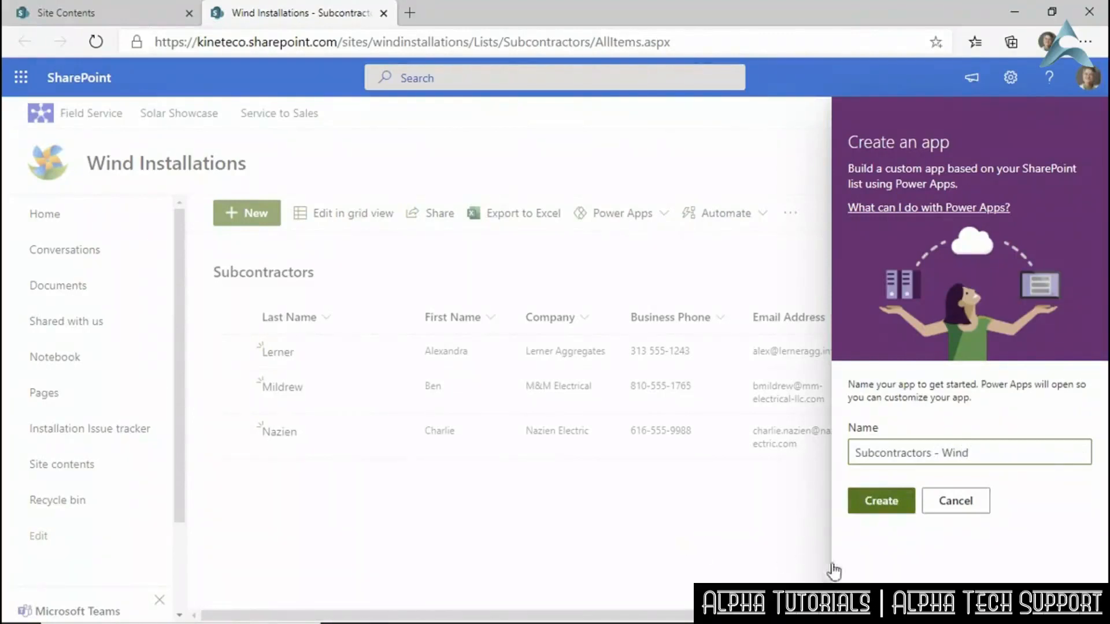
pyautogui.click(885, 503)
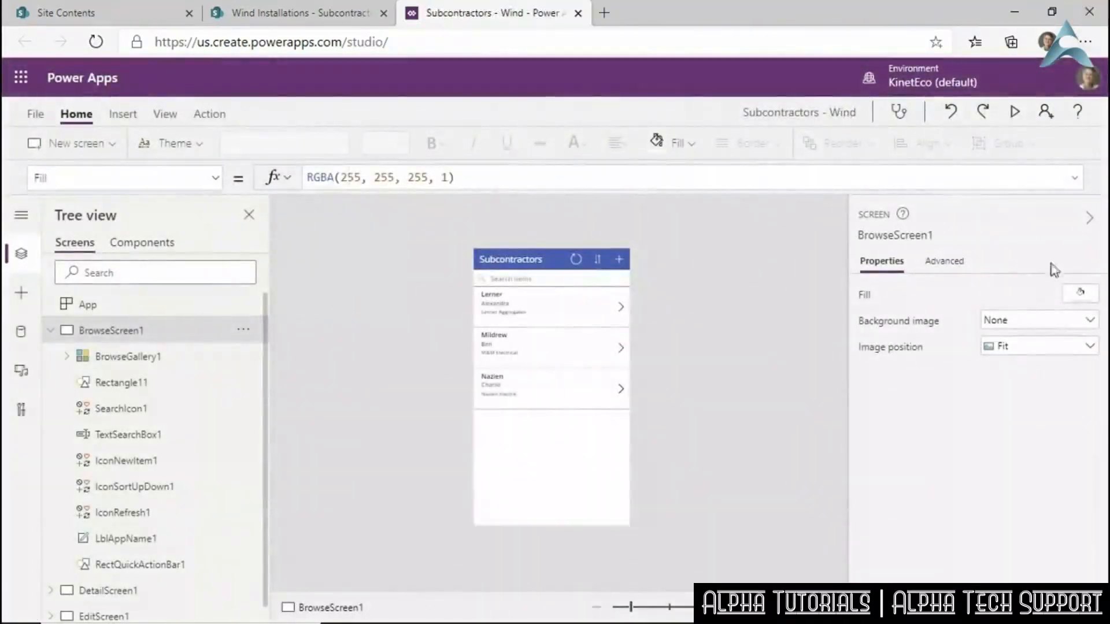
# Zoom into the gallery, view DetailScreen1 and EditScreen1, then return to BrowseScreen1.
pyautogui.click(658, 608)
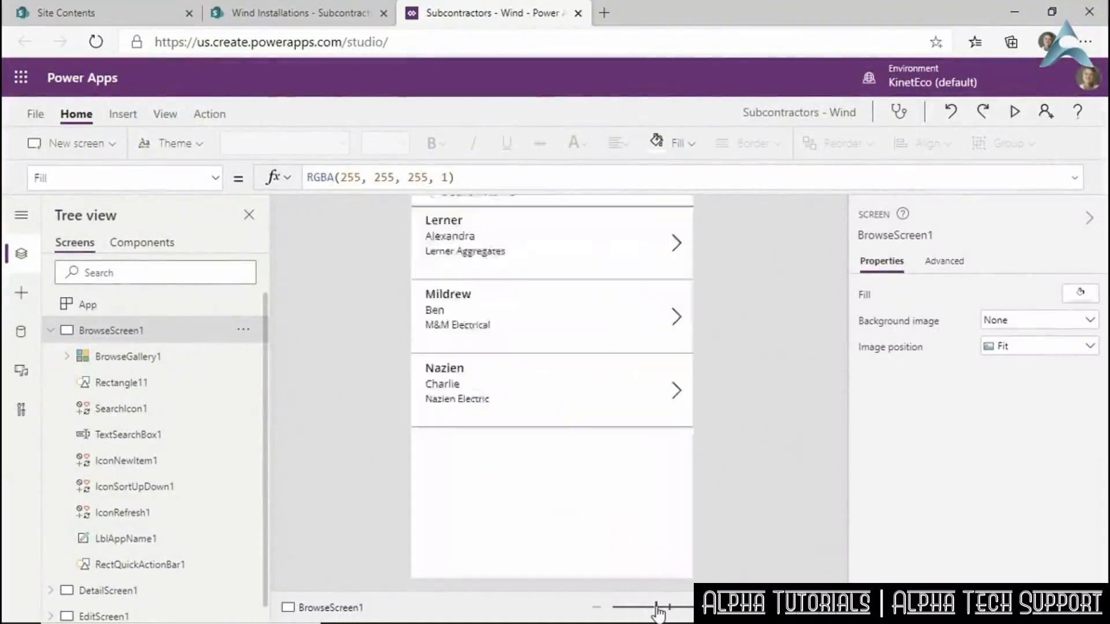
pyautogui.moveTo(841, 426); pyautogui.dragTo(838, 337)
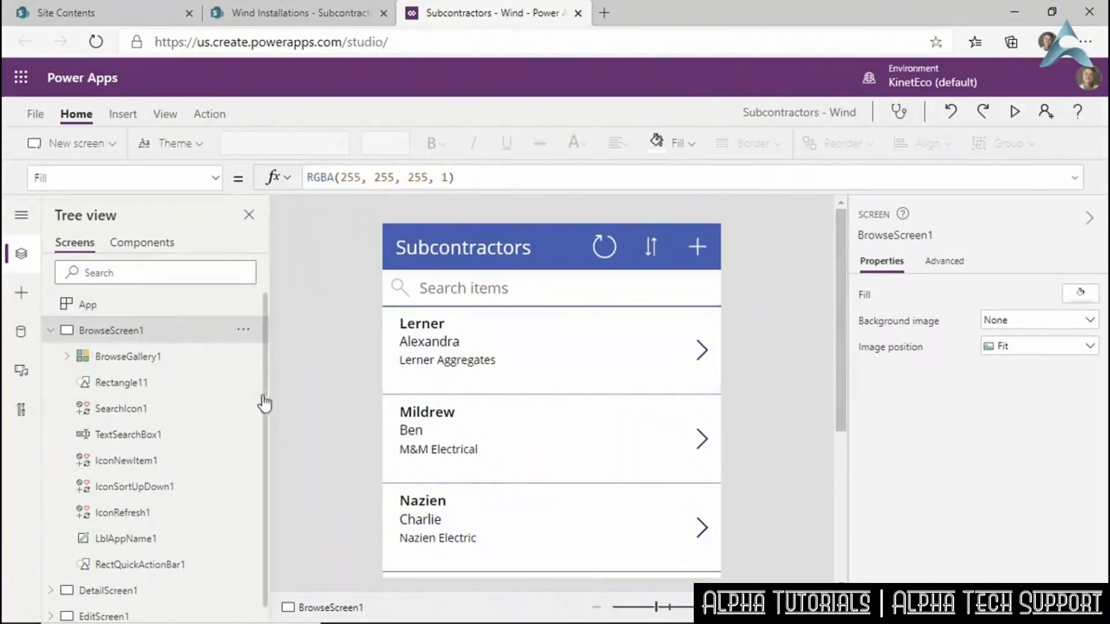
pyautogui.click(110, 590)
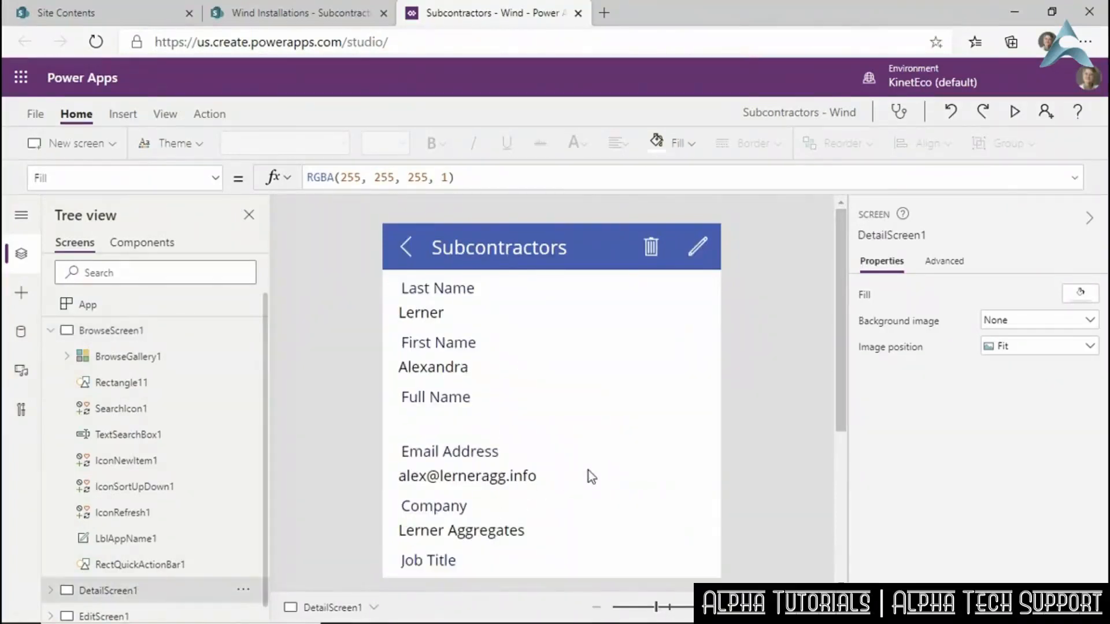
pyautogui.click(126, 616)
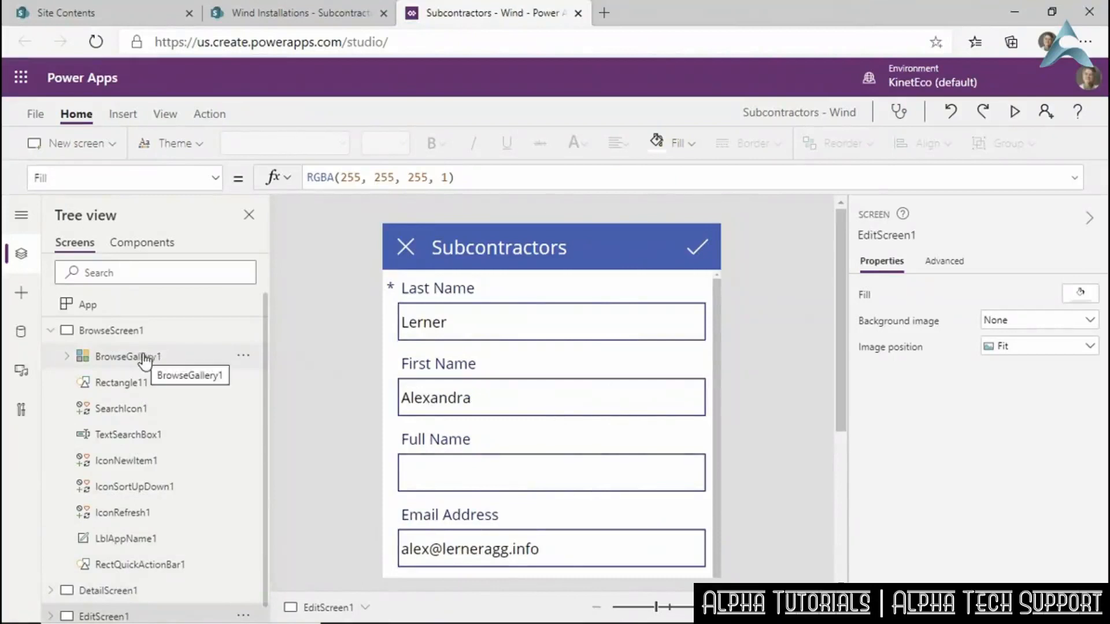
pyautogui.click(115, 334)
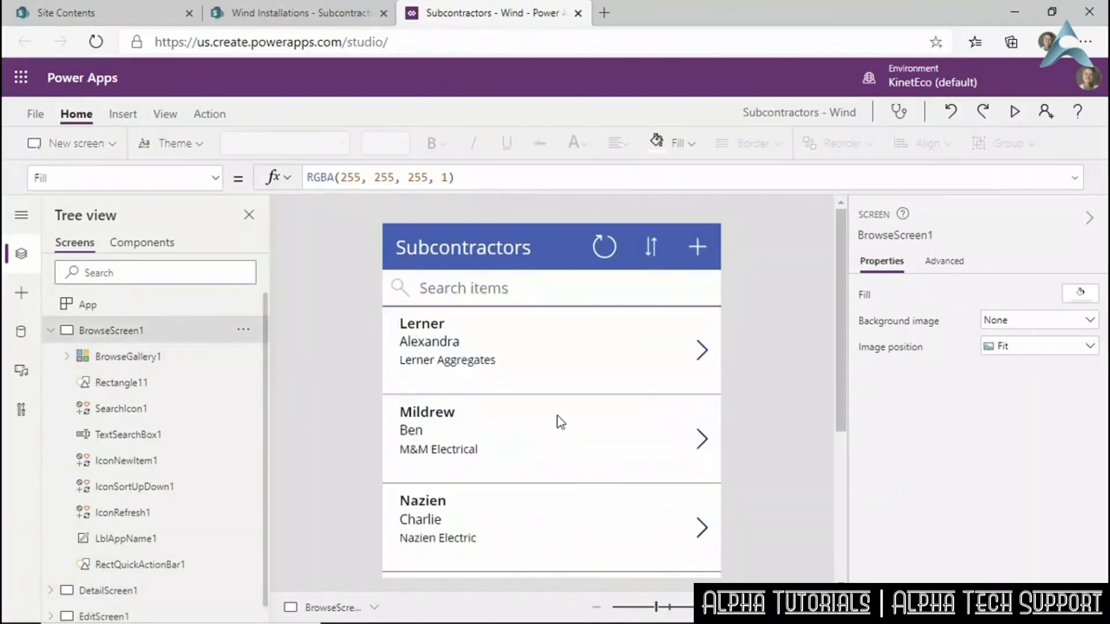
# Apply the Forest theme from the Home tab's Theme gallery.
pyautogui.click(197, 143)
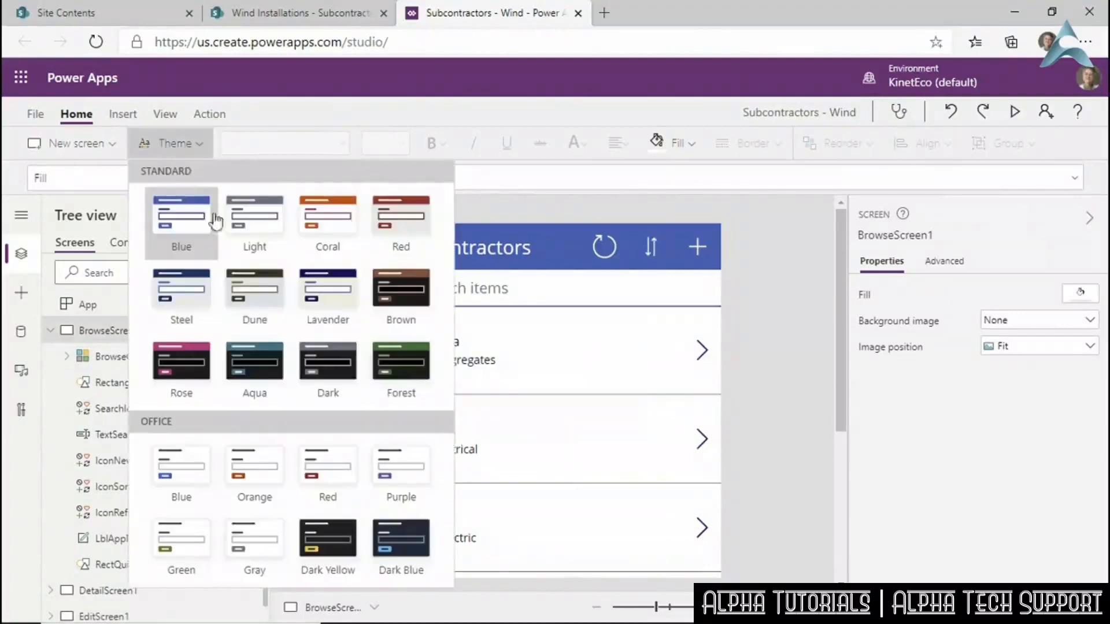
pyautogui.click(408, 379)
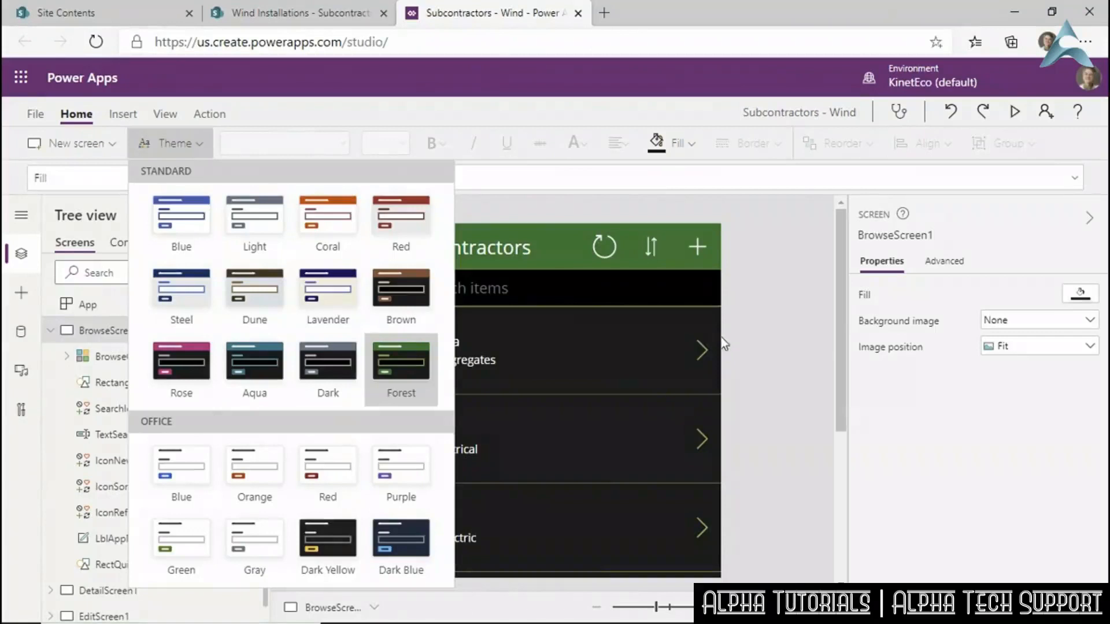
pyautogui.click(766, 326)
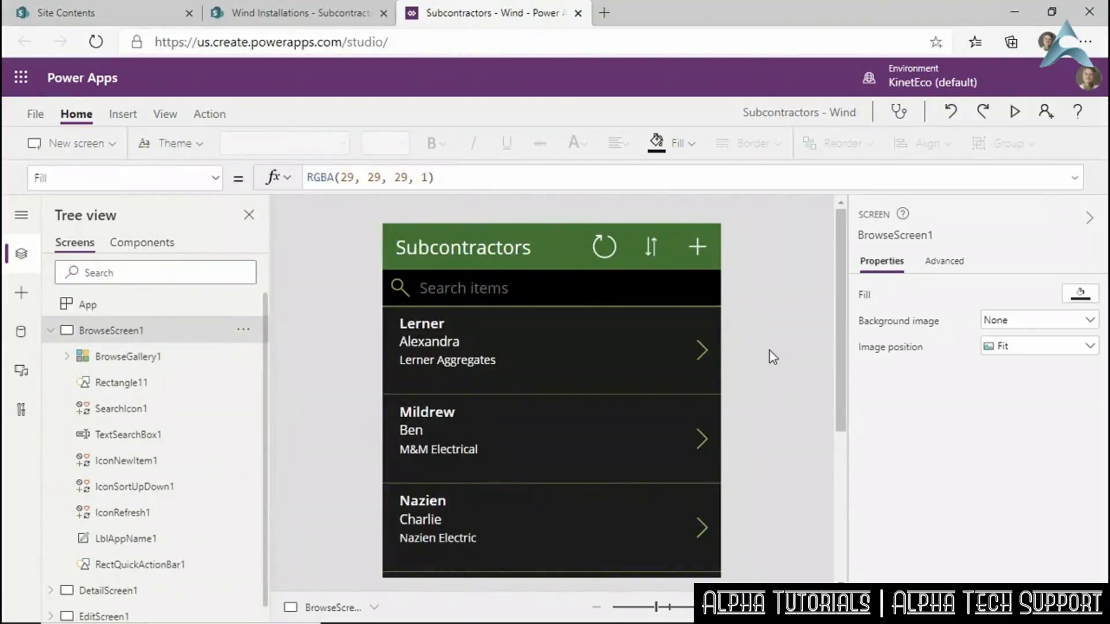
pyautogui.moveTo(843, 307); pyautogui.dragTo(798, 310)
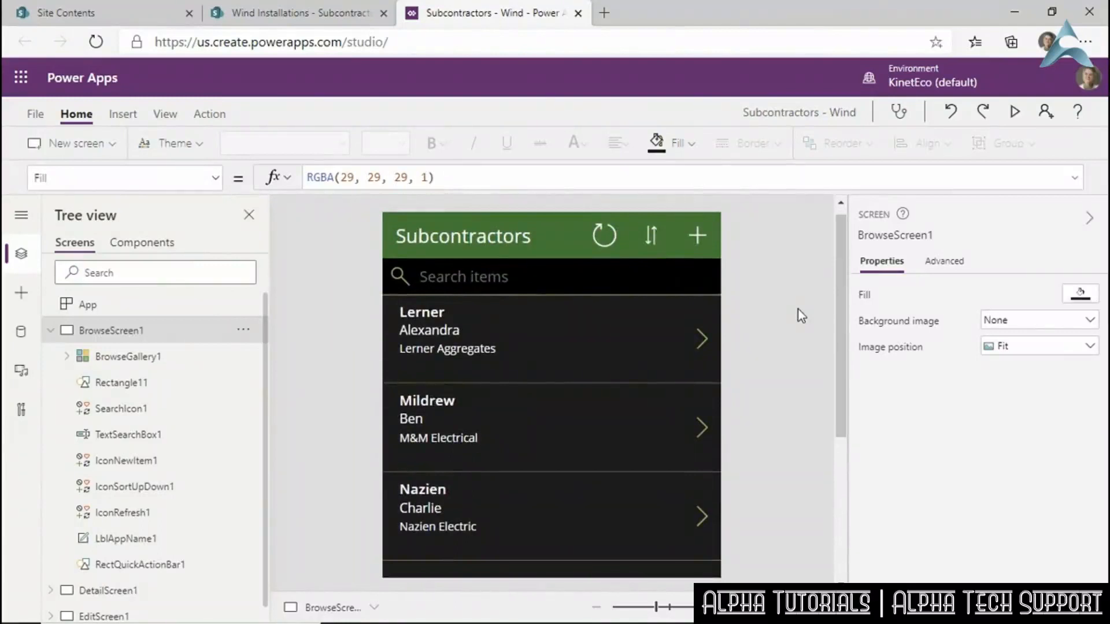
# Preview the app, open the first subcontractor's details and edit form, then exit preview.
pyautogui.click(1015, 113)
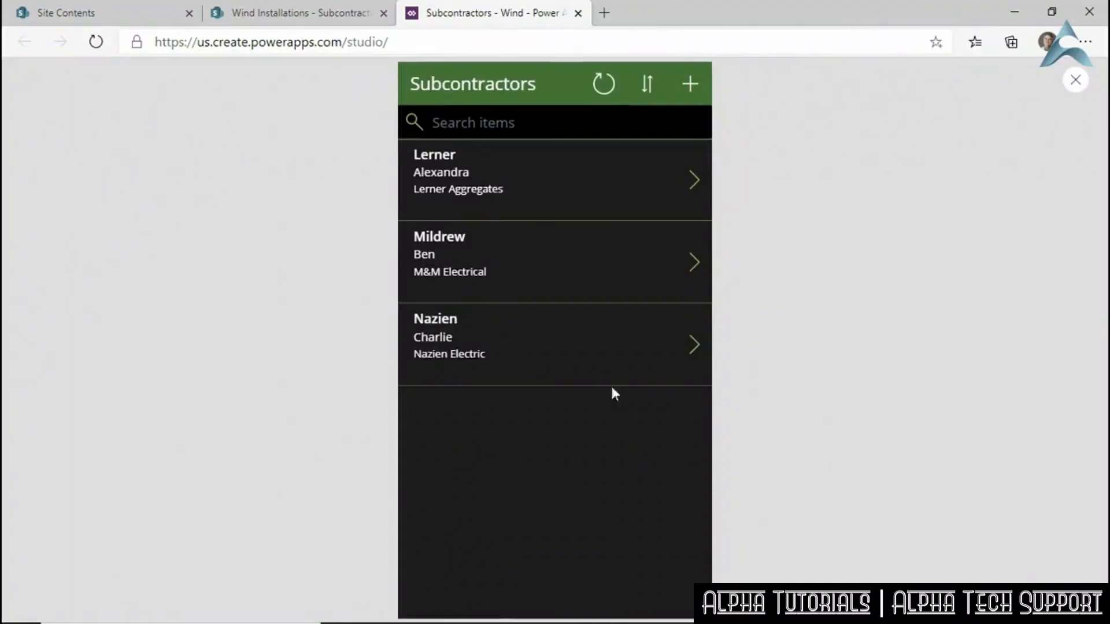
pyautogui.click(693, 185)
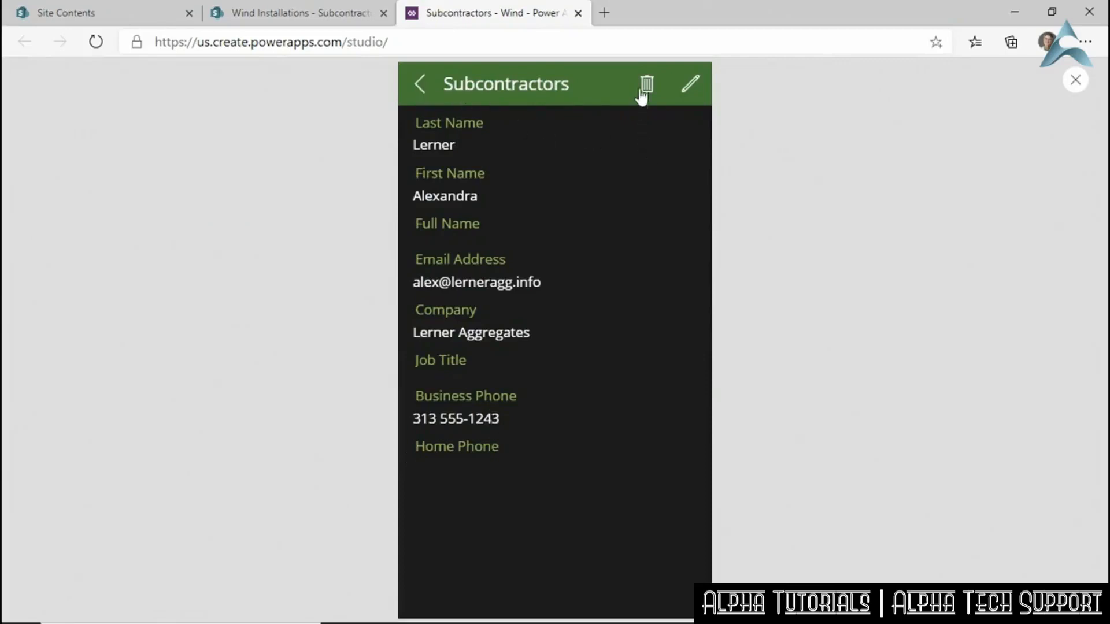
pyautogui.click(692, 87)
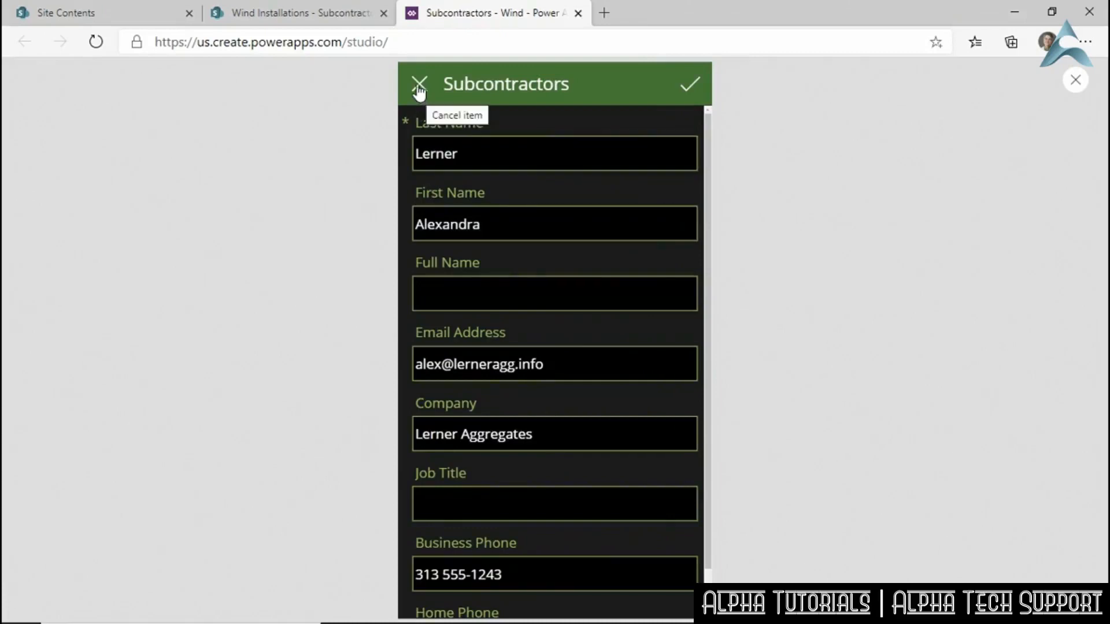
pyautogui.click(1077, 81)
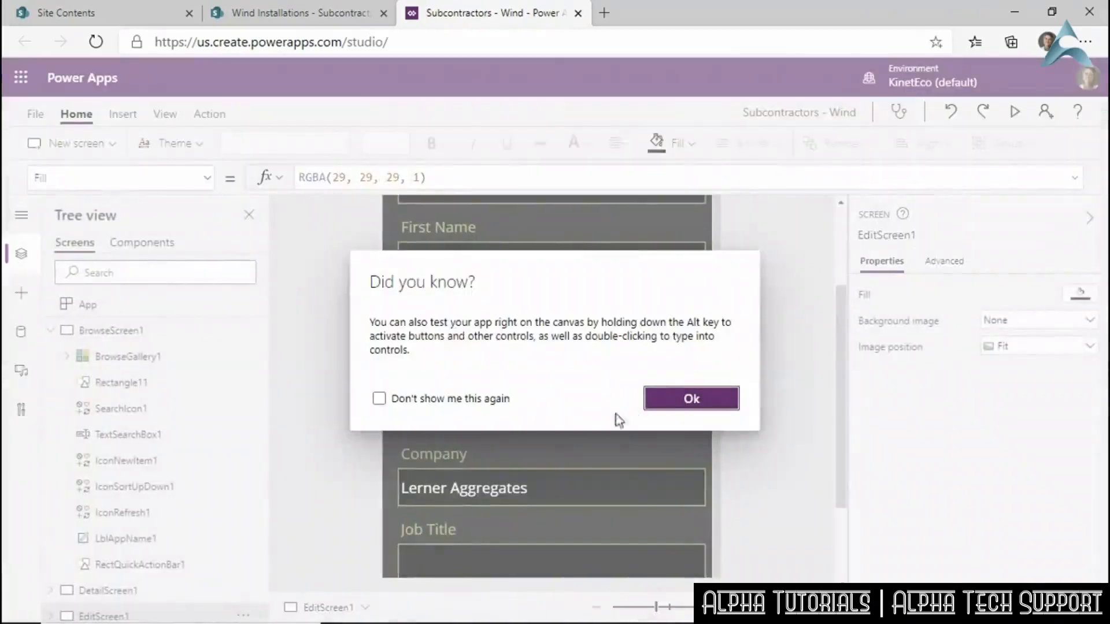
pyautogui.click(685, 402)
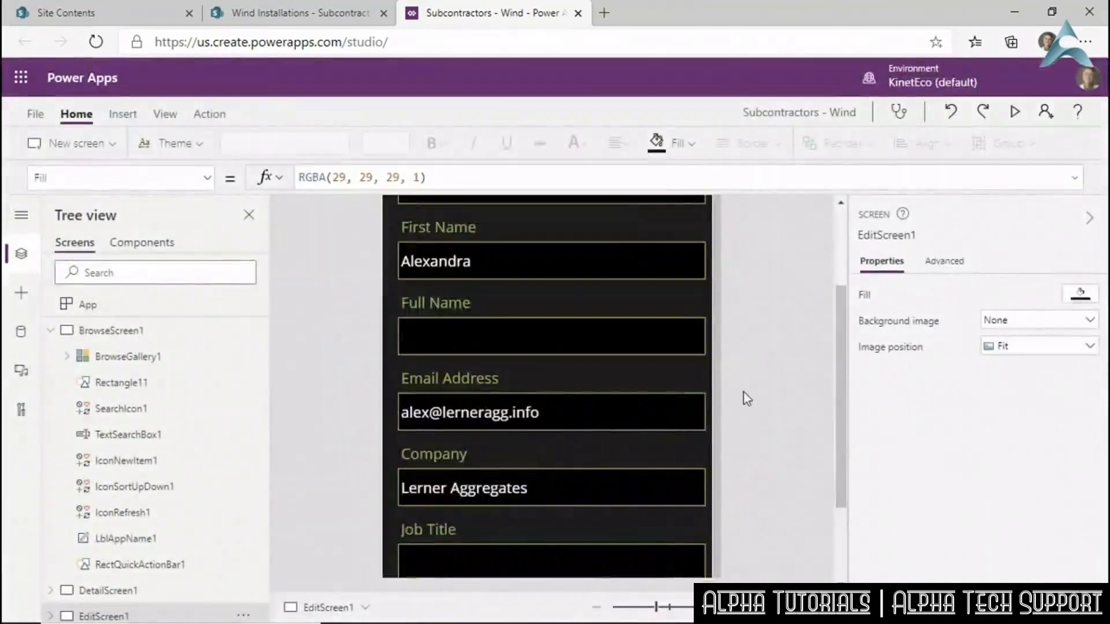
pyautogui.scroll(3, 744, 391)
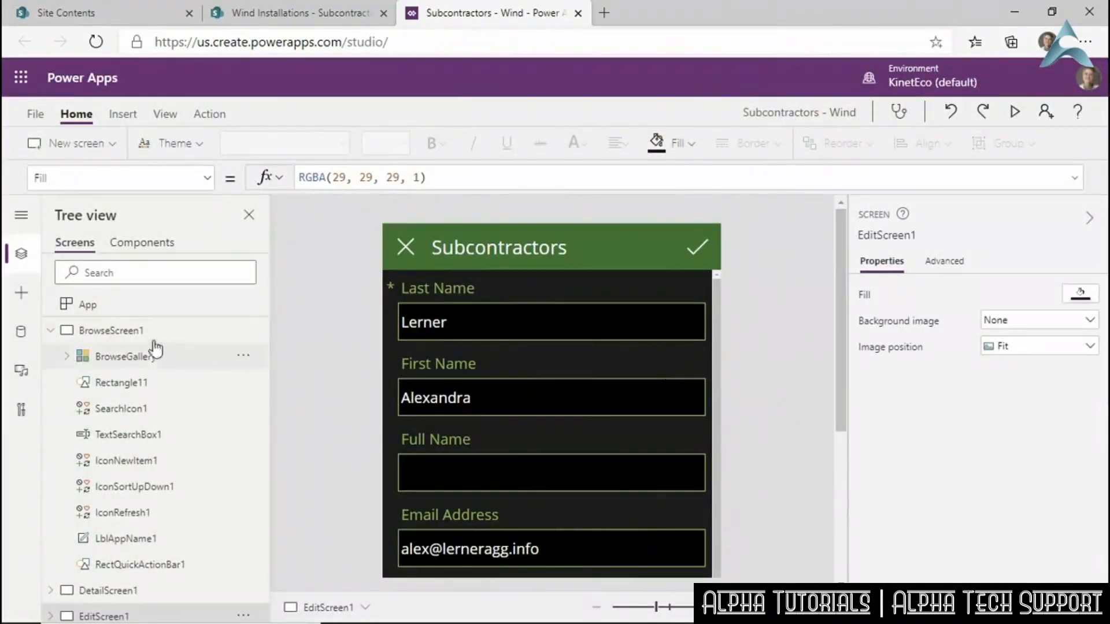
# Return to the browse screen and save the app.
pyautogui.click(118, 332)
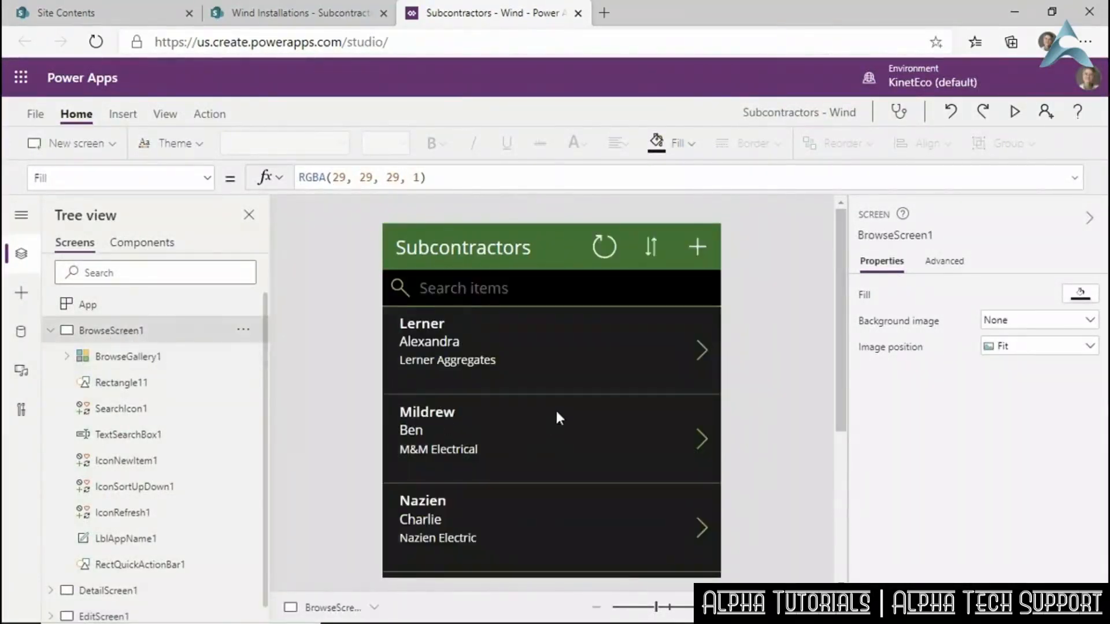
pyautogui.scroll(-3, 558, 417)
pyautogui.scroll(3, 558, 417)
pyautogui.hotkey('ctrl', 's')
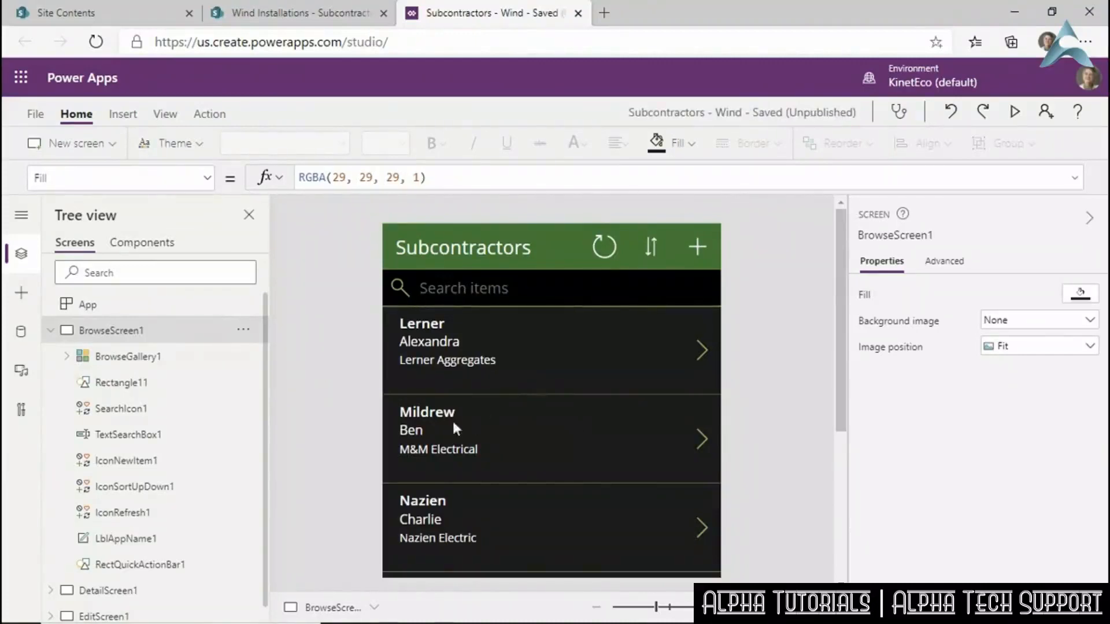
# Delete the Home Phone and Full Name cards from the detail form.
pyautogui.click(176, 590)
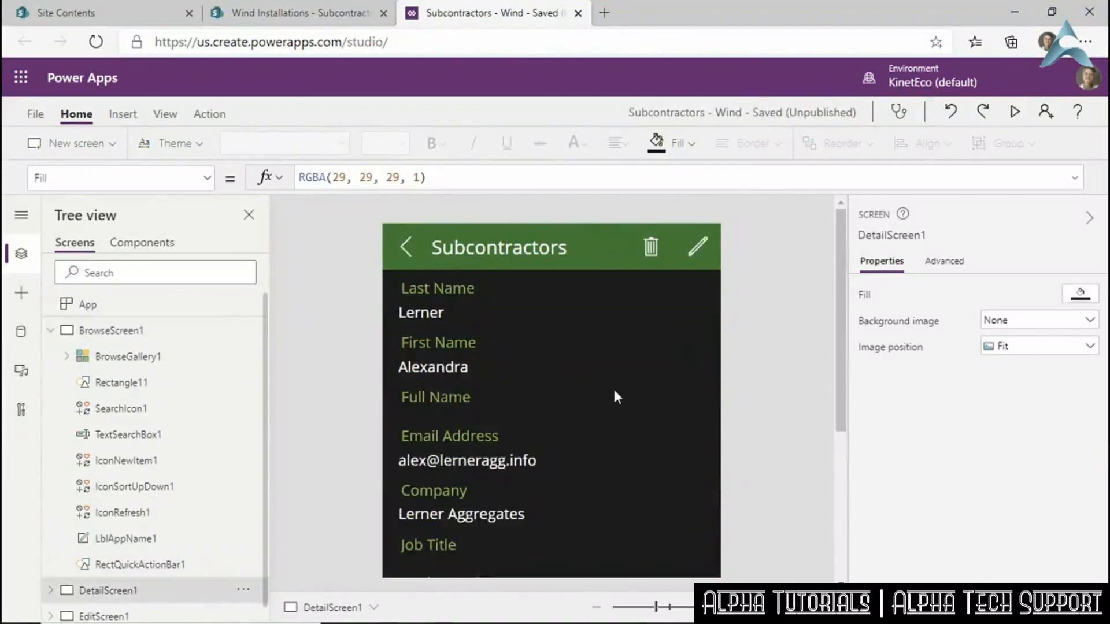
pyautogui.scroll(-3, 619, 398)
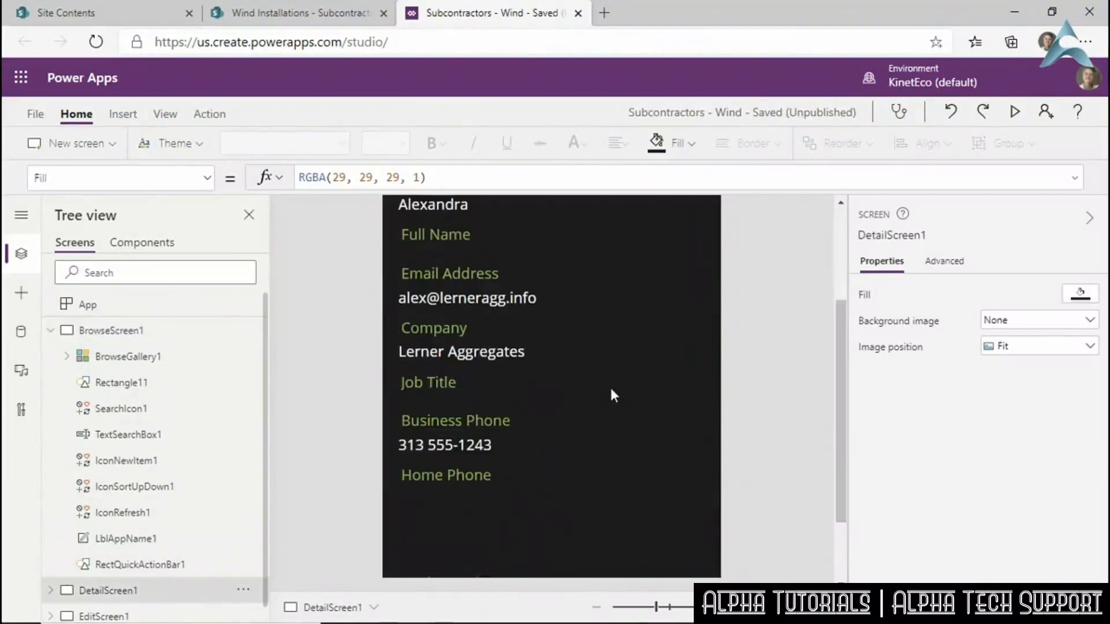
pyautogui.click(446, 485)
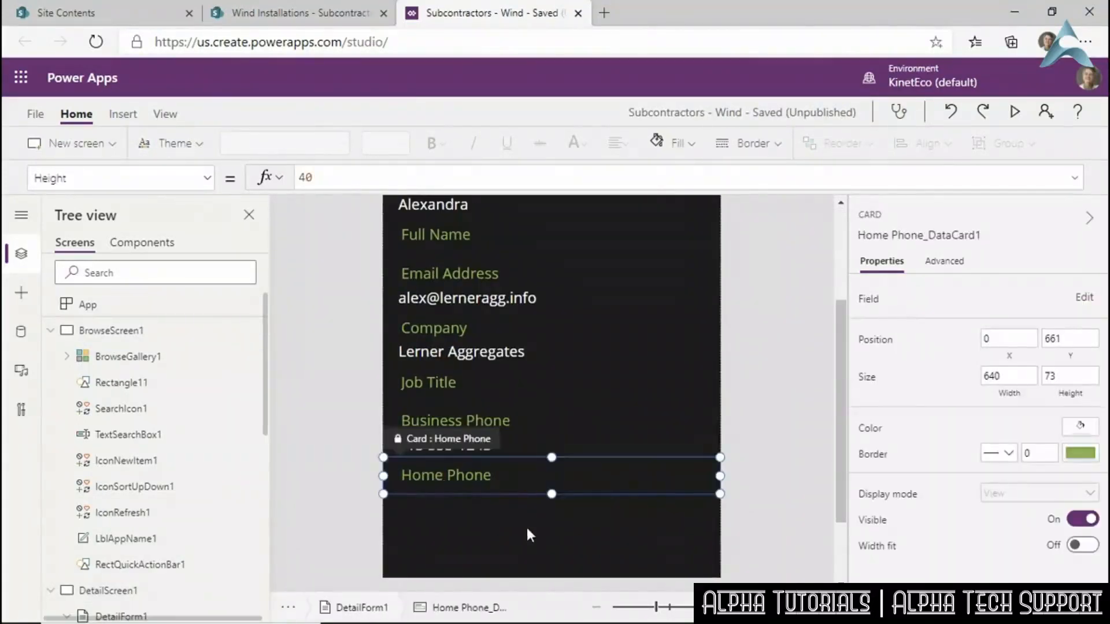
pyautogui.press('Delete')
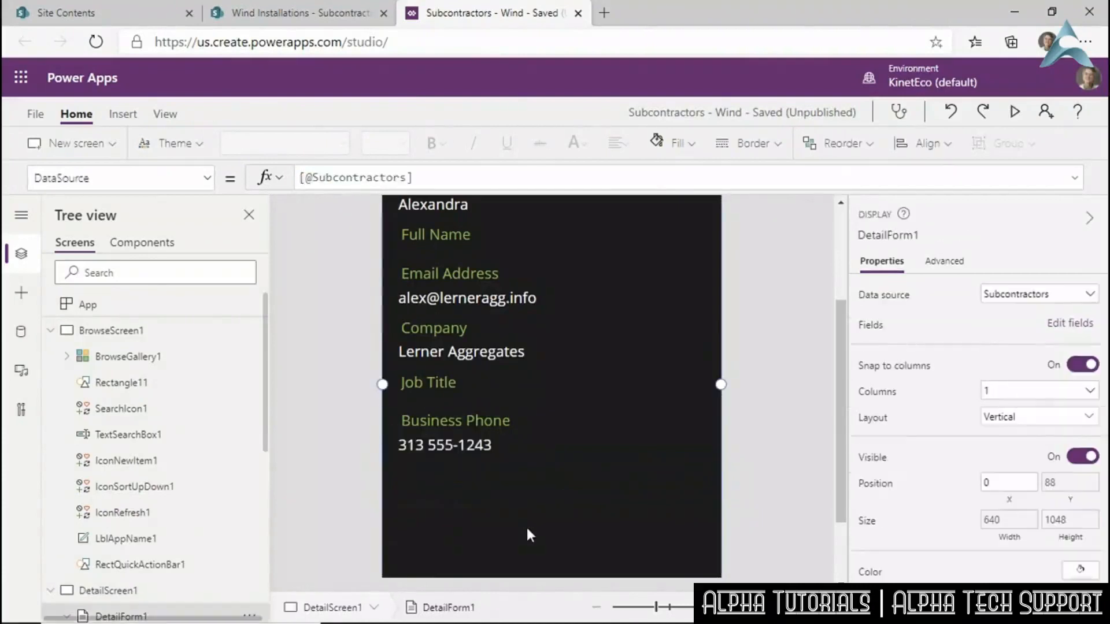
pyautogui.click(455, 243)
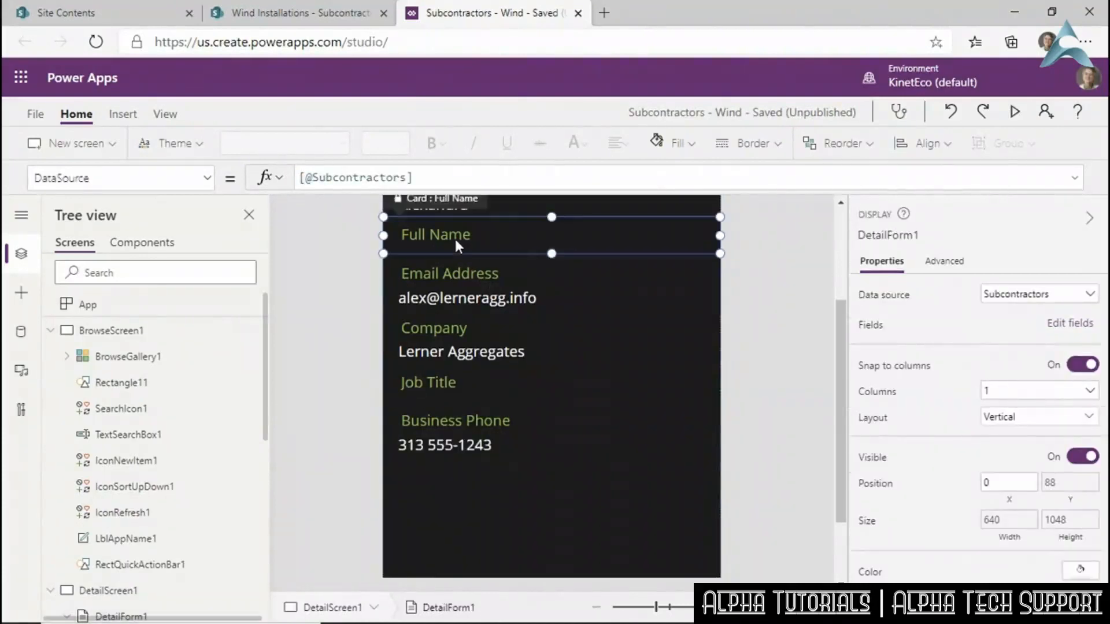
pyautogui.press('Delete')
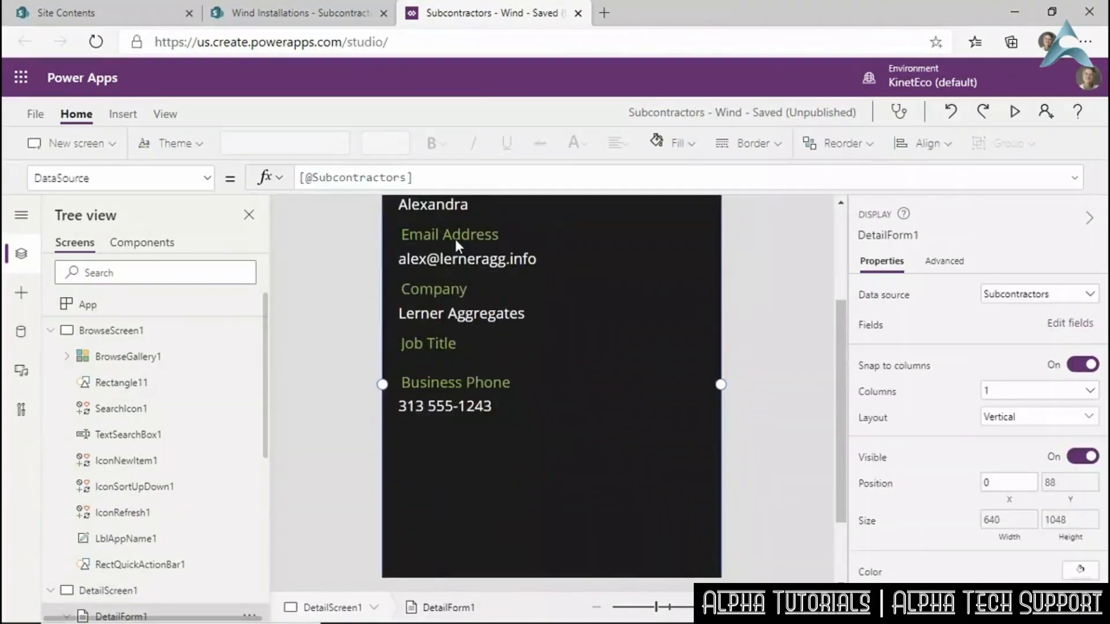
pyautogui.scroll(2, 579, 454)
pyautogui.scroll(-2, 578, 450)
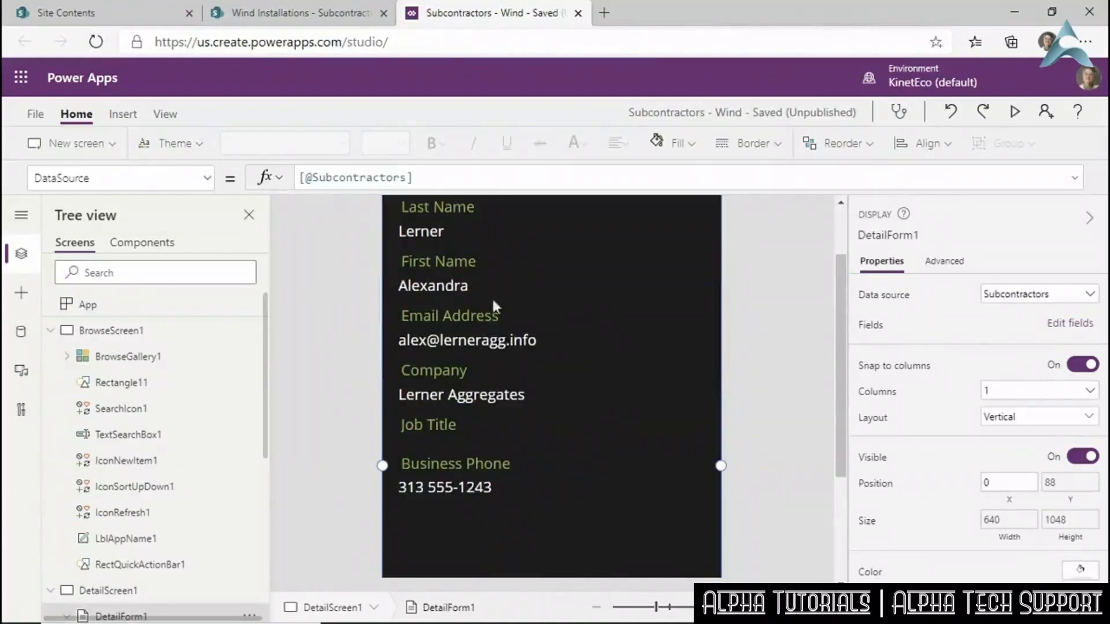
pyautogui.click(643, 282)
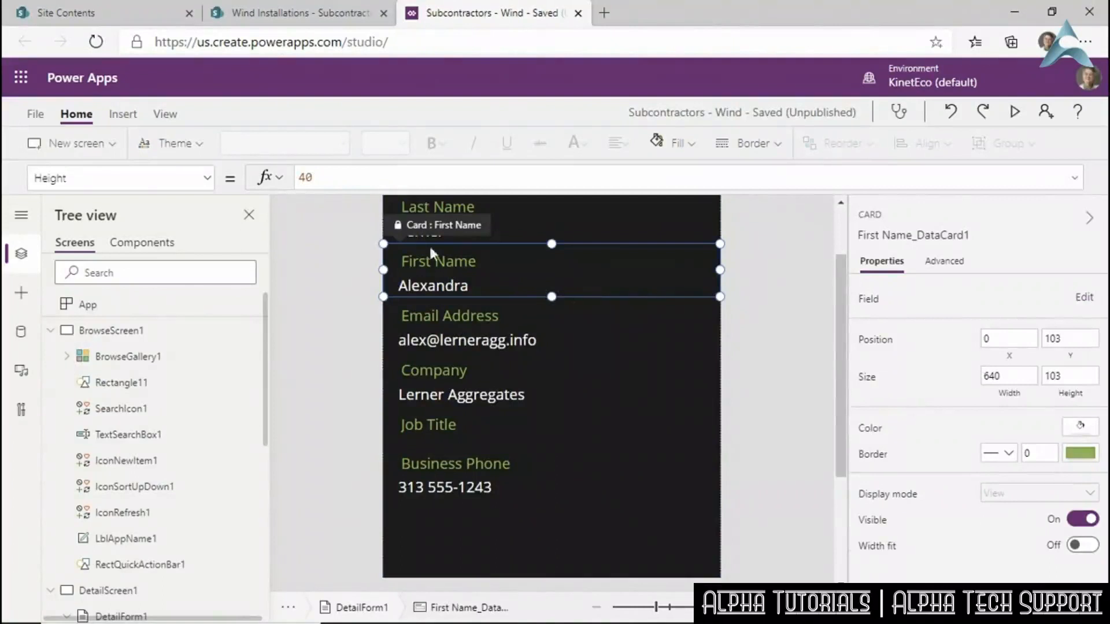
pyautogui.click(593, 536)
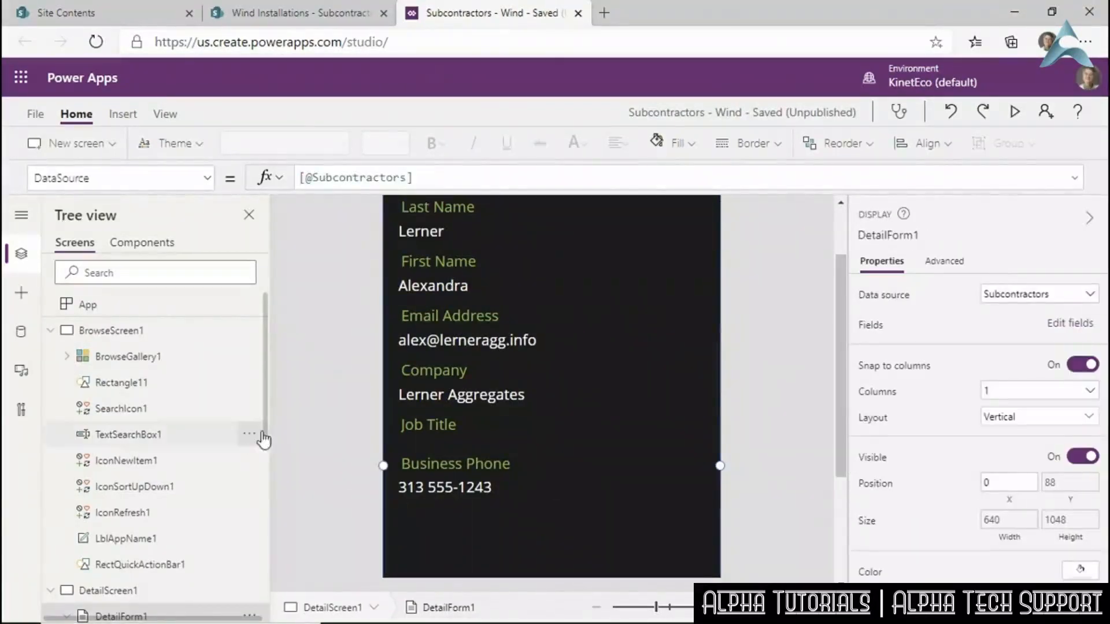
pyautogui.moveTo(266, 427); pyautogui.dragTo(270, 479)
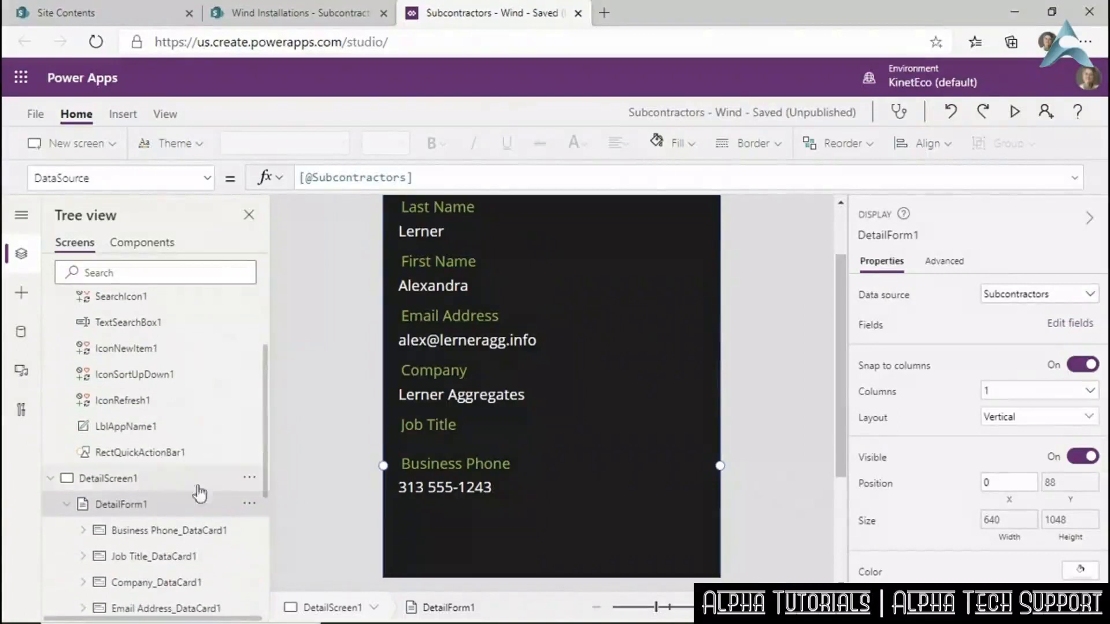
pyautogui.click(50, 478)
# Delete the Full Name and Home Phone cards from the edit form.
pyautogui.click(91, 610)
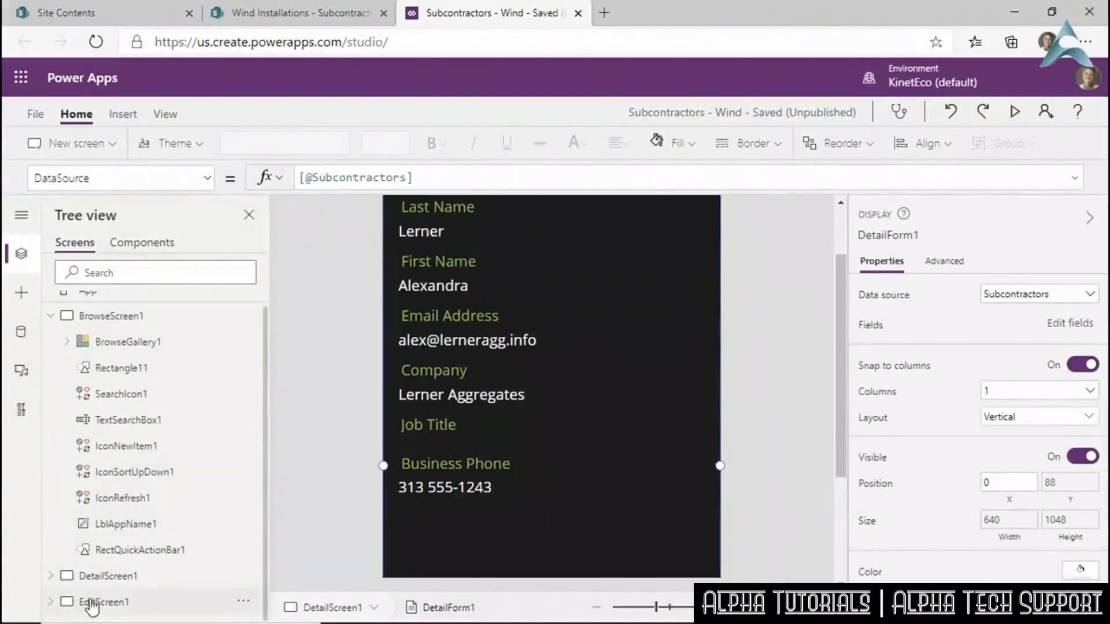
pyautogui.click(565, 394)
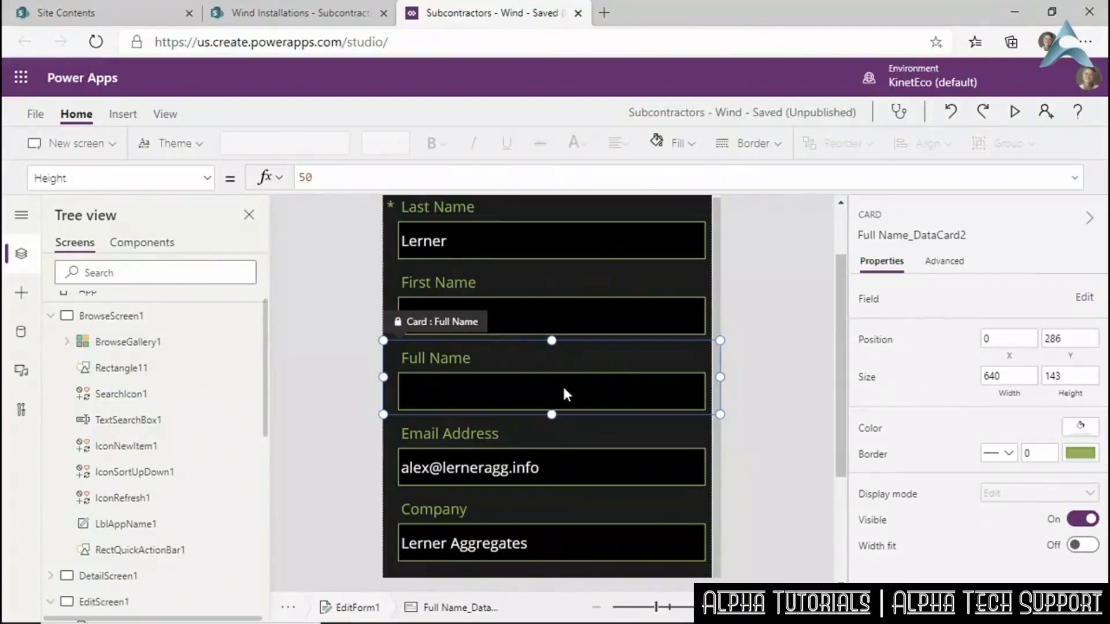
pyautogui.press('Delete')
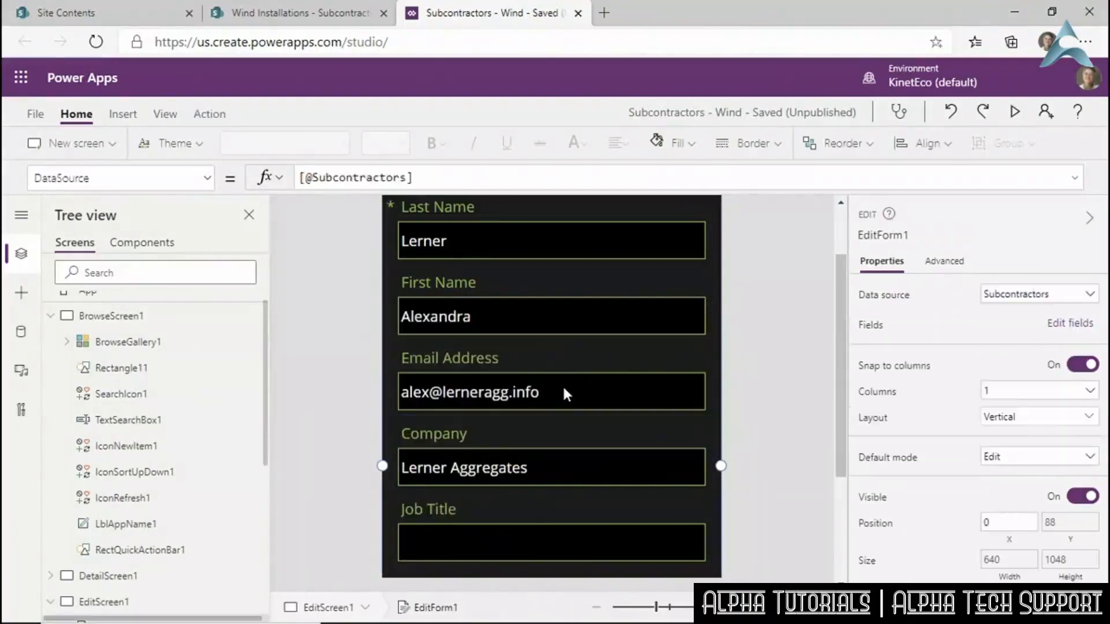
pyautogui.click(538, 530)
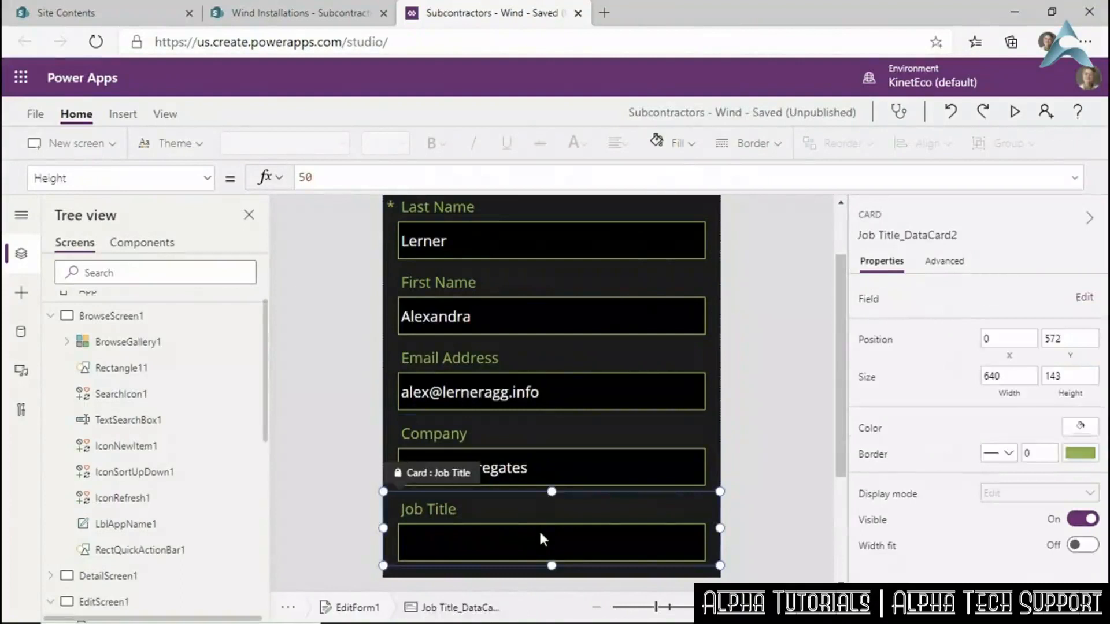
pyautogui.scroll(-3, 539, 523)
pyautogui.click(482, 532)
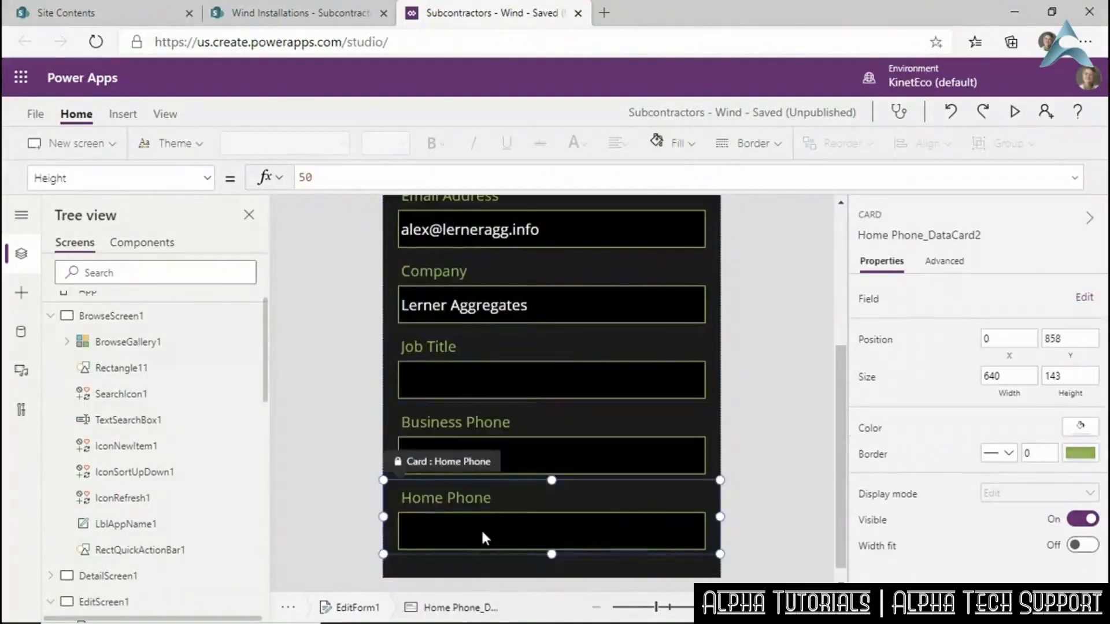
pyautogui.press('Delete')
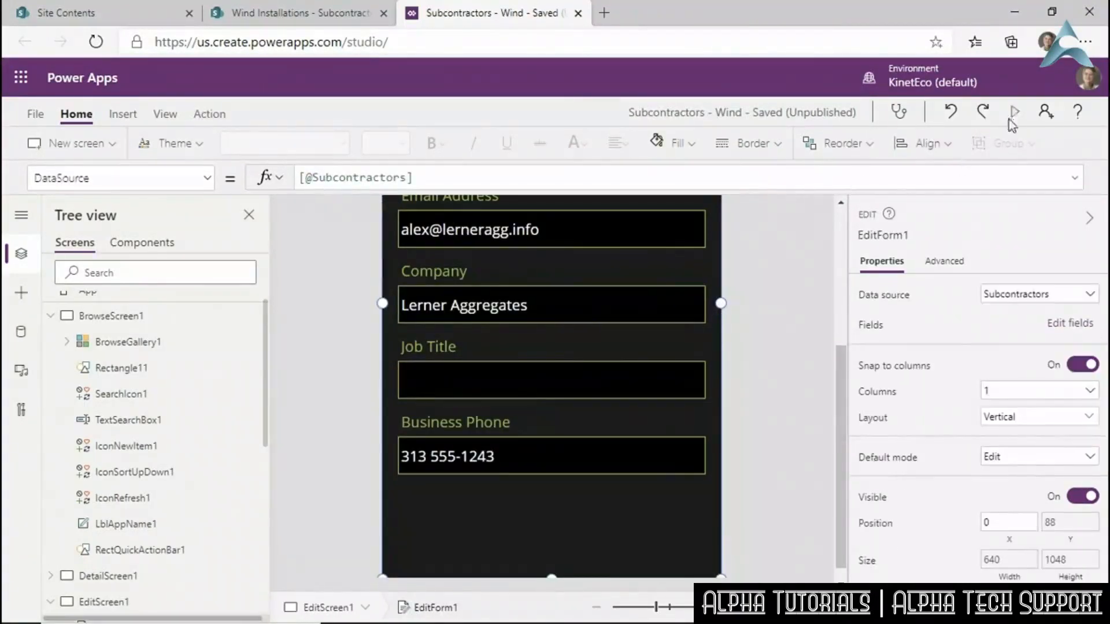
# Preview the app, submit a record, go back to the list, then exit preview.
pyautogui.click(1014, 111)
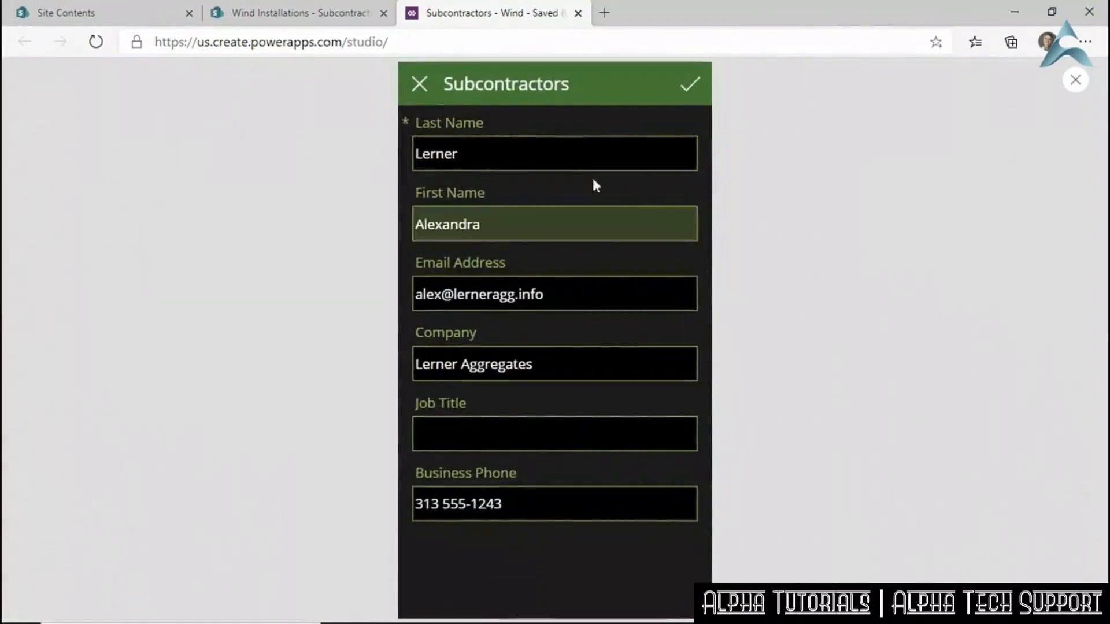
pyautogui.click(690, 85)
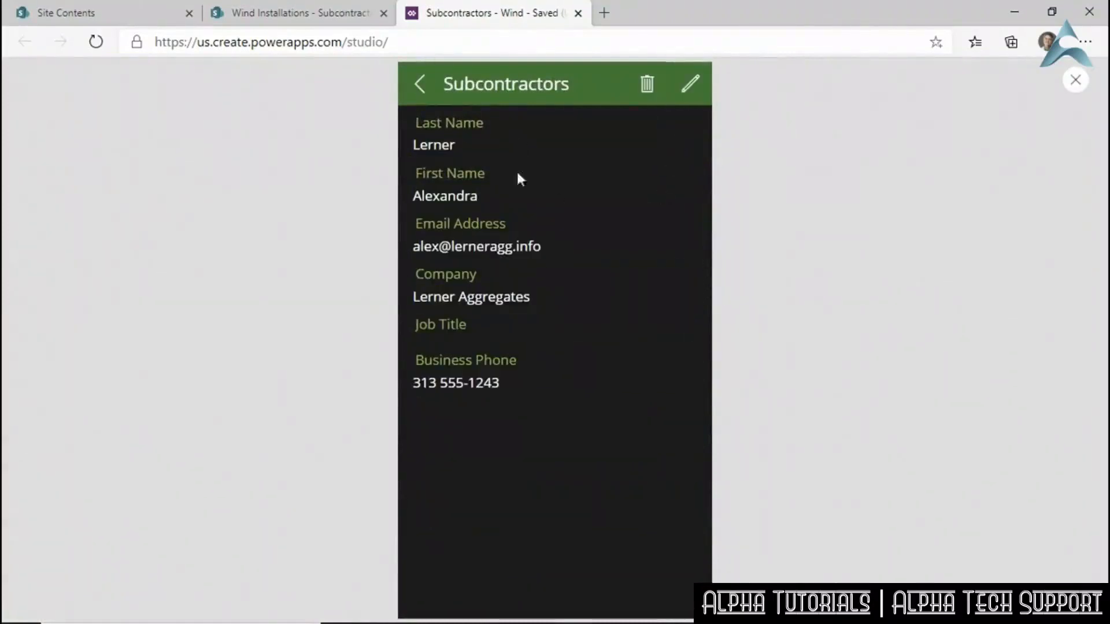
pyautogui.click(428, 88)
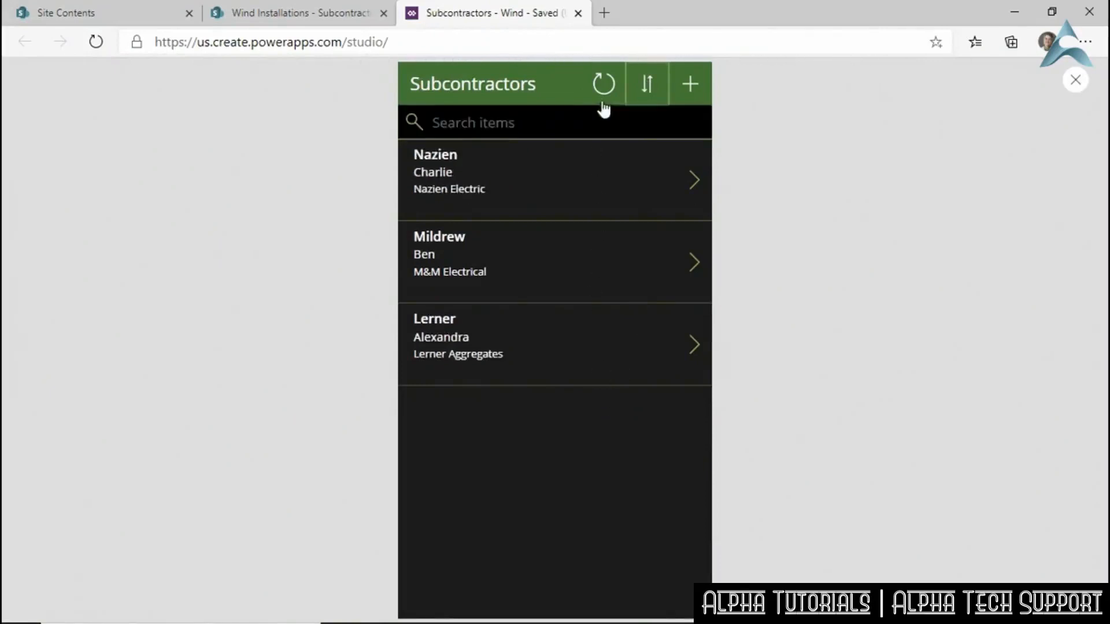
pyautogui.click(1072, 84)
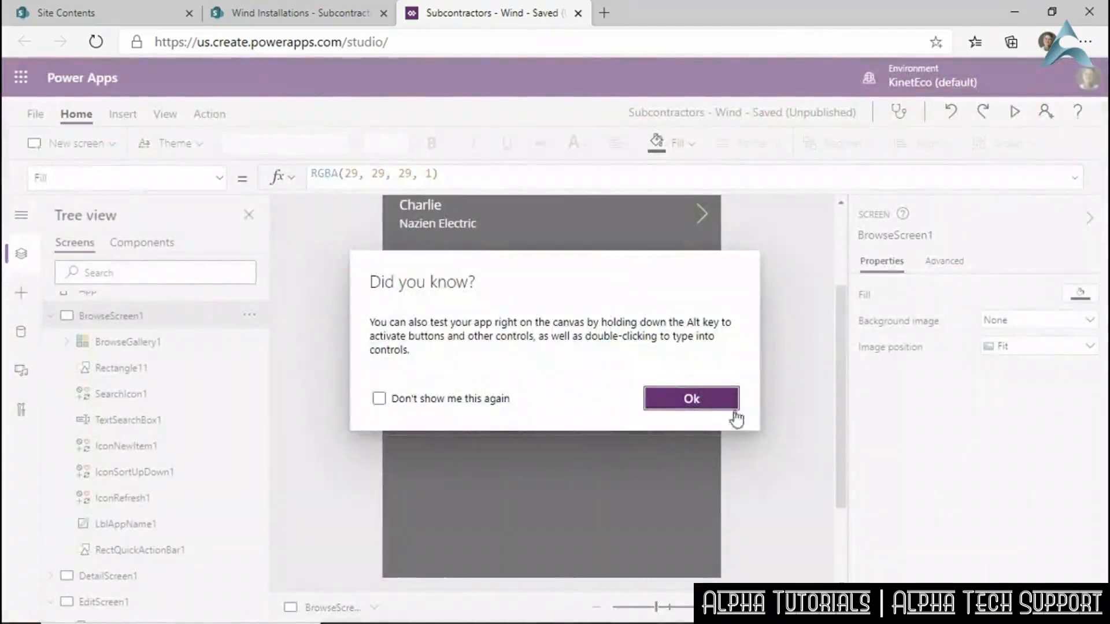
pyautogui.click(693, 411)
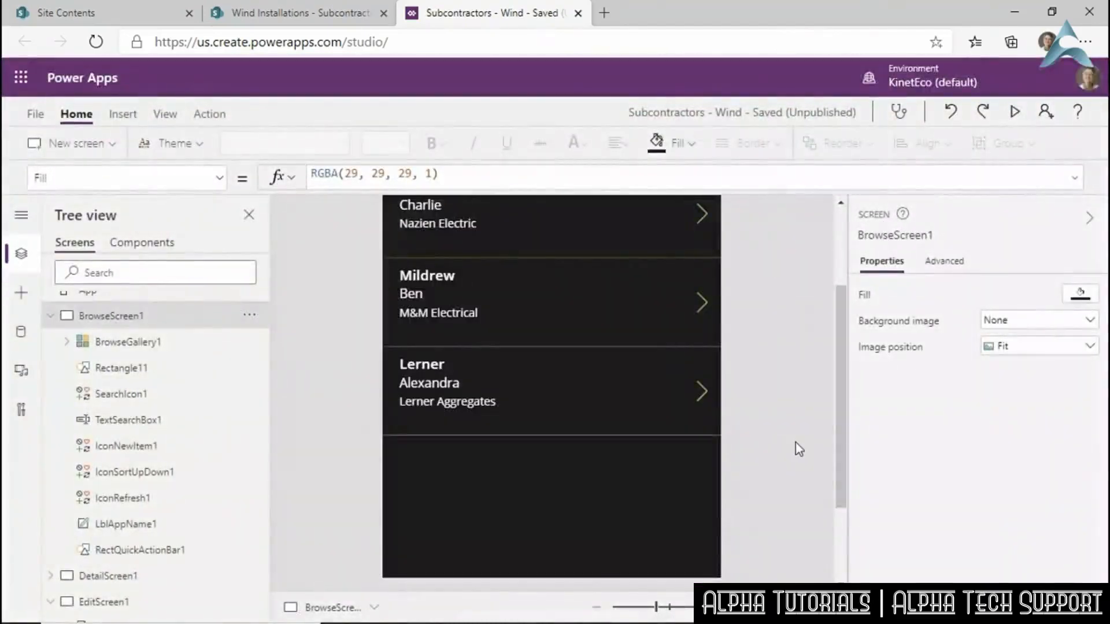
pyautogui.scroll(3, 796, 442)
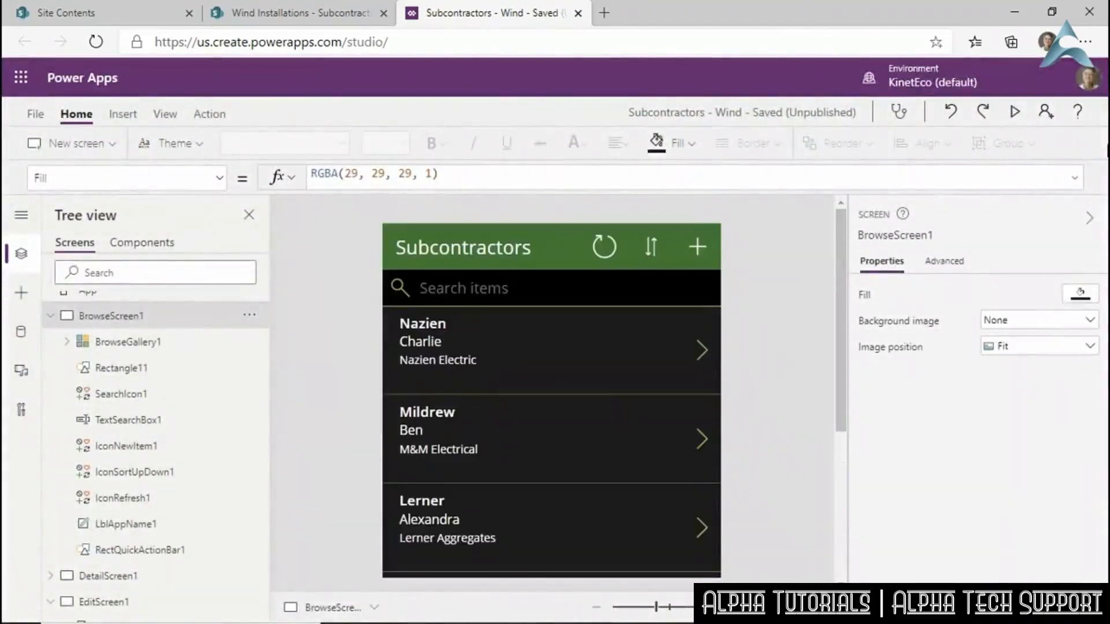
pyautogui.click(896, 114)
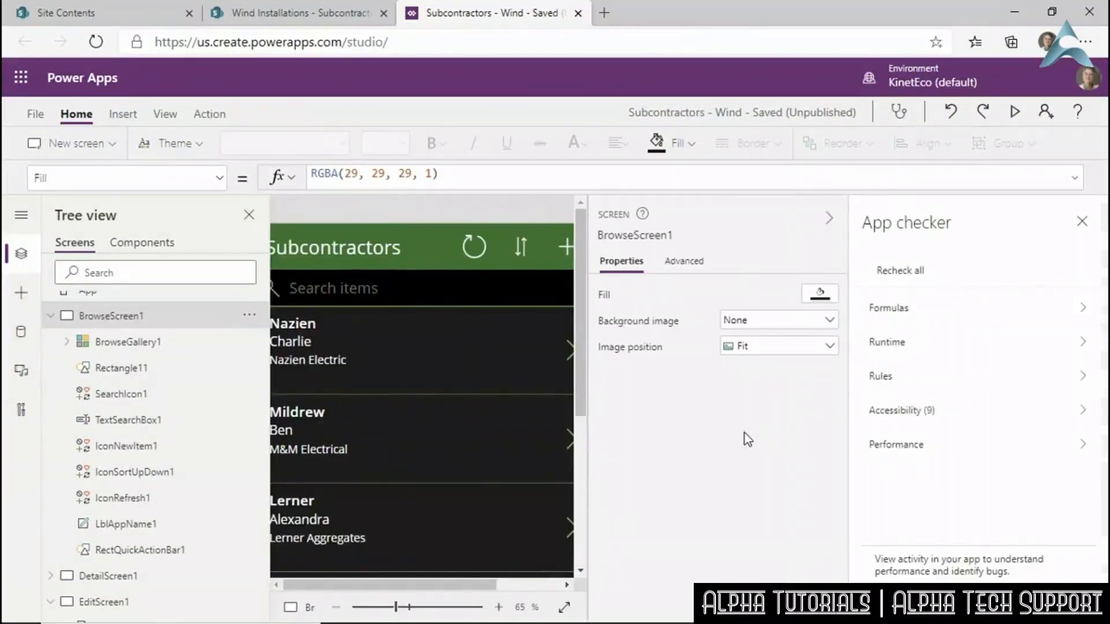
pyautogui.click(883, 420)
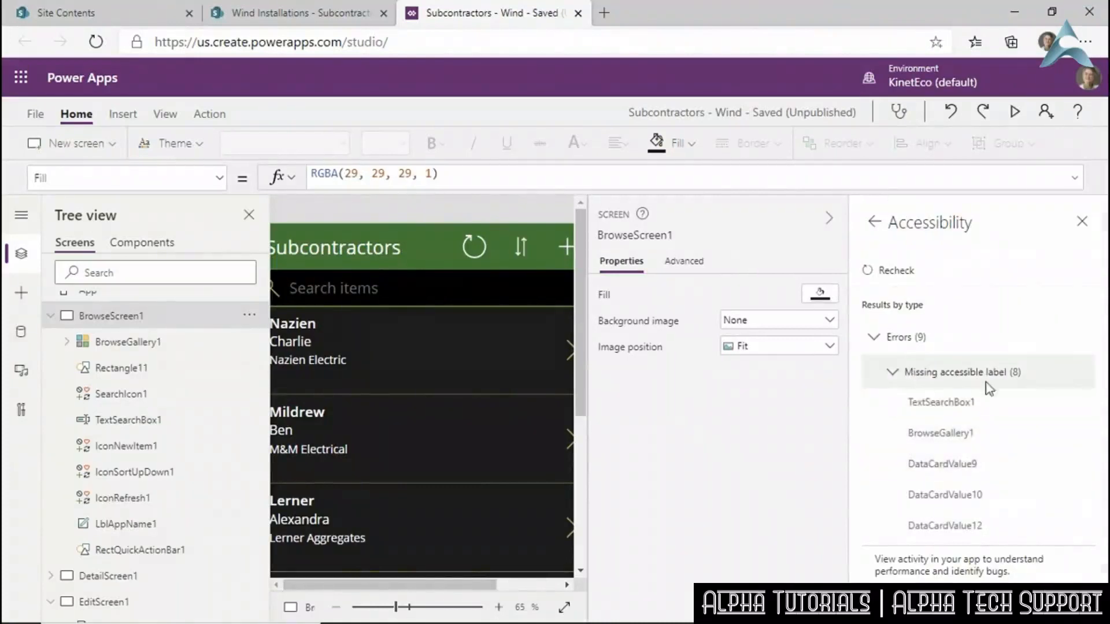
pyautogui.scroll(-2, 888, 448)
pyautogui.scroll(2, 887, 445)
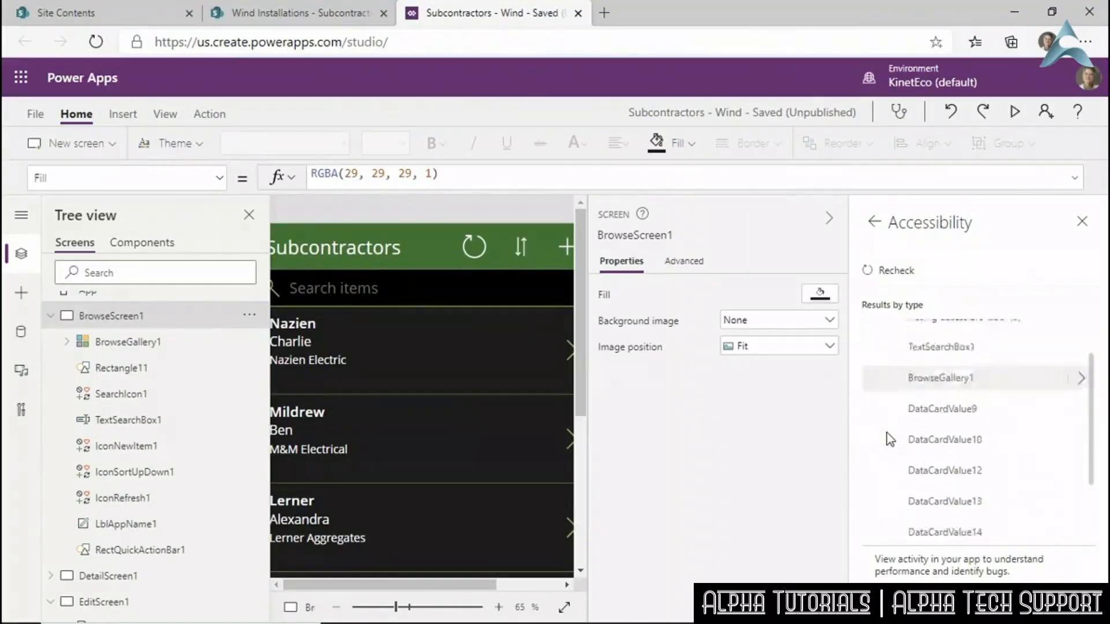
pyautogui.click(1082, 222)
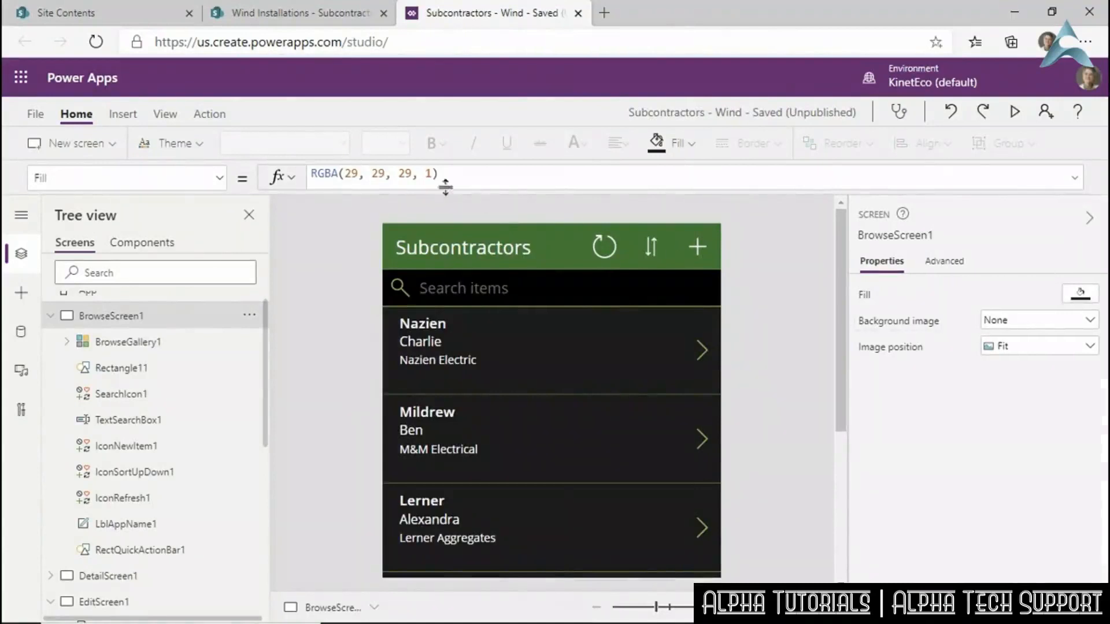
# Save with a version note about needed accessibility improvements, then publish this version.
pyautogui.click(35, 114)
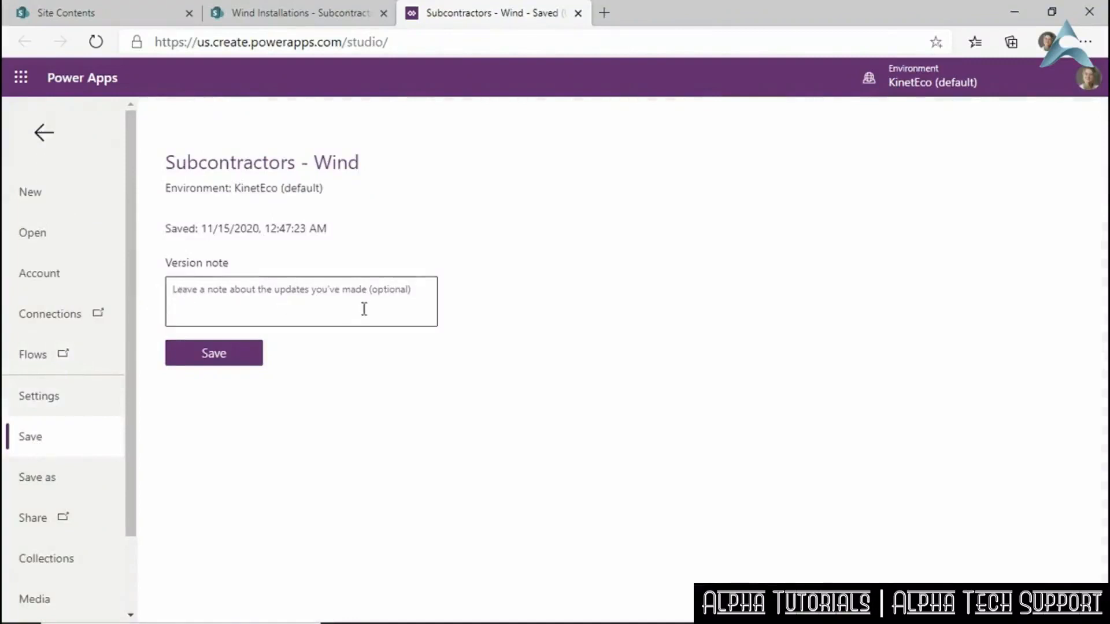
pyautogui.write('Init')
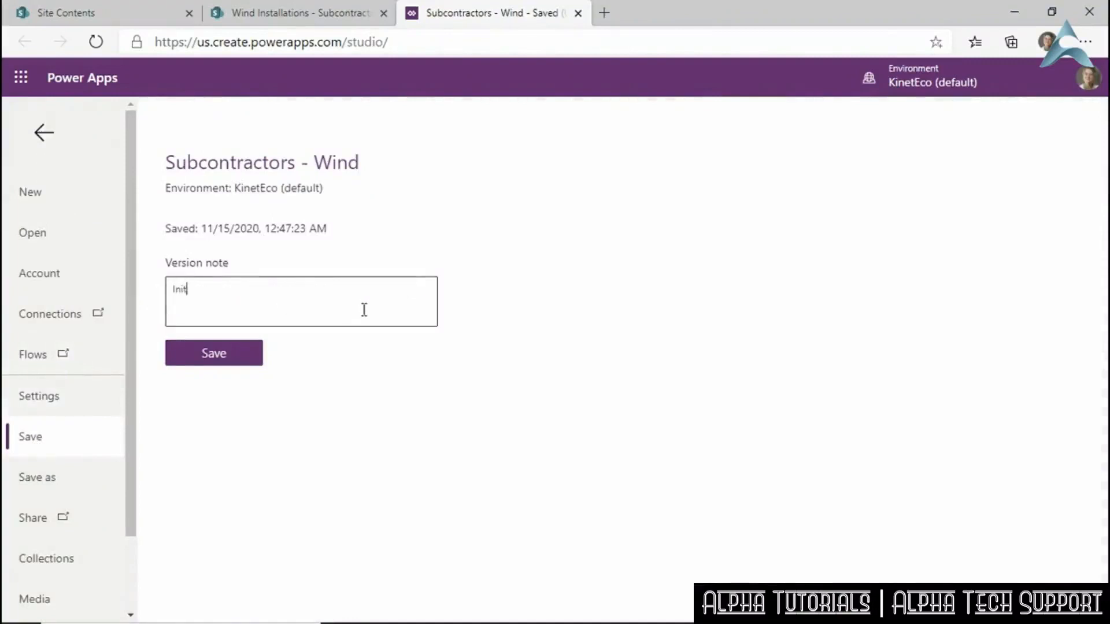
pyautogui.write('ial spp, still needs to have accessib')
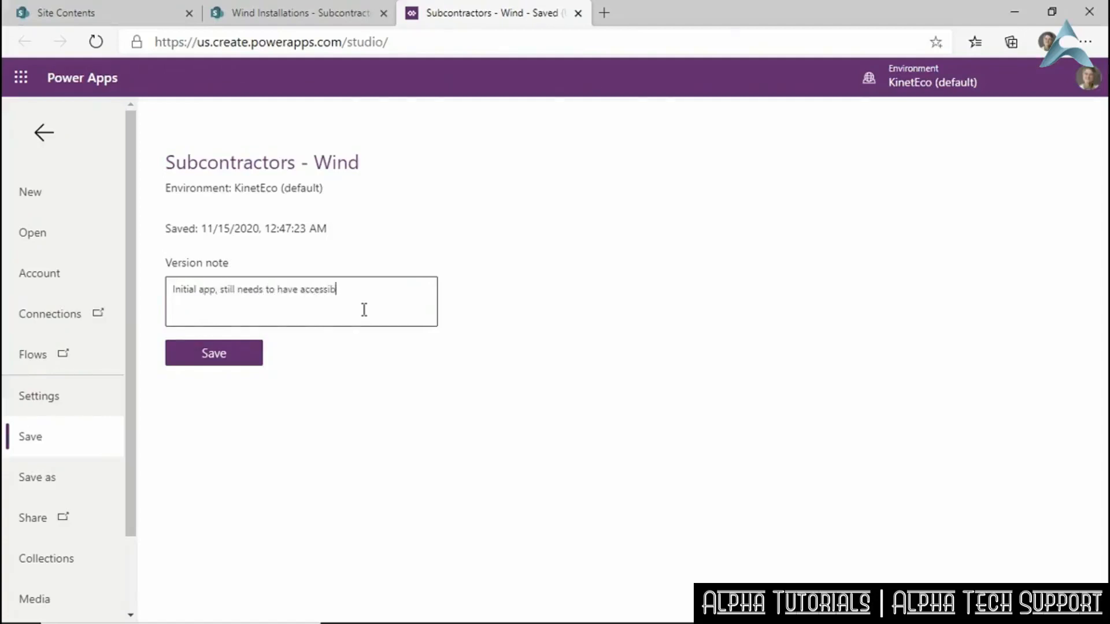
pyautogui.write('ty improvements')
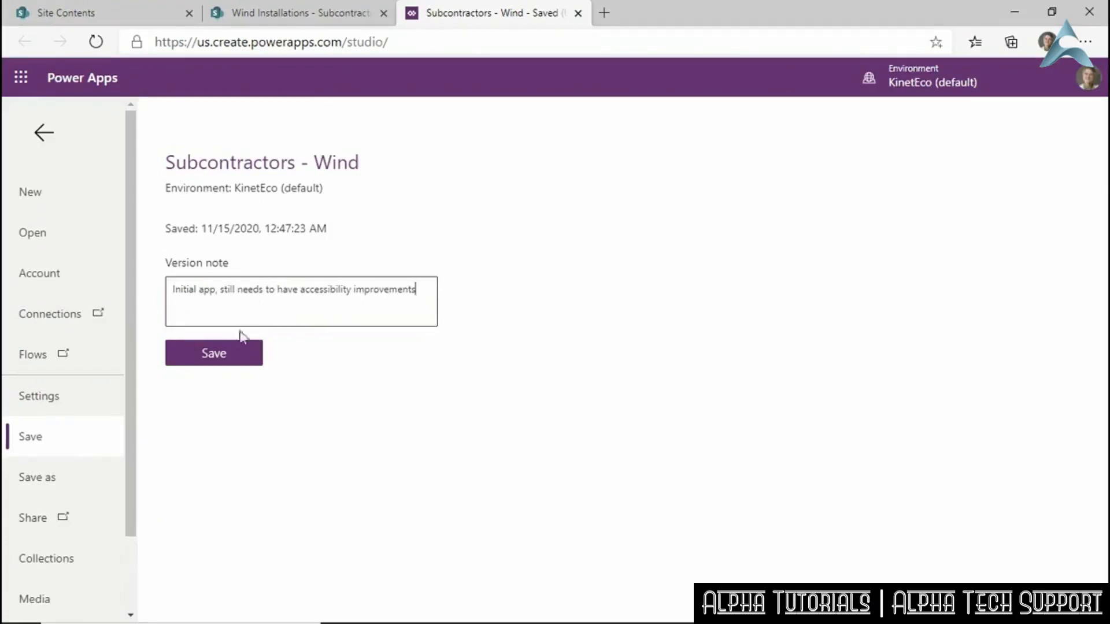
pyautogui.click(230, 356)
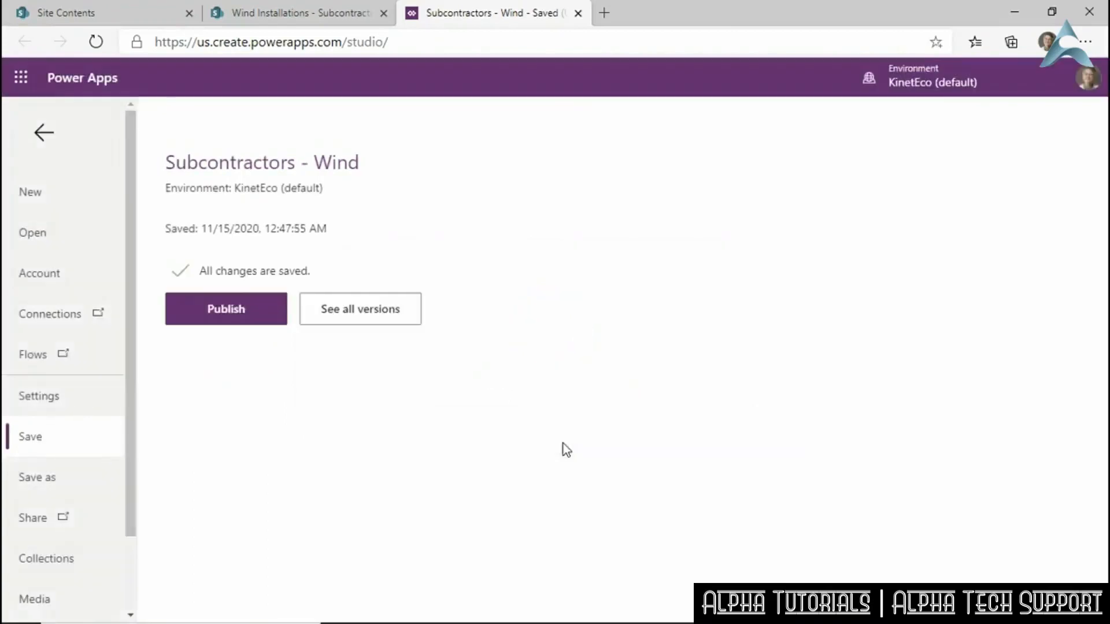
pyautogui.click(244, 322)
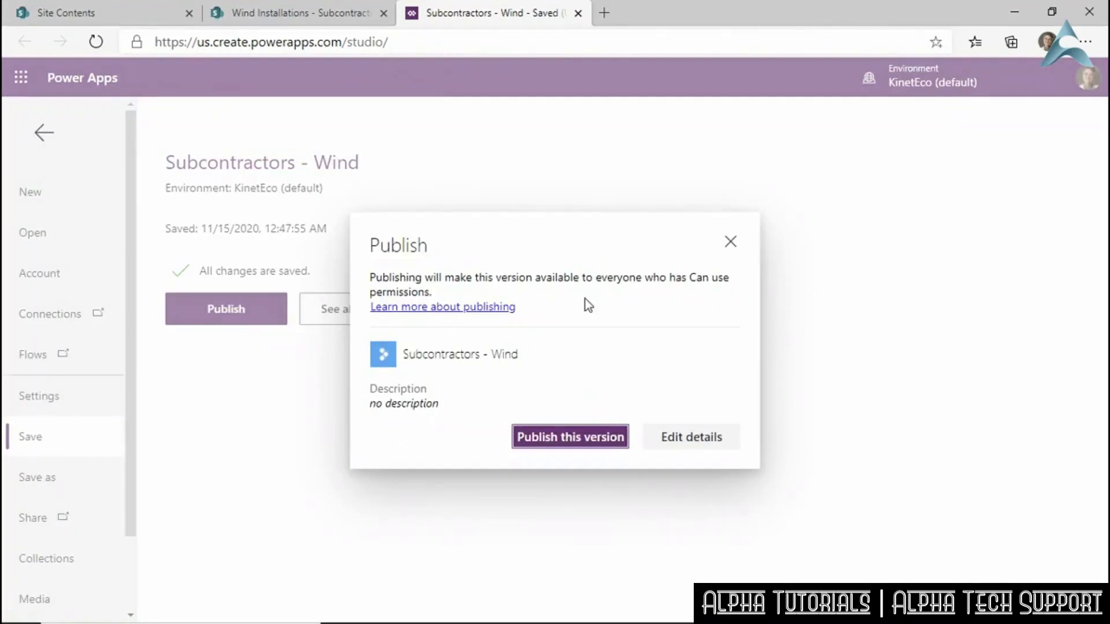
pyautogui.click(558, 438)
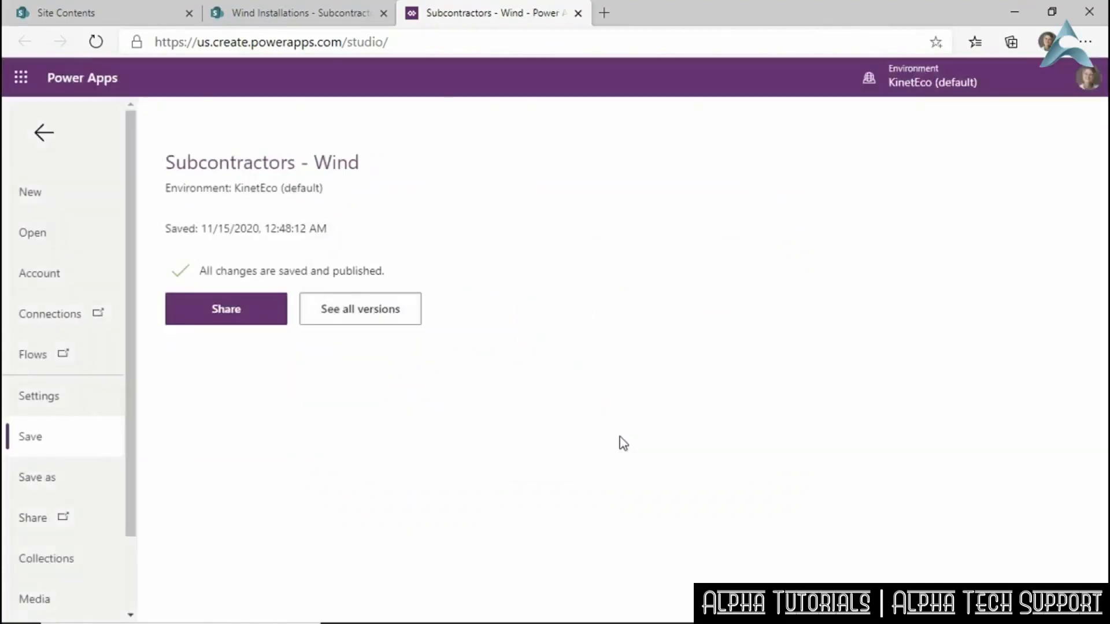
# Share Subcontractors - Wind with a colleague found by name search, granting Co-owner.
pyautogui.click(256, 309)
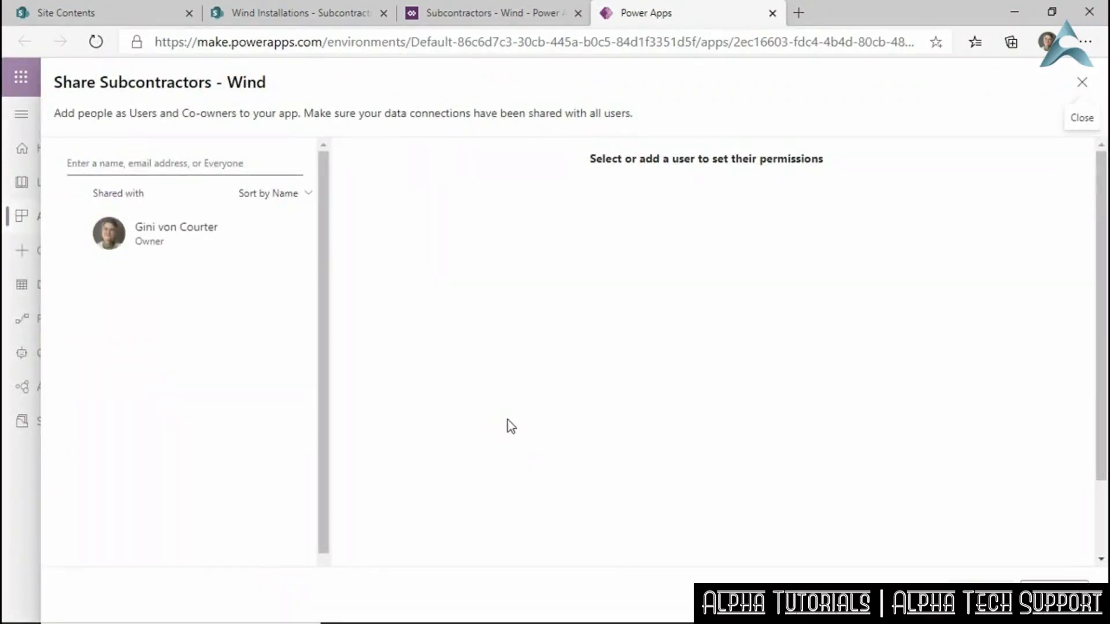
pyautogui.click(110, 165)
pyautogui.write('reggie')
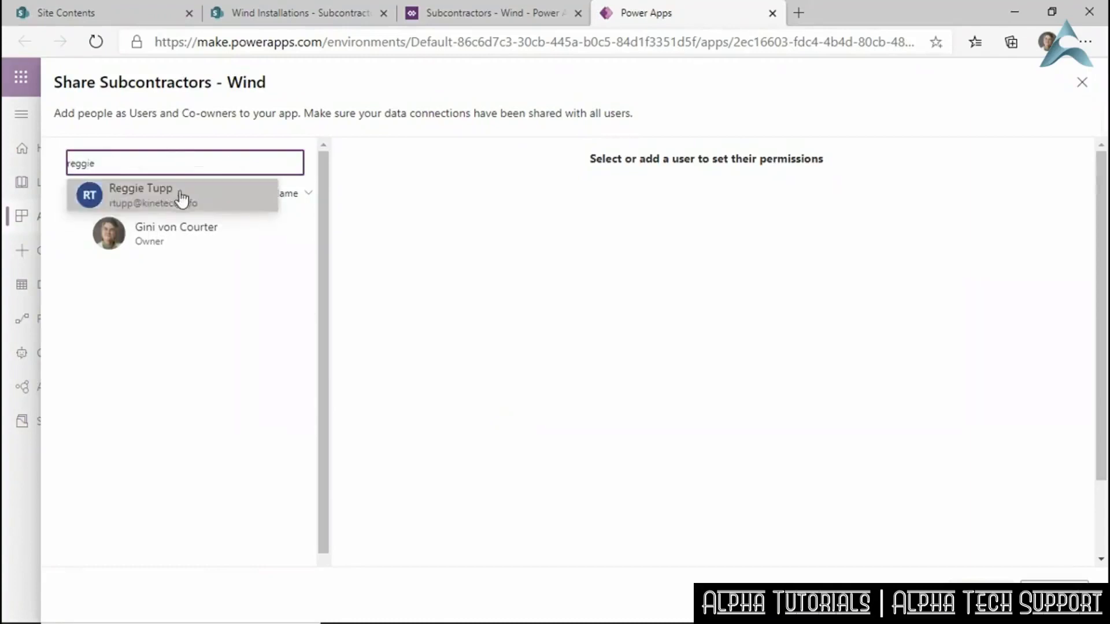
pyautogui.click(182, 202)
pyautogui.click(352, 210)
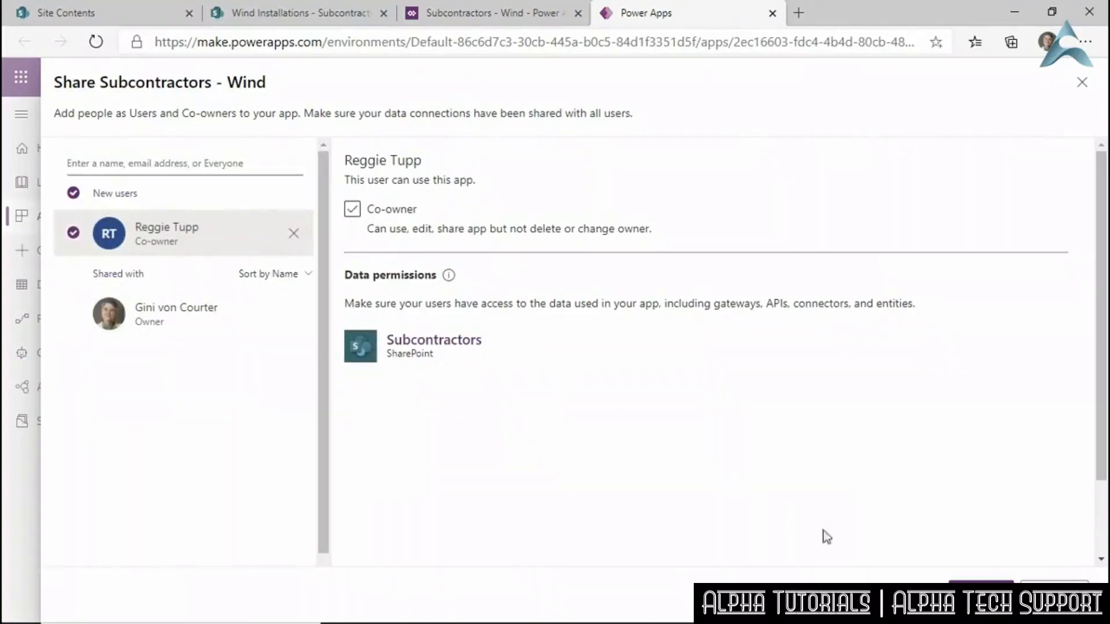
pyautogui.click(980, 593)
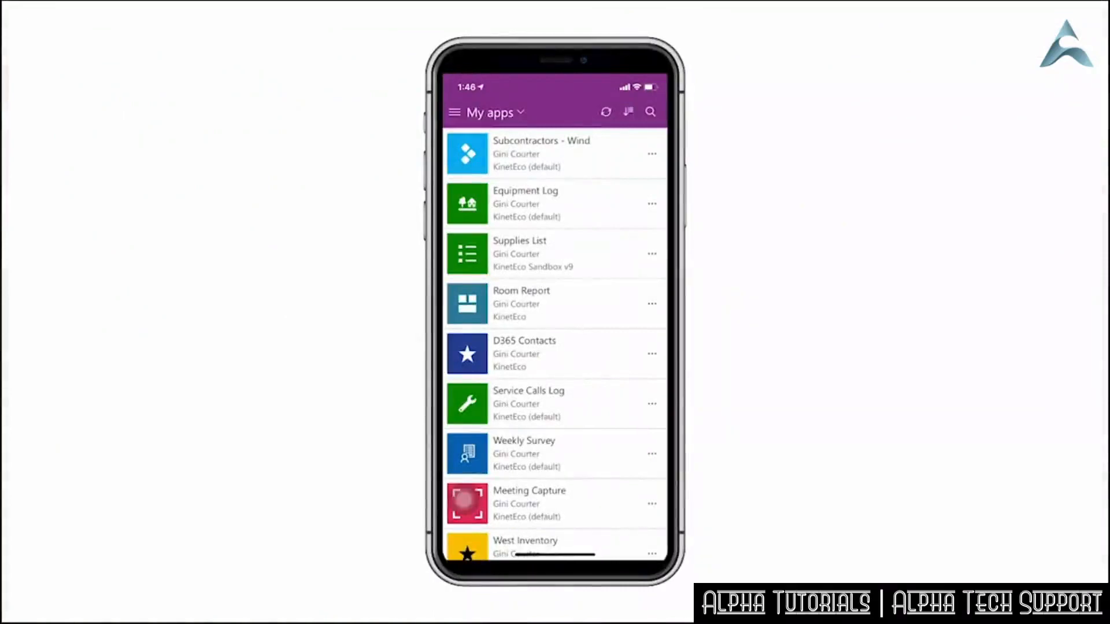
# Open Subcontractors - Wind from My apps and edit the first subcontractor's record.
pyautogui.click(527, 150)
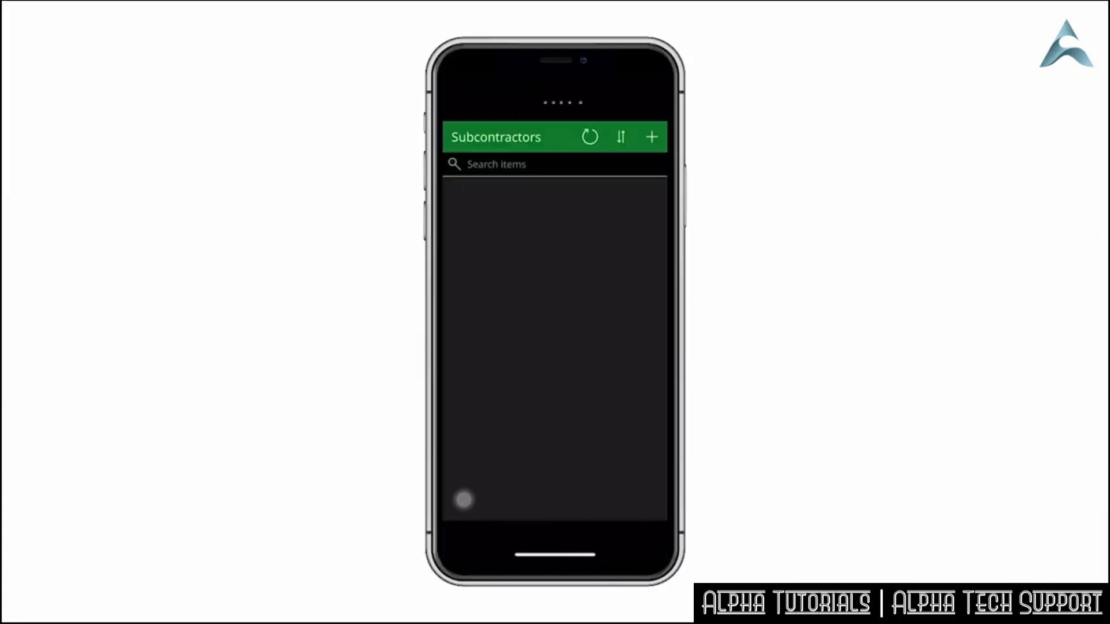
pyautogui.click(652, 206)
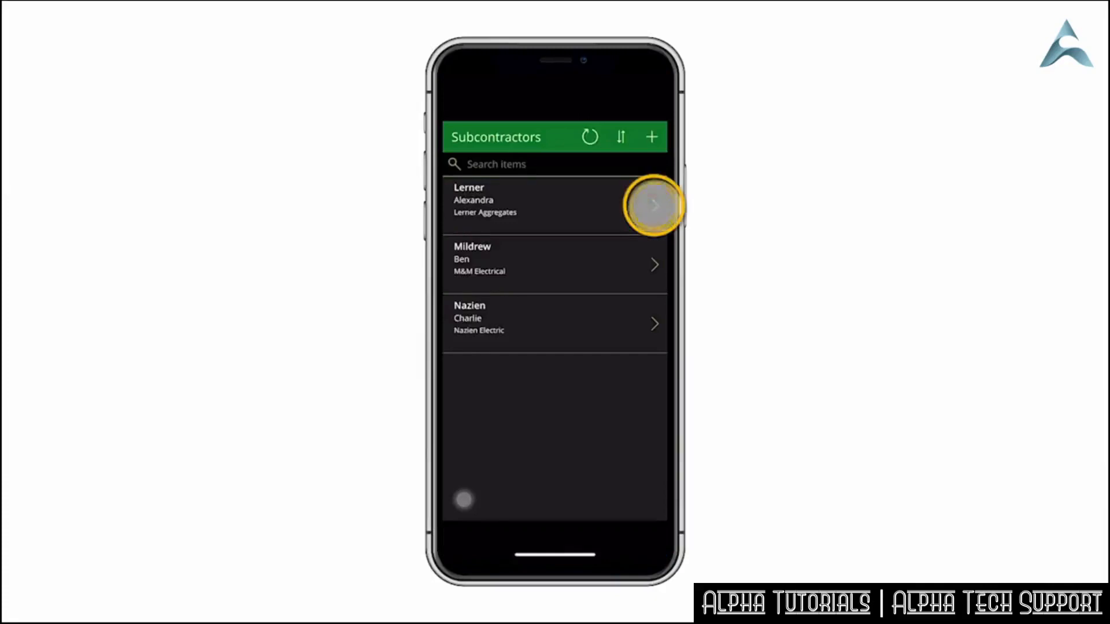
pyautogui.click(651, 137)
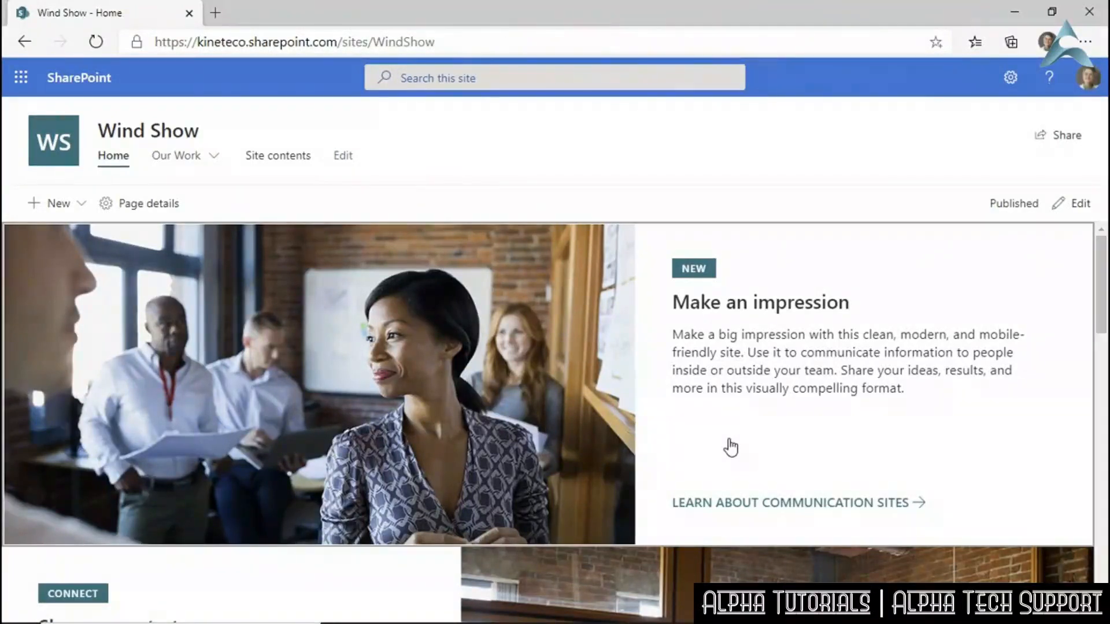
# Put the Wind Show home page into edit mode and select its hero web part.
pyautogui.scroll(-12, 730, 447)
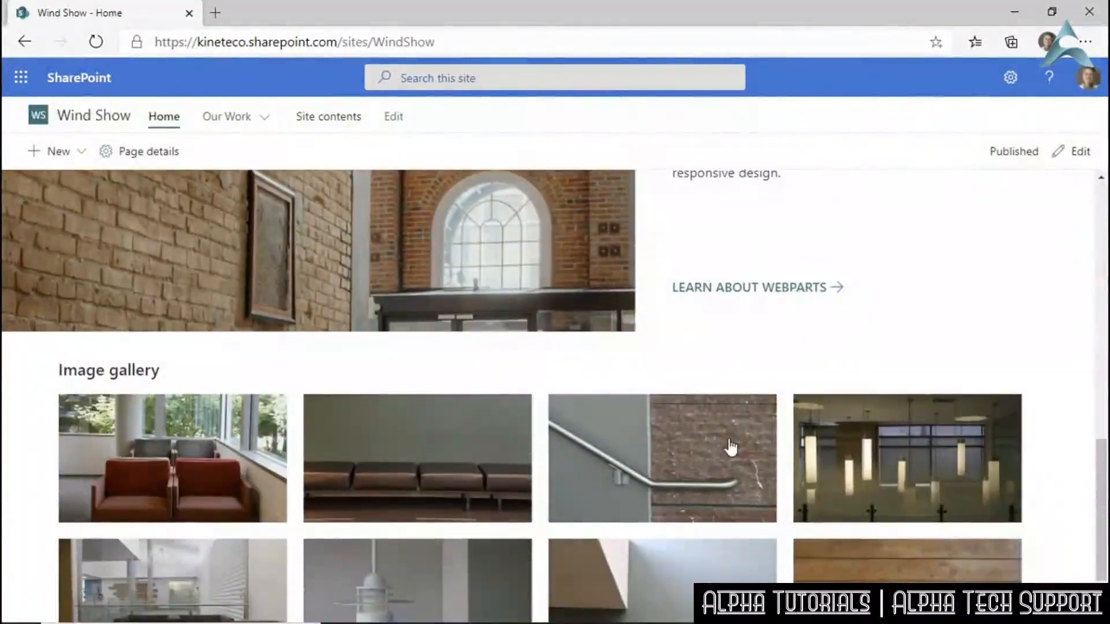
pyautogui.scroll(-2, 730, 447)
pyautogui.scroll(14, 730, 447)
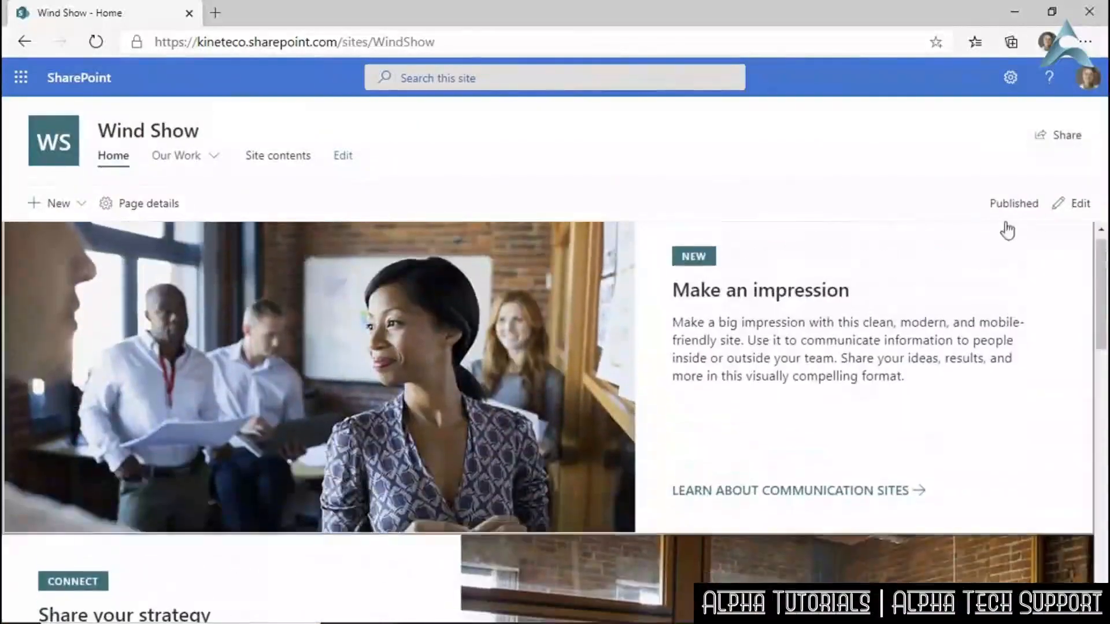
pyautogui.click(1059, 205)
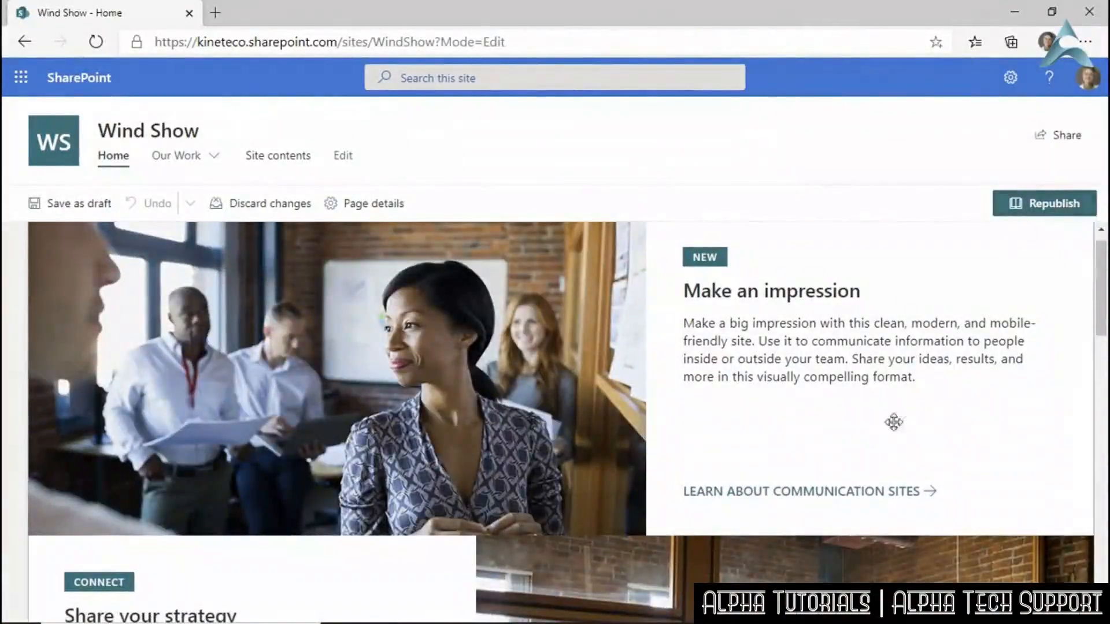
pyautogui.click(993, 424)
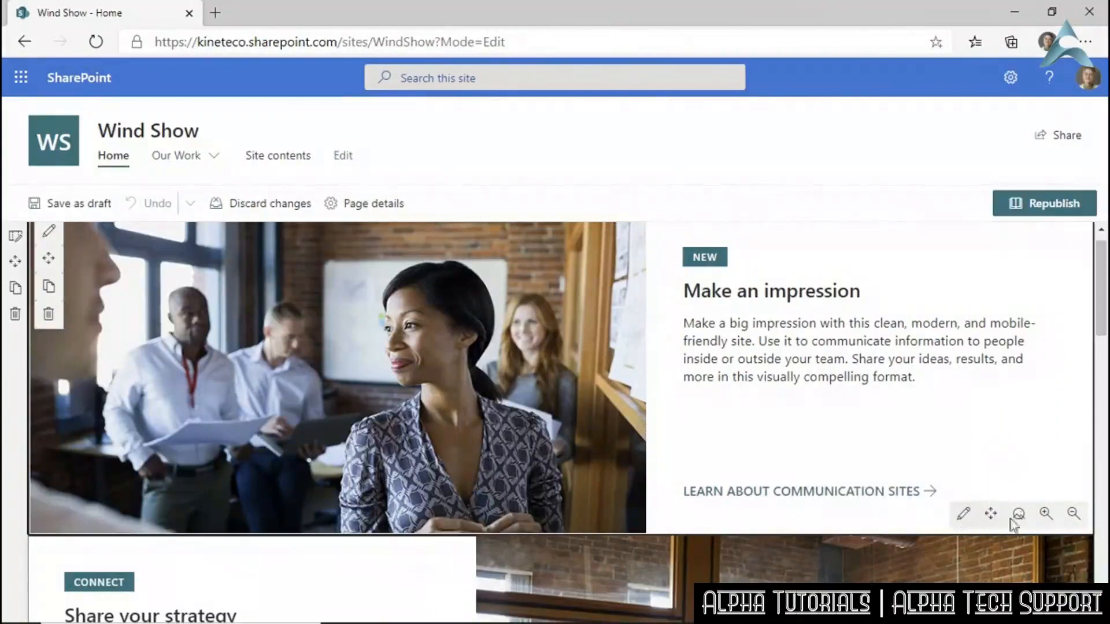
# In the hero tile's details pane, expand Link and choose Change to pick a new link.
pyautogui.click(963, 514)
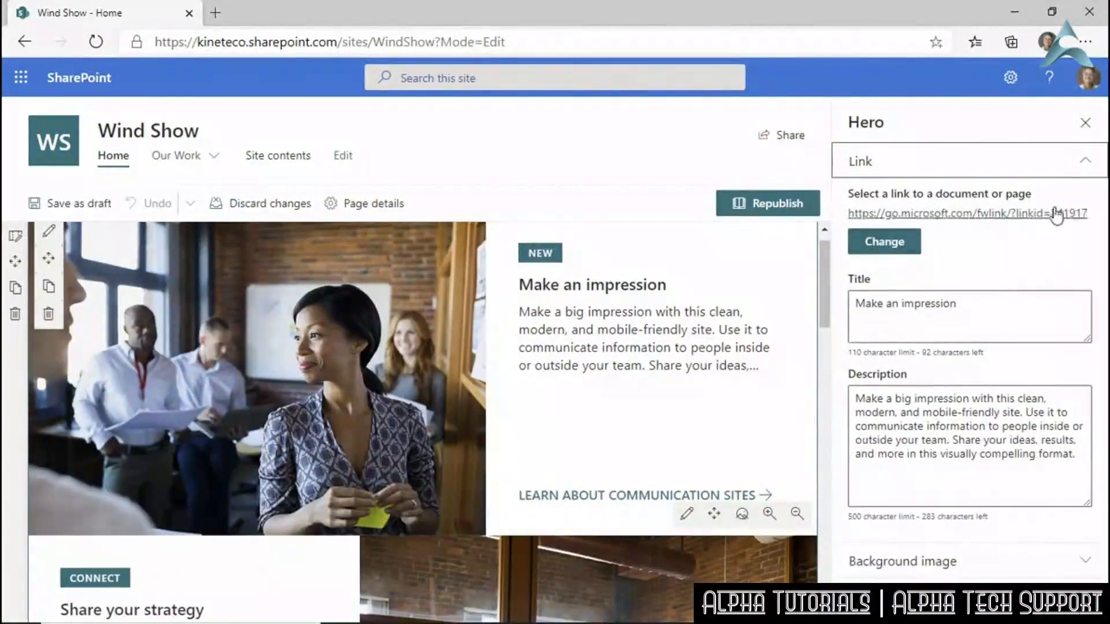
pyautogui.click(1042, 168)
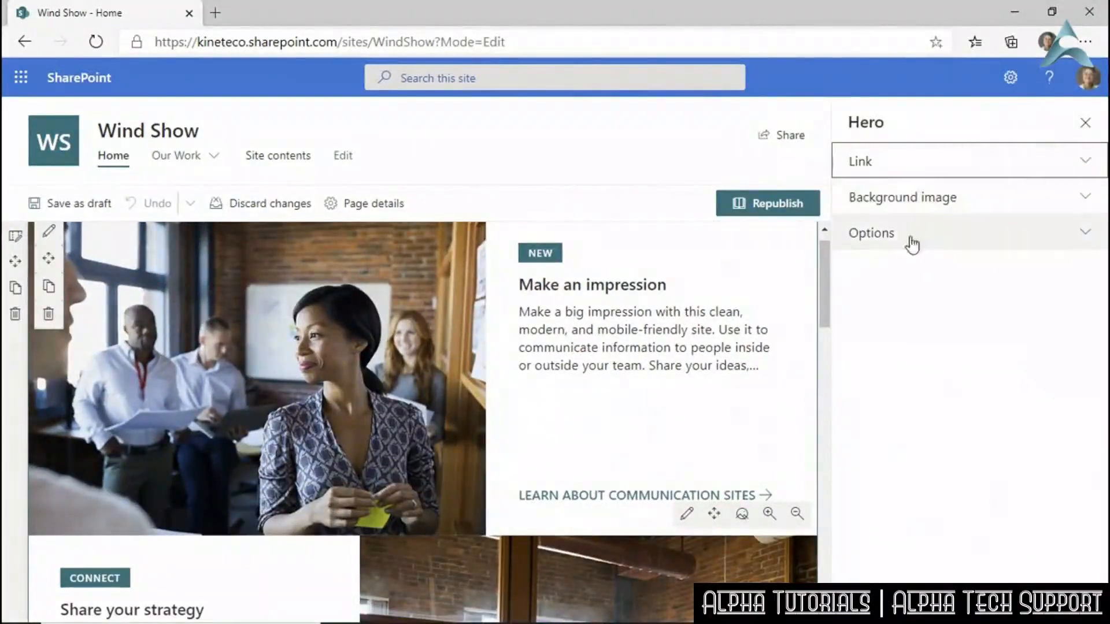
pyautogui.click(961, 167)
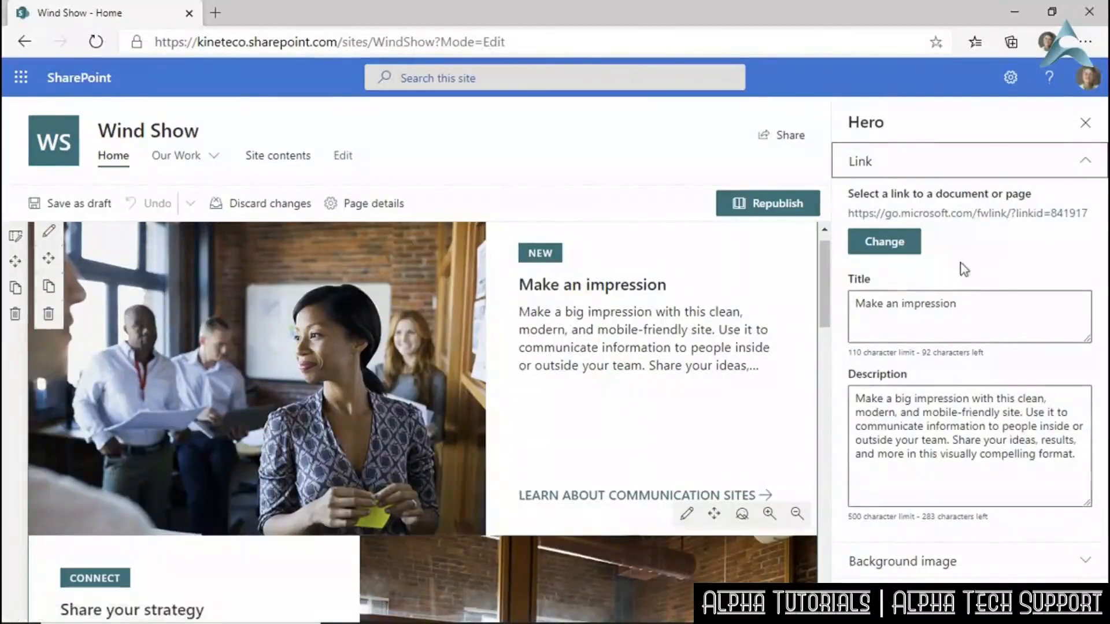
pyautogui.click(886, 246)
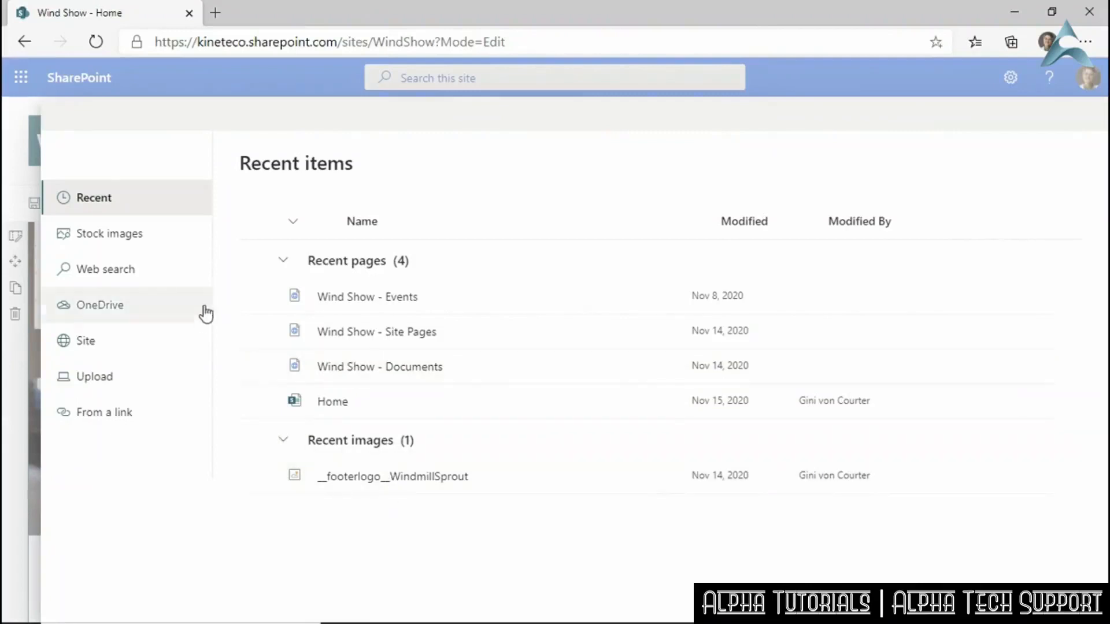
# Web-search 'wind power statistic' and insert the red wind capacity chart as the hero tile's link.
pyautogui.click(176, 240)
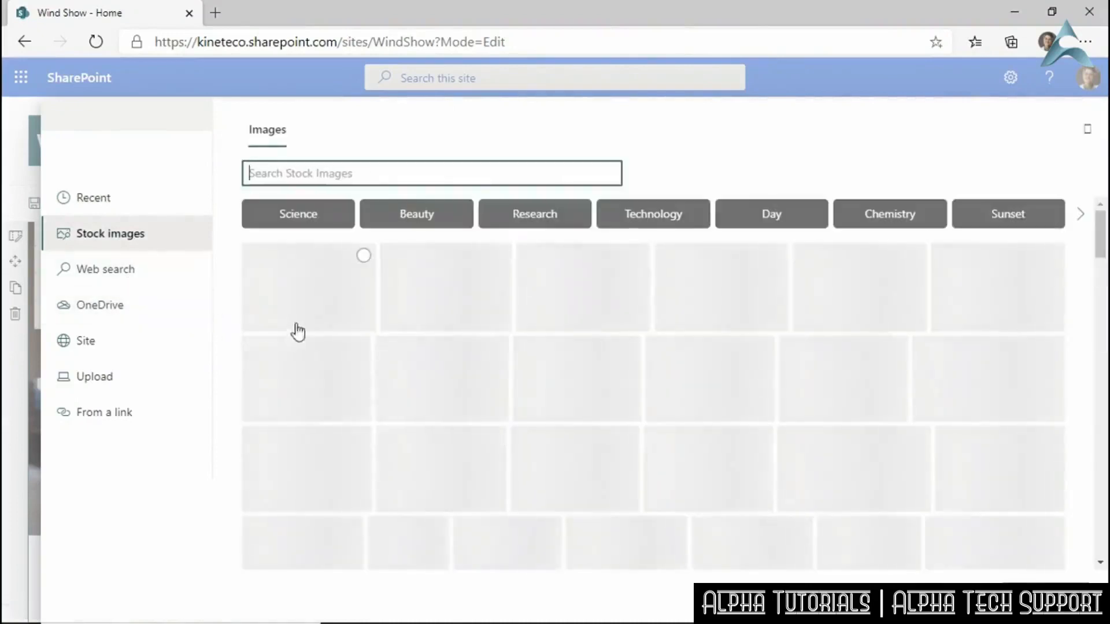
pyautogui.write('wind')
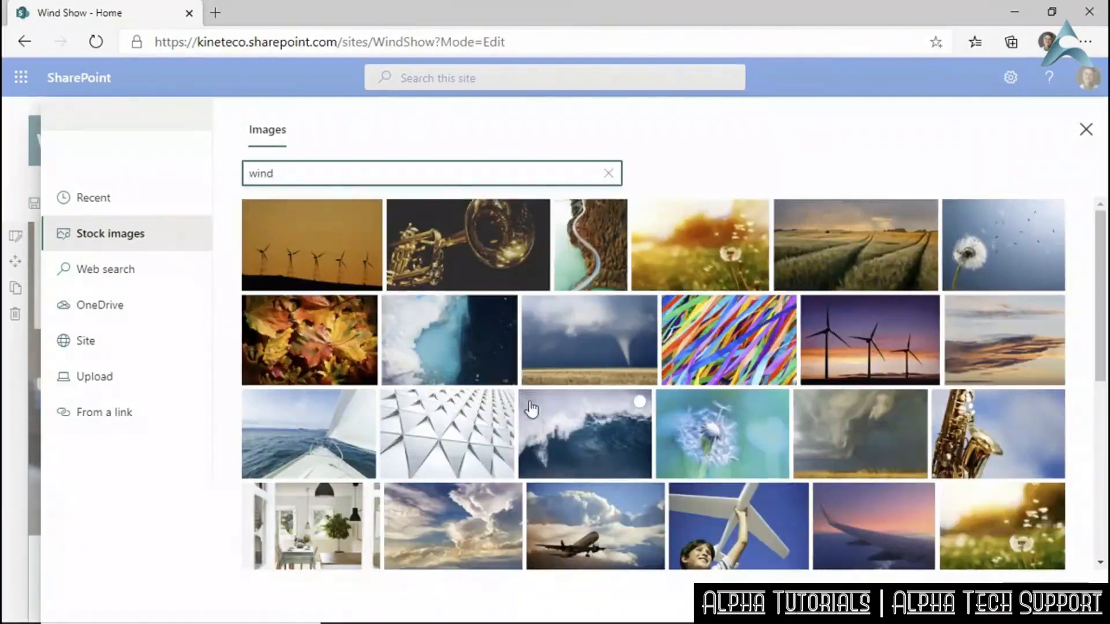
pyautogui.click(131, 281)
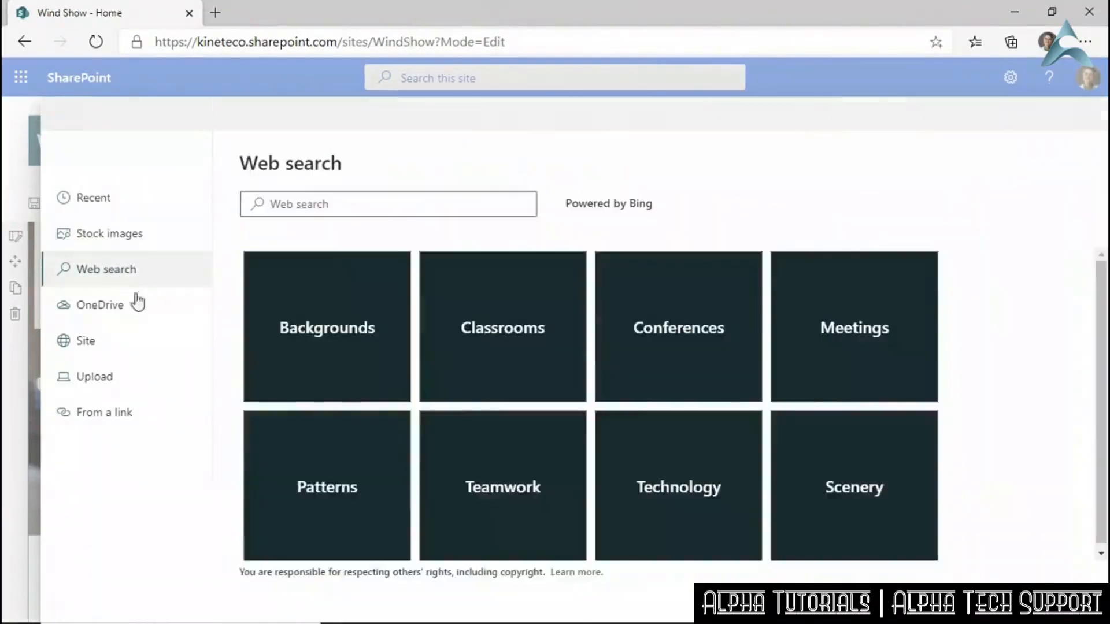
pyautogui.click(354, 202)
pyautogui.write('wind power ')
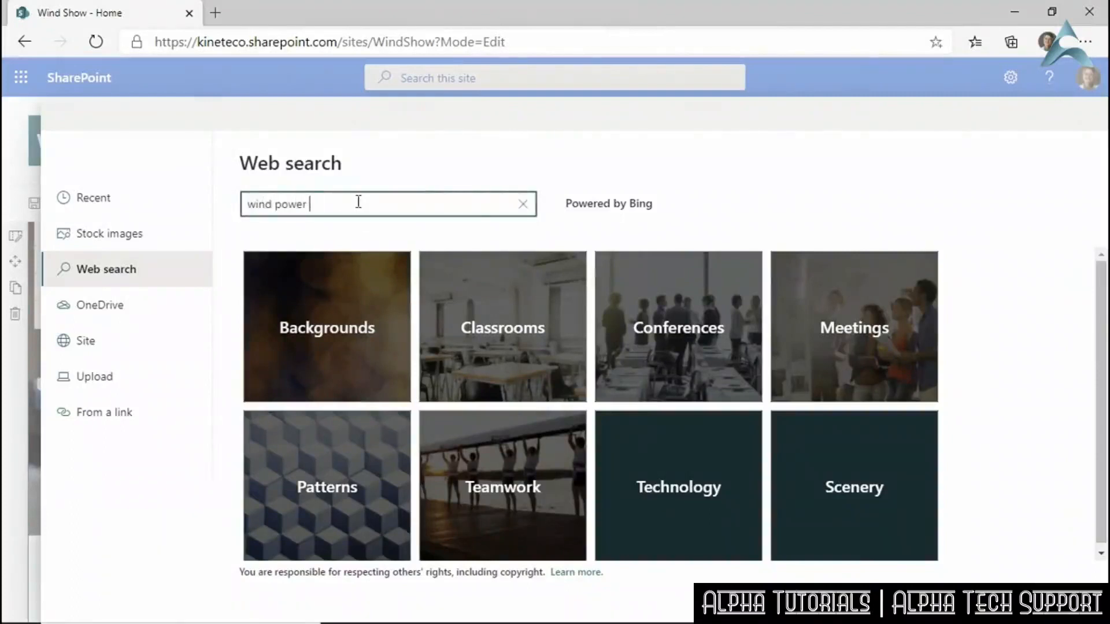
pyautogui.write('statistics')
pyautogui.press('Return')
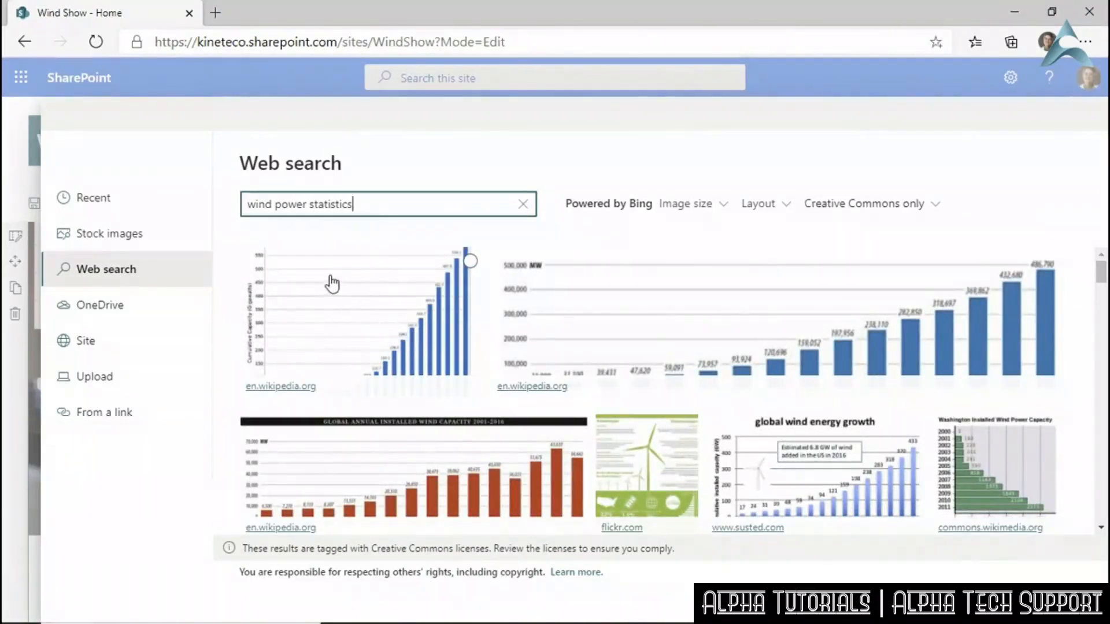
pyautogui.click(327, 457)
pyautogui.click(326, 456)
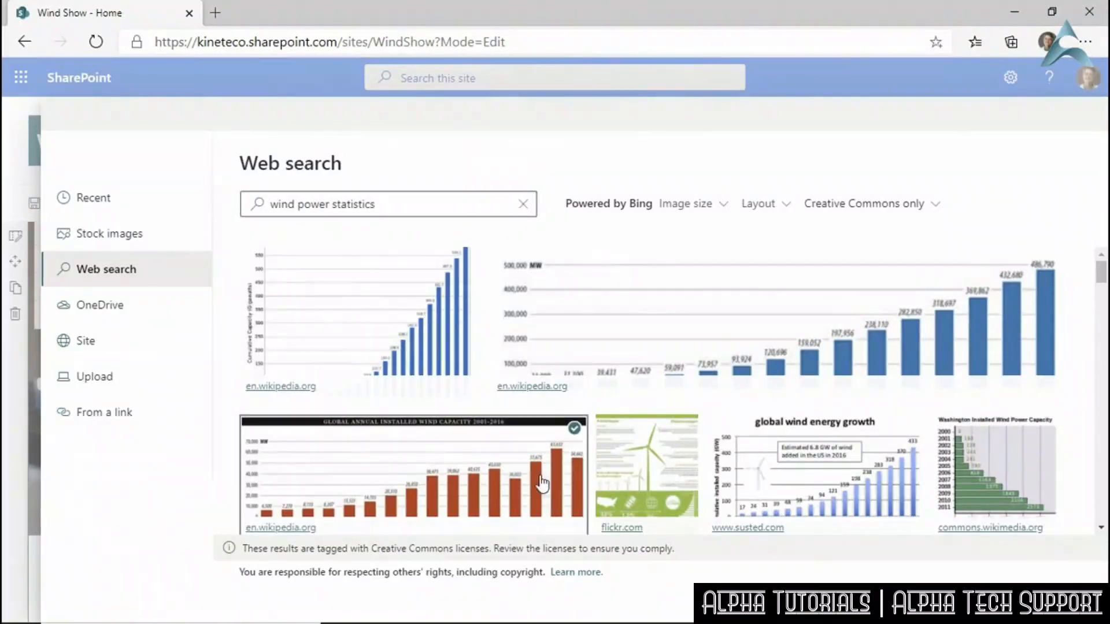
pyautogui.click(962, 602)
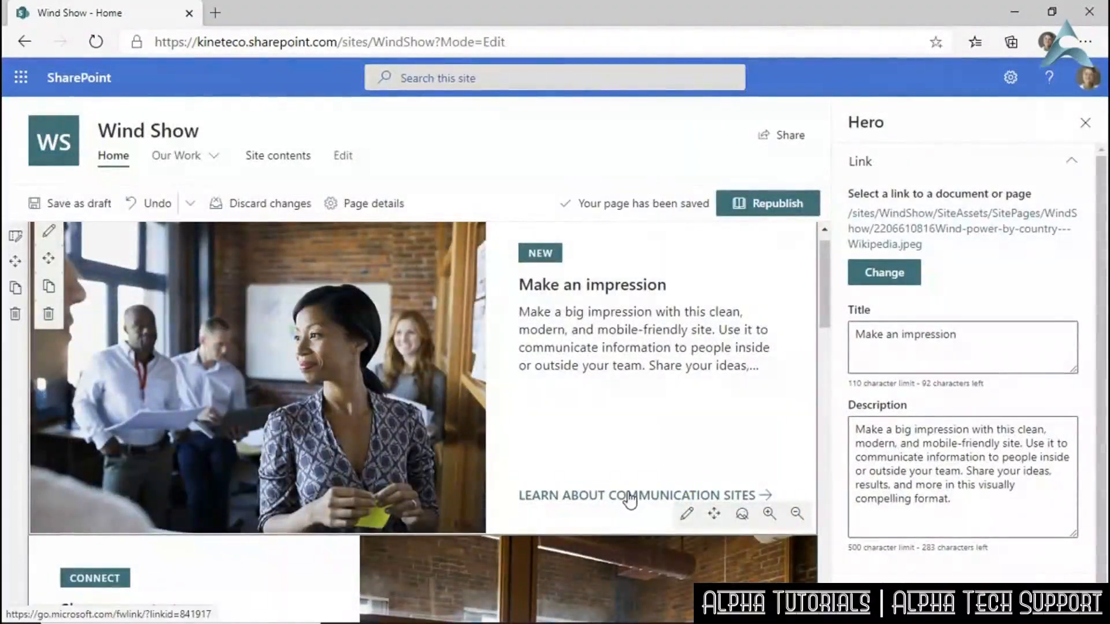
# Retitle the hero tile 'Wind Power for the 21st Century'.
pyautogui.click(962, 333)
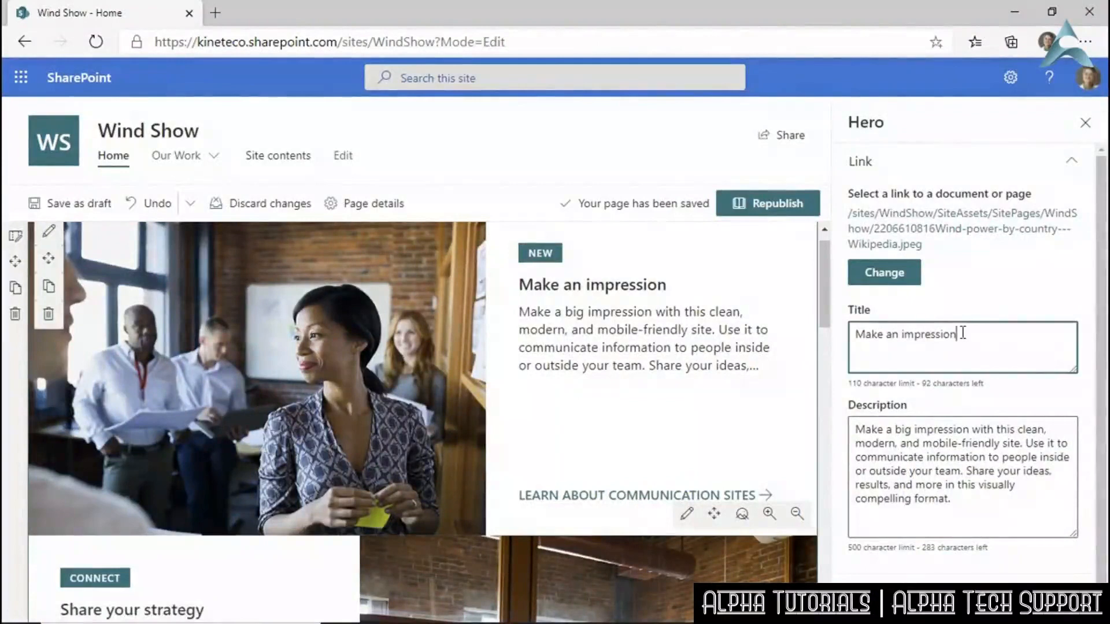
pyautogui.press('BackSpace')
pyautogui.press('BackSpace')
pyautogui.press('BackSpace')
pyautogui.press('BackSpace')
pyautogui.press('BackSpace')
pyautogui.press('BackSpace')
pyautogui.press('BackSpace')
pyautogui.press('BackSpace')
pyautogui.press('BackSpace')
pyautogui.press('BackSpace')
pyautogui.press('BackSpace')
pyautogui.press('BackSpace')
pyautogui.press('BackSpace')
pyautogui.press('BackSpace')
pyautogui.press('BackSpace')
pyautogui.press('BackSpace')
pyautogui.press('BackSpace')
pyautogui.press('BackSpace')
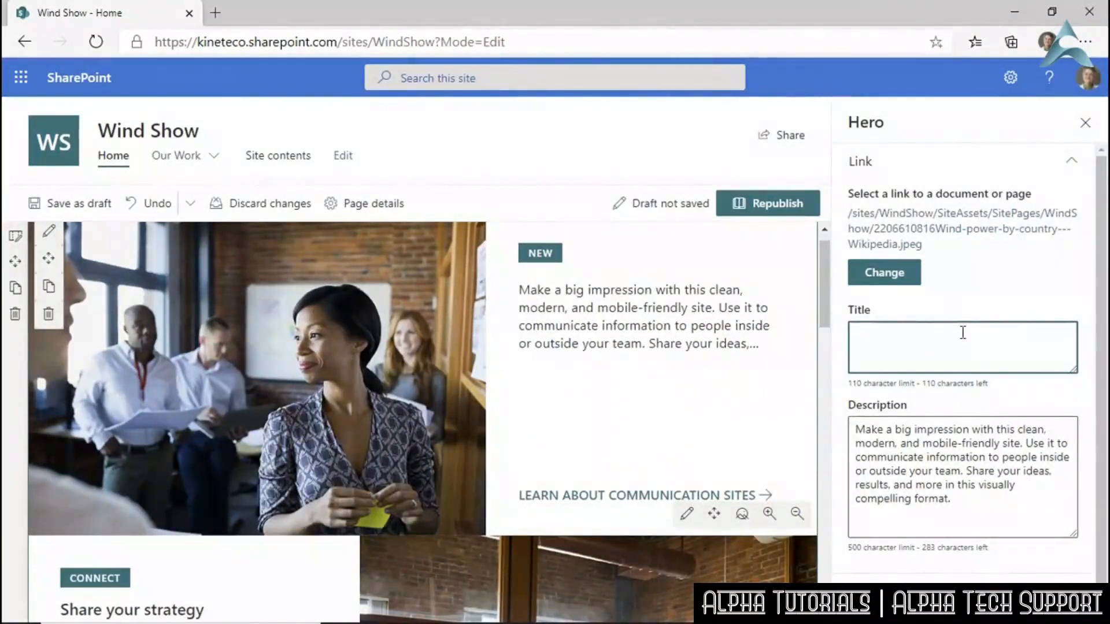
pyautogui.write('Wind ')
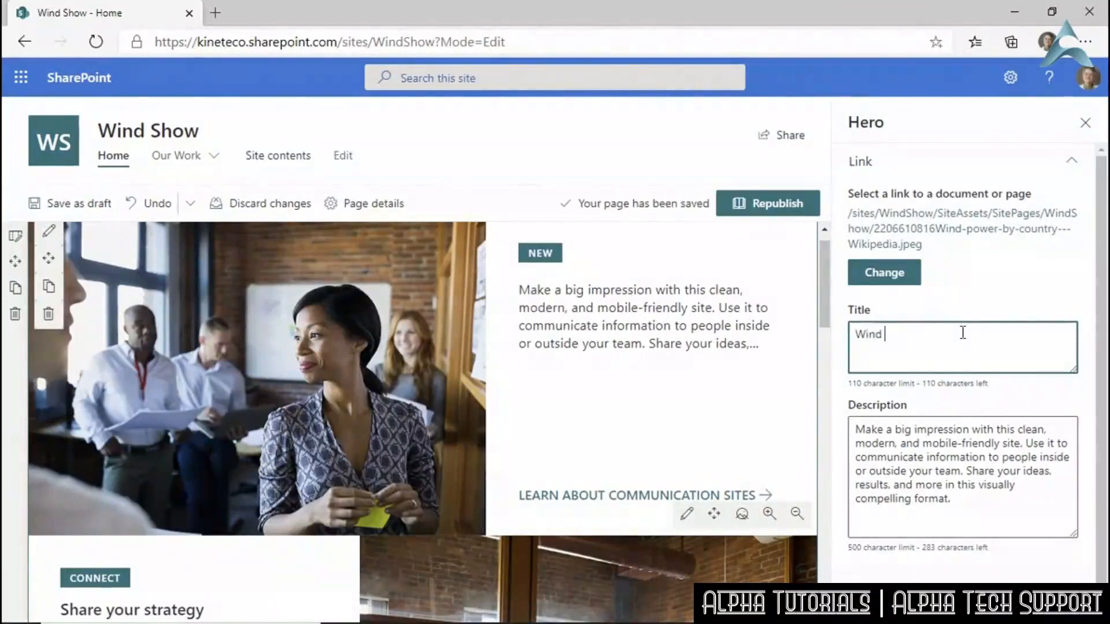
pyautogui.write('Power for the 2')
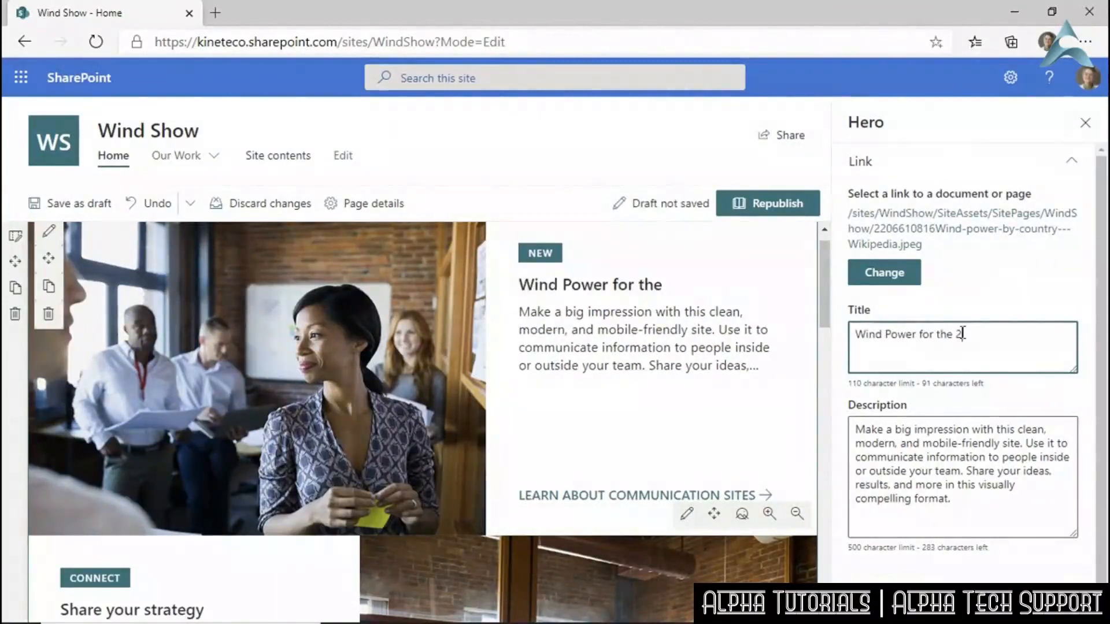
pyautogui.write('1st Century')
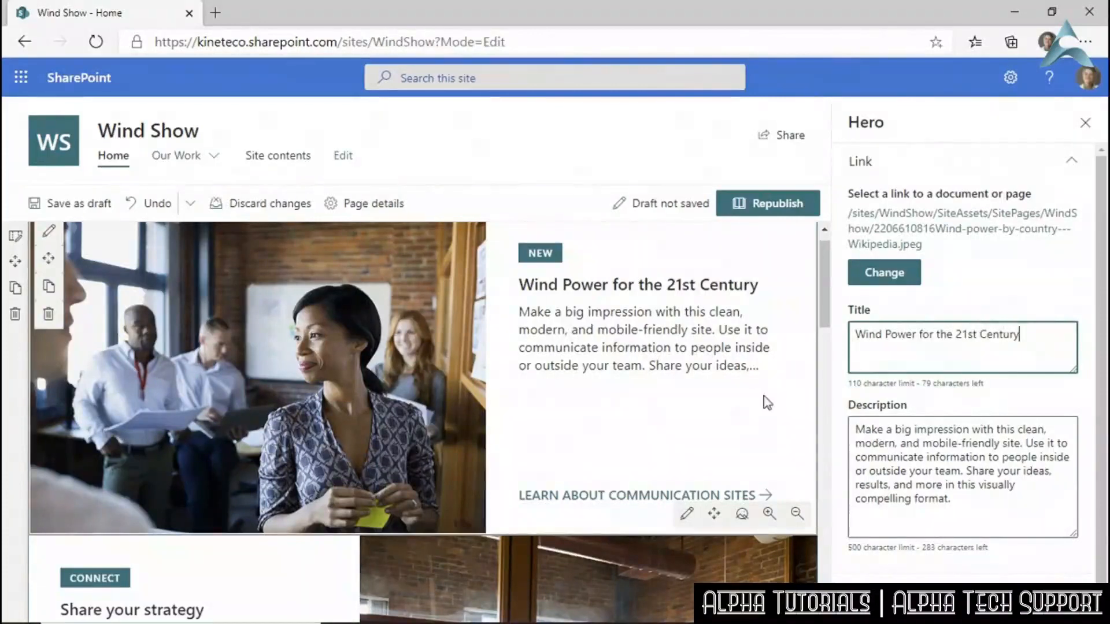
# Replace the hero tile's template description with 'NEEDS A DESCRIPTION'.
pyautogui.moveTo(964, 503); pyautogui.dragTo(853, 435)
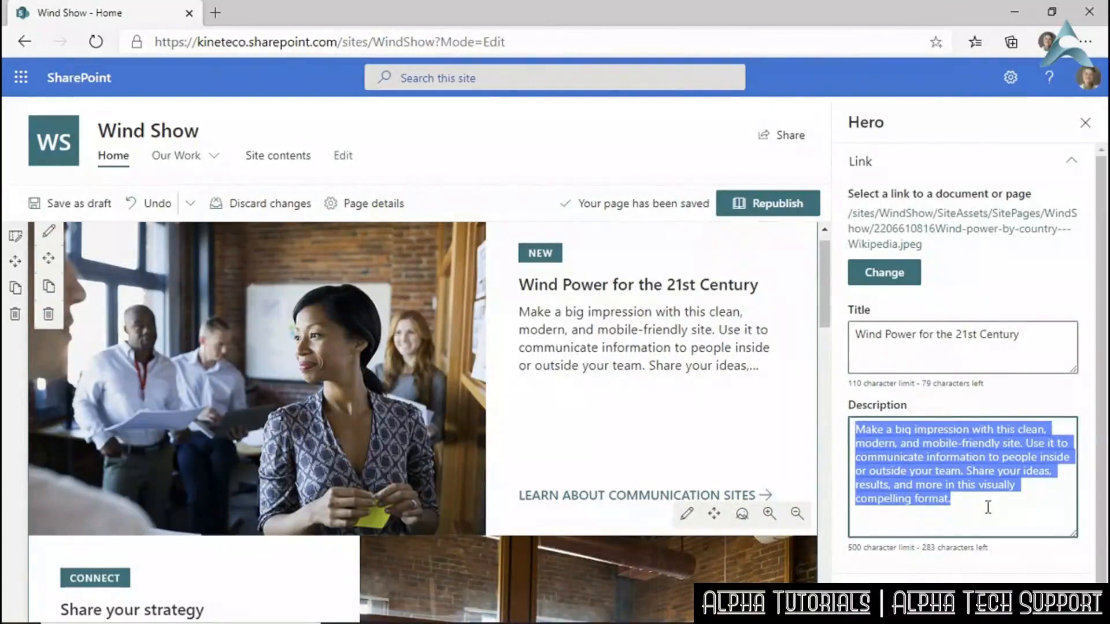
pyautogui.write('NEEDS')
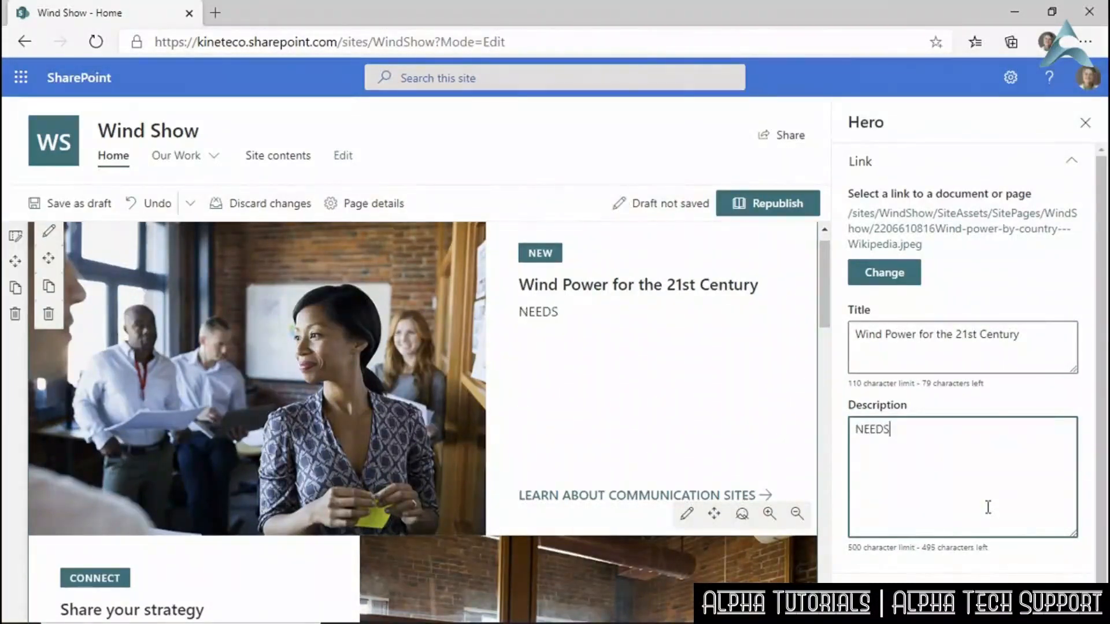
pyautogui.write(' A DESCRIPTION')
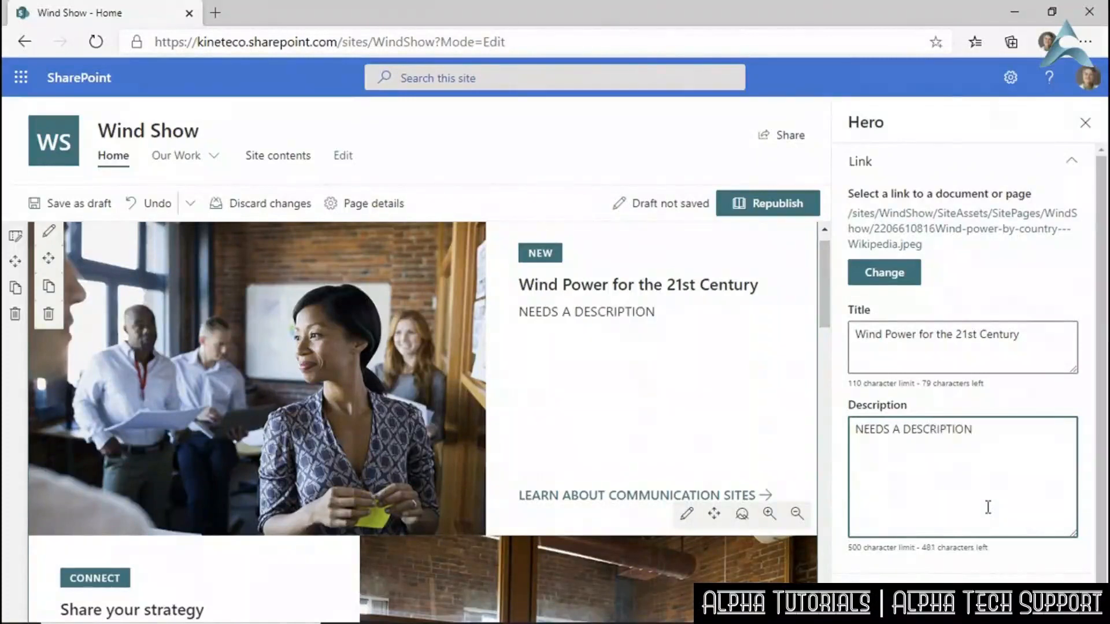
pyautogui.scroll(-1, 983, 506)
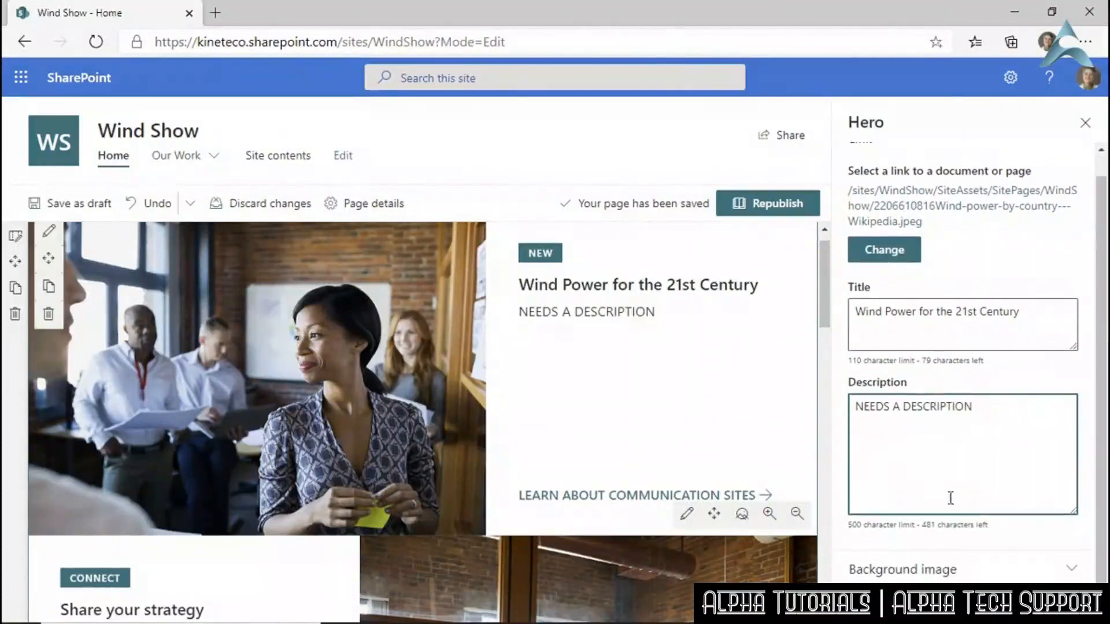
pyautogui.click(947, 573)
# Switch the hero background from automatic back to Custom image and choose to replace it.
pyautogui.click(946, 574)
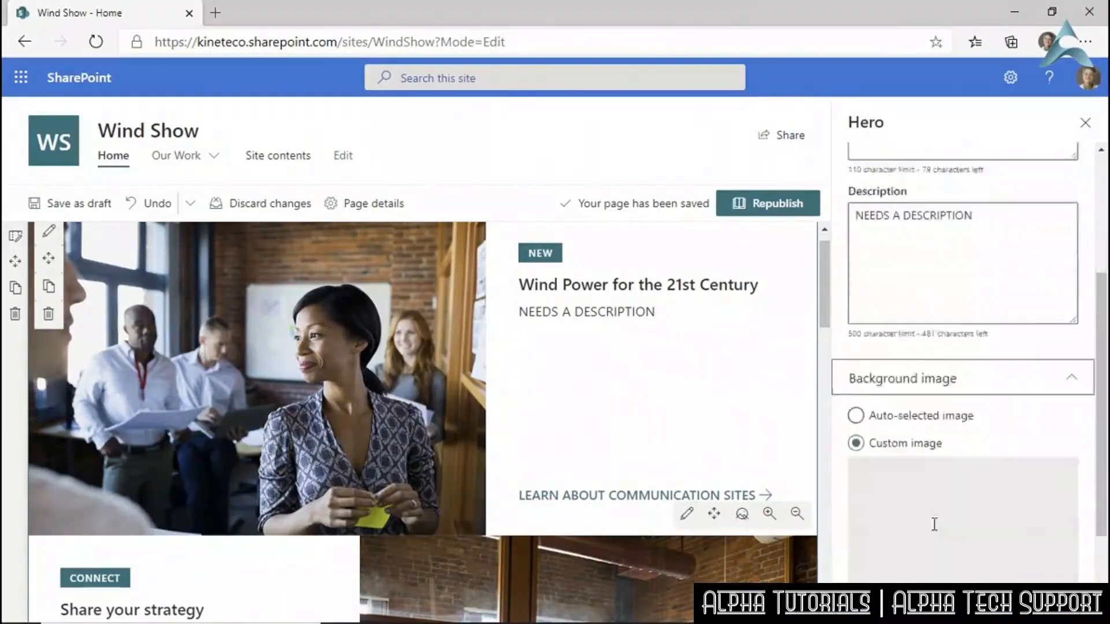
pyautogui.scroll(-3, 935, 525)
pyautogui.click(855, 284)
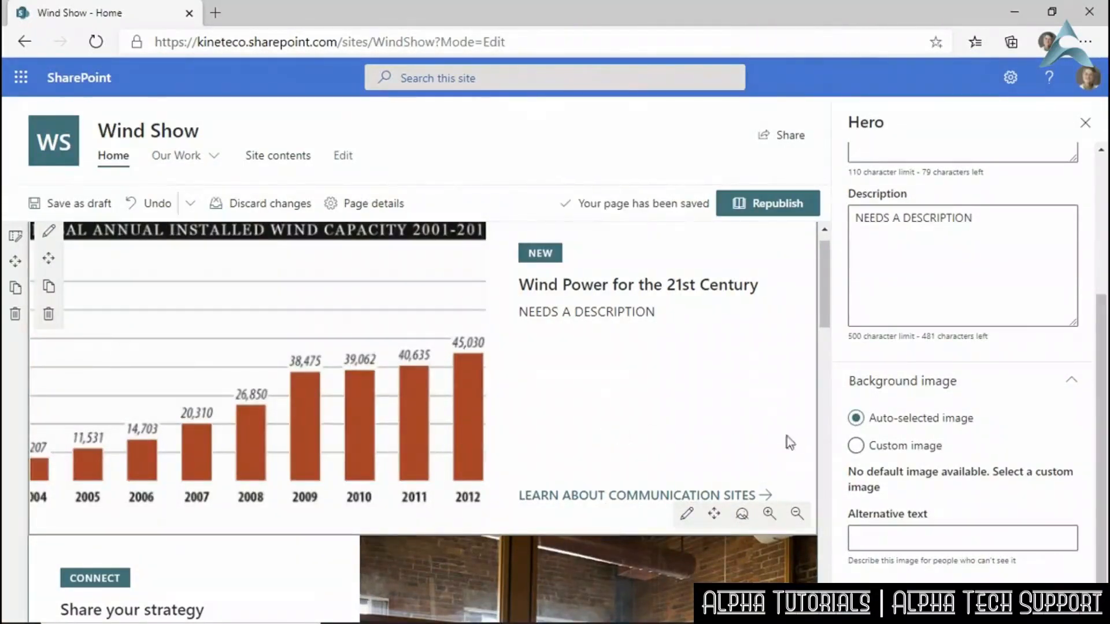
pyautogui.click(856, 446)
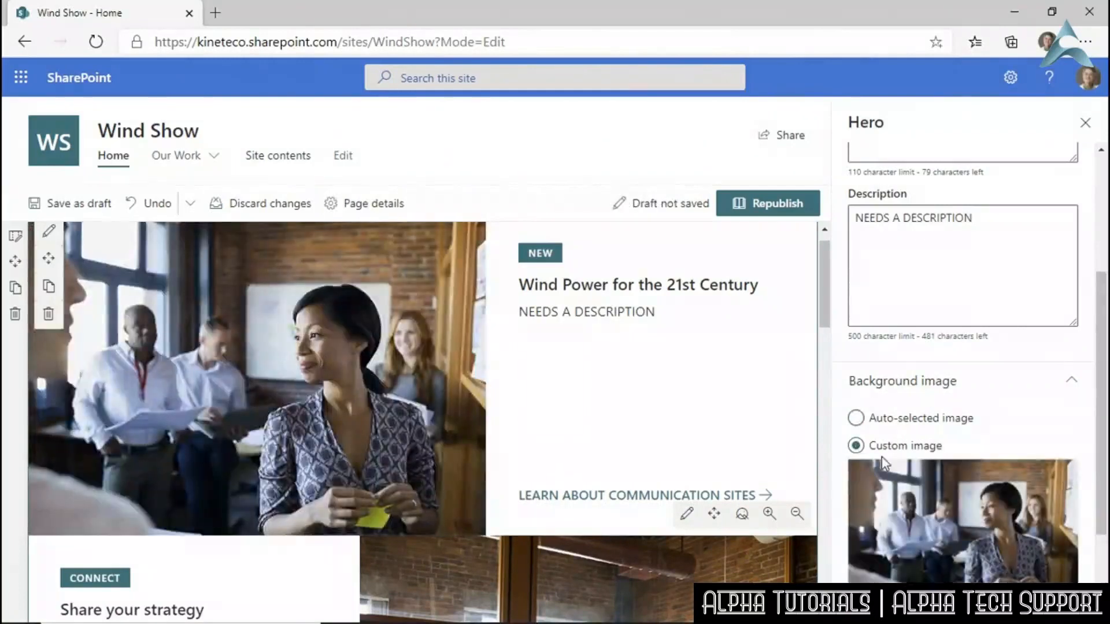
pyautogui.click(897, 604)
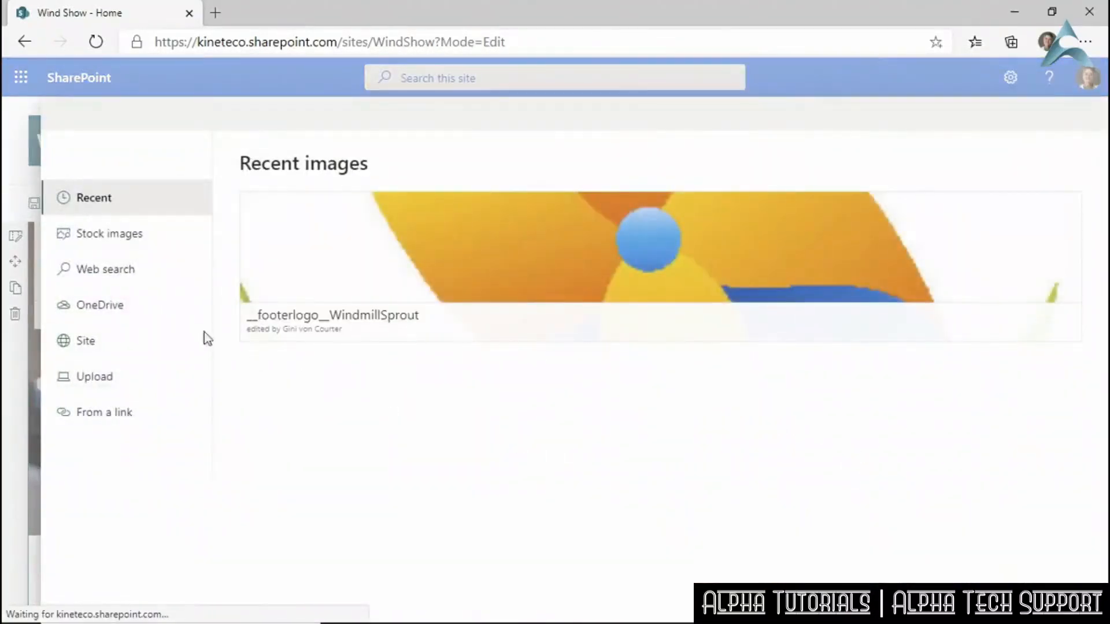
# Upload Wind Farm Stylized.jpg from Desktop > Exercise Files and insert it as the background.
pyautogui.click(112, 382)
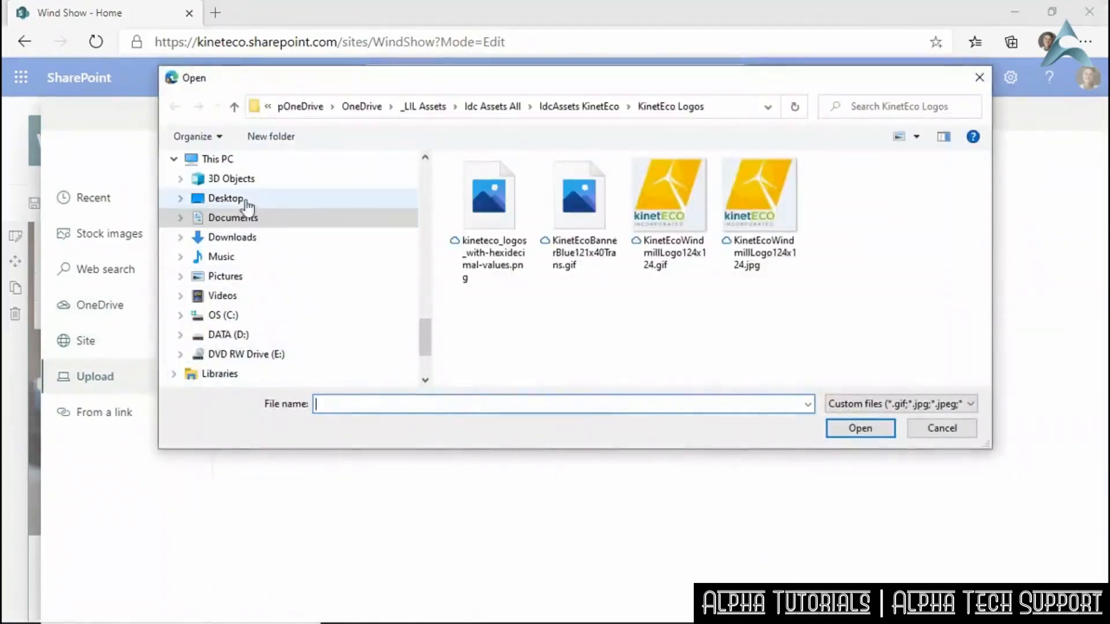
pyautogui.click(246, 202)
pyautogui.click(474, 190)
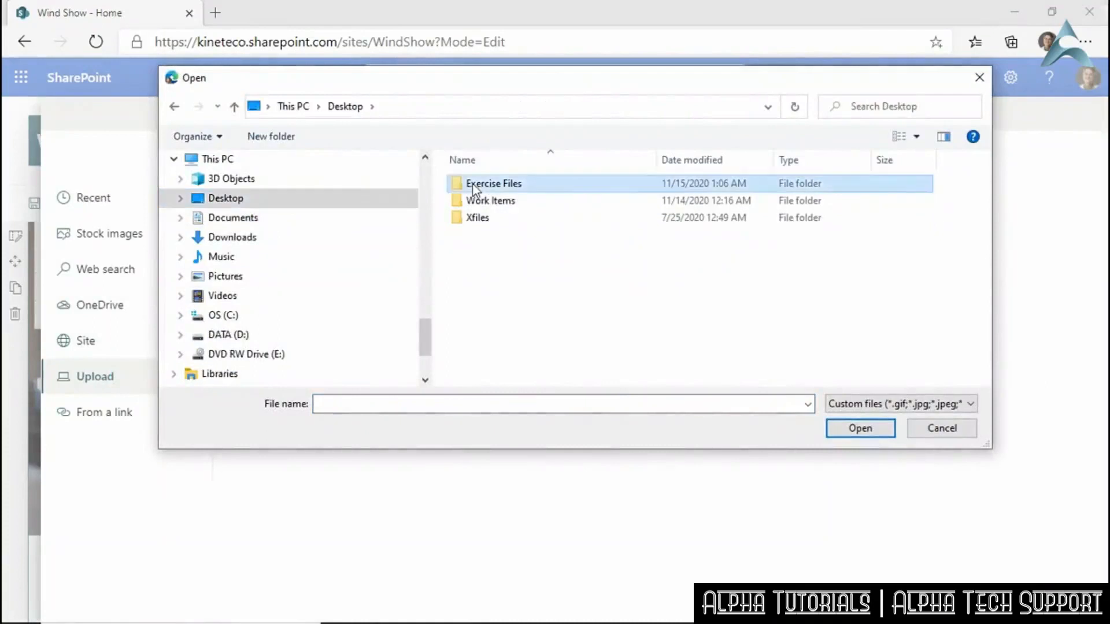
pyautogui.doubleClick(474, 189)
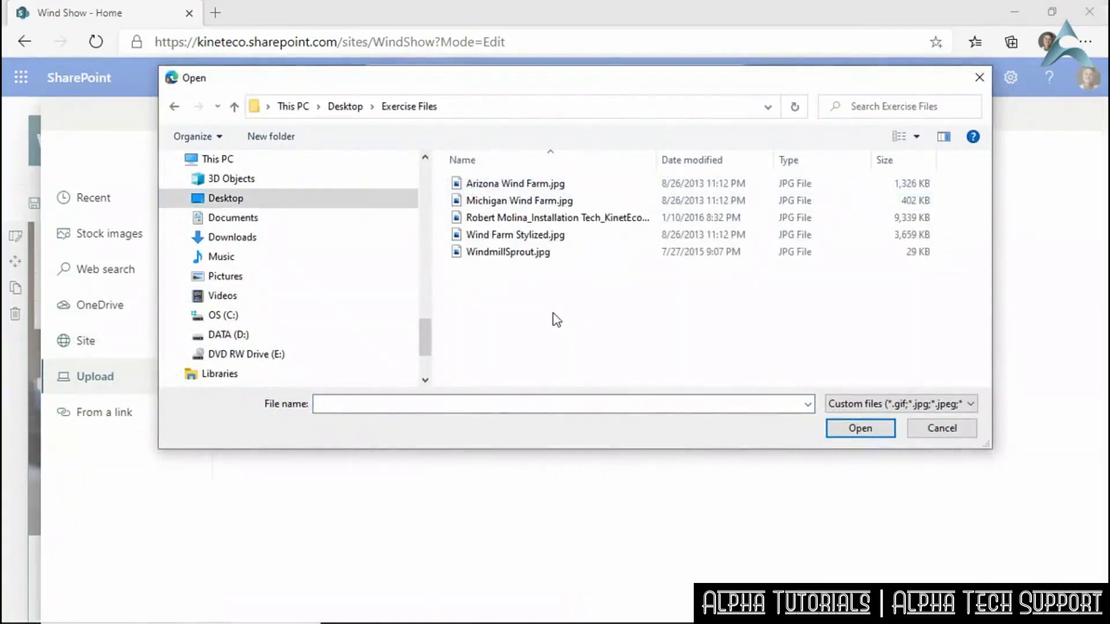
pyautogui.click(481, 236)
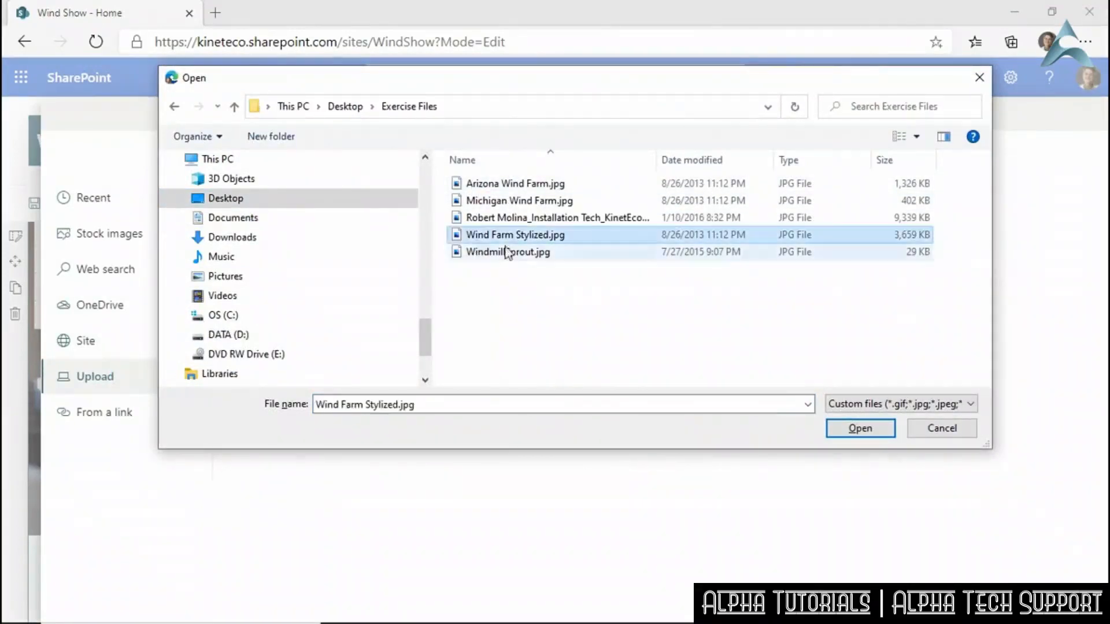
pyautogui.click(839, 430)
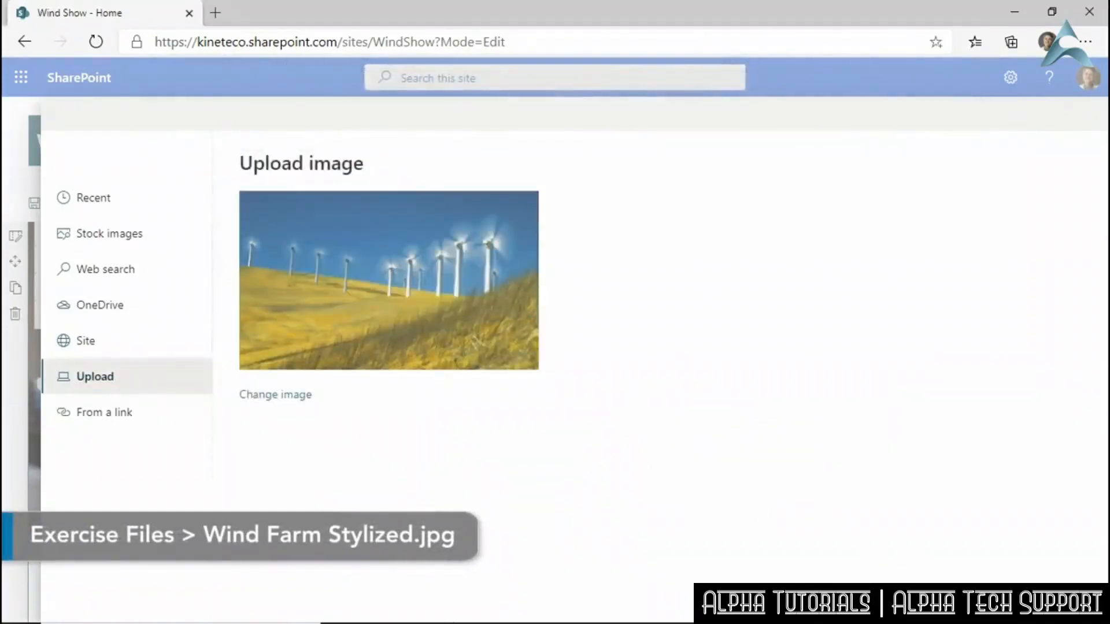
pyautogui.click(948, 601)
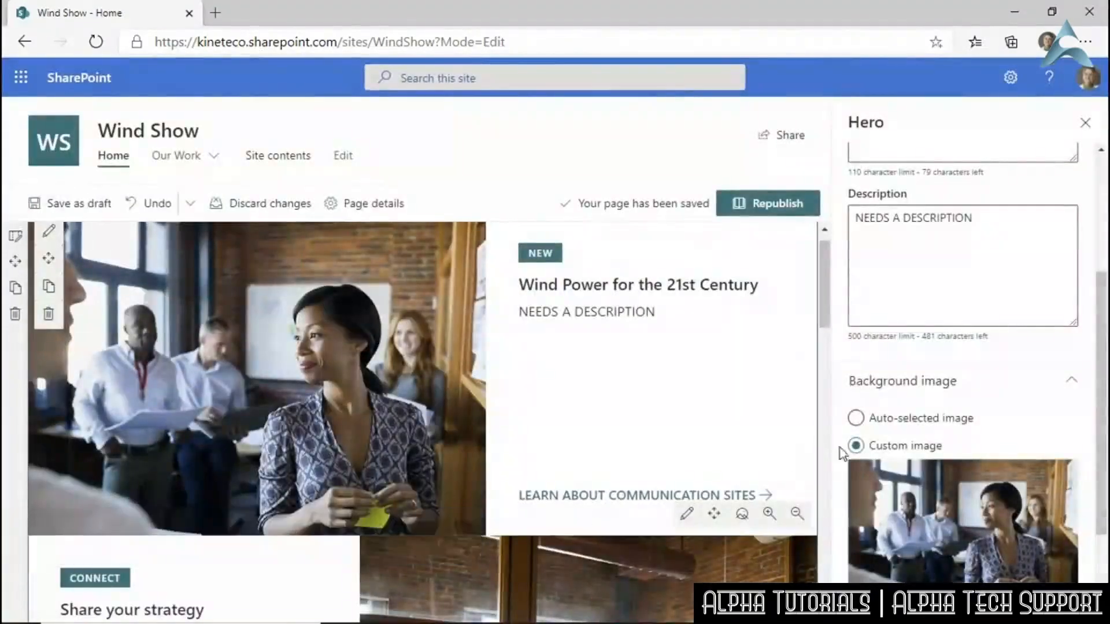
pyautogui.scroll(-3, 967, 399)
# Fill the hero background's Alternative text box with 'Stylized image of a wind farm'.
pyautogui.click(892, 537)
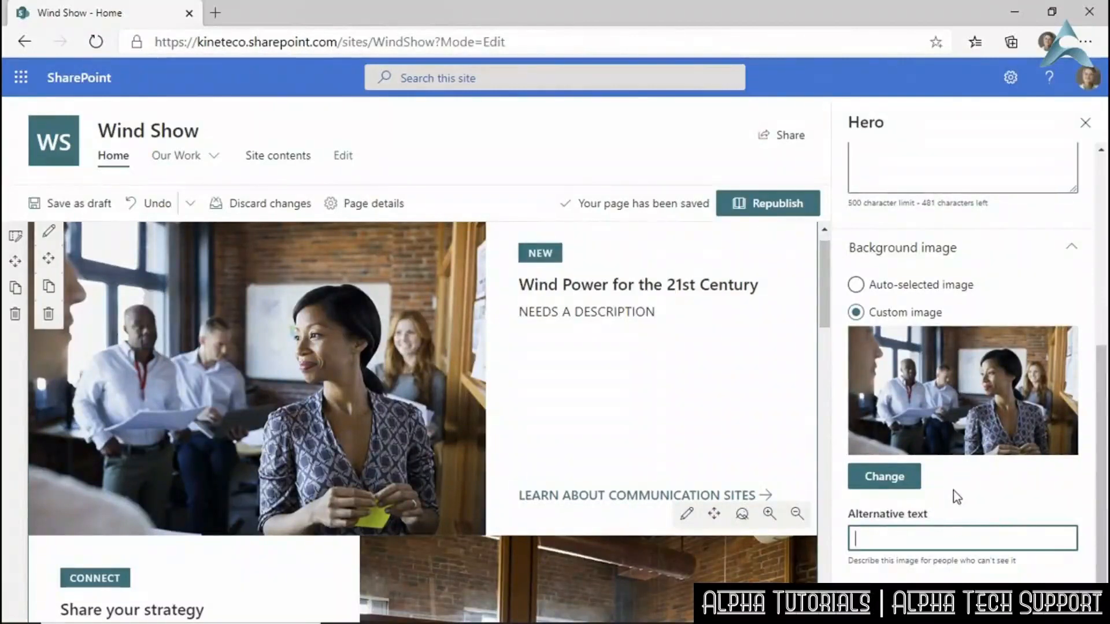
pyautogui.write('S')
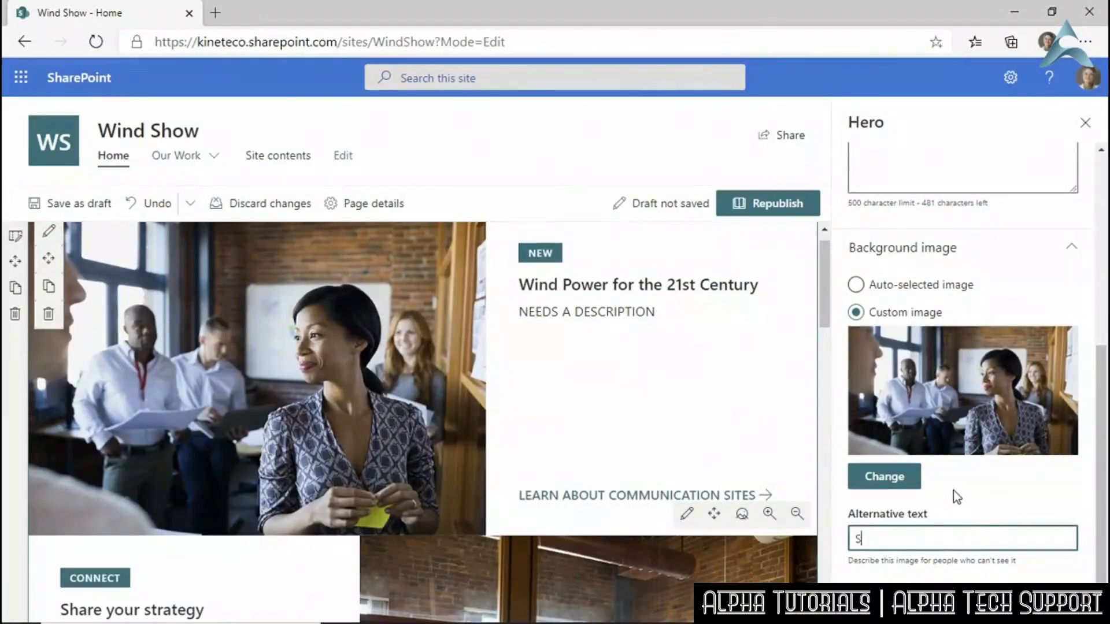
pyautogui.write('tylized image of ')
pyautogui.write('a win')
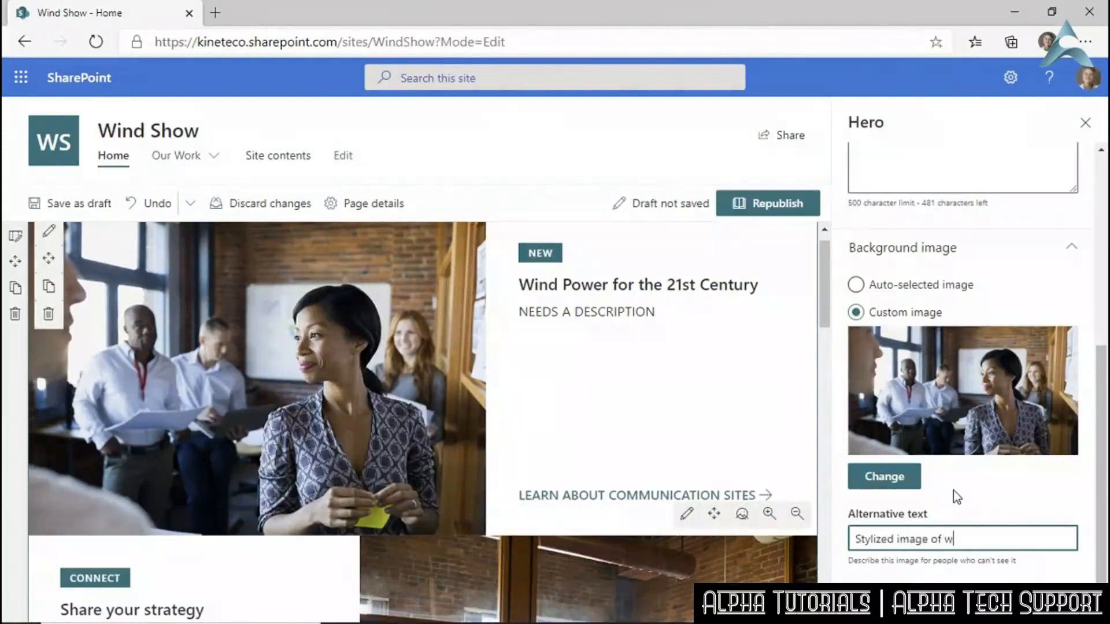
pyautogui.write('d farm')
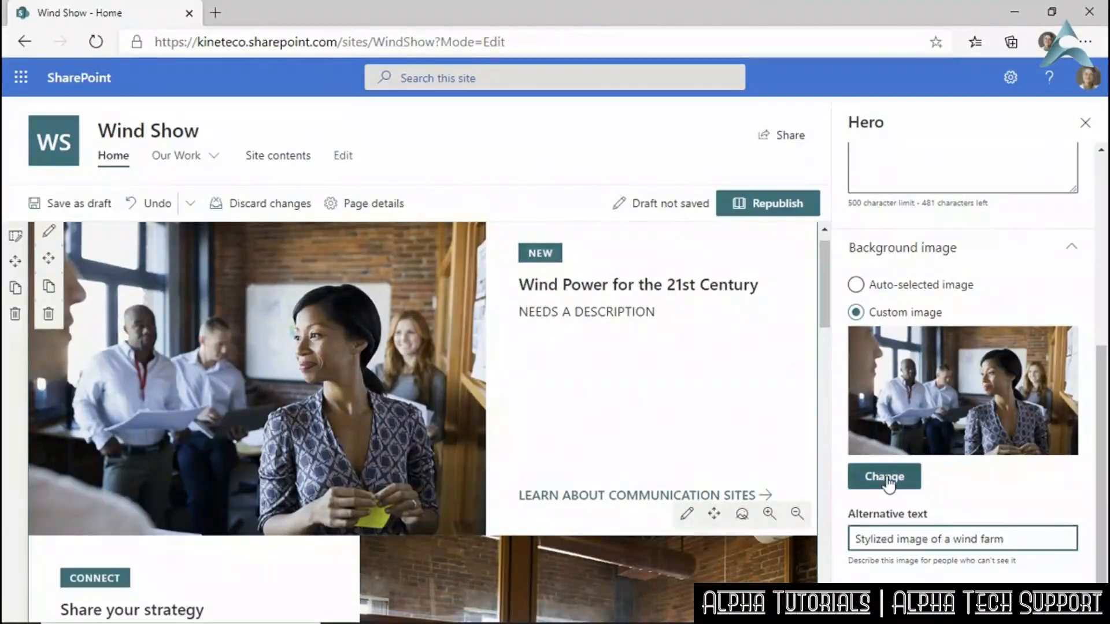
pyautogui.scroll(5, 1059, 224)
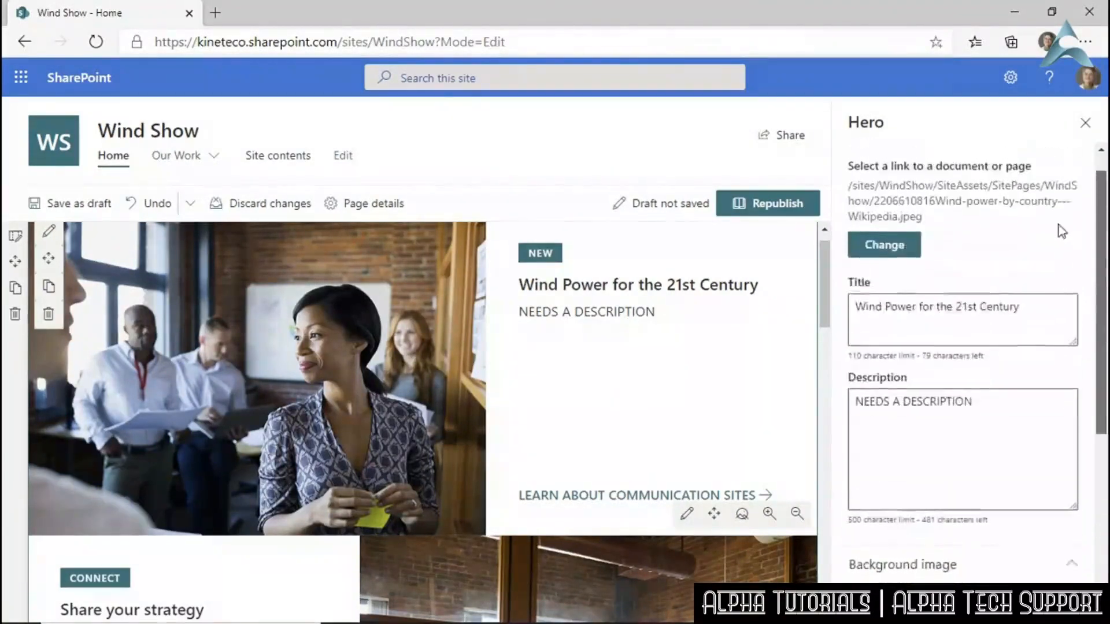
pyautogui.scroll(-5, 1056, 209)
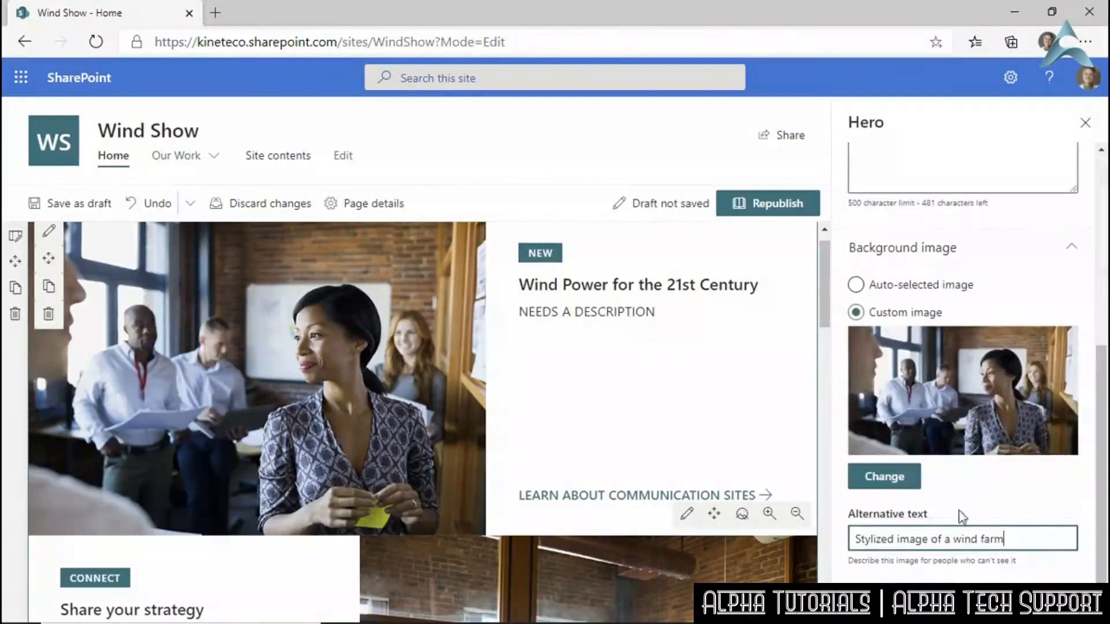
pyautogui.scroll(-5, 964, 486)
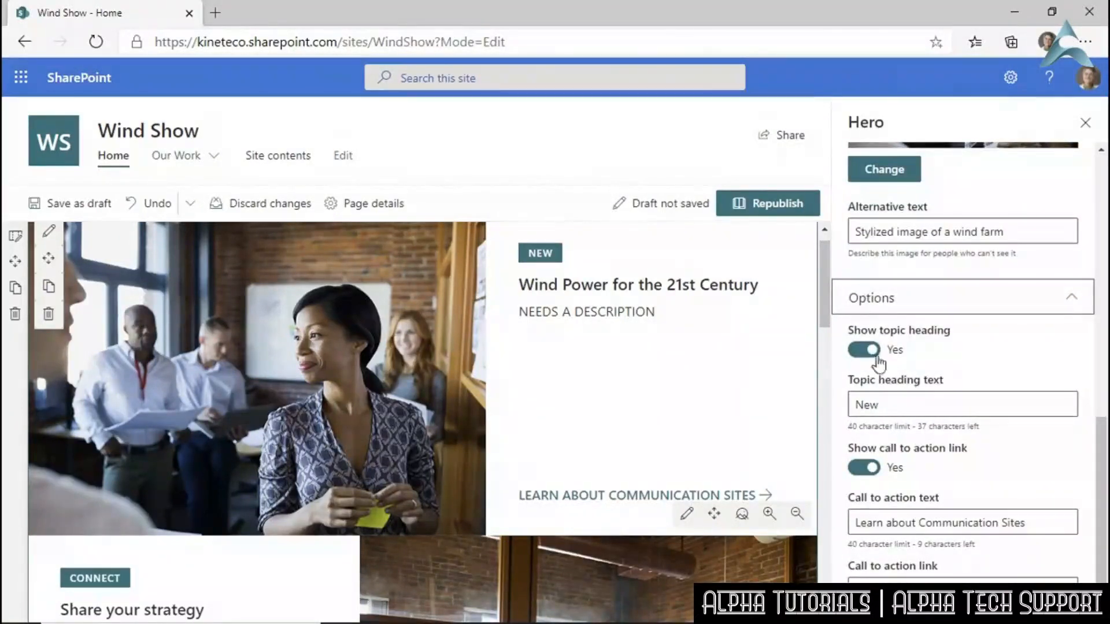
# Set the topic heading to TRENDING and call-to-action text to 'Learn more about wind power'.
pyautogui.doubleClick(856, 406)
pyautogui.write('TRENDING')
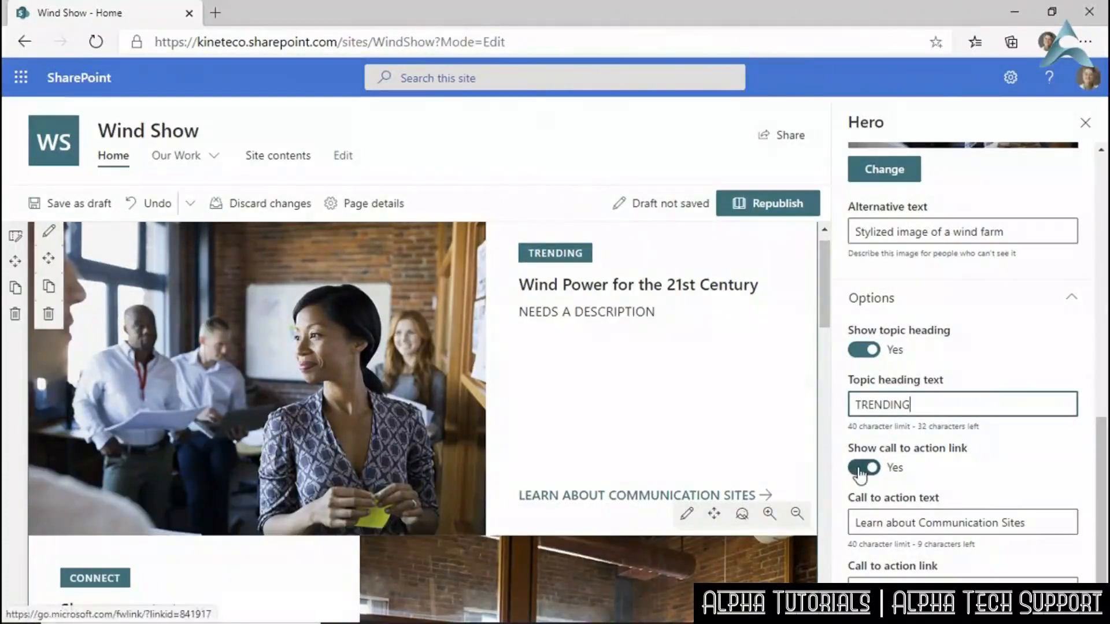
pyautogui.click(860, 468)
pyautogui.click(860, 468)
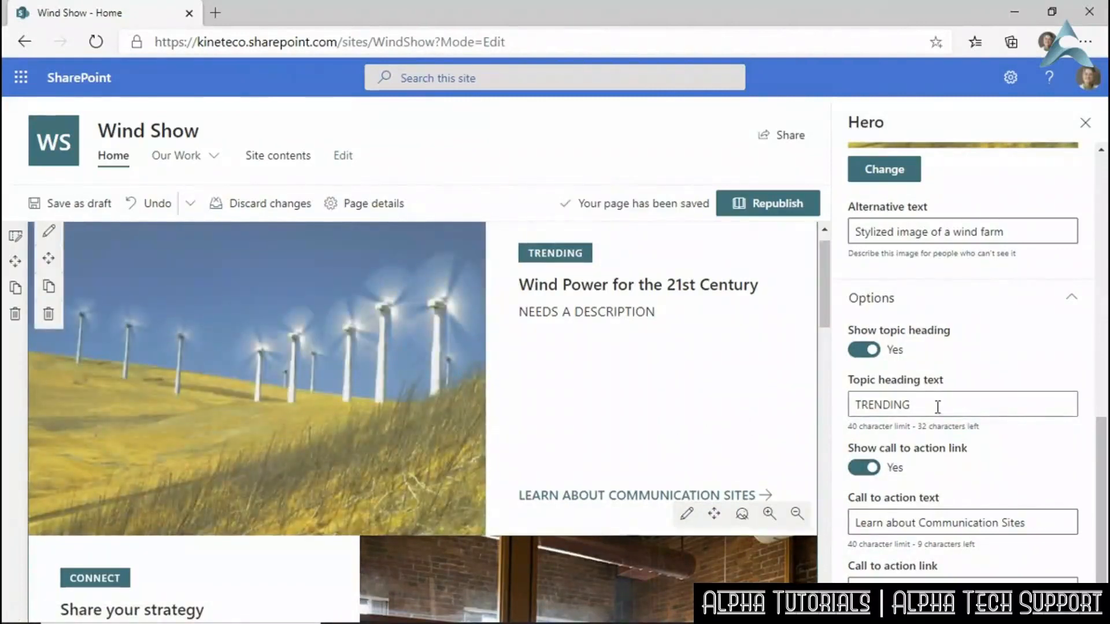
pyautogui.moveTo(1031, 524); pyautogui.dragTo(963, 449)
pyautogui.write('L')
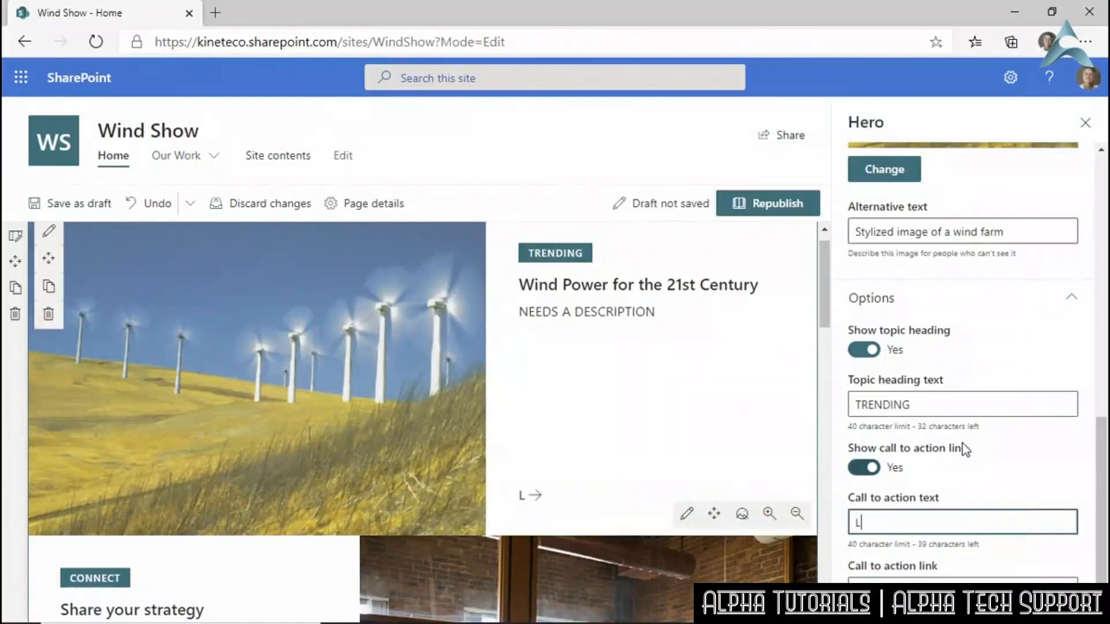
pyautogui.write('earn more about wind power')
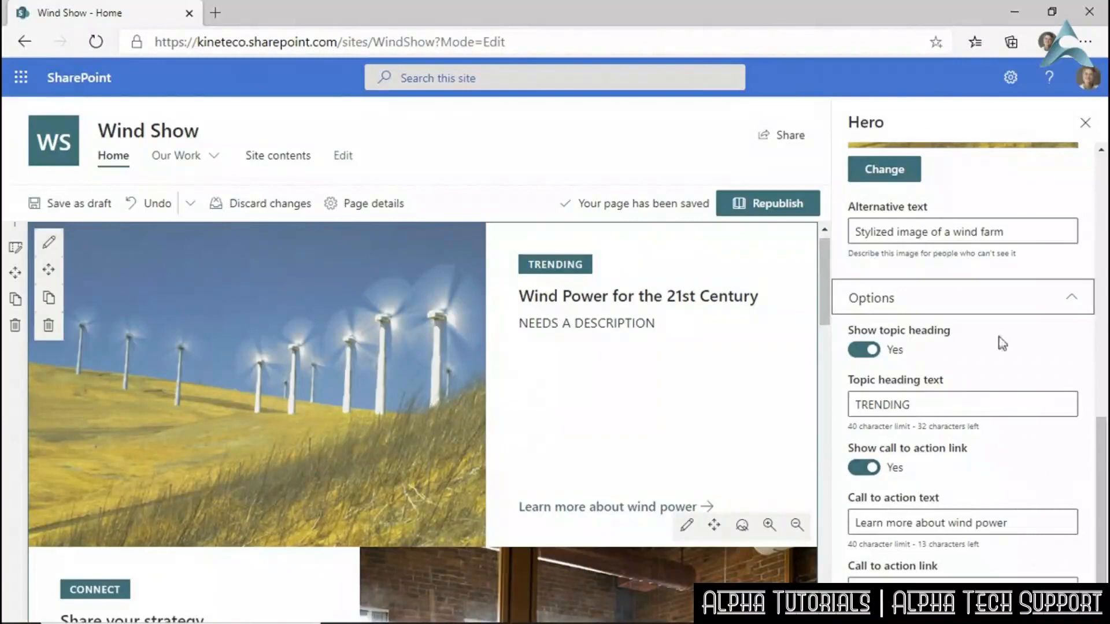
pyautogui.click(1084, 126)
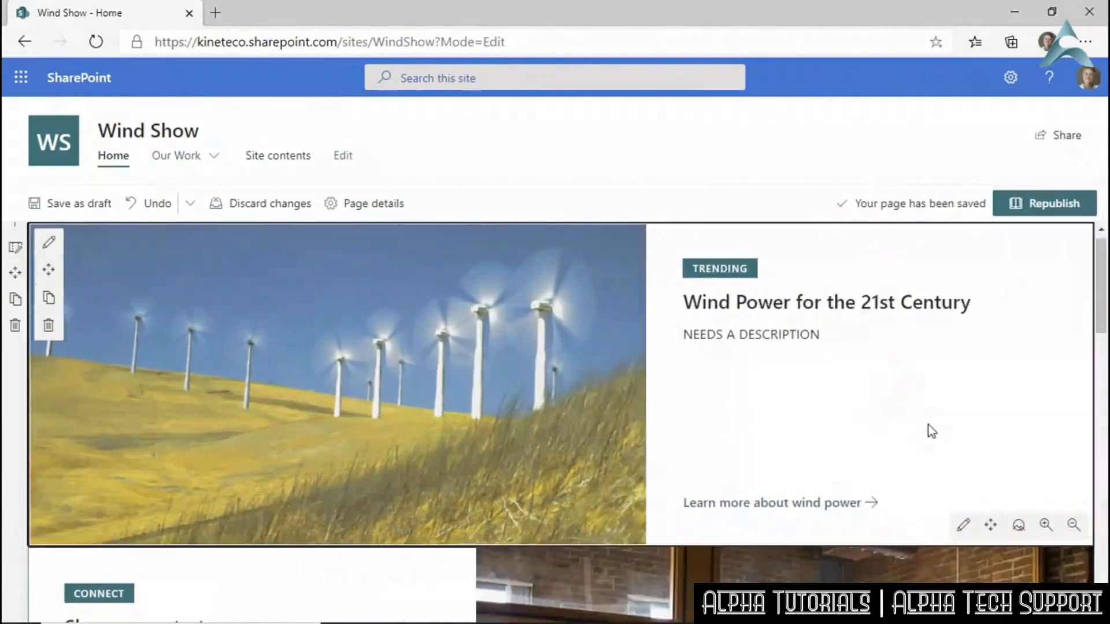
# Republish the home page, confirm the hero opens the wind chart, then reload and scroll to the Image gallery.
pyautogui.click(1028, 203)
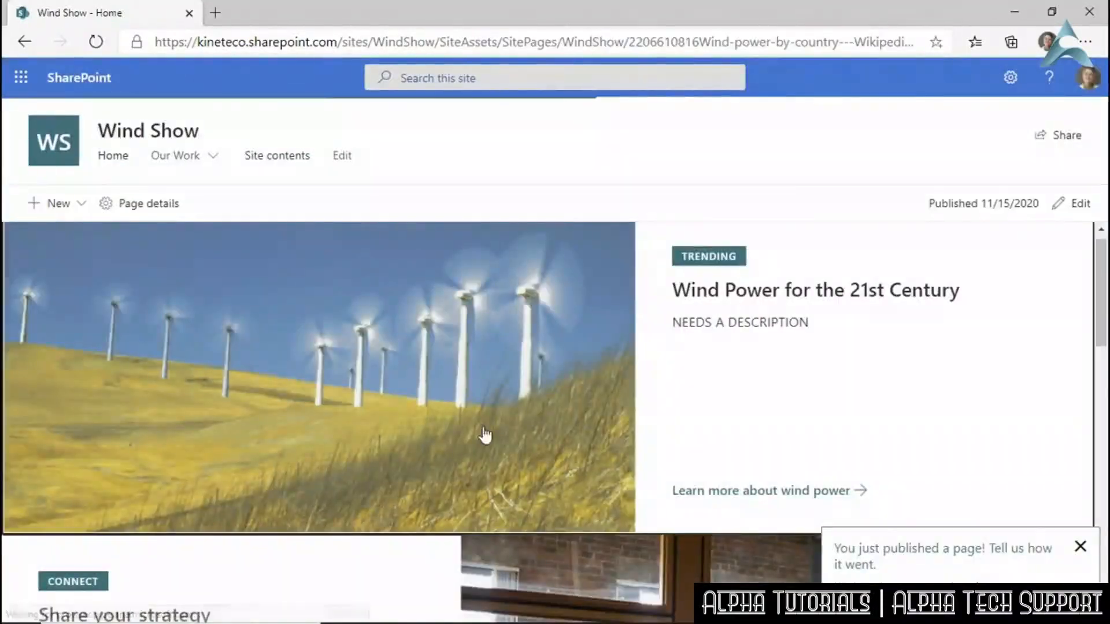
pyautogui.click(484, 435)
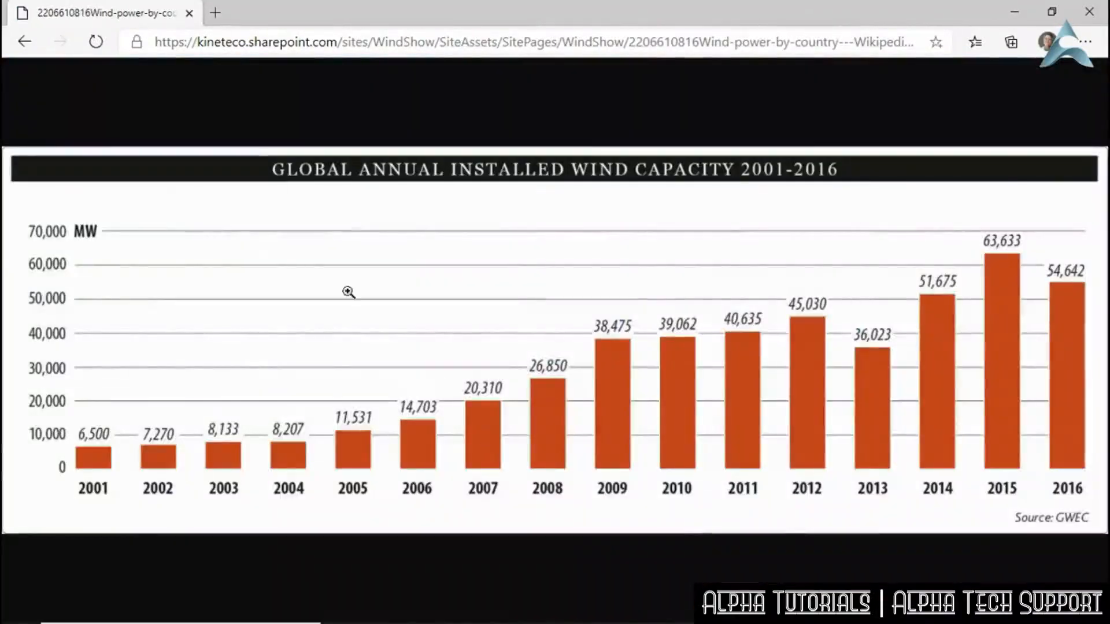
pyautogui.click(23, 42)
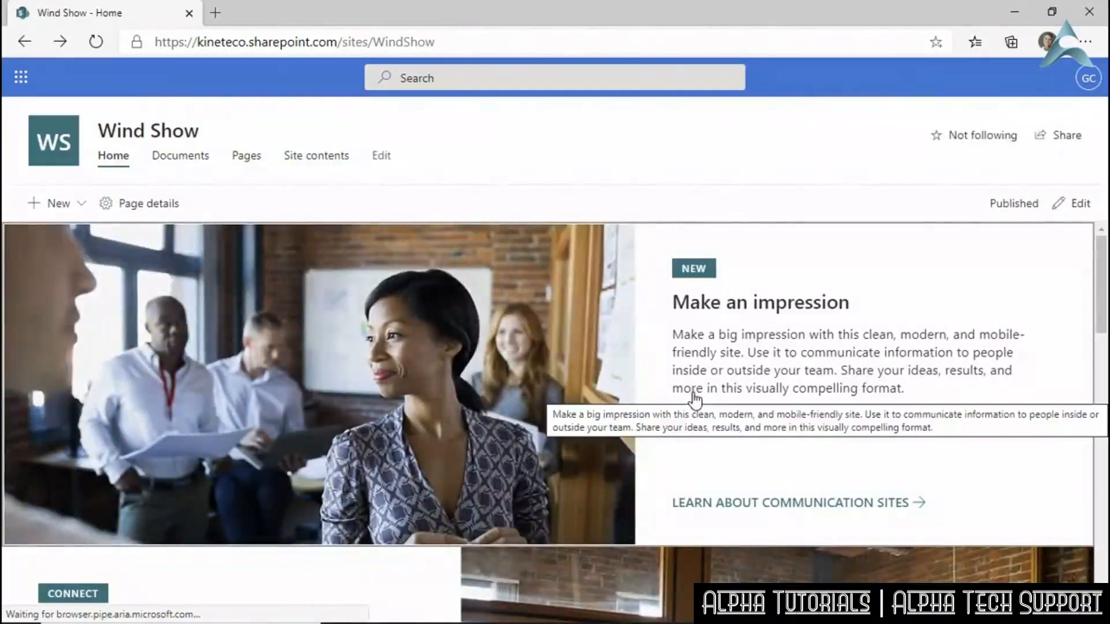
pyautogui.click(96, 43)
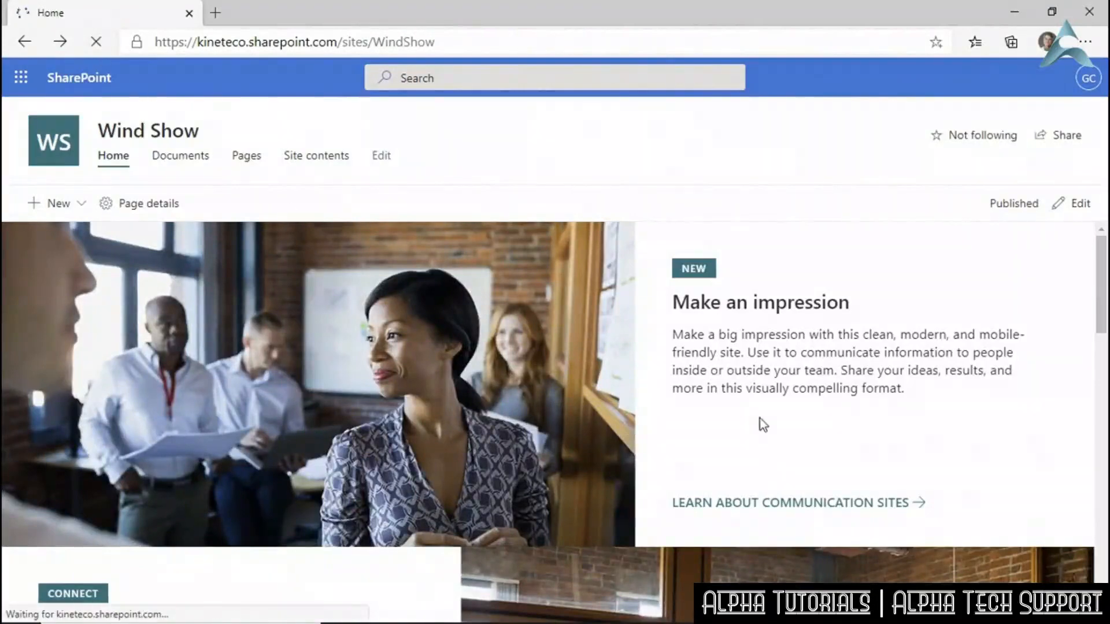
pyautogui.scroll(-5, 932, 337)
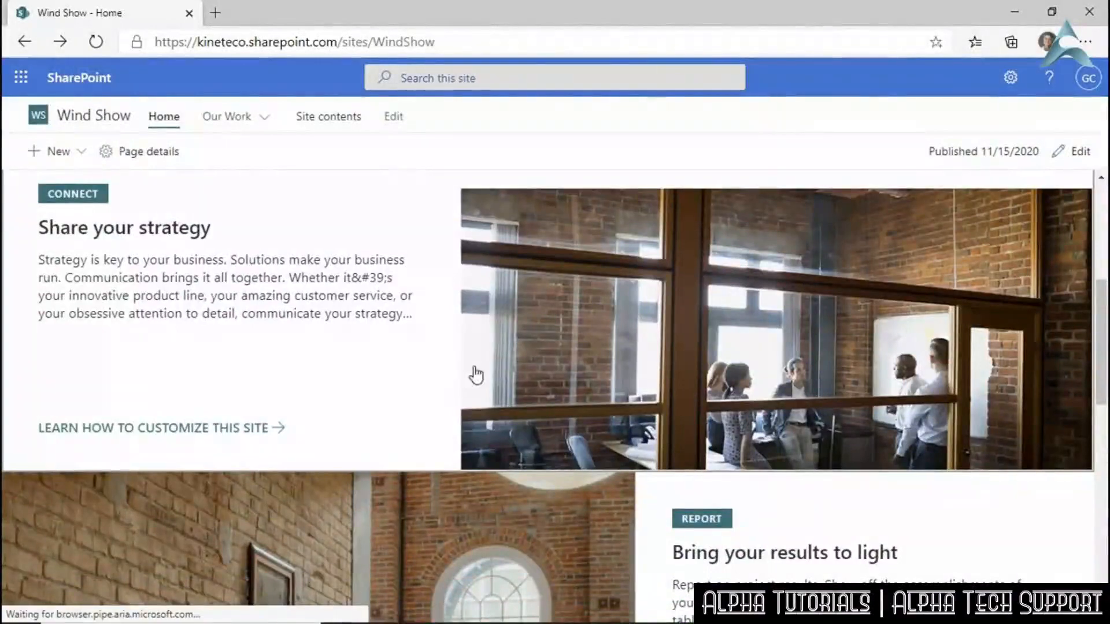
pyautogui.scroll(5, 797, 338)
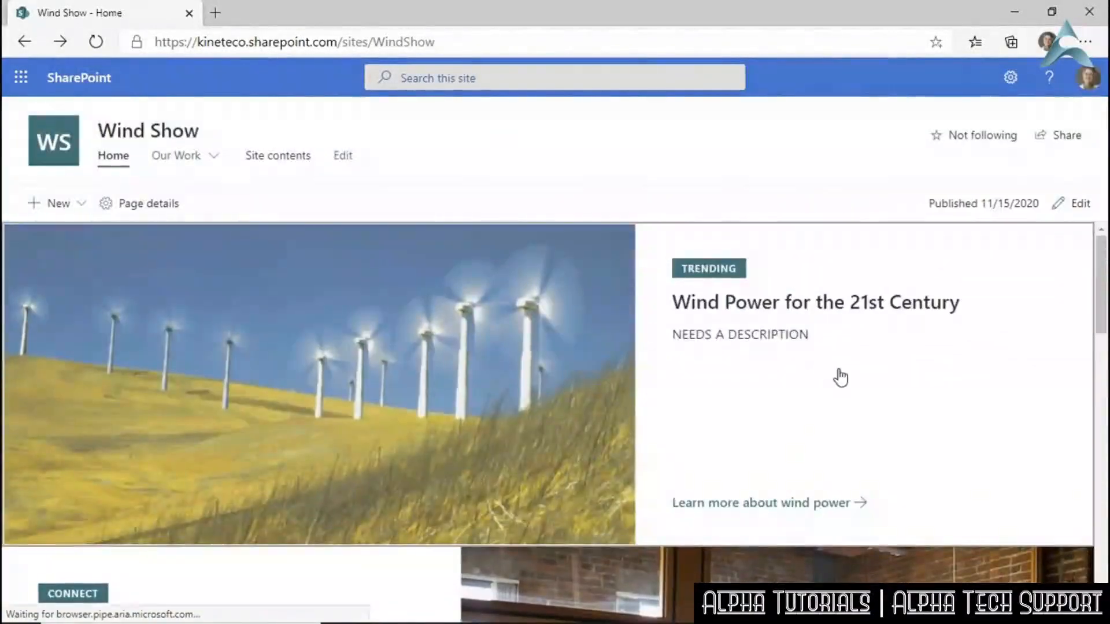
pyautogui.scroll(-5, 837, 376)
pyautogui.scroll(5, 838, 376)
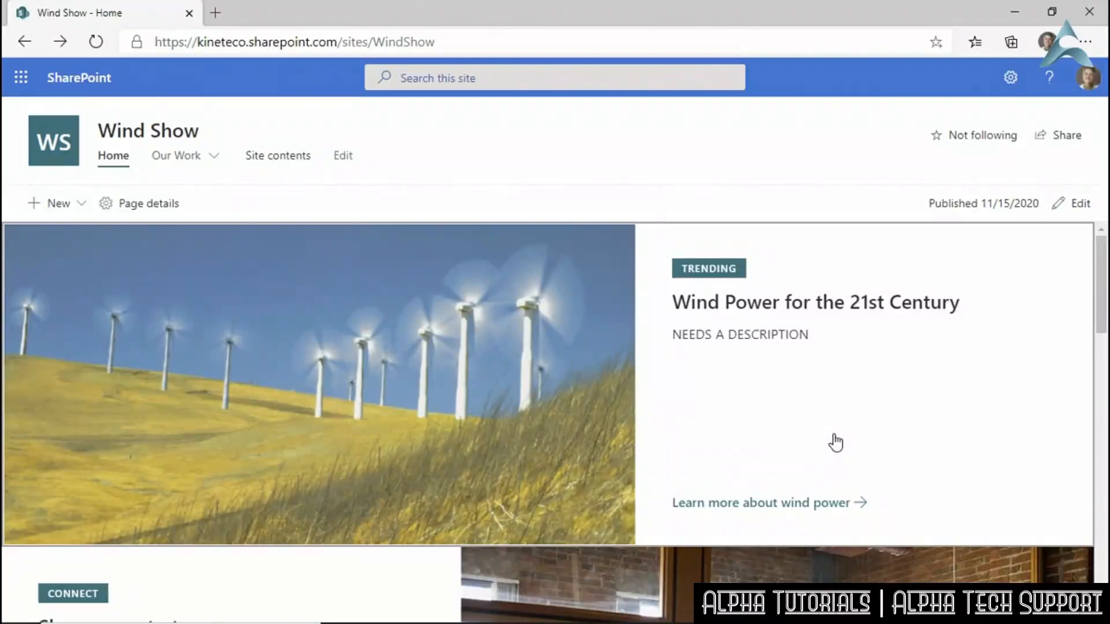
pyautogui.scroll(-15, 692, 399)
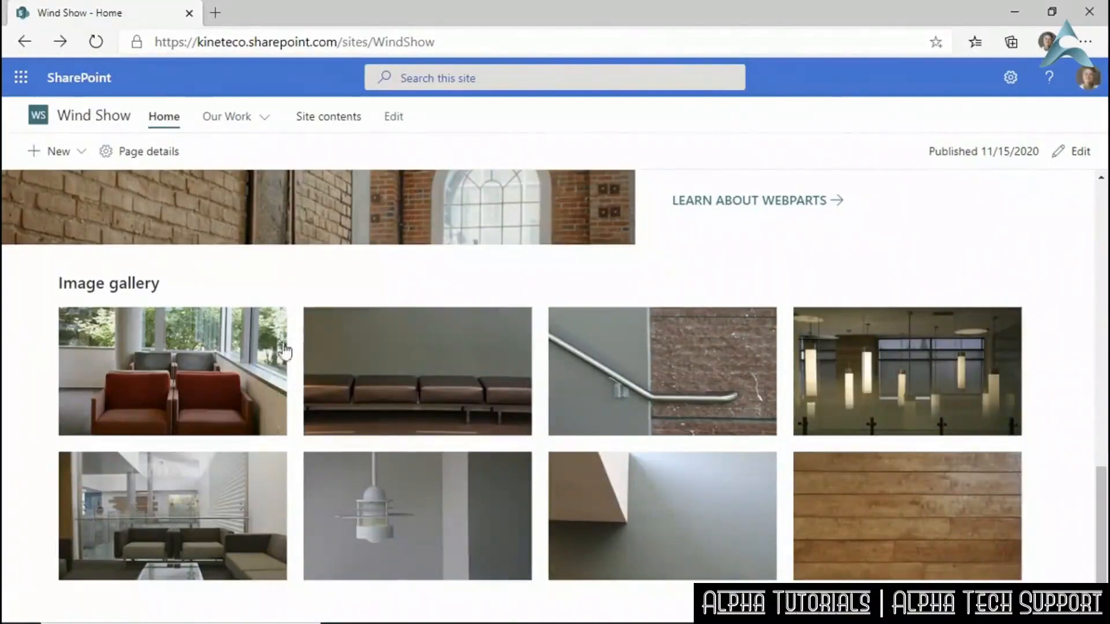
# Edit the page and upload Michigan Wind Farm.jpg into the Image gallery.
pyautogui.click(1062, 159)
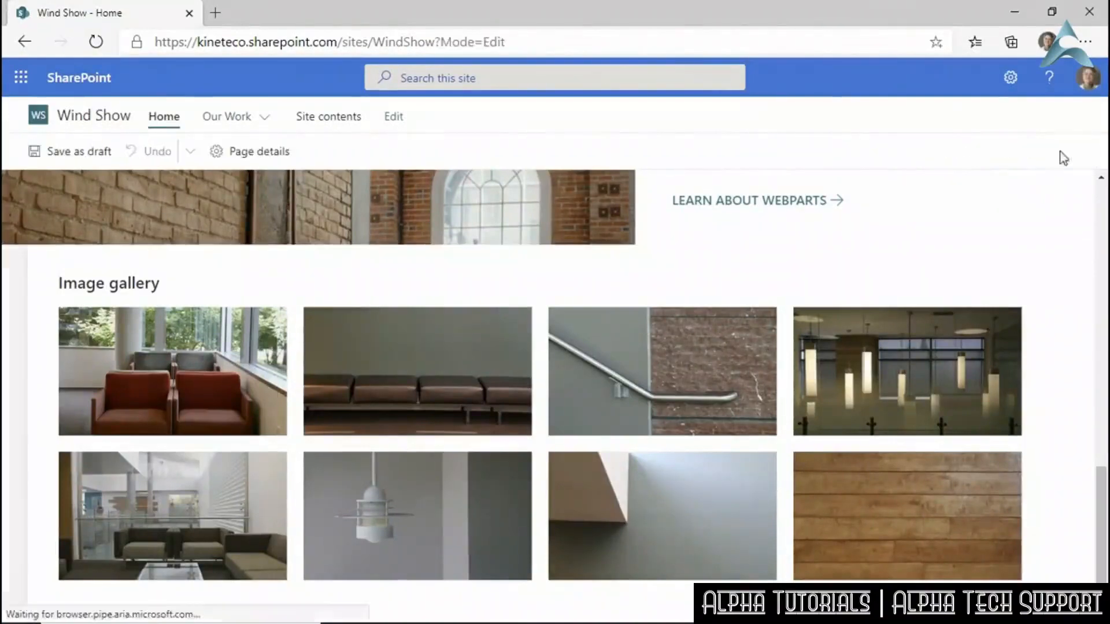
pyautogui.scroll(-2, 436, 336)
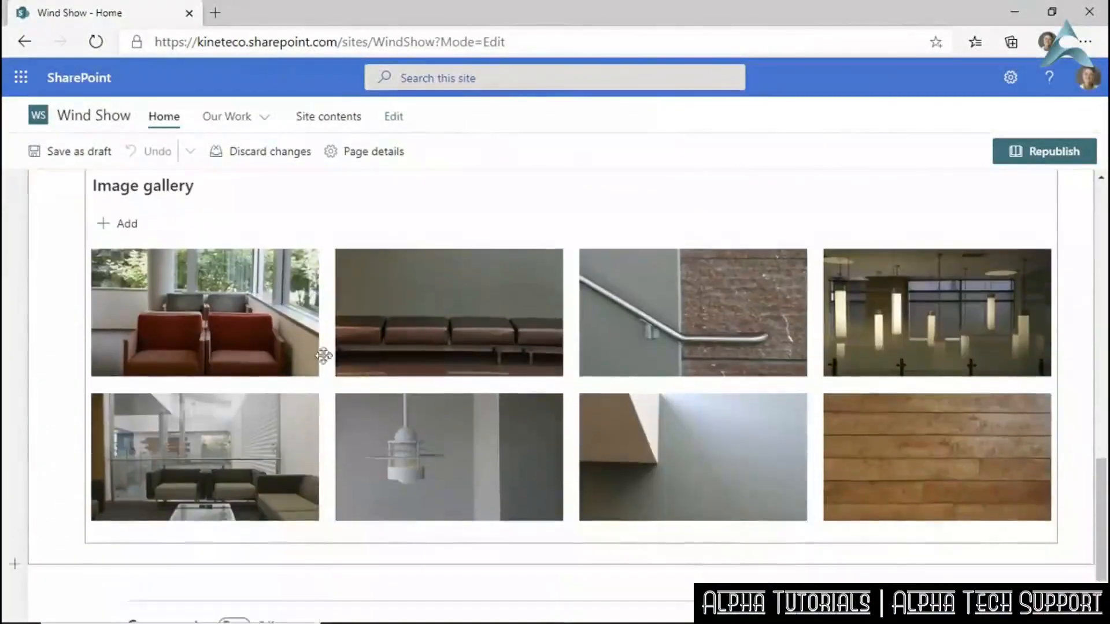
pyautogui.scroll(4, 384, 277)
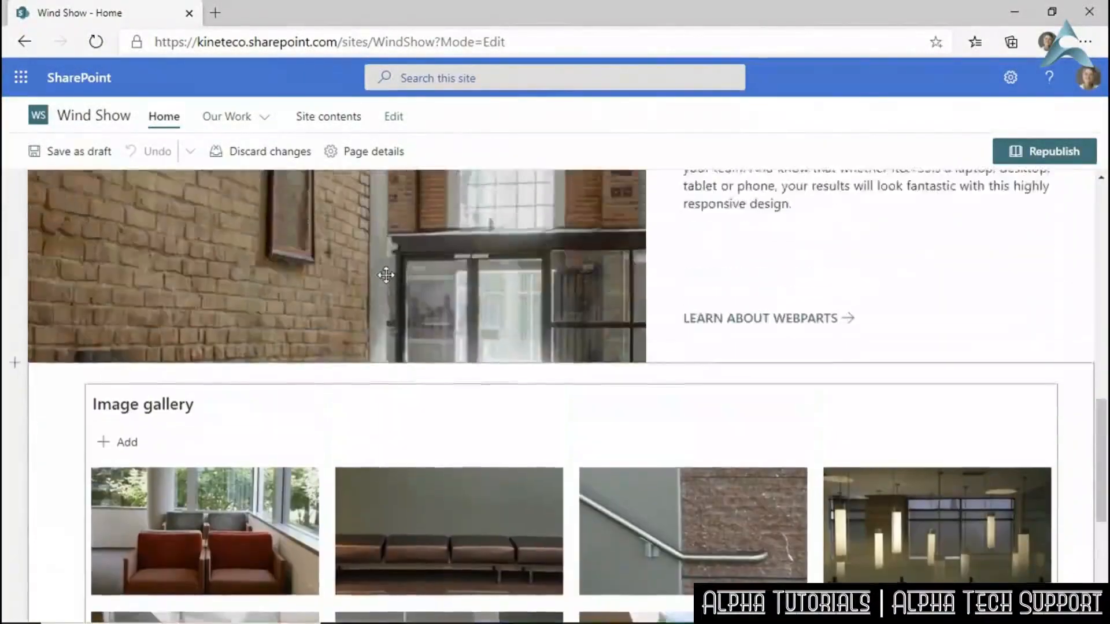
pyautogui.scroll(-4, 383, 277)
pyautogui.click(569, 220)
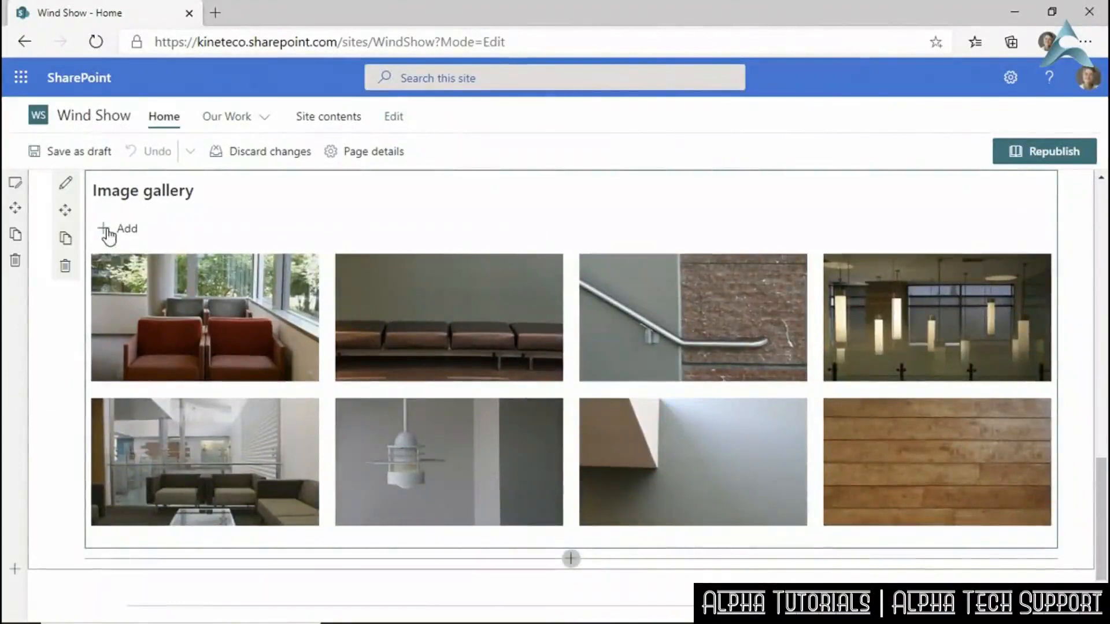
pyautogui.click(347, 332)
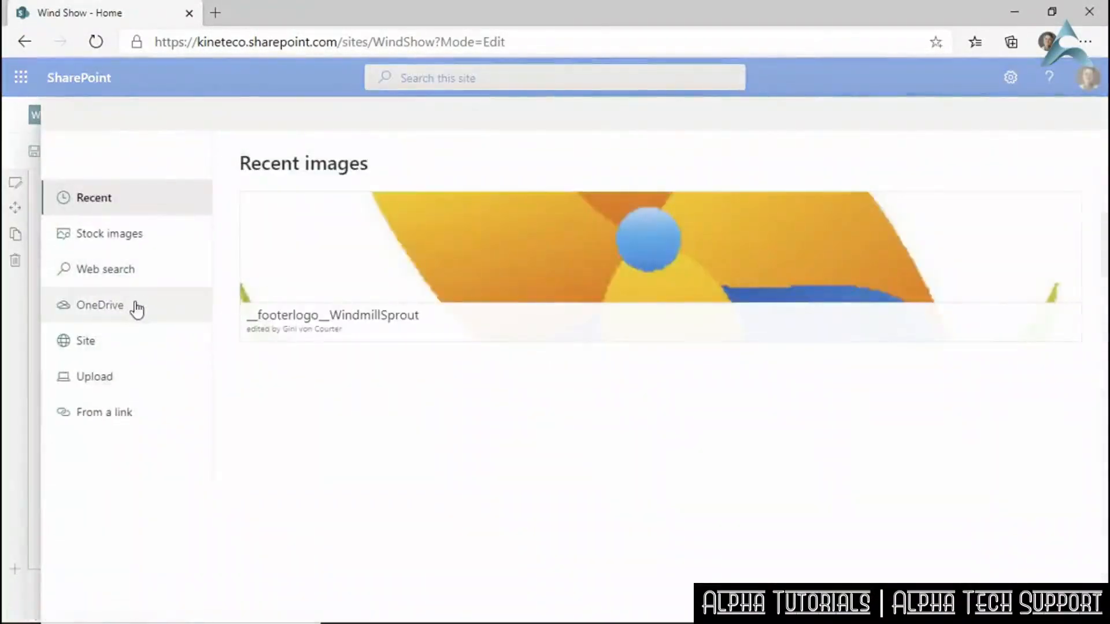
pyautogui.click(123, 376)
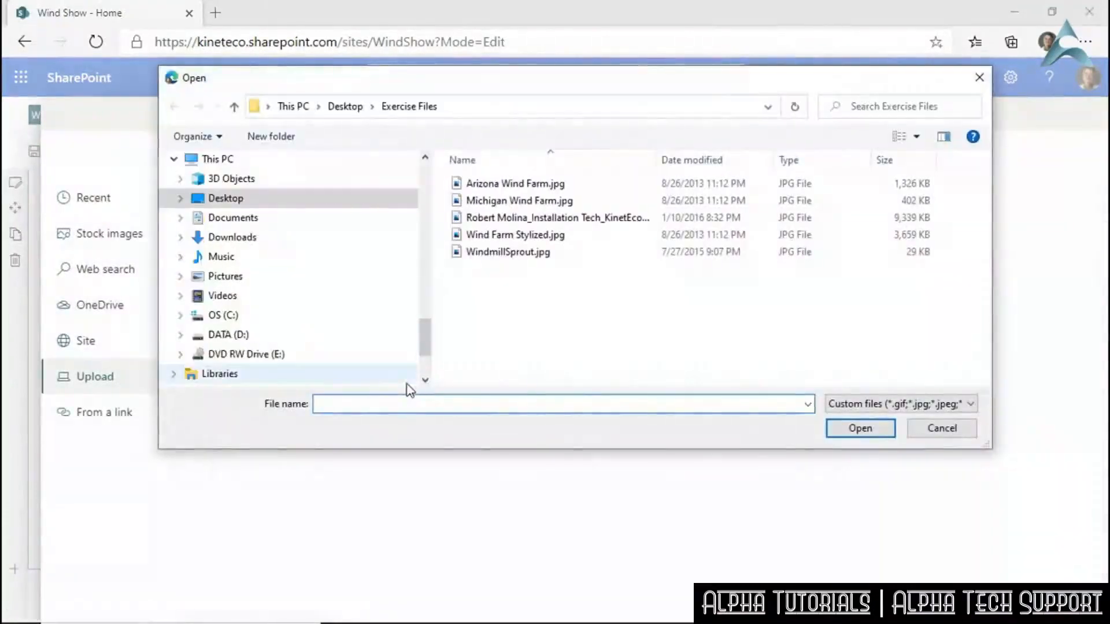
pyautogui.click(465, 200)
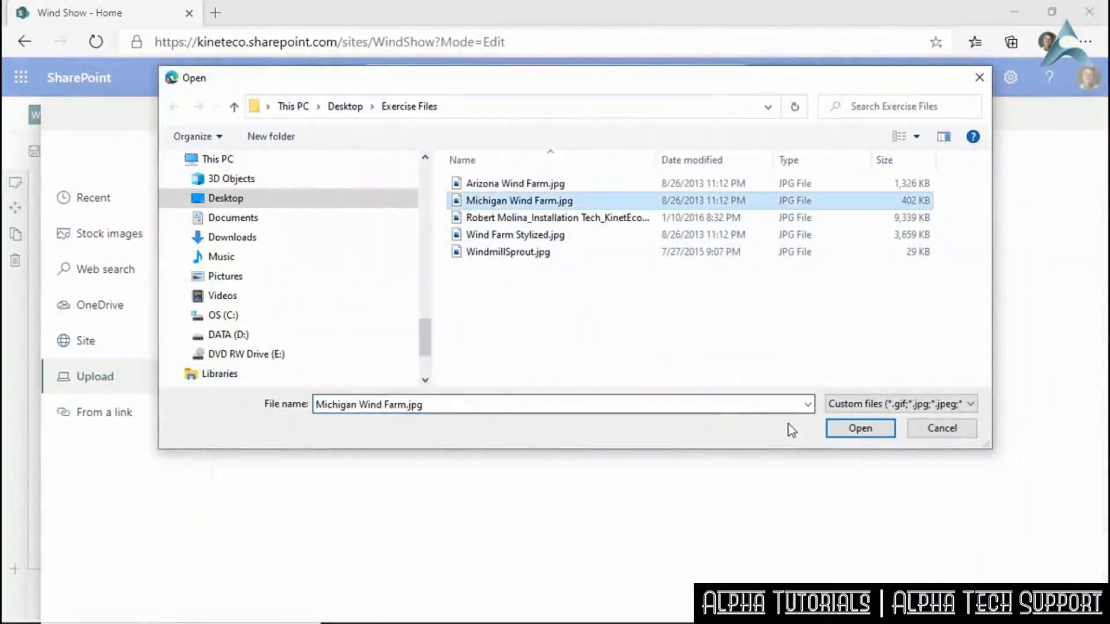
pyautogui.click(859, 428)
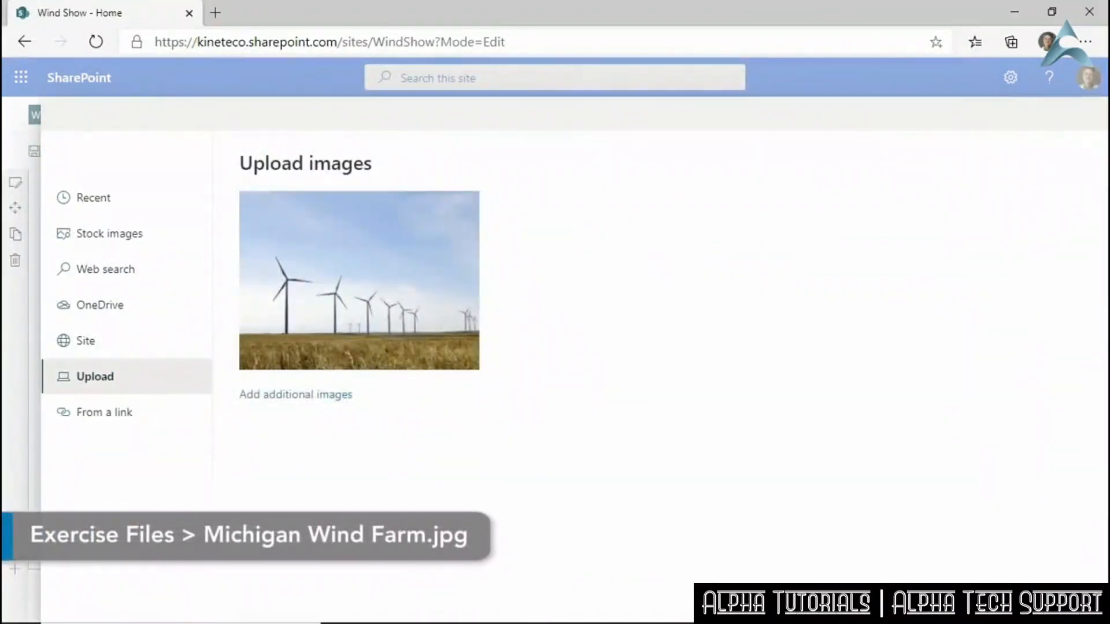
pyautogui.click(948, 601)
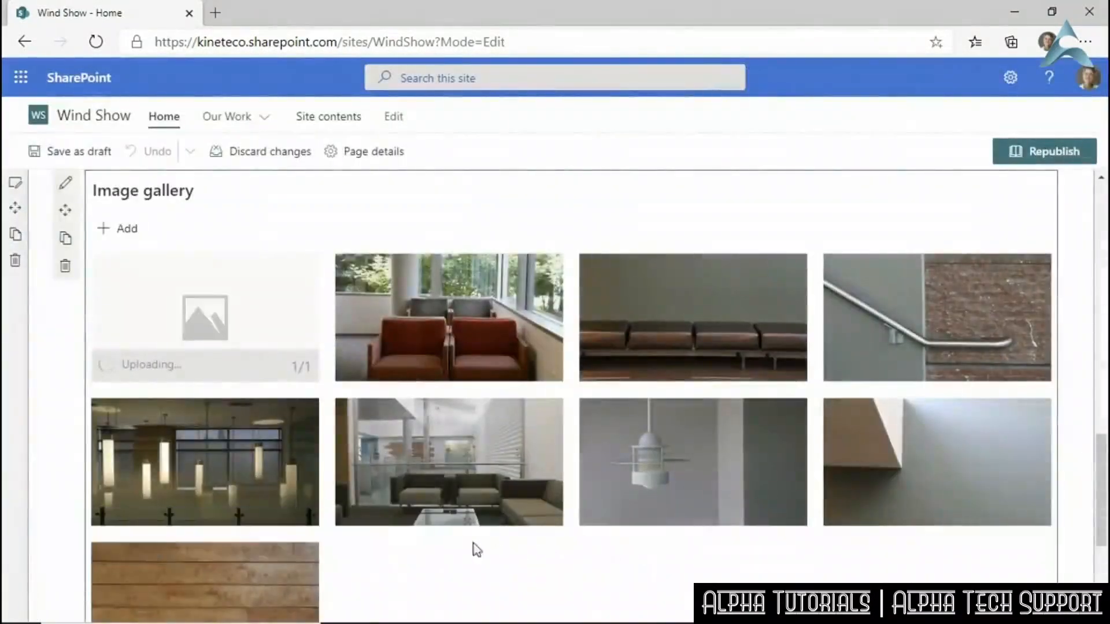
# Upload Arizona Wind Farm.jpg into the Image gallery as well.
pyautogui.click(117, 231)
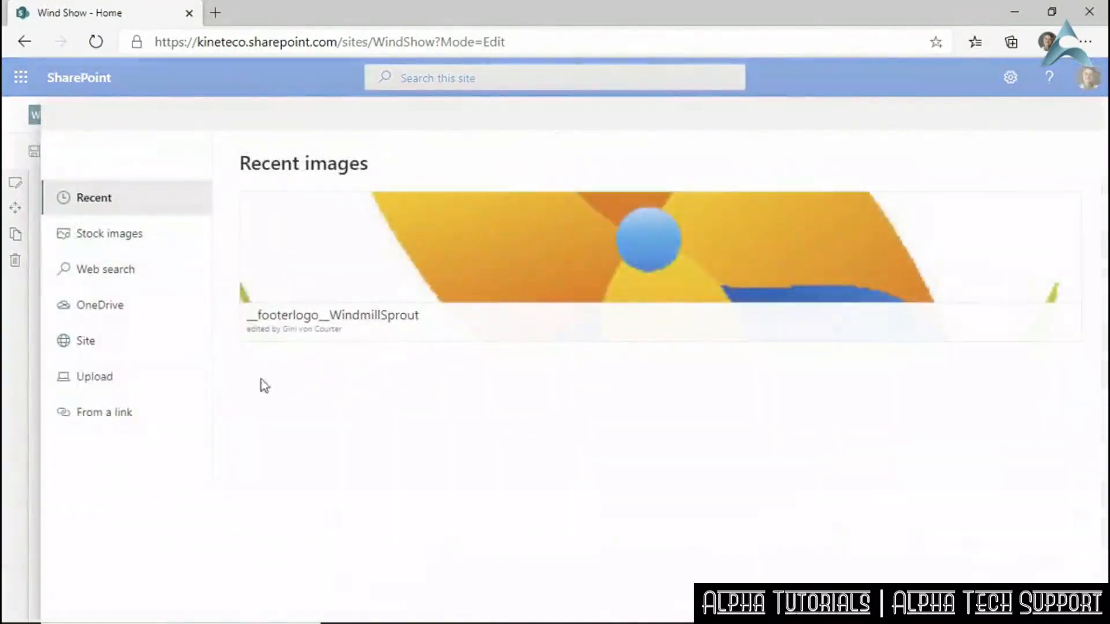
pyautogui.click(127, 379)
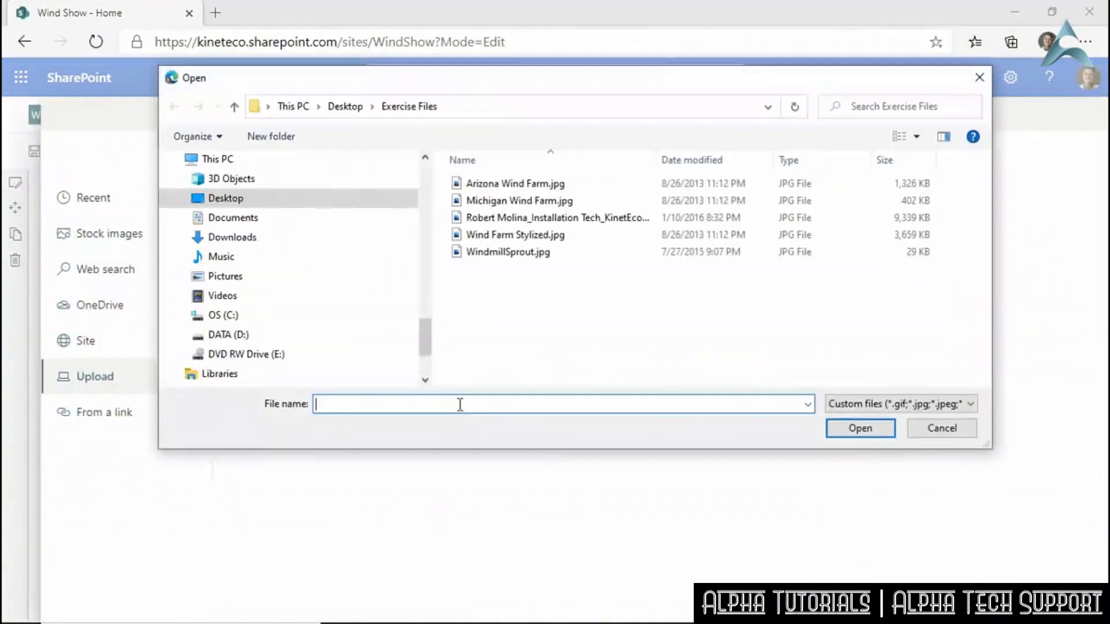
pyautogui.click(492, 185)
pyautogui.click(859, 428)
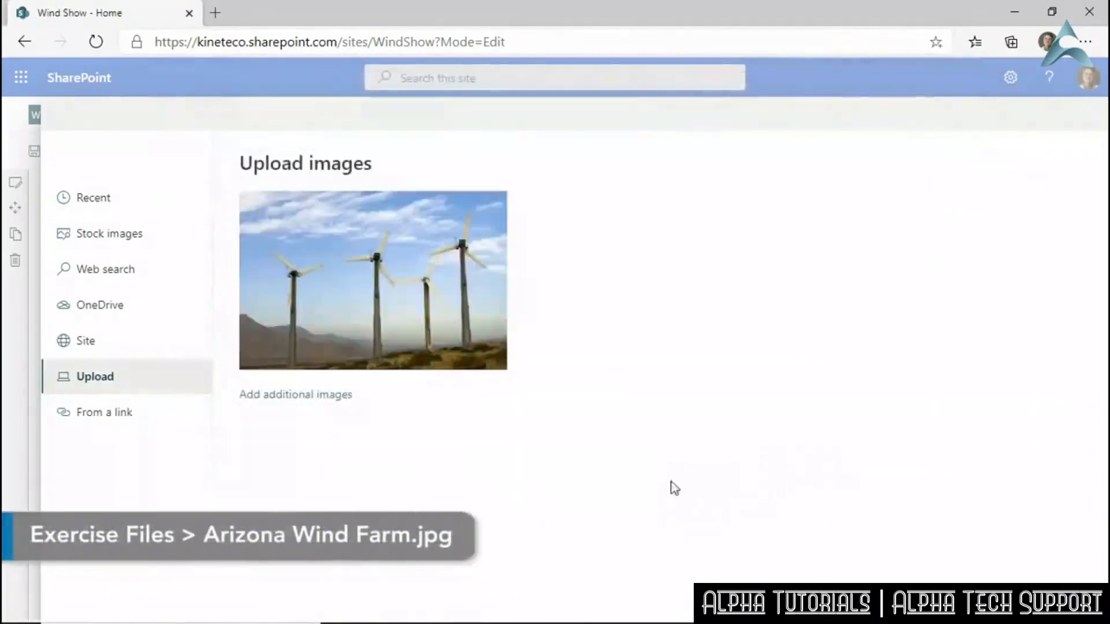
pyautogui.click(959, 600)
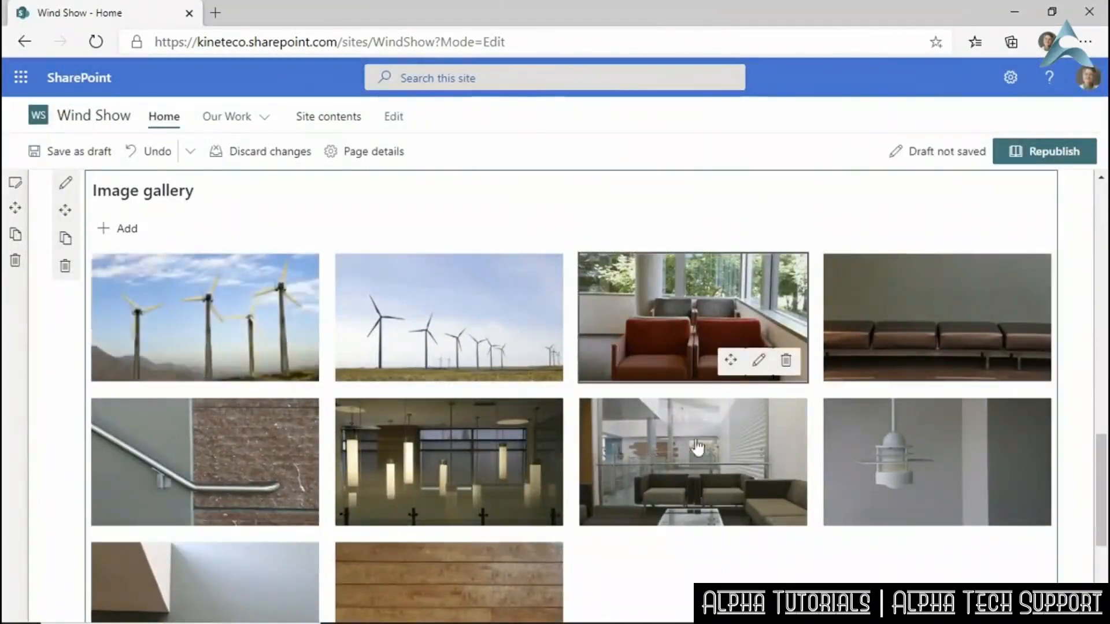
# Remove the six interior photos (chairs, bench, railing, lights, living room, planks) from the gallery.
pyautogui.click(786, 361)
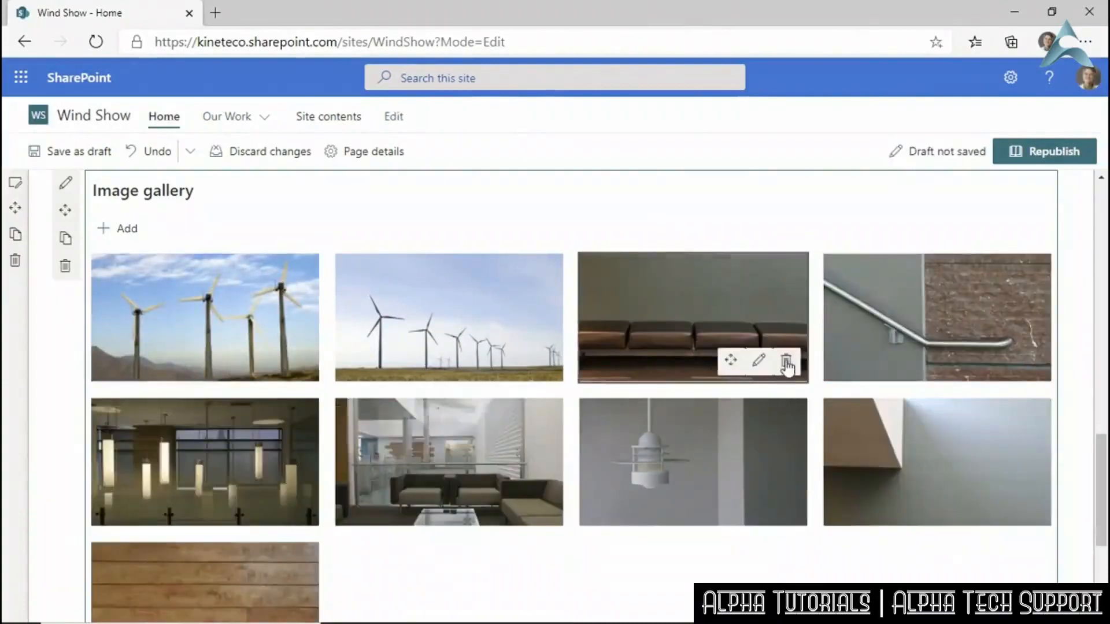
pyautogui.click(784, 360)
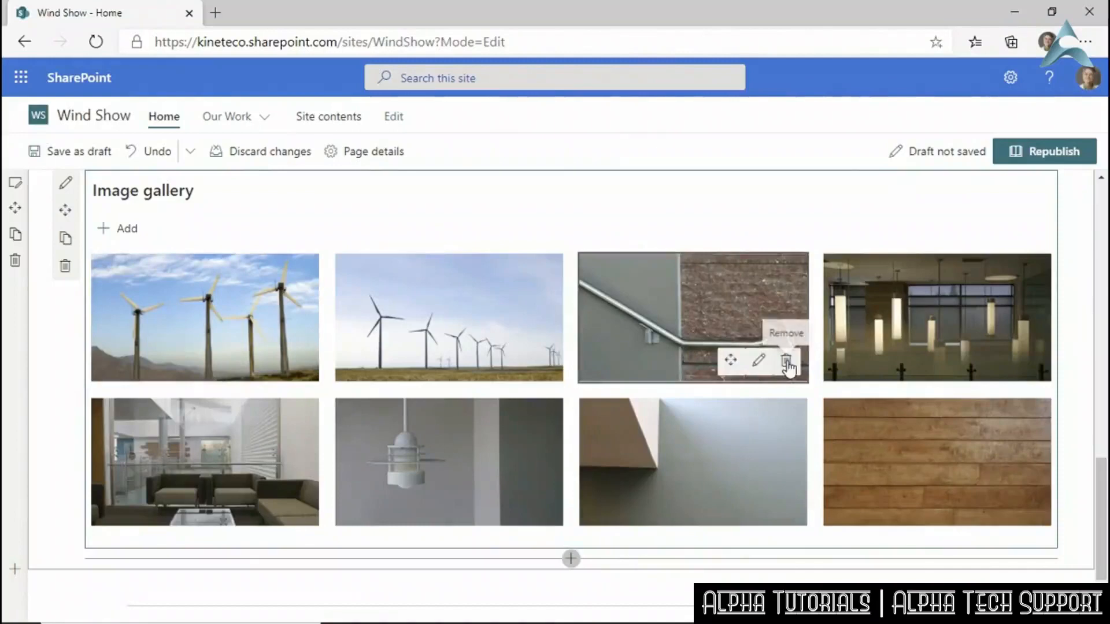
pyautogui.click(758, 362)
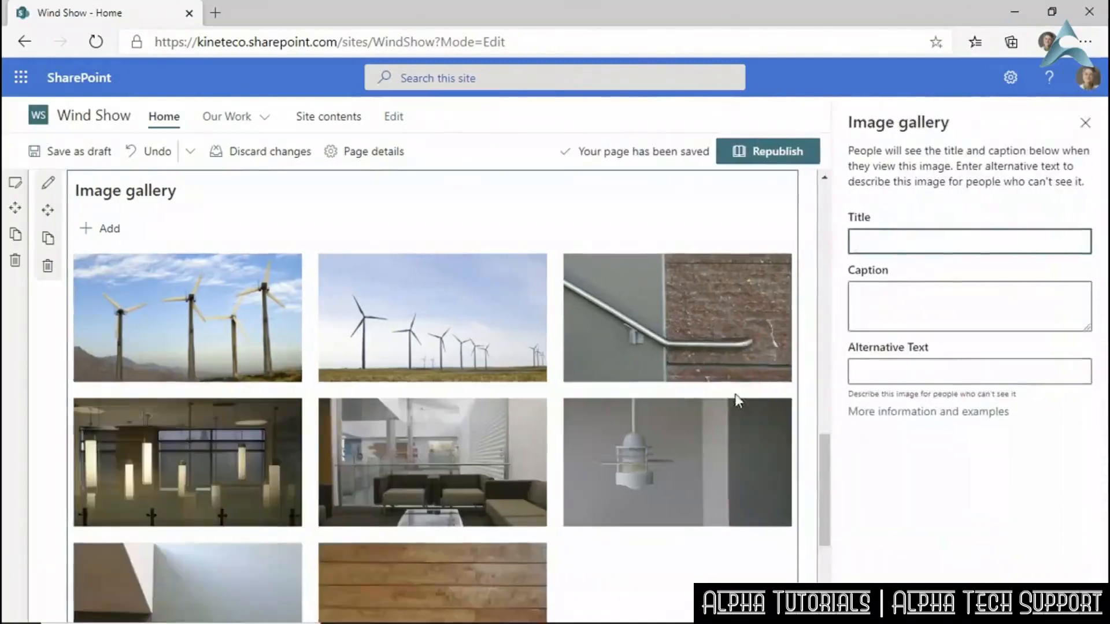
pyautogui.click(1084, 124)
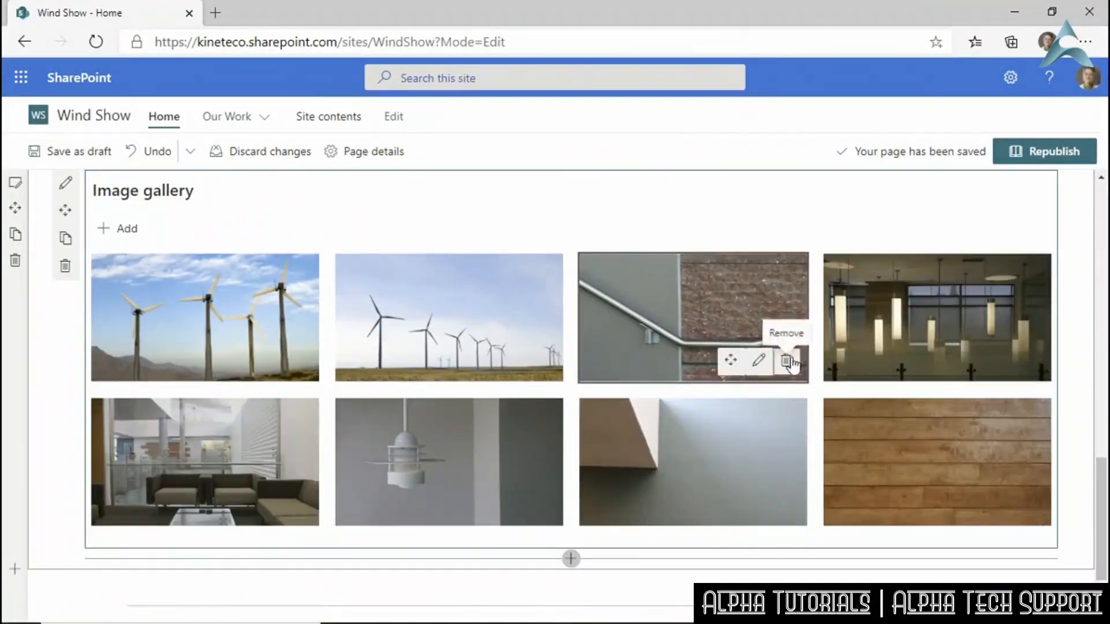
pyautogui.click(788, 363)
pyautogui.click(785, 361)
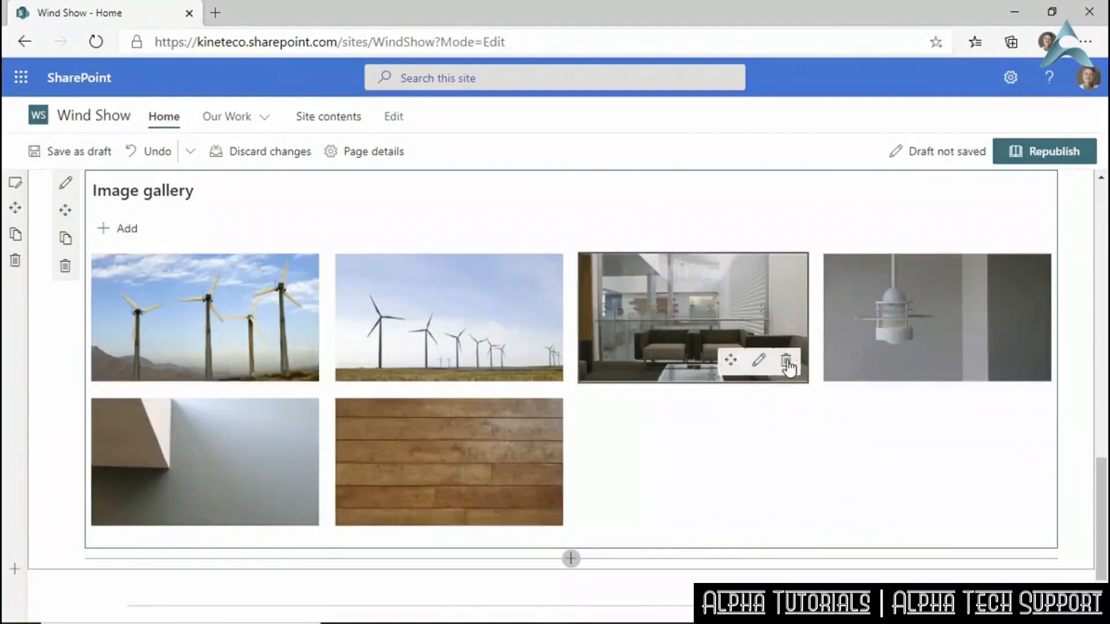
pyautogui.click(785, 360)
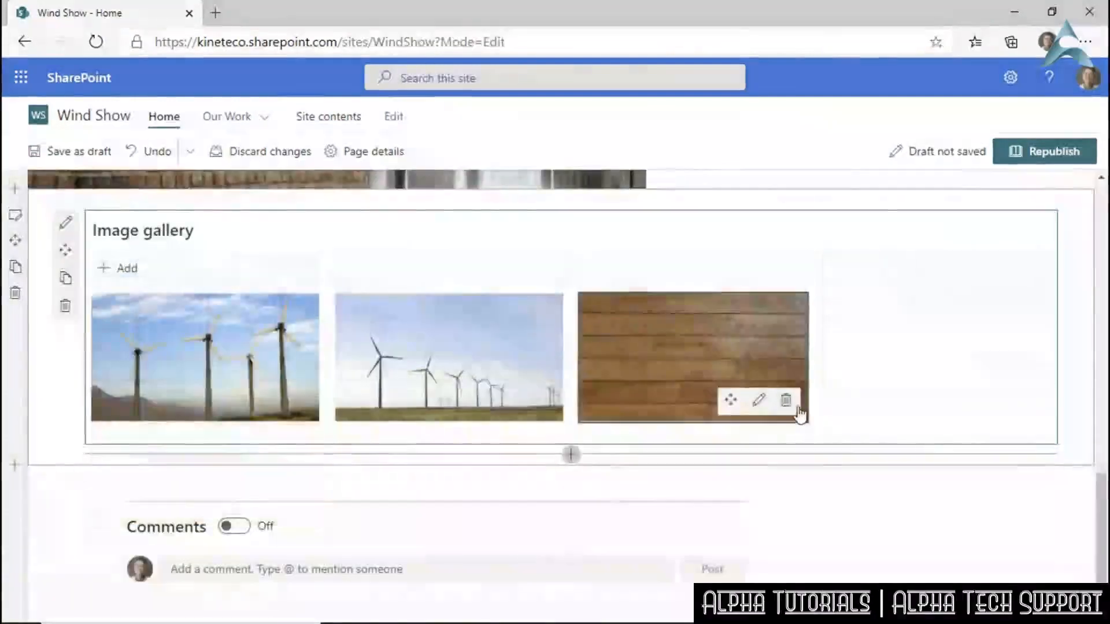
pyautogui.click(787, 403)
# Drag the Arizona Wind Farm photo into second place after Michigan.
pyautogui.moveTo(322, 436)
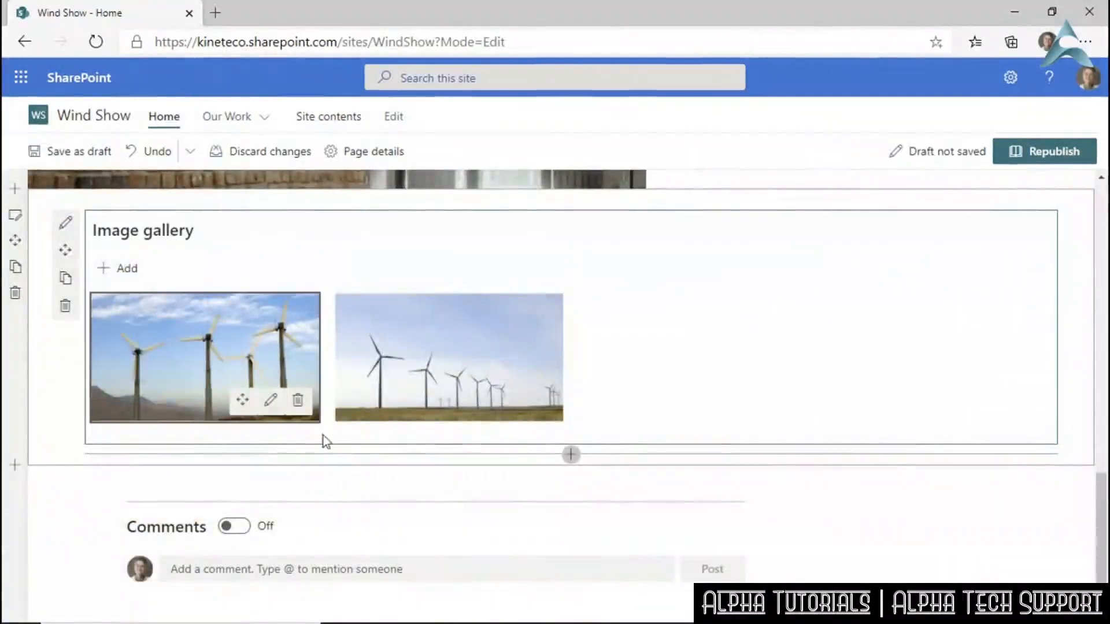
pyautogui.click(242, 401)
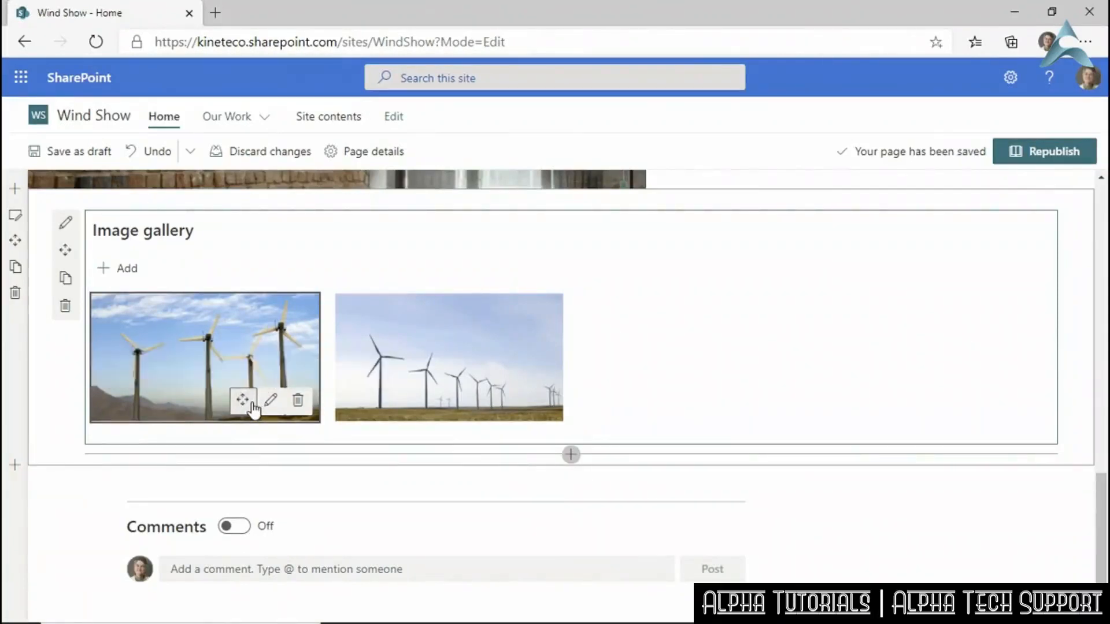
pyautogui.moveTo(253, 409); pyautogui.dragTo(552, 356)
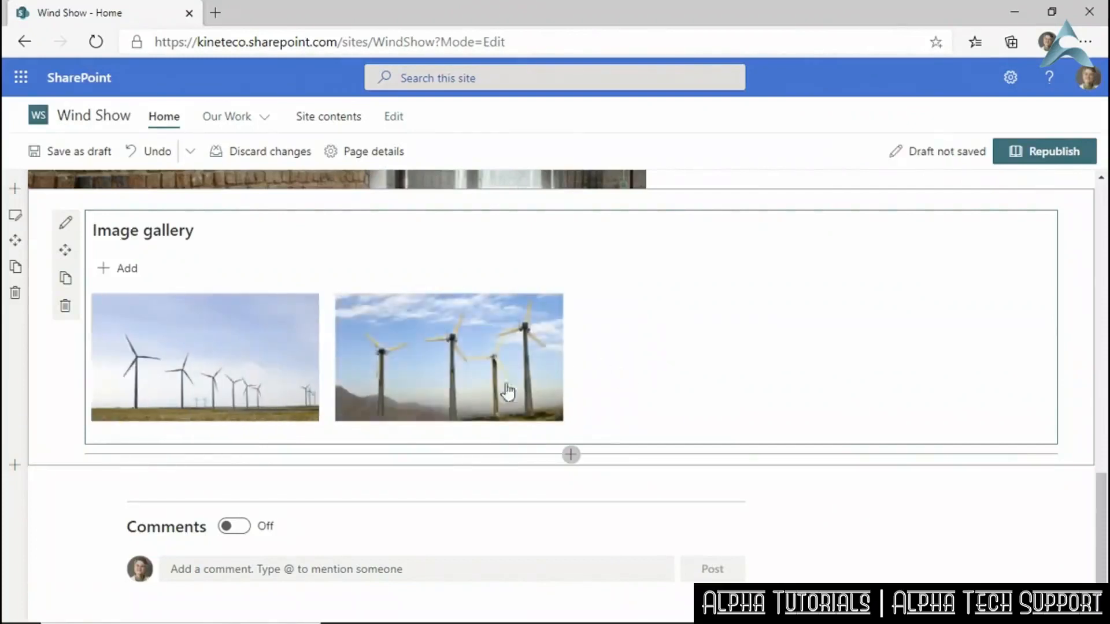
# Give the Michigan photo the title Michigan Wind Farm, a caption, and alt text 'Image of a wind farm in Michigan'.
pyautogui.click(272, 400)
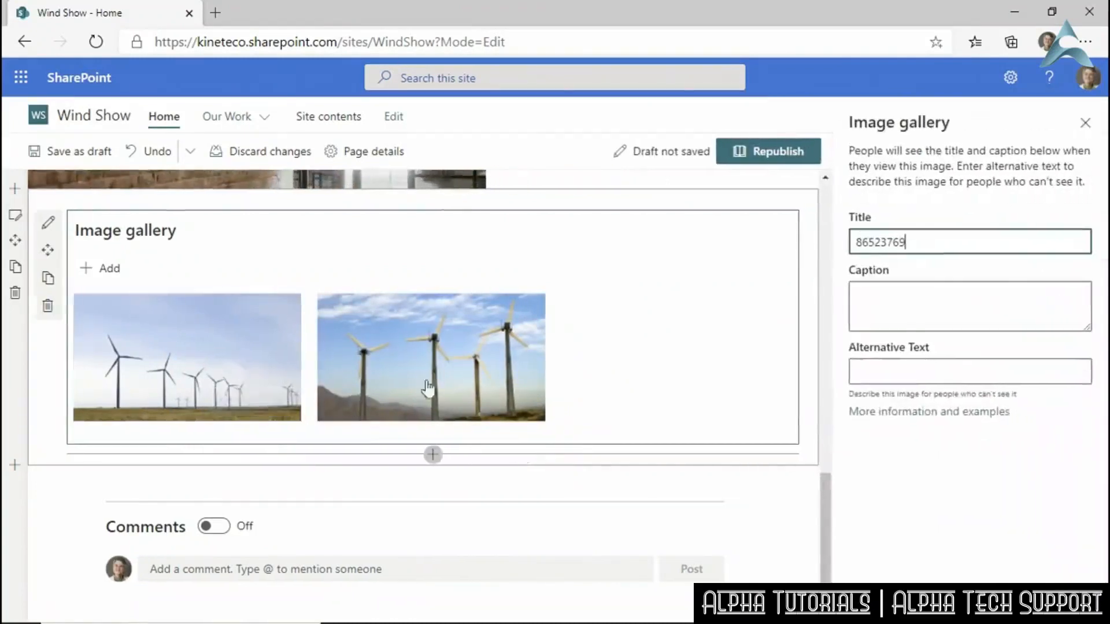
pyautogui.moveTo(919, 242); pyautogui.dragTo(844, 269)
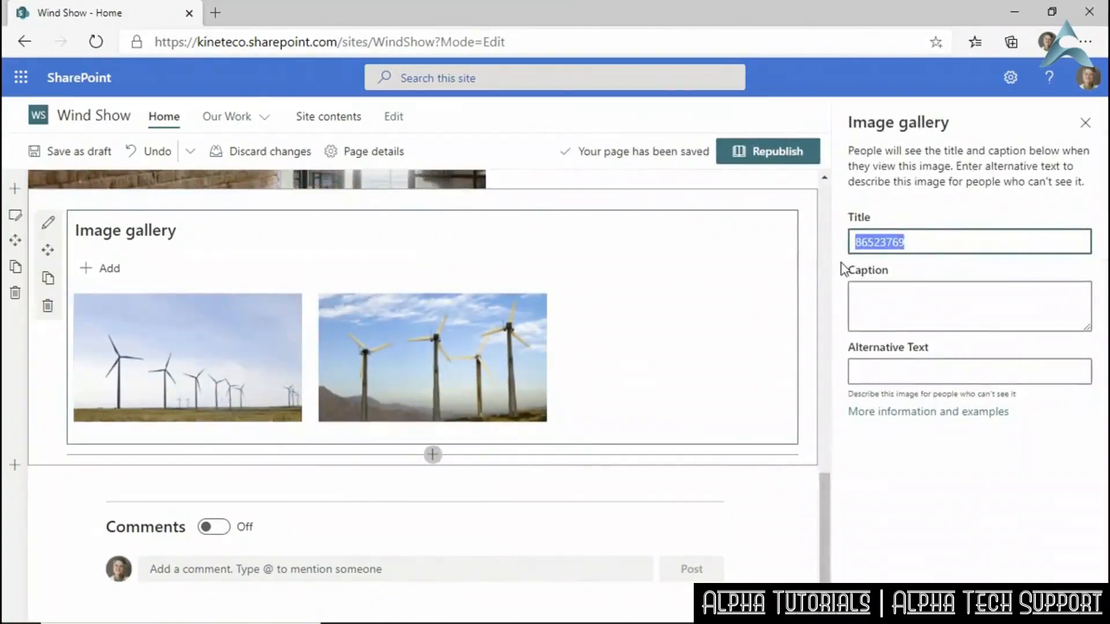
pyautogui.write('Michi')
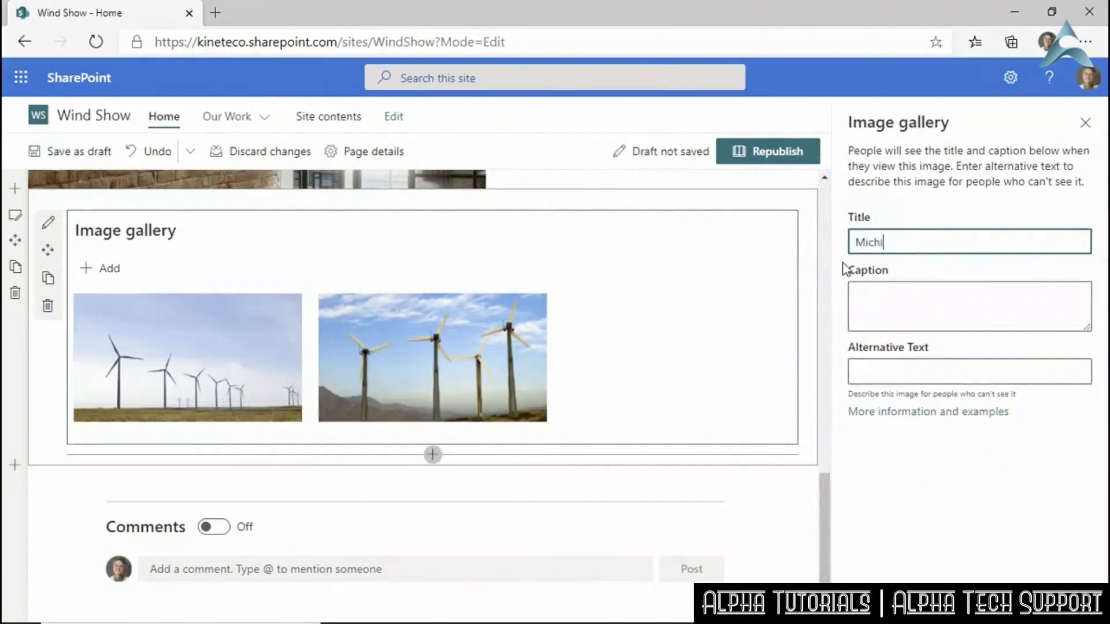
pyautogui.write('gan Wind Aarm')
pyautogui.click(892, 373)
pyautogui.write('Image of a wind farm in ')
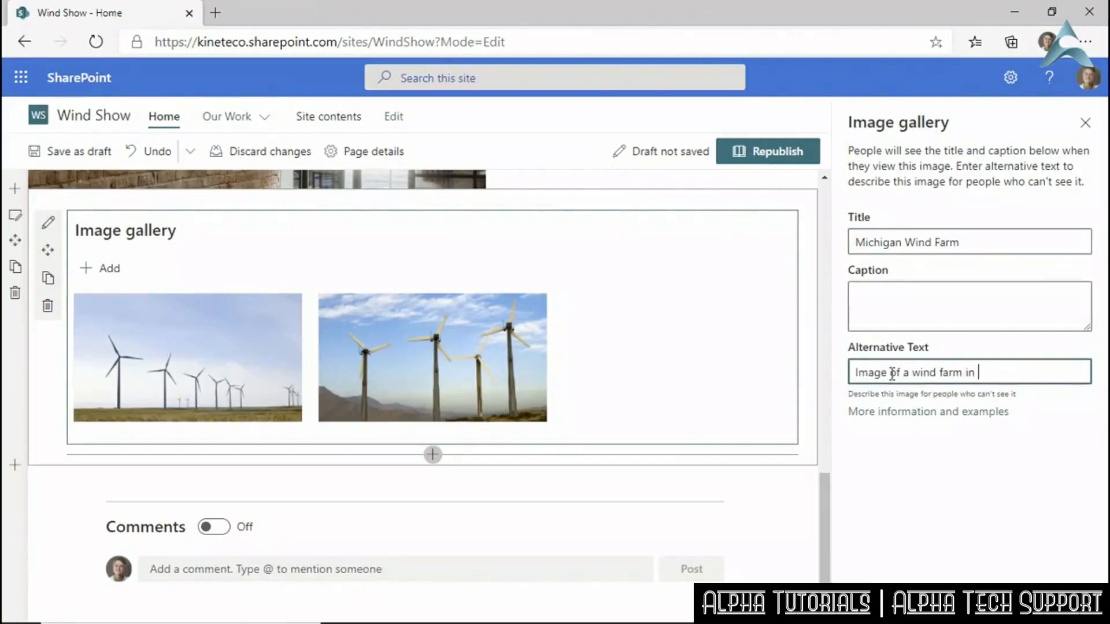
pyautogui.write('Michigan')
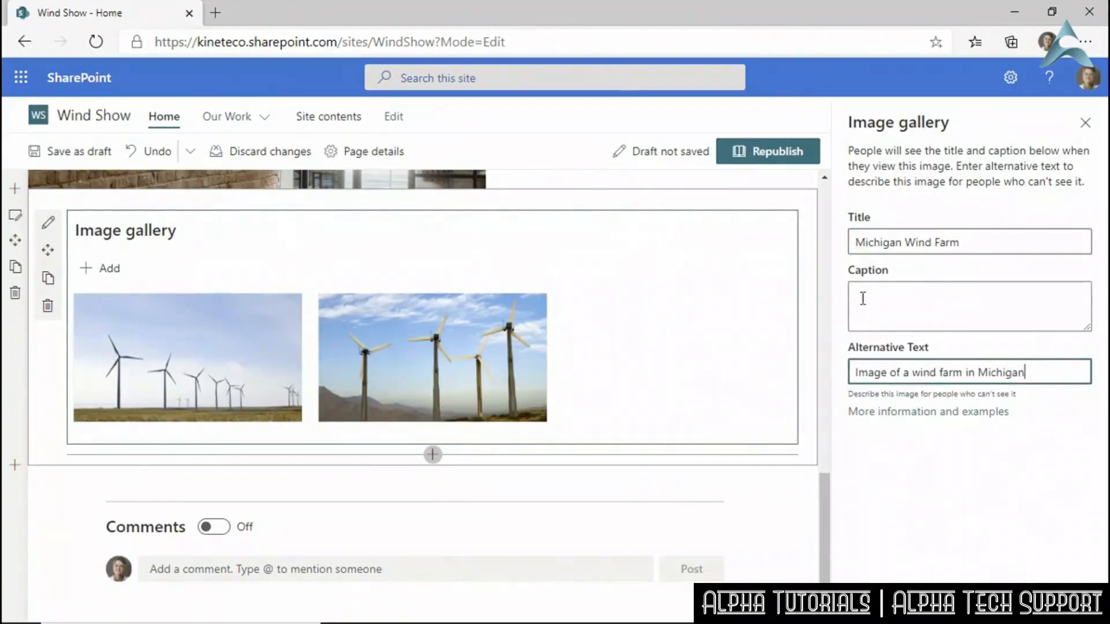
pyautogui.click(900, 300)
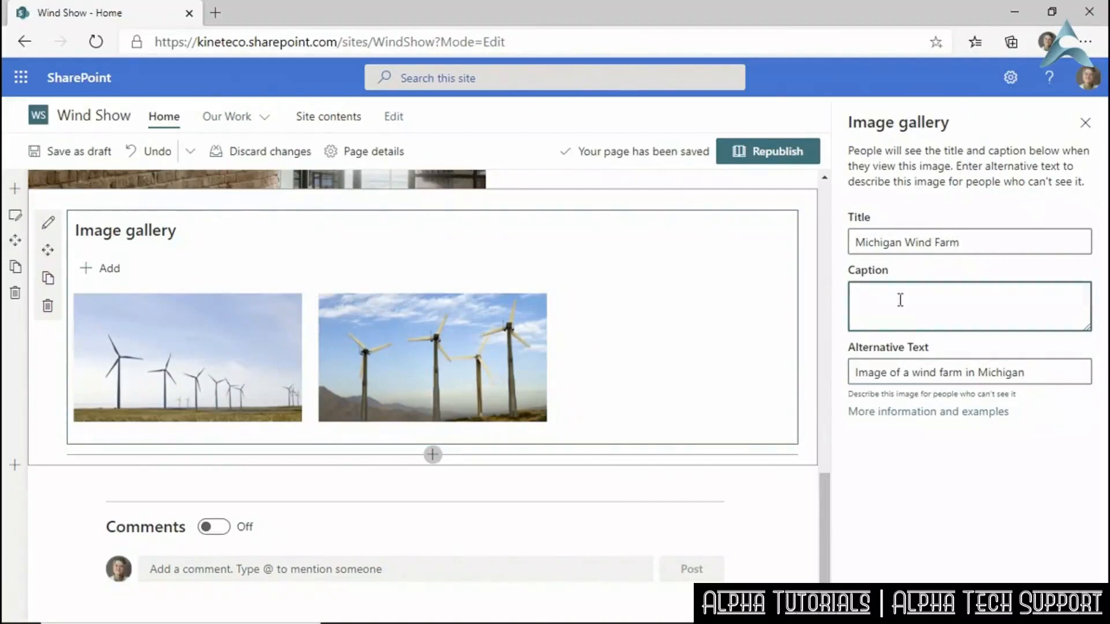
pyautogui.write('Michigan')
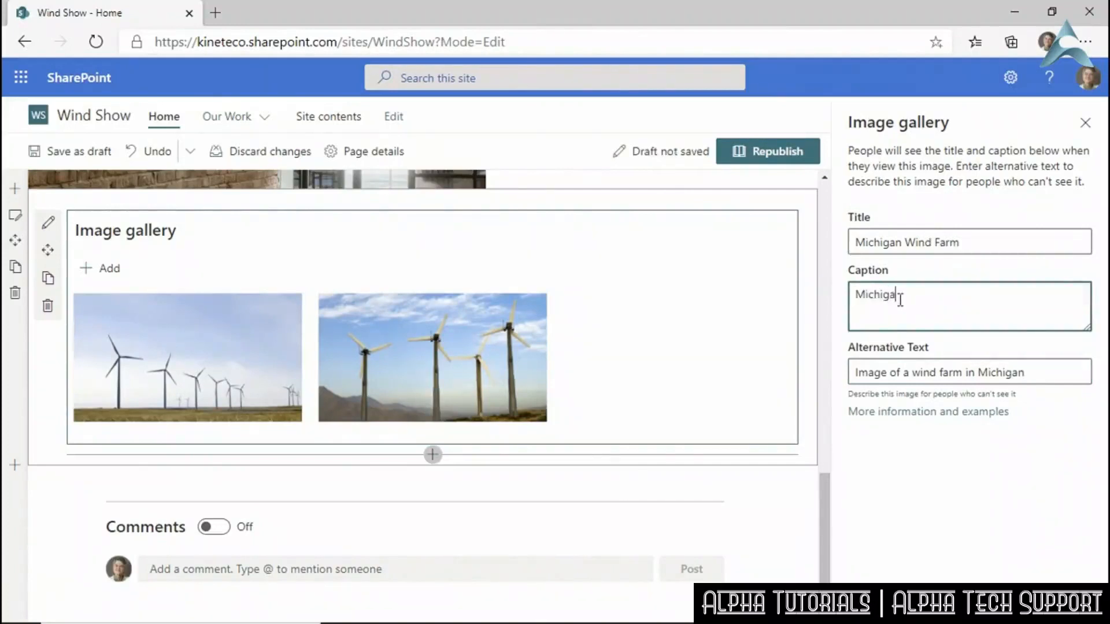
pyautogui.write(' Wind Farm')
pyautogui.click(951, 462)
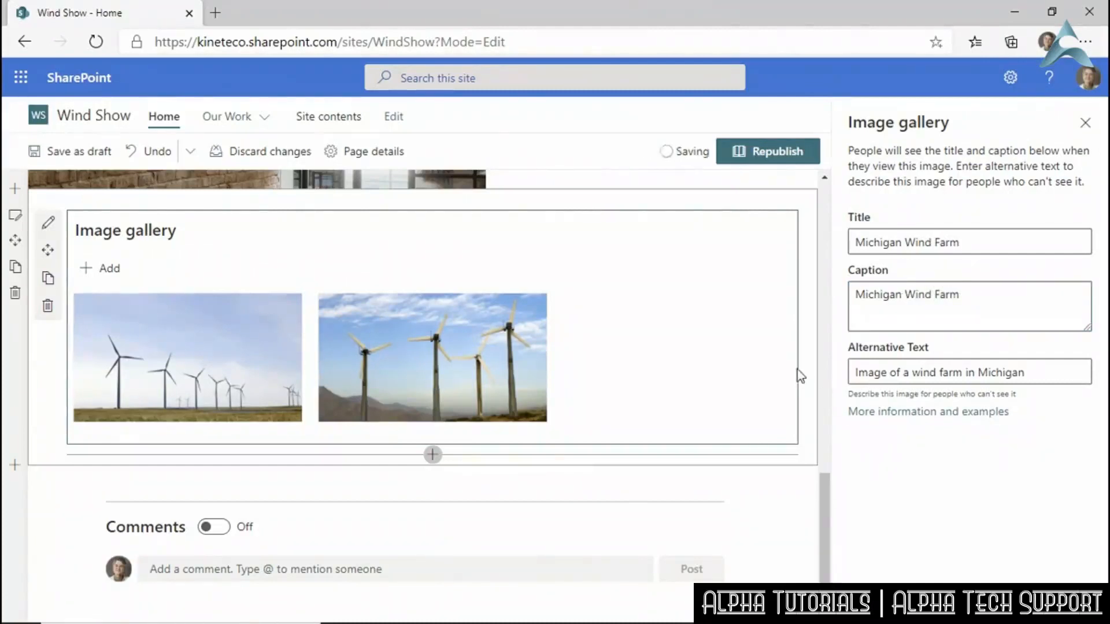
# Title the Arizona photo 'Arizona Wind Farm' and close the Image gallery pane.
pyautogui.click(523, 364)
pyautogui.doubleClick(910, 243)
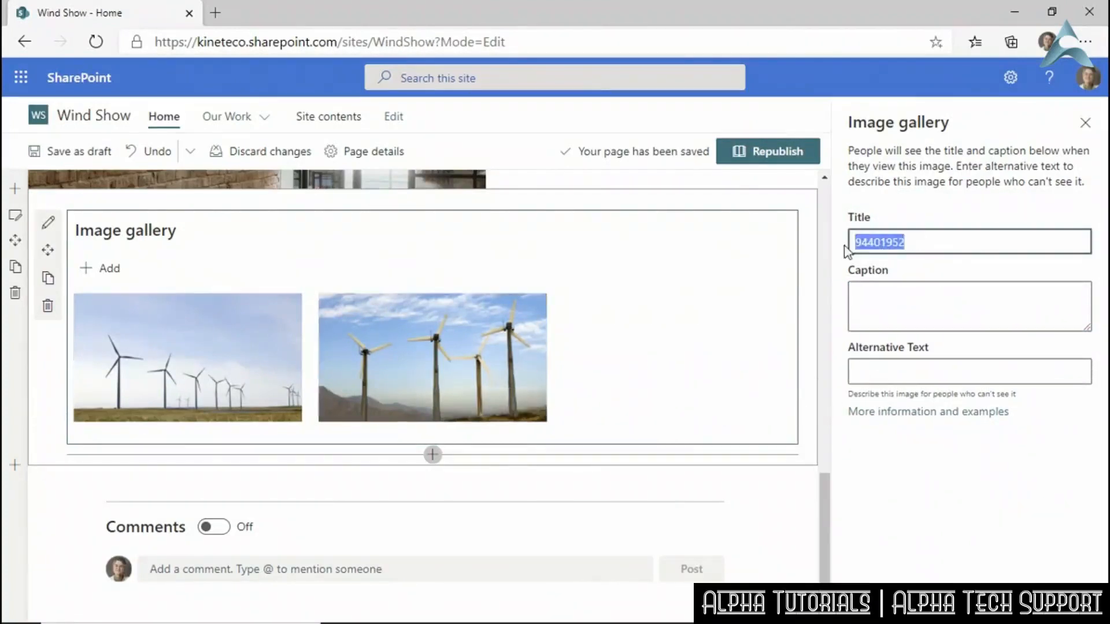
pyautogui.write('Ar')
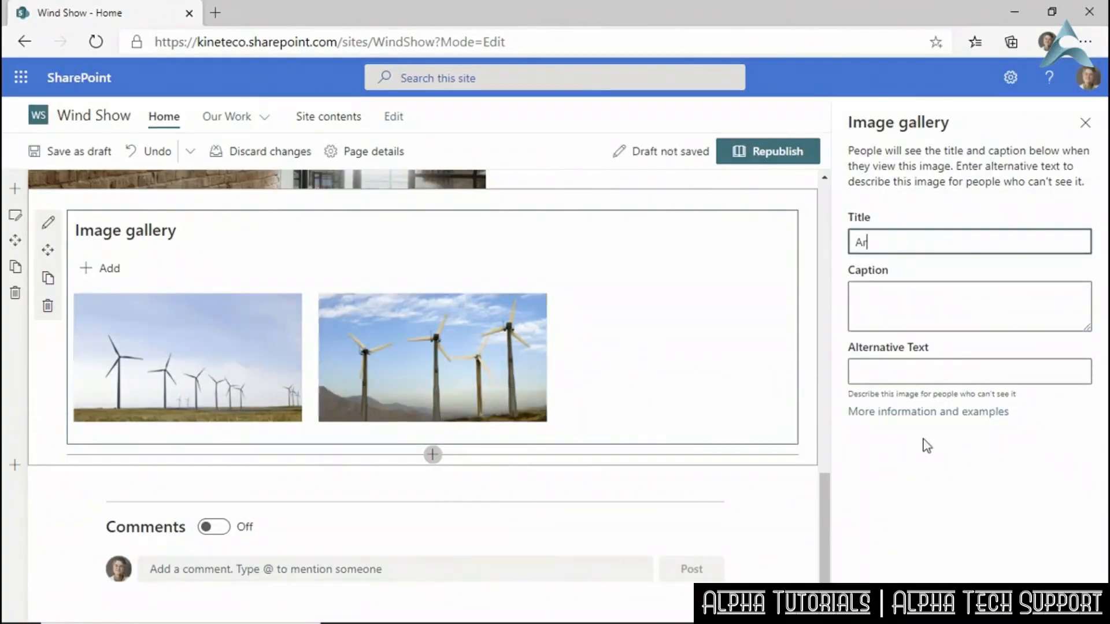
pyautogui.write('izona Wind Farm')
pyautogui.click(913, 467)
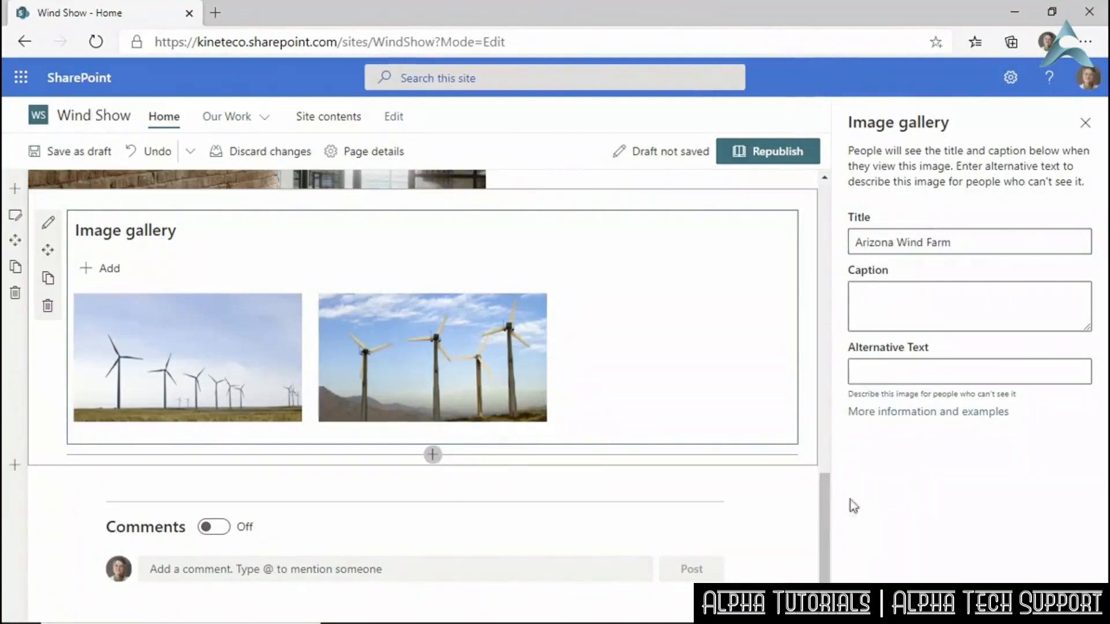
pyautogui.click(1085, 124)
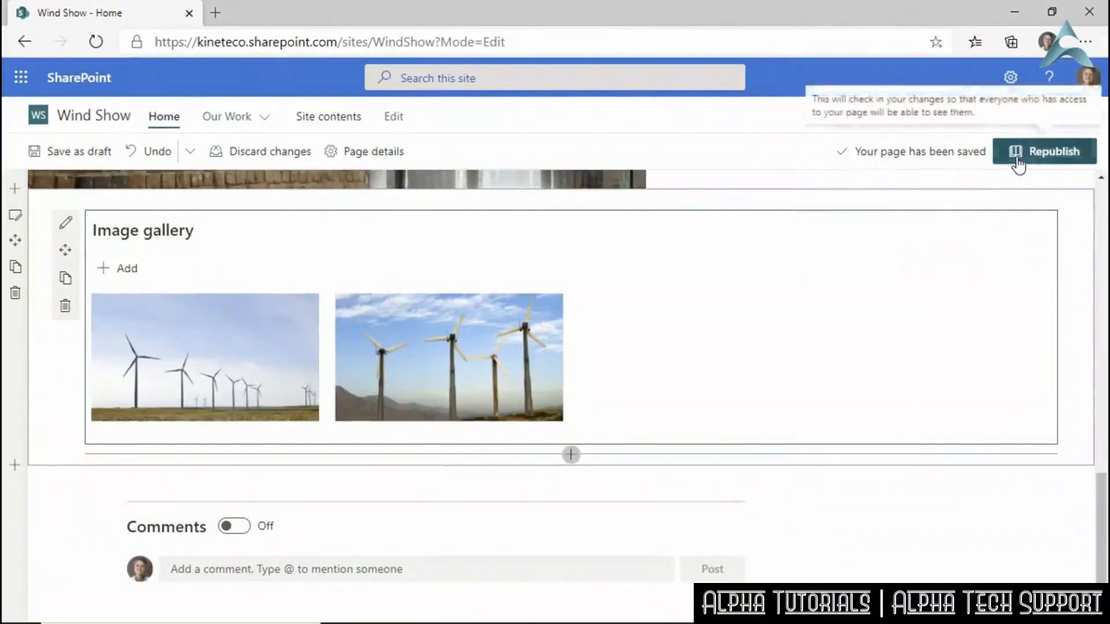
# Republish the home page with the gallery changes and reload it.
pyautogui.click(1020, 168)
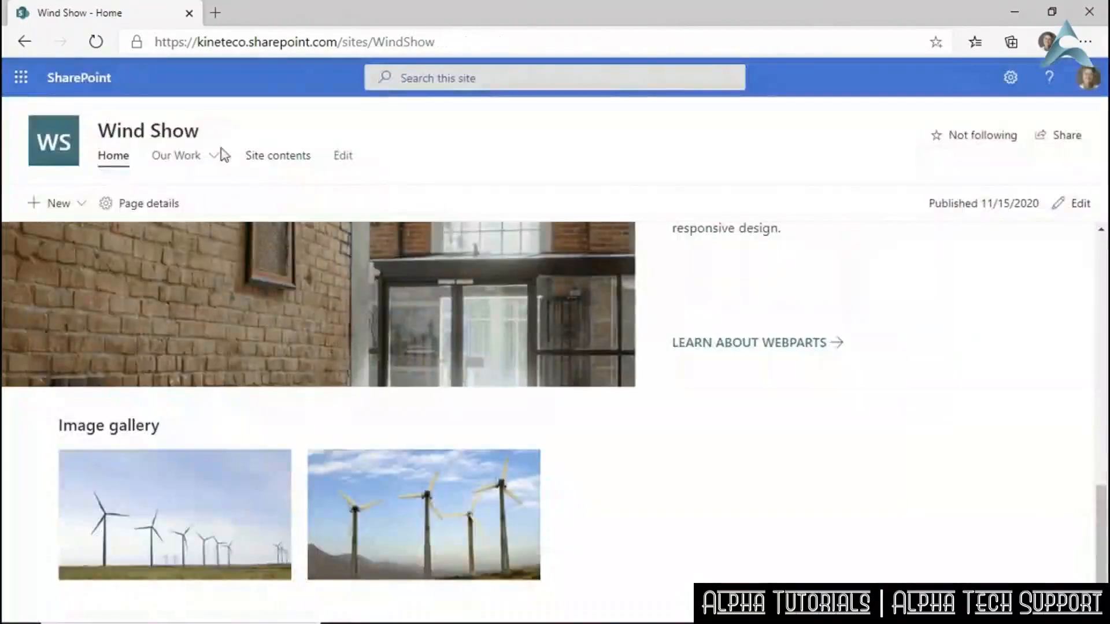
pyautogui.click(96, 42)
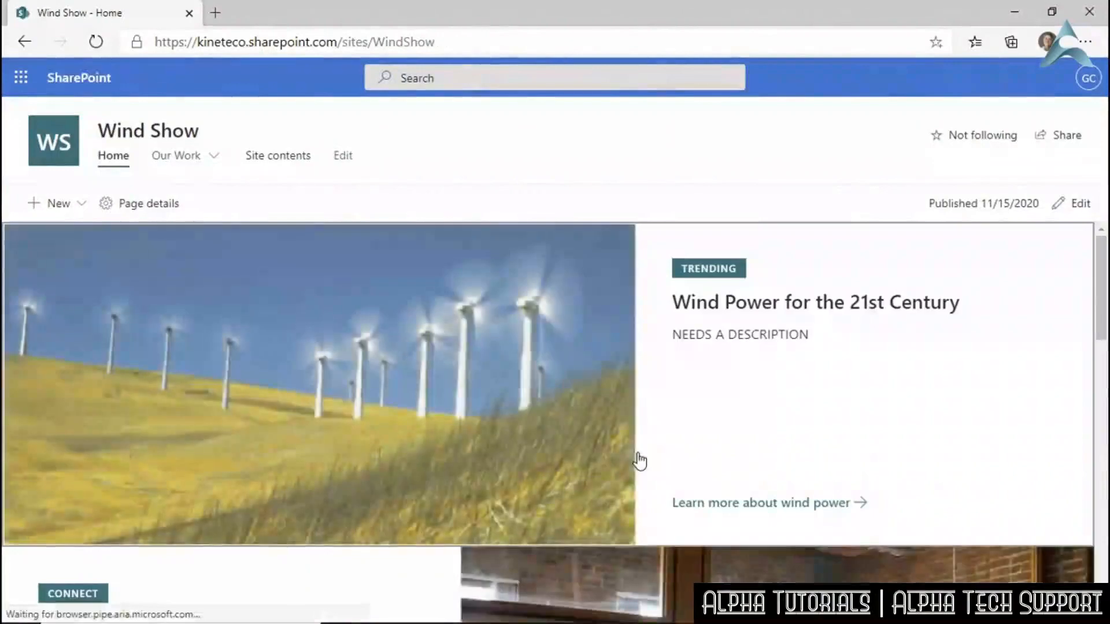
pyautogui.scroll(-10, 556, 446)
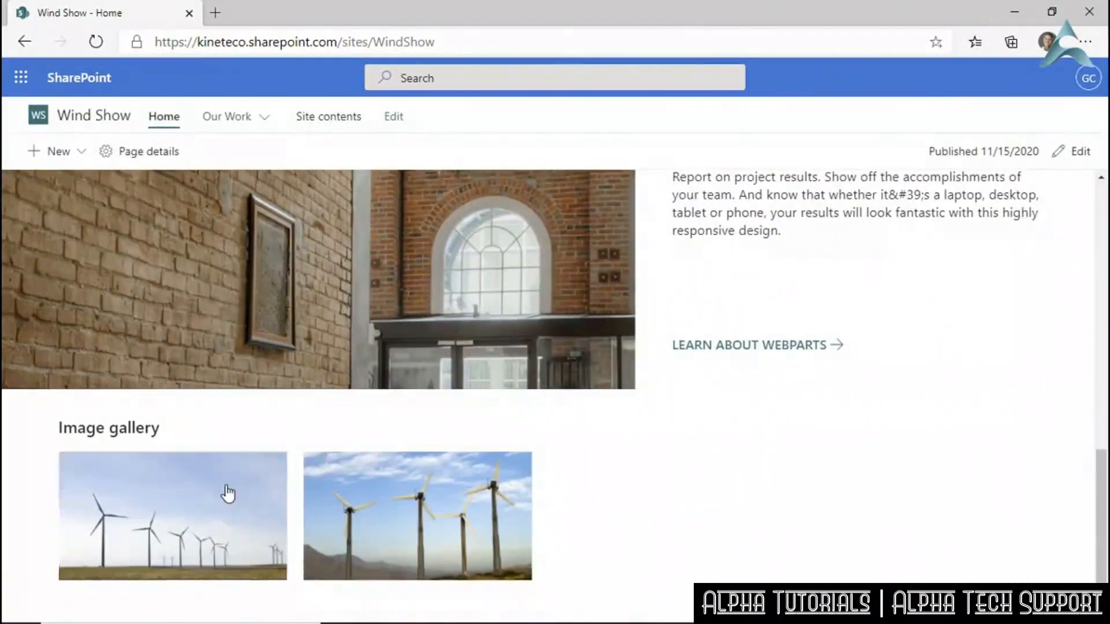
# View the Michigan and Arizona Wind Farm photos enlarged in the gallery lightbox.
pyautogui.click(229, 493)
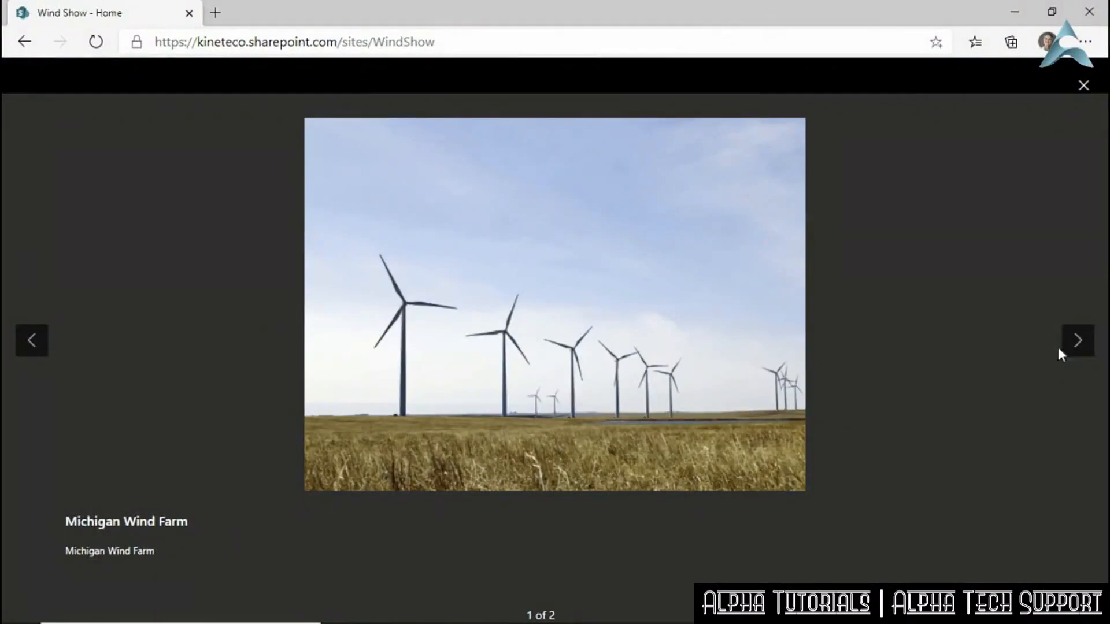
pyautogui.click(1075, 349)
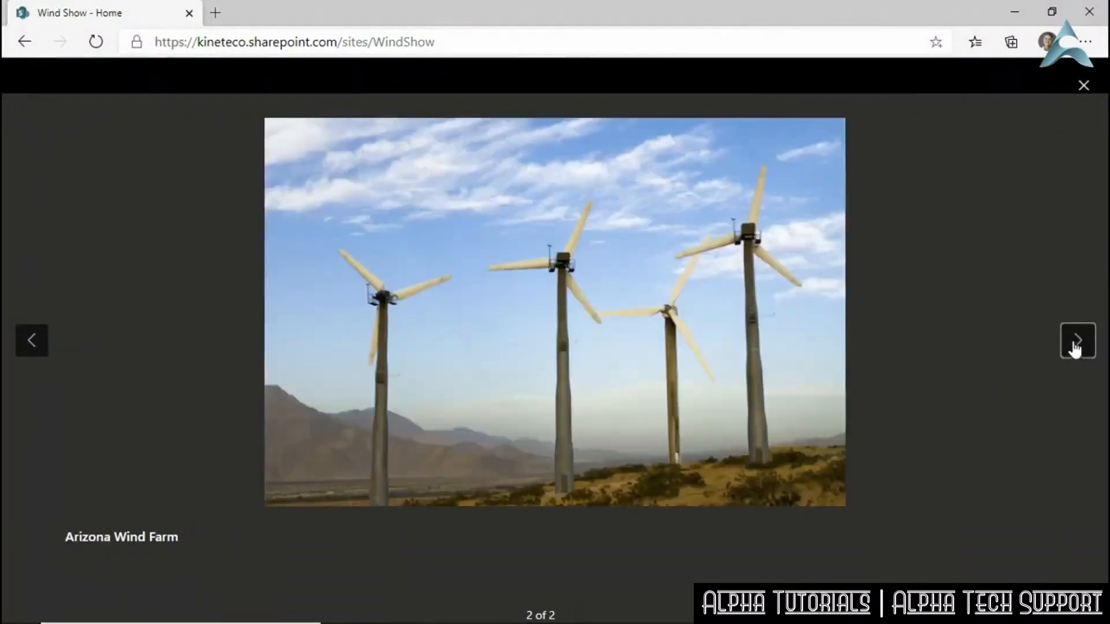
pyautogui.click(32, 341)
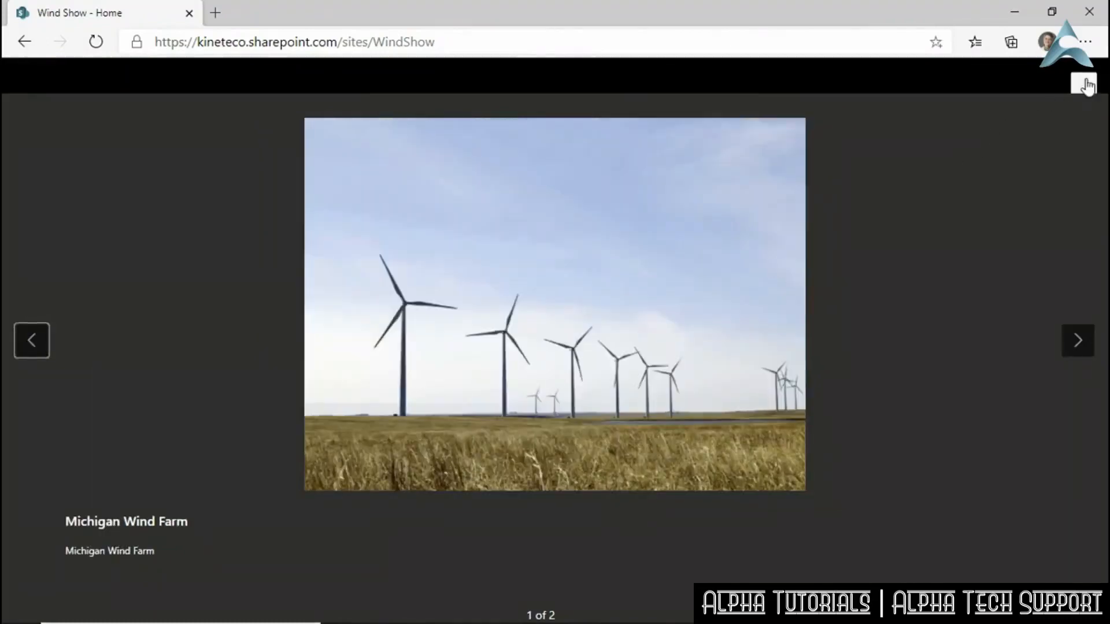
pyautogui.click(1085, 84)
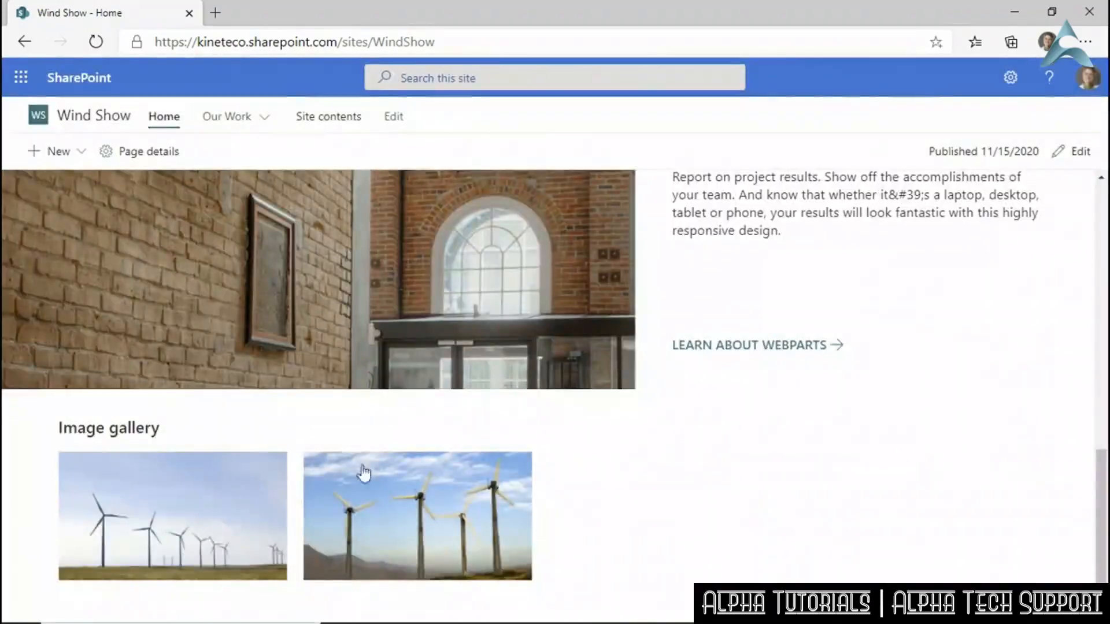
pyautogui.click(398, 535)
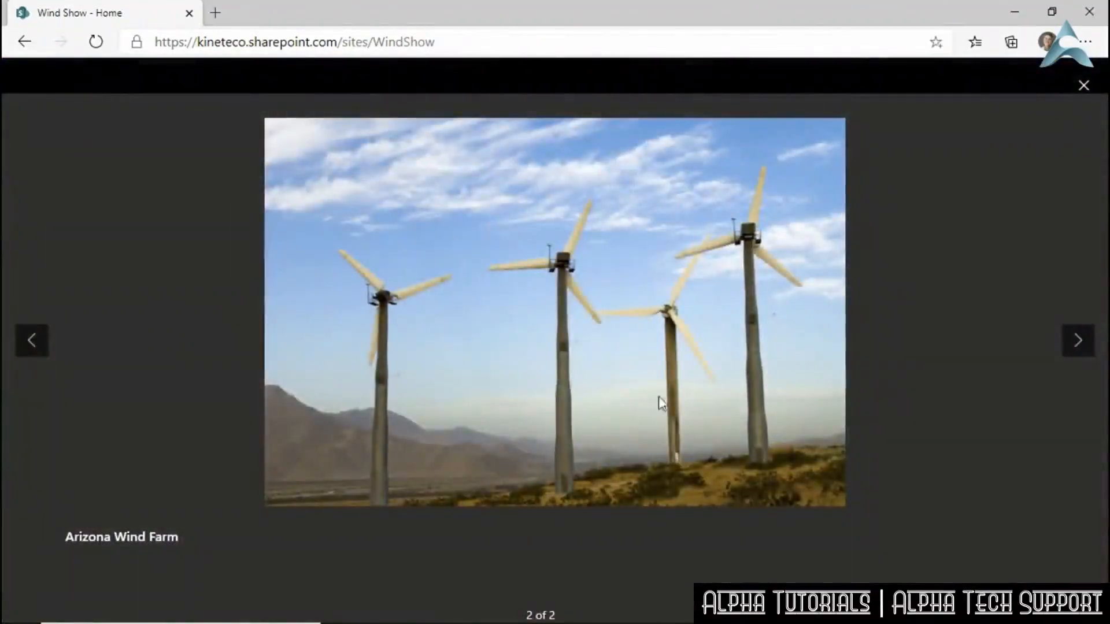
pyautogui.click(1083, 85)
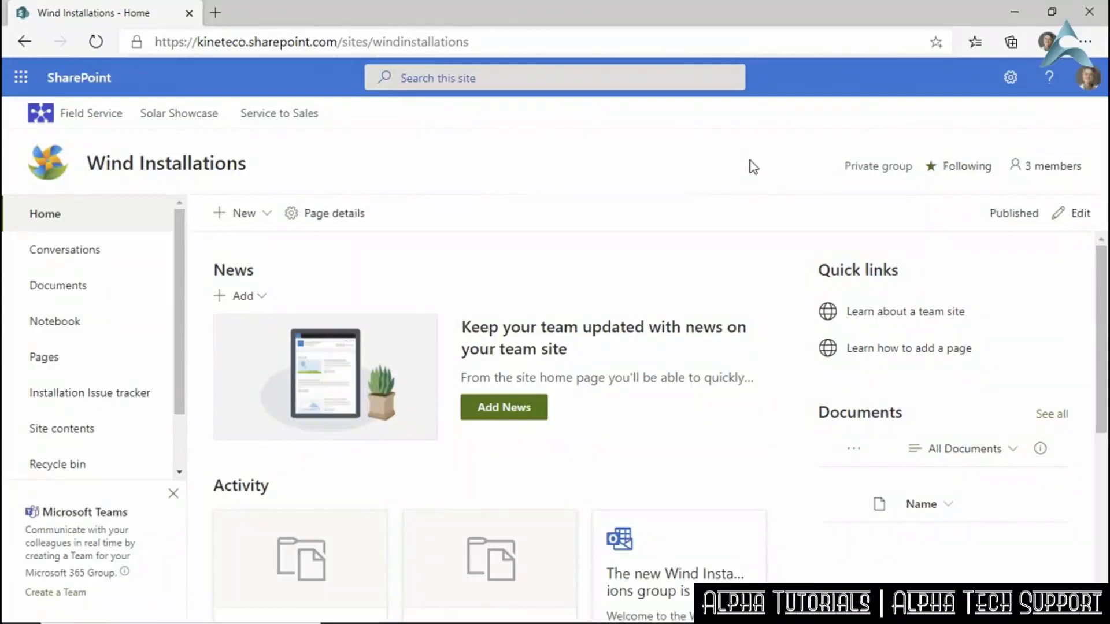
# Put the Wind Installations home page in edit mode and show the top section's One-third right layout settings.
pyautogui.click(1079, 214)
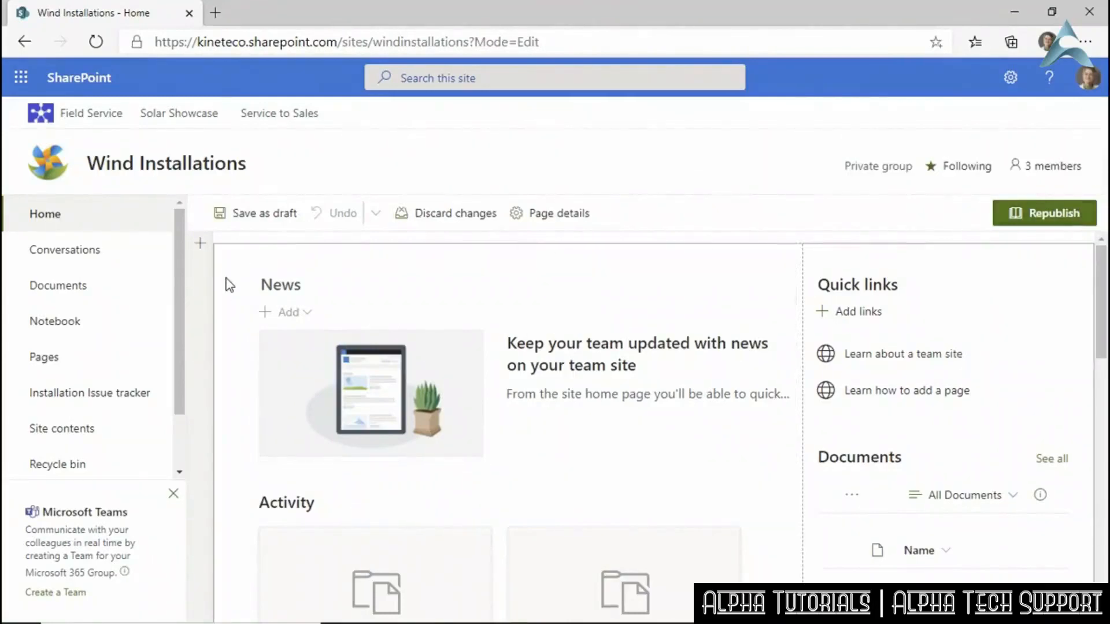
pyautogui.scroll(-10, 229, 284)
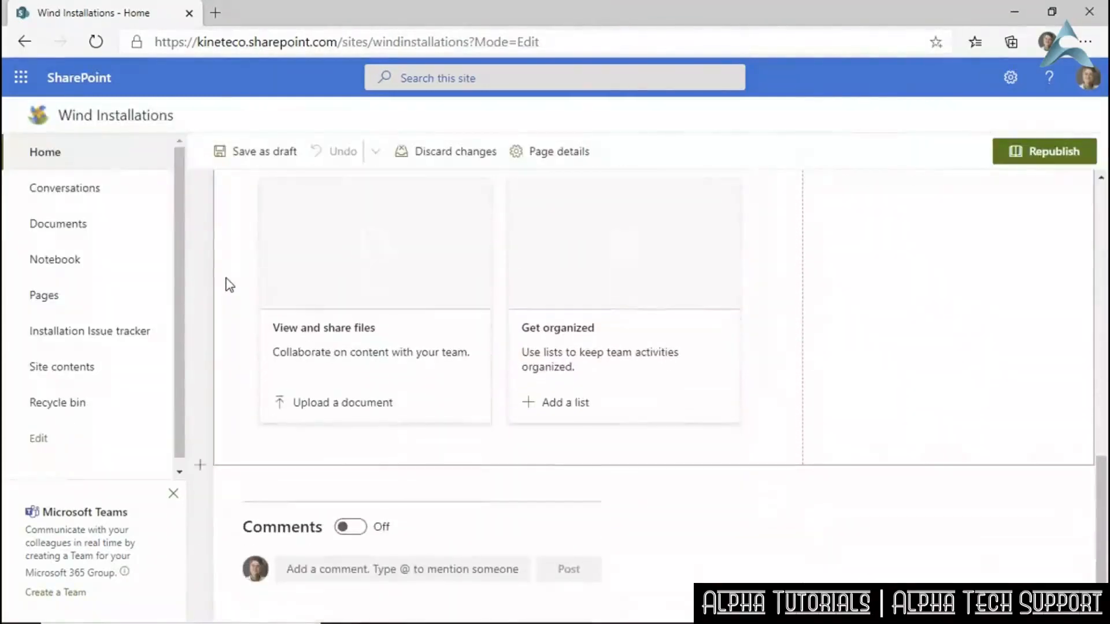
pyautogui.moveTo(279, 478)
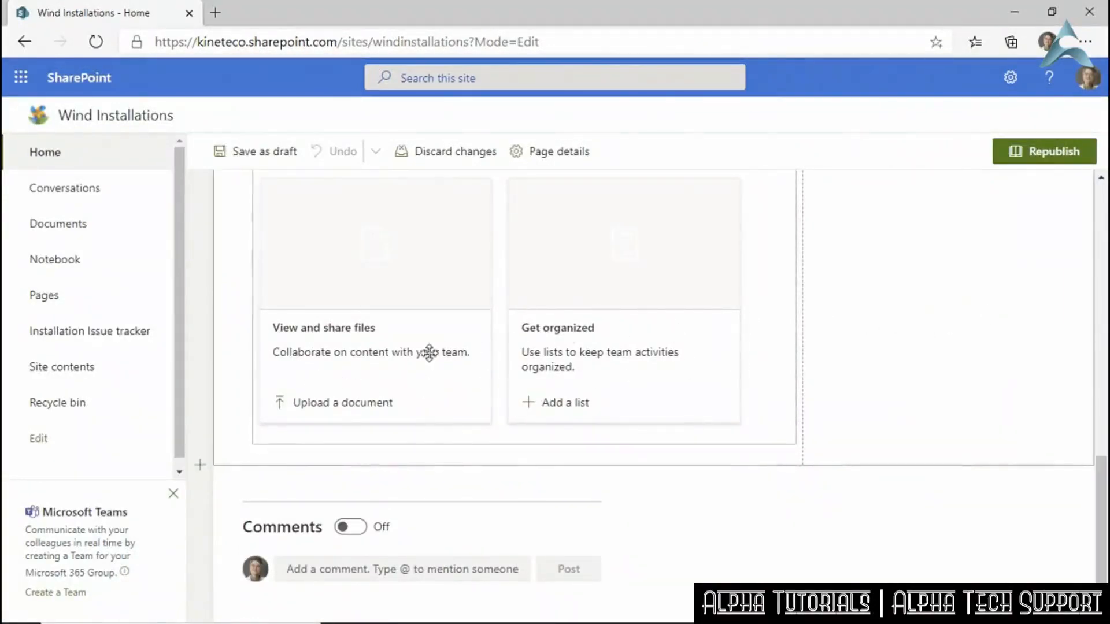
pyautogui.scroll(10, 763, 377)
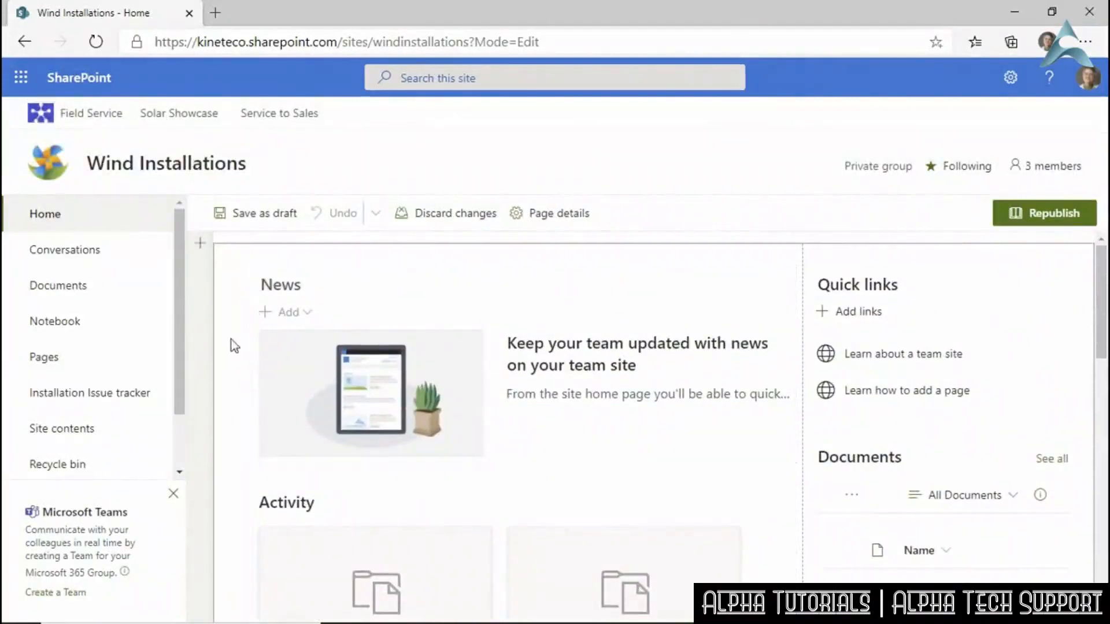
pyautogui.click(239, 267)
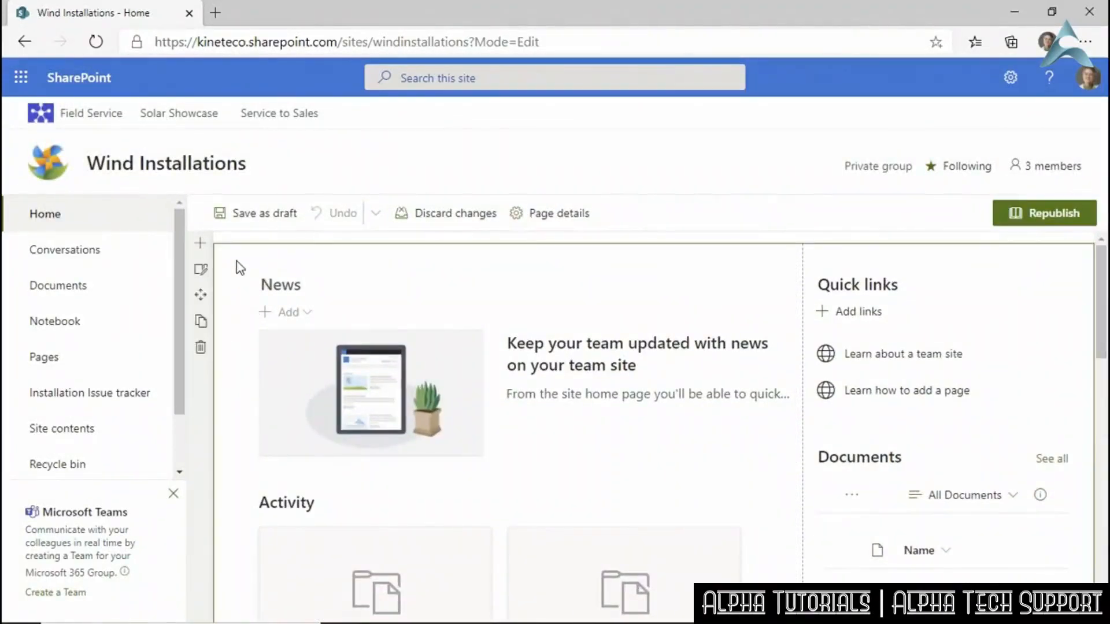
pyautogui.click(200, 270)
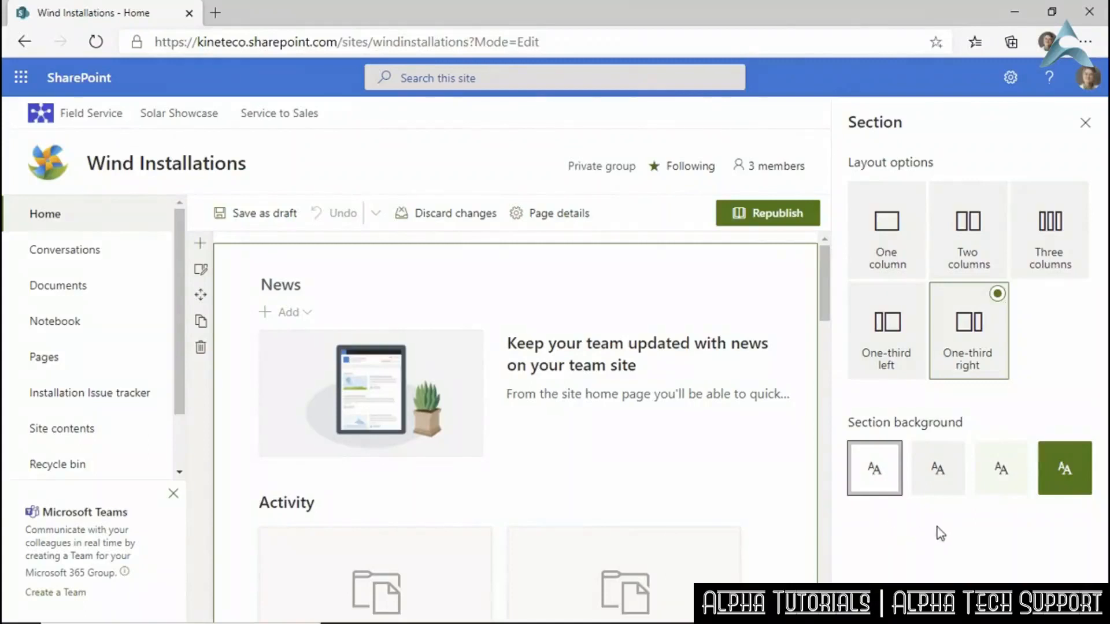
# Apply the third, pale green background swatch to the top section and close the Section pane.
pyautogui.click(996, 467)
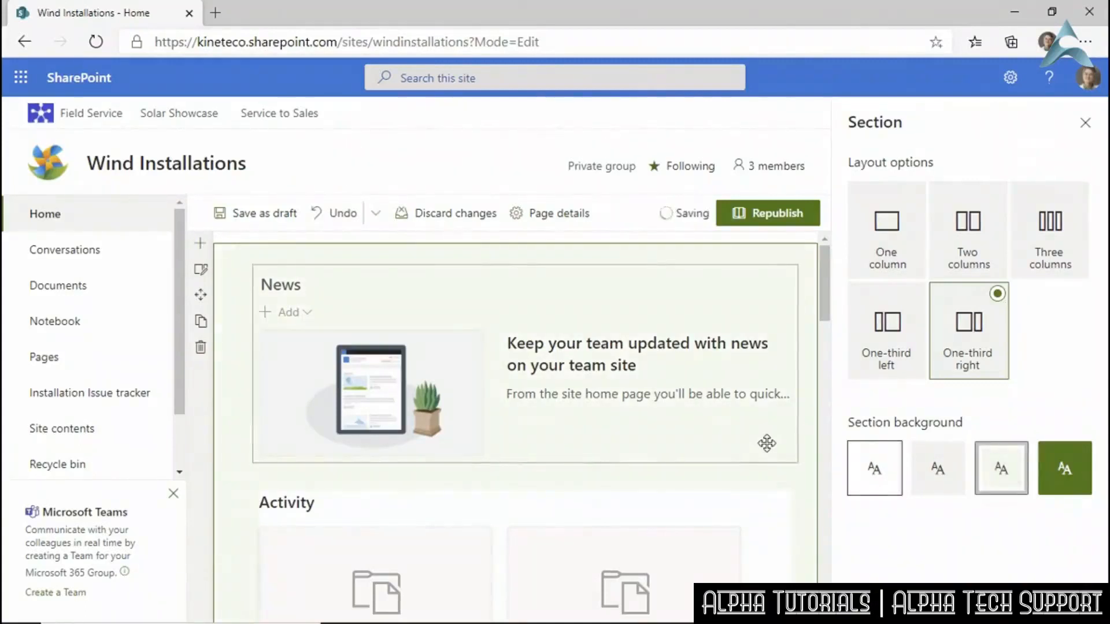
pyautogui.scroll(-5, 757, 439)
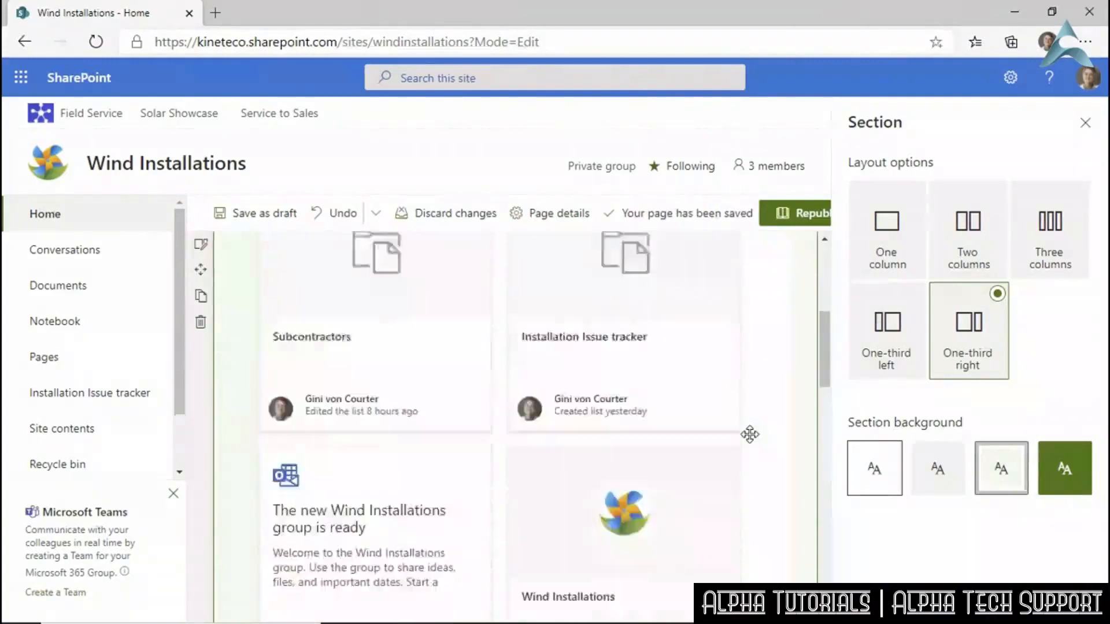
pyautogui.scroll(-2, 749, 434)
pyautogui.scroll(6, 749, 434)
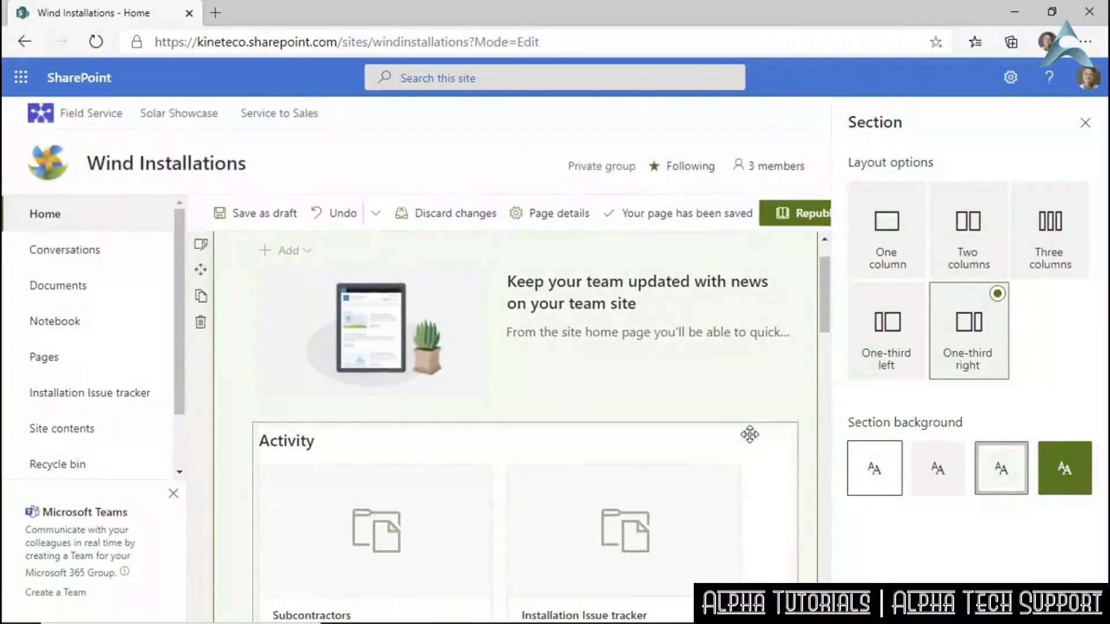
pyautogui.click(1085, 122)
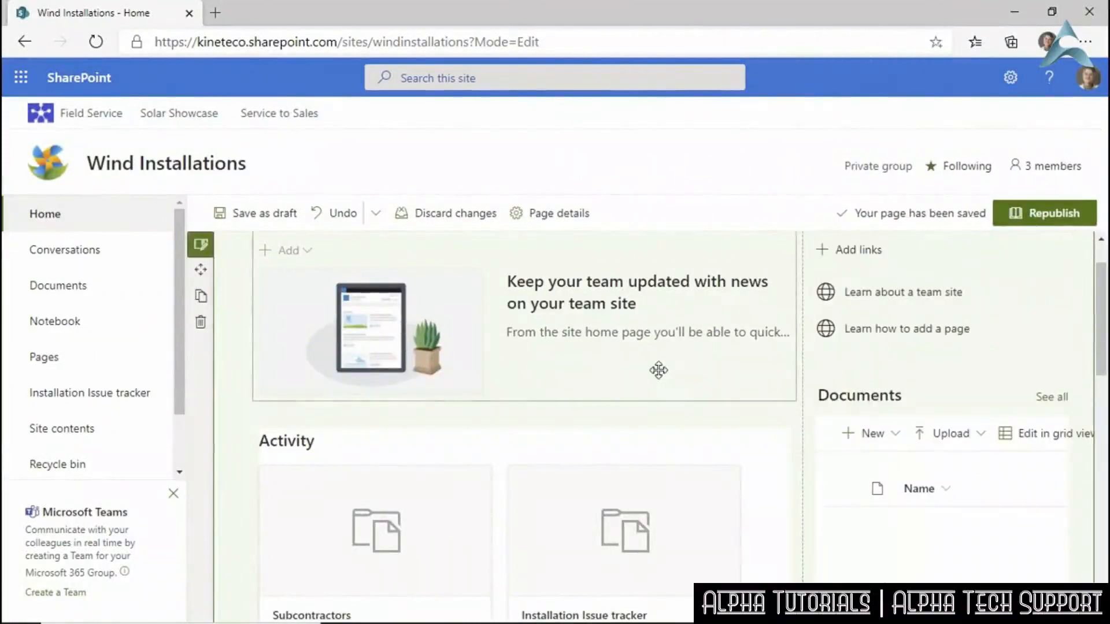
pyautogui.scroll(1, 659, 369)
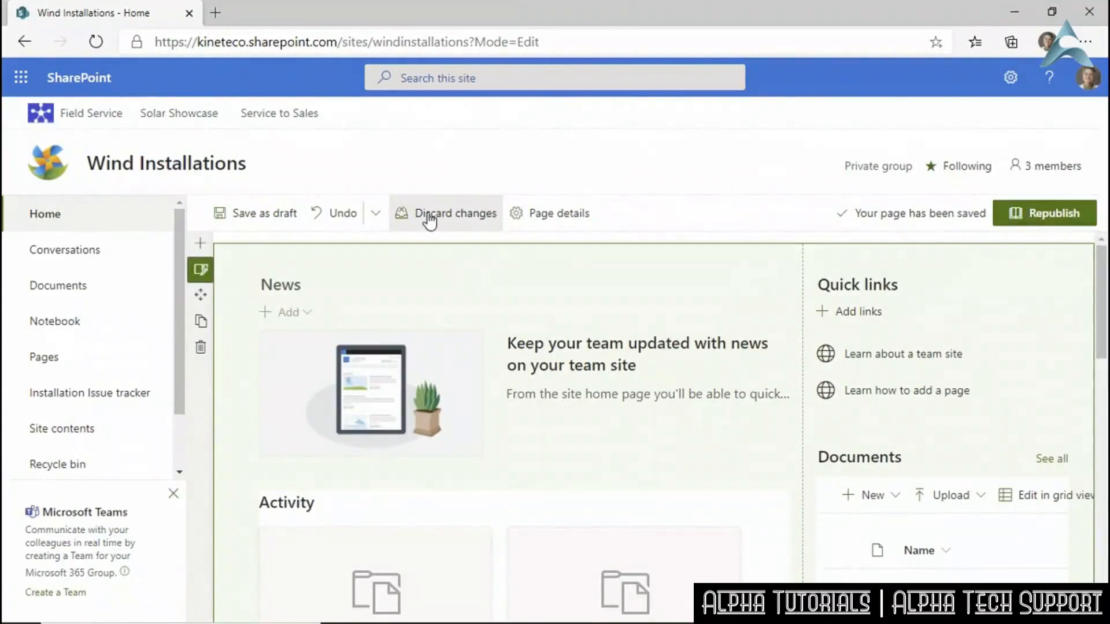
# Republish the home page, review the pale green top section, and return to edit mode.
pyautogui.click(1040, 220)
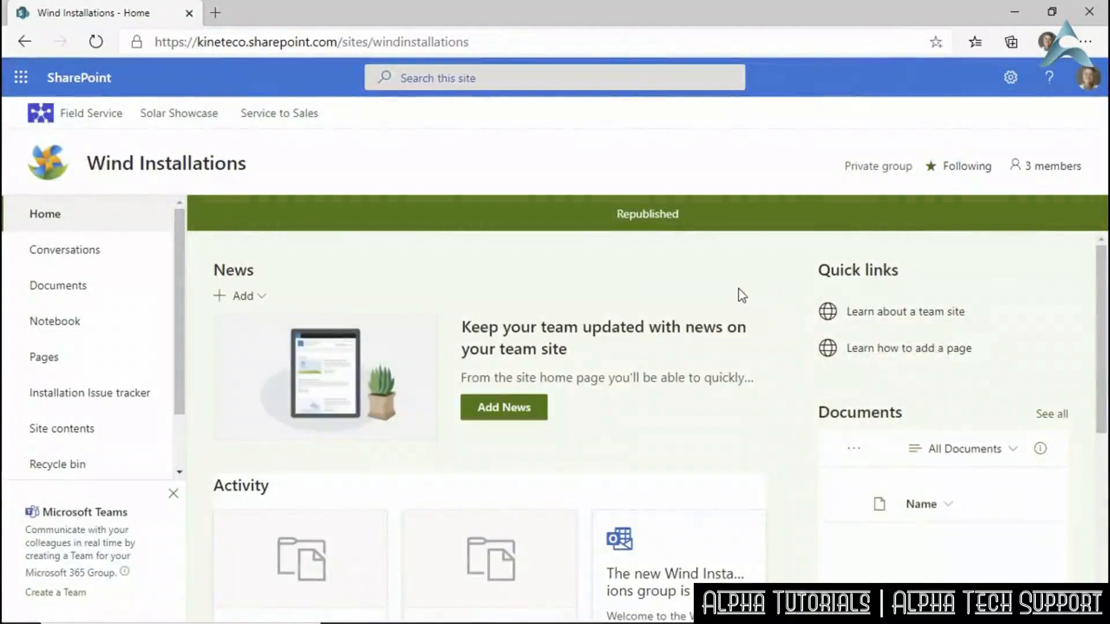
pyautogui.scroll(-5, 737, 294)
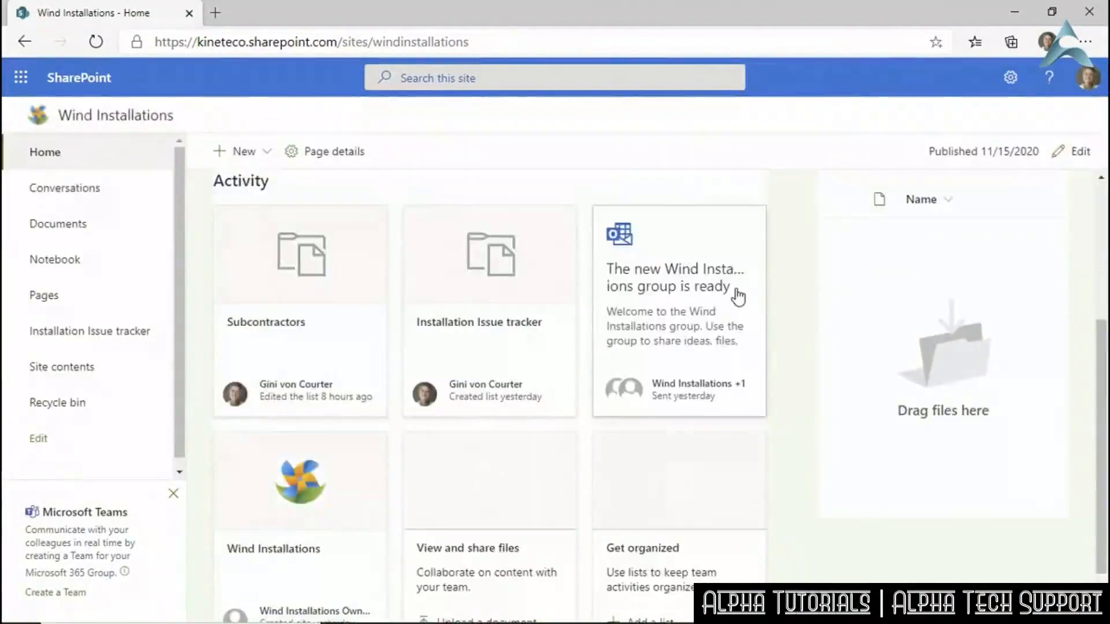
pyautogui.scroll(2, 739, 297)
pyautogui.scroll(3, 738, 297)
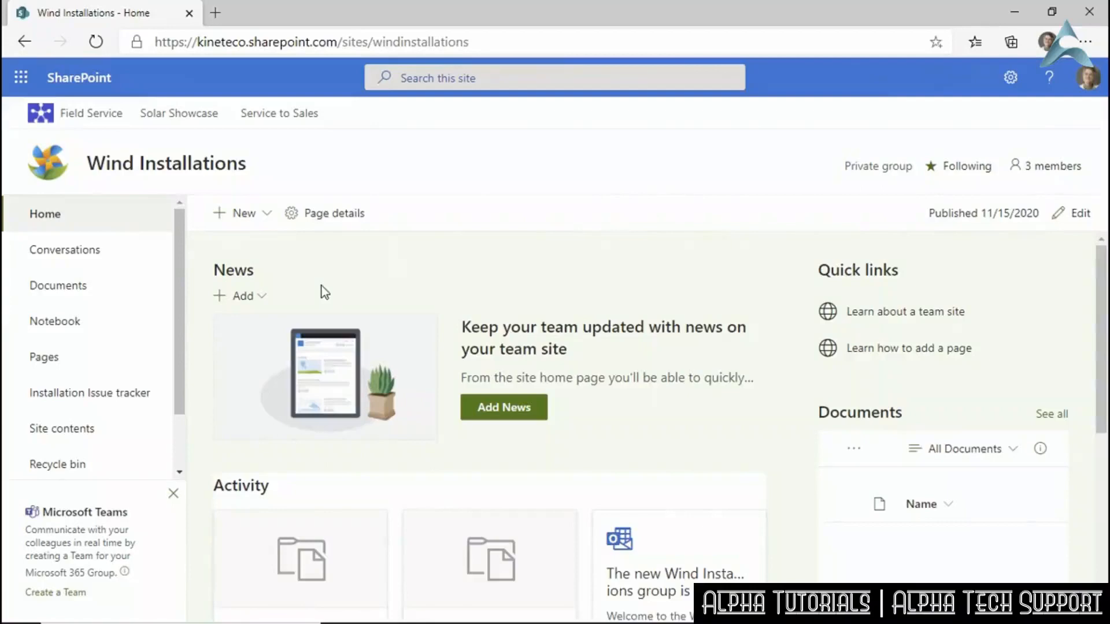
pyautogui.scroll(-3, 337, 477)
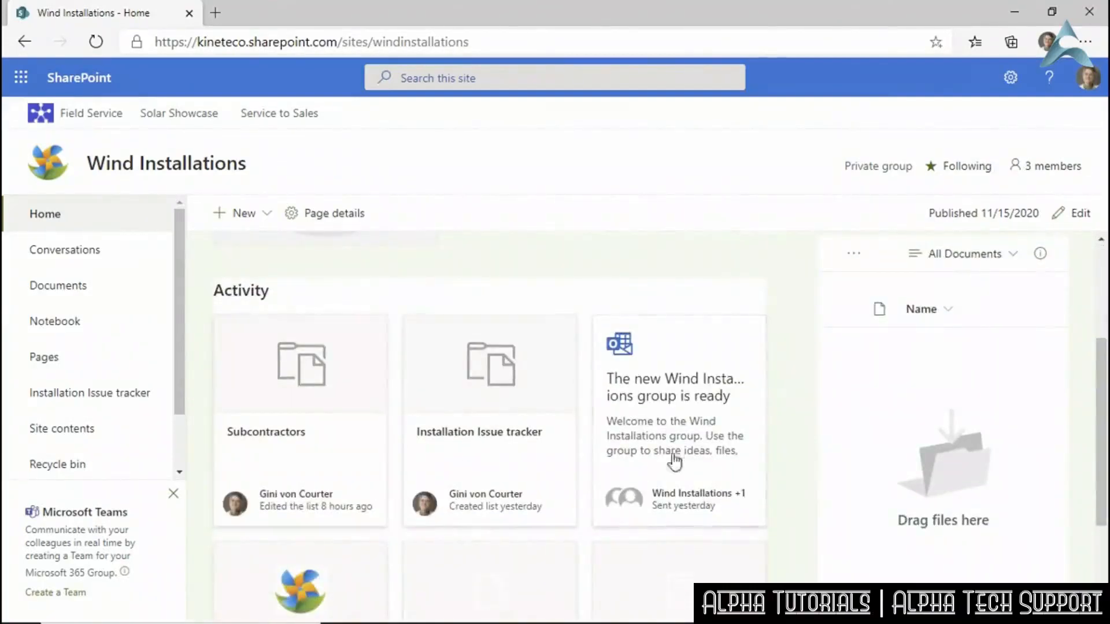
pyautogui.scroll(3, 674, 389)
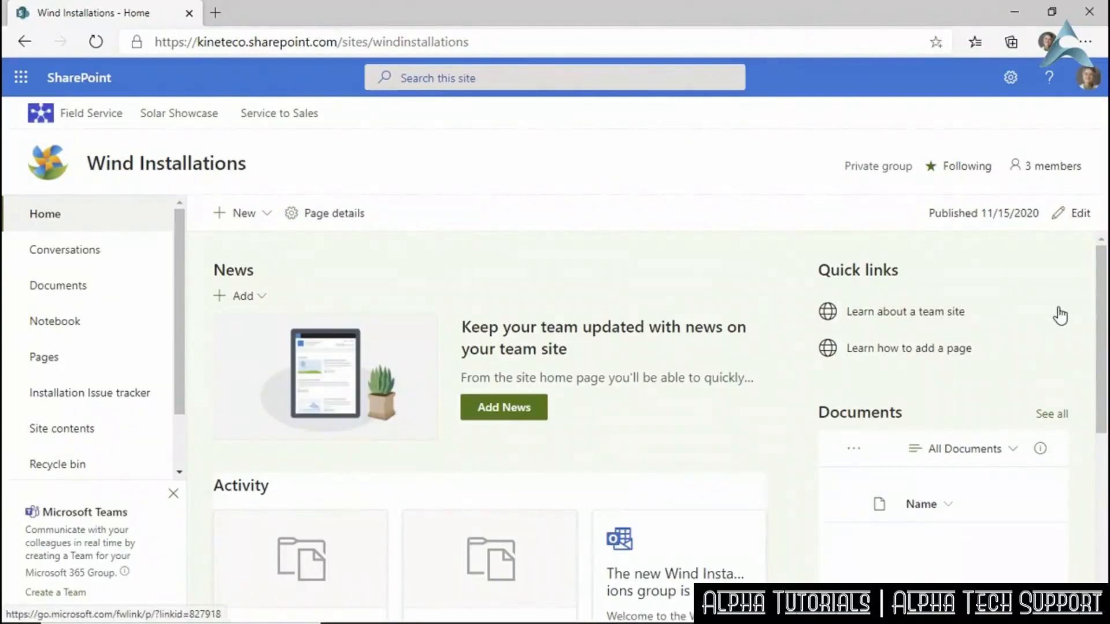
pyautogui.click(1076, 214)
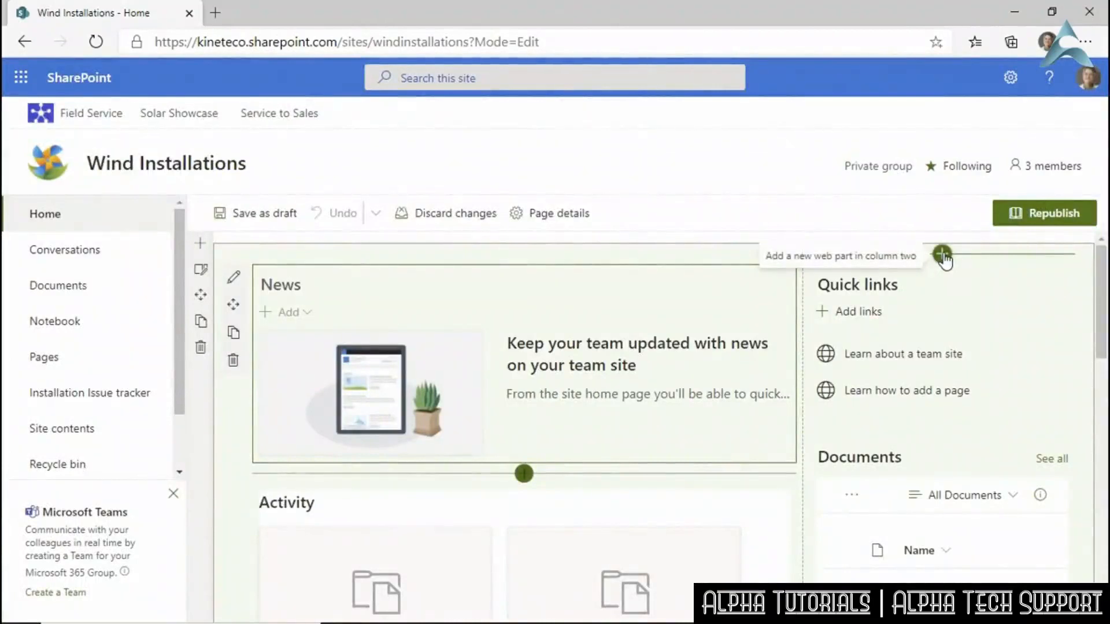
# Insert a Weather web part above Quick links in the second column.
pyautogui.click(942, 255)
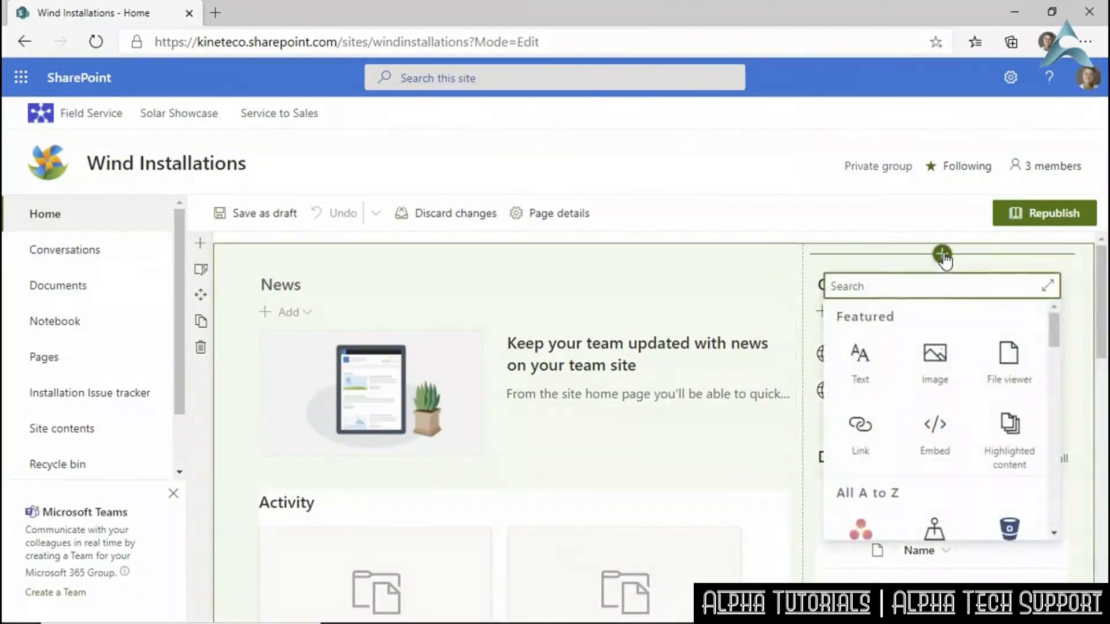
pyautogui.moveTo(1053, 329); pyautogui.dragTo(1015, 321)
pyautogui.click(885, 286)
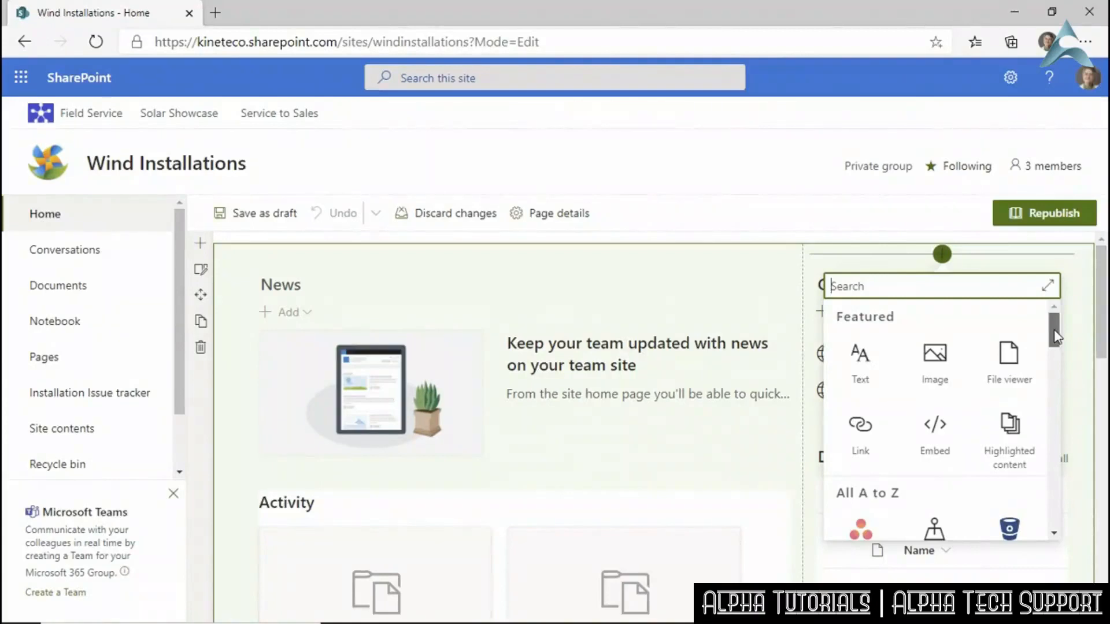
pyautogui.moveTo(1053, 329); pyautogui.dragTo(1050, 345)
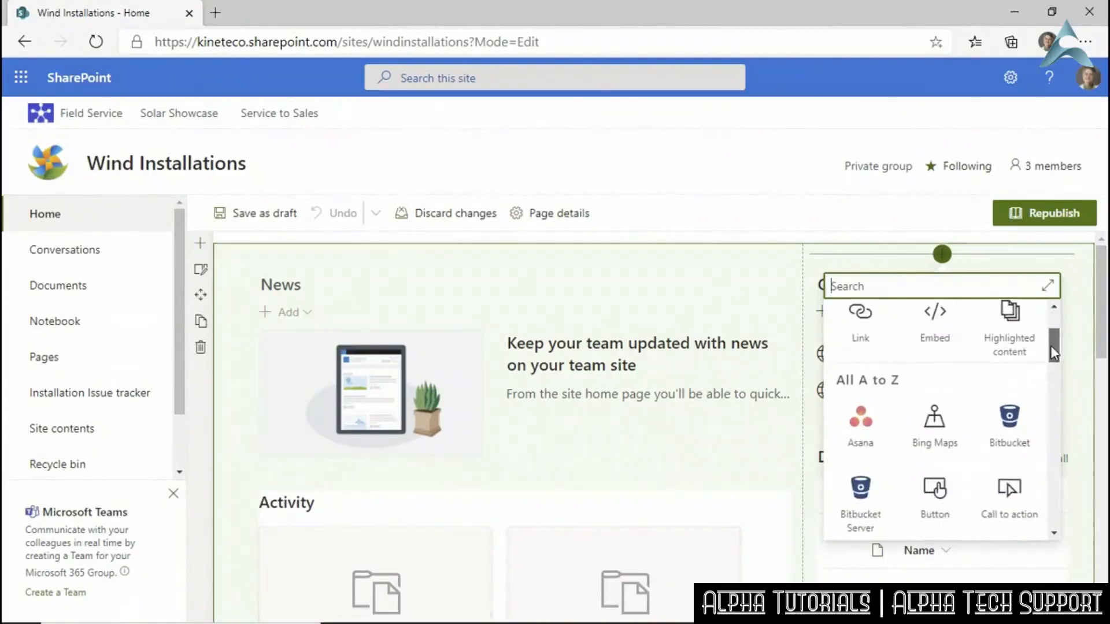
pyautogui.moveTo(1050, 346); pyautogui.dragTo(1049, 360)
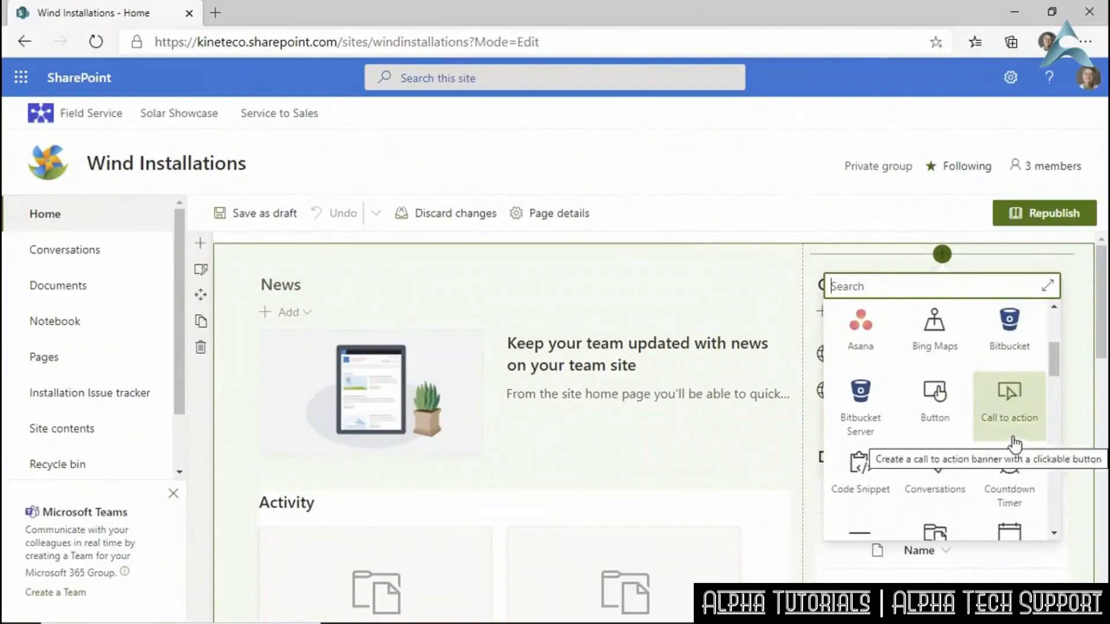
pyautogui.scroll(-2, 1015, 445)
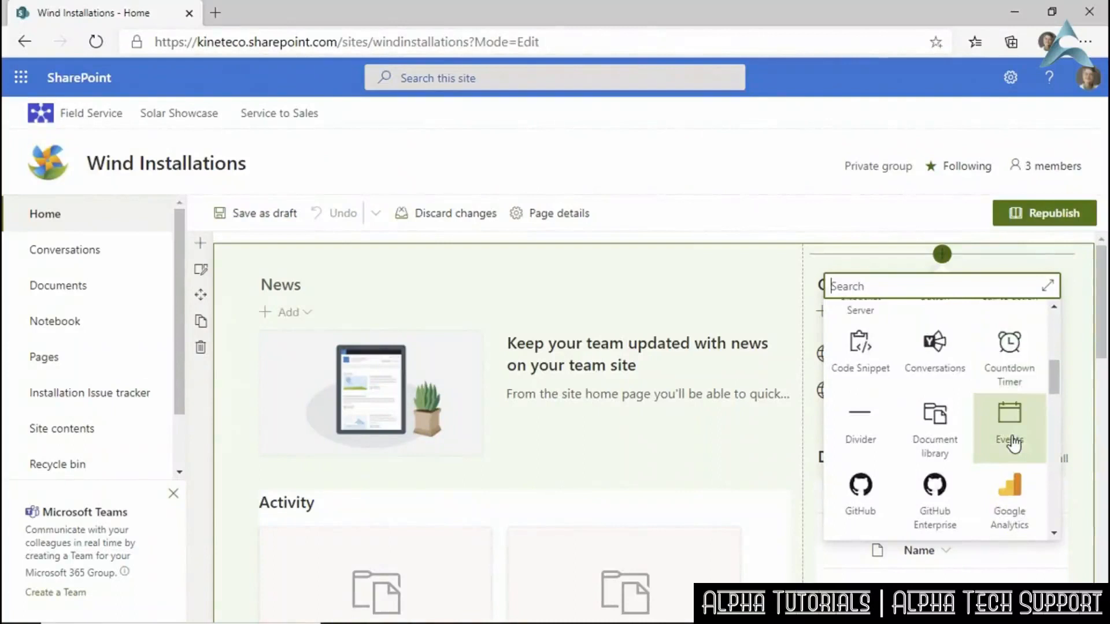
pyautogui.scroll(-3, 1014, 444)
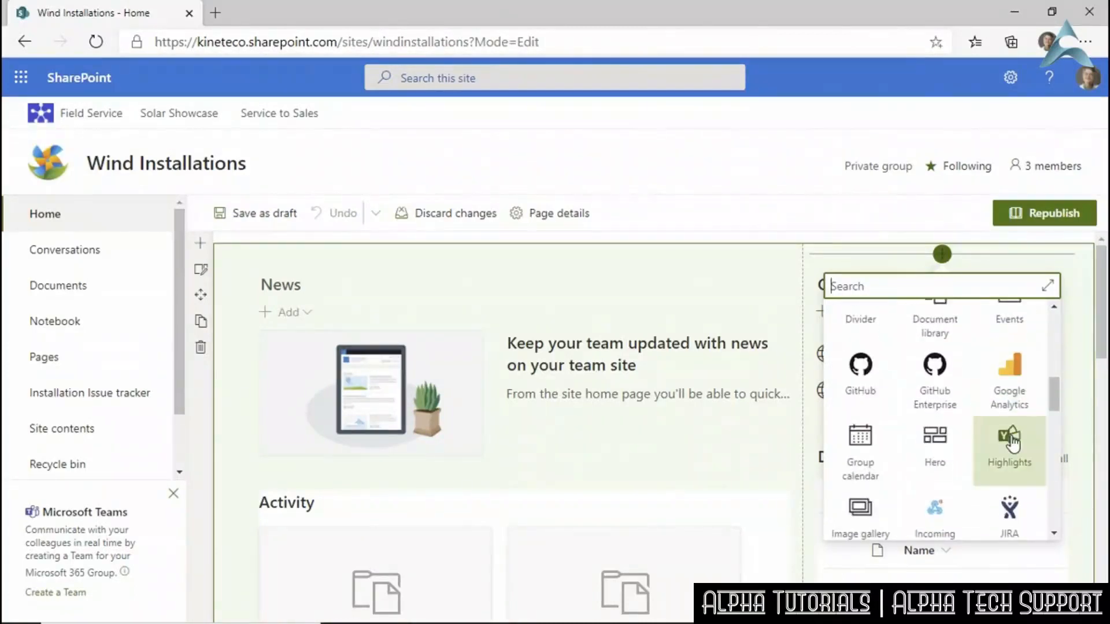
pyautogui.scroll(-1, 1014, 444)
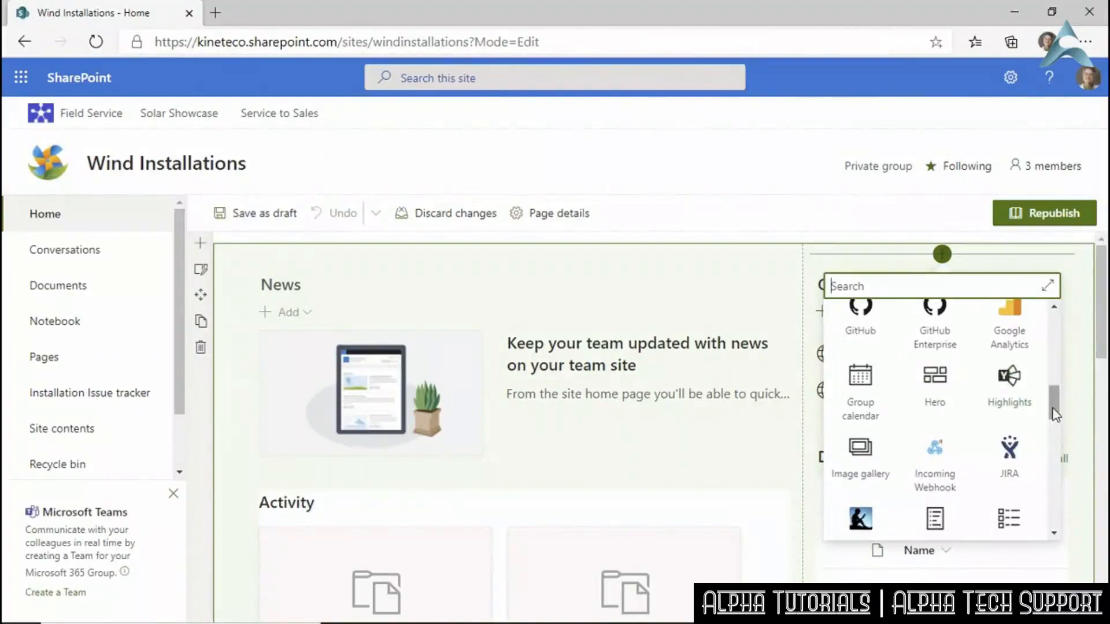
pyautogui.moveTo(1053, 404); pyautogui.dragTo(1060, 518)
pyautogui.click(1007, 437)
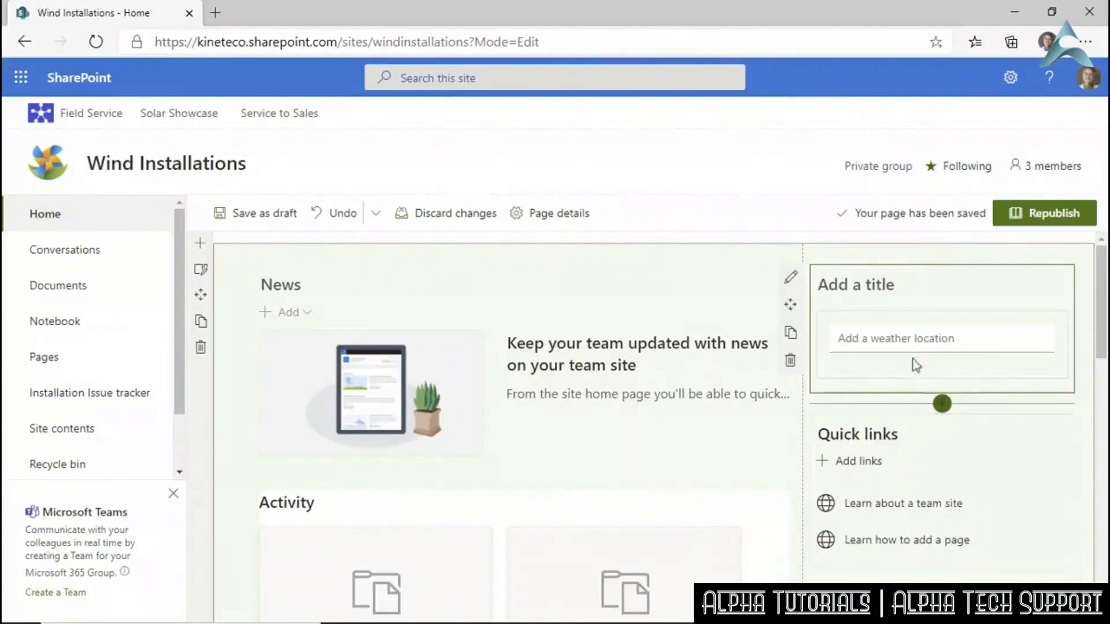
# Title the web part 'Our weather' and add Detroit, Michigan and Los Angeles, California locations.
pyautogui.click(865, 286)
pyautogui.write('Our ')
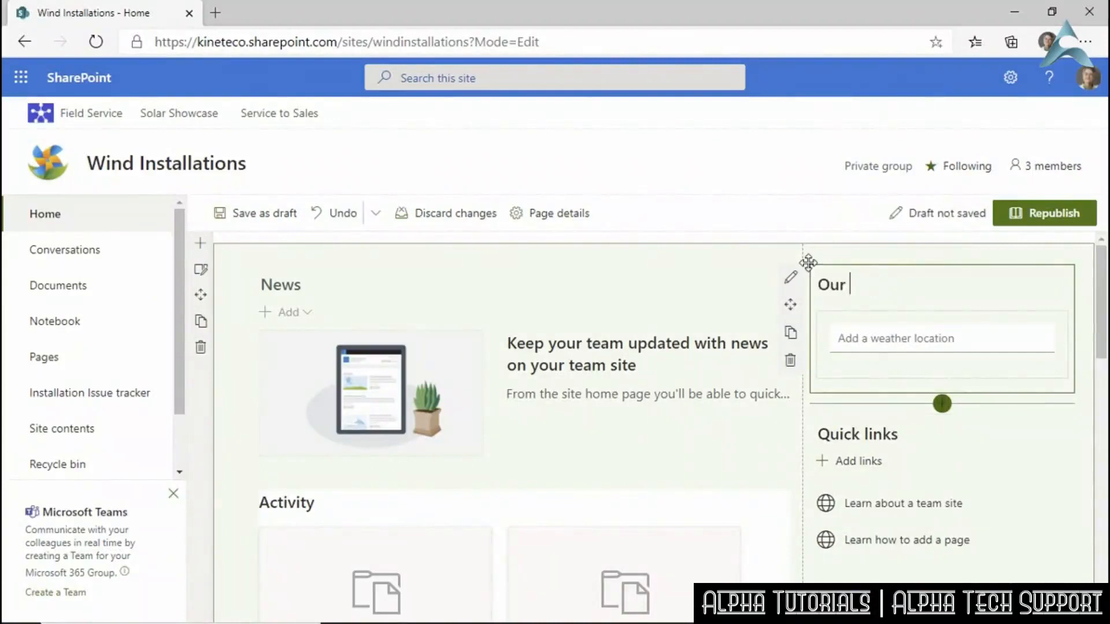
pyautogui.write('weather')
pyautogui.click(869, 339)
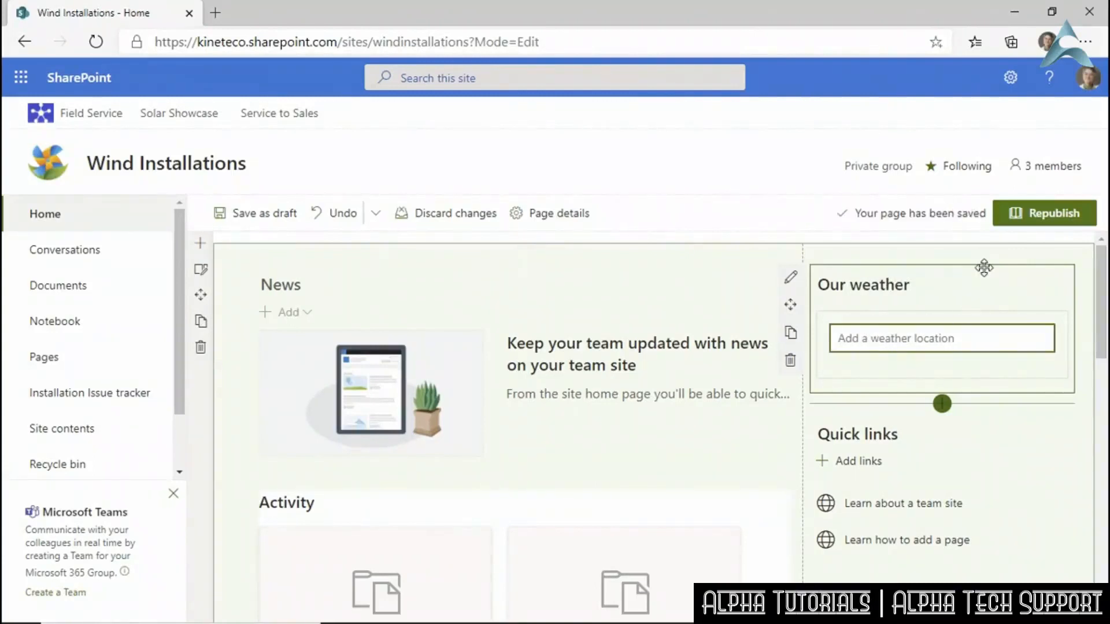
pyautogui.write('Detoir')
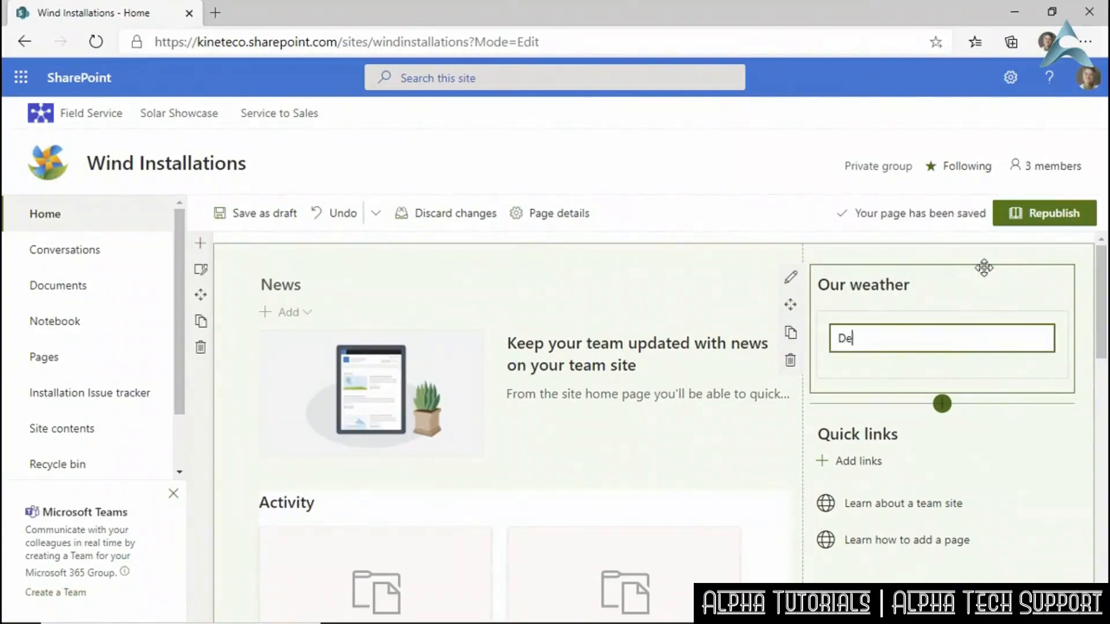
pyautogui.press('BackSpace')
pyautogui.press('BackSpace')
pyautogui.press('BackSpace')
pyautogui.write('roit,')
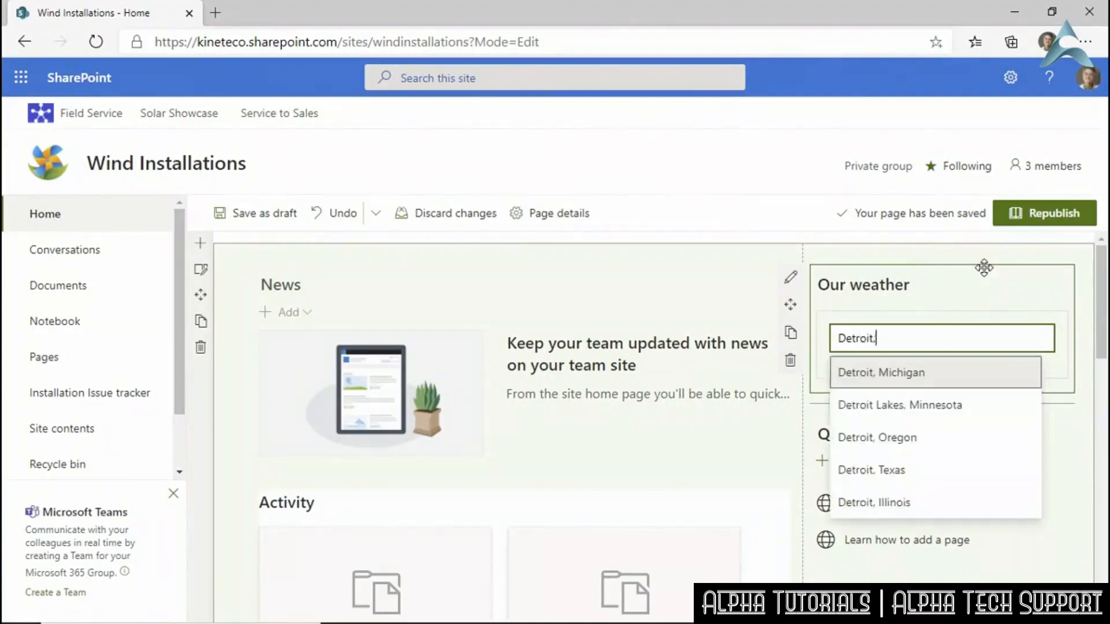
pyautogui.click(919, 380)
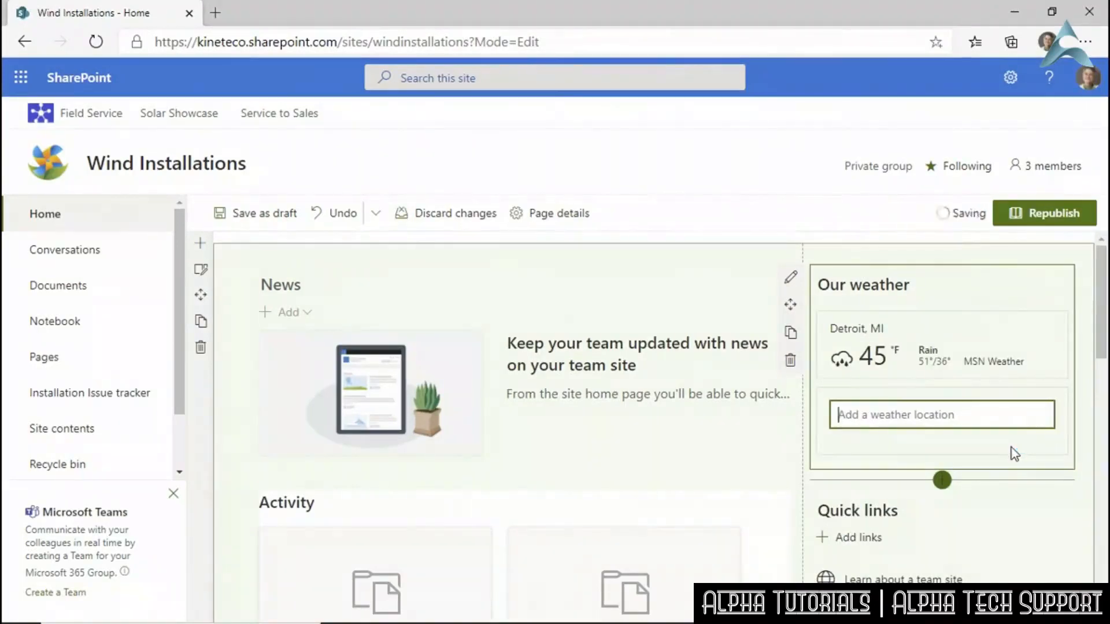
pyautogui.write('Los ANg')
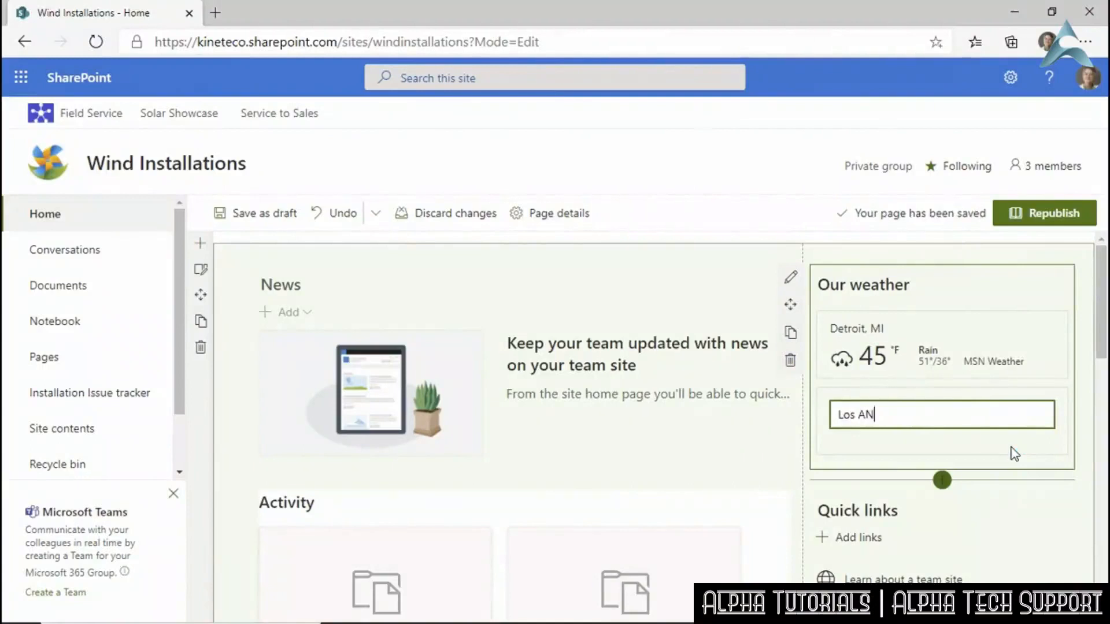
pyautogui.press('BackSpace')
pyautogui.press('BackSpace')
pyautogui.write('n')
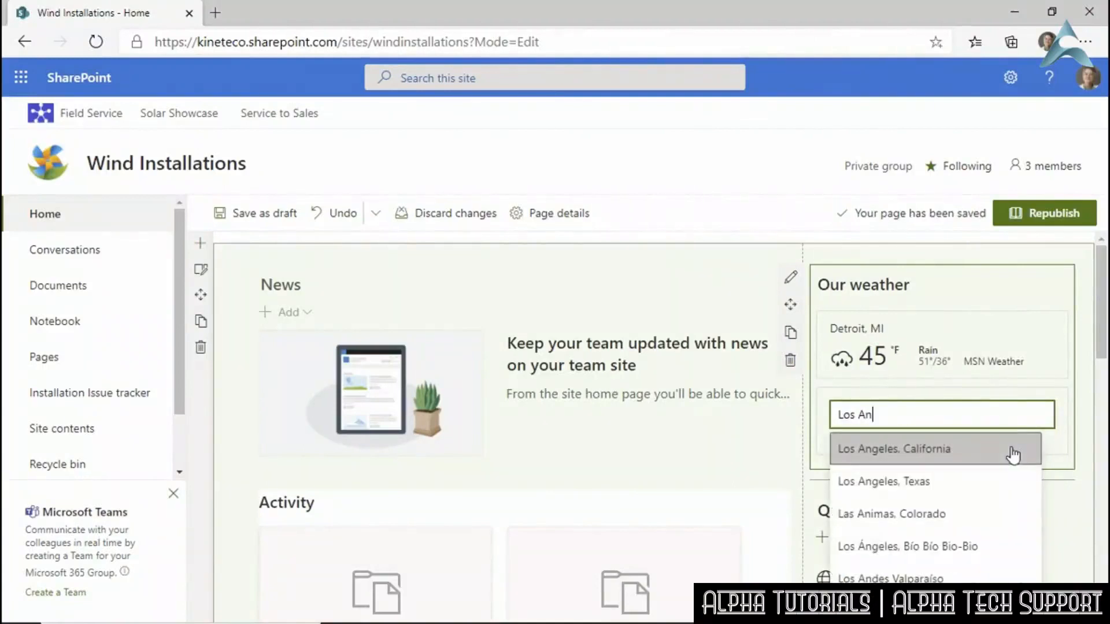
pyautogui.click(1009, 455)
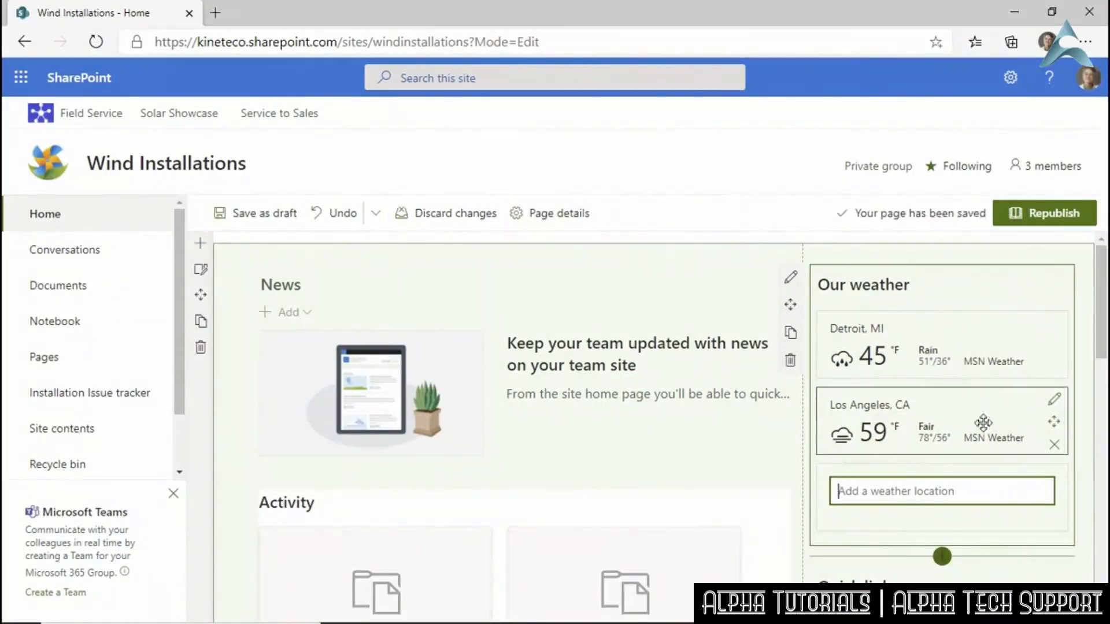
# Delete the Documents web part from the Wind Installations home page.
pyautogui.scroll(-3, 976, 439)
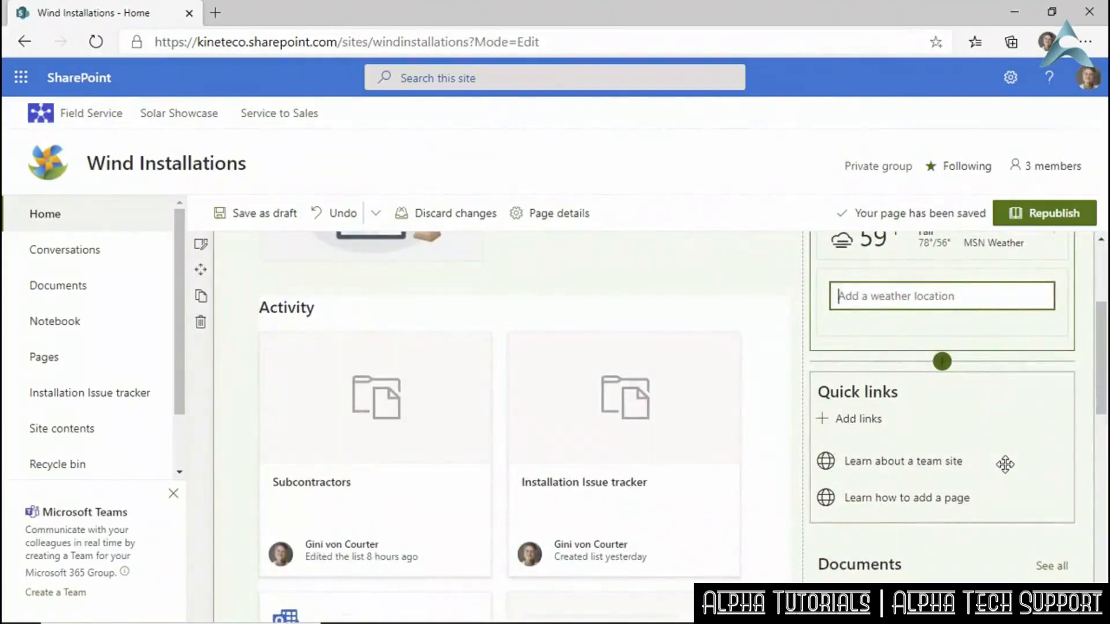
pyautogui.click(987, 424)
pyautogui.scroll(-5, 992, 439)
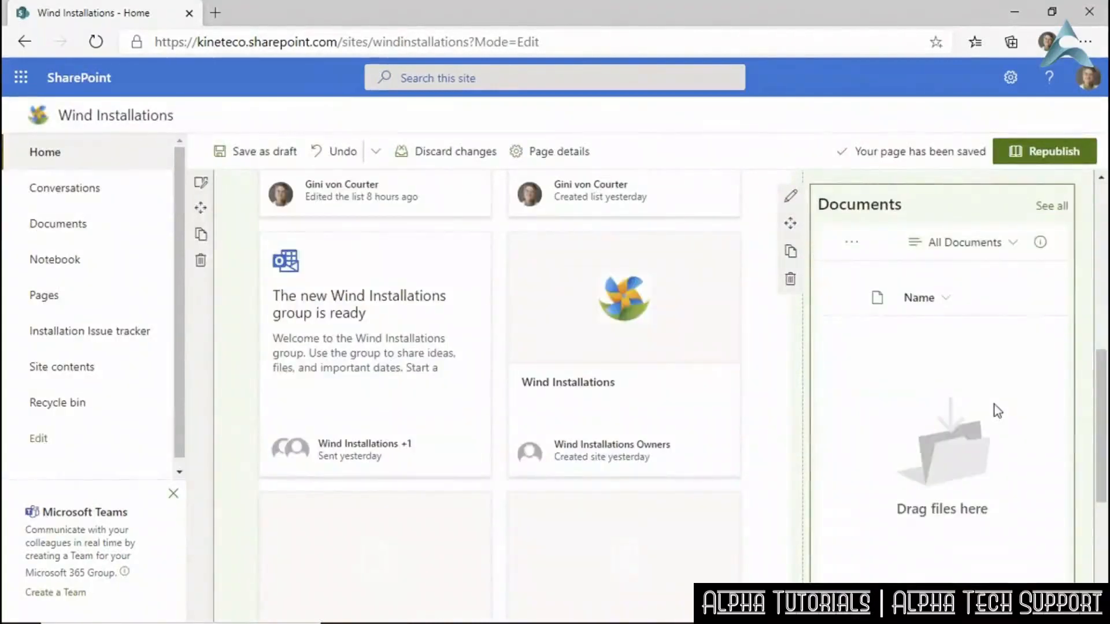
pyautogui.press('Delete')
pyautogui.scroll(2, 973, 376)
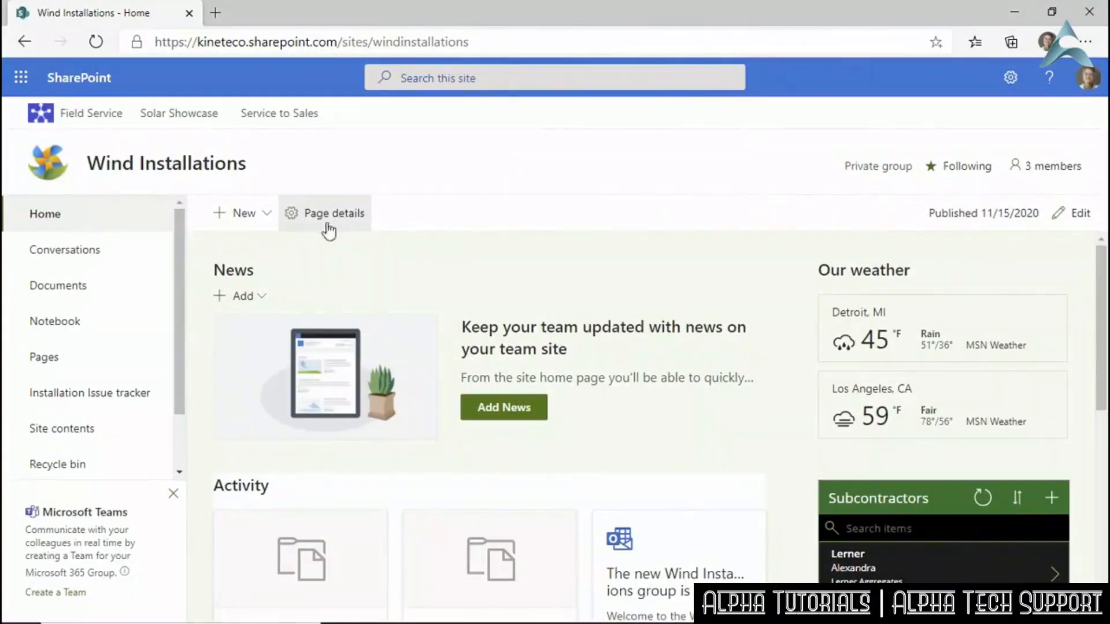
# Create a new page, preview the Visual and Basic text templates, and choose Blank.
pyautogui.click(267, 213)
pyautogui.click(231, 306)
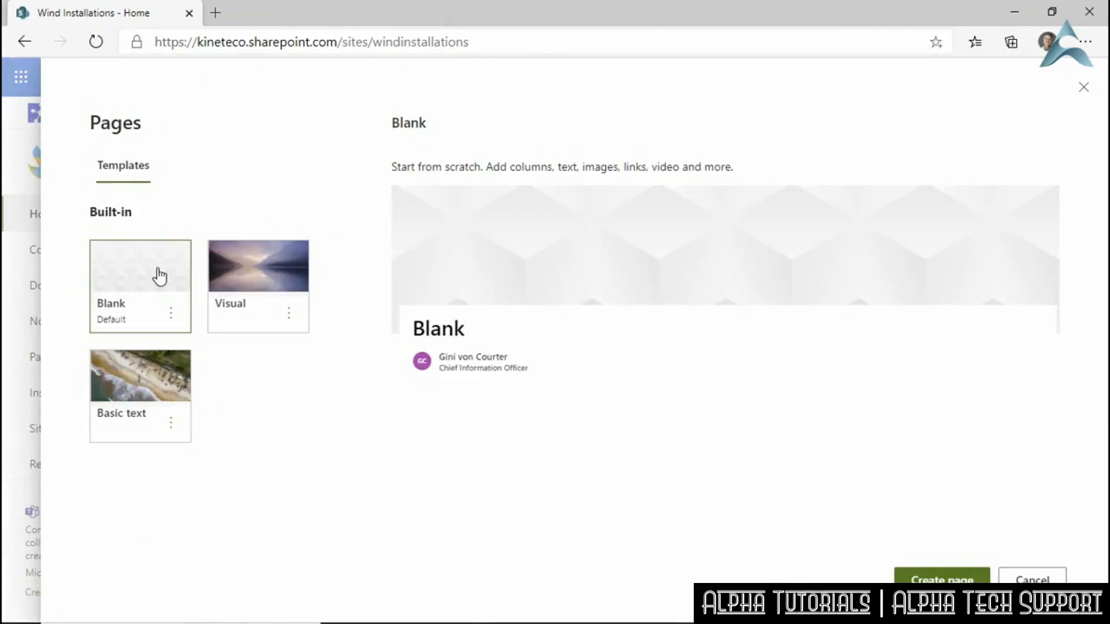
pyautogui.click(260, 273)
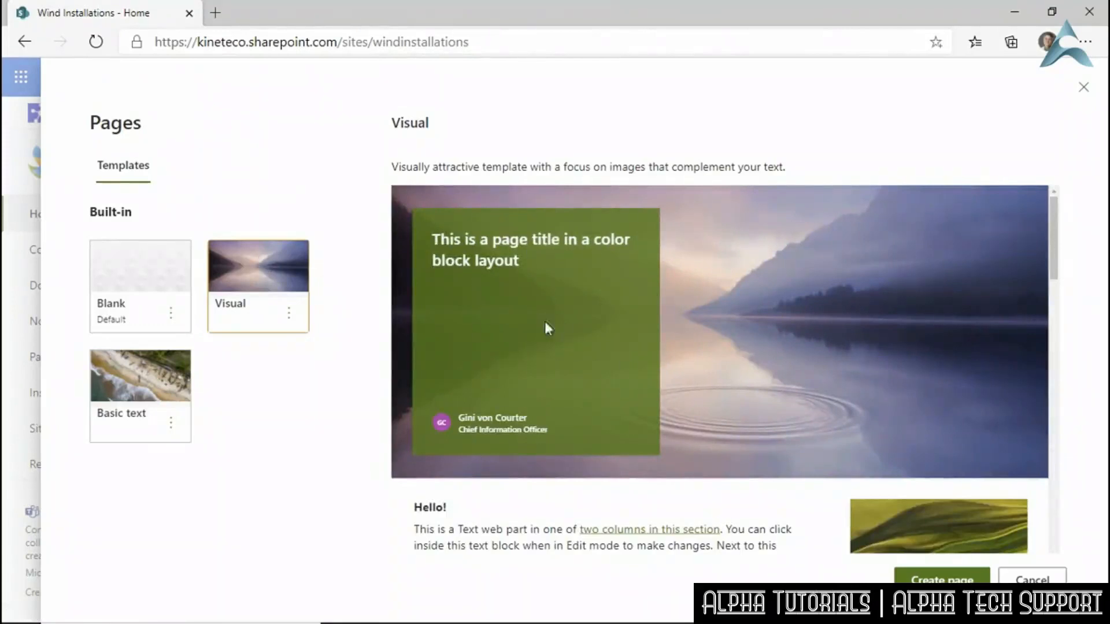
pyautogui.click(162, 411)
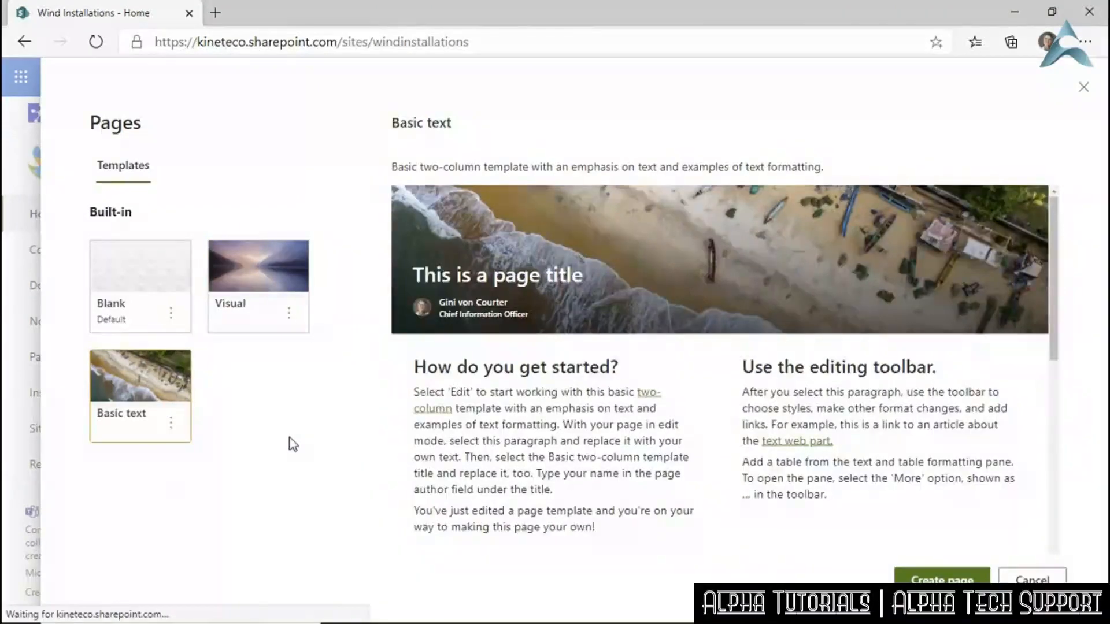
pyautogui.click(142, 281)
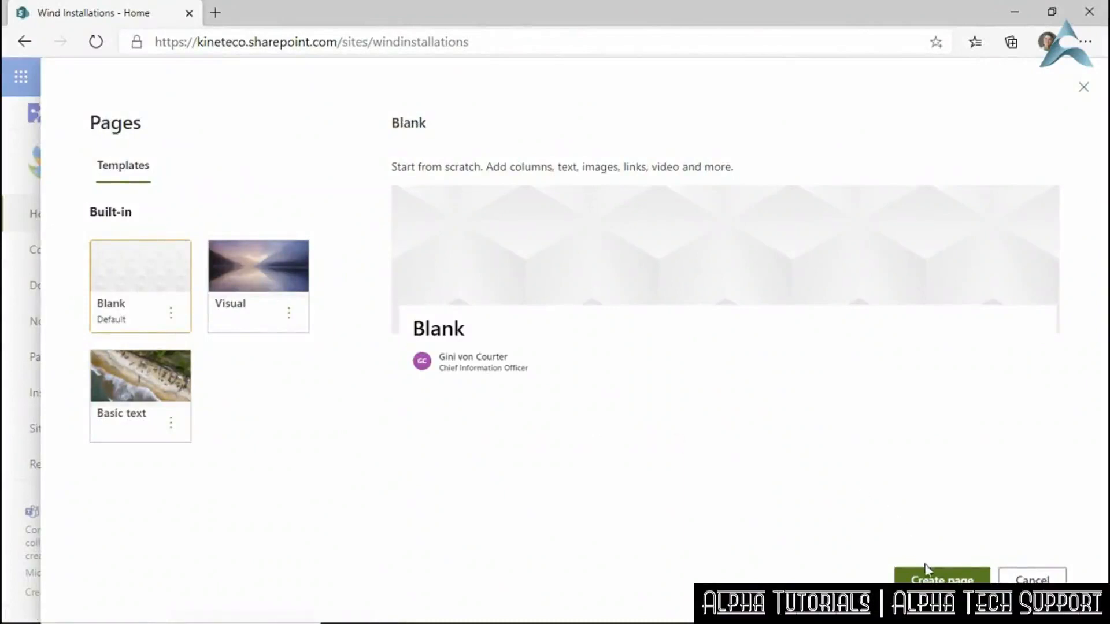
# Create the blank page titled 'Media', remove its author byline, and save it as a draft.
pyautogui.click(928, 578)
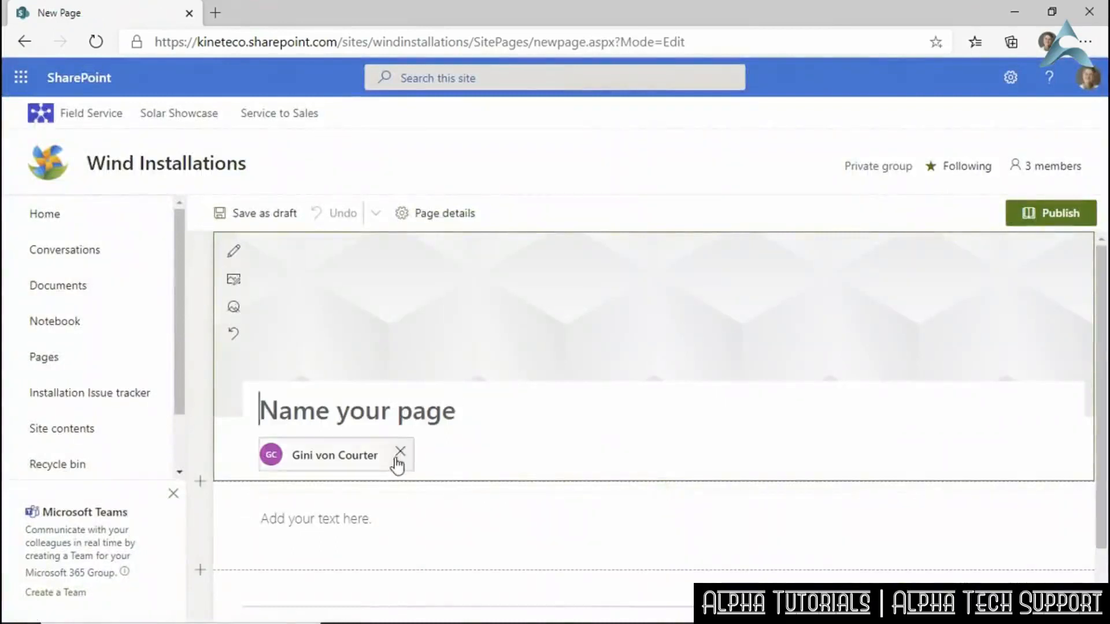
pyautogui.write('Media')
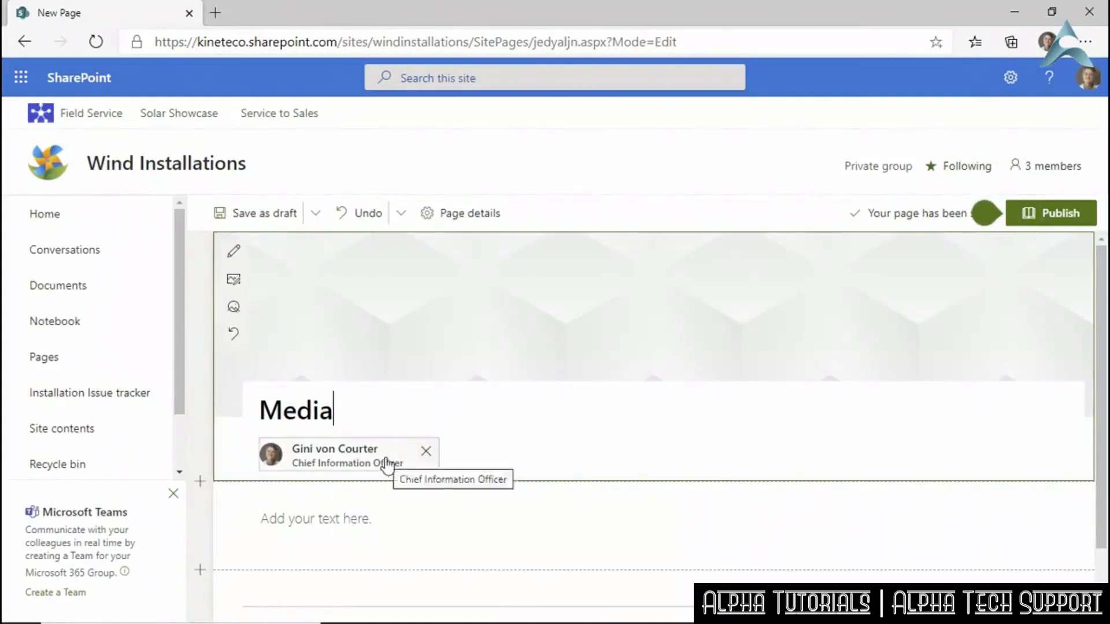
pyautogui.click(426, 452)
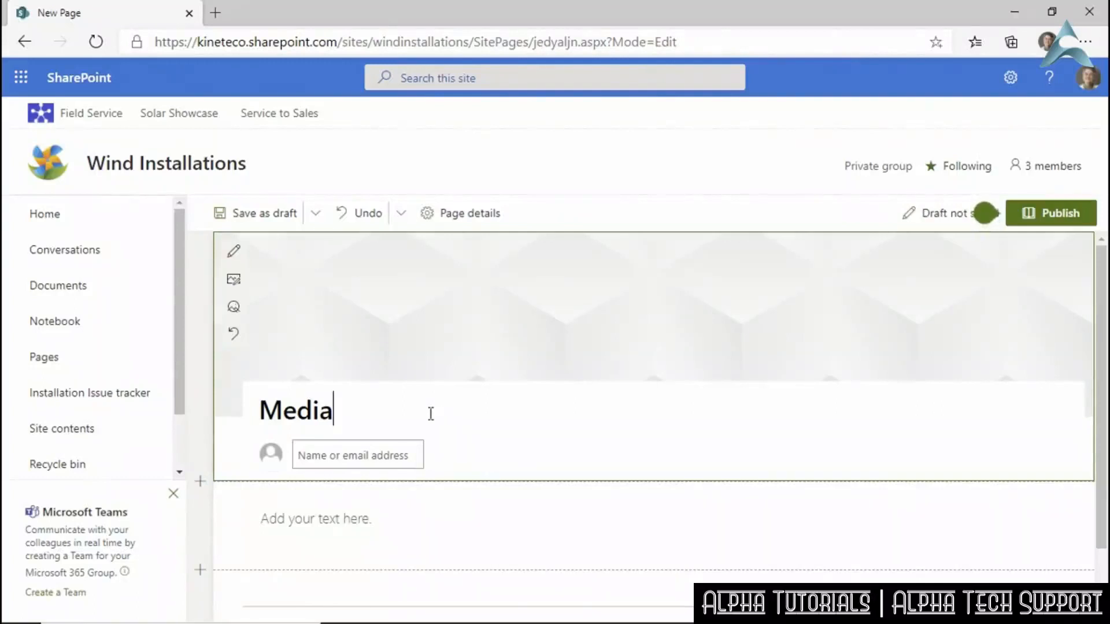
pyautogui.click(254, 222)
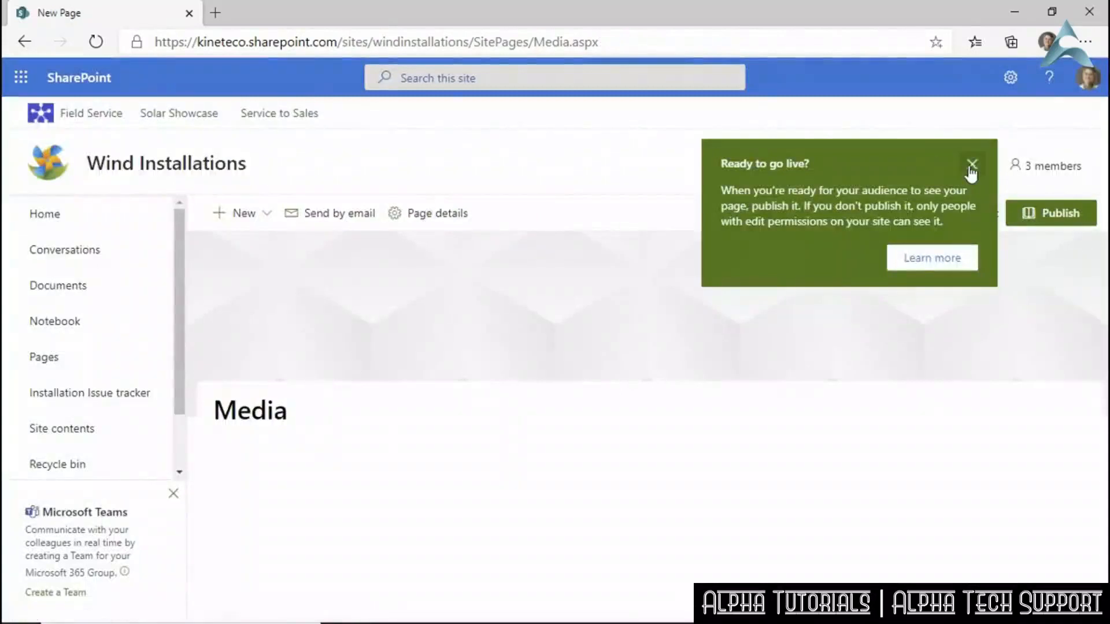
pyautogui.click(972, 164)
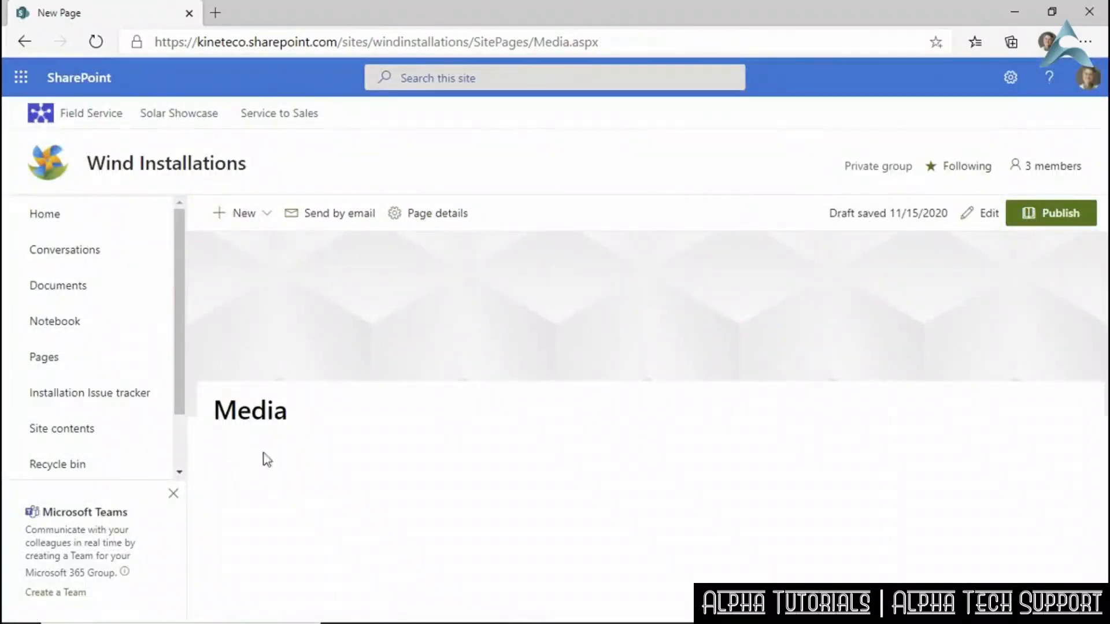
# Reopen the Media page for editing and shift the header image's focal point.
pyautogui.click(985, 214)
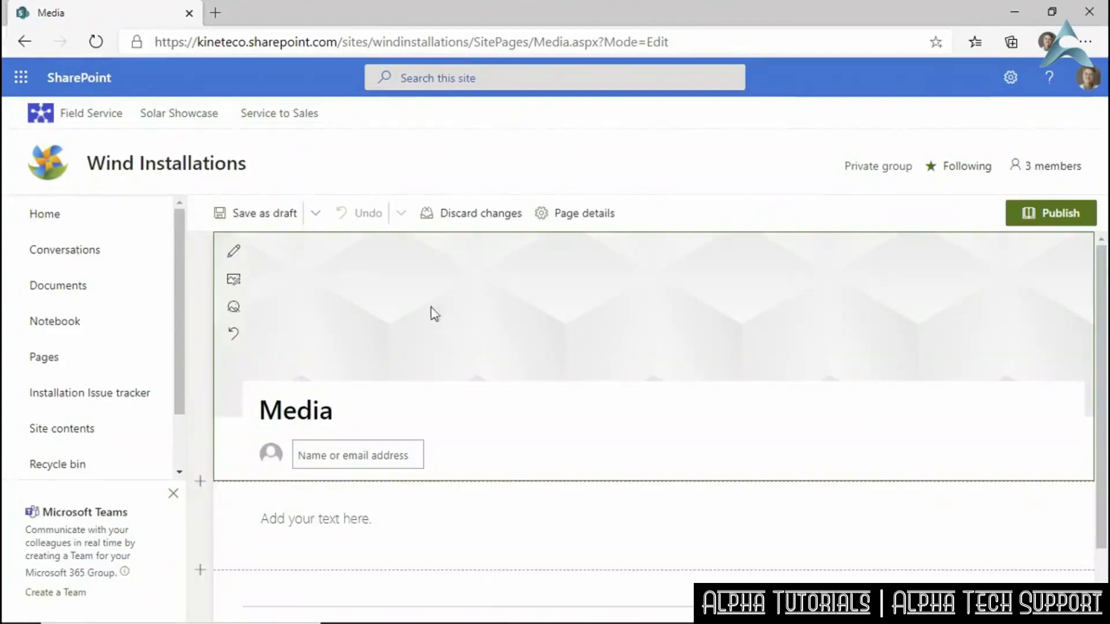
pyautogui.click(234, 280)
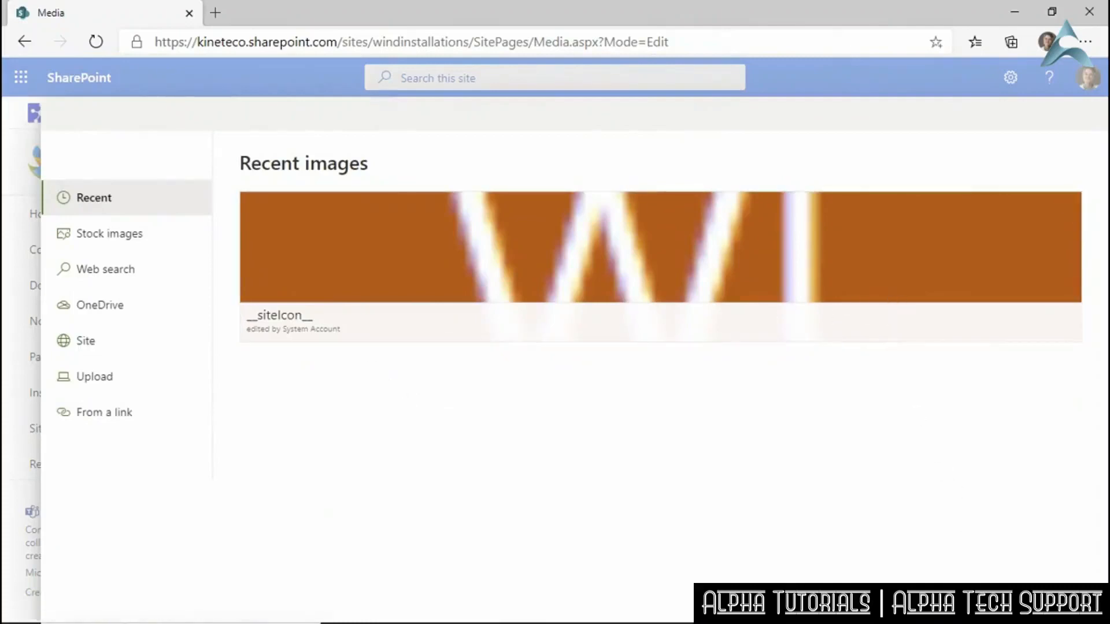
pyautogui.click(1048, 599)
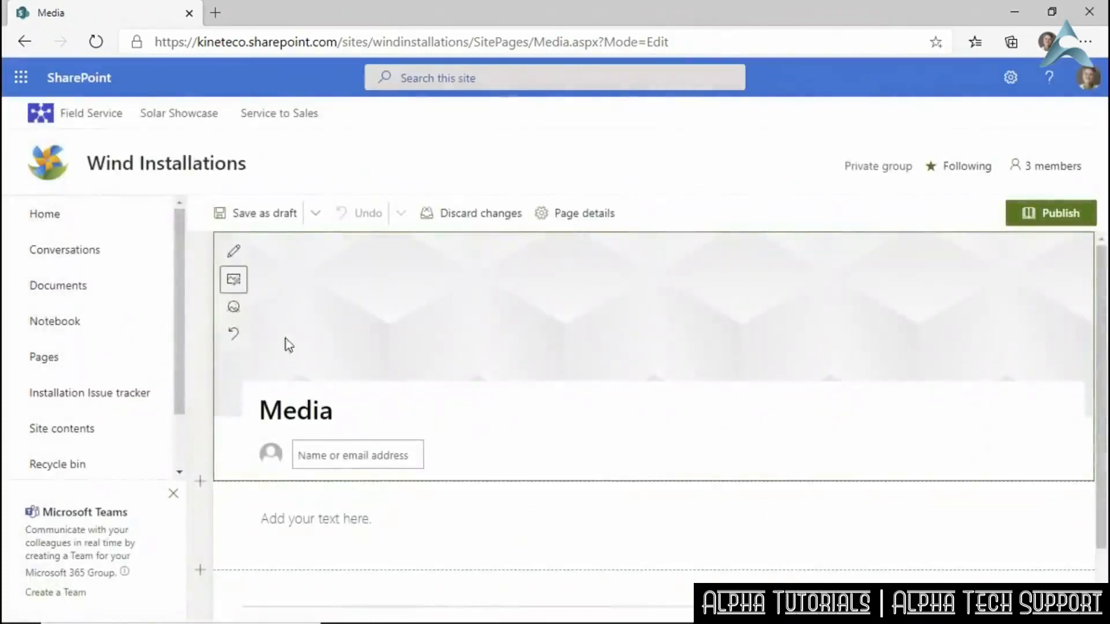
pyautogui.click(234, 306)
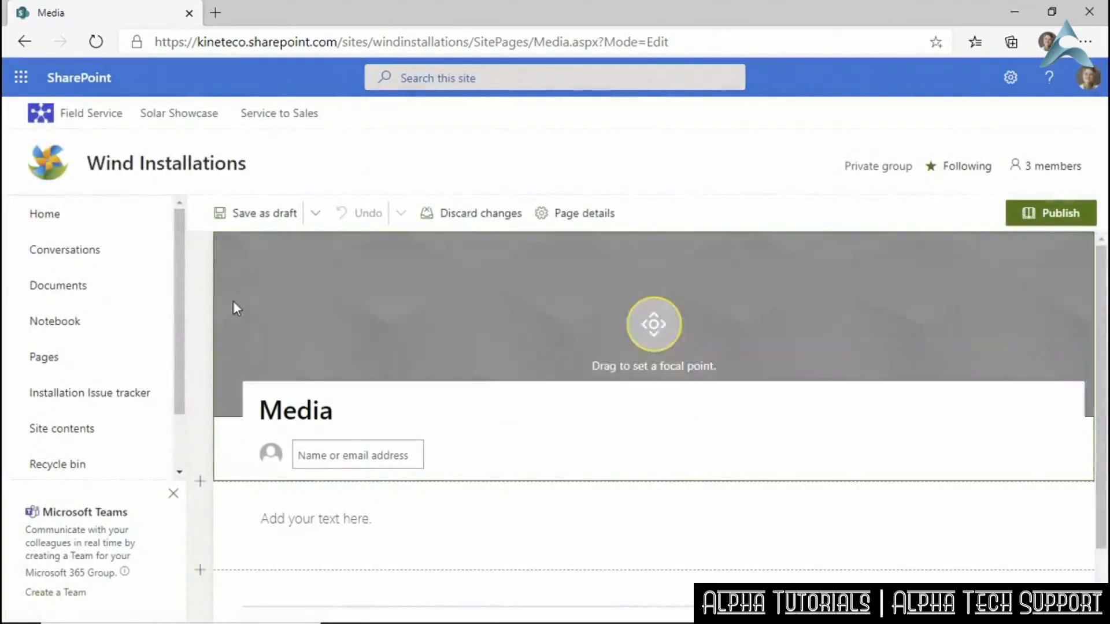
pyautogui.moveTo(655, 326); pyautogui.dragTo(711, 296)
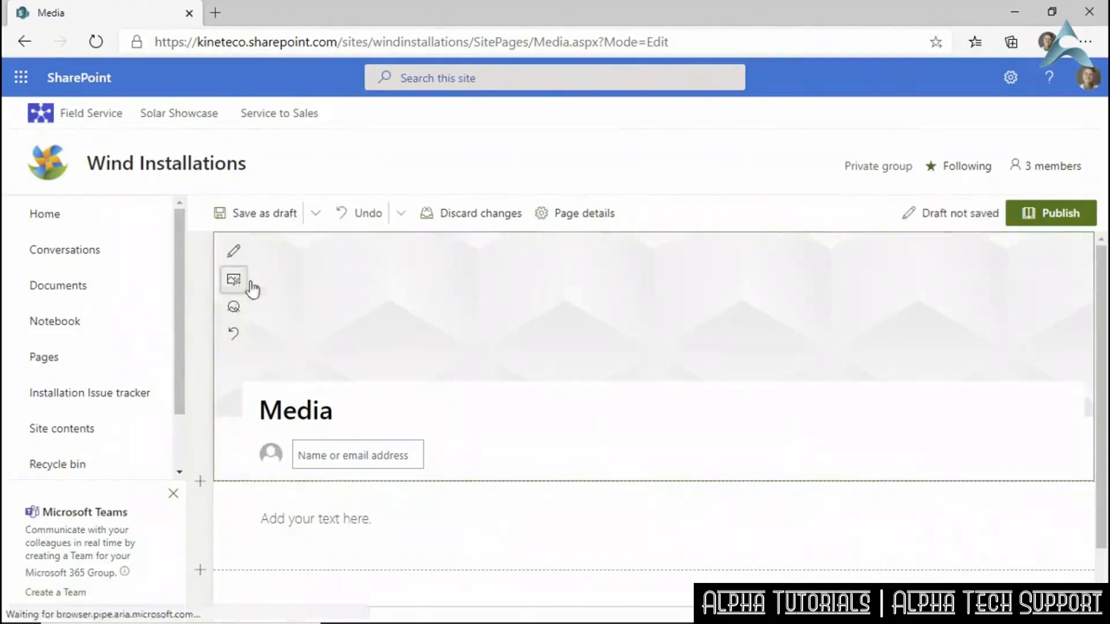
# Upload Wind Farm Stylized.jpg and insert it as the Media page's header image.
pyautogui.click(250, 284)
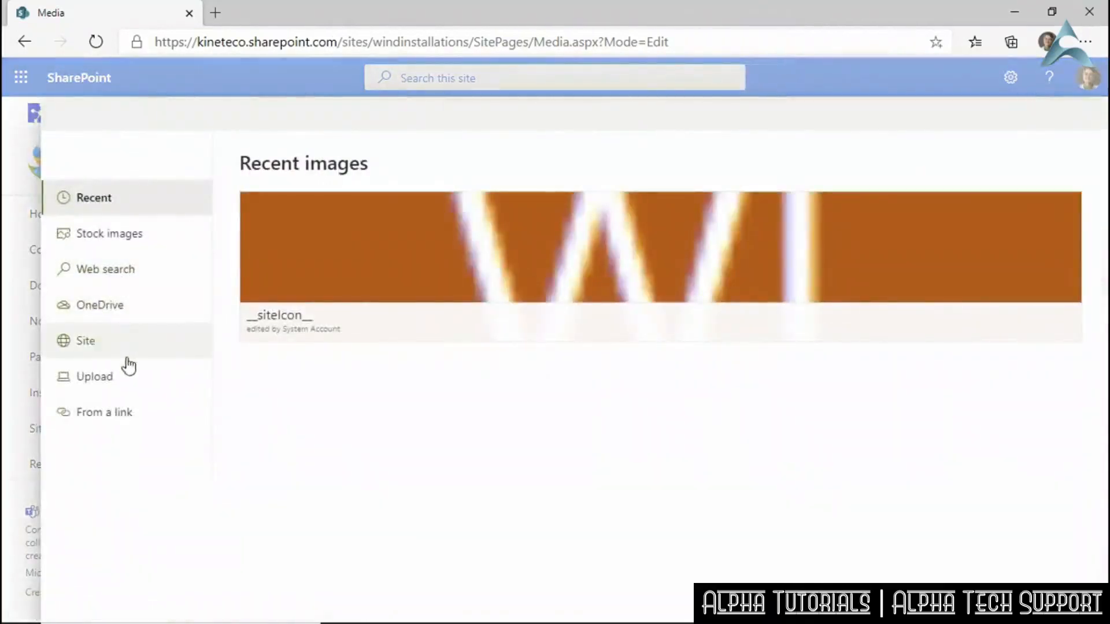
pyautogui.click(111, 383)
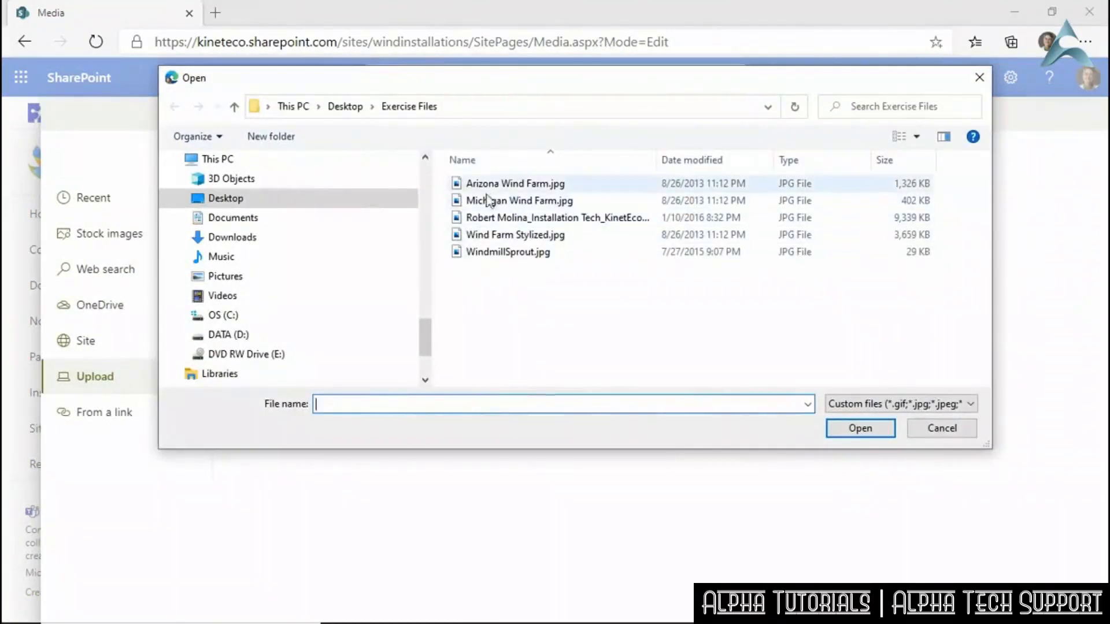
pyautogui.click(483, 237)
pyautogui.click(860, 427)
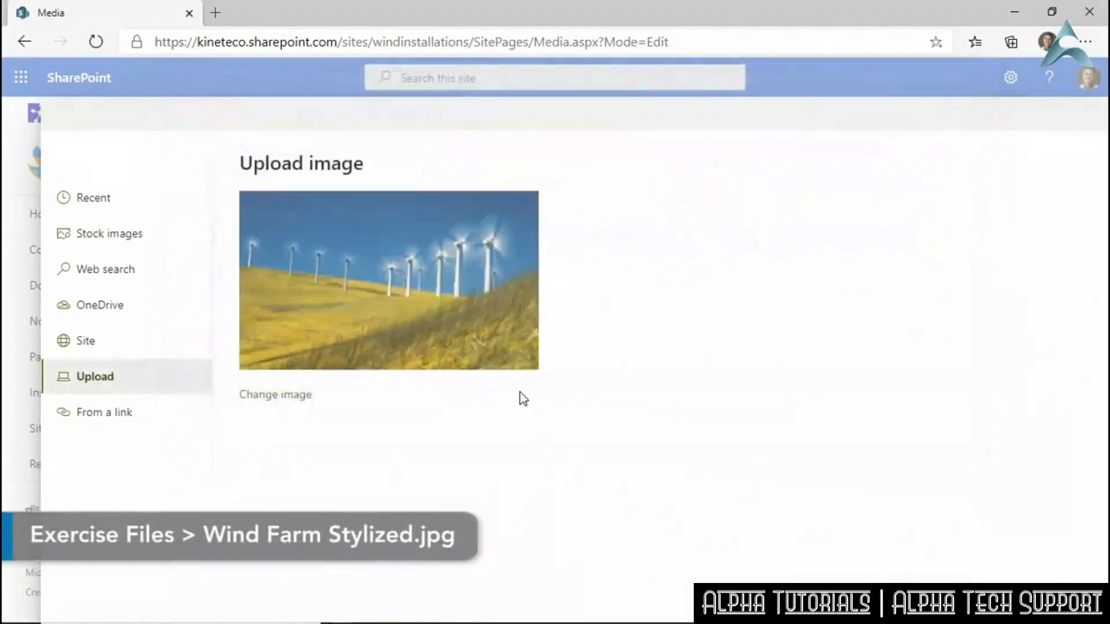
pyautogui.click(966, 600)
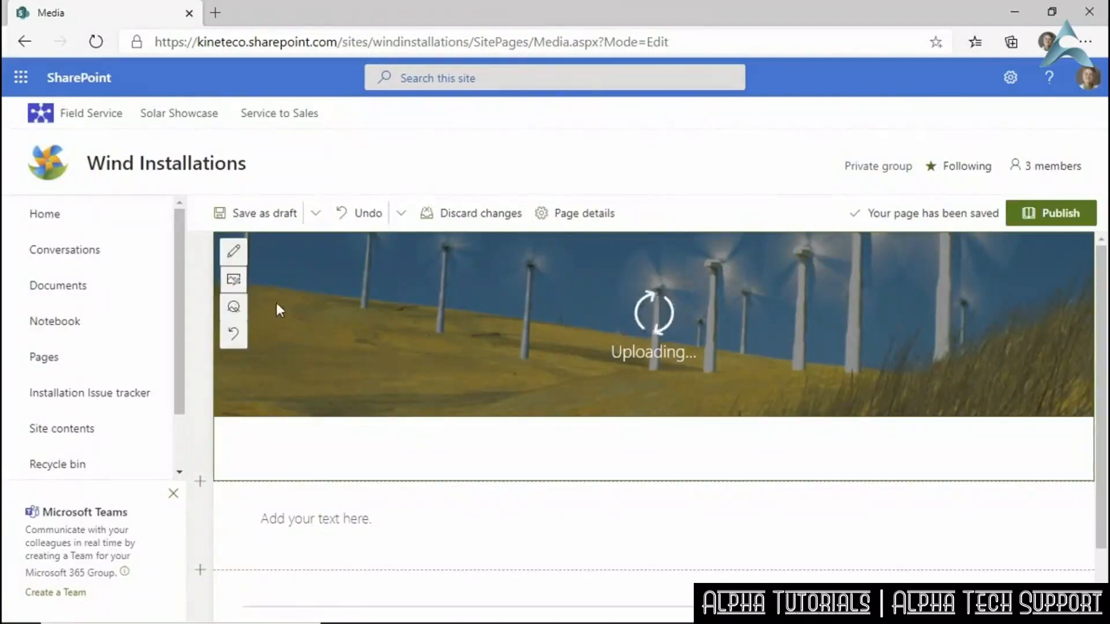
# Try the Overlap, Plain and Color block layouts, then settle on Image and title.
pyautogui.click(234, 251)
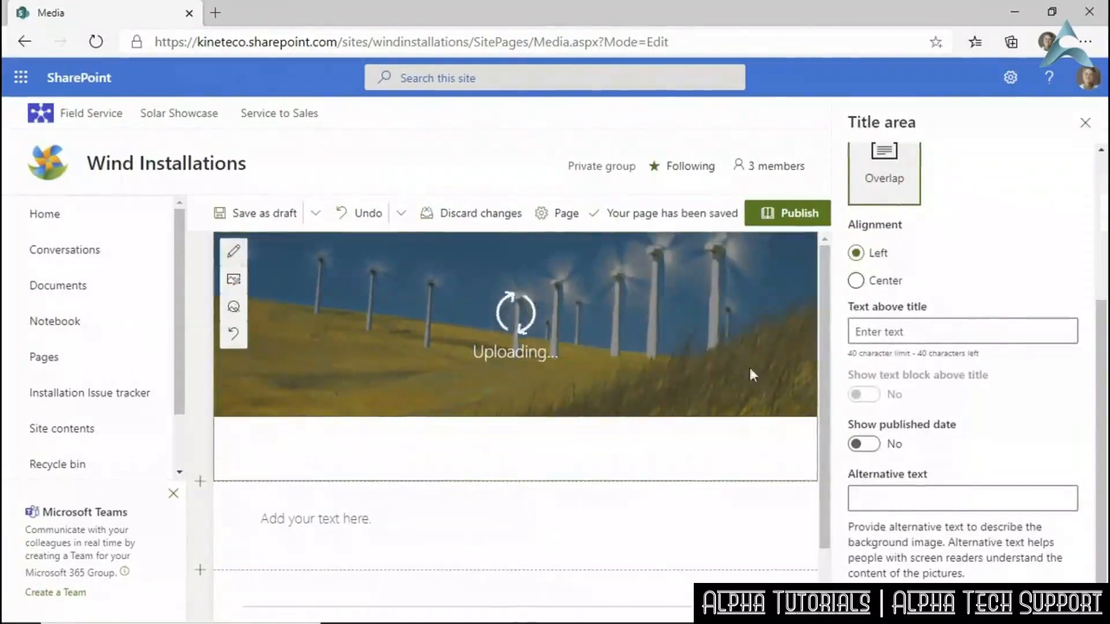
pyautogui.scroll(4, 944, 397)
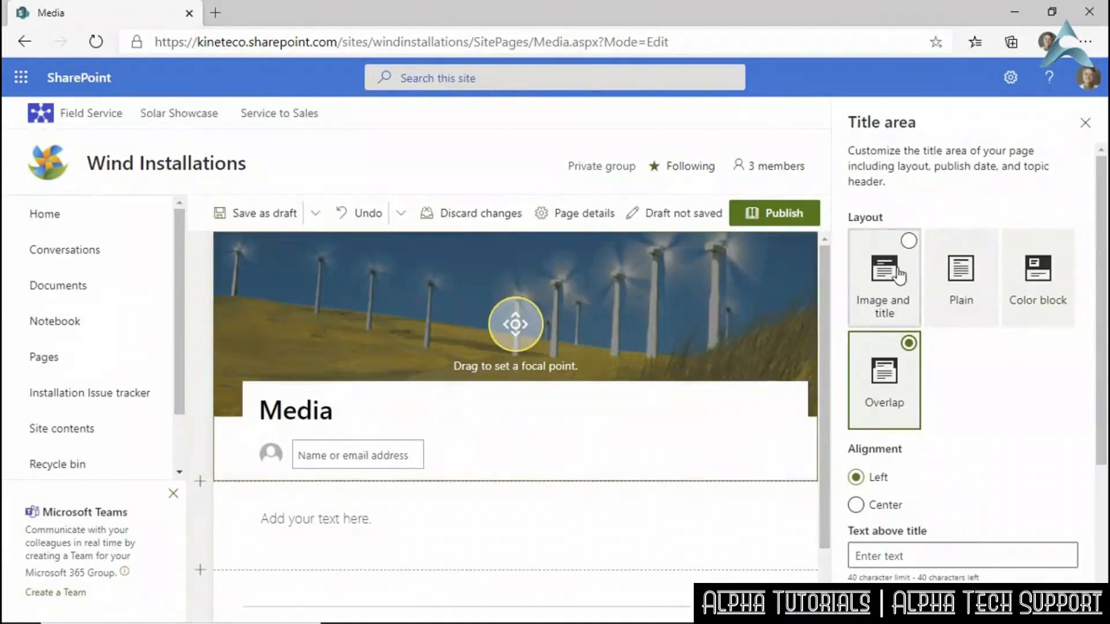
pyautogui.click(908, 244)
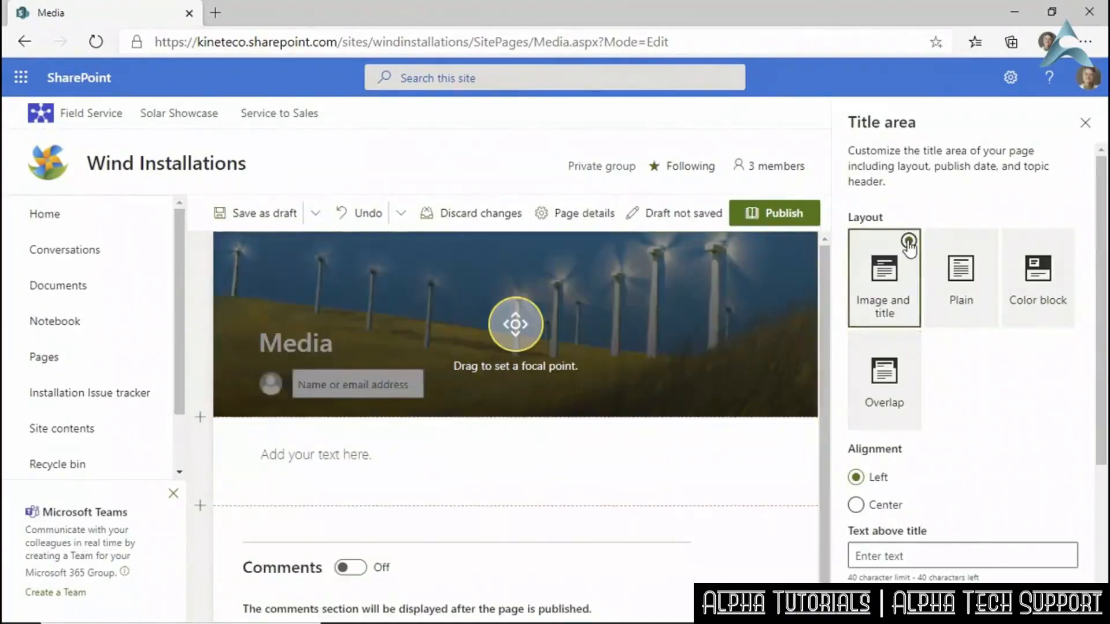
pyautogui.click(910, 344)
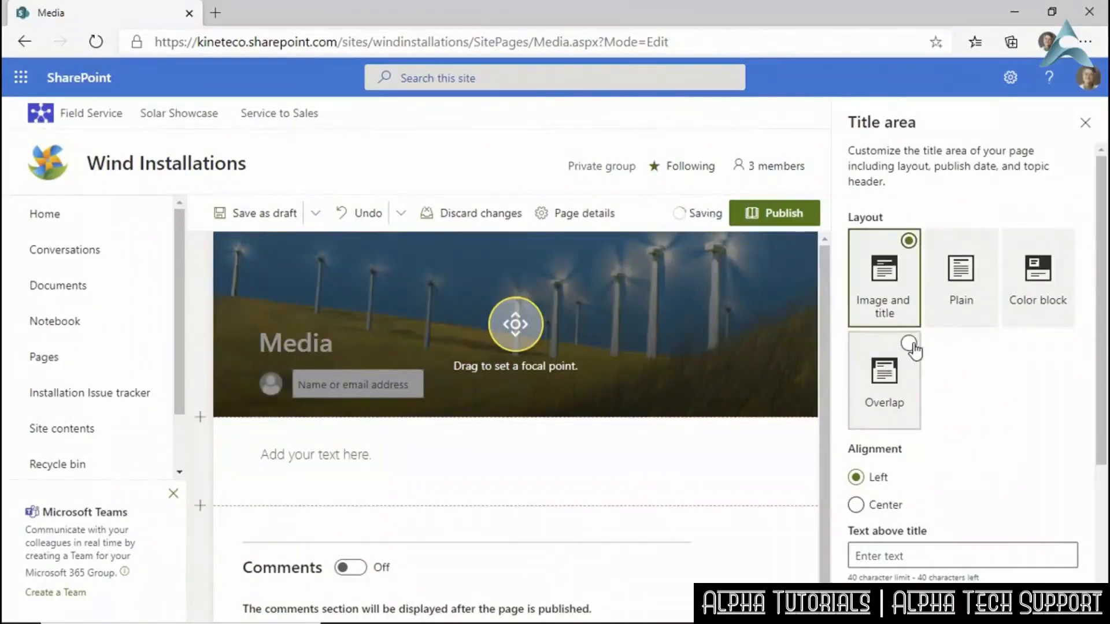
pyautogui.click(986, 241)
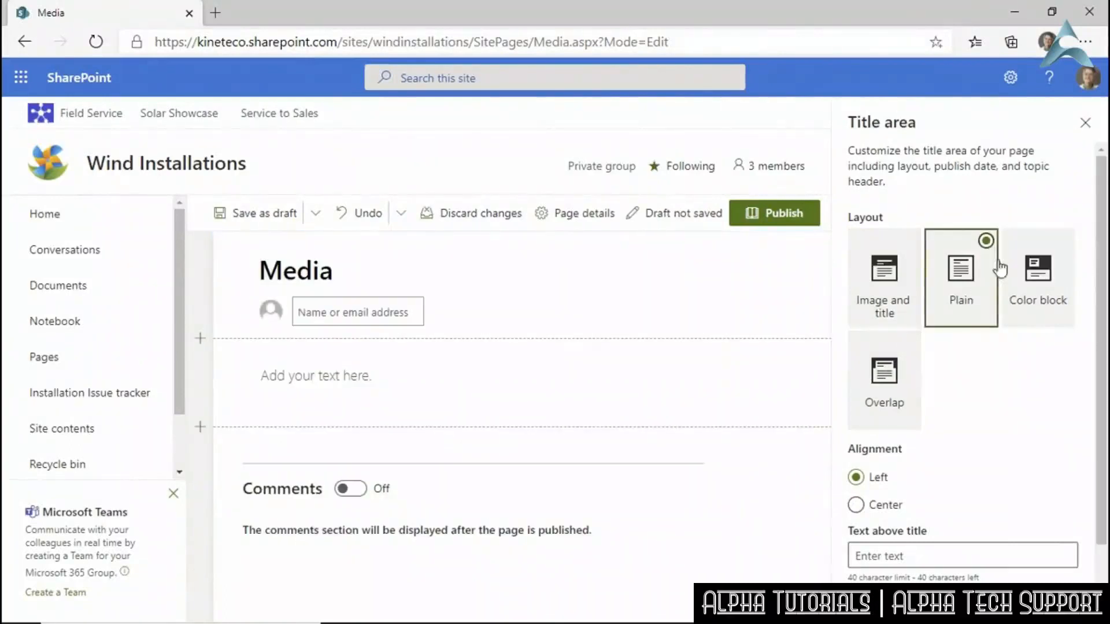
pyautogui.click(1063, 253)
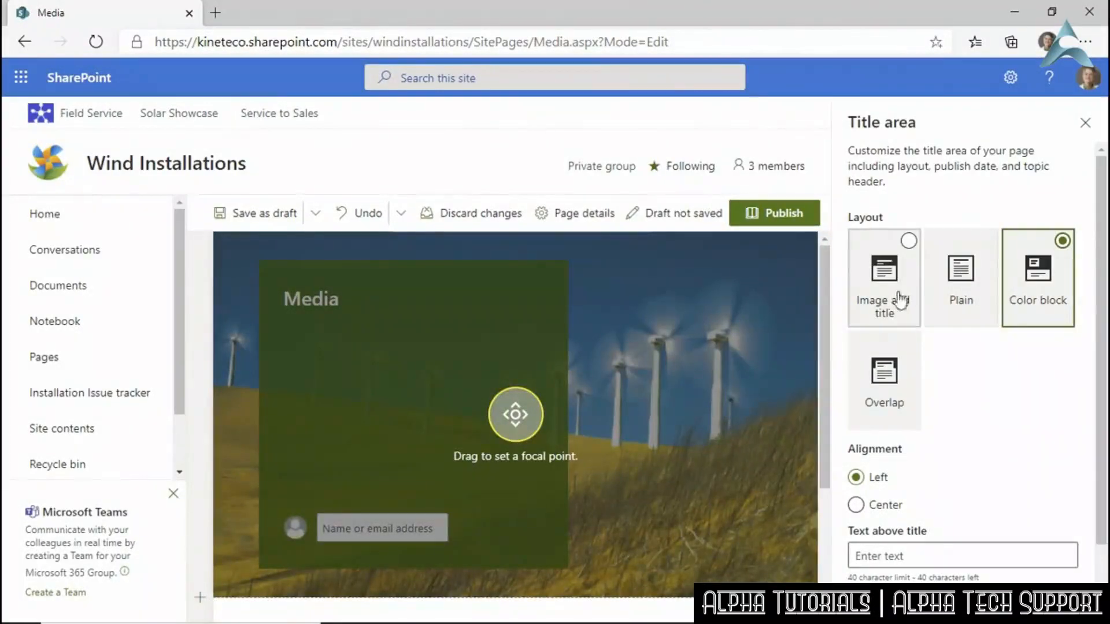
pyautogui.click(908, 247)
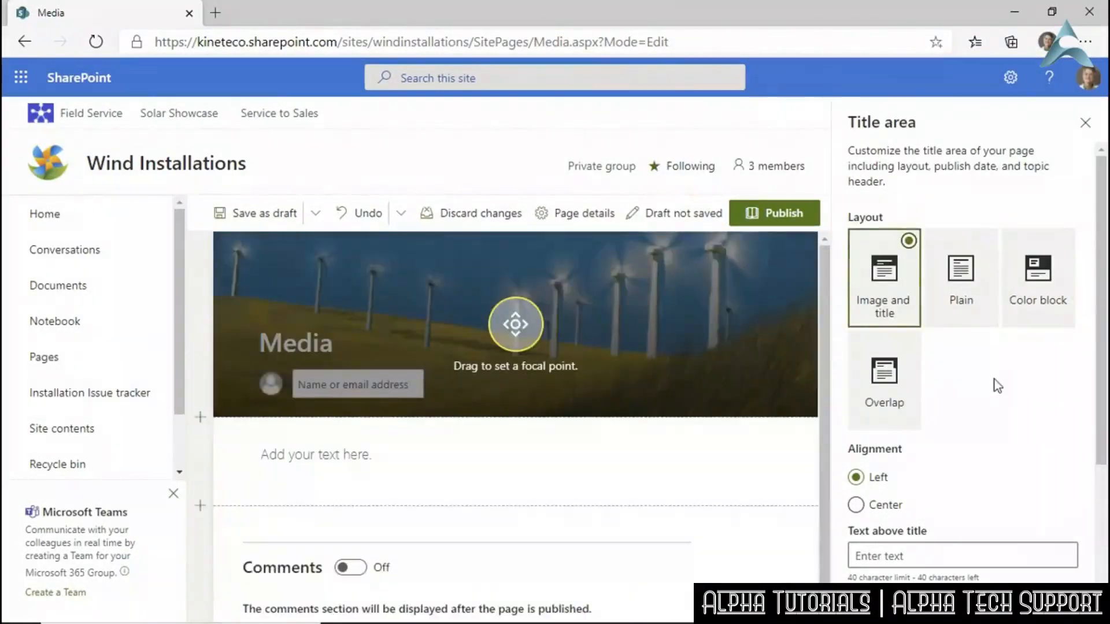
# Refocus the banner photo on the turbines and keep the page title left-aligned.
pyautogui.moveTo(515, 323); pyautogui.dragTo(545, 300)
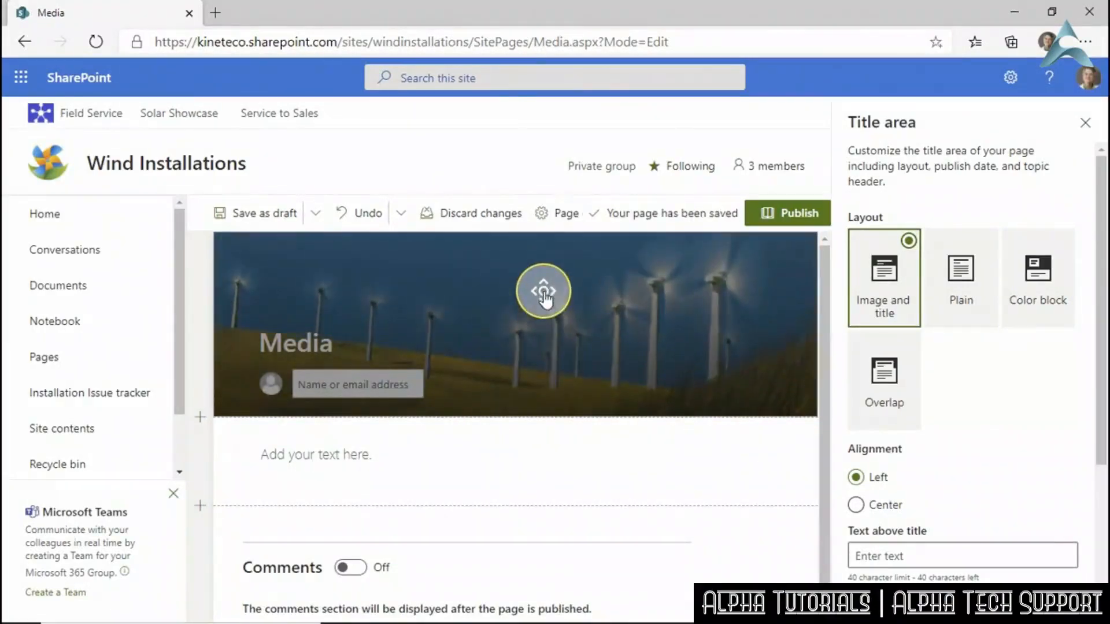
pyautogui.click(543, 365)
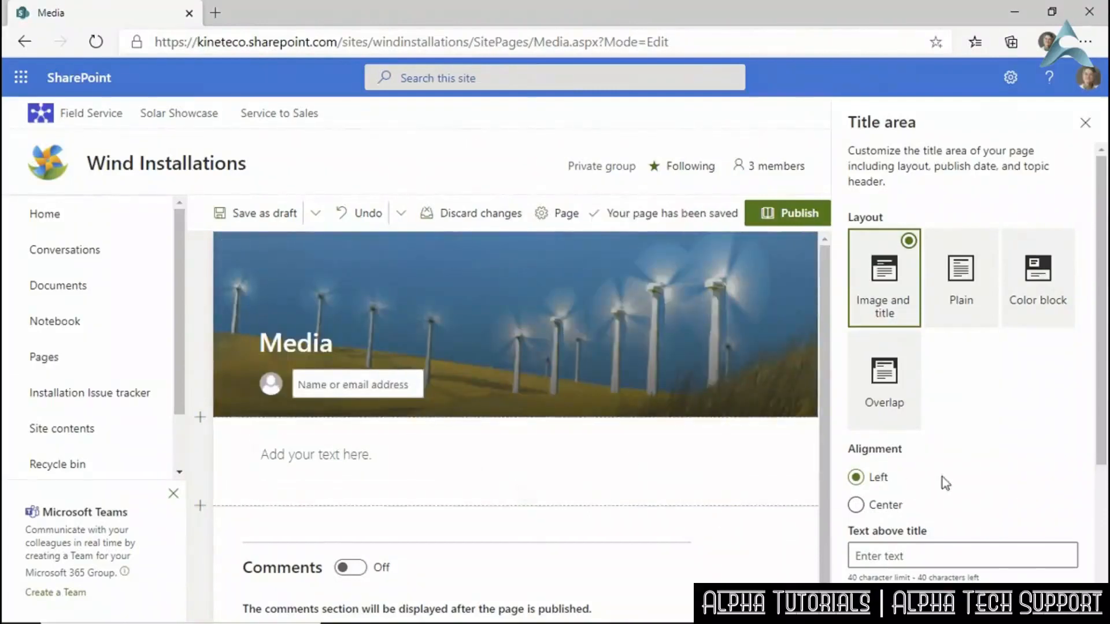
pyautogui.click(855, 505)
pyautogui.click(857, 478)
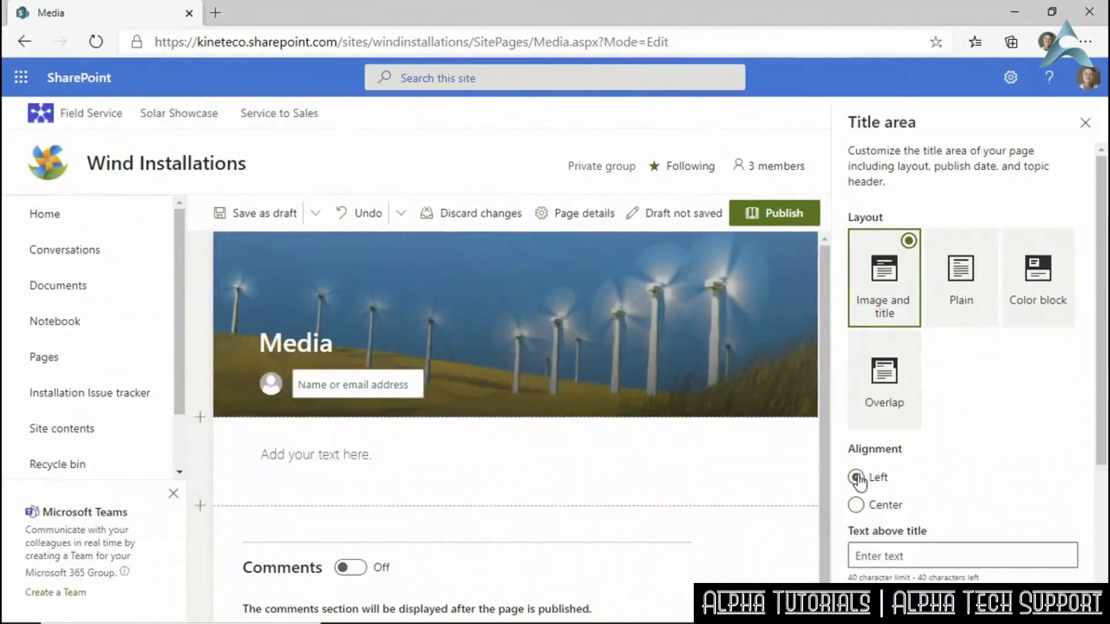
pyautogui.scroll(-4, 991, 367)
# Try 'OTHER TEX' as text above the title, then turn on Show published date.
pyautogui.click(930, 329)
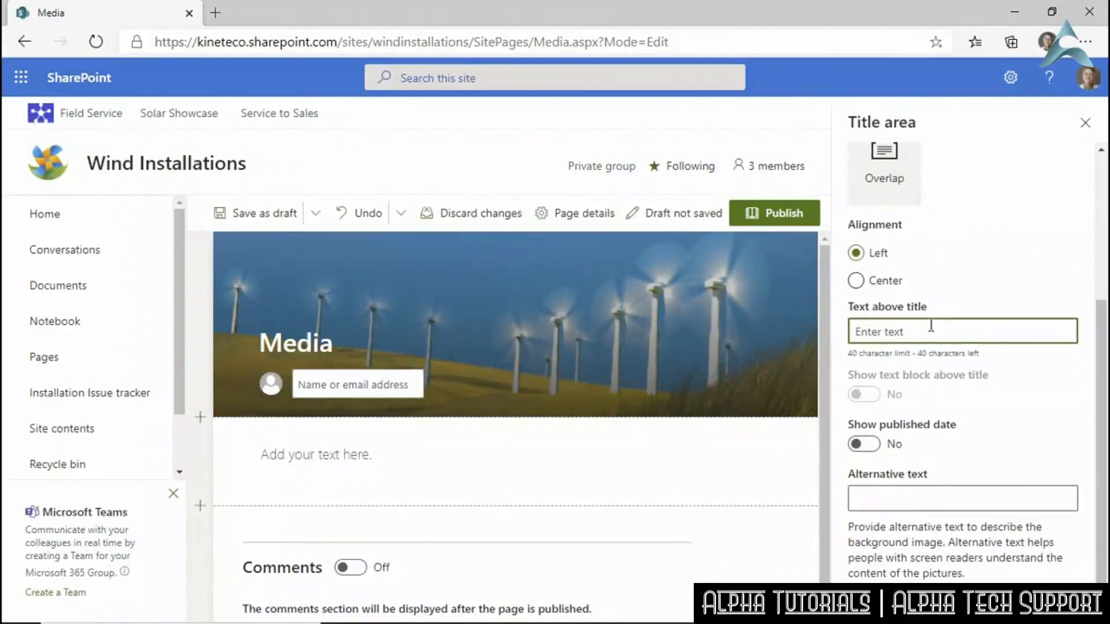
pyautogui.write('OTHER TE')
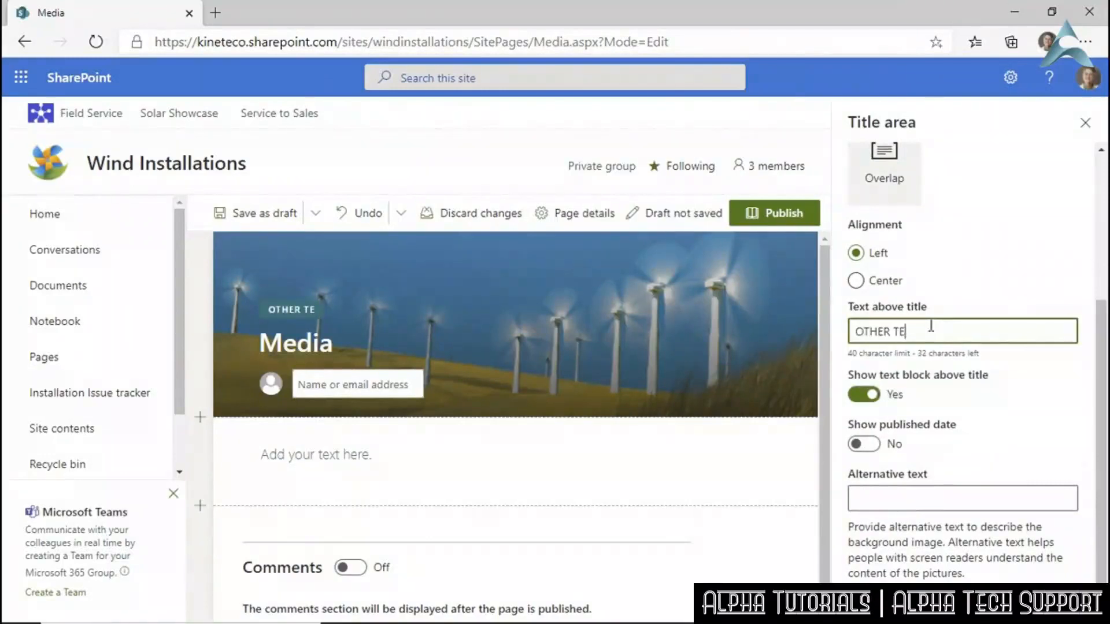
pyautogui.write('X')
pyautogui.press('BackSpace')
pyautogui.press('BackSpace')
pyautogui.press('BackSpace')
pyautogui.press('BackSpace')
pyautogui.press('BackSpace')
pyautogui.press('BackSpace')
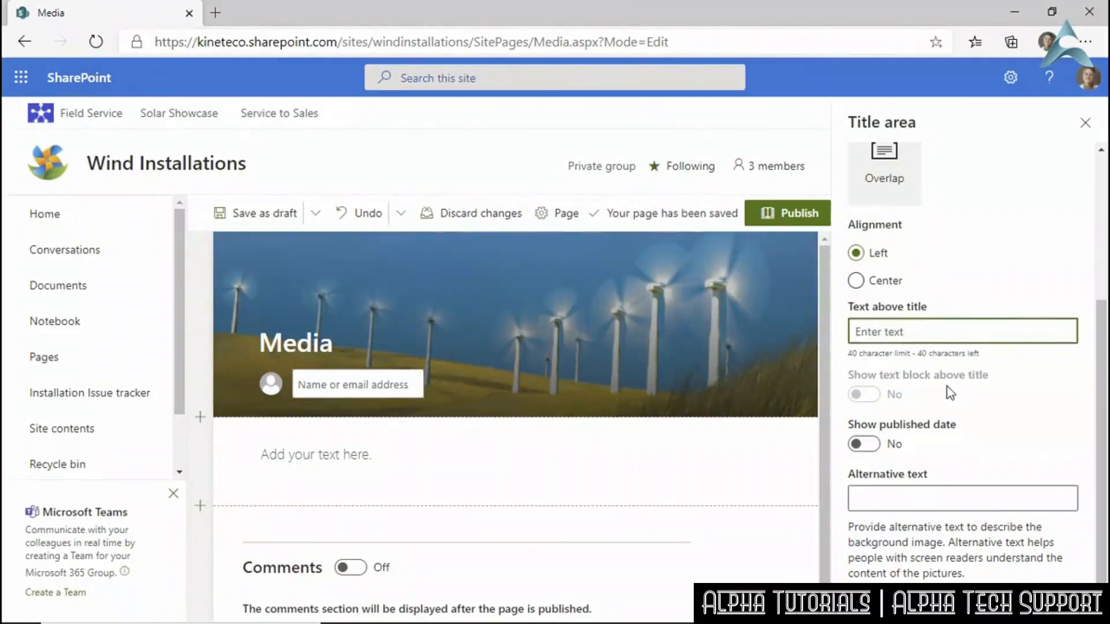
pyautogui.click(862, 444)
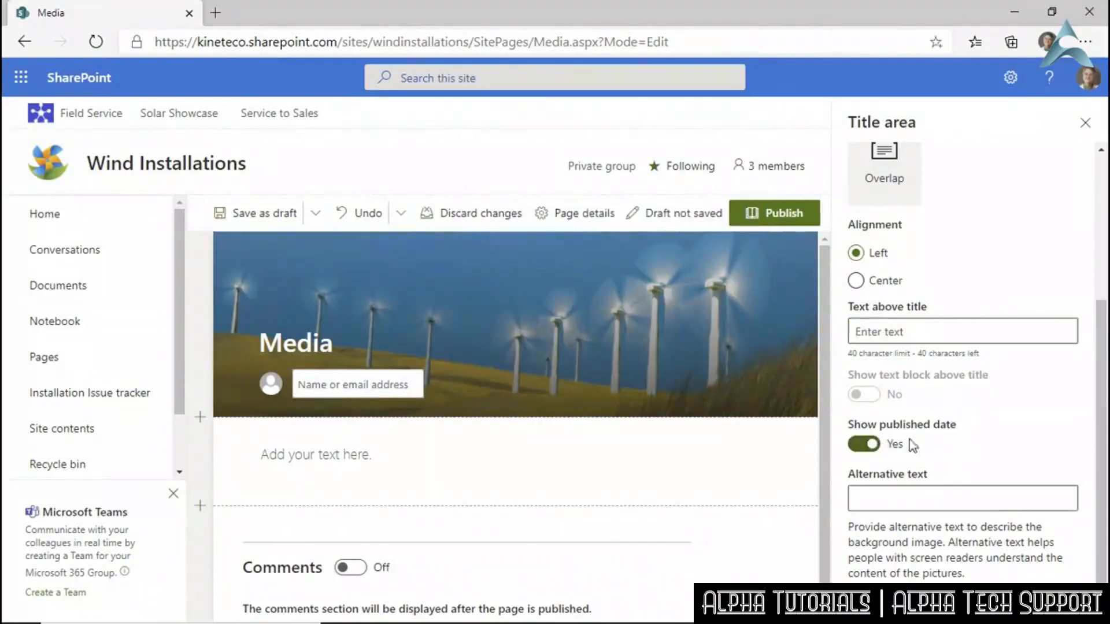
# Enter alternative text for the banner image and save the Media page as a draft.
pyautogui.click(891, 495)
pyautogui.write('Stylized image of a wind farm')
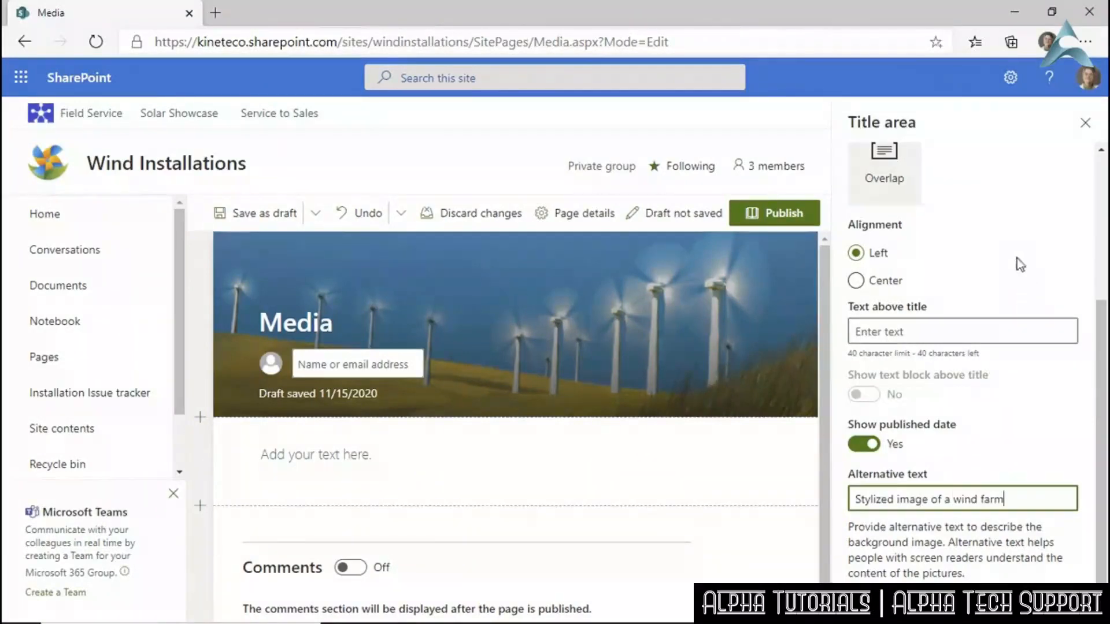
pyautogui.scroll(4, 1017, 258)
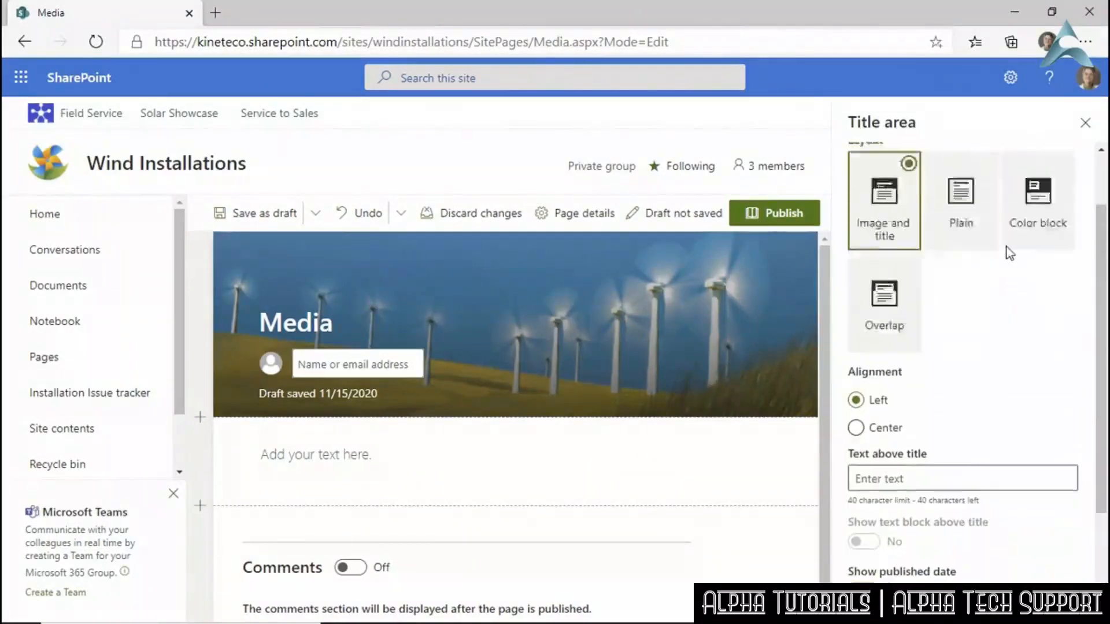
pyautogui.click(260, 213)
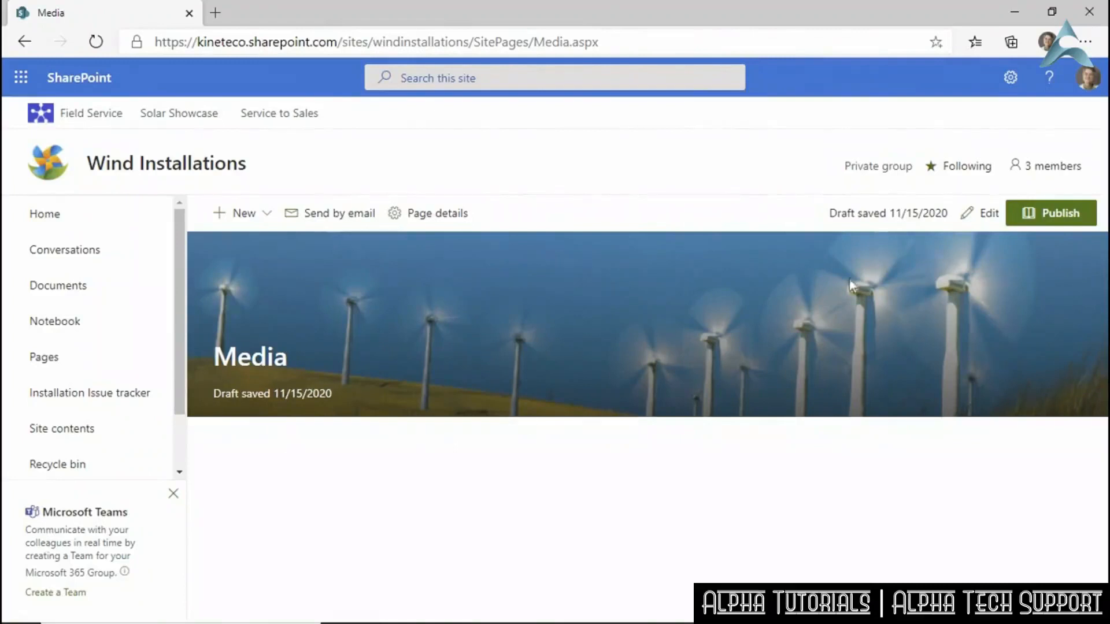
# Reopen the Media page for editing, insert a Two columns section below, and save the draft.
pyautogui.click(965, 213)
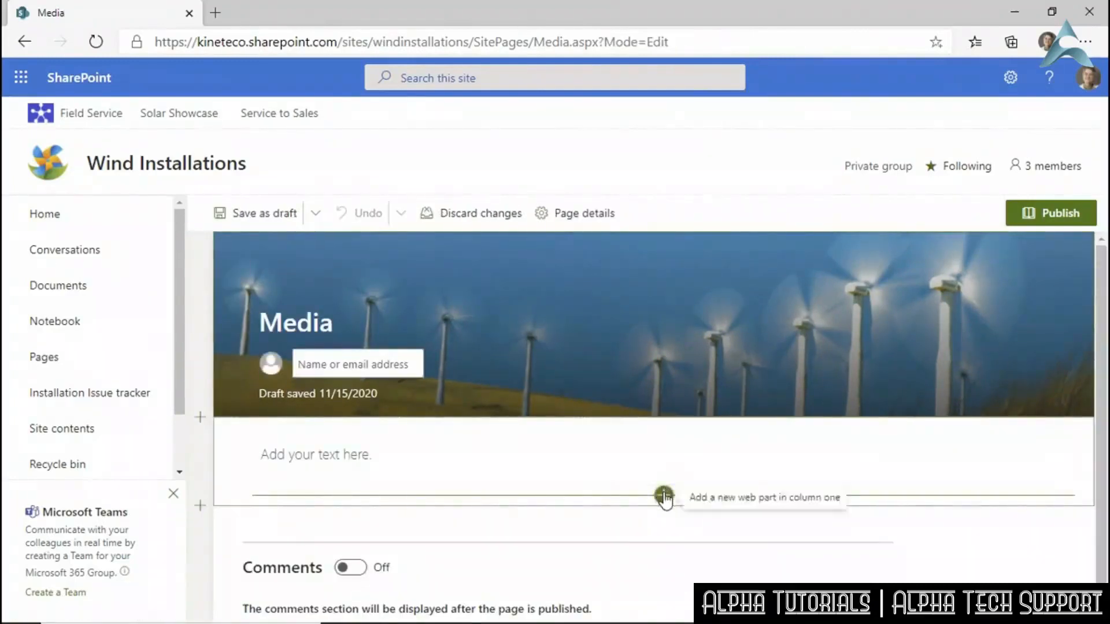
pyautogui.click(200, 505)
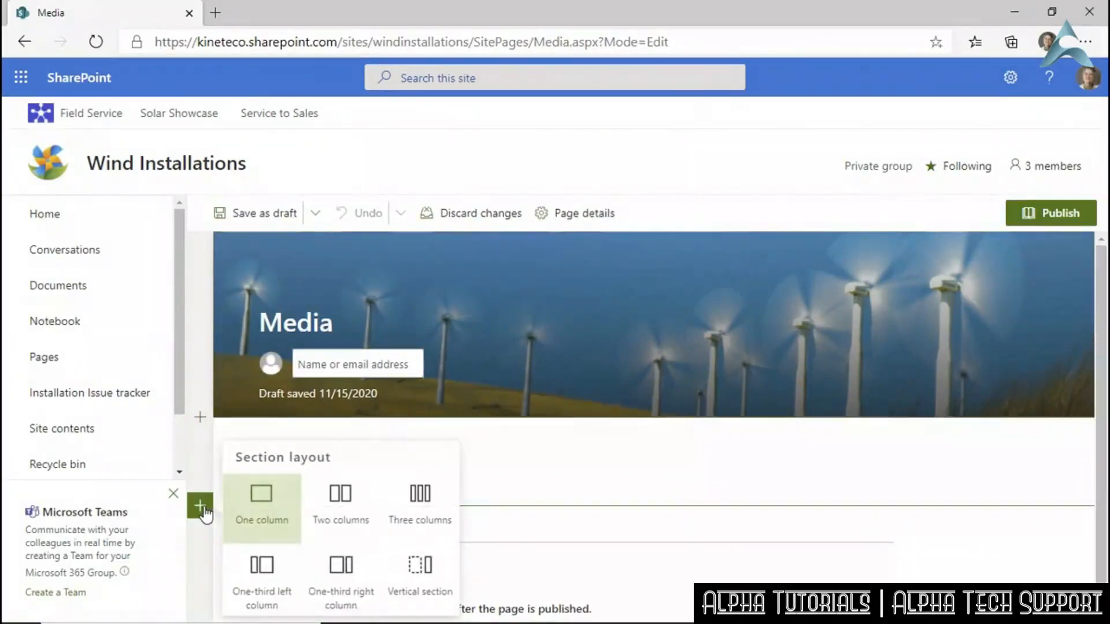
pyautogui.click(201, 420)
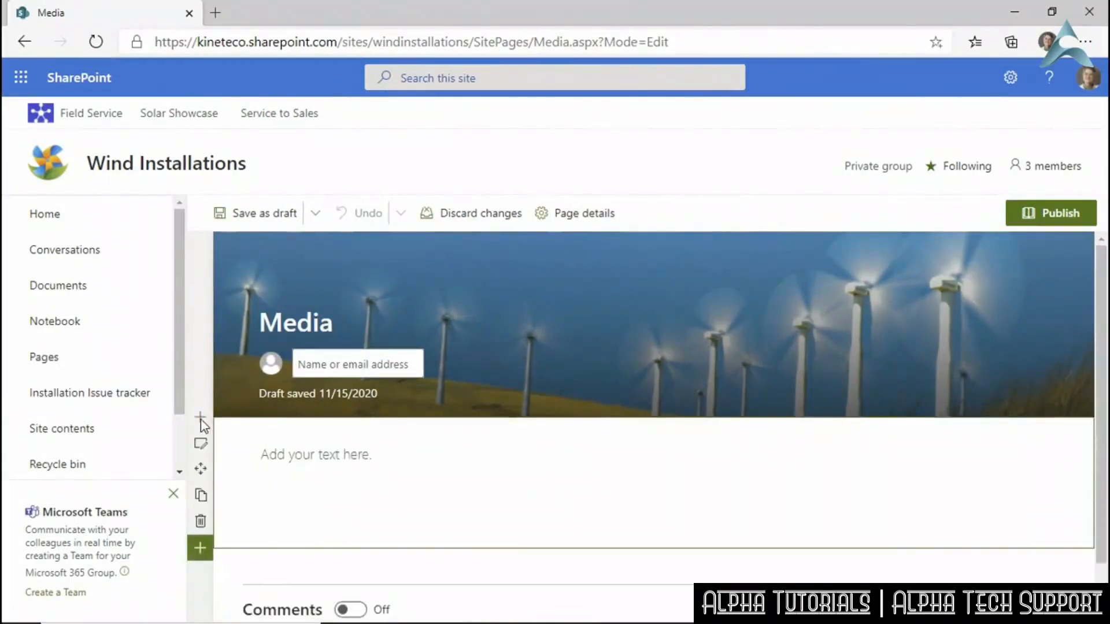
pyautogui.click(201, 550)
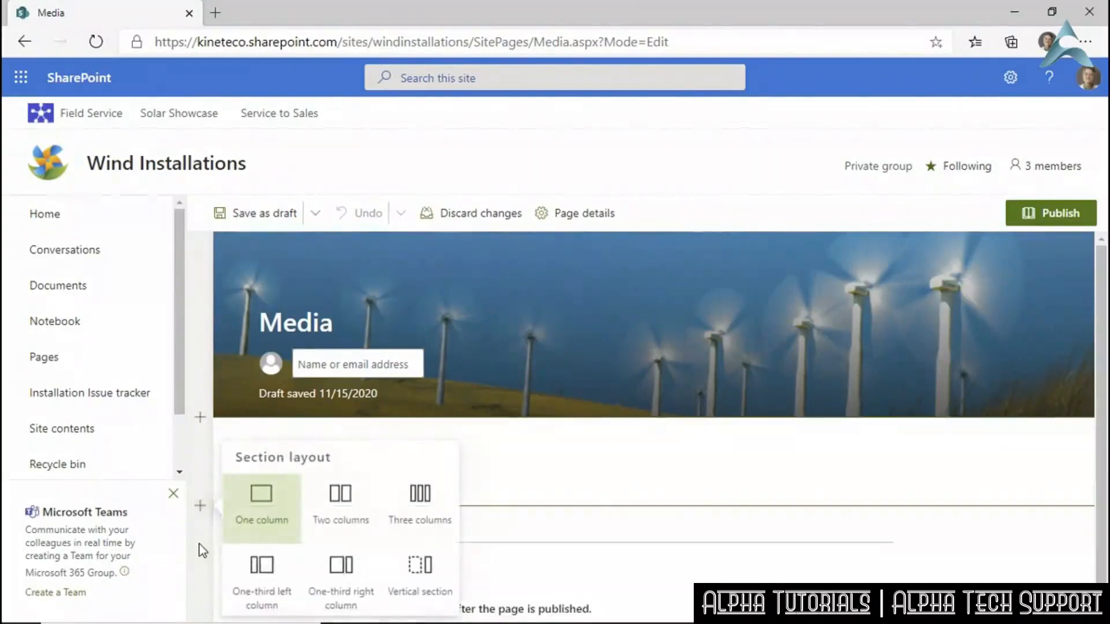
pyautogui.click(357, 518)
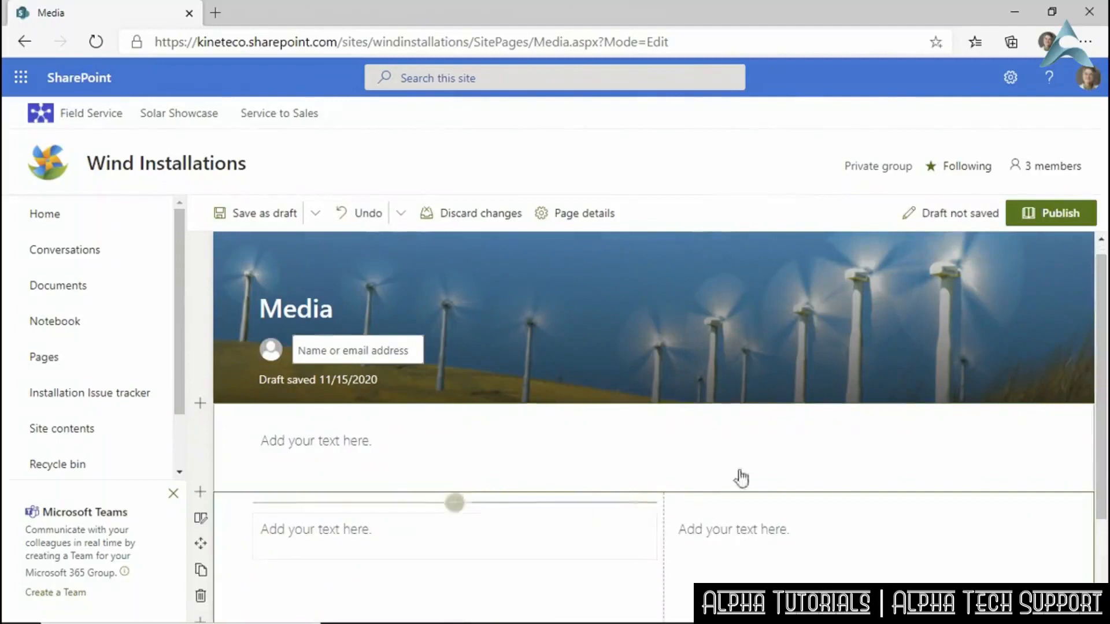
pyautogui.click(253, 220)
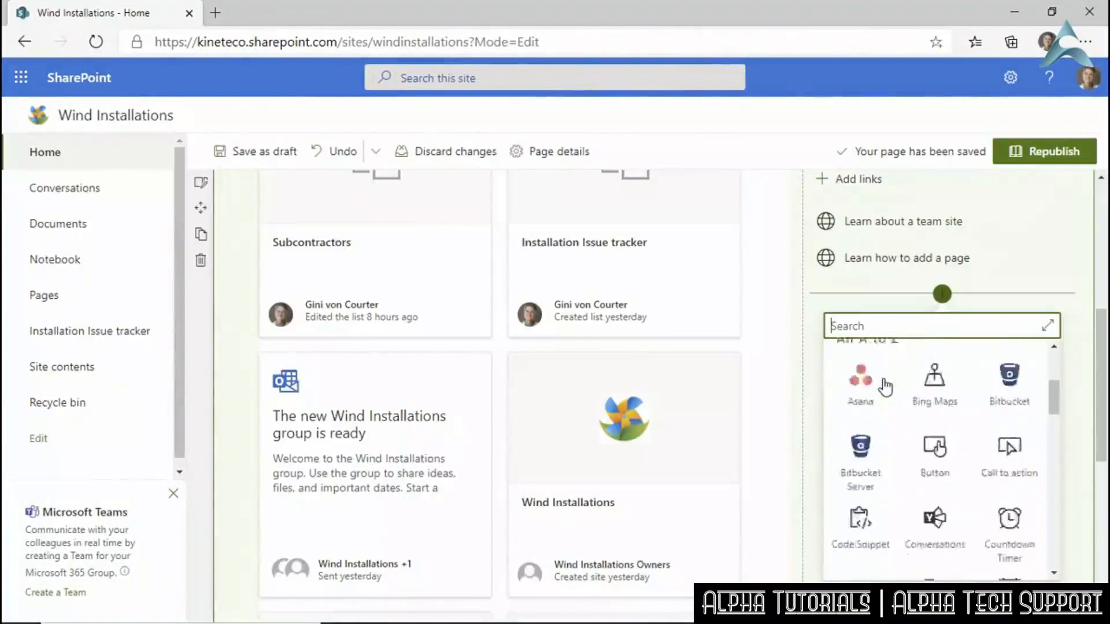
# Find Microsoft PowerApps in the web part toolbox and insert it at the foot of the page.
pyautogui.scroll(-8, 884, 386)
pyautogui.scroll(-5, 885, 386)
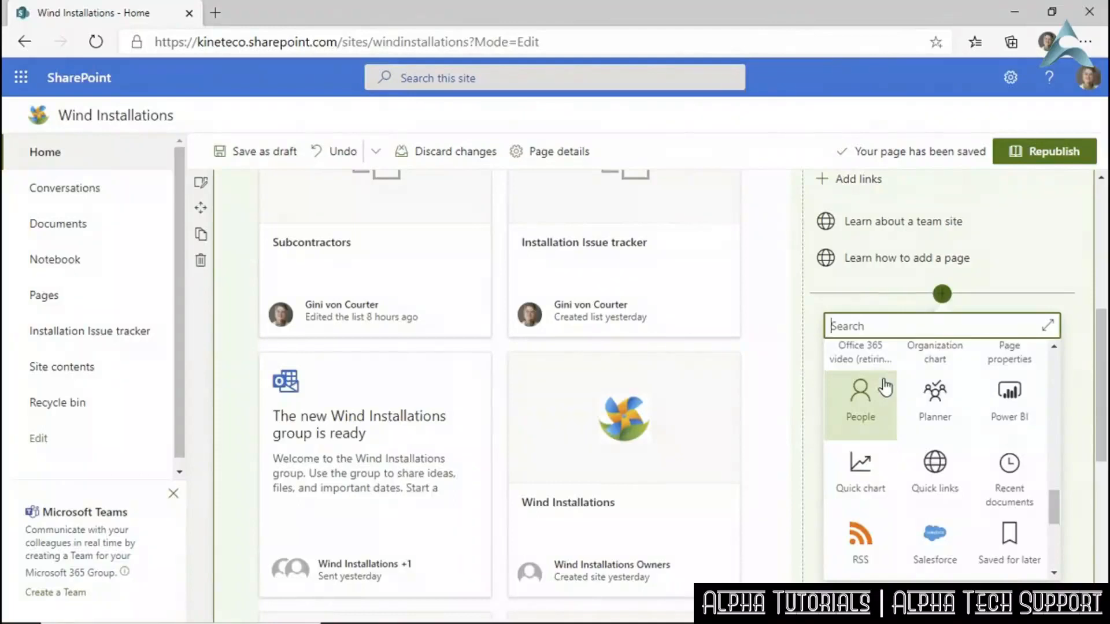
pyautogui.scroll(6, 1045, 452)
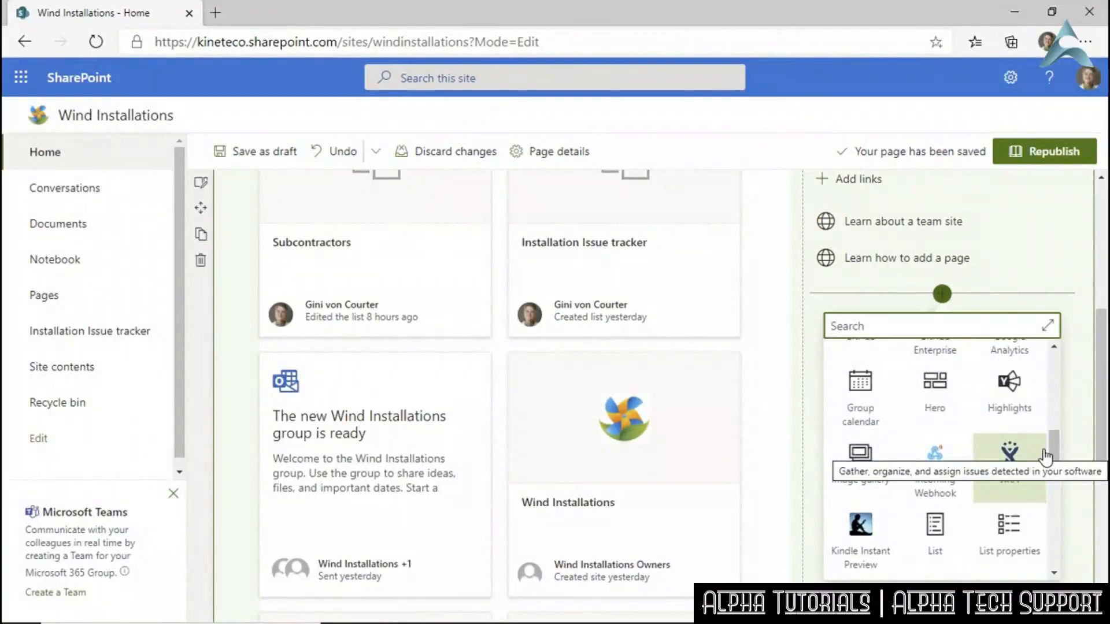
pyautogui.moveTo(1050, 460); pyautogui.dragTo(1053, 495)
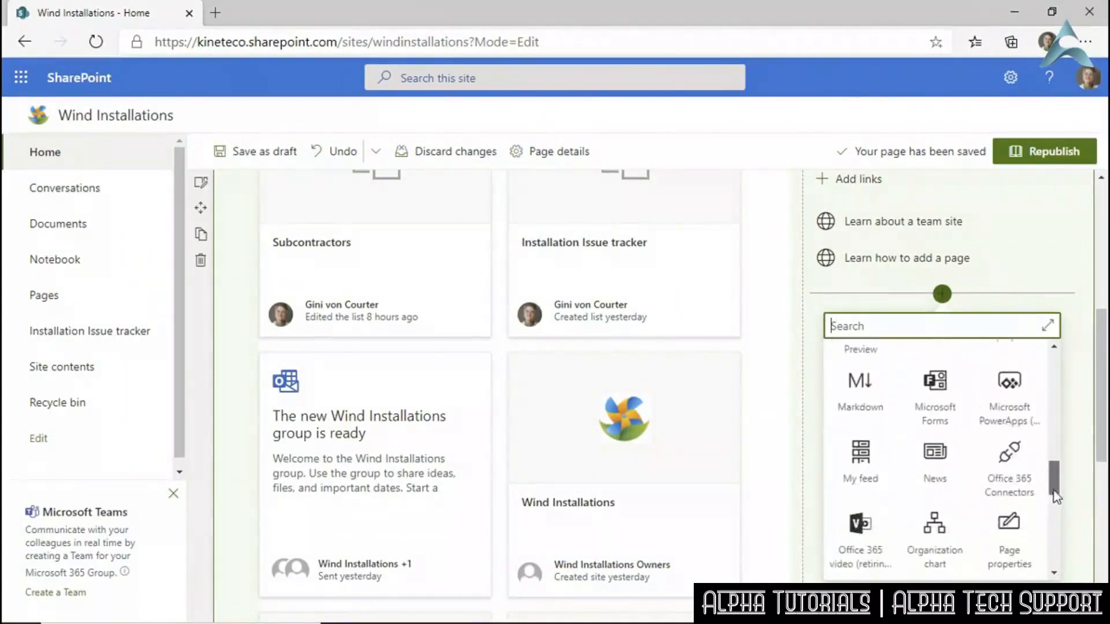
pyautogui.click(1002, 412)
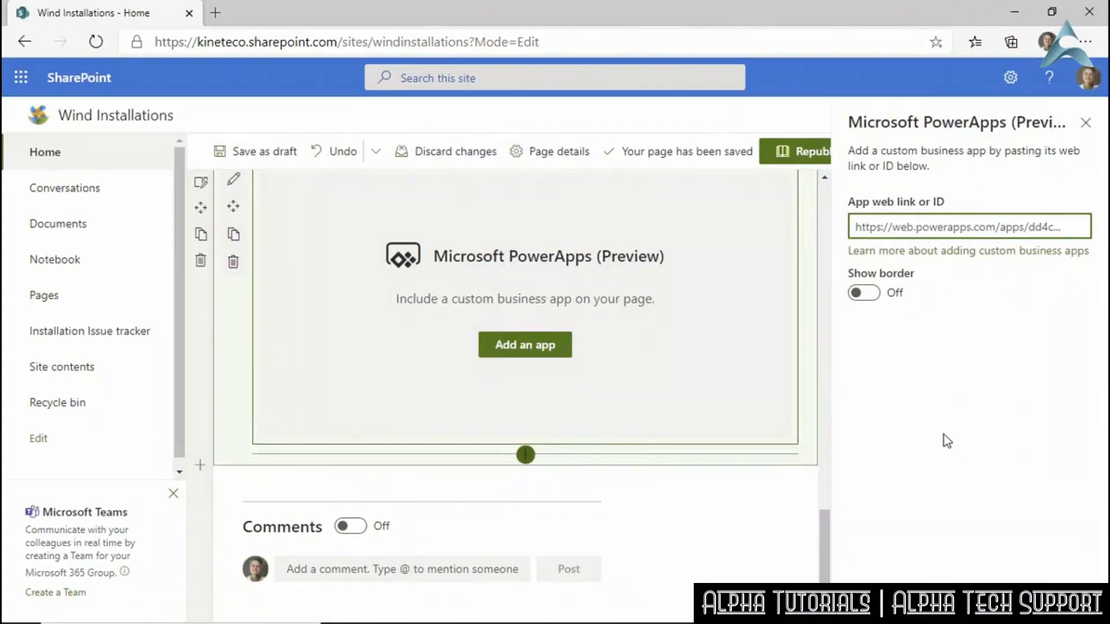
# Go to web.powerapps.com in a new browser tab and list the apps.
pyautogui.click(215, 14)
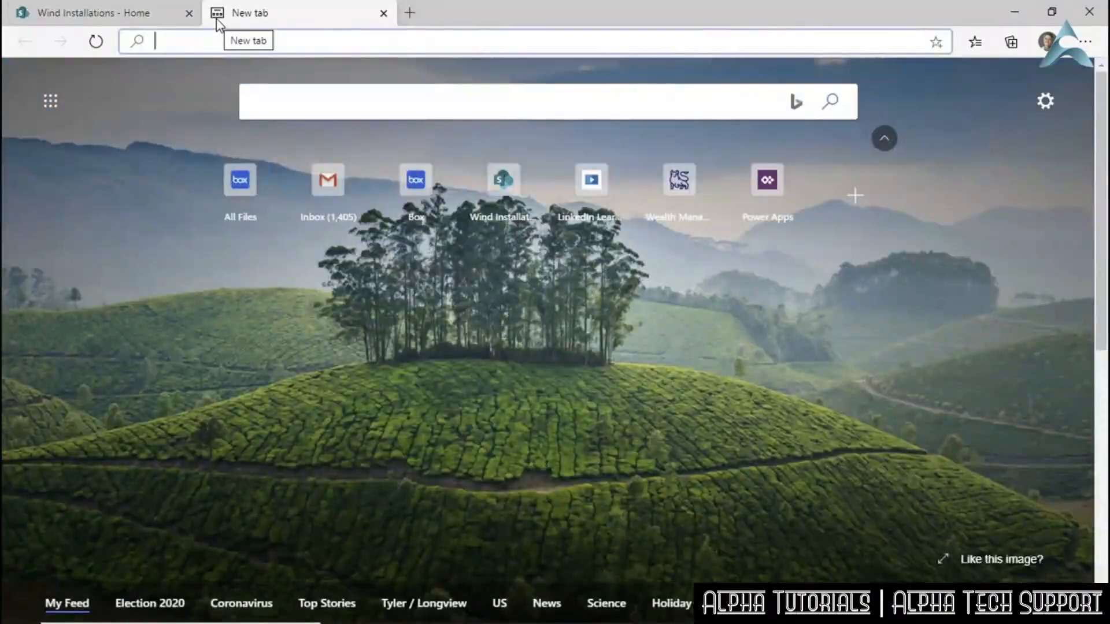
pyautogui.write('we')
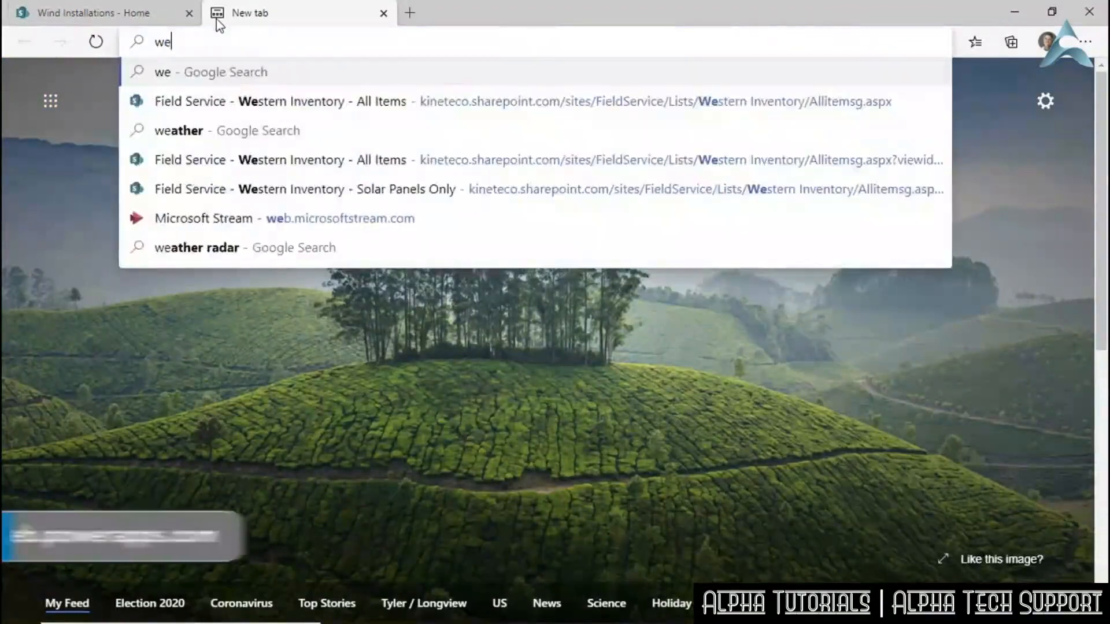
pyautogui.write('b.powerapps.com')
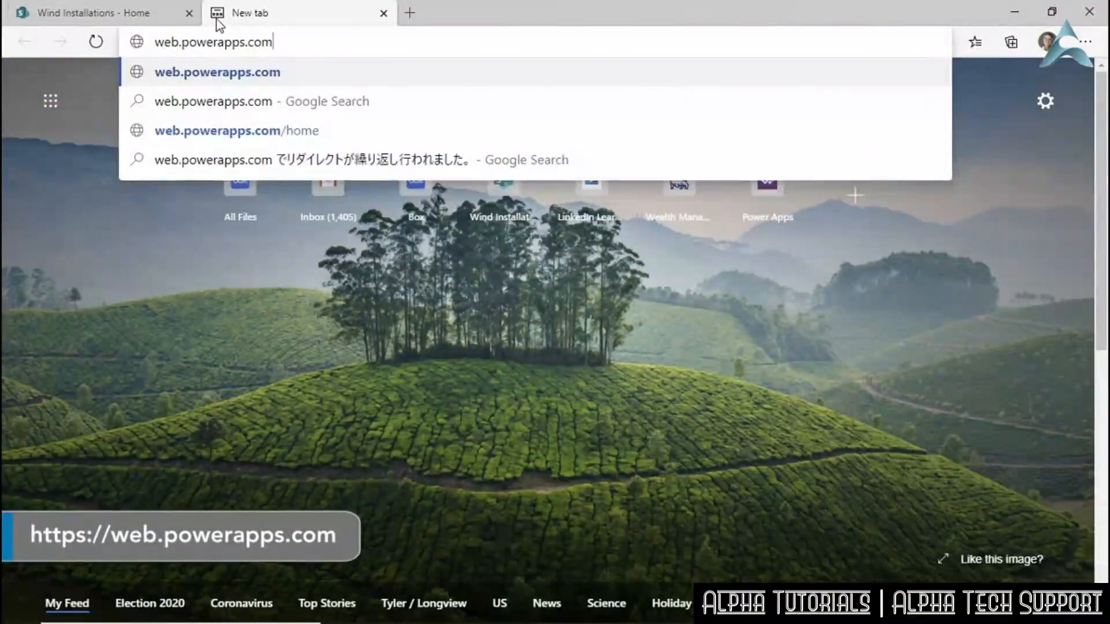
pyautogui.press('Return')
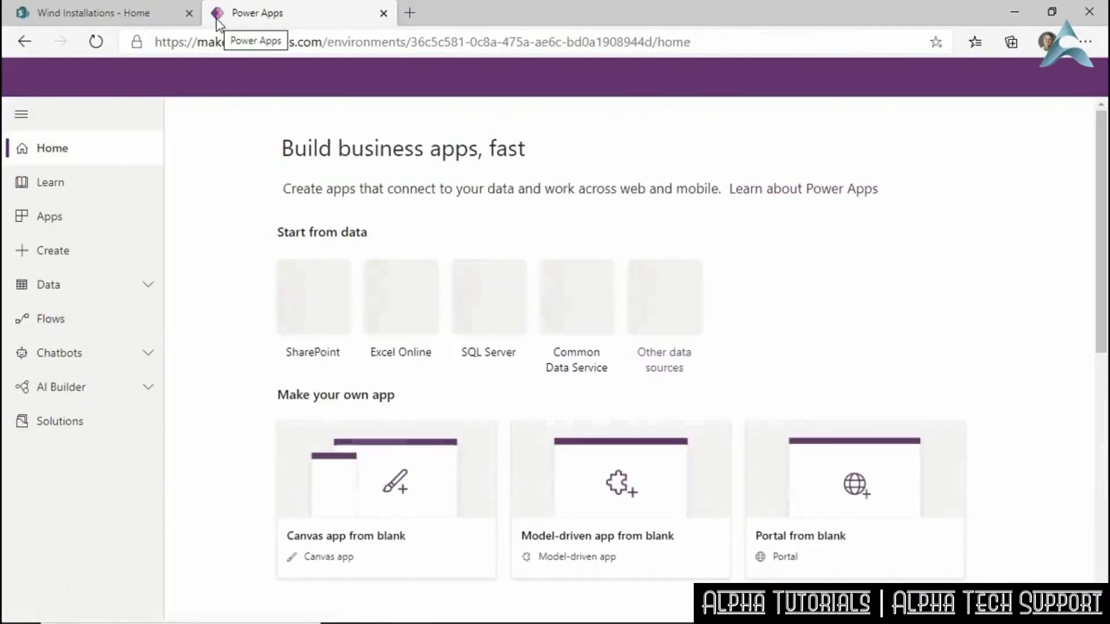
pyautogui.click(49, 216)
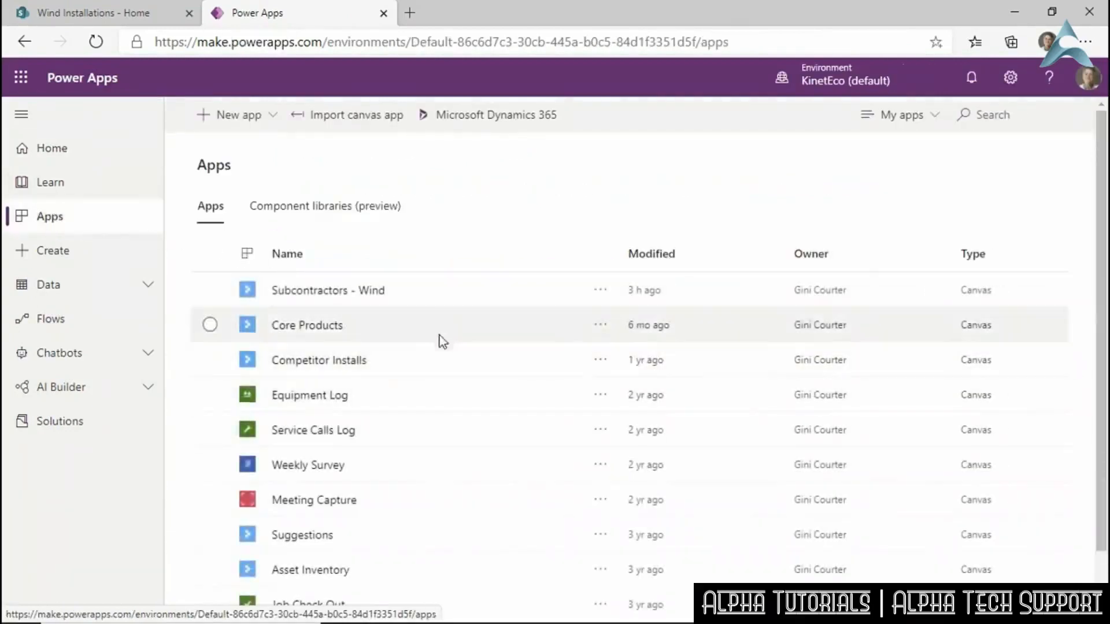
# Copy the web link from the Subcontractors - Wind app's Details page.
pyautogui.click(445, 289)
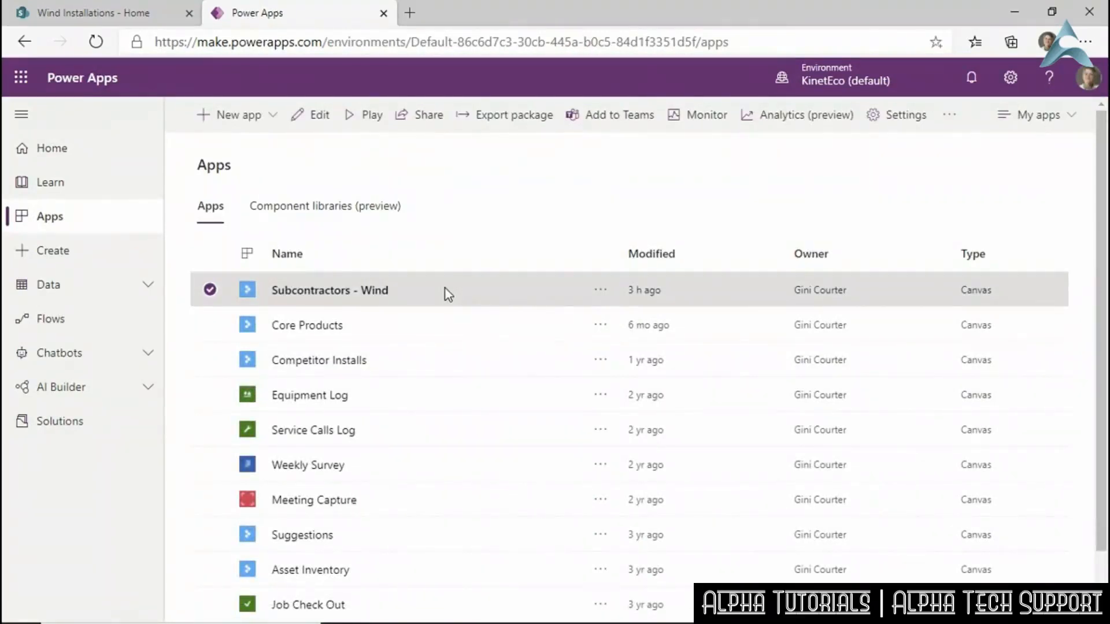
pyautogui.click(599, 291)
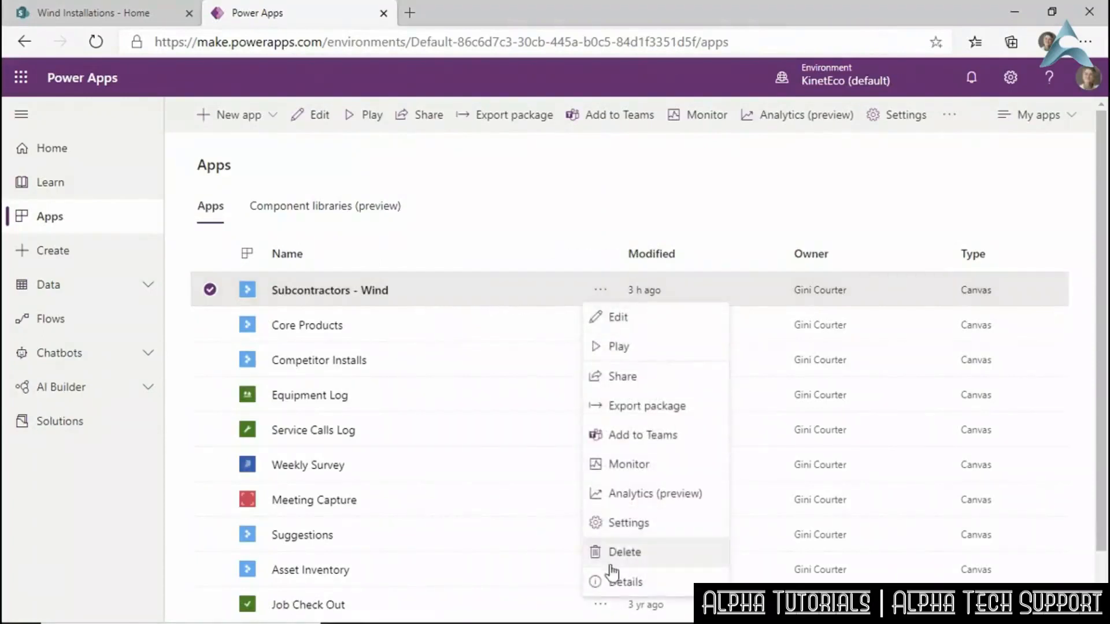
pyautogui.click(621, 581)
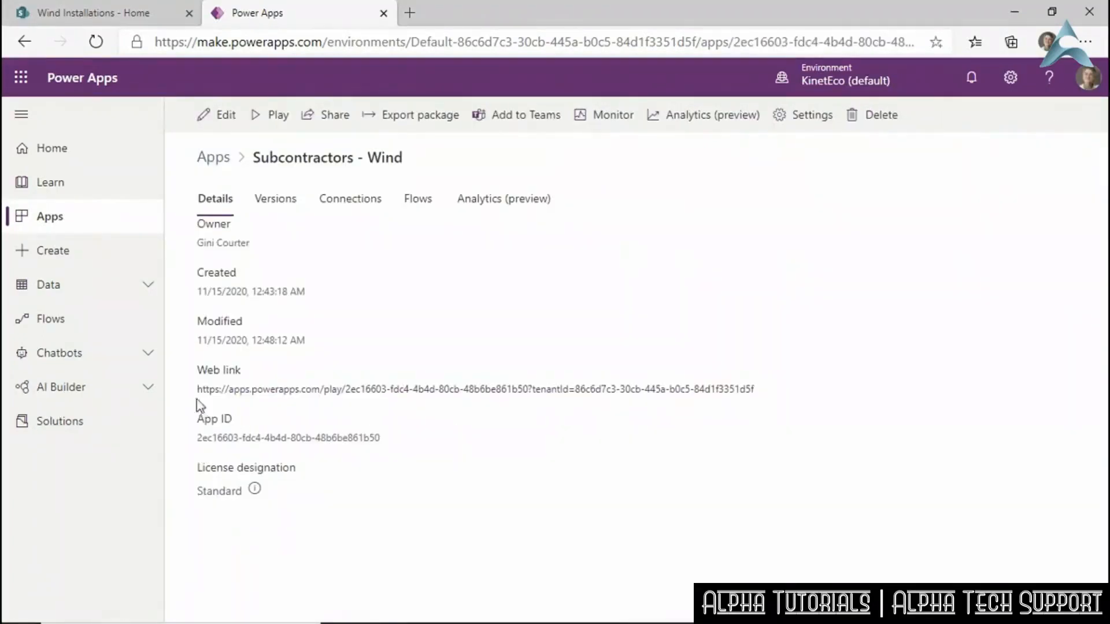
pyautogui.rightClick(711, 395)
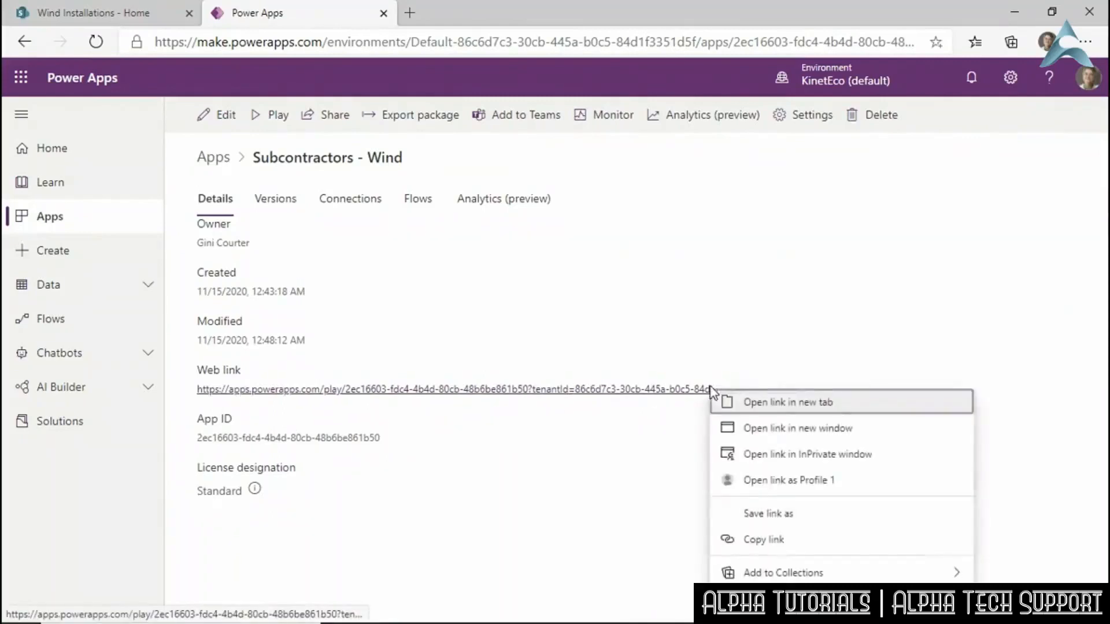
pyautogui.click(766, 539)
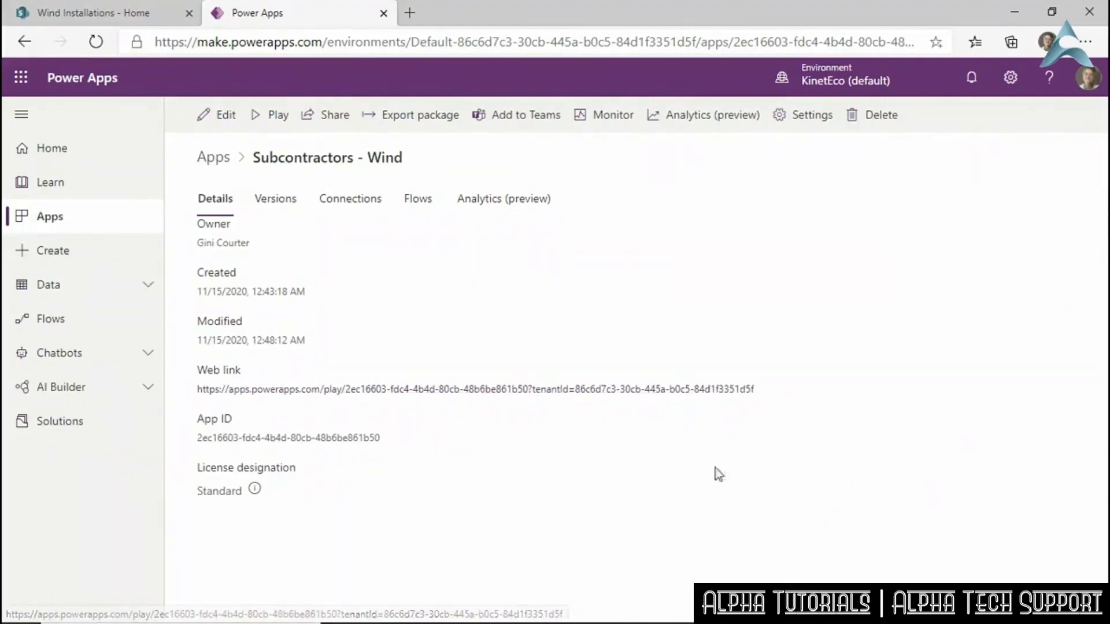
pyautogui.click(130, 24)
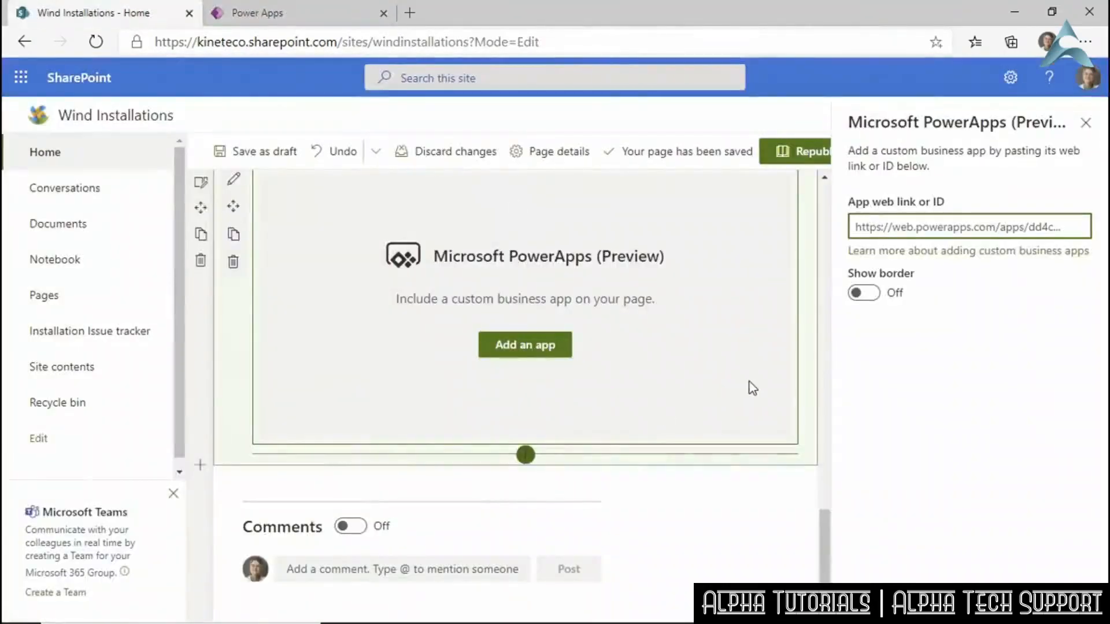
# Paste the Subcontractors - Wind app link into the web part, turn Show border On, and close the pane.
pyautogui.hotkey('ctrl', 'v')
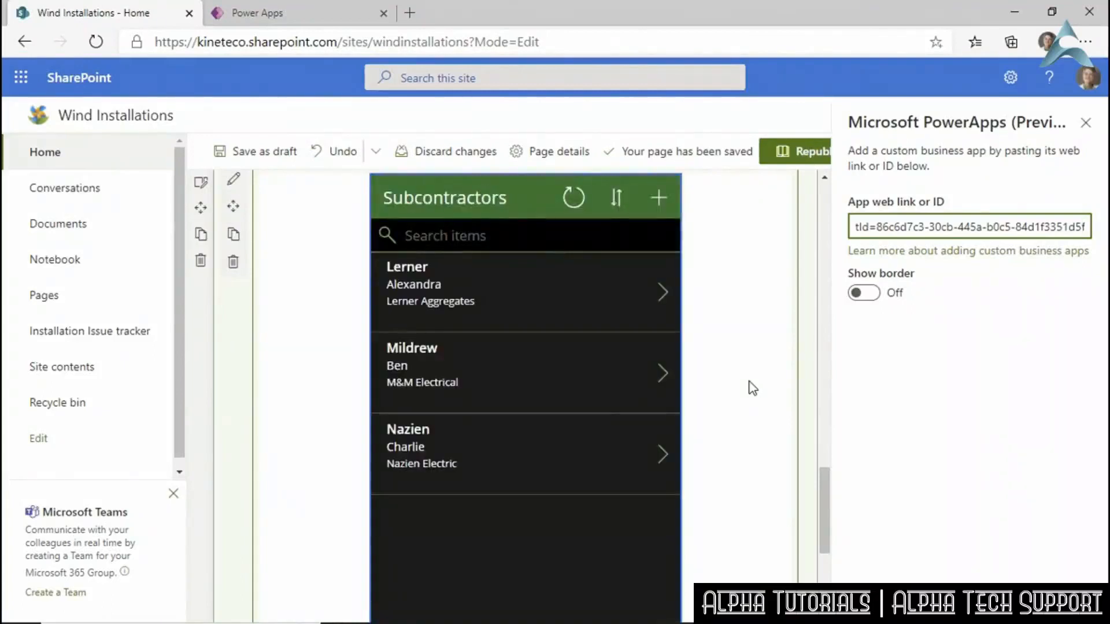
pyautogui.click(872, 296)
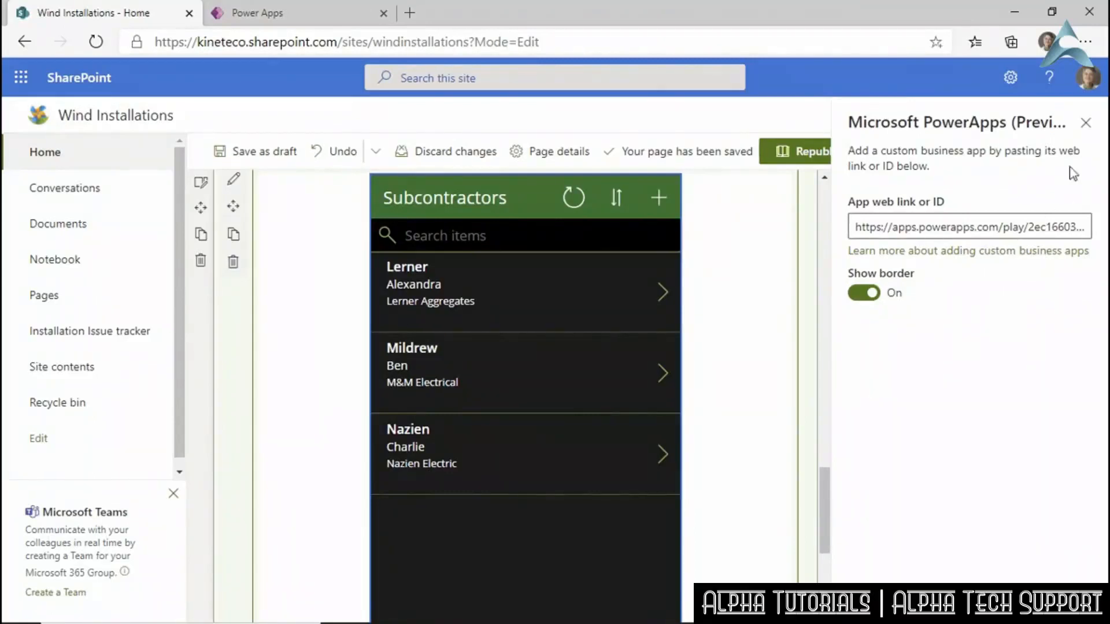
pyautogui.click(1086, 122)
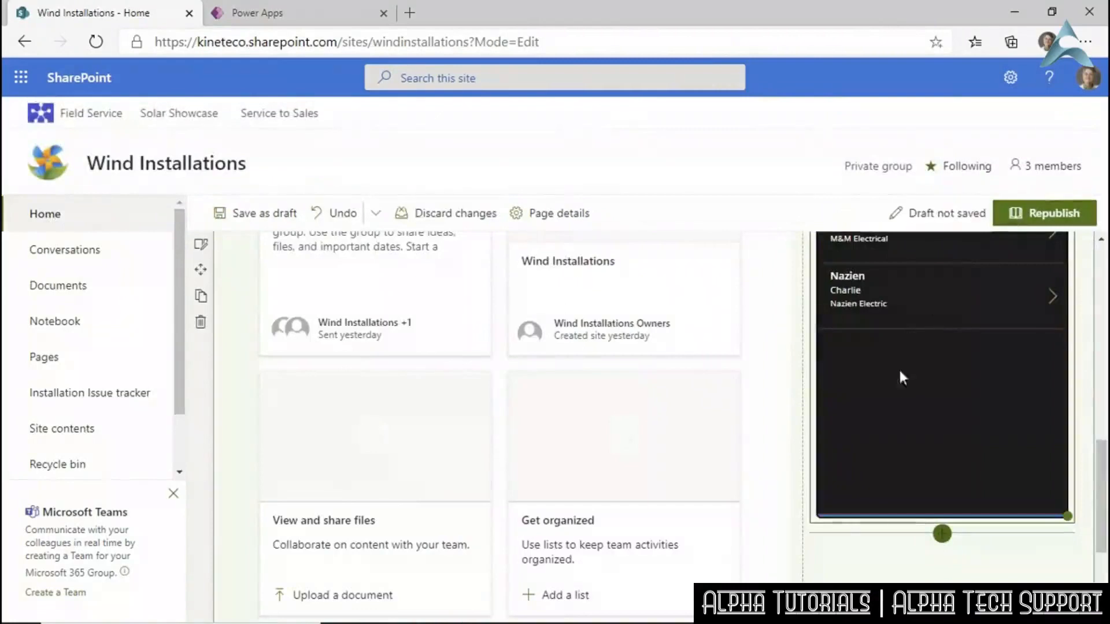
# Move the Power Apps web part beneath Our weather in the right column and republish.
pyautogui.scroll(6, 897, 380)
pyautogui.scroll(4, 896, 382)
pyautogui.scroll(-5, 896, 379)
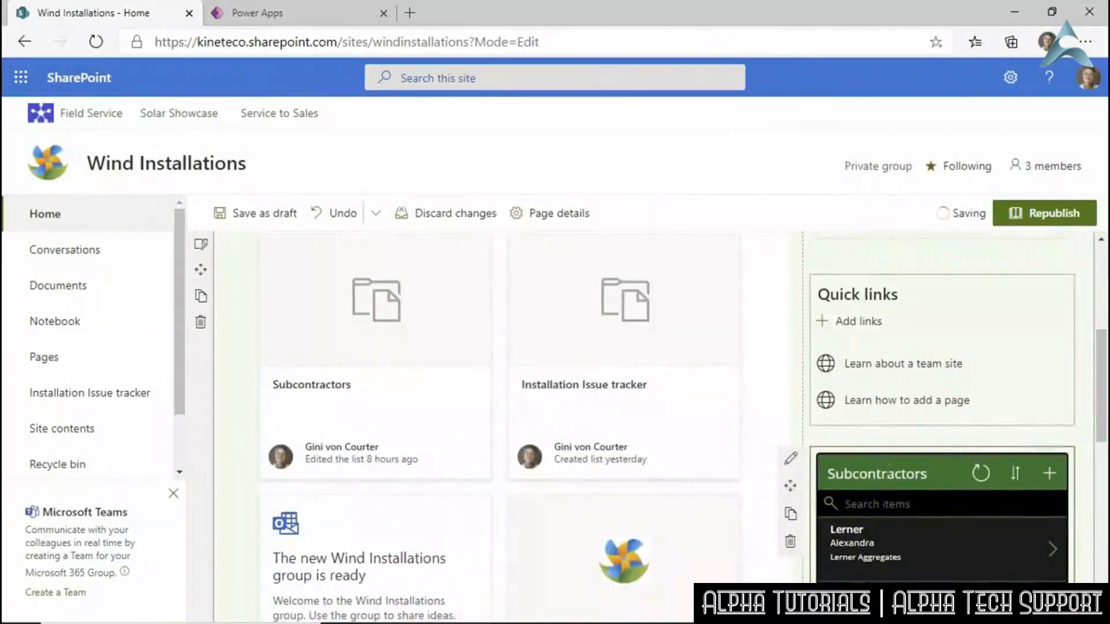
pyautogui.moveTo(892, 446); pyautogui.dragTo(833, 509)
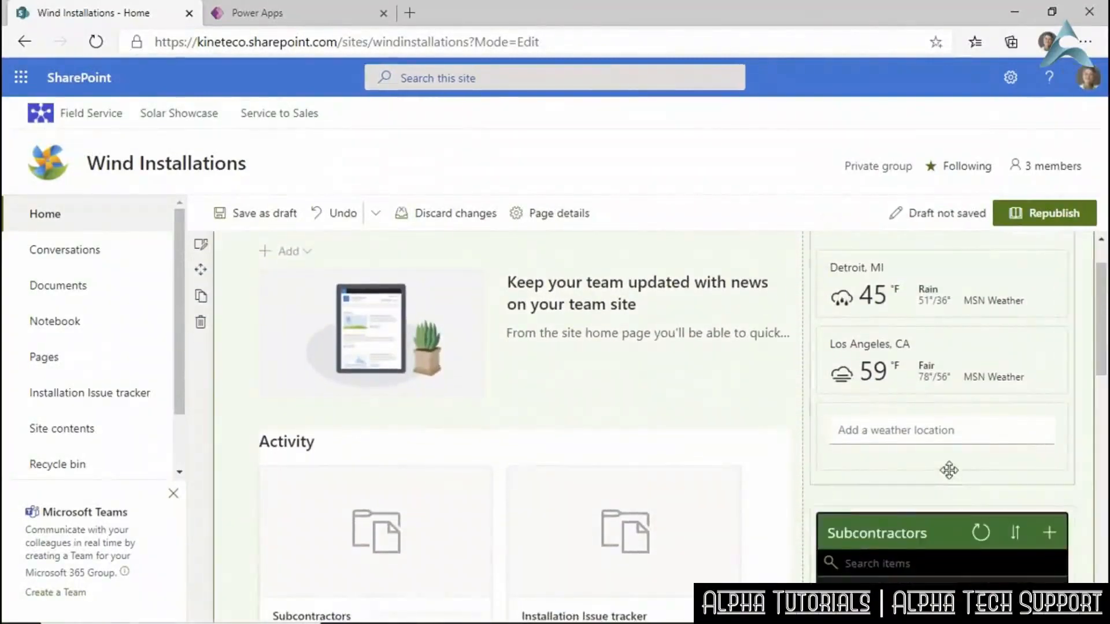
pyautogui.scroll(-3, 947, 469)
pyautogui.scroll(-8, 945, 459)
pyautogui.scroll(10, 941, 478)
pyautogui.scroll(2, 936, 468)
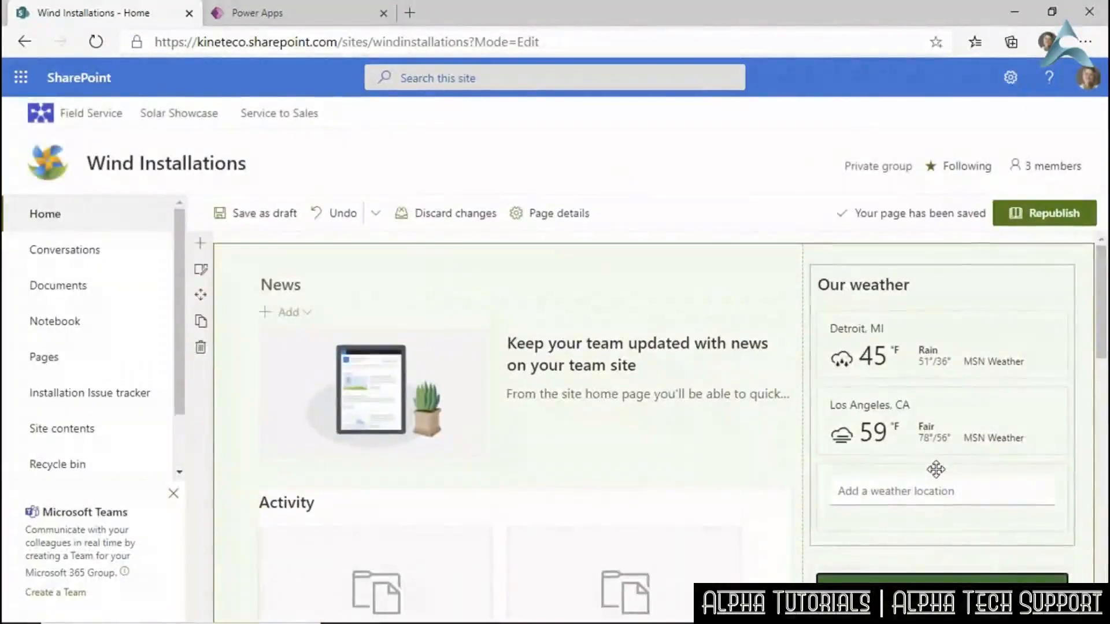
pyautogui.click(1045, 212)
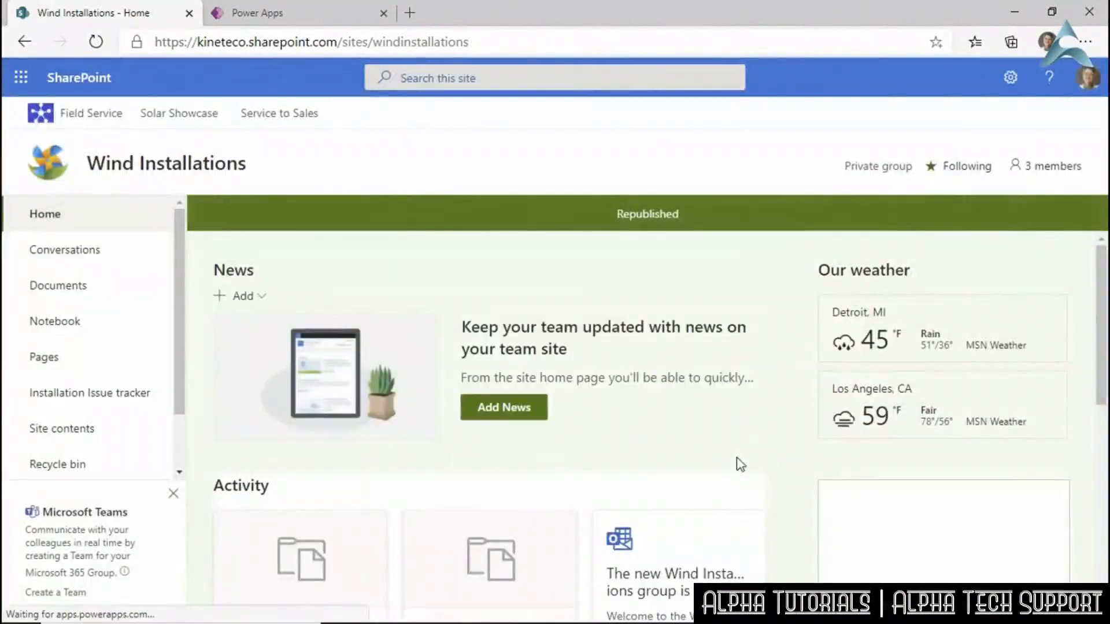
# Sign in to the embedded Subcontractors app with the first listed account and check it loads.
pyautogui.scroll(-5, 740, 450)
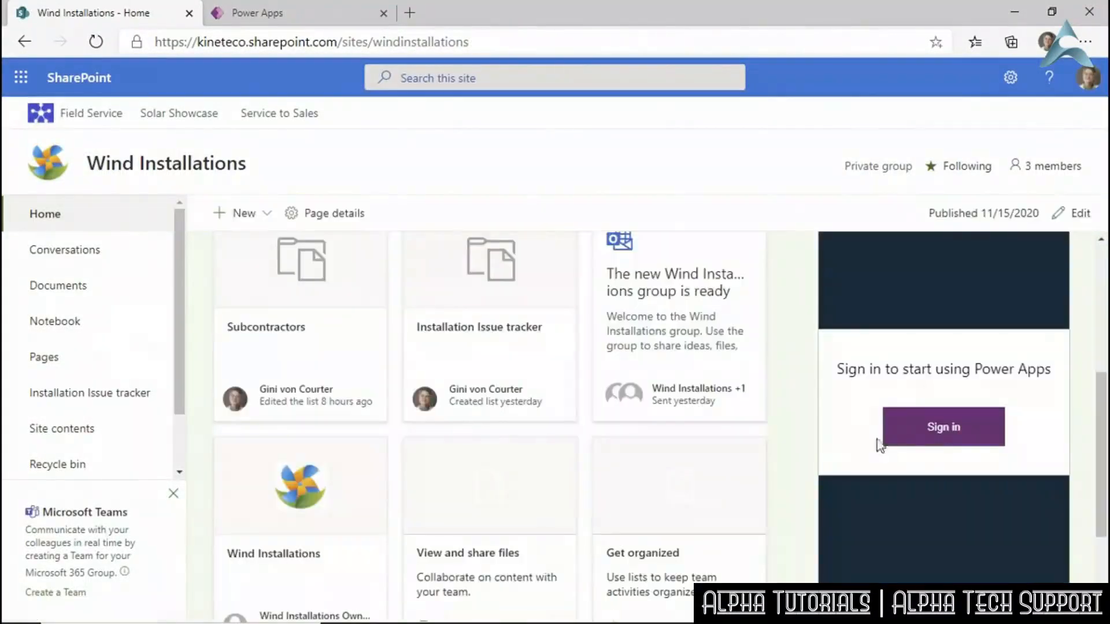
pyautogui.click(953, 430)
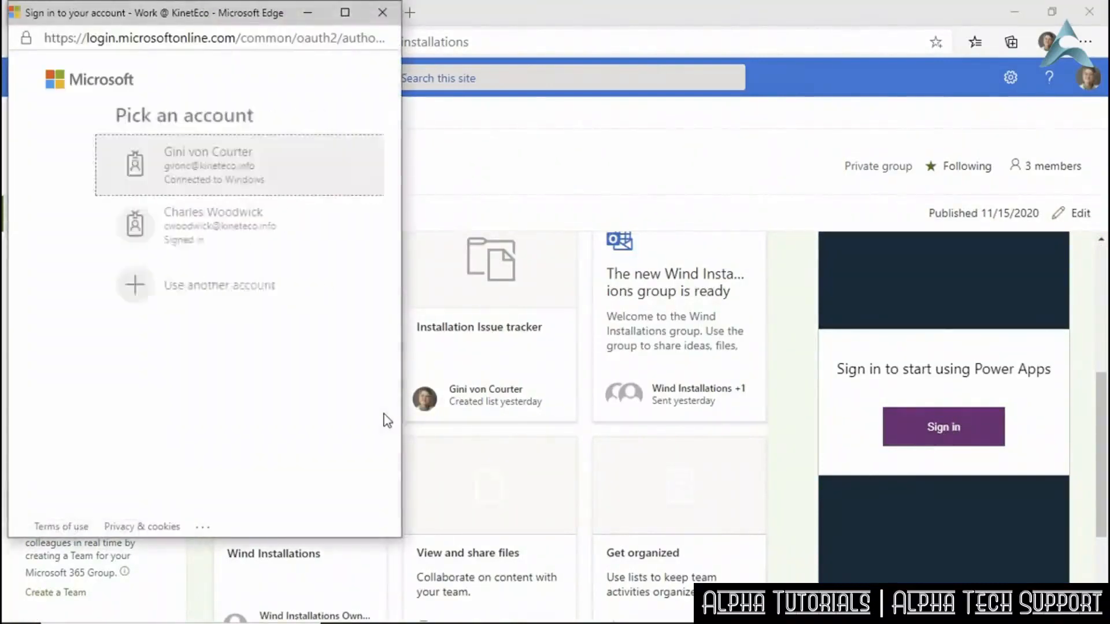
pyautogui.click(151, 170)
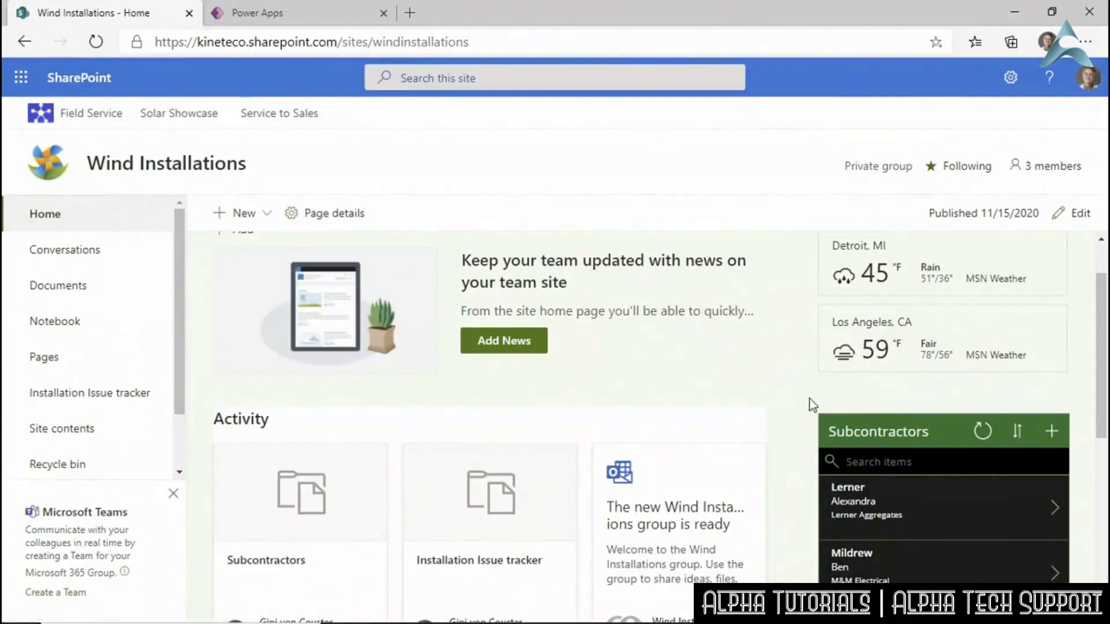
pyautogui.scroll(-3, 810, 402)
pyautogui.scroll(4, 911, 414)
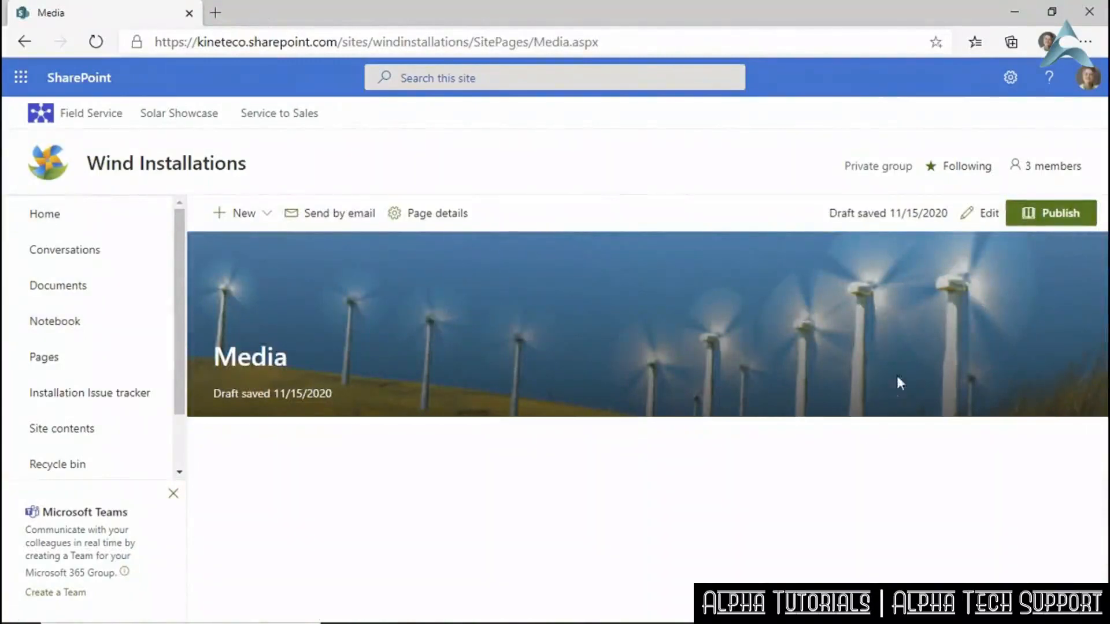
# Search for 'stream' and insert the Stream web part in the Media page's first column.
pyautogui.click(975, 217)
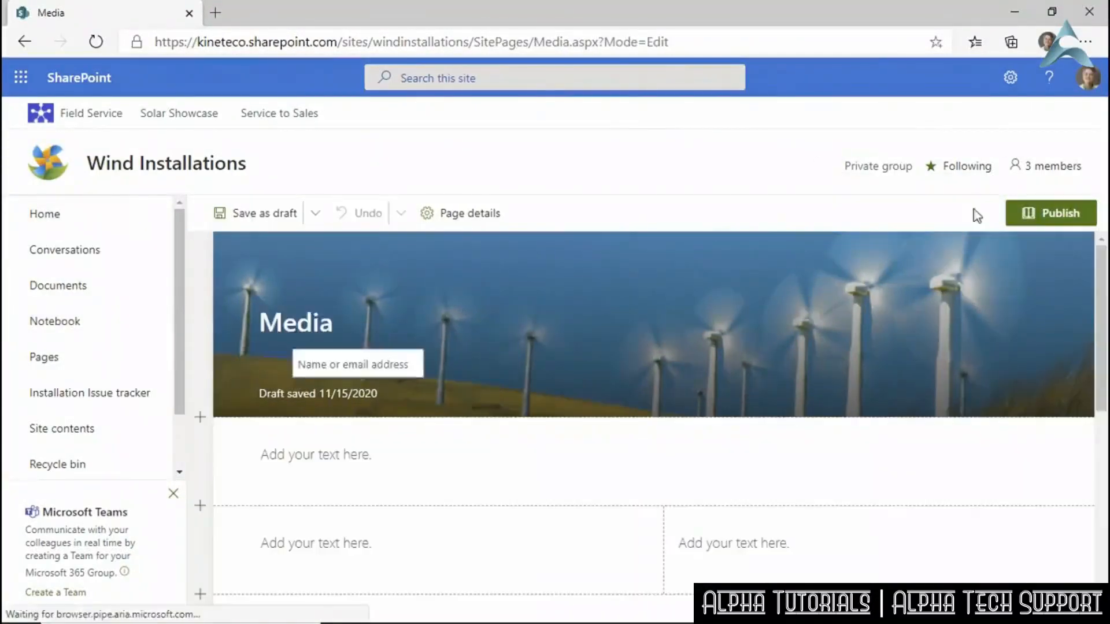
pyautogui.scroll(-2, 759, 449)
pyautogui.moveTo(450, 422)
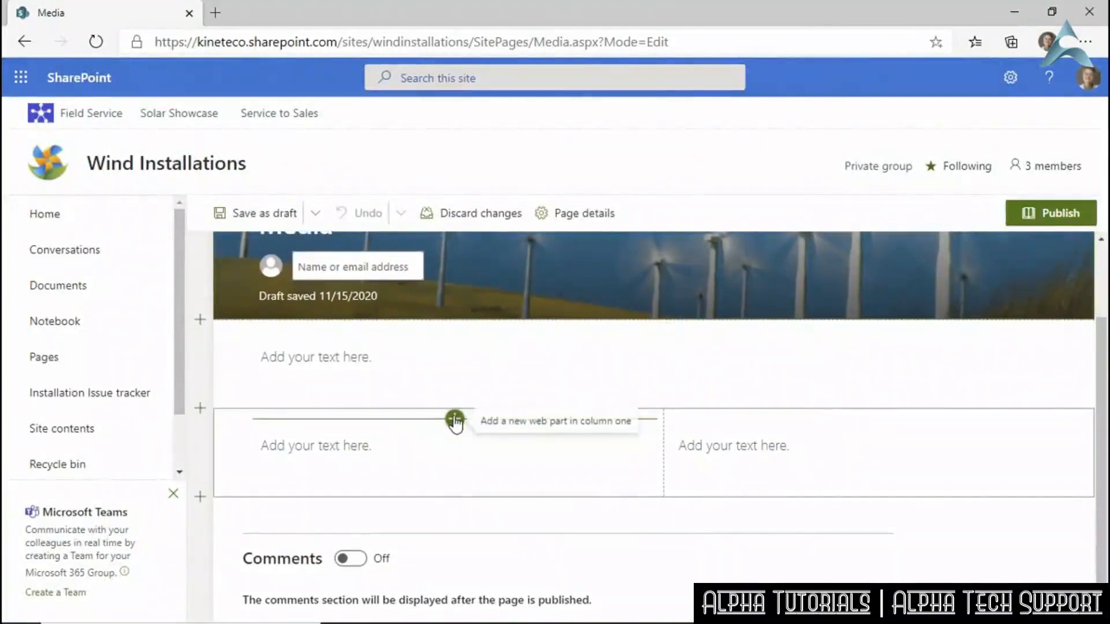
pyautogui.click(454, 420)
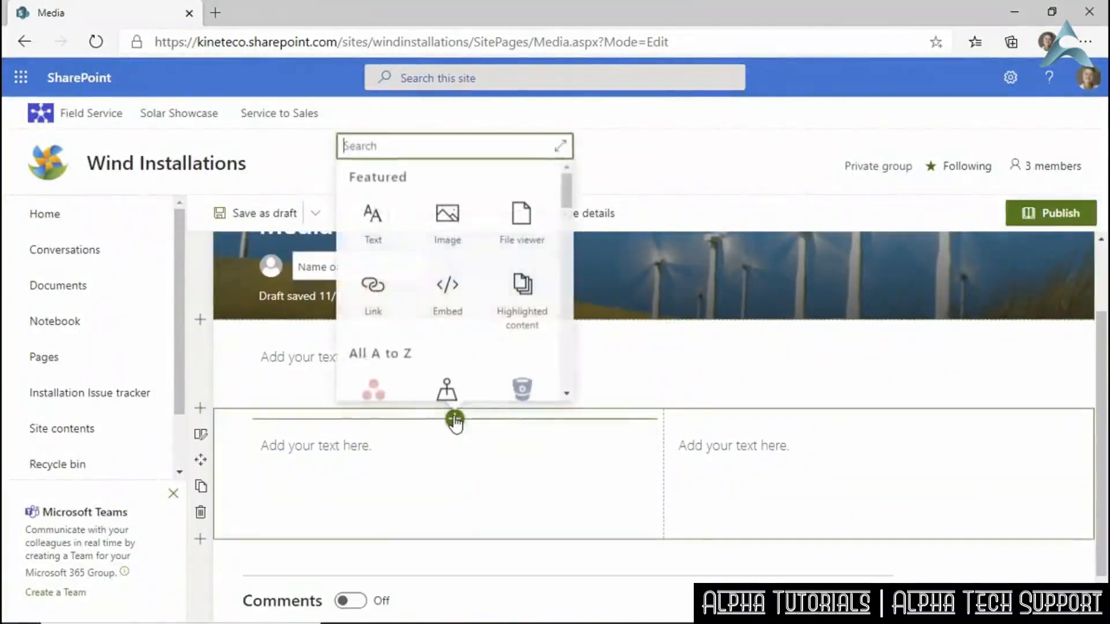
pyautogui.write('stream')
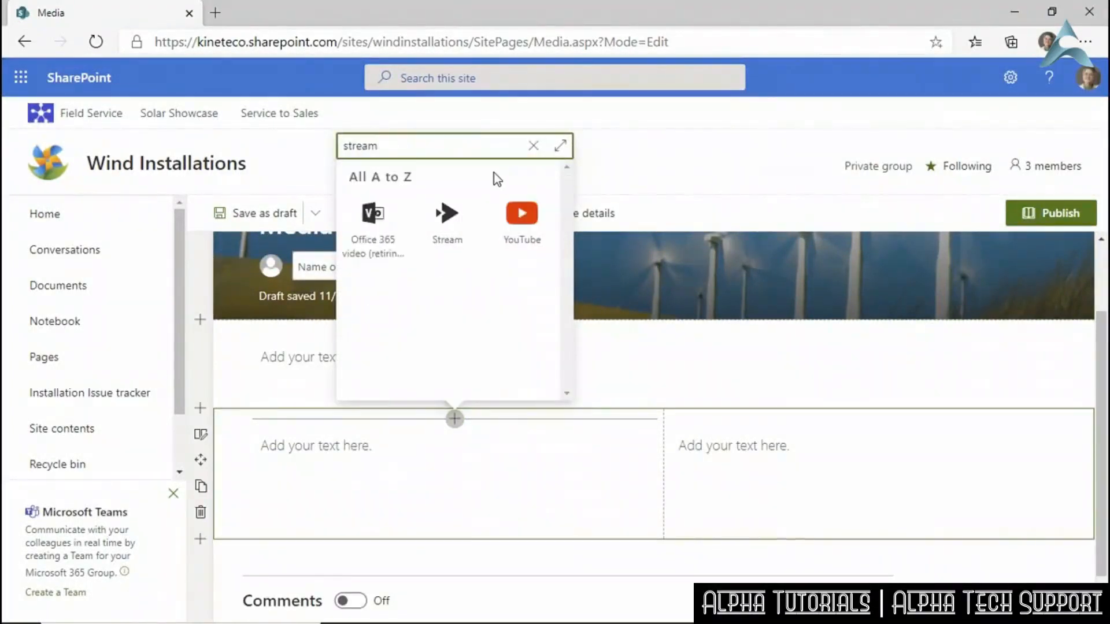
pyautogui.click(443, 225)
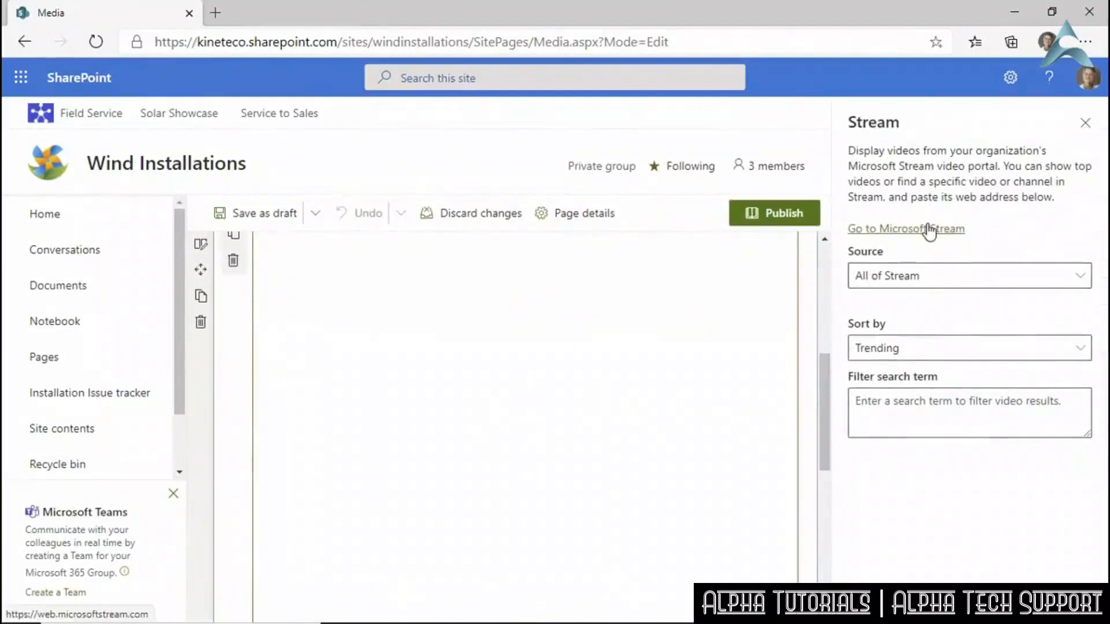
# Set the Stream source to Single video and open Microsoft Stream in a new tab.
pyautogui.click(944, 283)
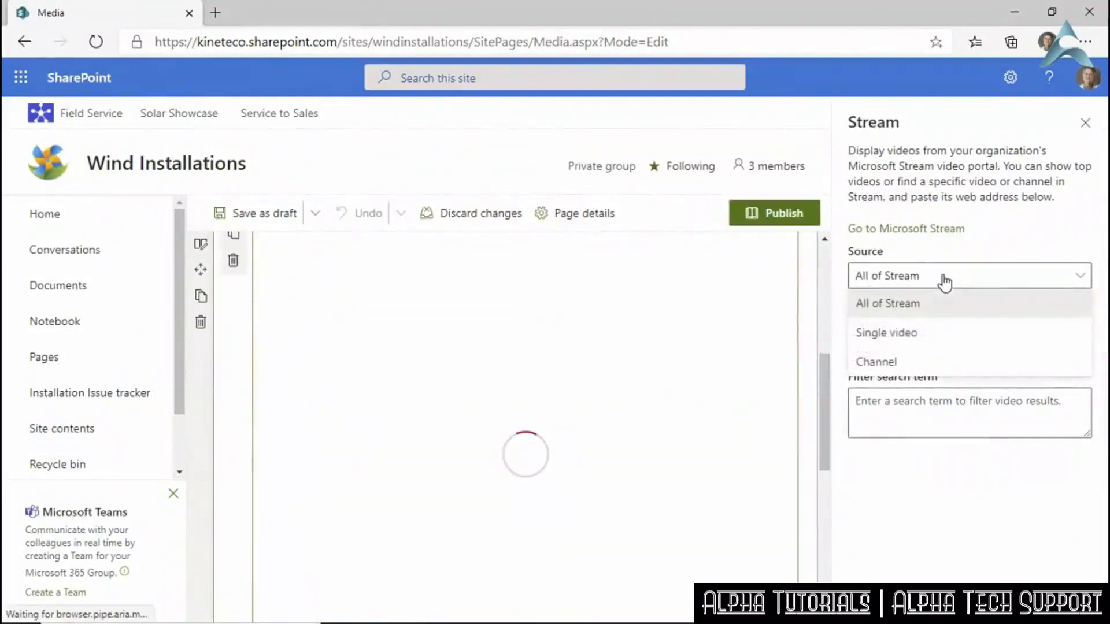
pyautogui.click(919, 333)
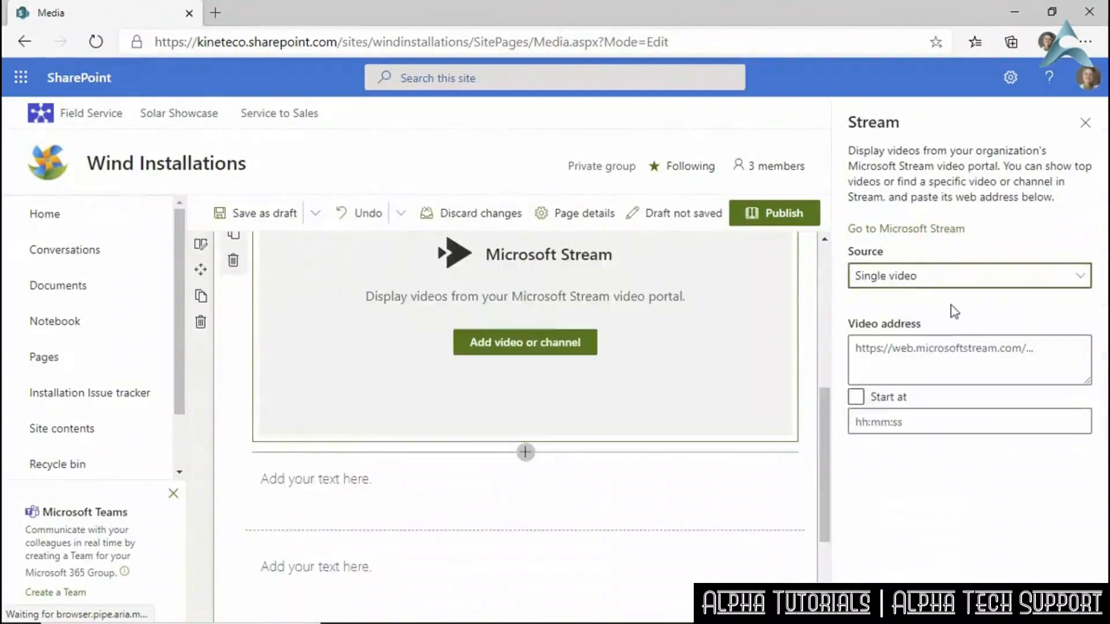
pyautogui.click(891, 229)
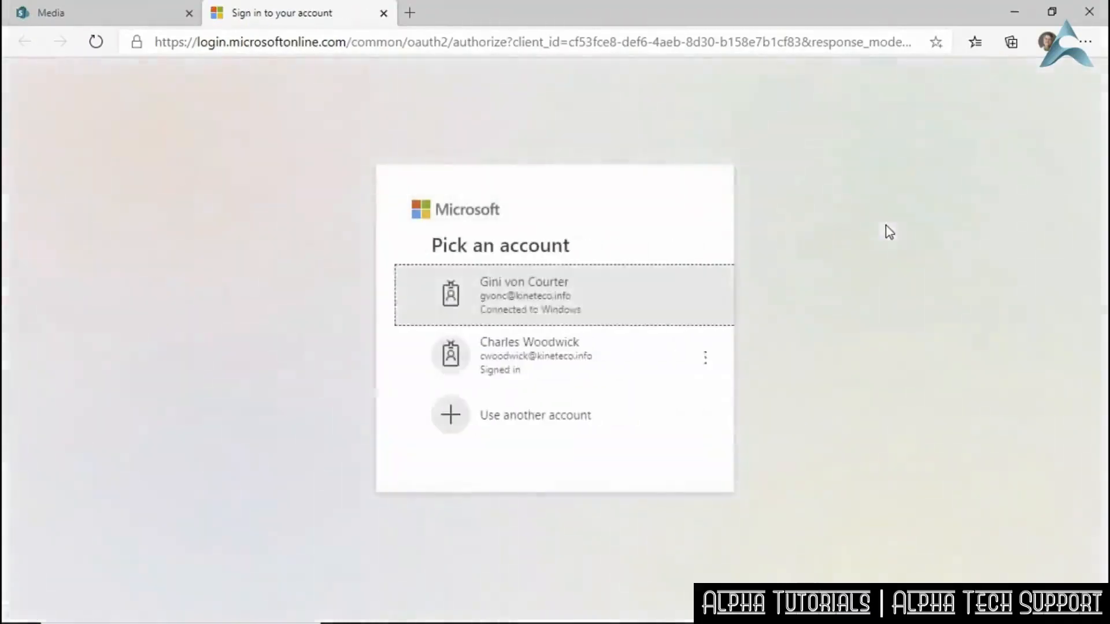
# Sign in to Stream with the first account and cycle through the trending videos carousel.
pyautogui.click(504, 317)
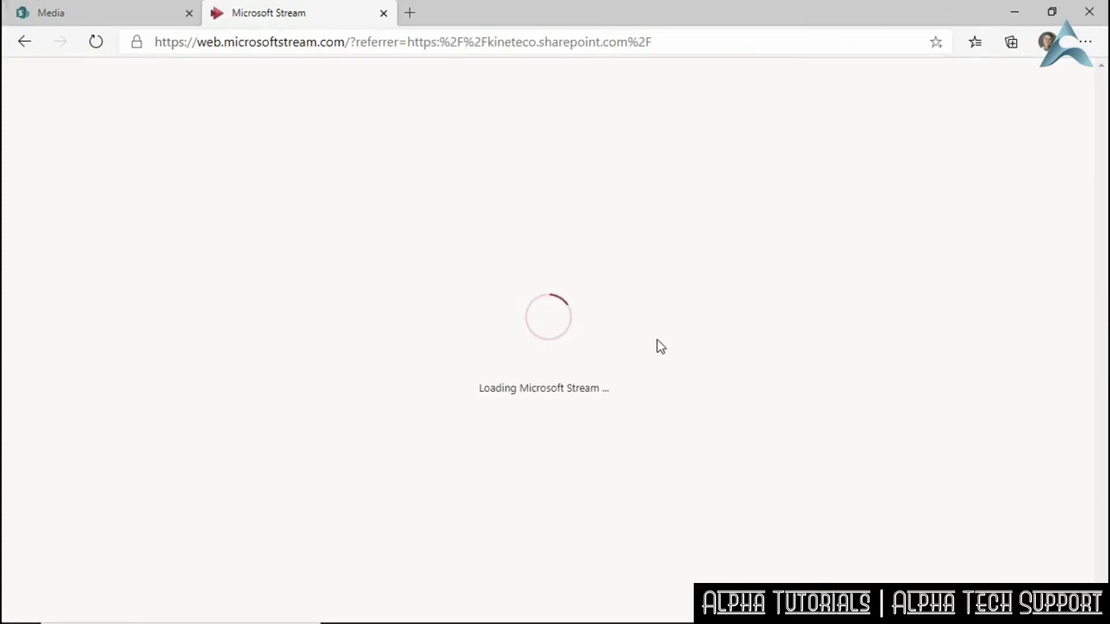
pyautogui.scroll(-5, 584, 324)
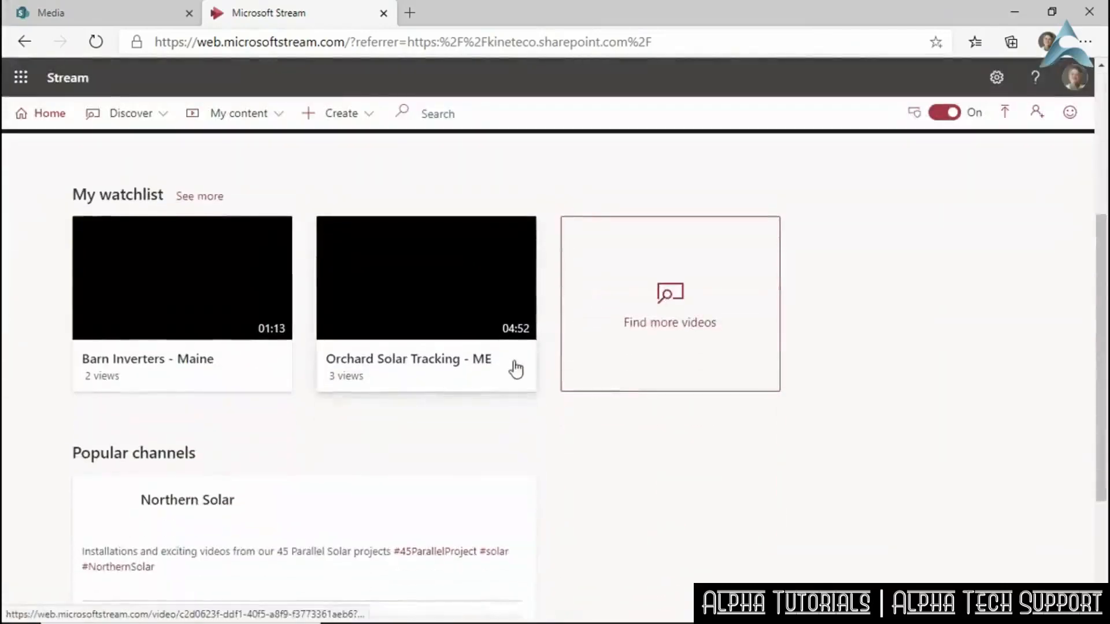
pyautogui.scroll(4, 517, 433)
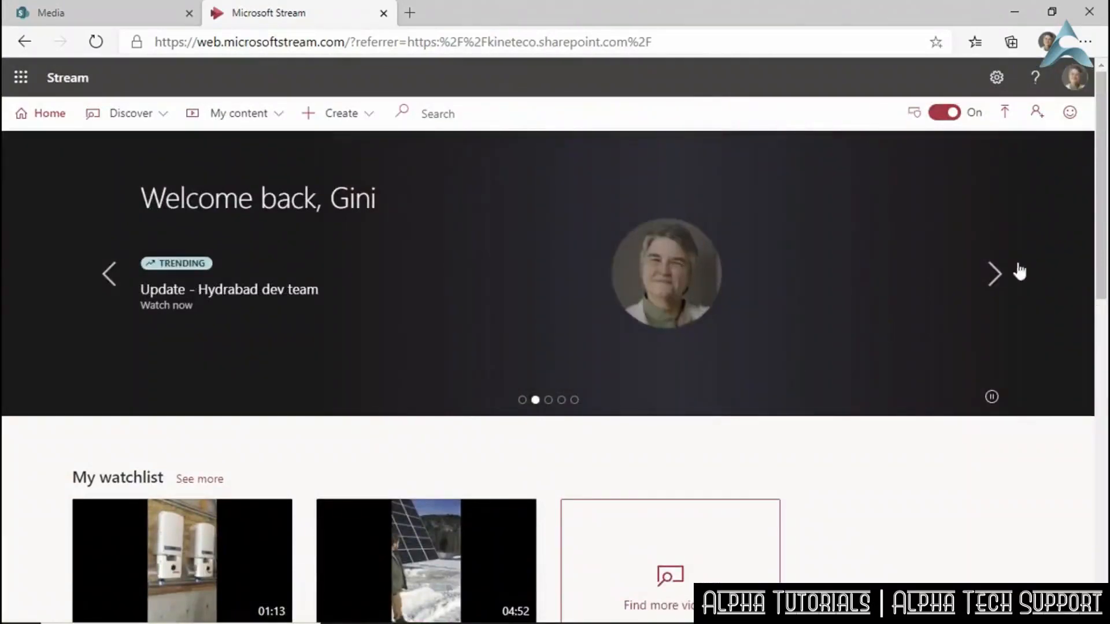
pyautogui.click(994, 274)
pyautogui.click(996, 275)
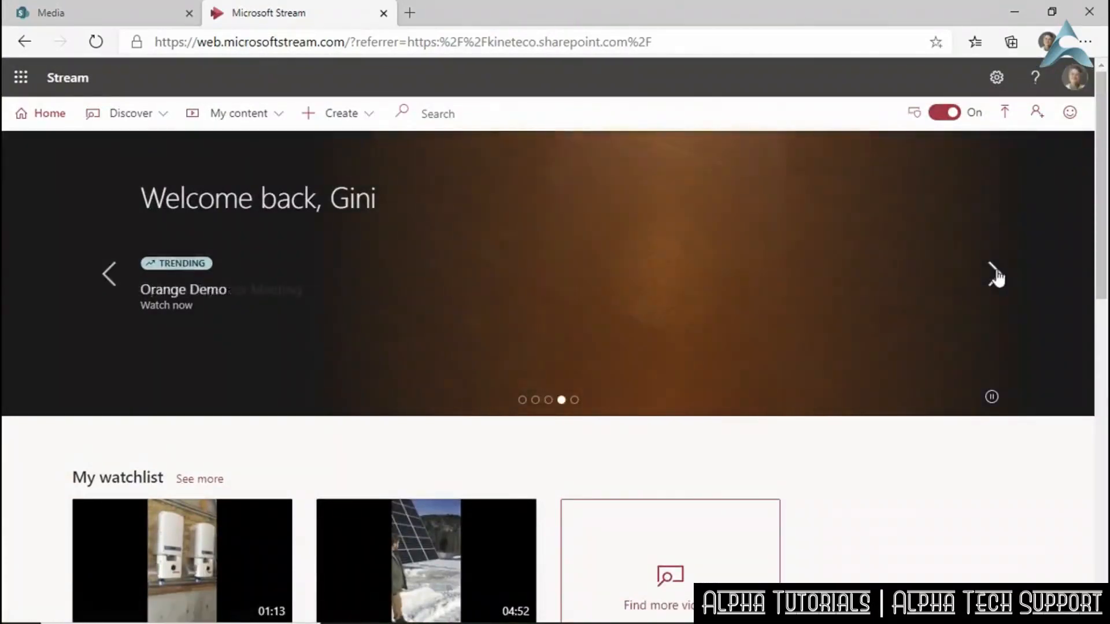
pyautogui.click(994, 274)
pyautogui.click(995, 275)
# Search for 'psa' and open the KinetEco - PSA short version video.
pyautogui.click(448, 112)
pyautogui.write('psa')
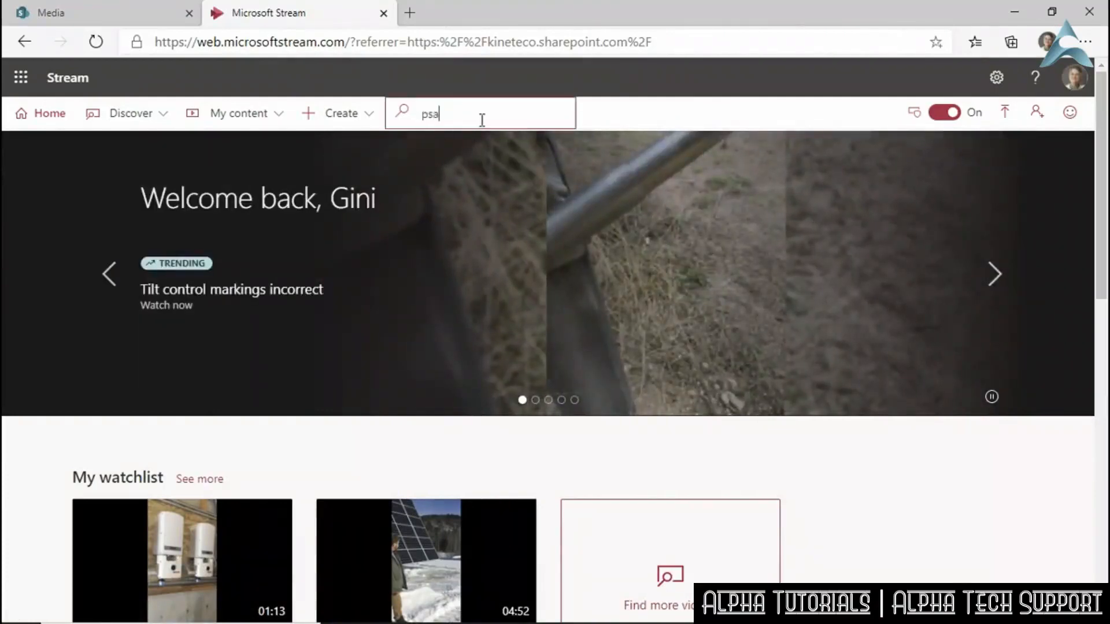
pyautogui.press('Return')
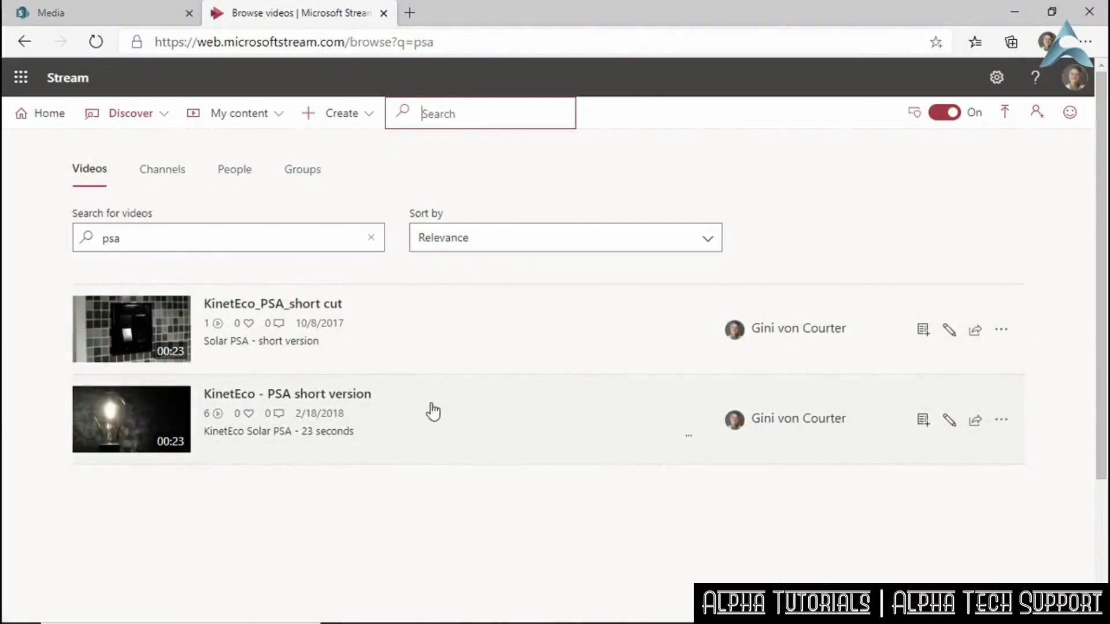
pyautogui.click(1000, 421)
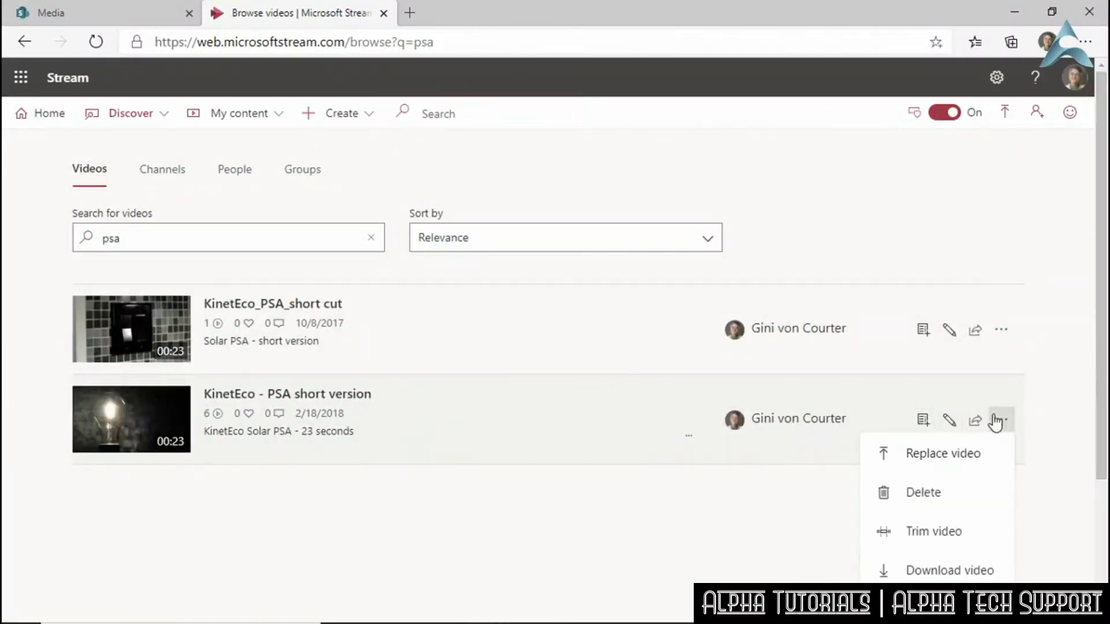
pyautogui.click(569, 436)
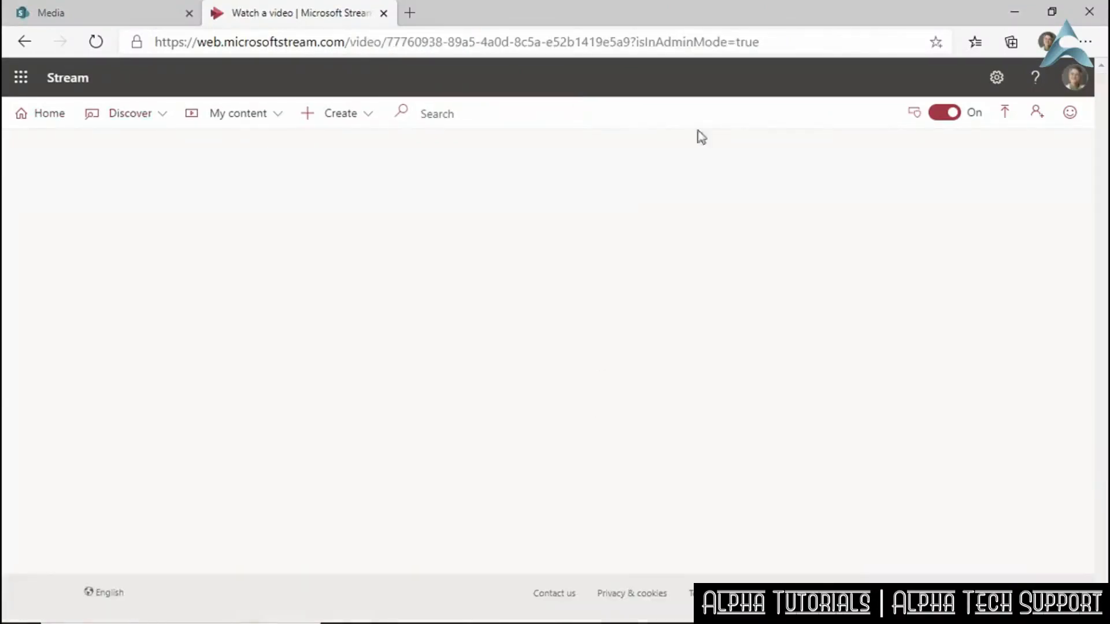
# Copy the video's direct link from its Share dialog.
pyautogui.click(782, 42)
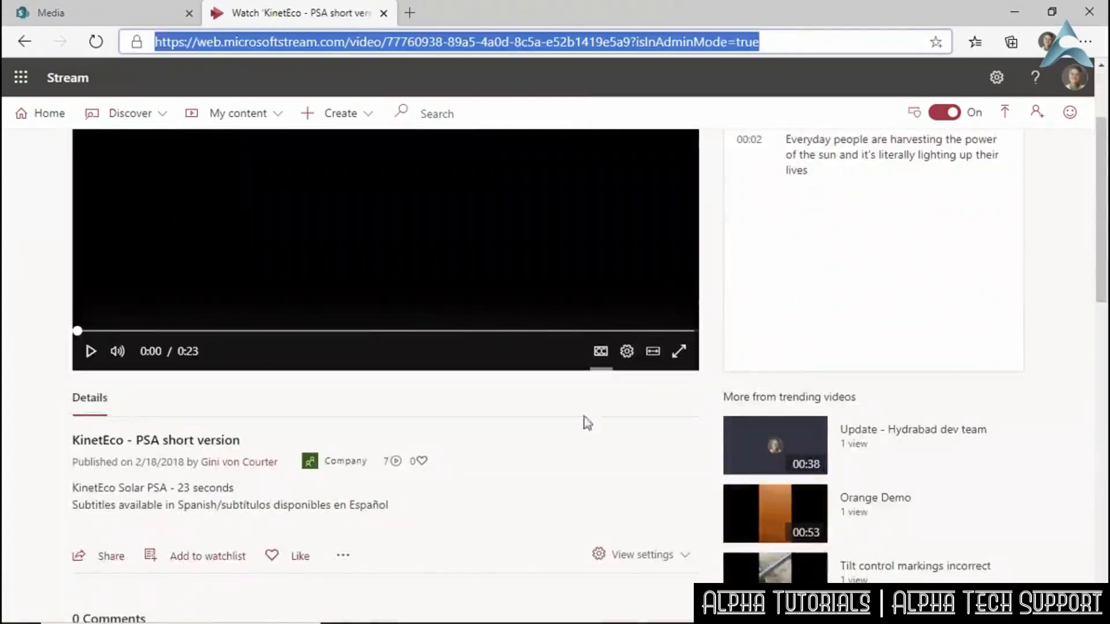
pyautogui.scroll(-2, 532, 431)
pyautogui.click(110, 429)
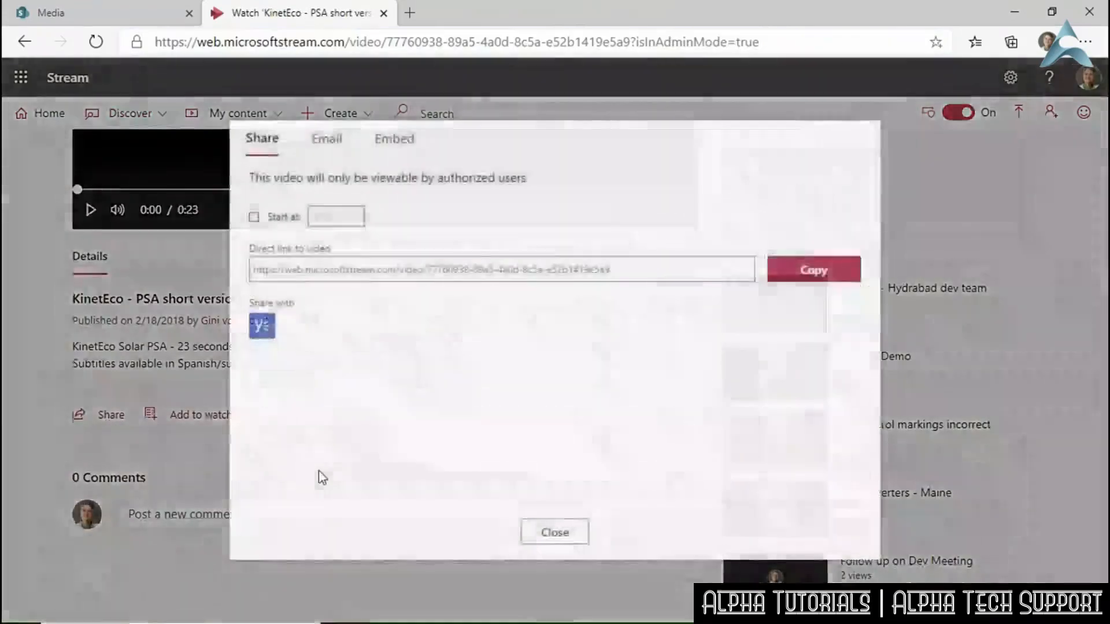
pyautogui.moveTo(638, 262); pyautogui.dragTo(249, 314)
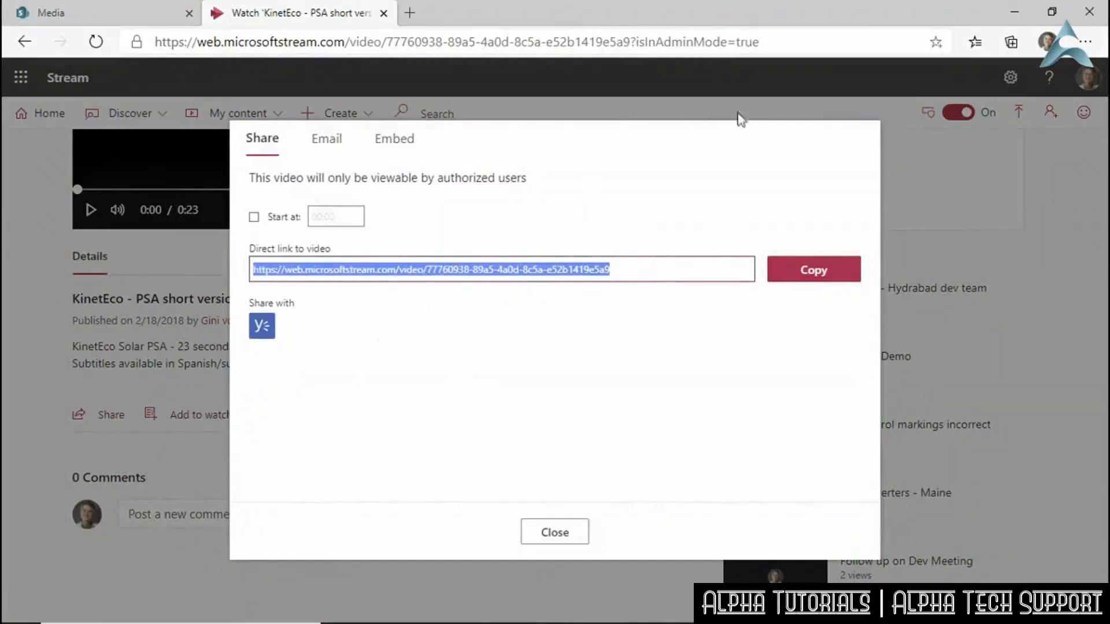
pyautogui.click(784, 272)
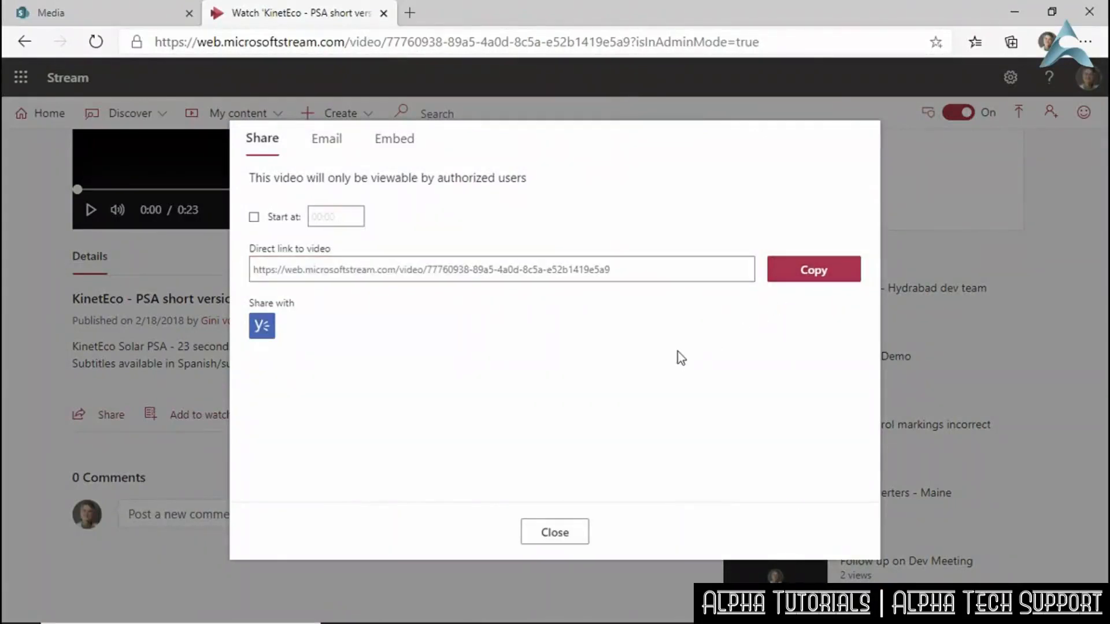
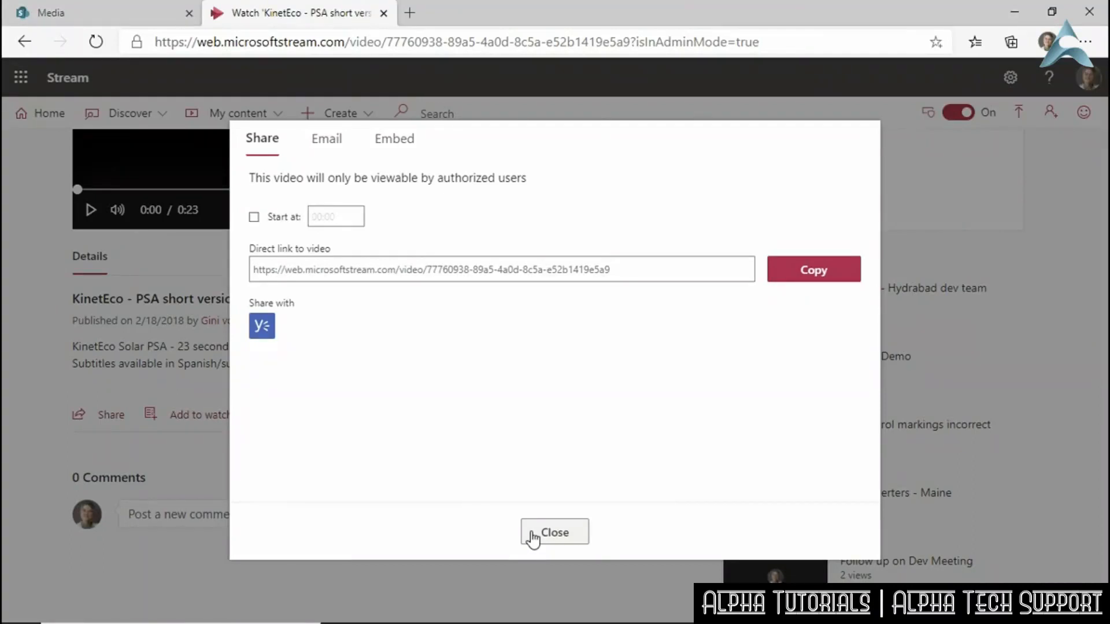
# Paste the KinetEco - PSA short version link into Video address, leave Start at off, and save as draft.
pyautogui.click(130, 22)
pyautogui.click(878, 354)
pyautogui.click(859, 351)
pyautogui.hotkey('ctrl', 'v')
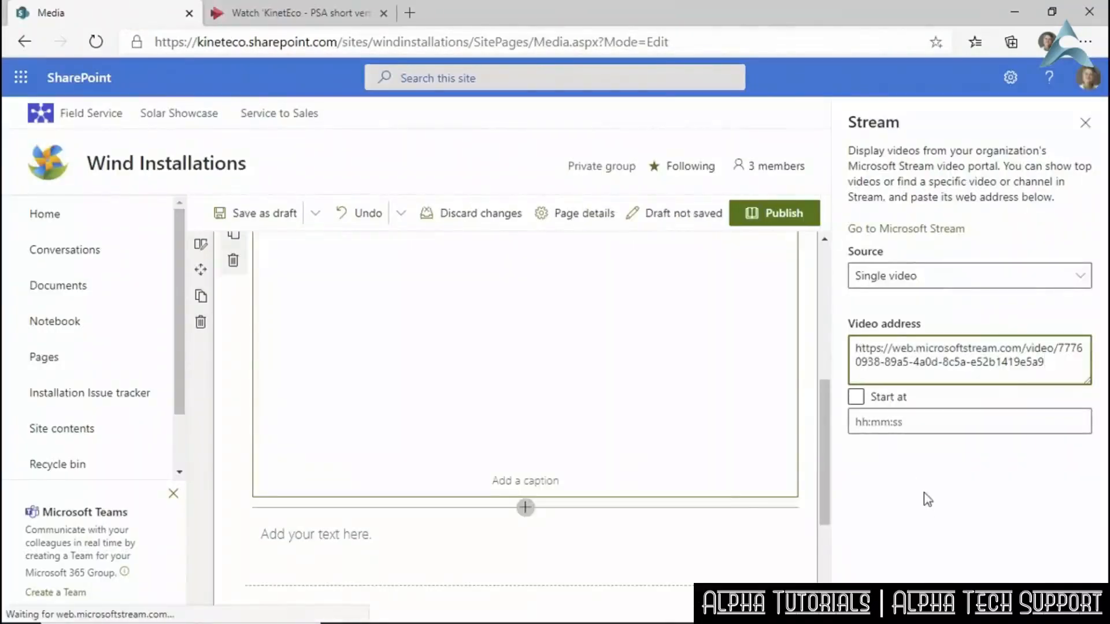
pyautogui.click(856, 398)
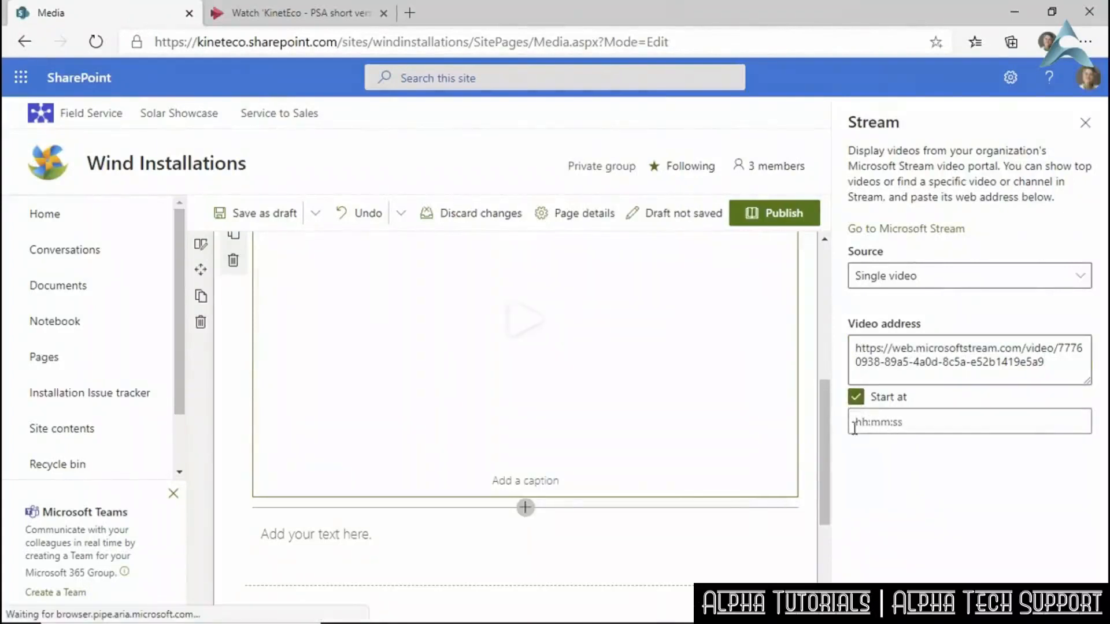
pyautogui.click(856, 399)
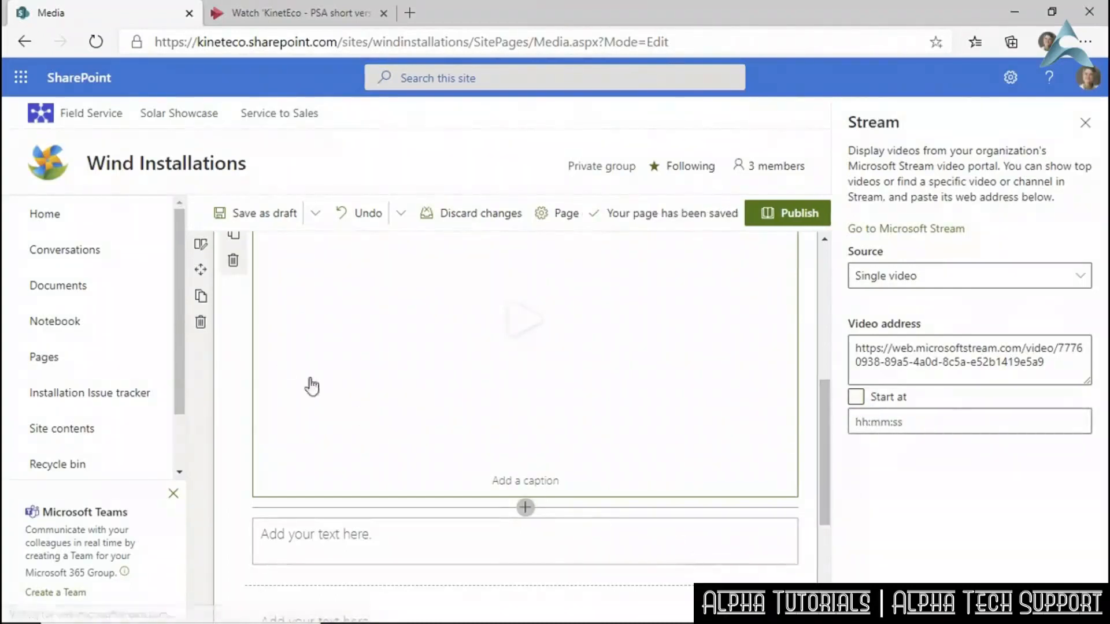
pyautogui.click(248, 214)
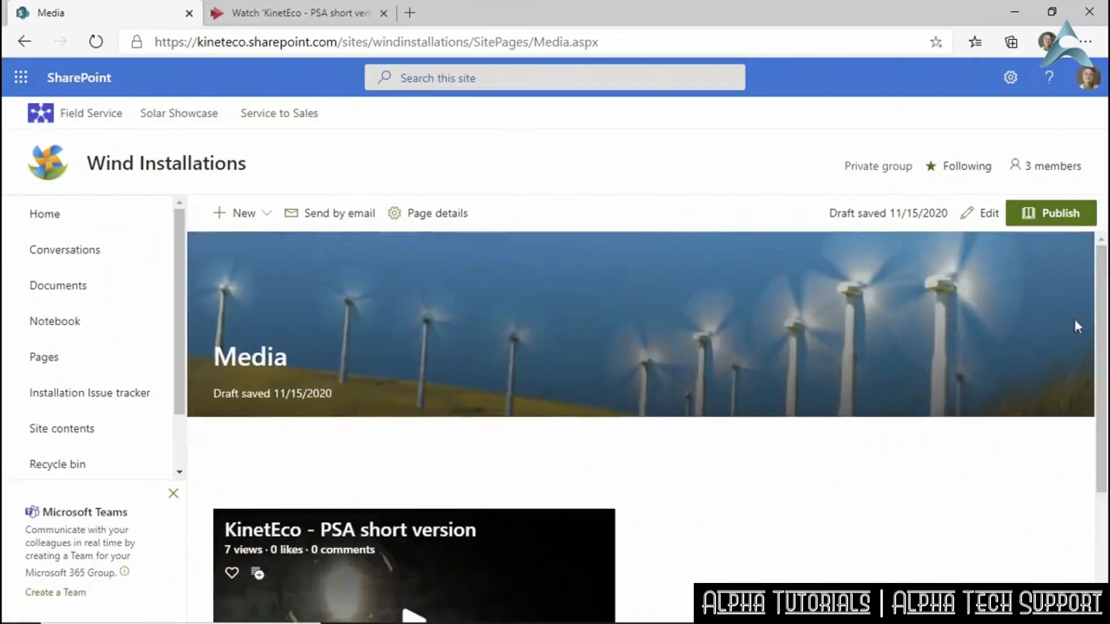
pyautogui.scroll(-3, 766, 448)
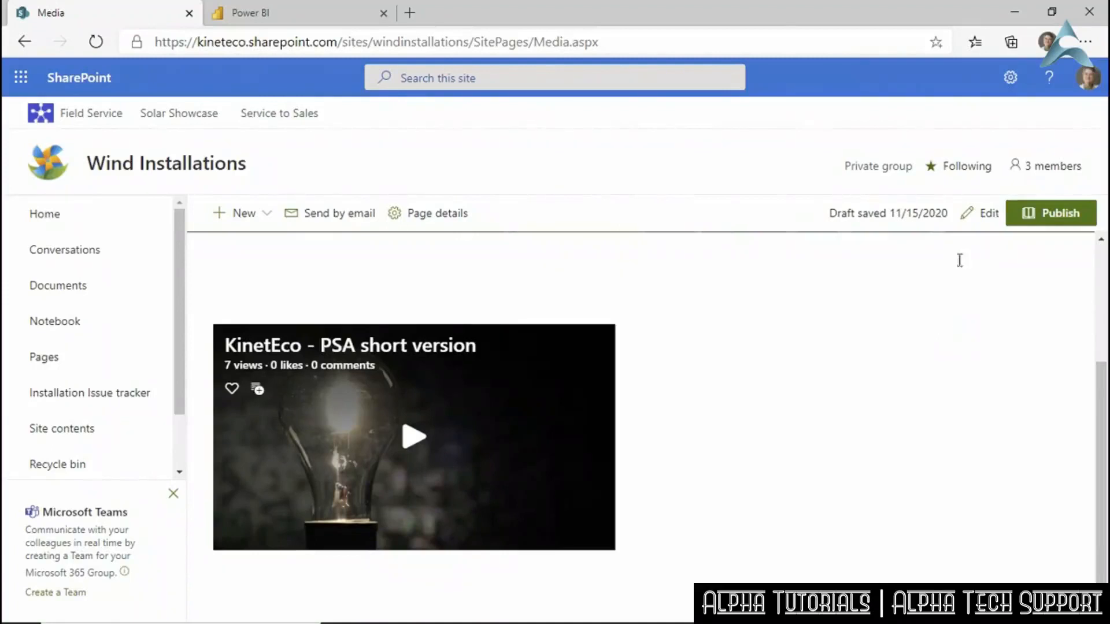
# Reopen the Media page for editing and insert a One column section beneath the video.
pyautogui.click(983, 213)
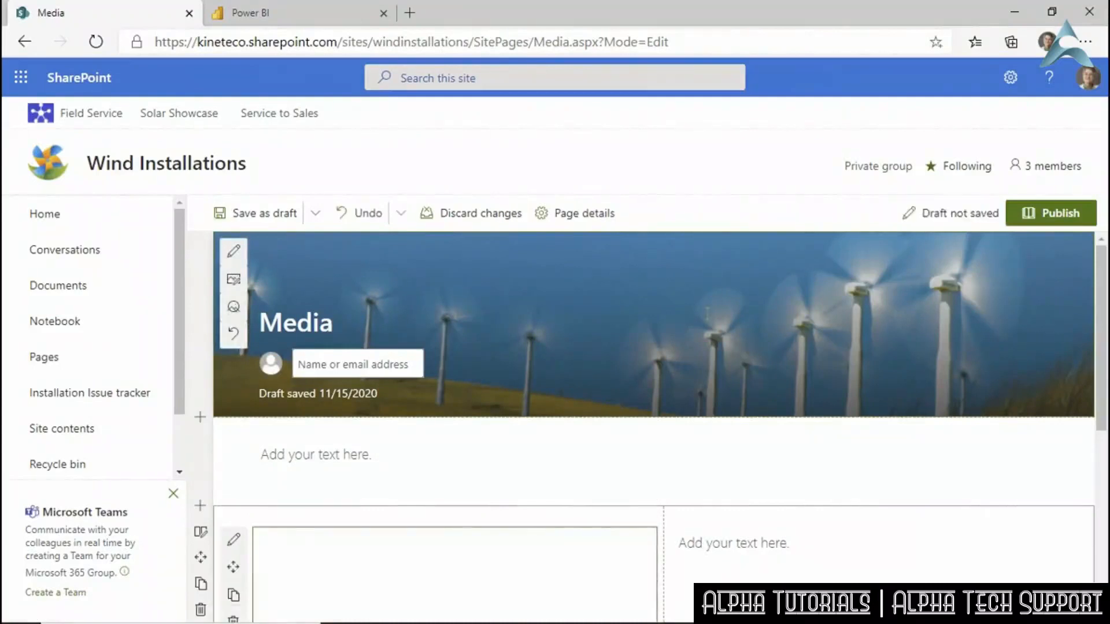
pyautogui.scroll(-3, 708, 321)
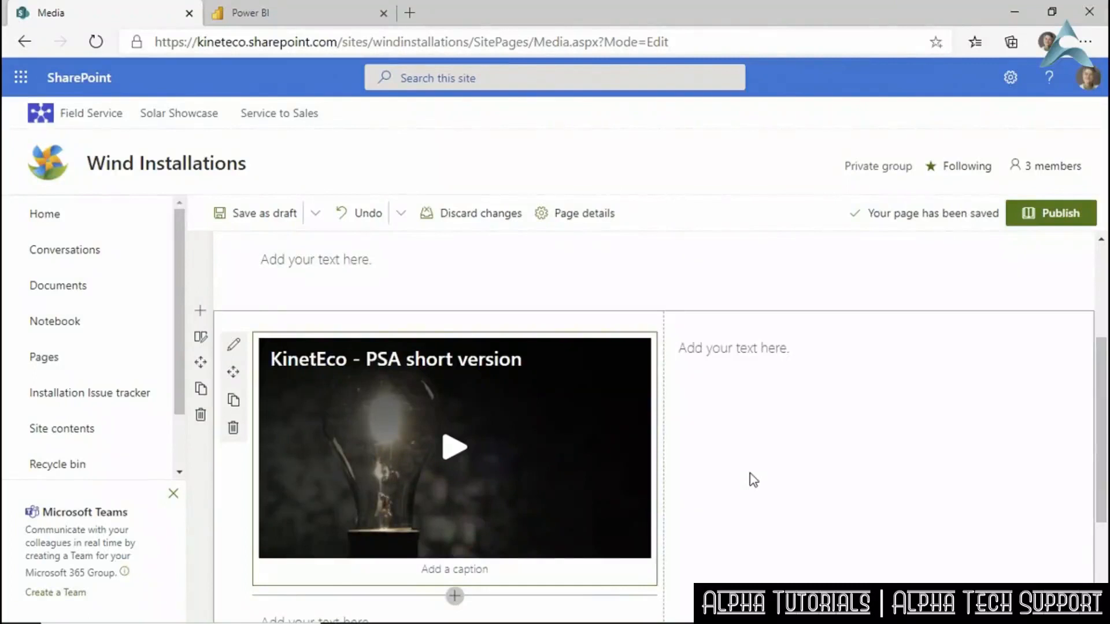
pyautogui.scroll(-2, 739, 460)
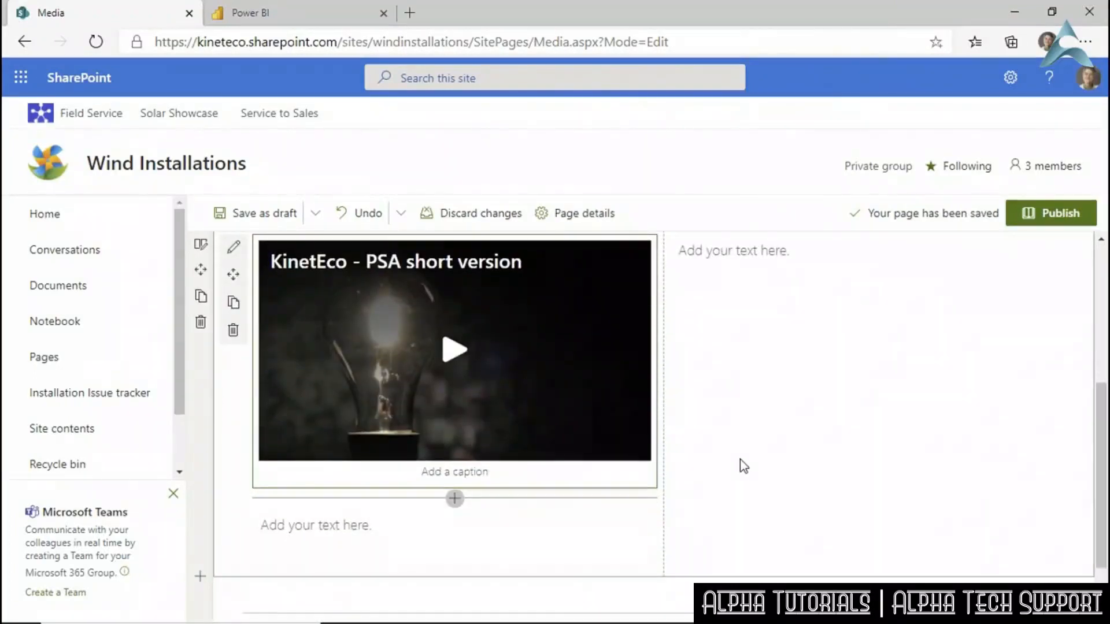
pyautogui.scroll(-2, 740, 460)
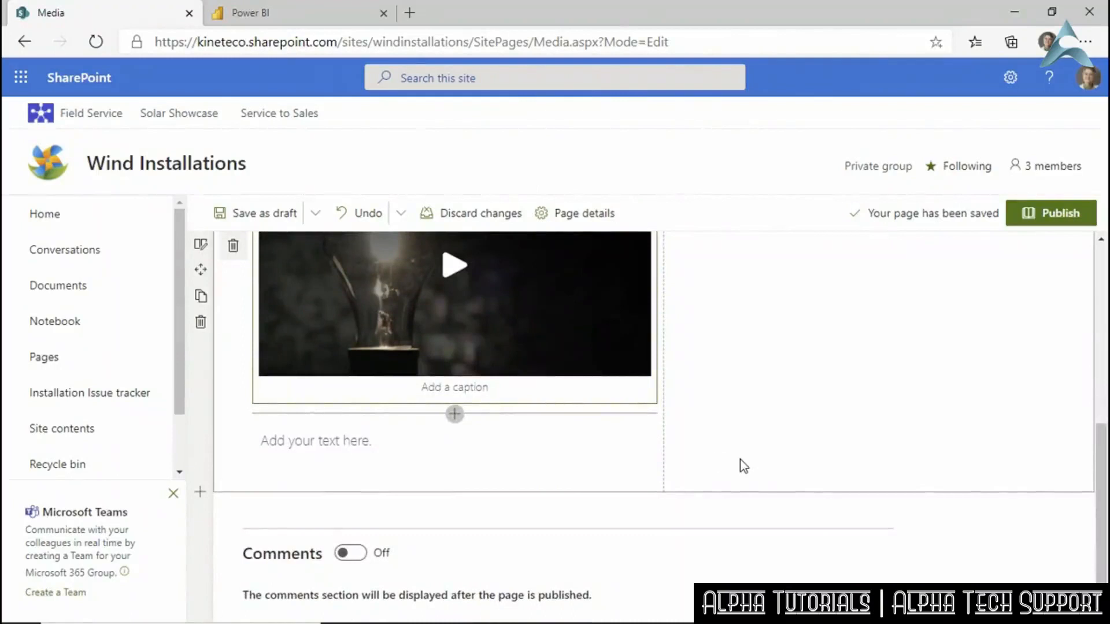
pyautogui.click(200, 492)
pyautogui.click(258, 523)
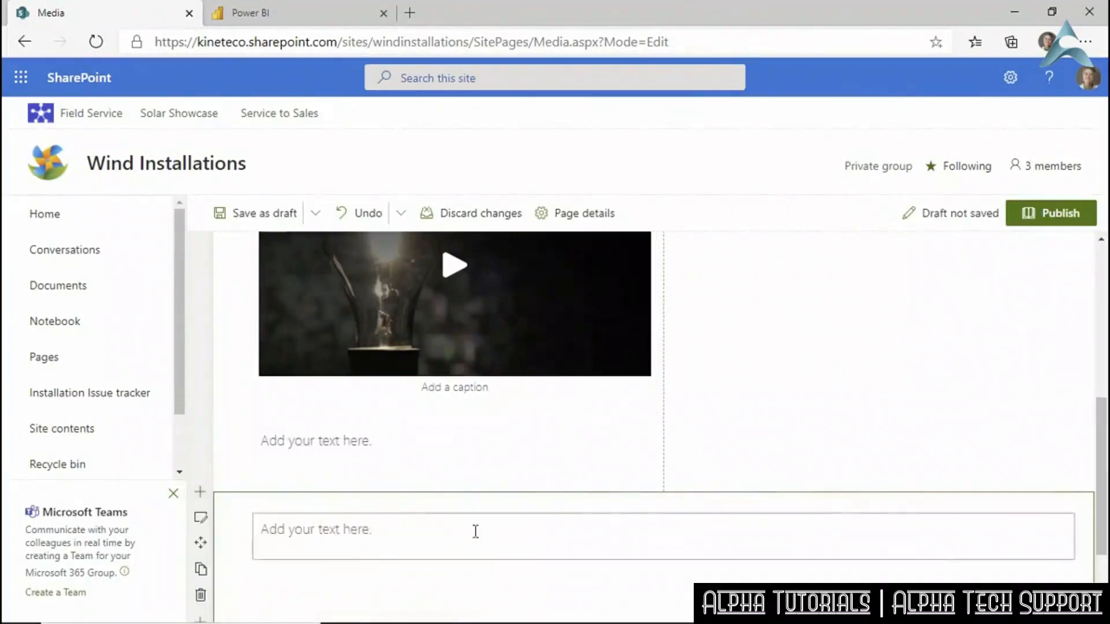
pyautogui.scroll(-2, 475, 531)
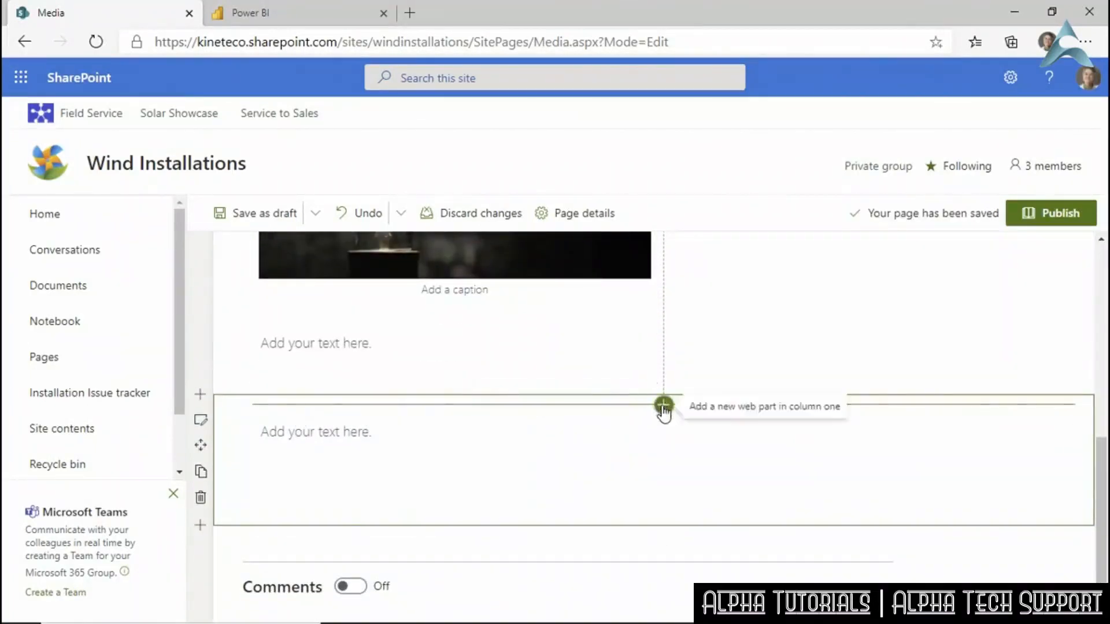
# Add a Power BI web part to the new section and begin adding a report.
pyautogui.click(663, 406)
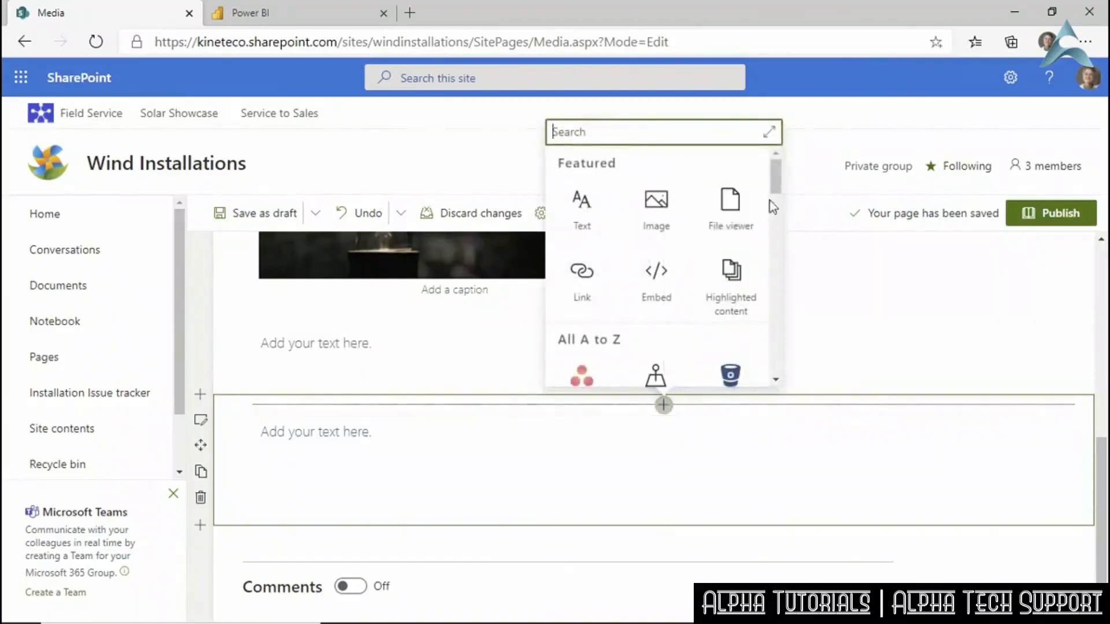
pyautogui.moveTo(771, 183); pyautogui.dragTo(776, 325)
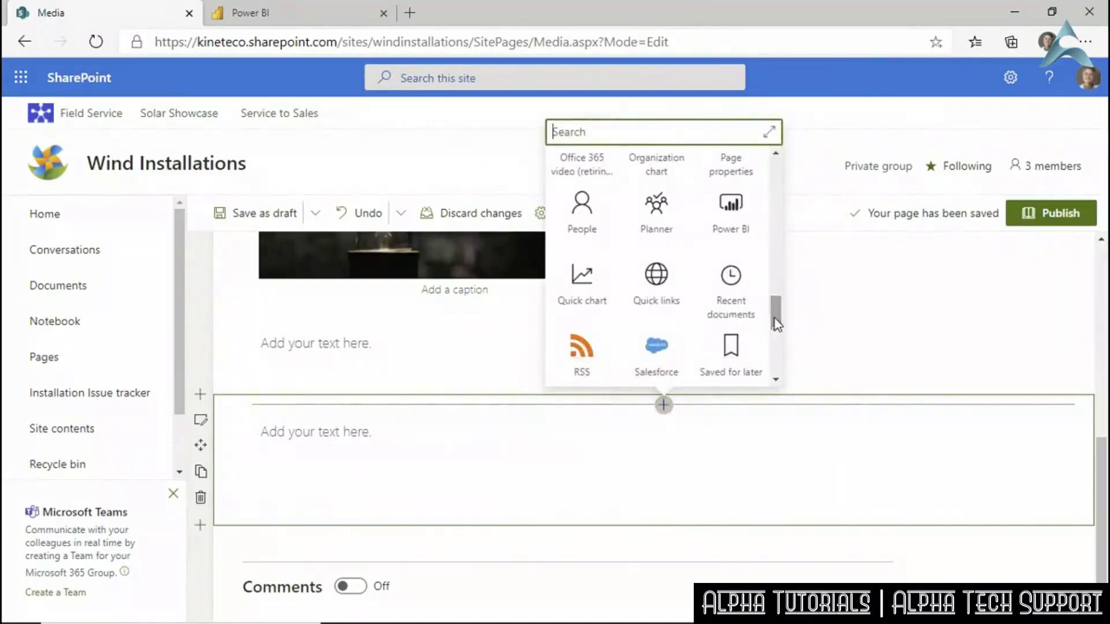
pyautogui.click(732, 228)
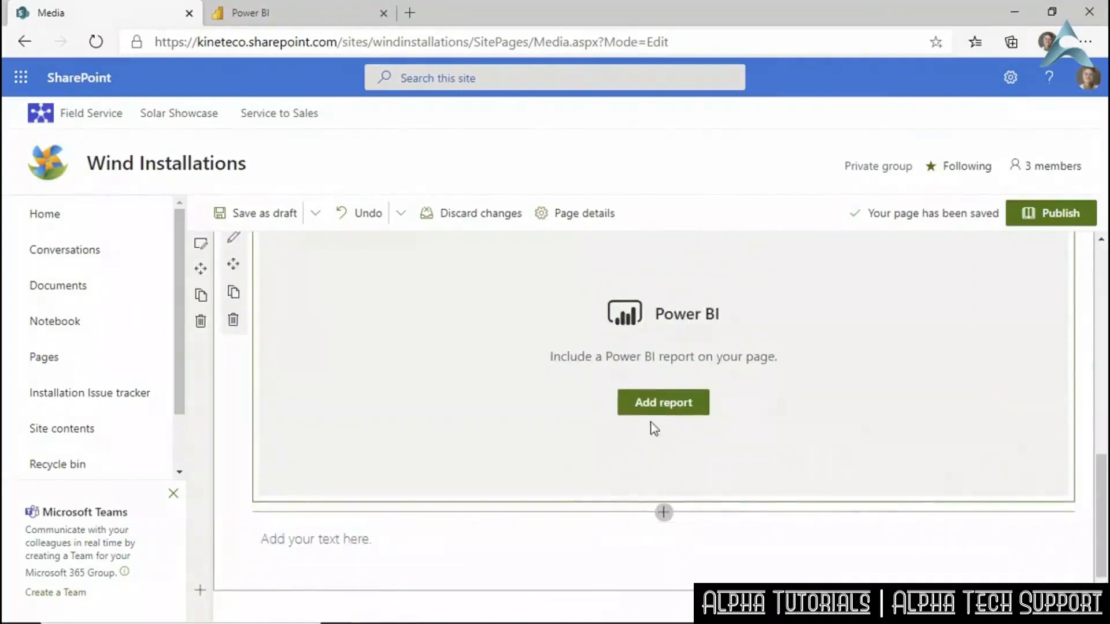
pyautogui.click(662, 409)
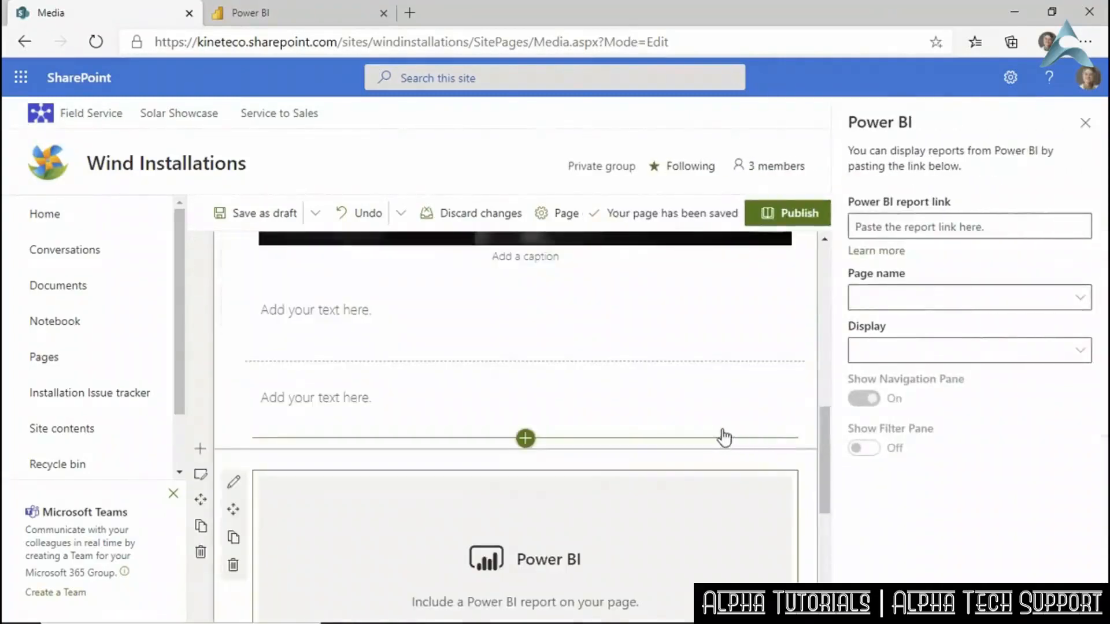
pyautogui.click(249, 12)
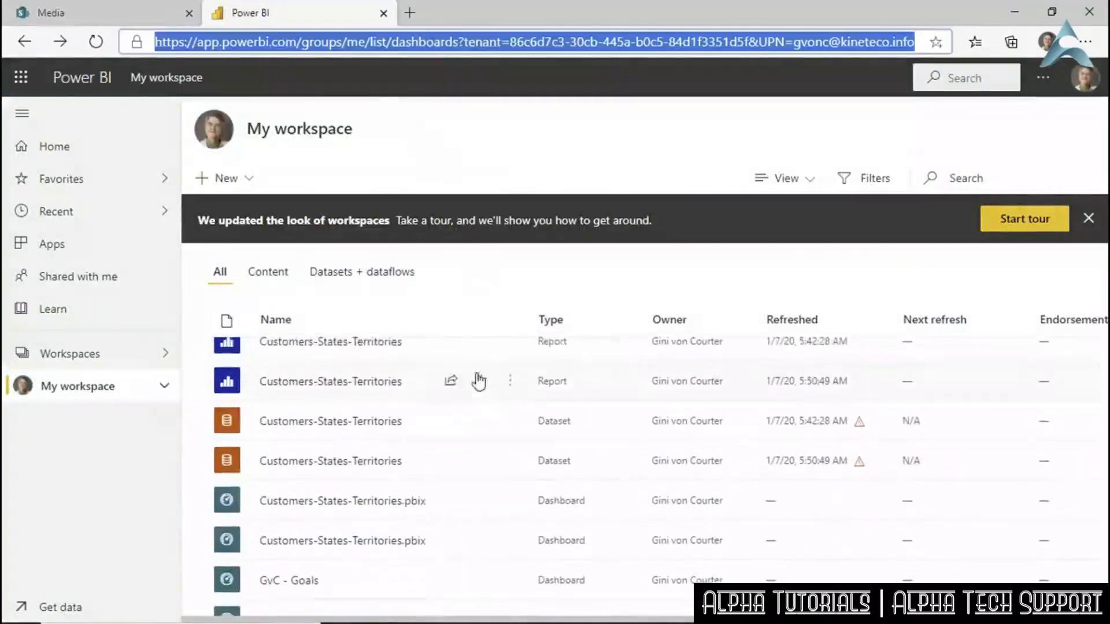
# Open the Human Resources Employee Counts report in Power BI's My workspace.
pyautogui.scroll(-3, 449, 462)
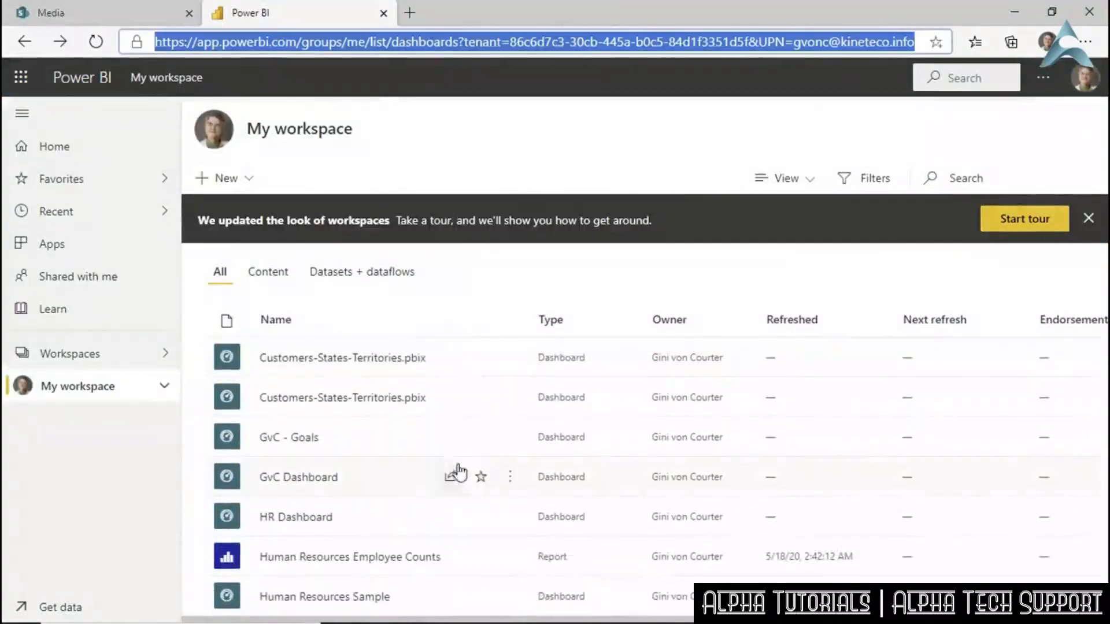
pyautogui.scroll(-1, 467, 470)
pyautogui.scroll(-3, 467, 469)
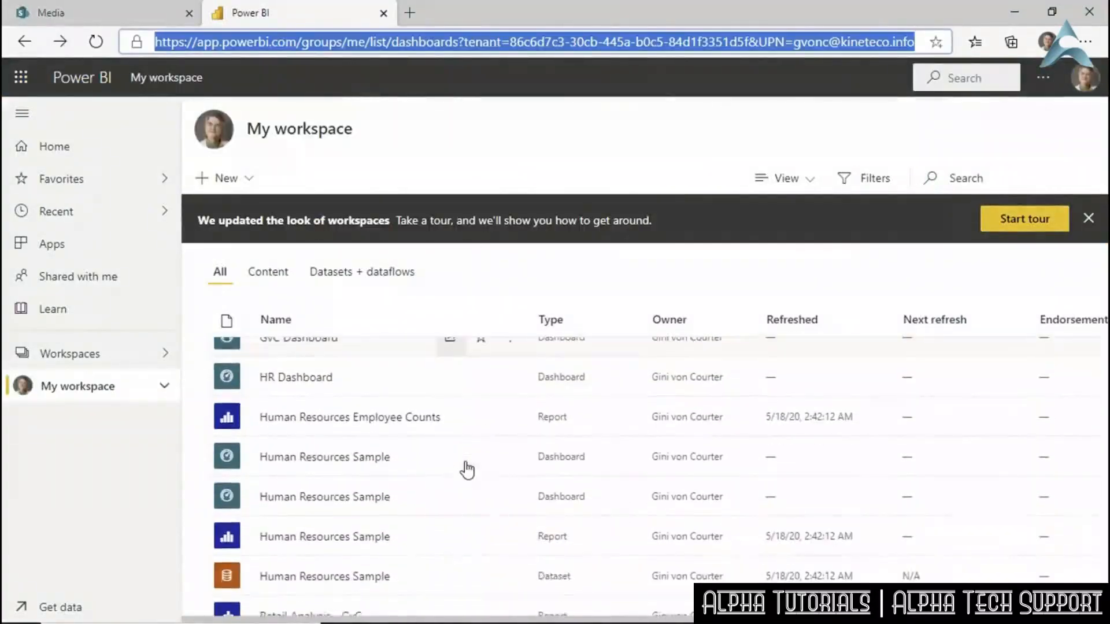
pyautogui.scroll(2, 466, 468)
pyautogui.click(383, 420)
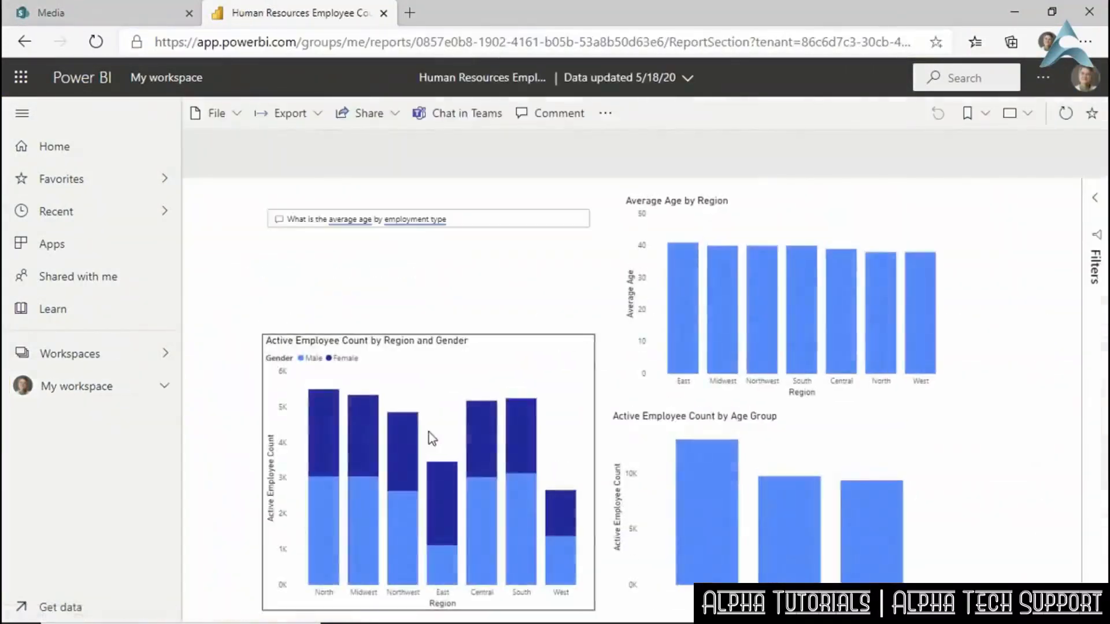
# Generate the report's SharePoint Online embed link and select it for copying.
pyautogui.click(394, 115)
pyautogui.moveTo(466, 176)
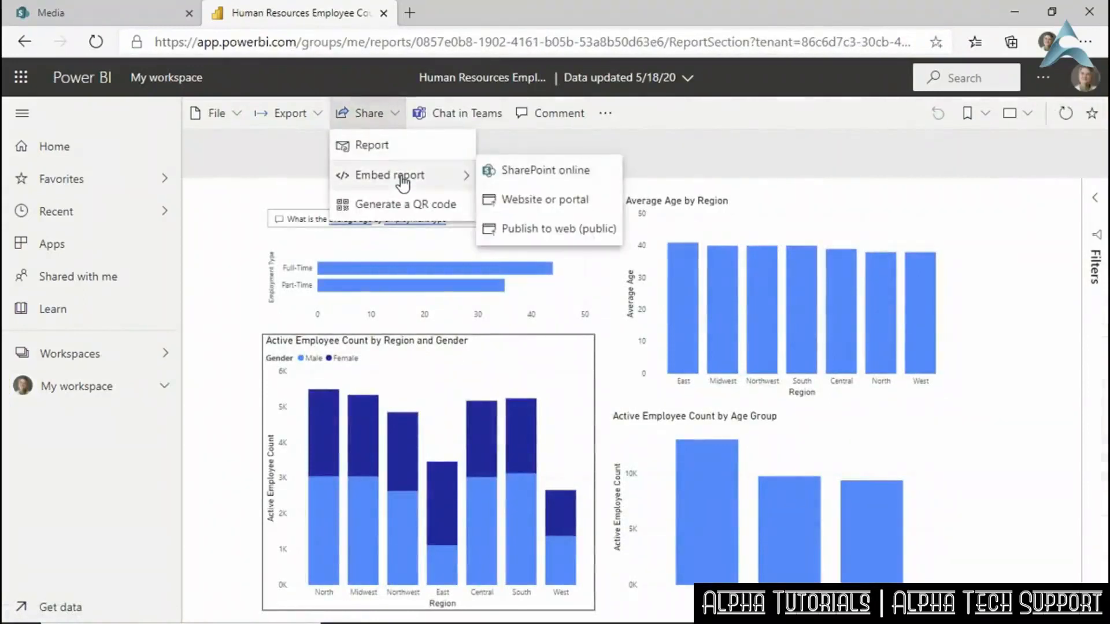
pyautogui.click(526, 176)
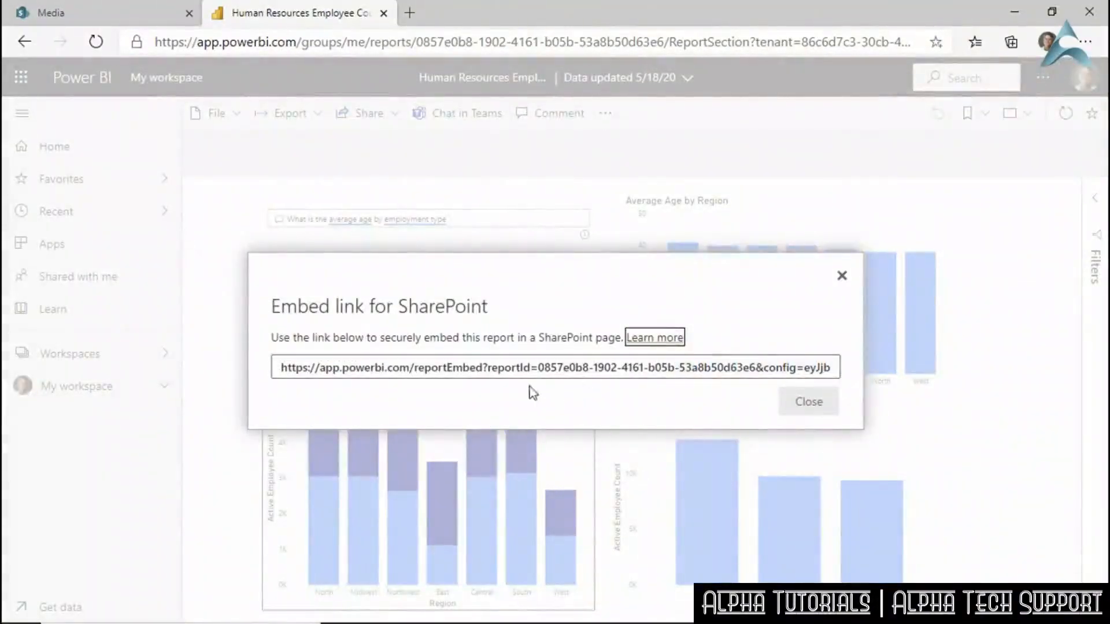
pyautogui.click(512, 368)
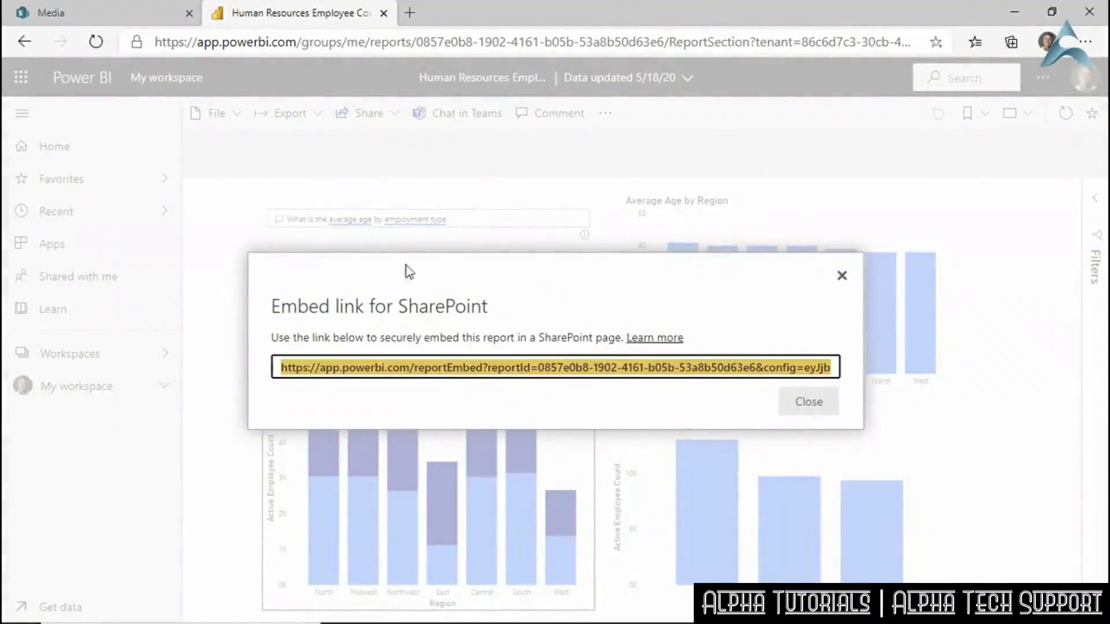
pyautogui.click(52, 12)
pyautogui.moveTo(491, 362)
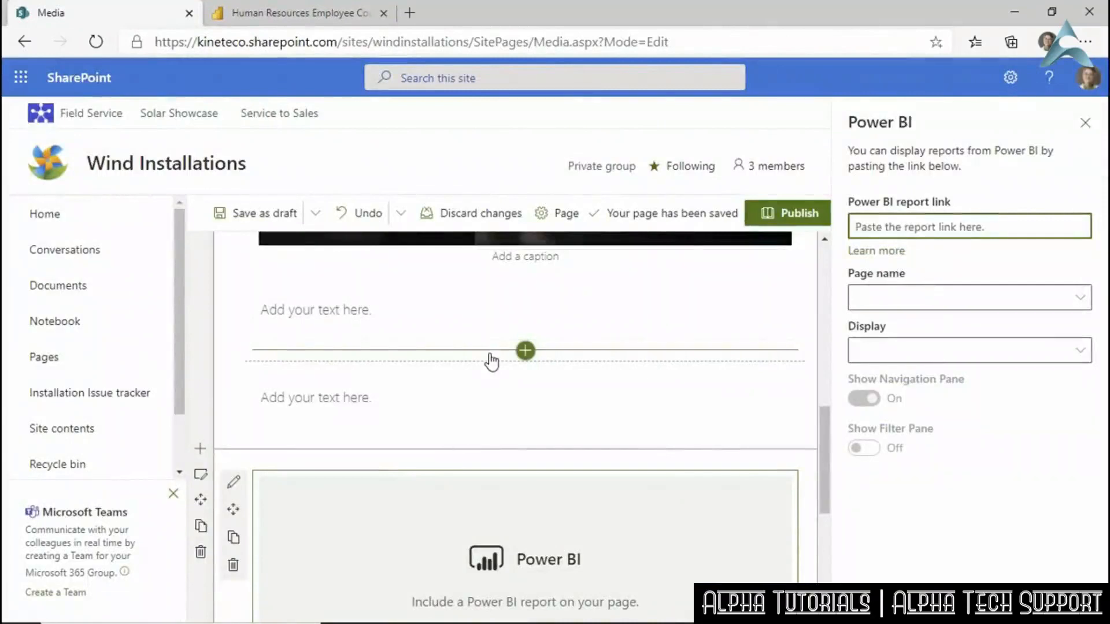
# Paste the Power BI embed link into the web part's report link field.
pyautogui.hotkey('ctrl', 'v')
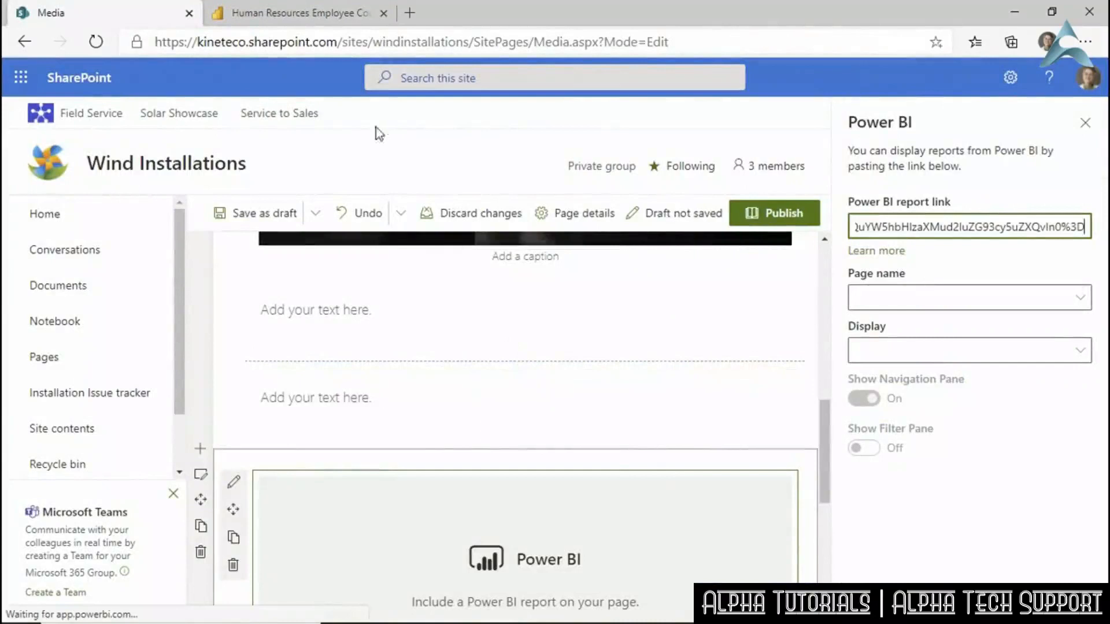
pyautogui.click(324, 14)
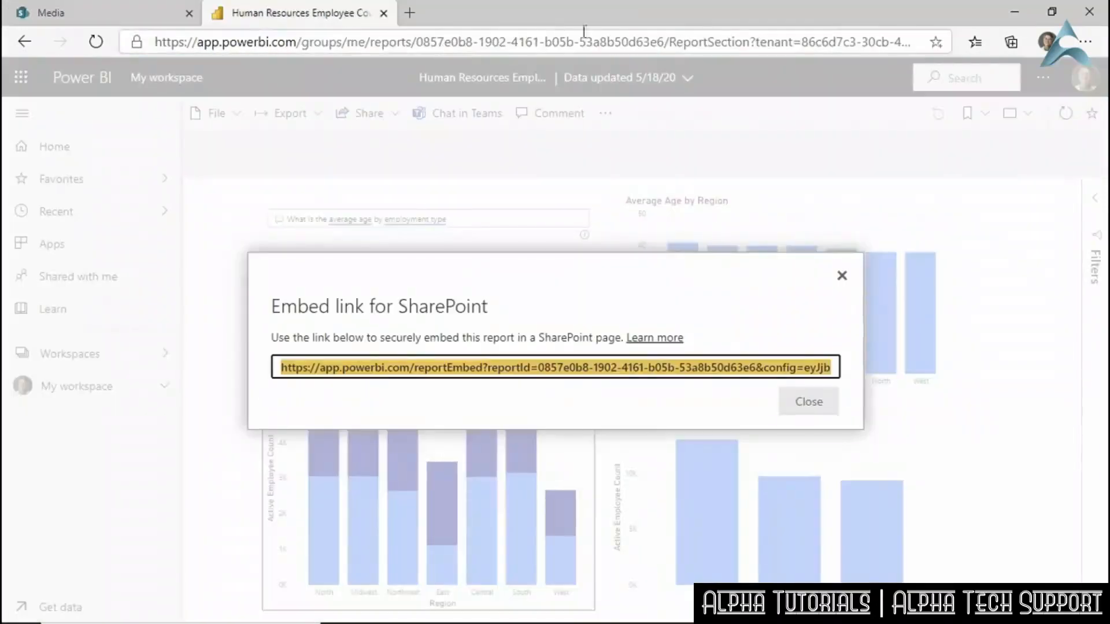
pyautogui.click(842, 276)
pyautogui.click(396, 114)
pyautogui.moveTo(398, 173)
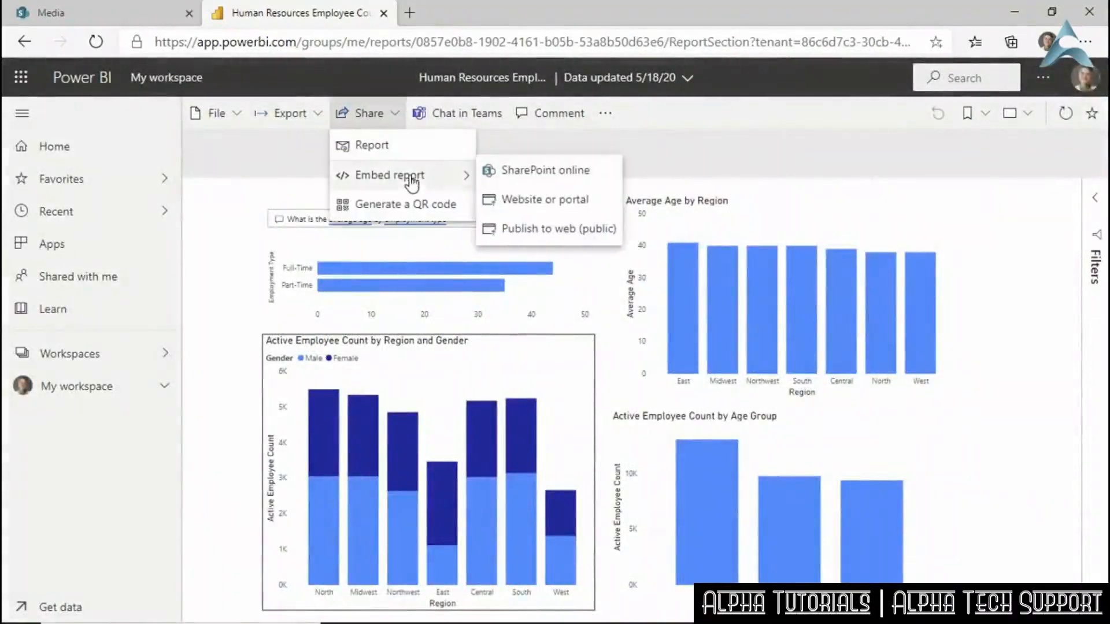
pyautogui.click(143, 18)
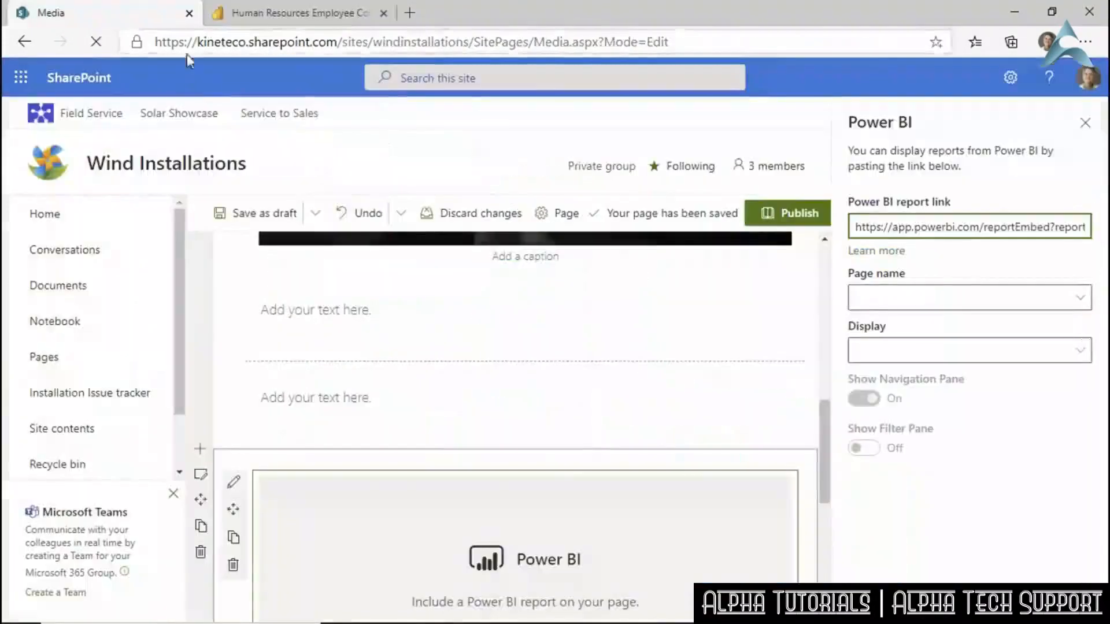
# Set the embedded report to Page 1 with 16:9 display and turn Show Filter Pane on.
pyautogui.click(870, 303)
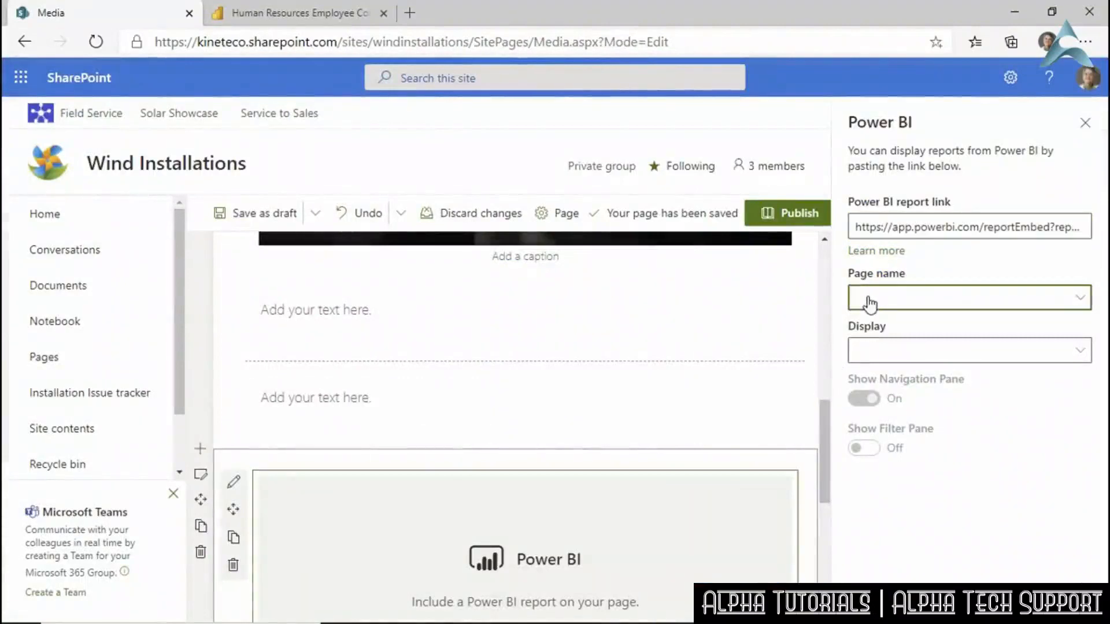
pyautogui.click(870, 303)
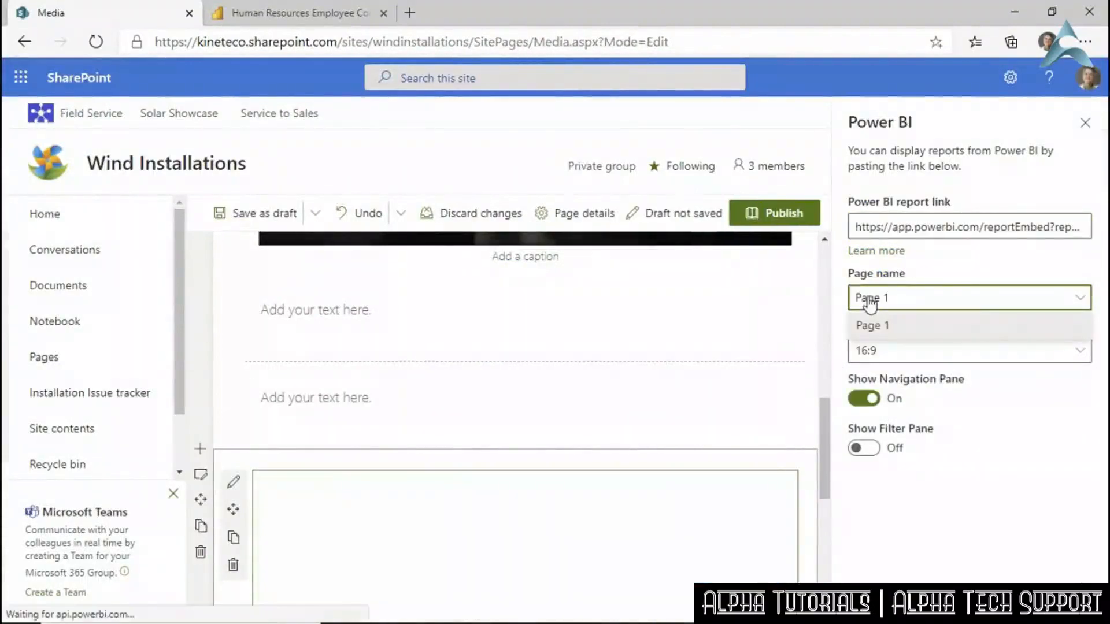
pyautogui.click(1040, 497)
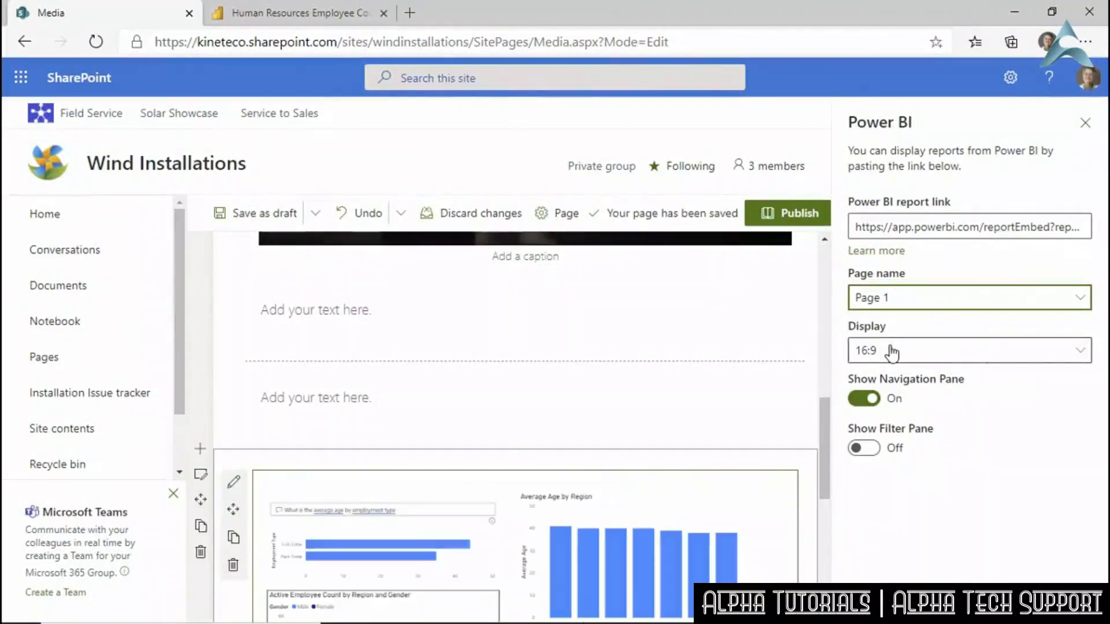
pyautogui.click(1084, 356)
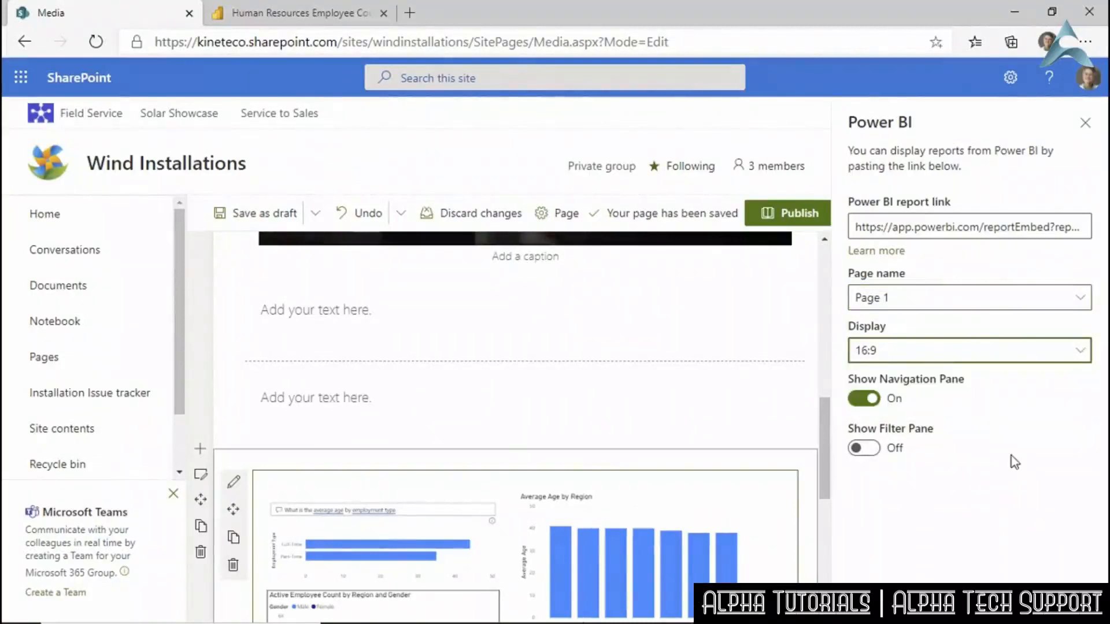
pyautogui.scroll(-4, 828, 414)
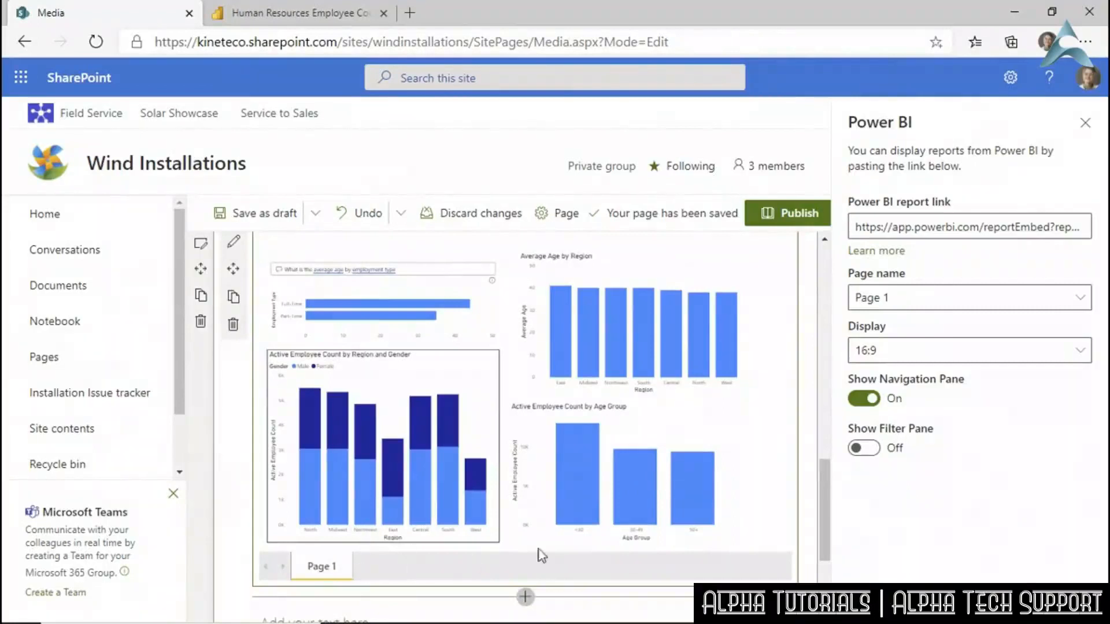
pyautogui.click(864, 453)
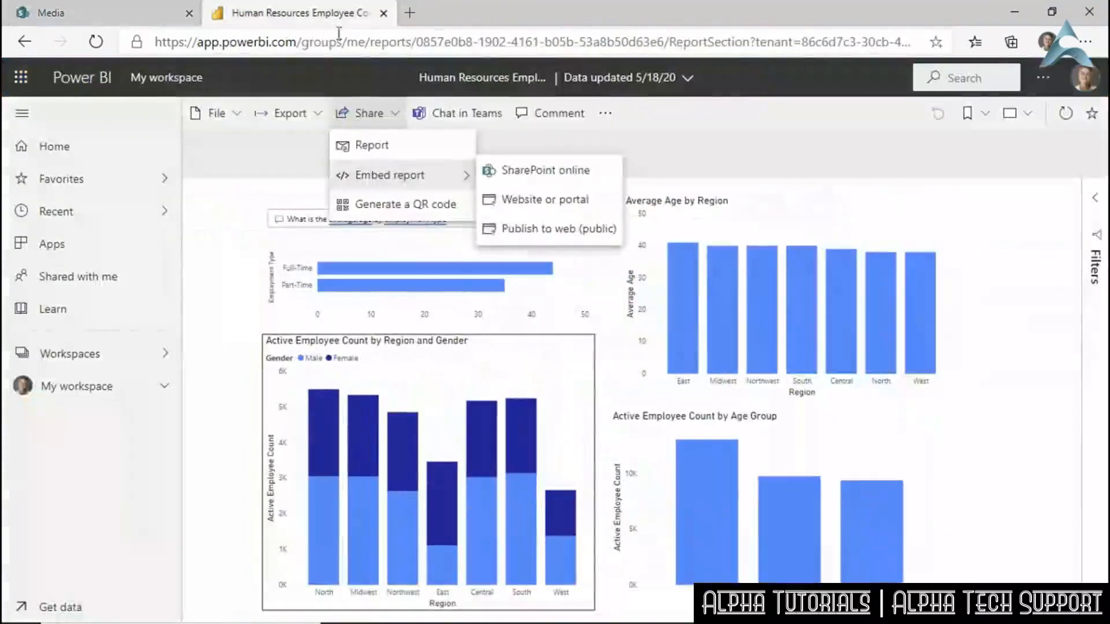
# Expand the Power BI report's Filters pane, then switch Show Filter Pane off on the embedded report.
pyautogui.click(1094, 205)
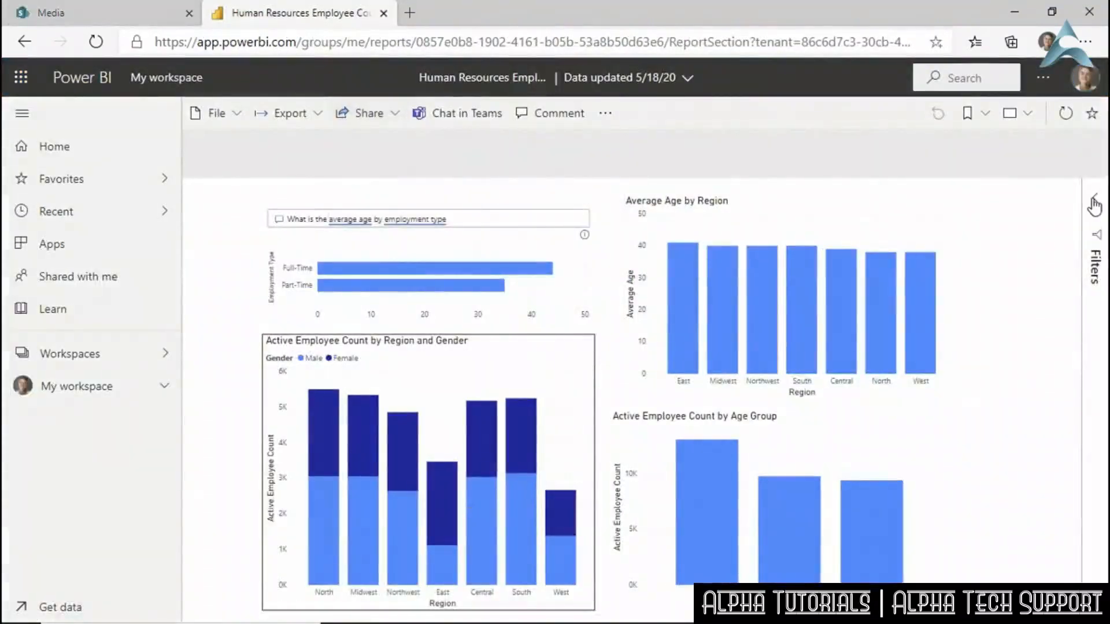
pyautogui.click(1094, 204)
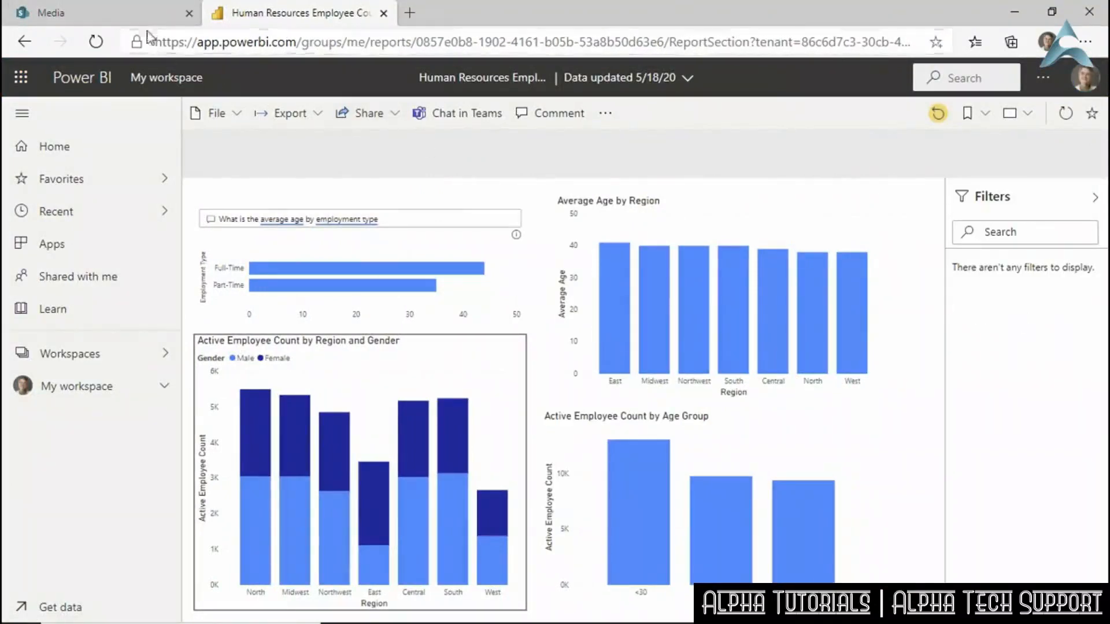
pyautogui.click(129, 17)
pyautogui.click(863, 448)
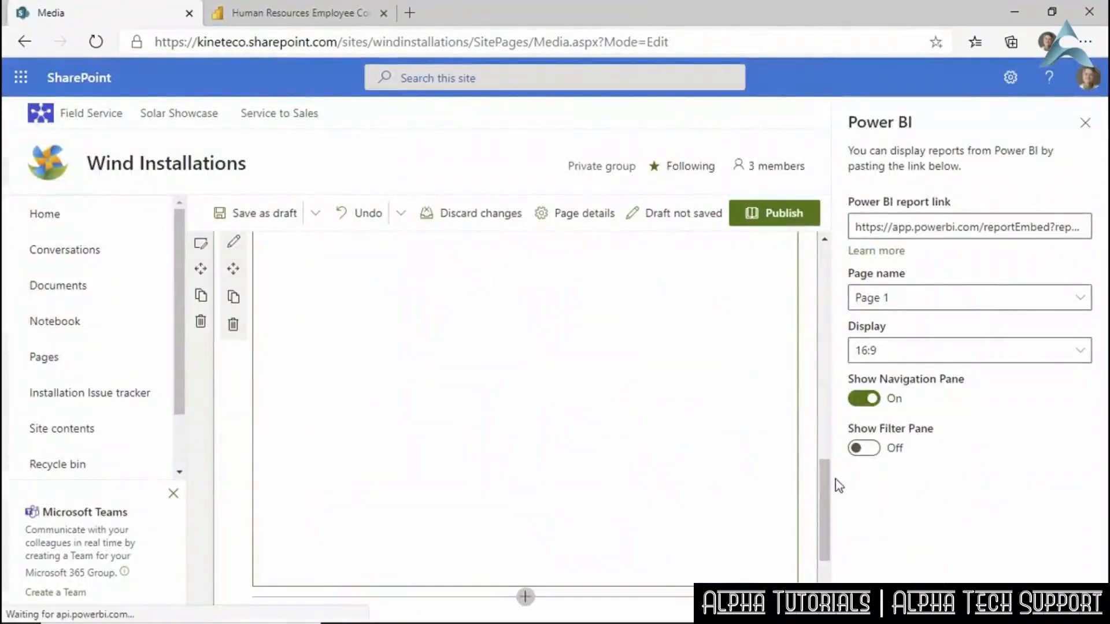
# Turn Show Navigation Pane off, close the Power BI settings, and save the Media page as draft.
pyautogui.click(863, 399)
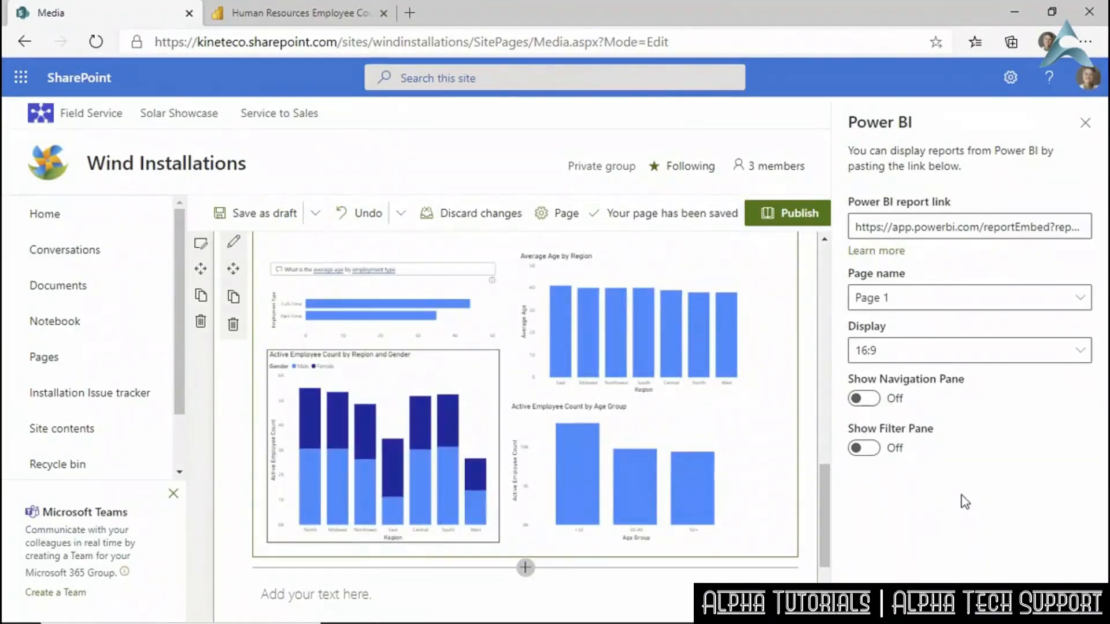
pyautogui.click(1084, 124)
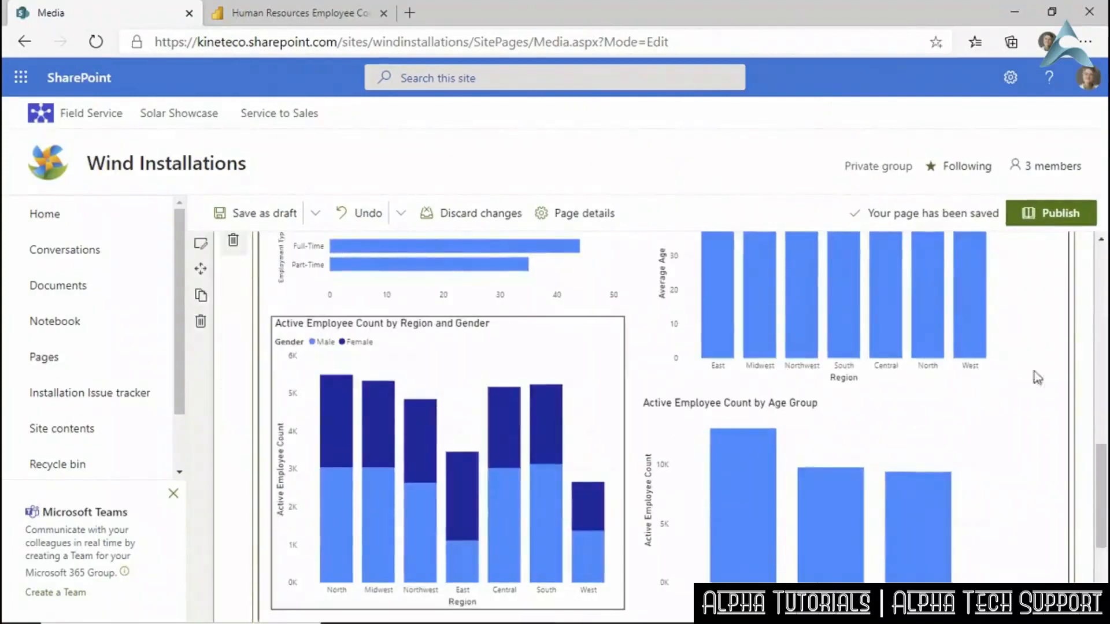
pyautogui.scroll(3, 1049, 363)
pyautogui.scroll(-4, 1048, 363)
pyautogui.scroll(3, 1049, 363)
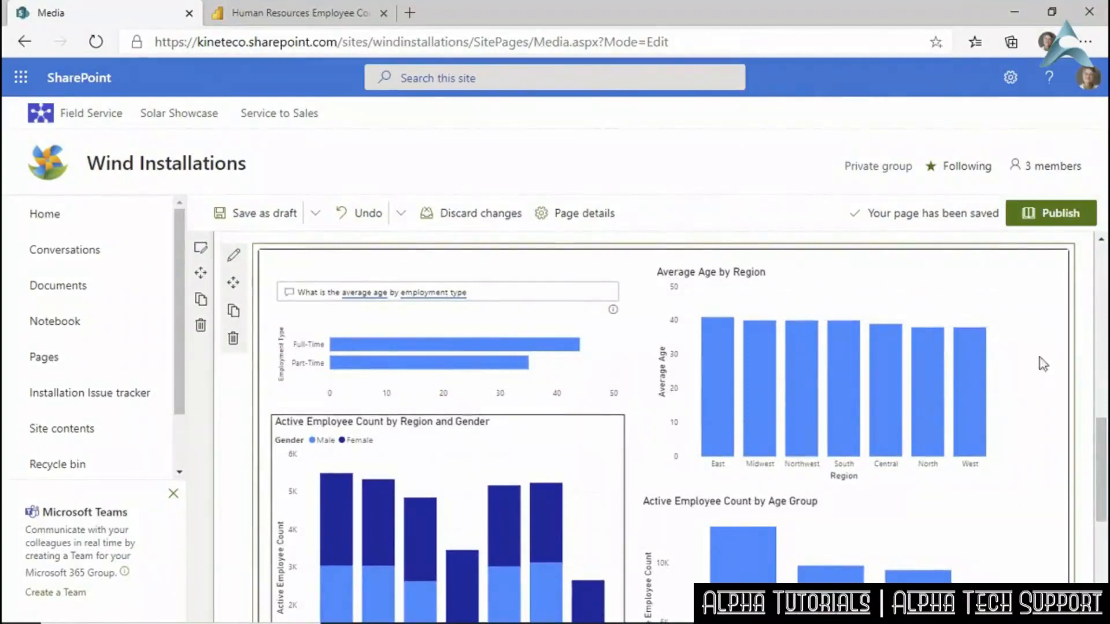
pyautogui.click(253, 224)
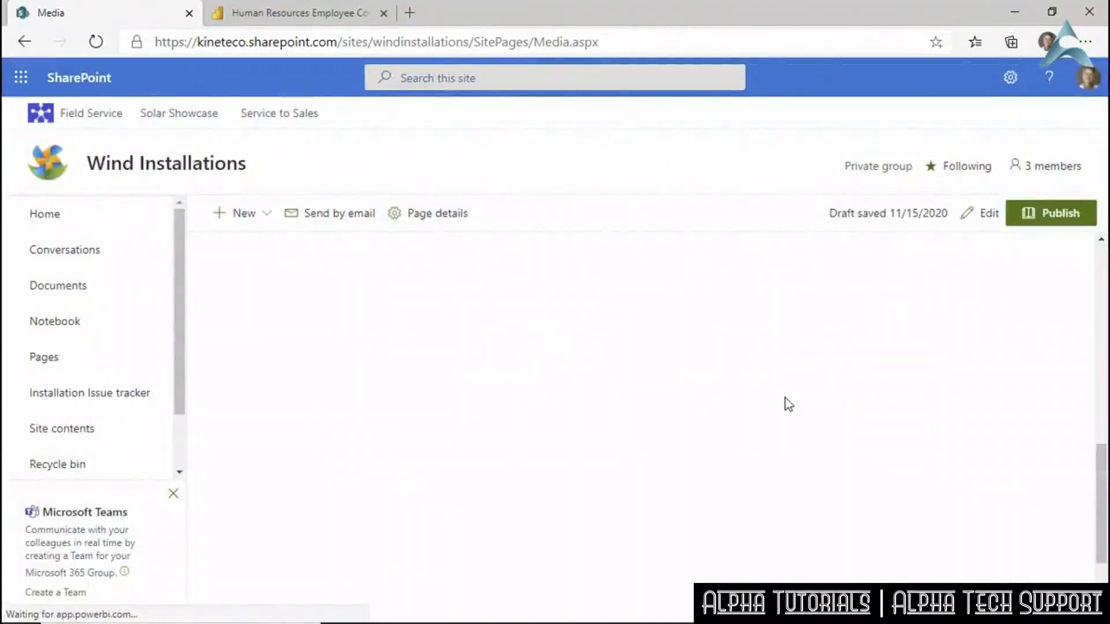
# Copy the Media page's URL and go to the Wind Installations home page.
pyautogui.moveTo(1103, 489); pyautogui.dragTo(1070, 276)
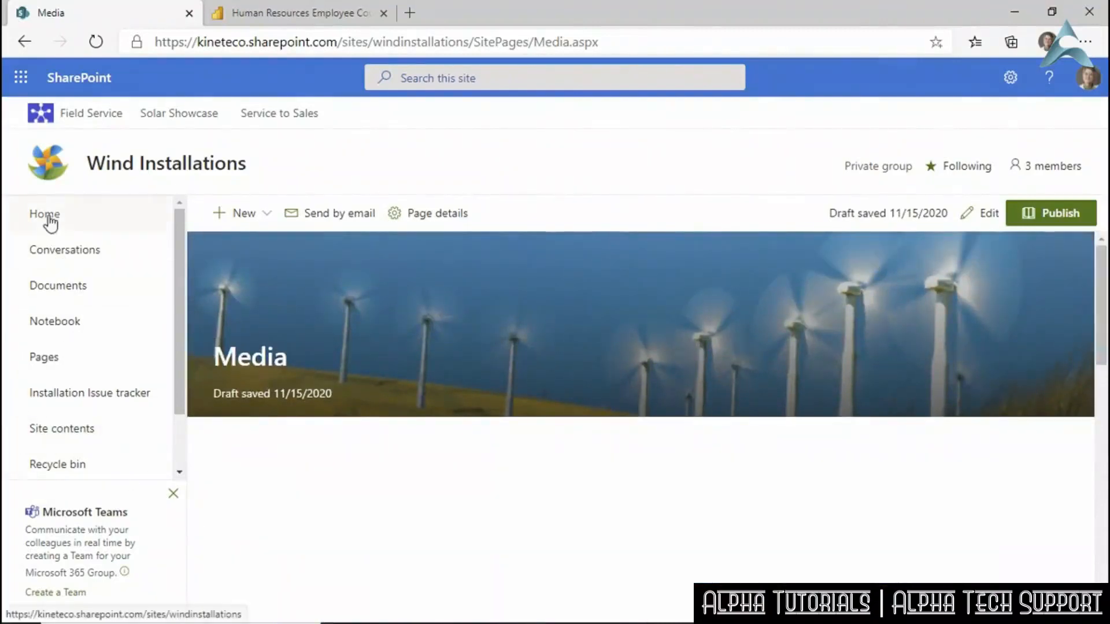
pyautogui.click(620, 39)
pyautogui.hotkey('ctrl', 'c')
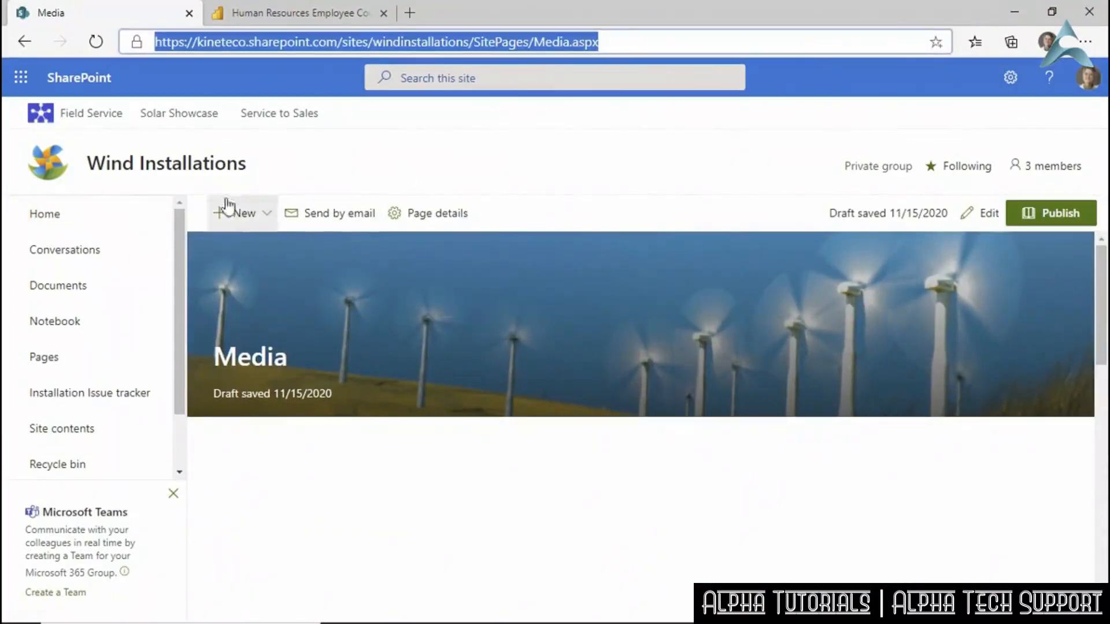
pyautogui.click(39, 218)
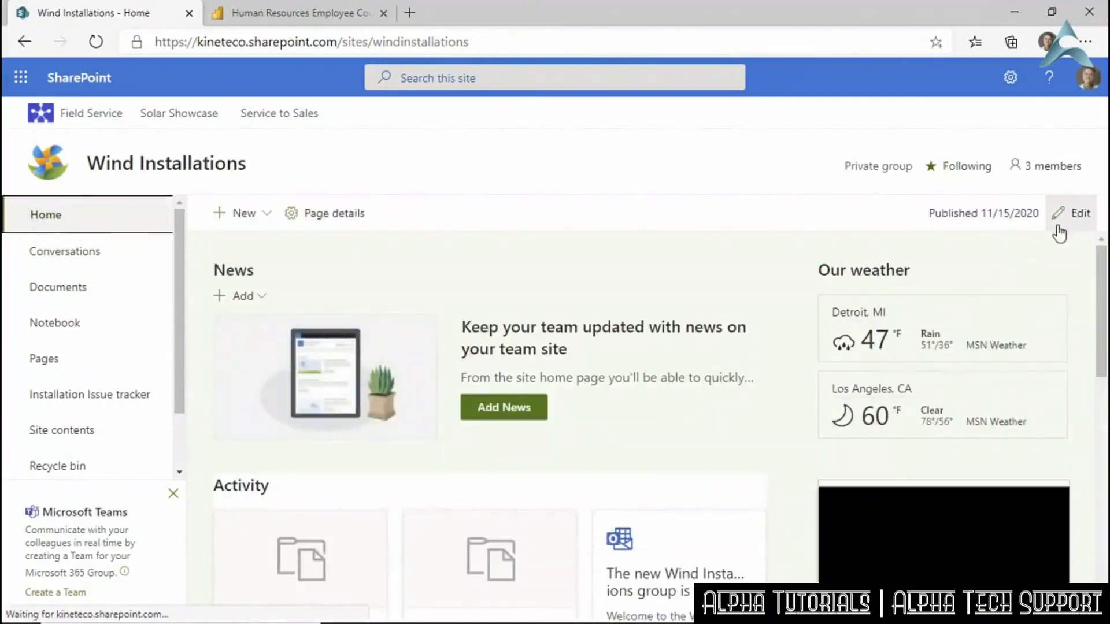
# Edit the home page and add a Quick links entry using the copied Media page address.
pyautogui.click(1064, 213)
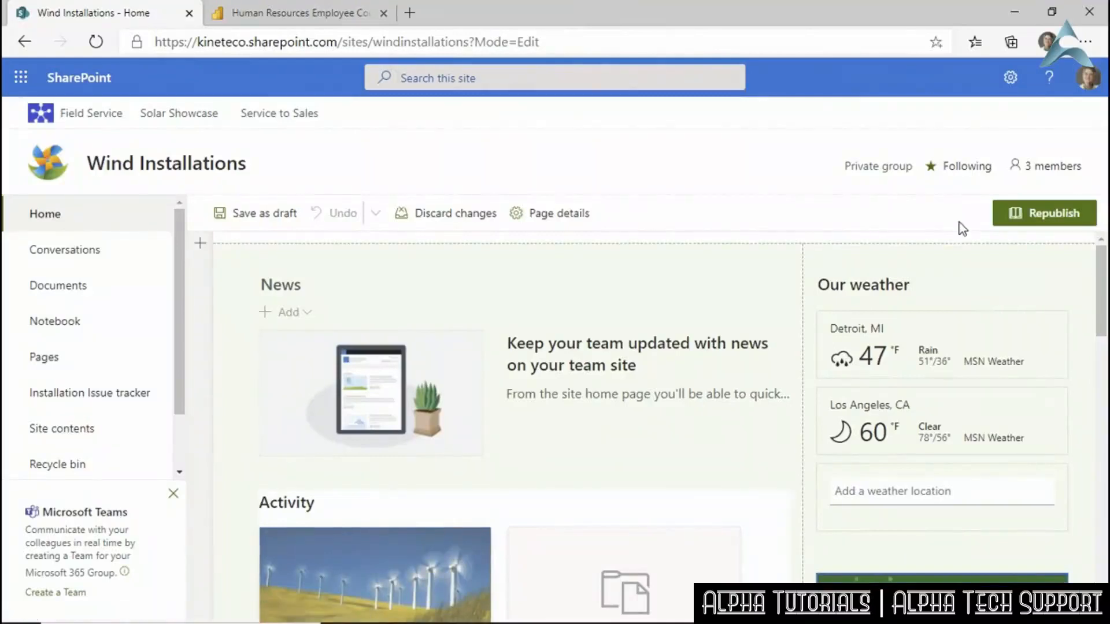
pyautogui.moveTo(1103, 285); pyautogui.dragTo(1108, 493)
pyautogui.scroll(5, 856, 500)
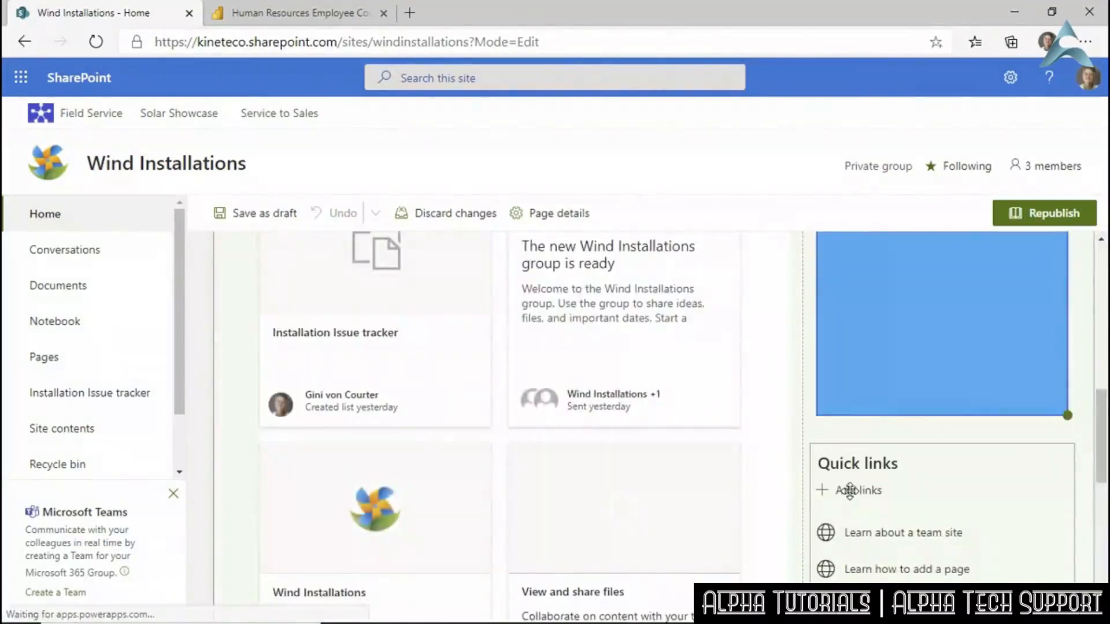
pyautogui.click(849, 490)
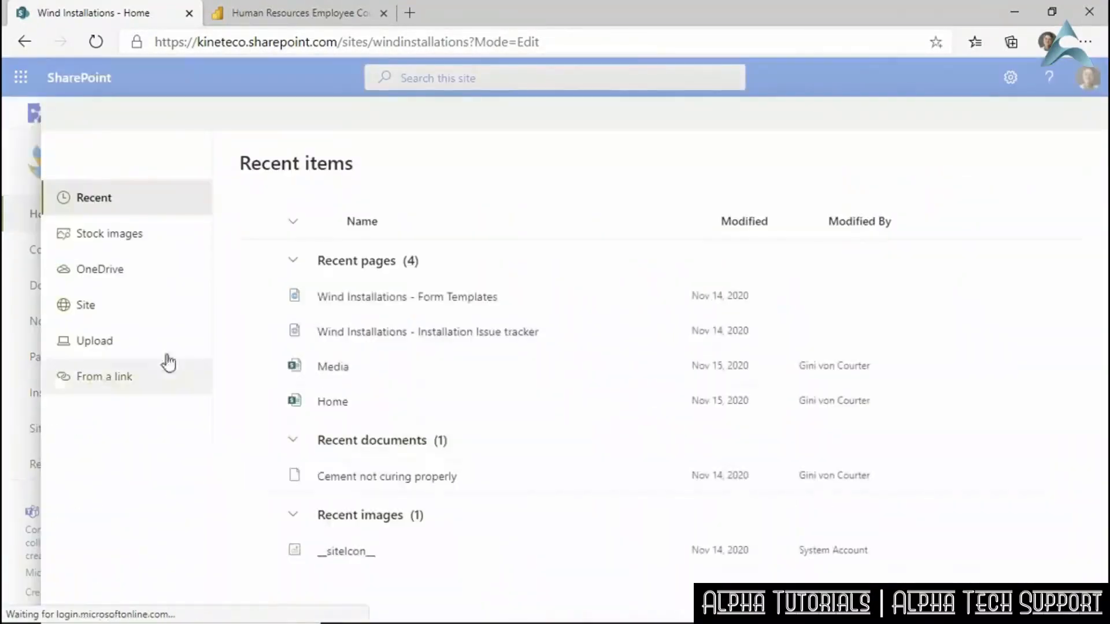
pyautogui.click(113, 370)
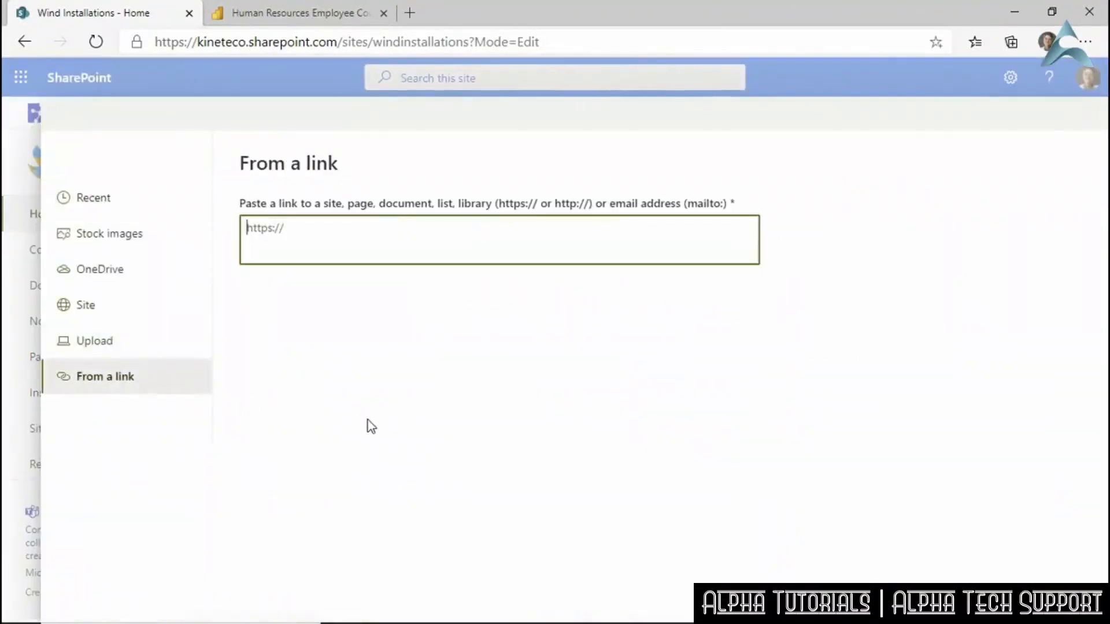
pyautogui.hotkey('ctrl', 'v')
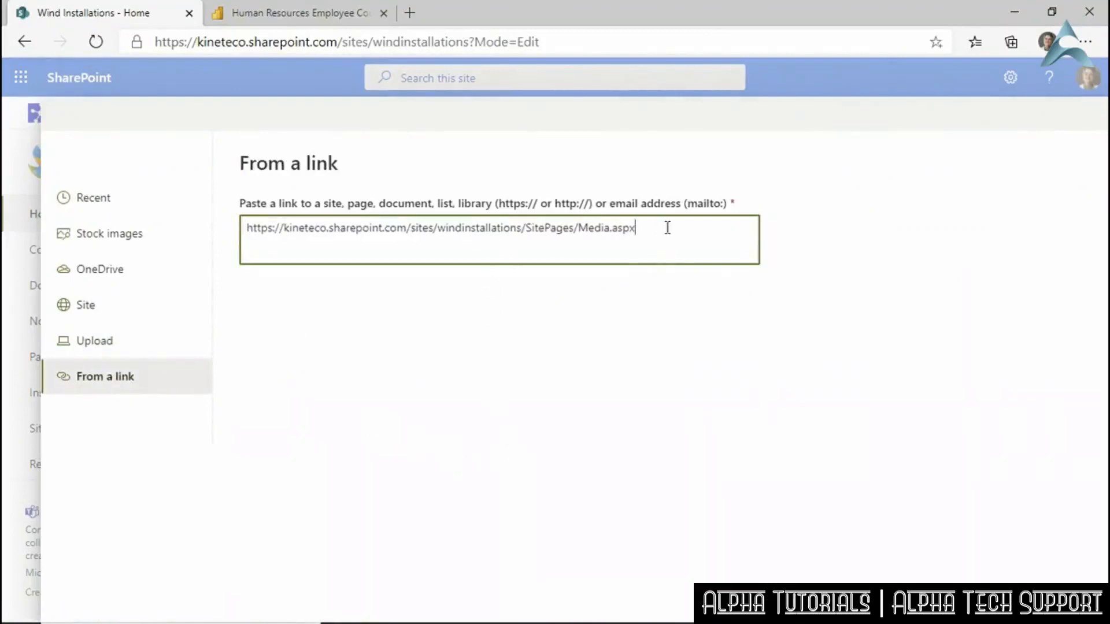
pyautogui.click(959, 600)
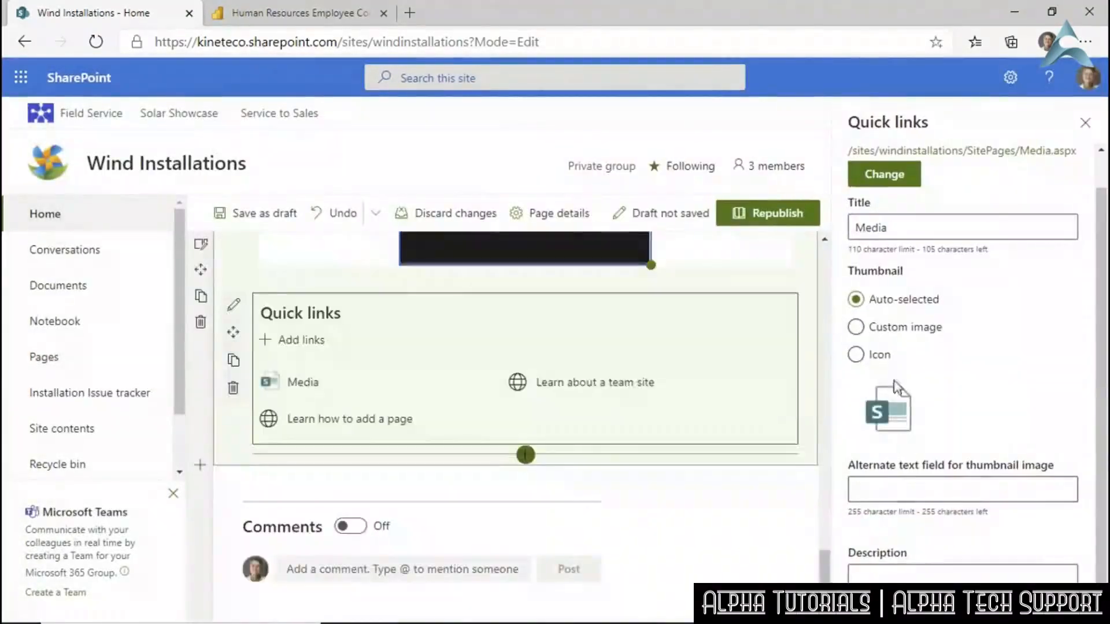
# Title the link 'Media and Analysis Page' and give its thumbnail alt text 'SharePoint icon'.
pyautogui.doubleClick(891, 230)
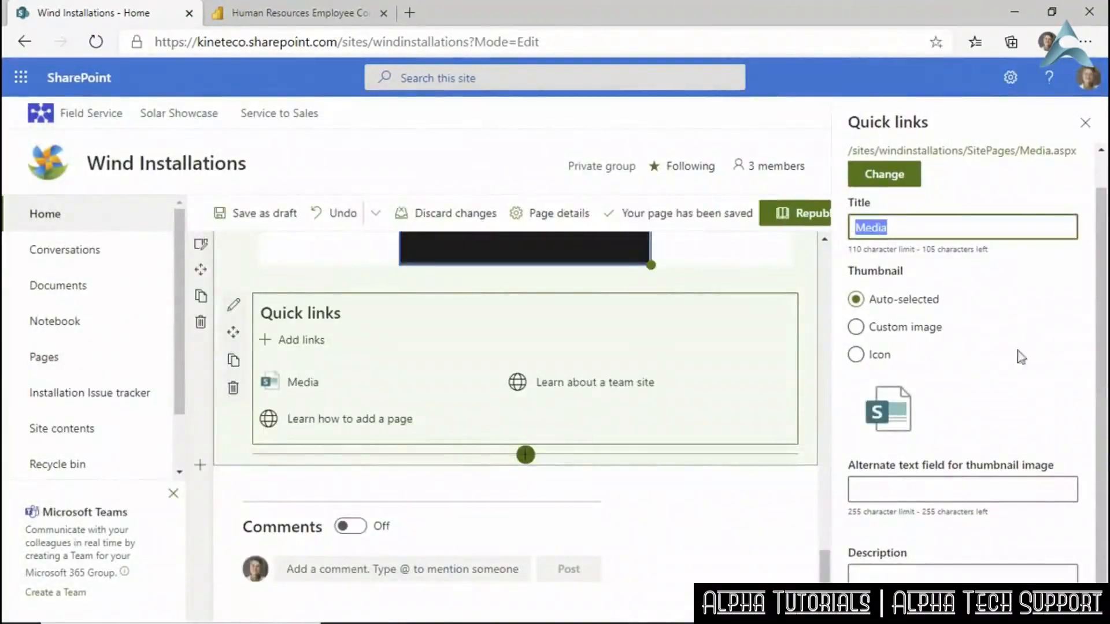
pyautogui.write('Media and')
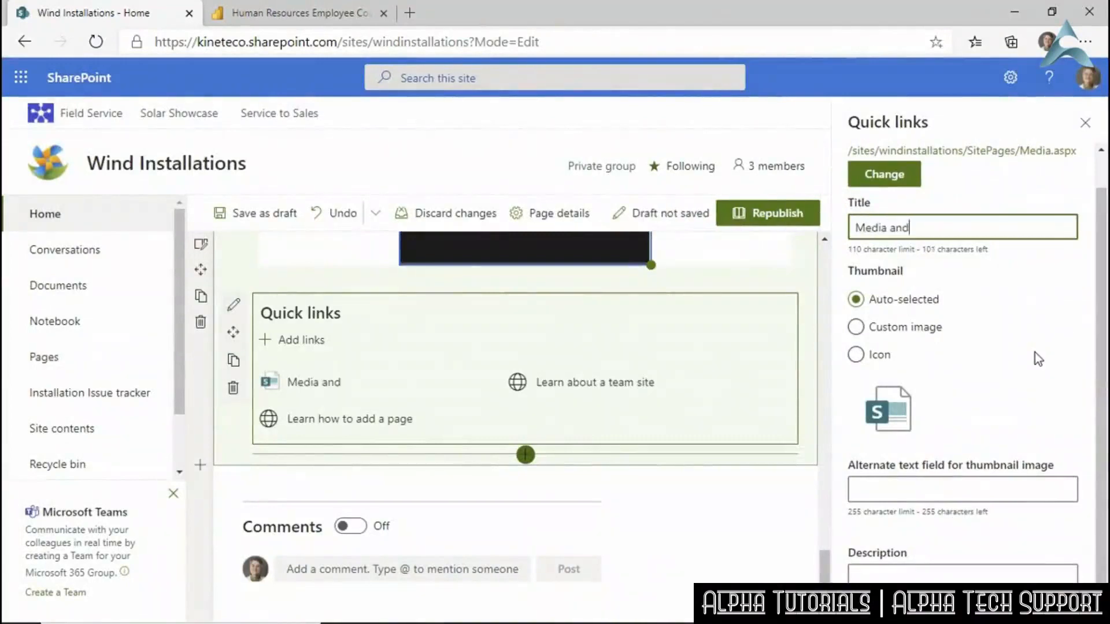
pyautogui.write(' Analysis')
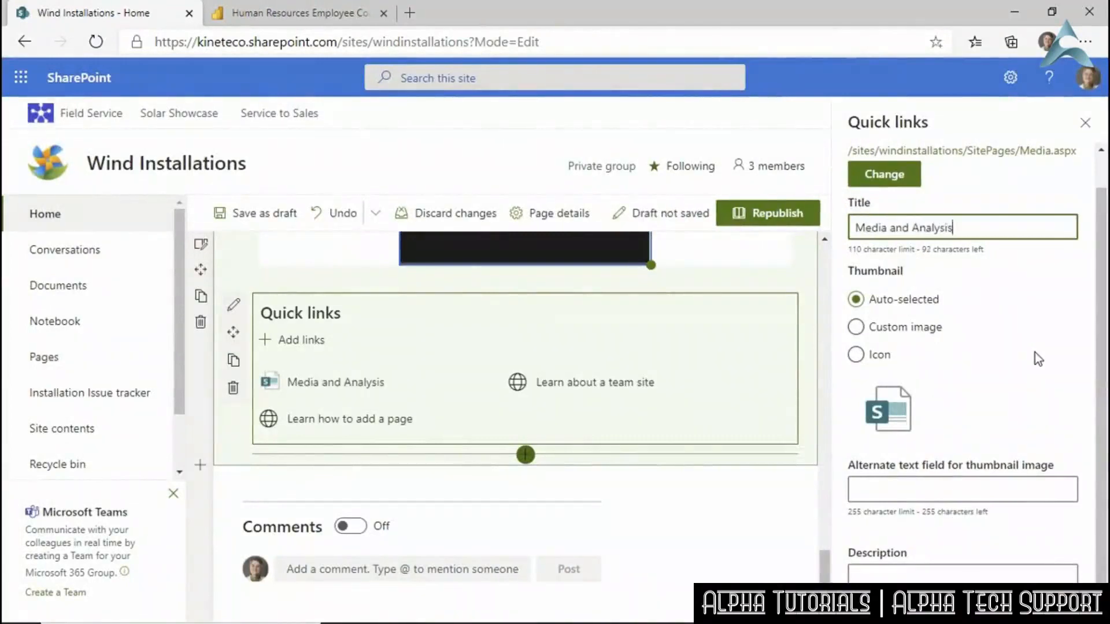
pyautogui.write(' Page')
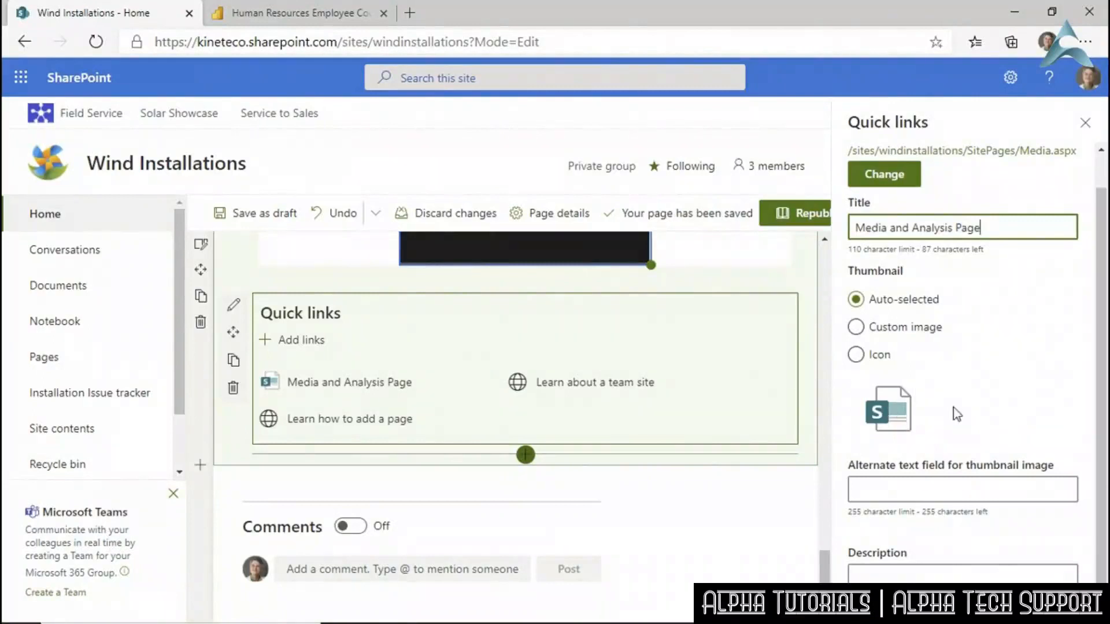
pyautogui.click(891, 490)
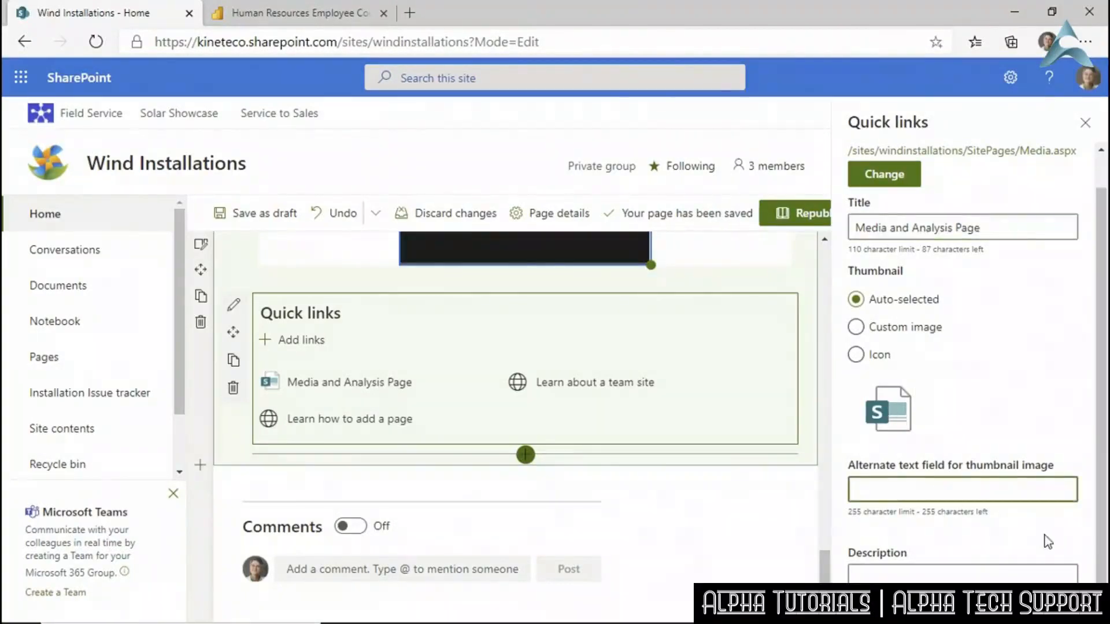
pyautogui.write('SharePoint ')
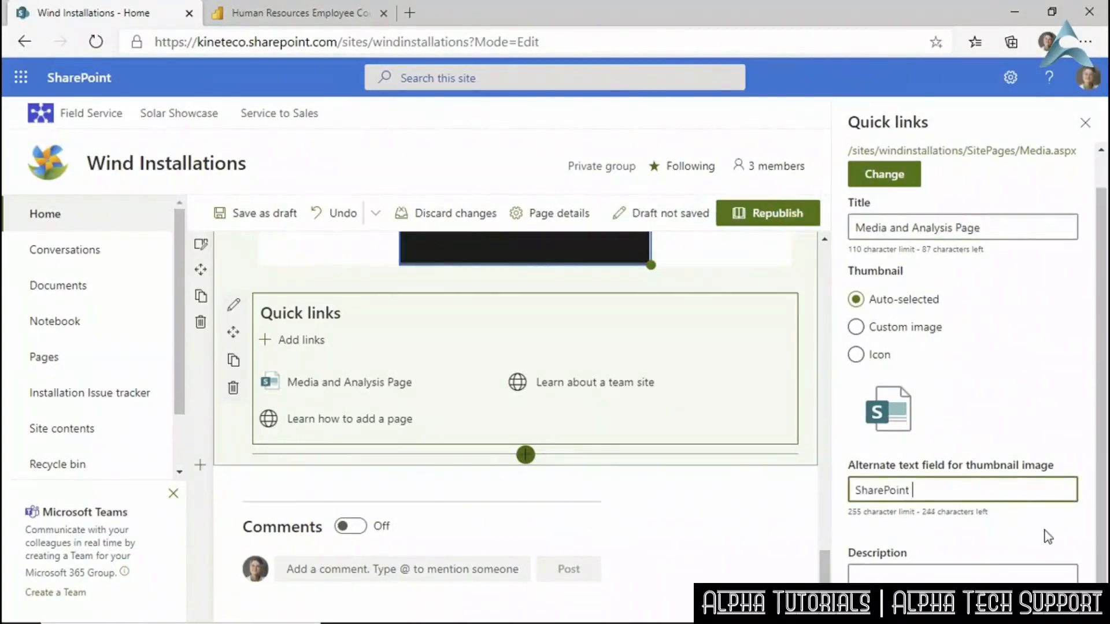
pyautogui.write('lcon')
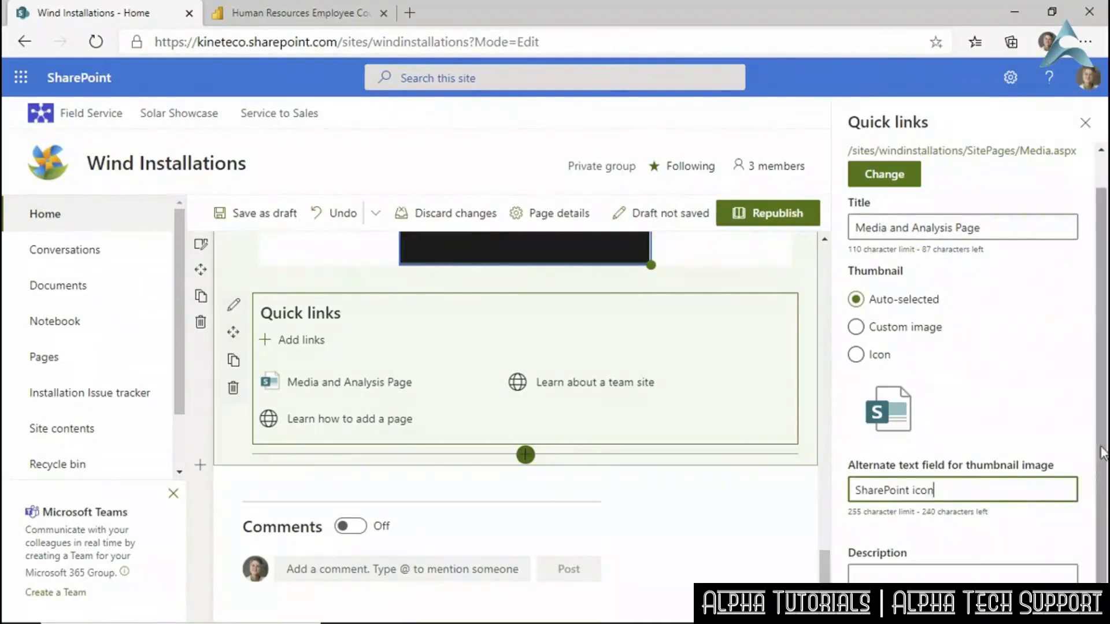
pyautogui.scroll(-1, 1101, 463)
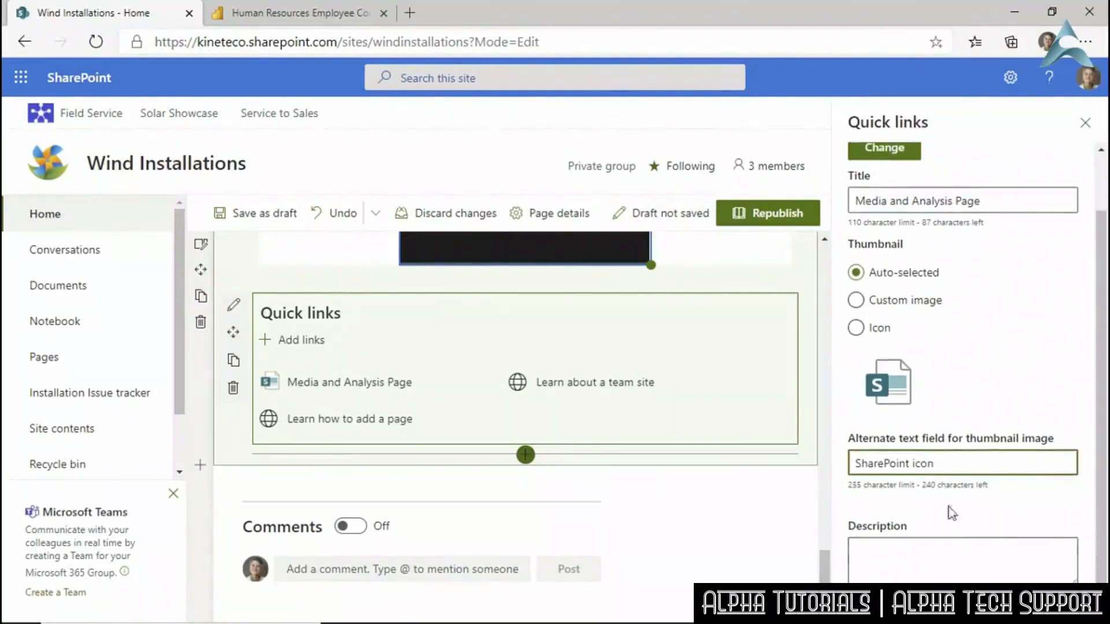
pyautogui.scroll(2, 1011, 319)
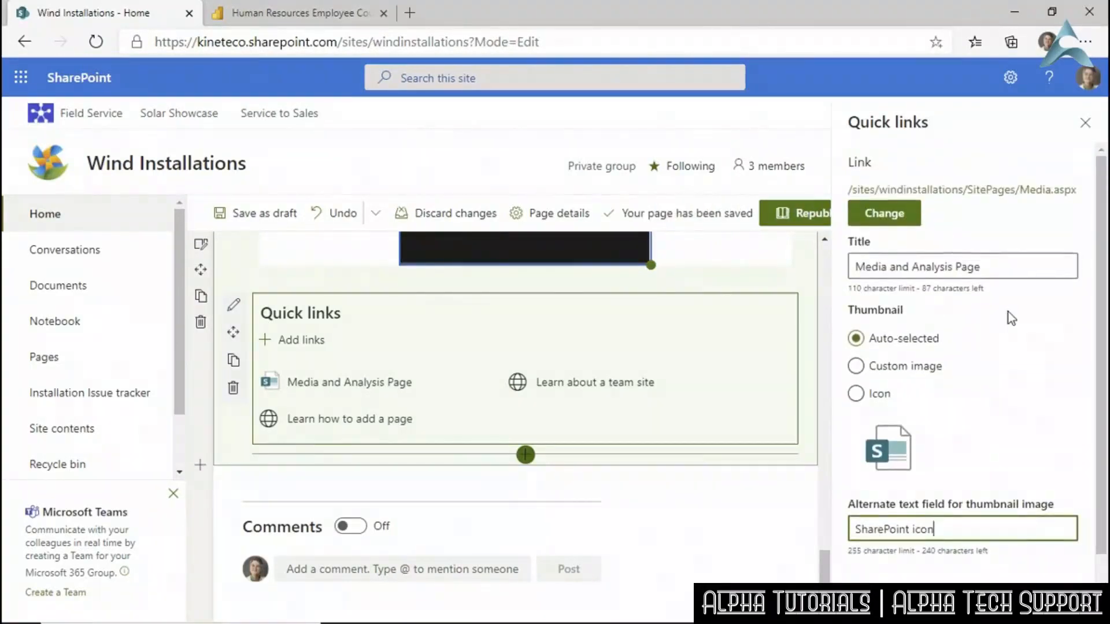
pyautogui.click(1079, 133)
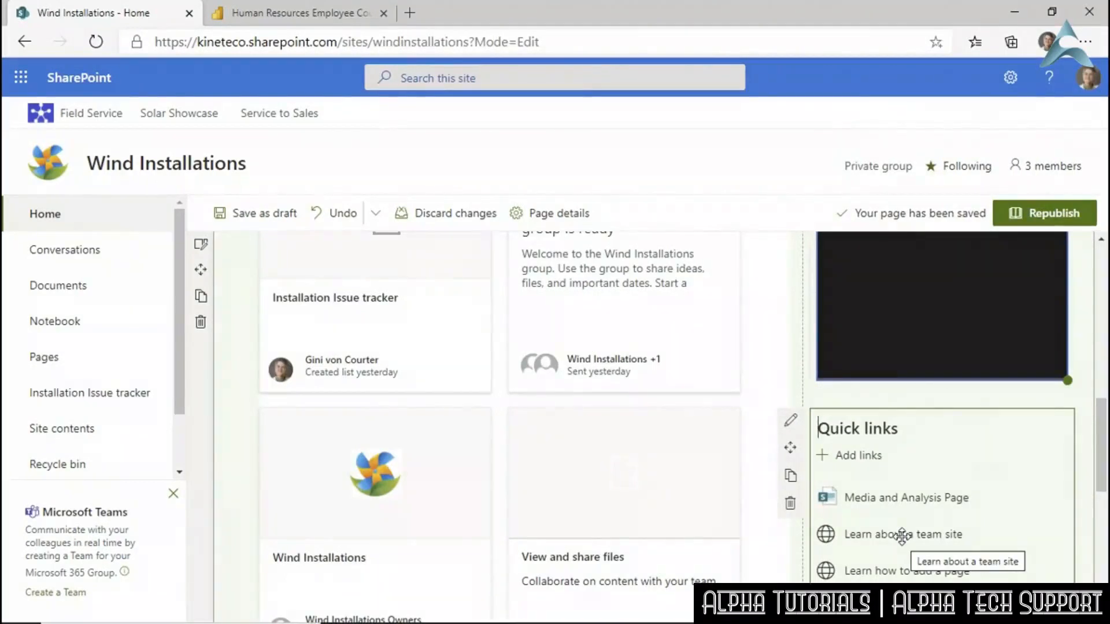
# Delete both sample quick links, move Quick links above Our weather, and republish the page.
pyautogui.click(1047, 530)
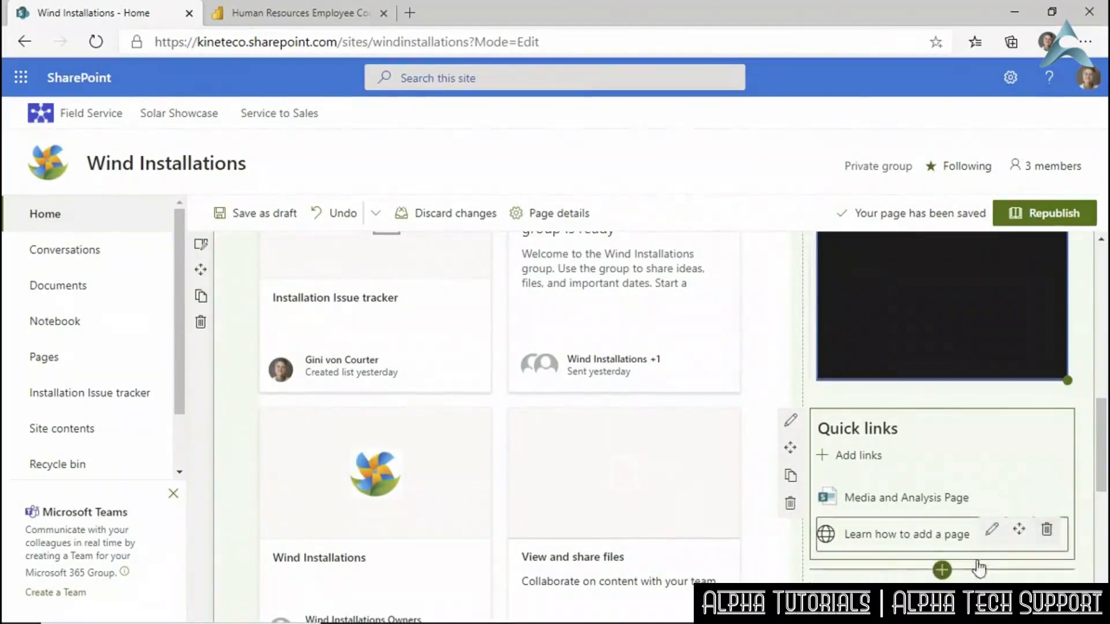
pyautogui.click(1046, 530)
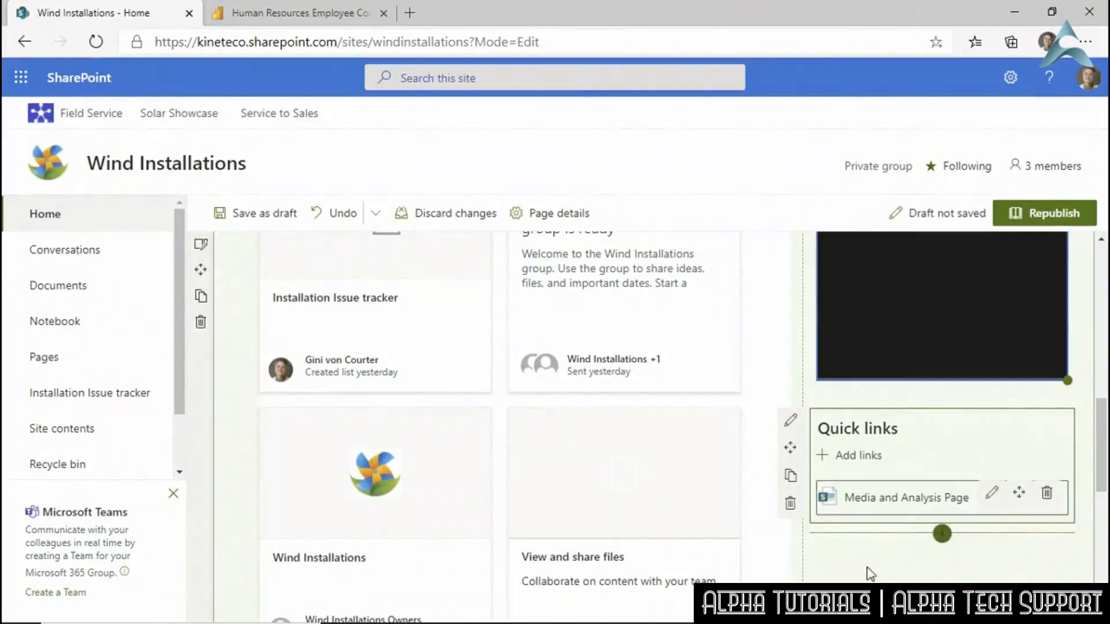
pyautogui.moveTo(898, 414); pyautogui.dragTo(851, 256)
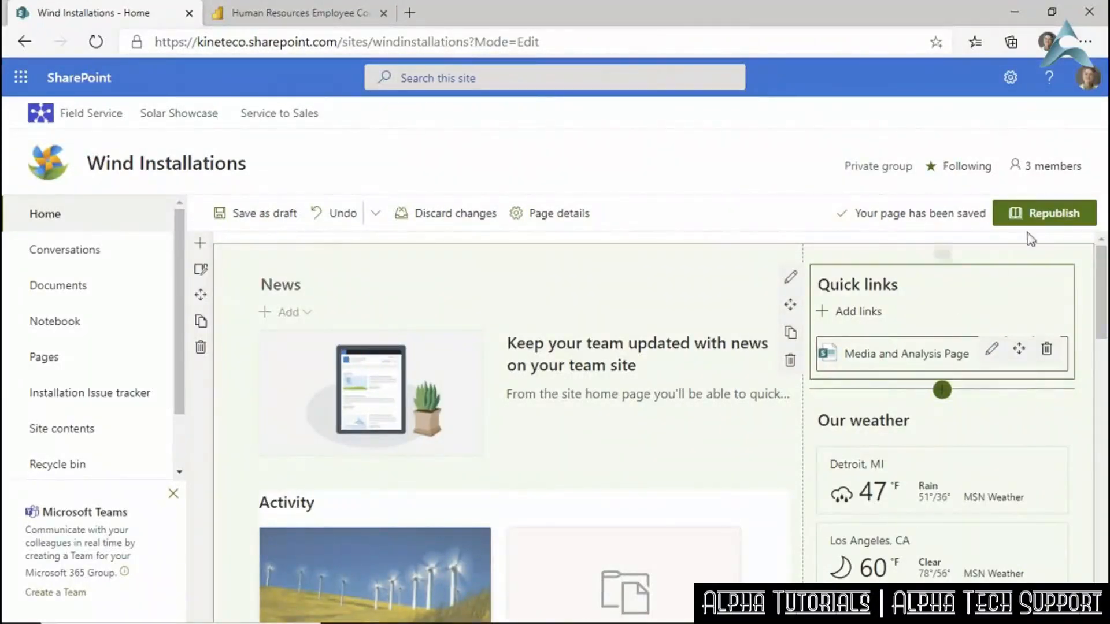
pyautogui.click(1018, 214)
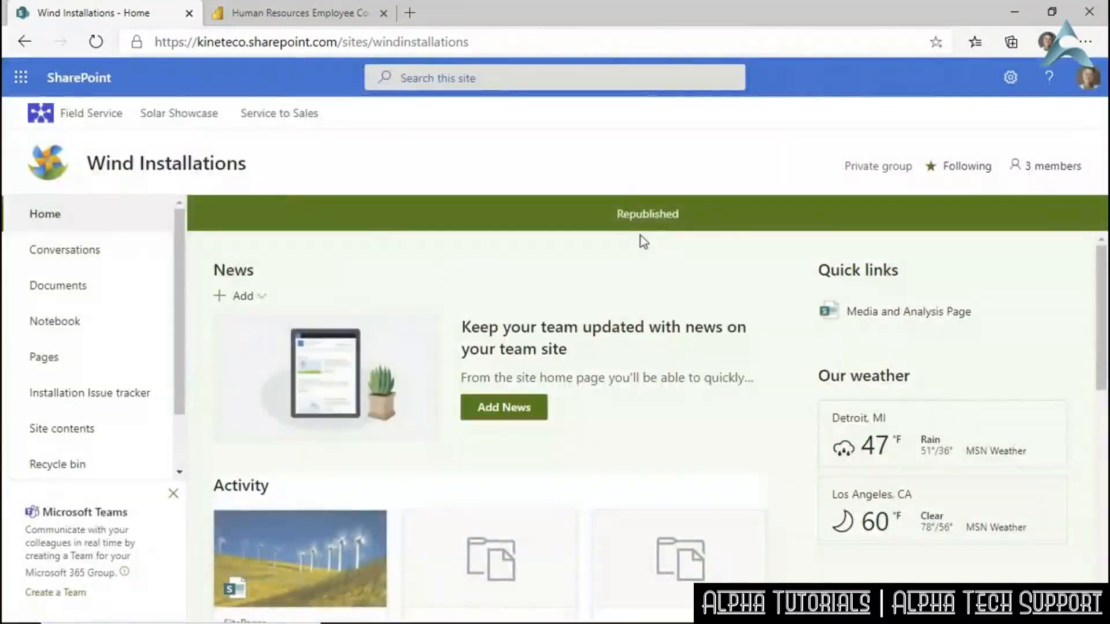
# Check that the Media and Analysis Page opens from its quick link, then create the group's Teams team.
pyautogui.click(879, 315)
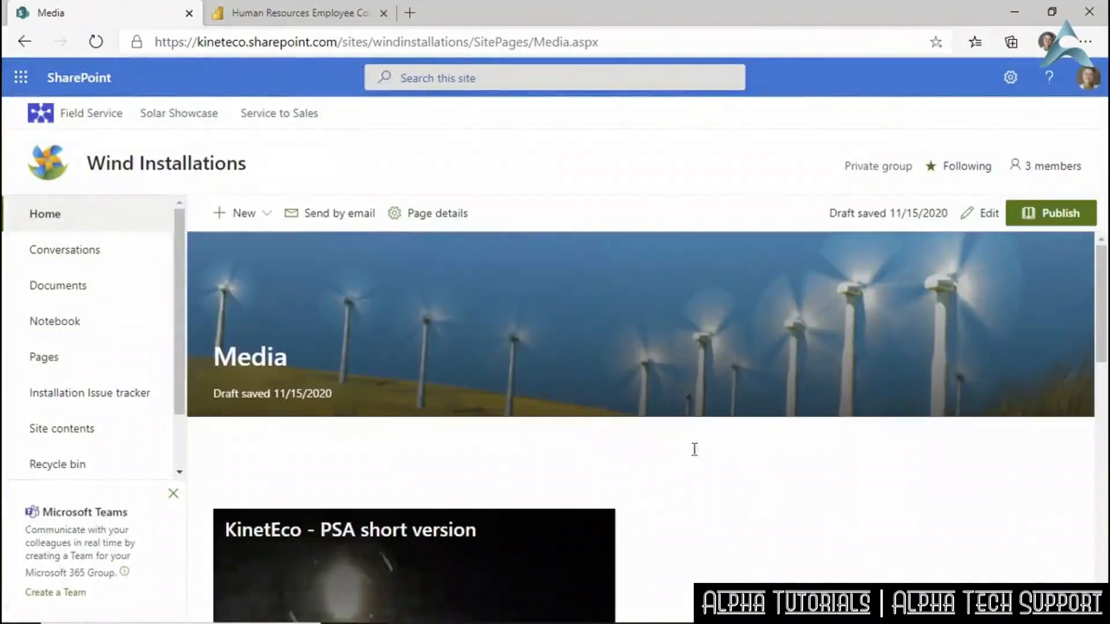
pyautogui.scroll(-10, 688, 453)
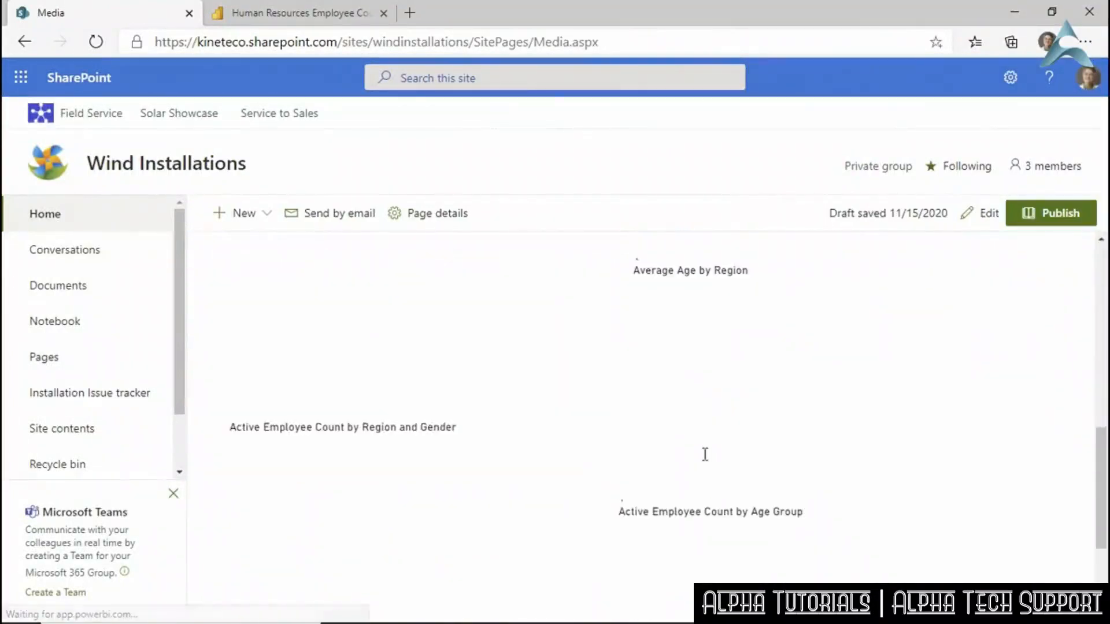
pyautogui.scroll(10, 704, 454)
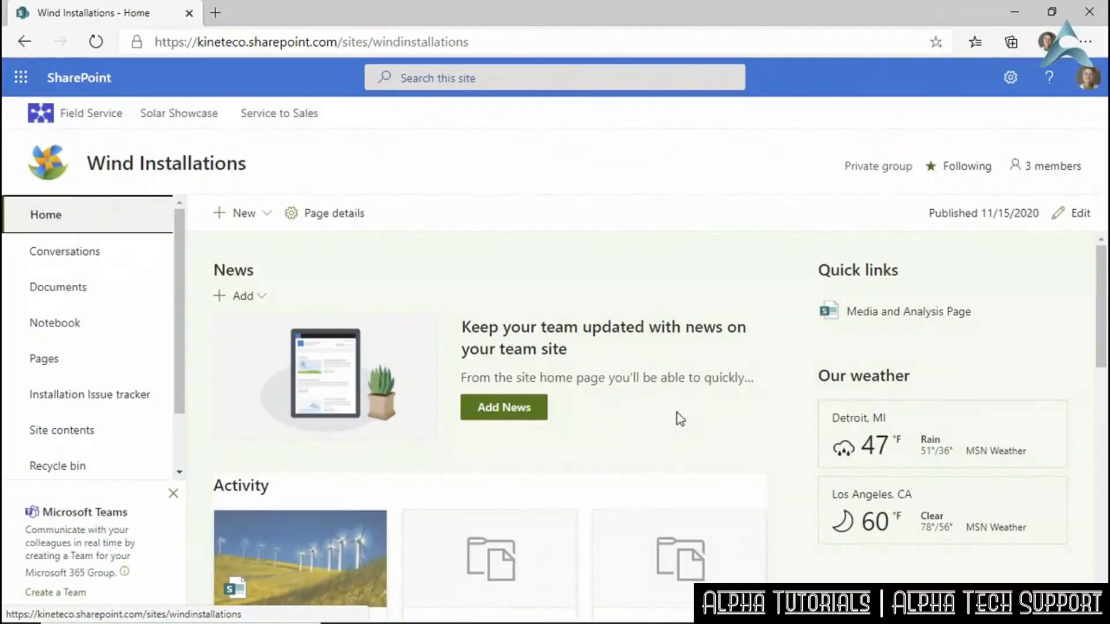
pyautogui.click(68, 593)
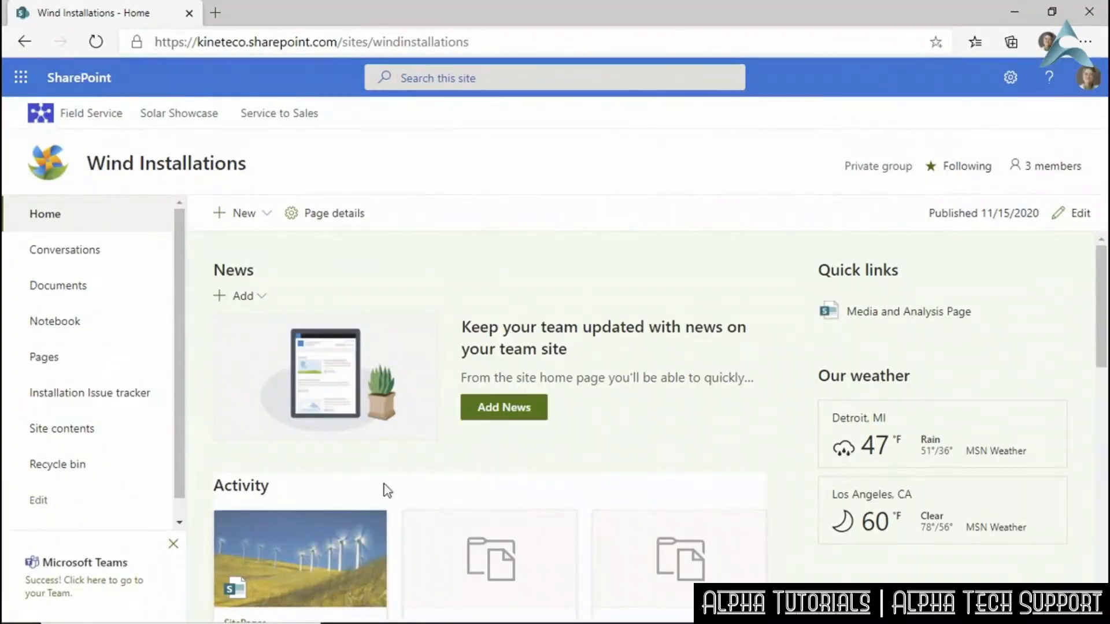
# Open the newly created Wind Installations team in the Teams desktop app.
pyautogui.click(94, 585)
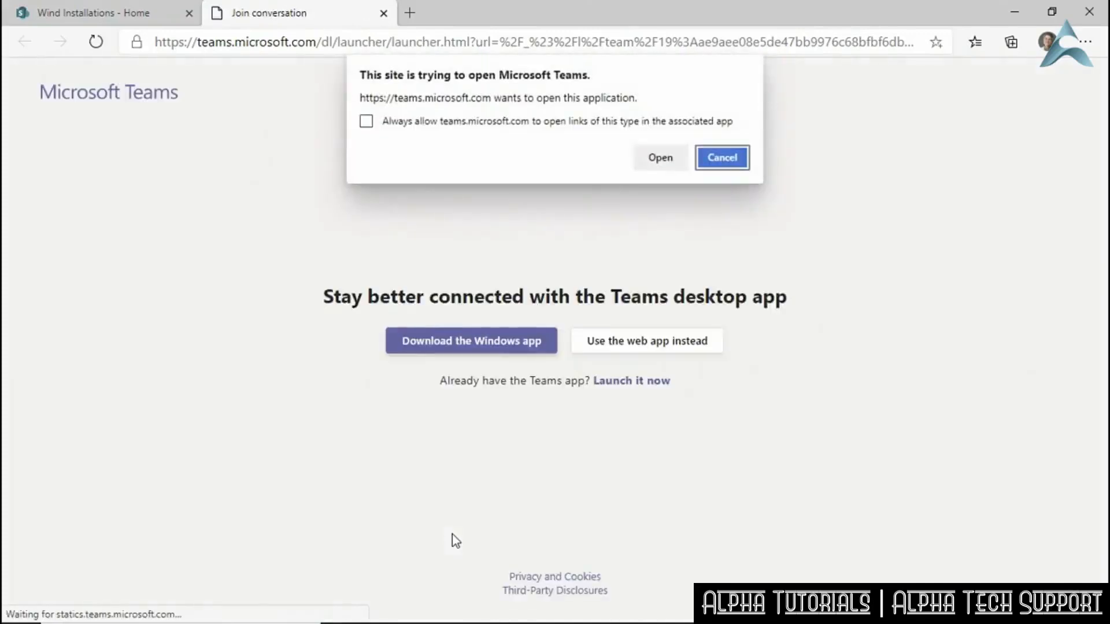
pyautogui.click(660, 157)
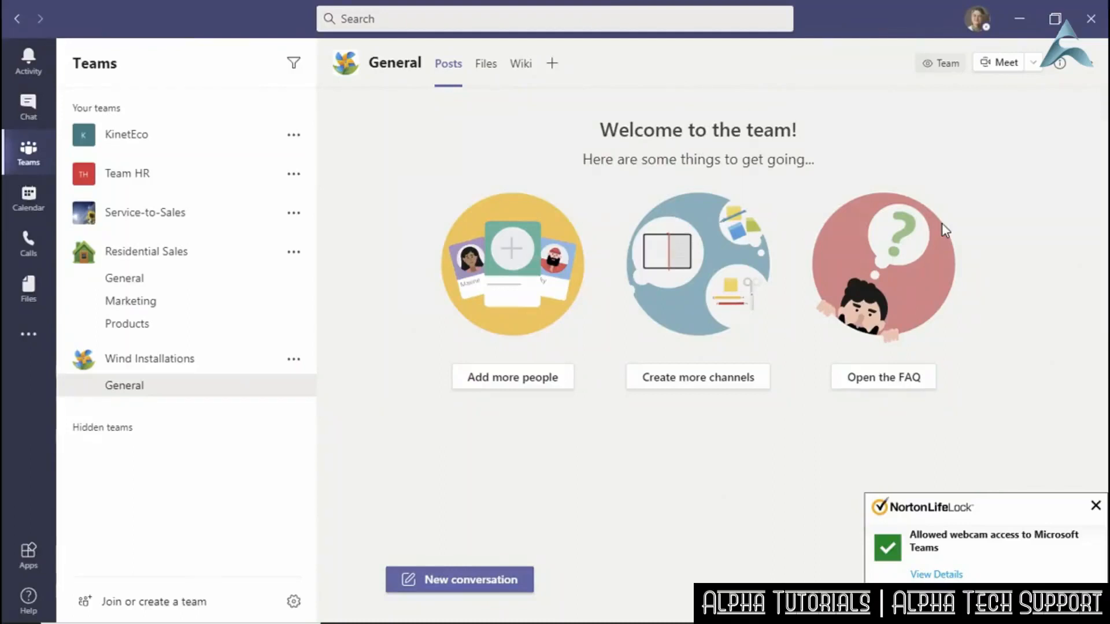
# Dismiss the Norton webcam notice and bring up the Wind Installations team's More options menu.
pyautogui.click(1095, 508)
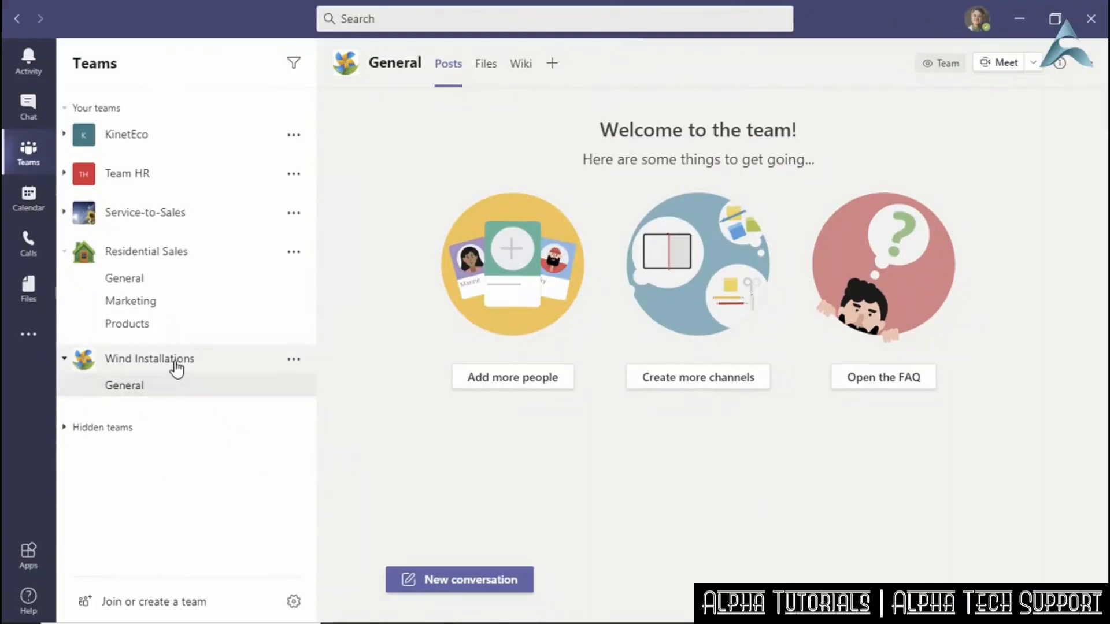
pyautogui.click(294, 359)
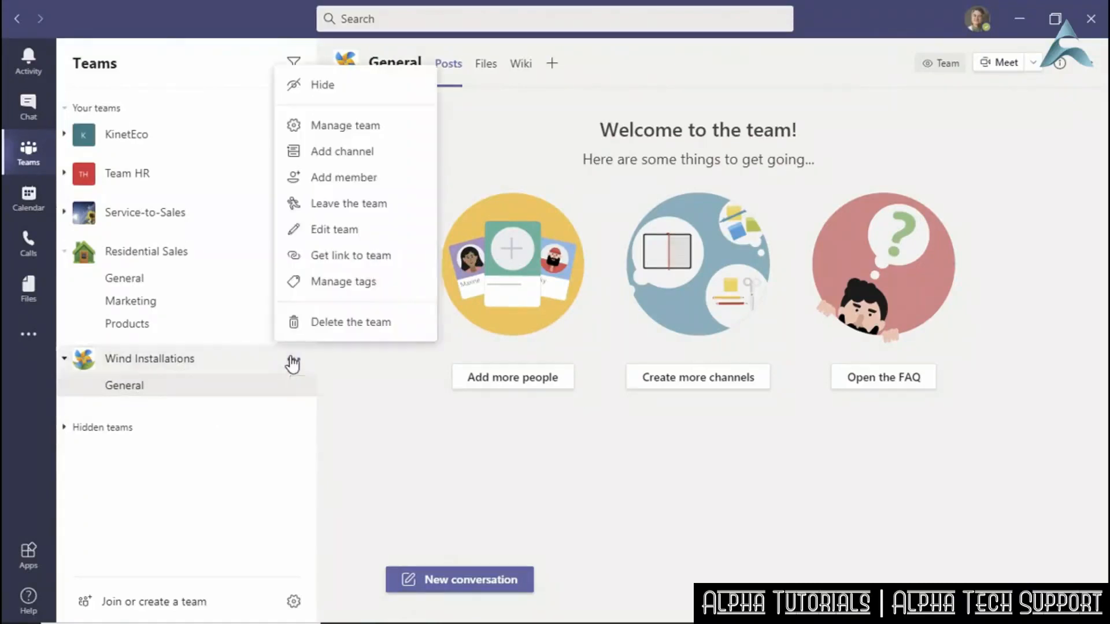
pyautogui.click(338, 126)
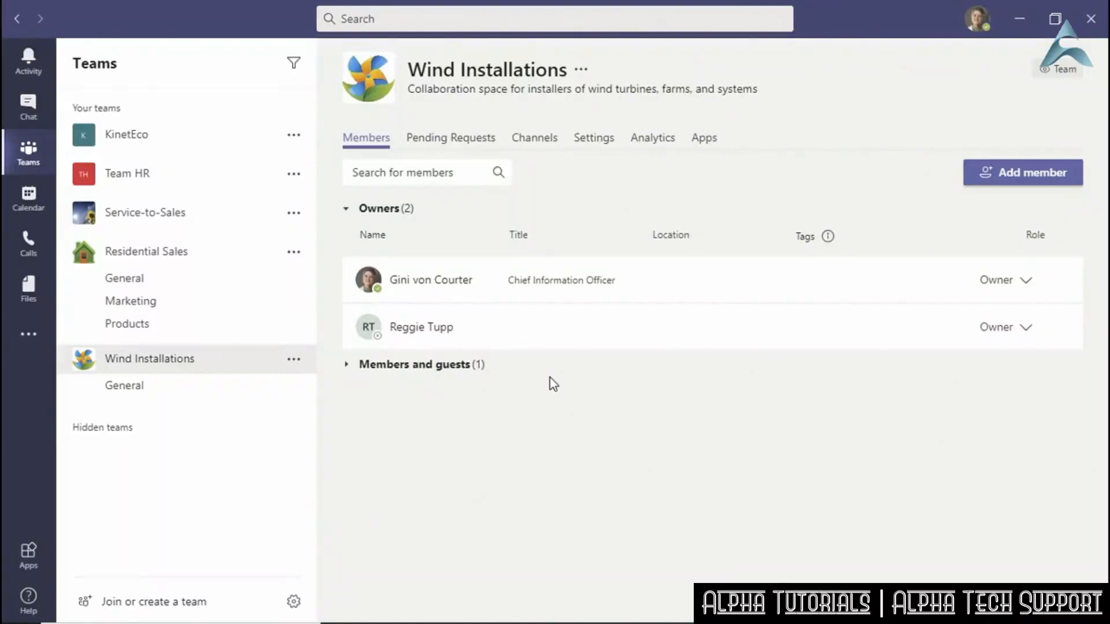
pyautogui.click(431, 370)
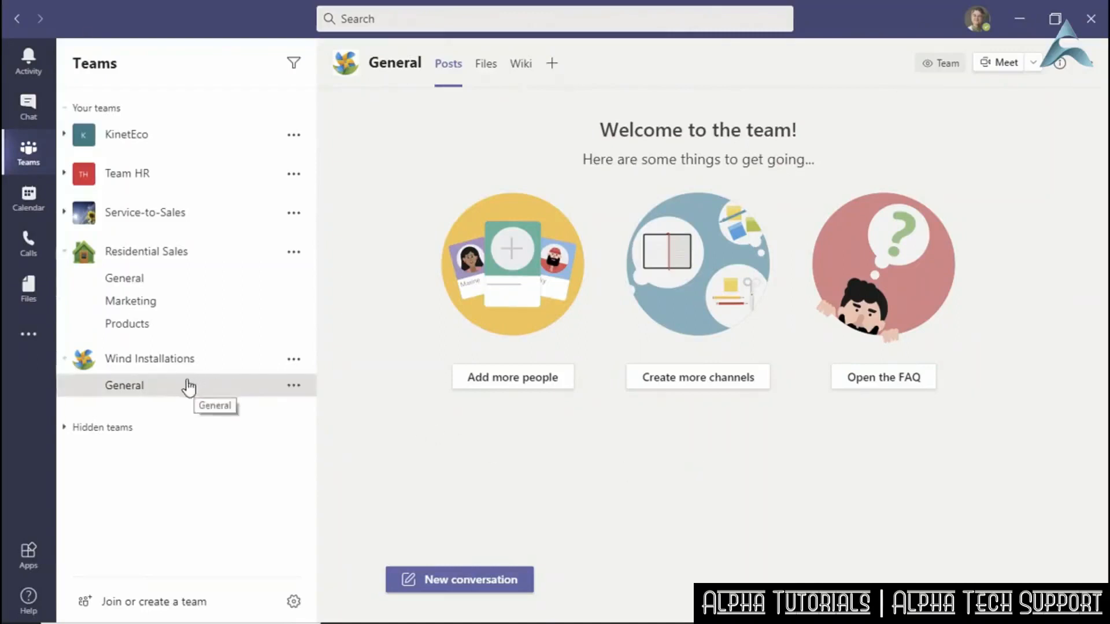
# Add a SharePoint tab for the Installation Issue tracker list to General, posting to the channel.
pyautogui.click(179, 364)
pyautogui.click(168, 367)
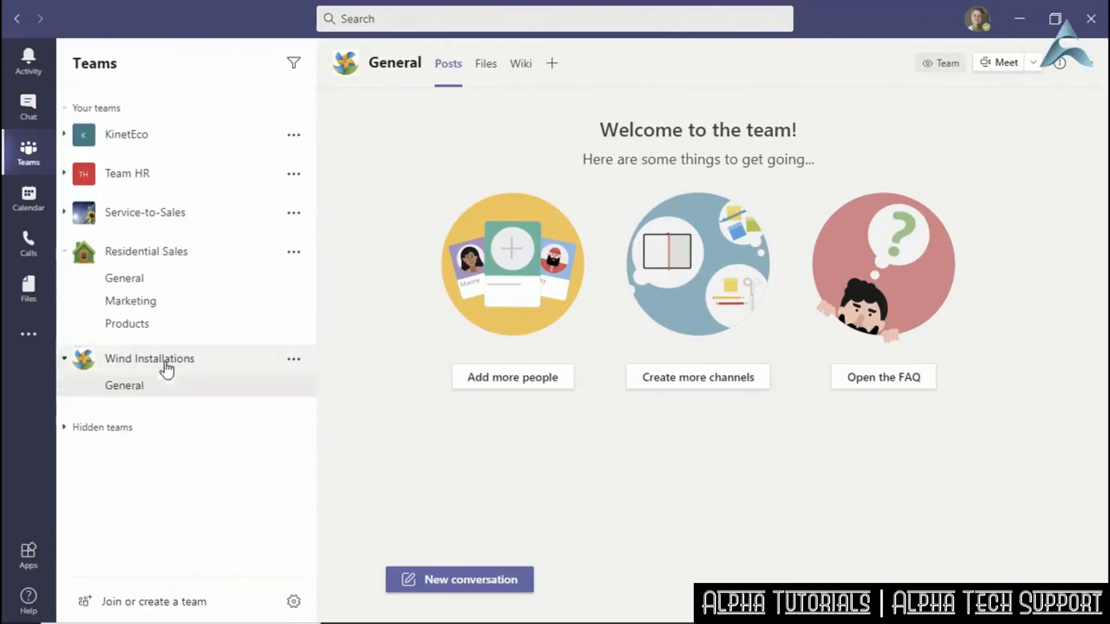
pyautogui.click(552, 65)
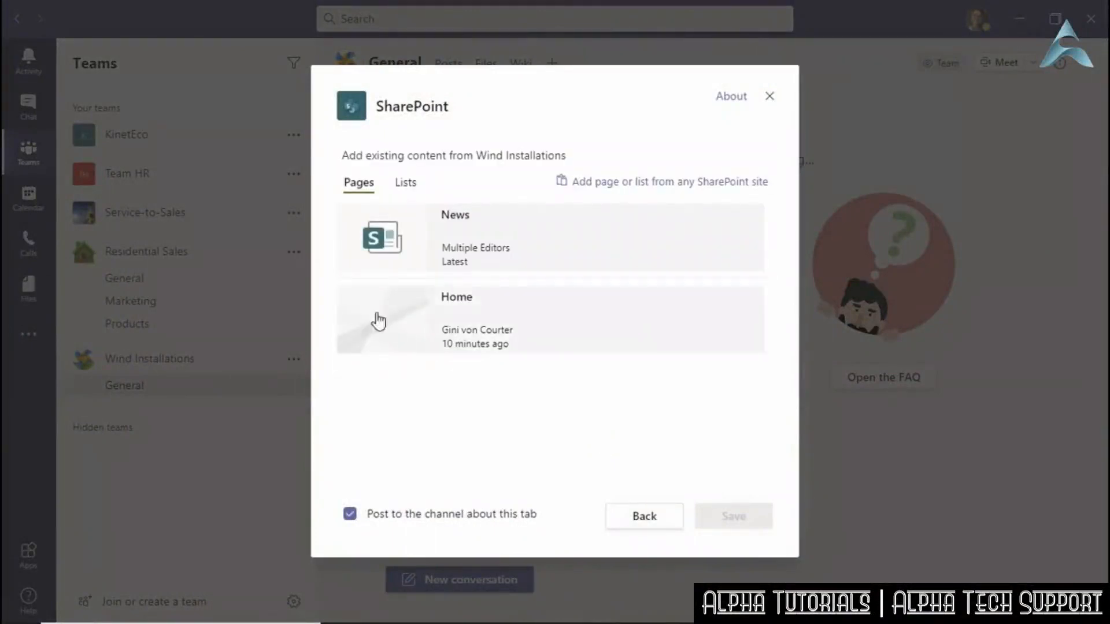
pyautogui.click(406, 184)
pyautogui.click(547, 253)
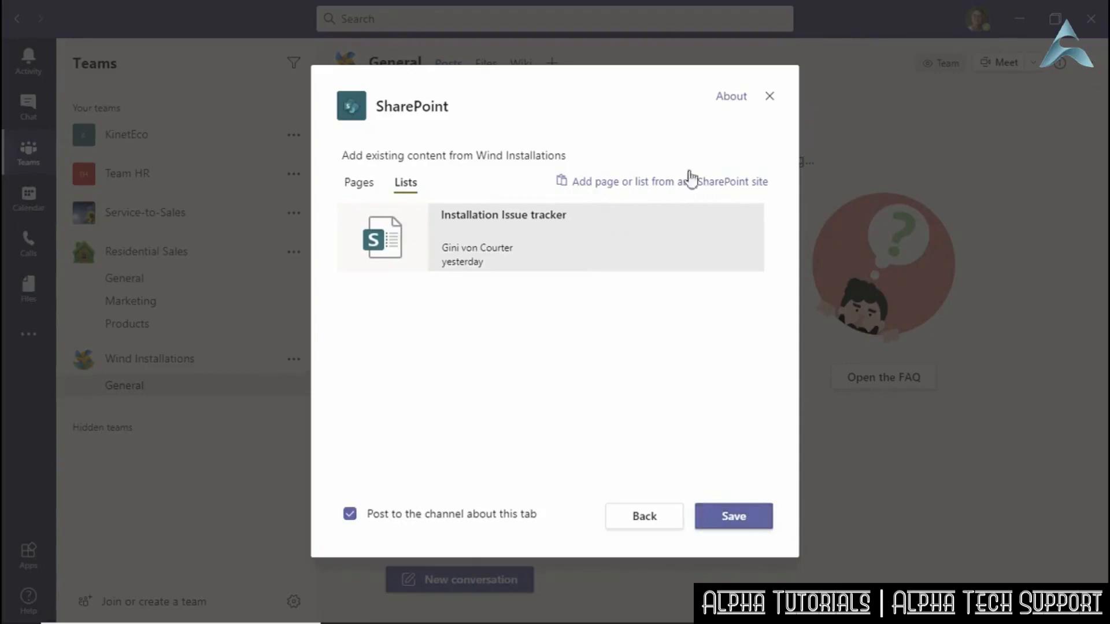
pyautogui.click(353, 186)
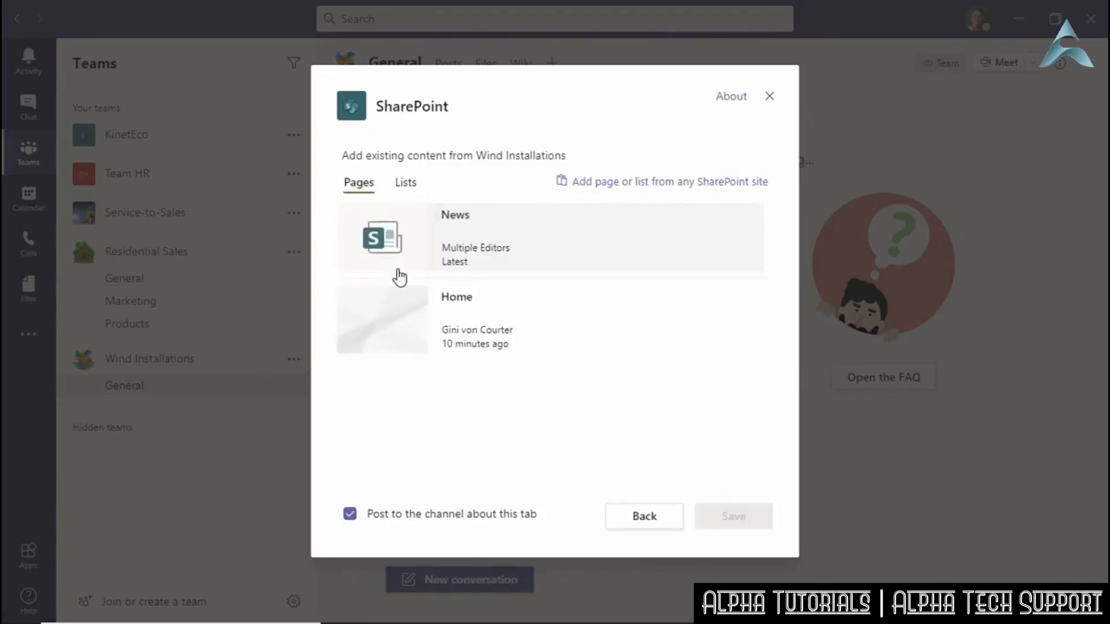
pyautogui.click(409, 184)
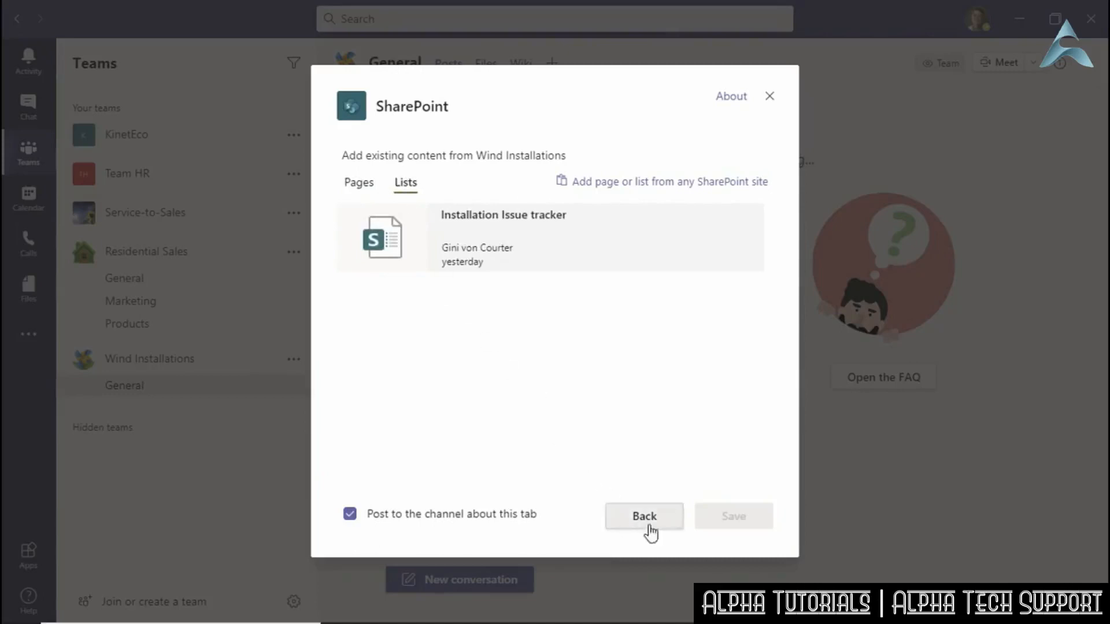
pyautogui.click(547, 269)
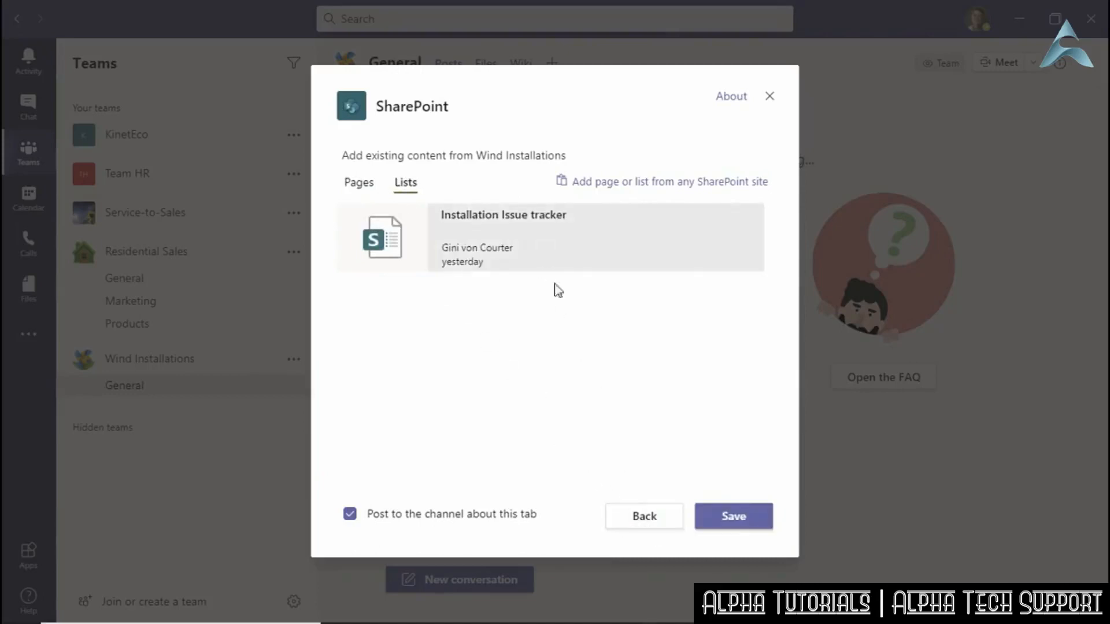
pyautogui.click(733, 514)
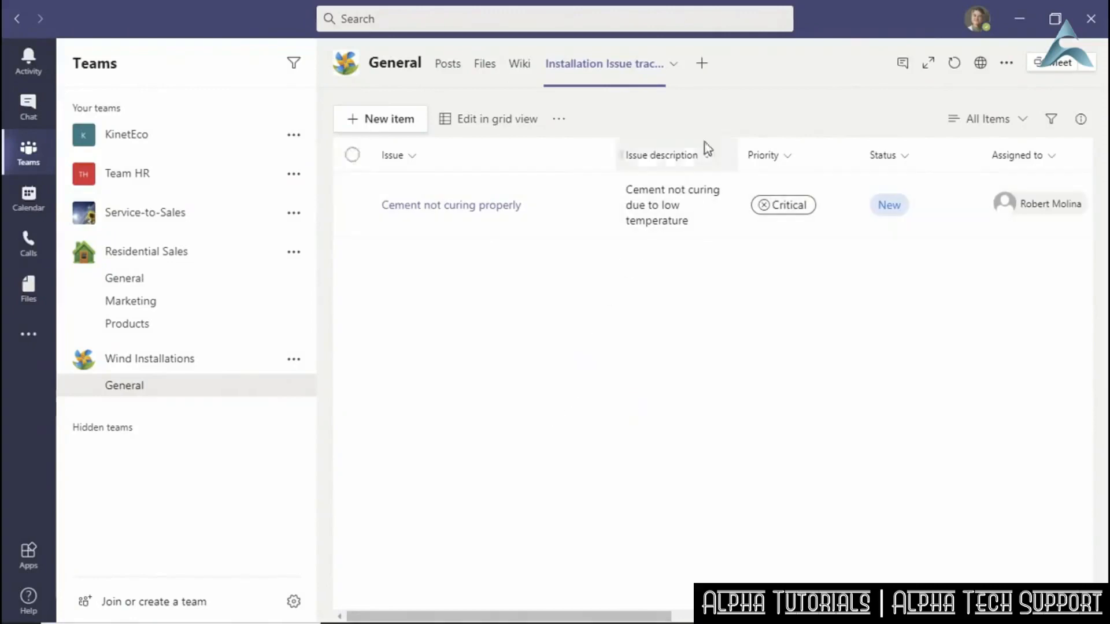
# Add a SharePoint tab showing the site's News page to the General channel.
pyautogui.click(702, 65)
pyautogui.click(333, 199)
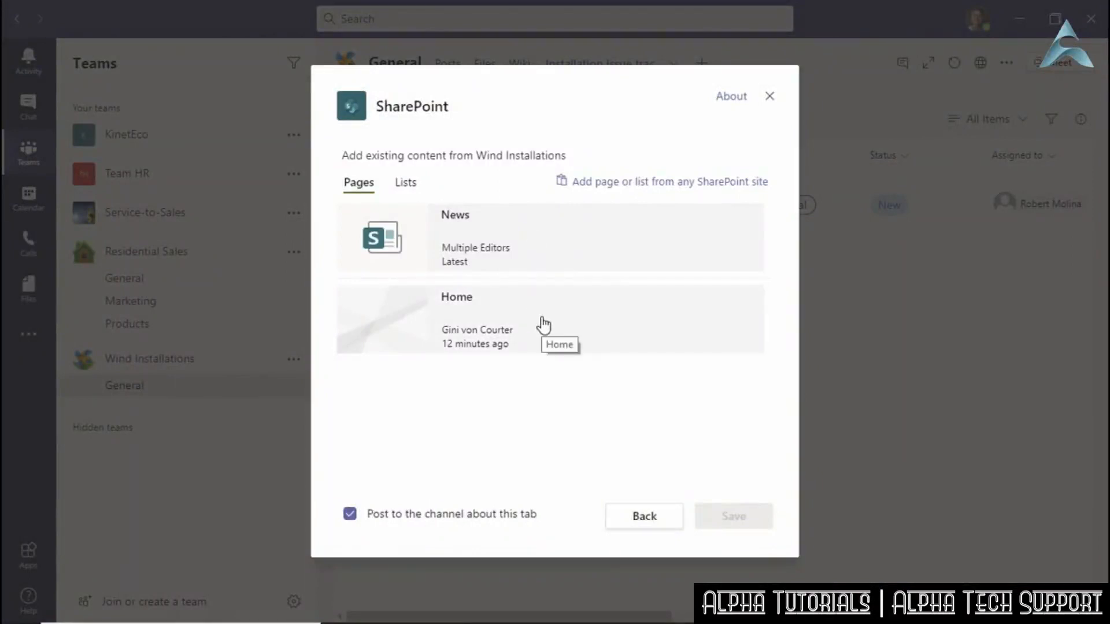
pyautogui.click(558, 244)
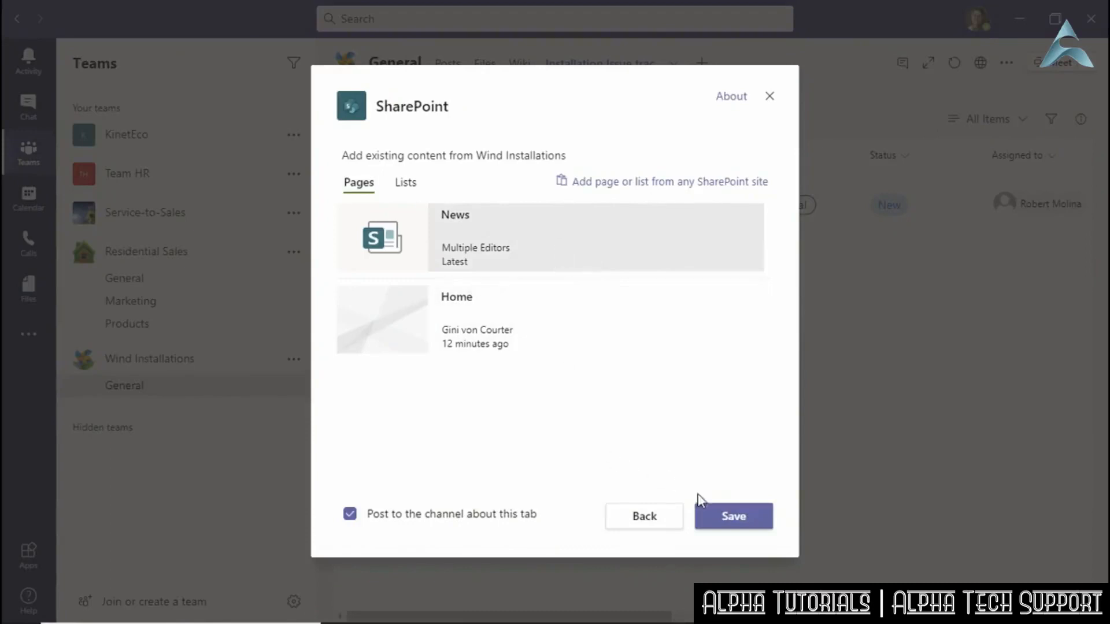
pyautogui.click(721, 516)
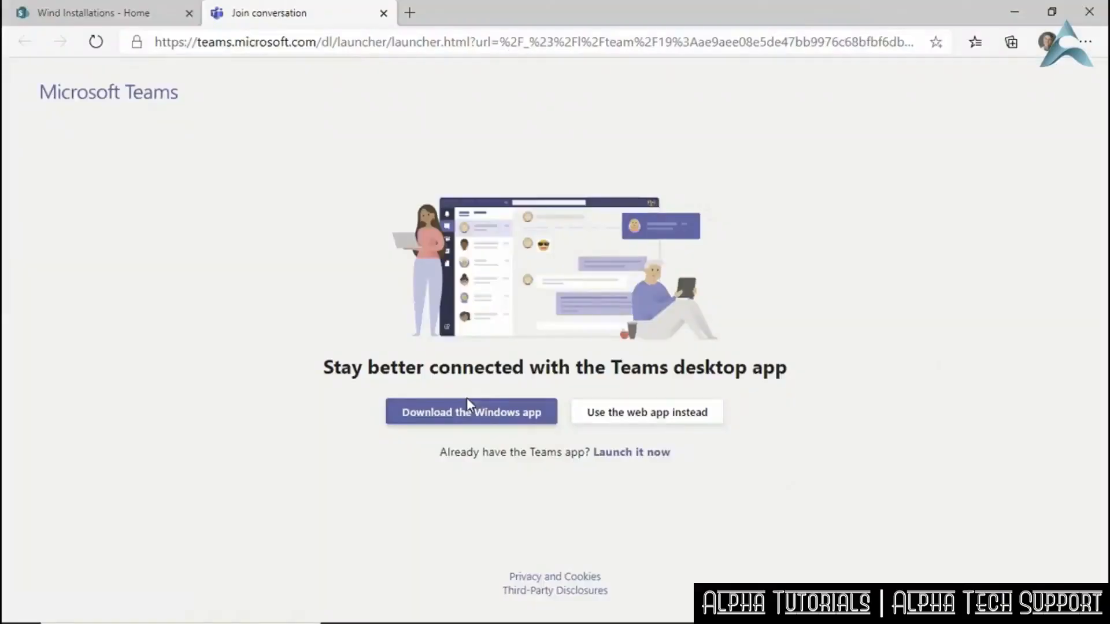
# Post a Basic text news story titled 'Test News Story' on the Wind Installations site.
pyautogui.click(60, 19)
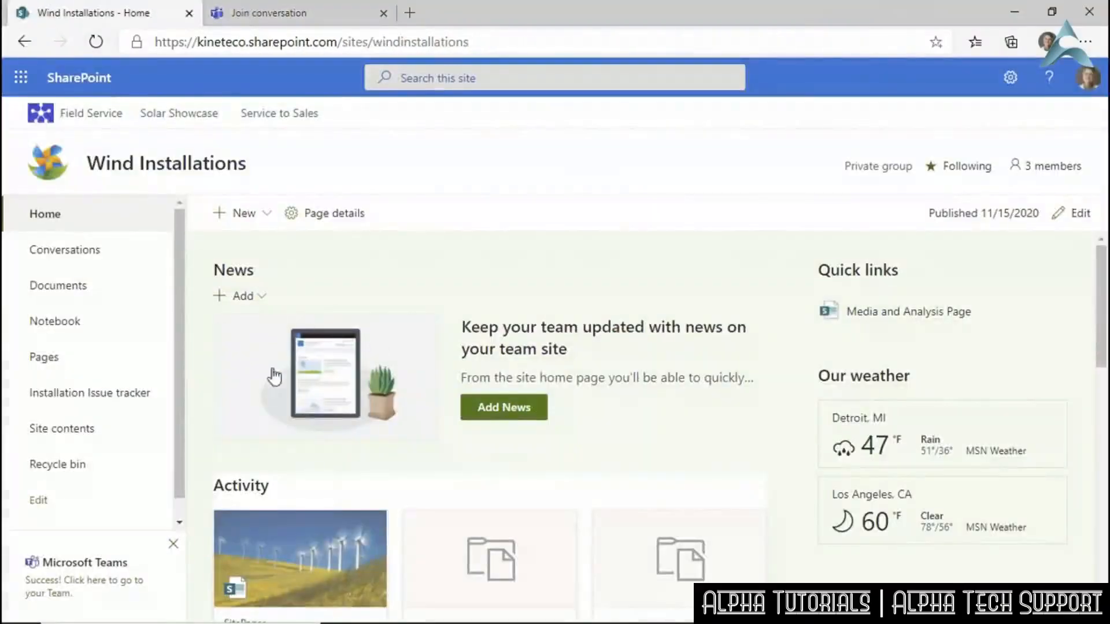
pyautogui.click(488, 415)
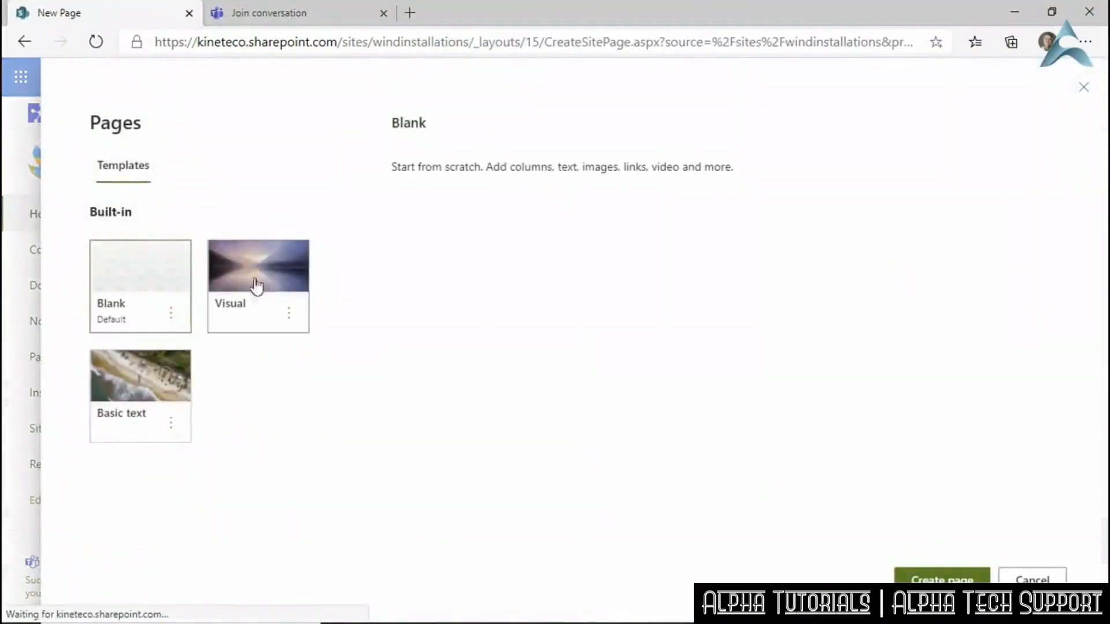
pyautogui.click(154, 373)
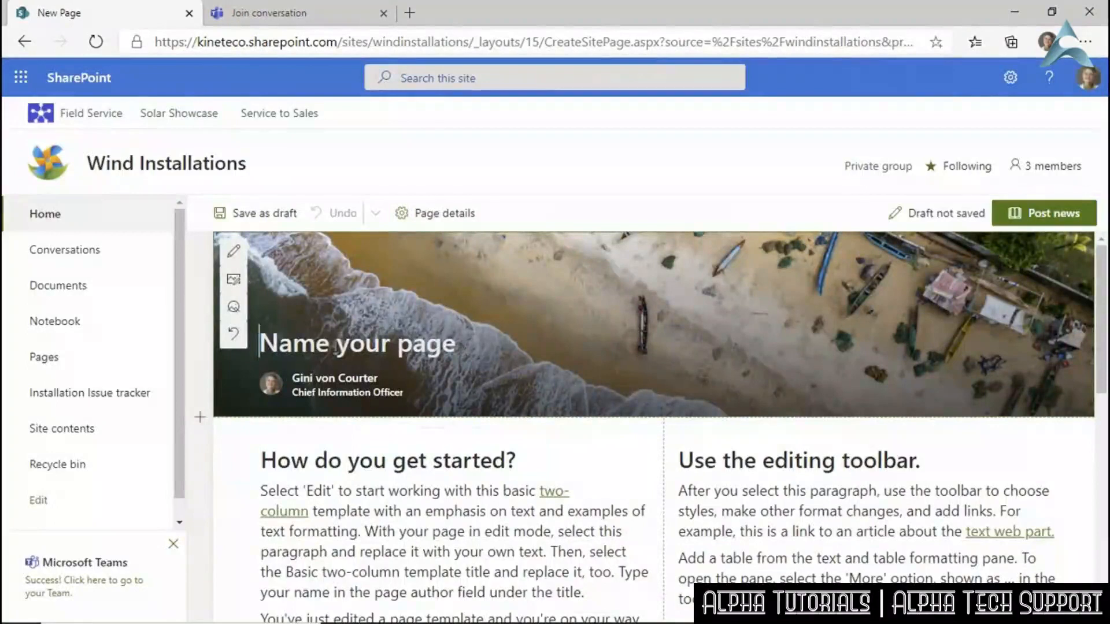
pyautogui.write('Test P')
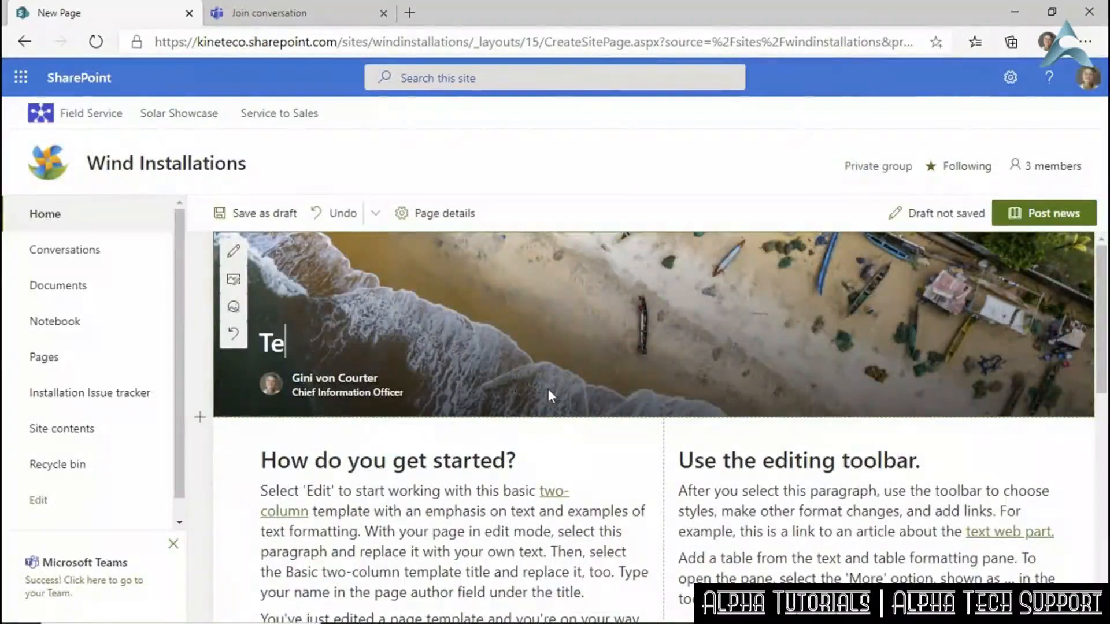
pyautogui.press('BackSpace')
pyautogui.press('BackSpace')
pyautogui.write('News Story')
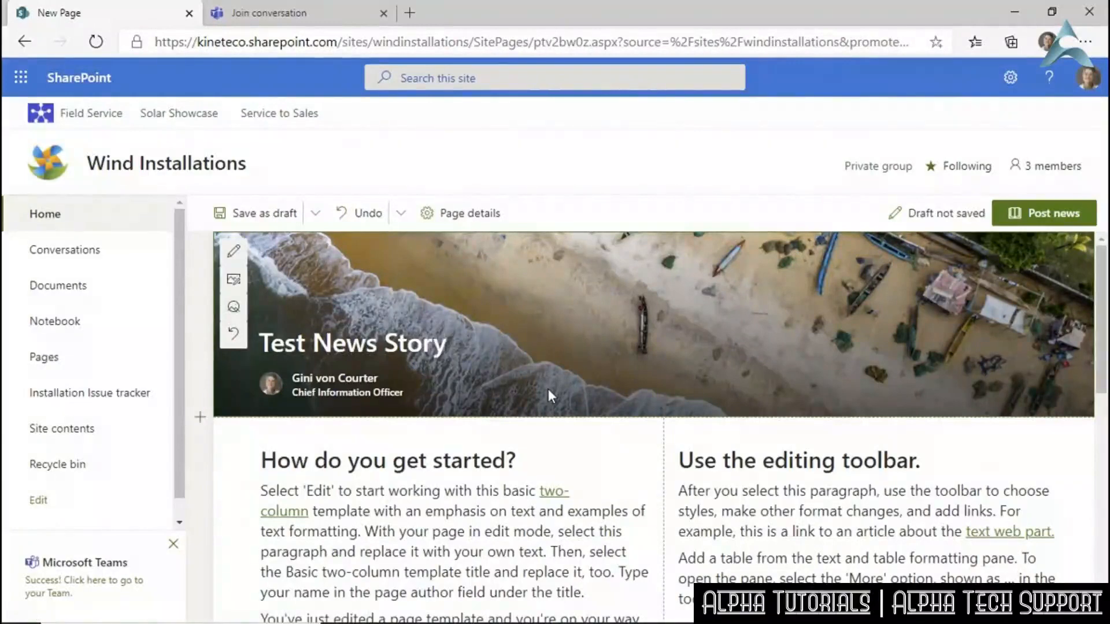
pyautogui.click(1044, 213)
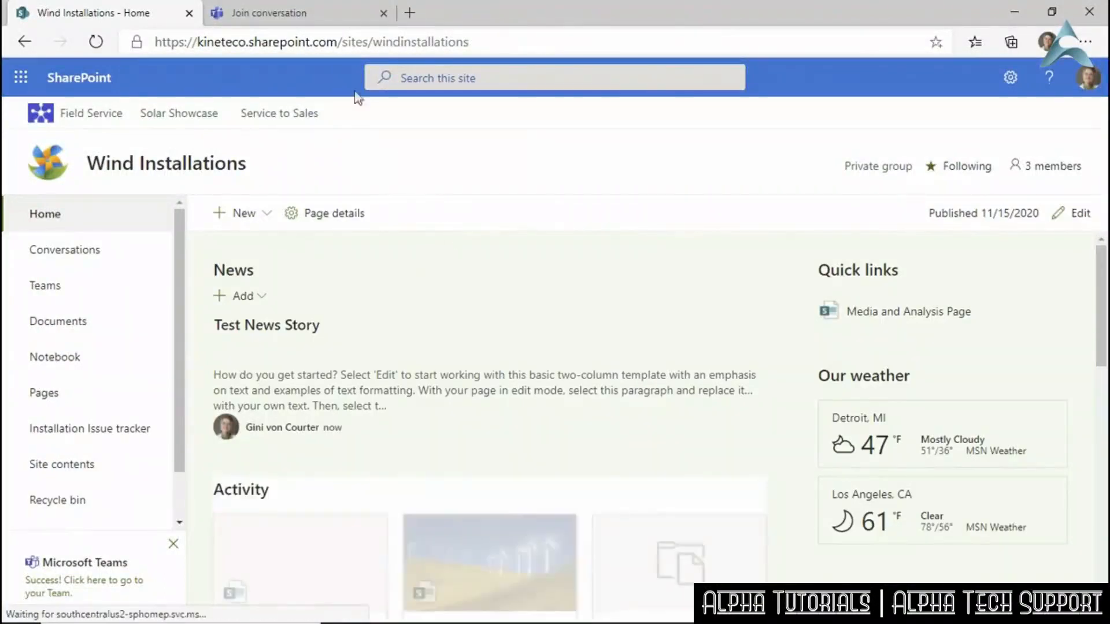
# Close the leftover Teams launcher tab and return to the General channel in Teams.
pyautogui.rightClick(328, 33)
pyautogui.click(333, 17)
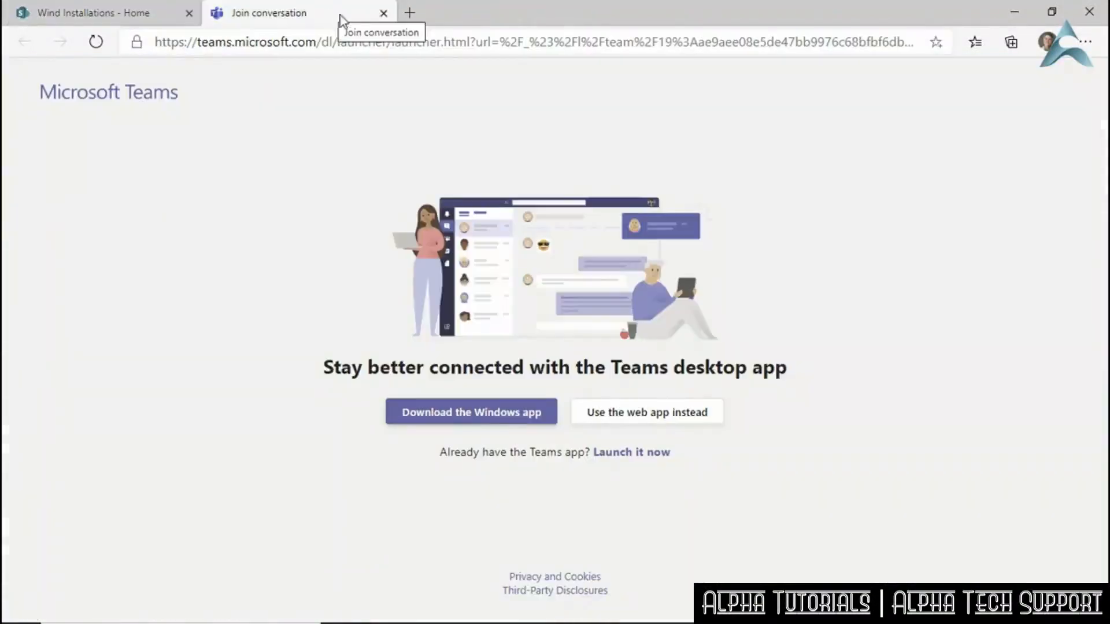
pyautogui.click(383, 13)
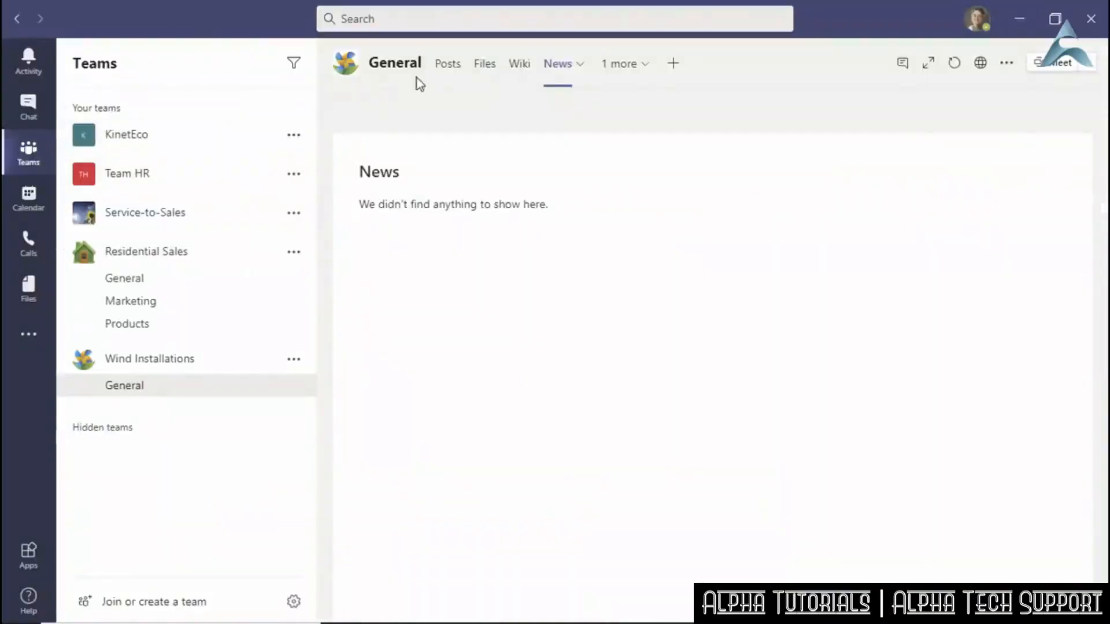
pyautogui.click(452, 72)
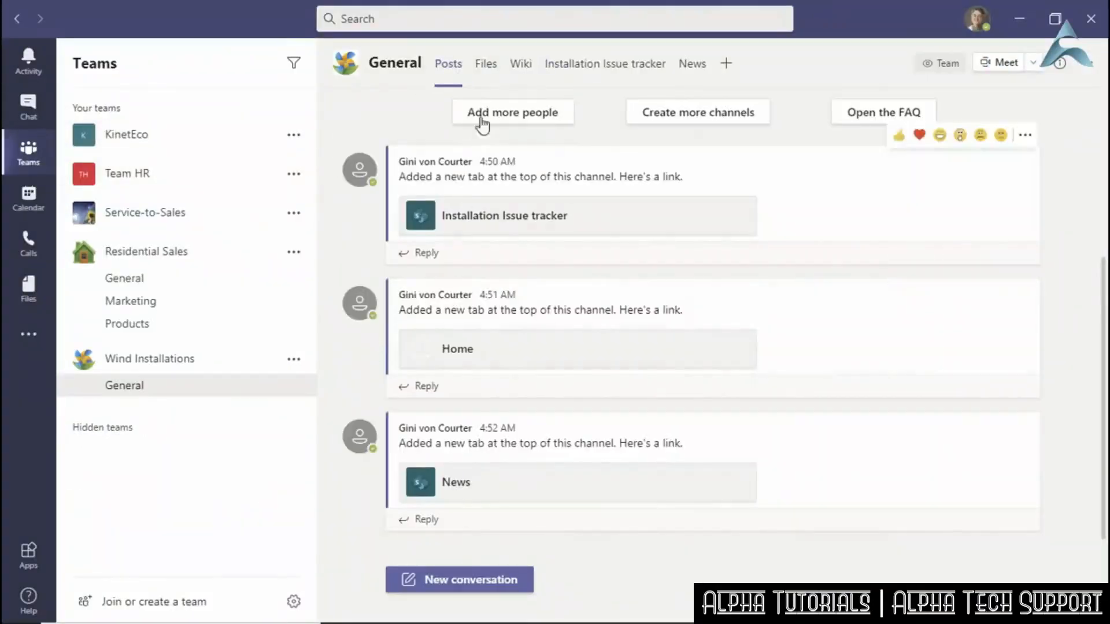
# Confirm 'Test News Story' is listed in the News tab, then bring up Add a tab.
pyautogui.click(687, 66)
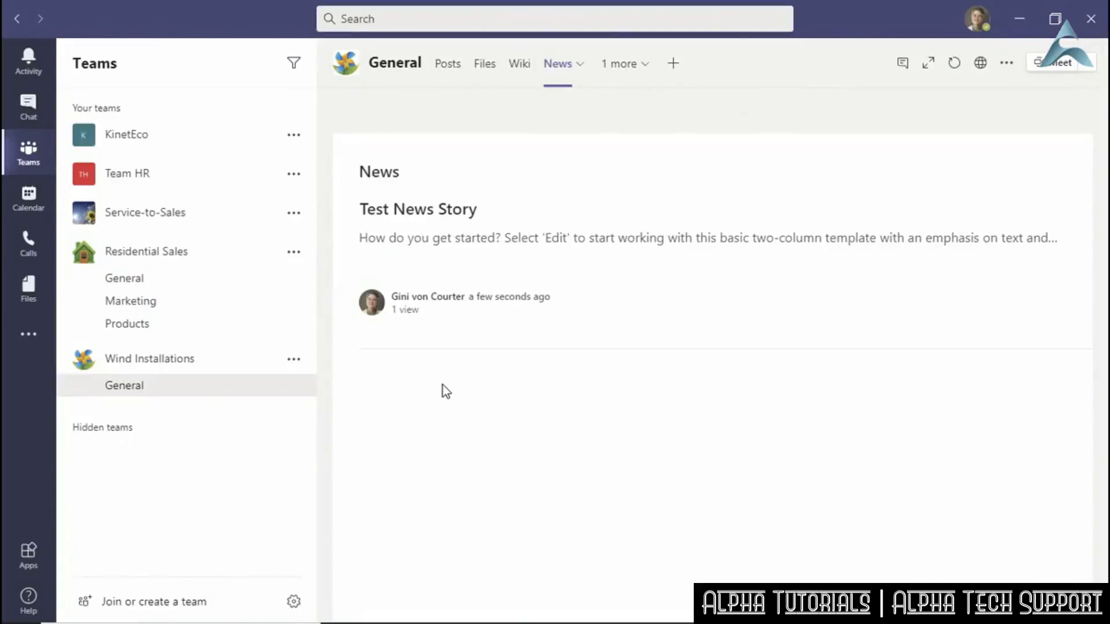
pyautogui.click(673, 65)
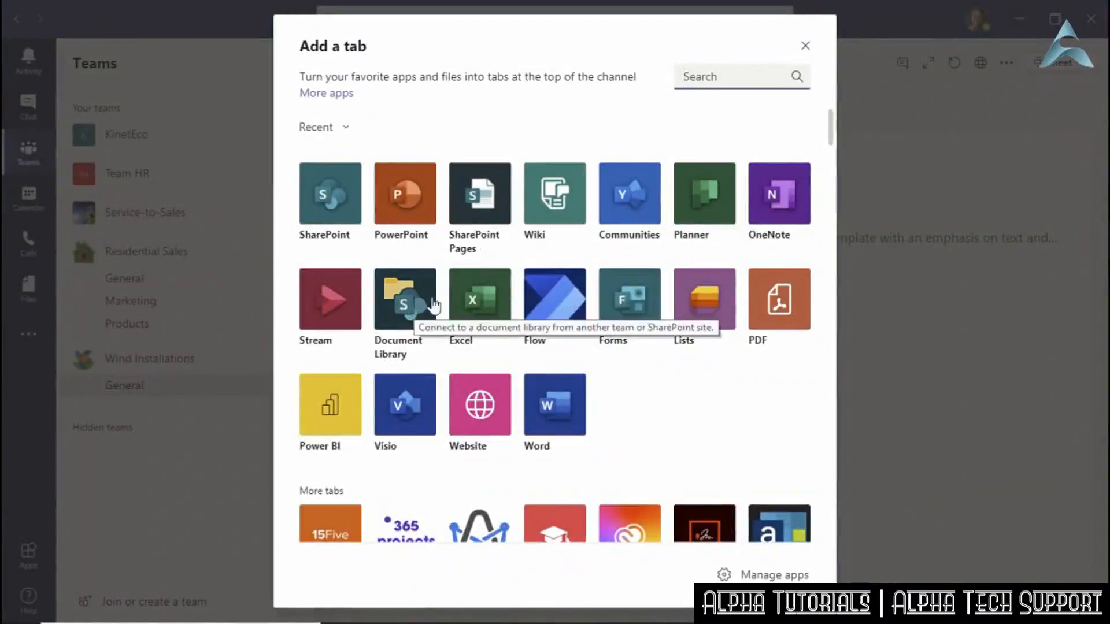
# Add a 'Document Library' tab for the Wind Installations Documents library and open its shared documents.
pyautogui.click(415, 308)
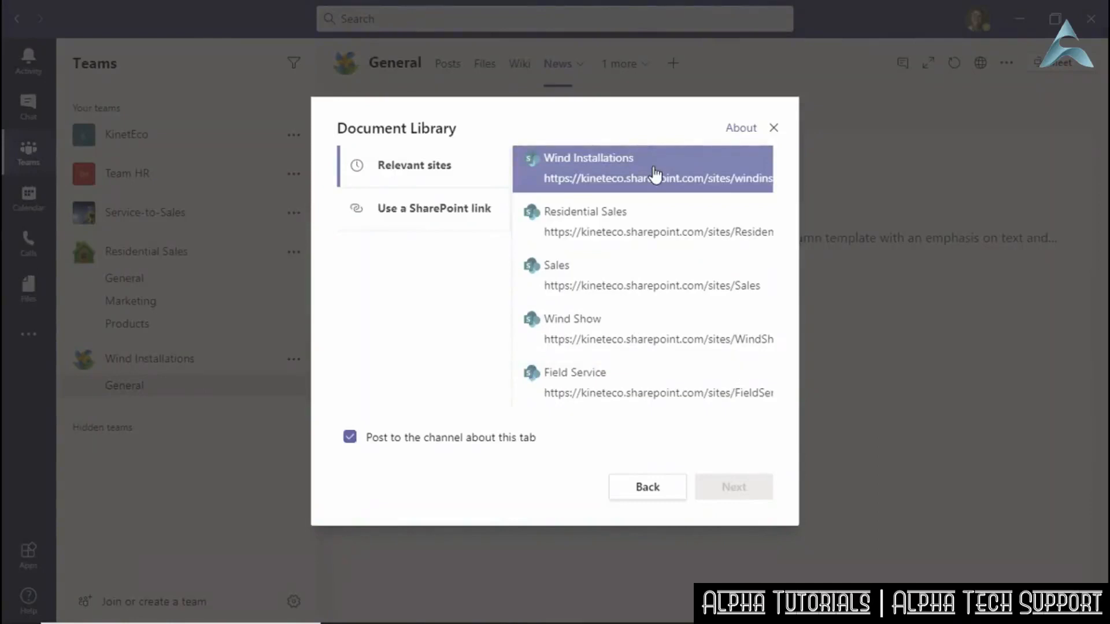
pyautogui.click(701, 181)
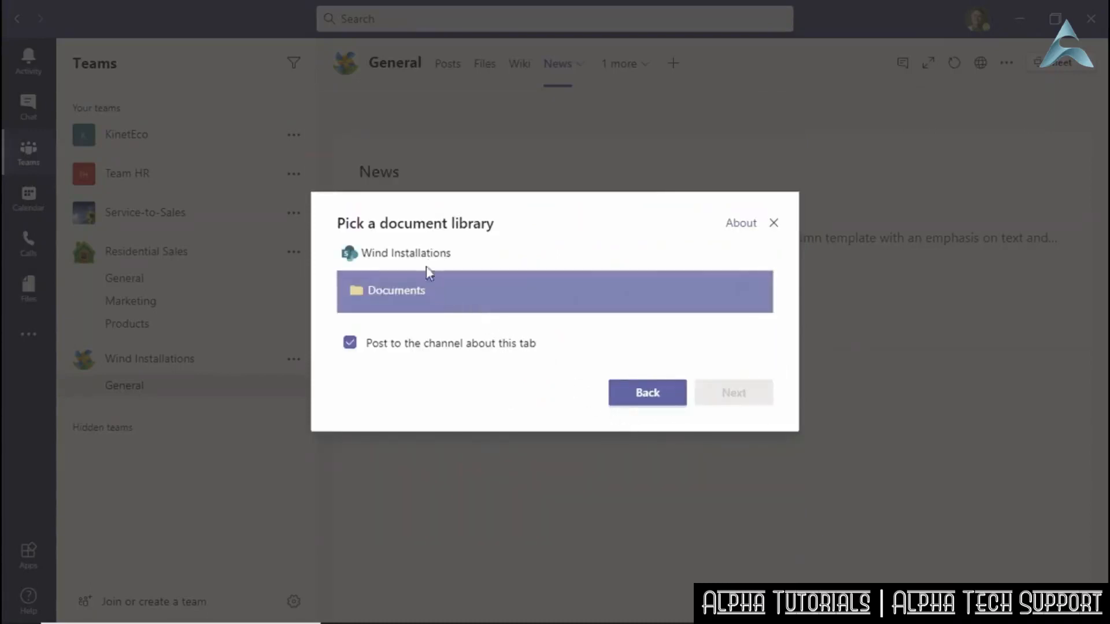
pyautogui.click(403, 296)
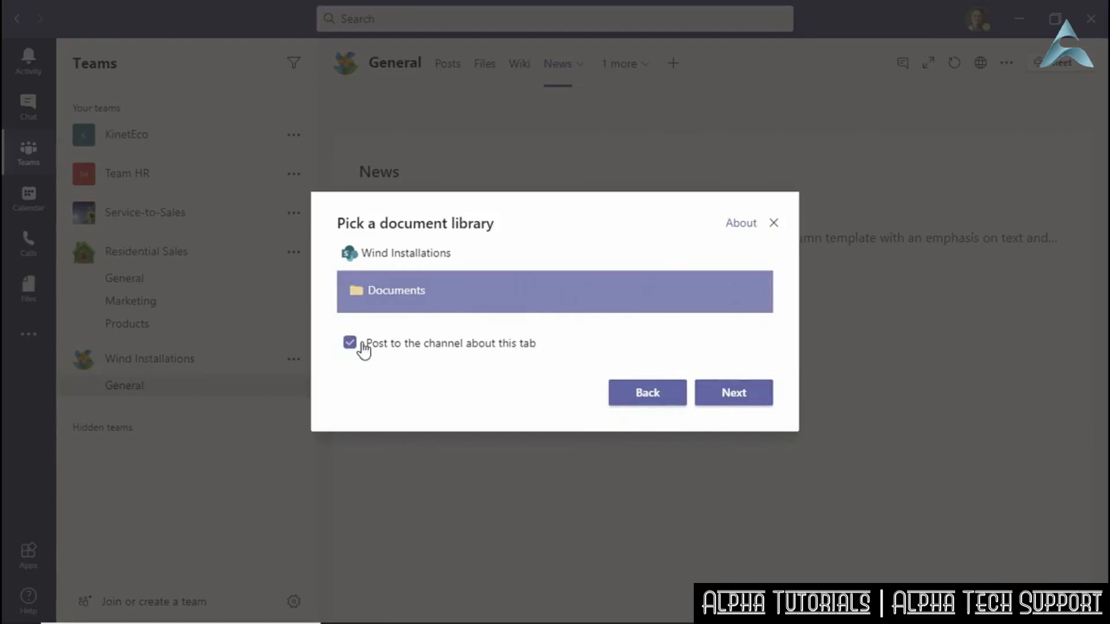
pyautogui.click(741, 403)
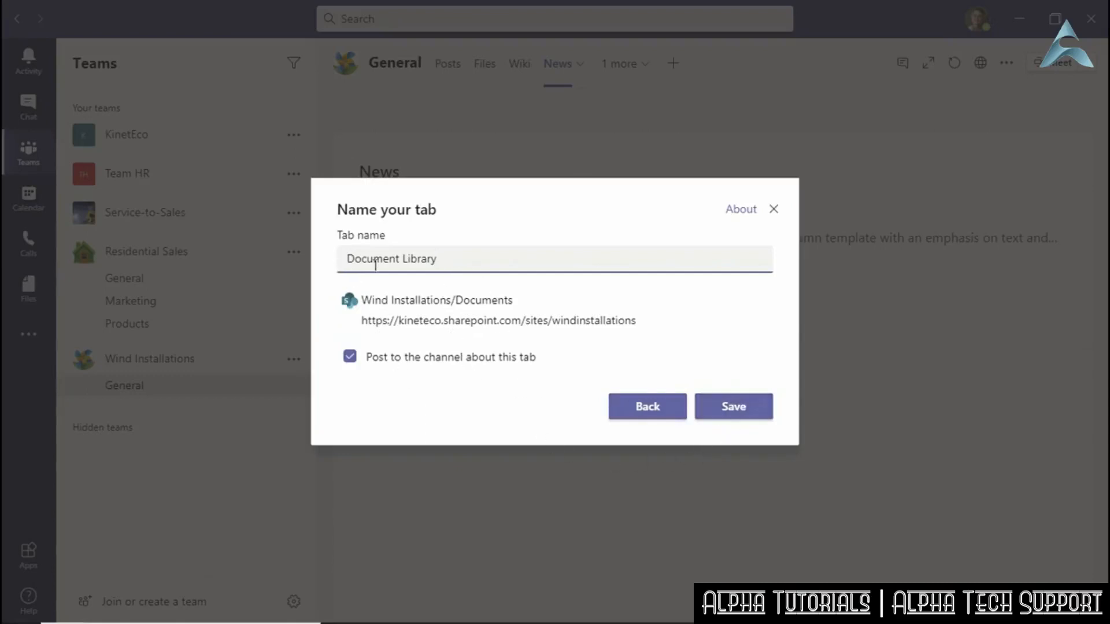
pyautogui.click(745, 418)
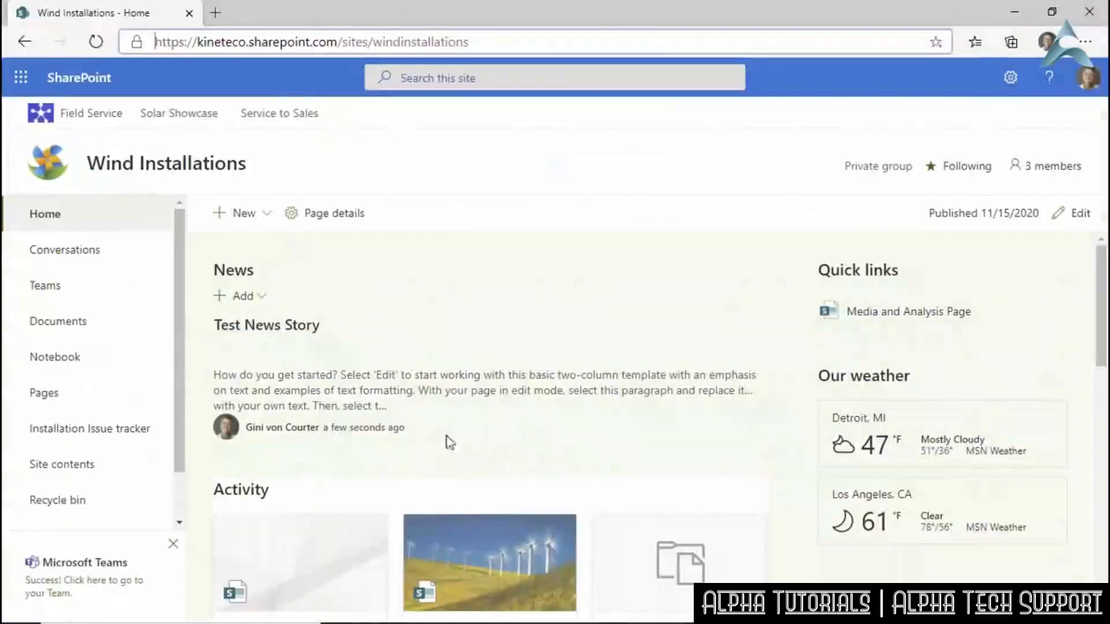
pyautogui.click(50, 327)
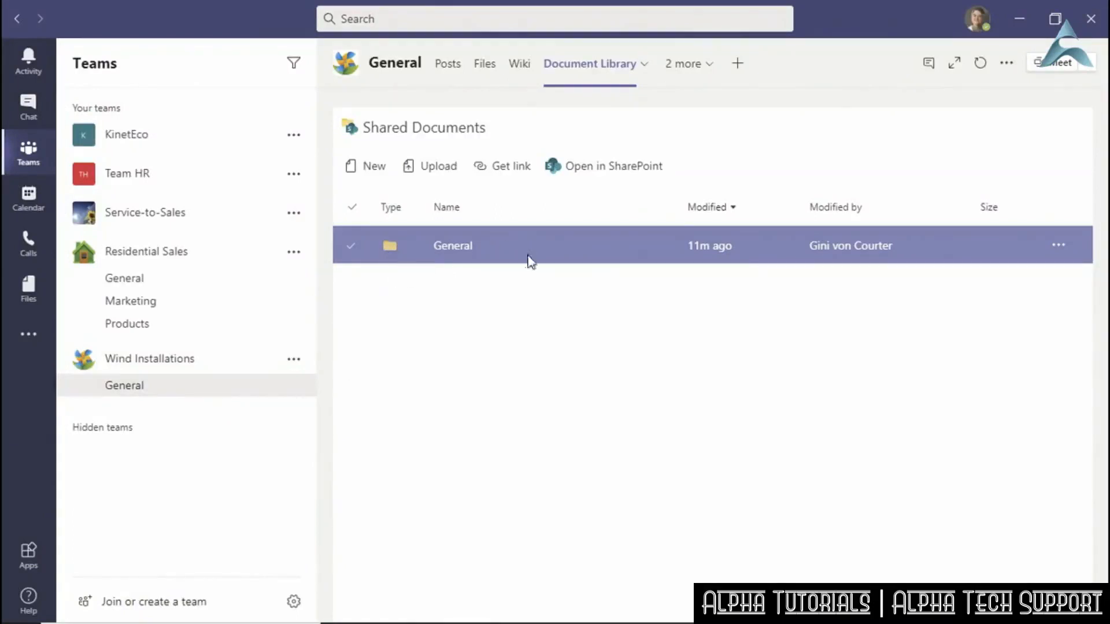
pyautogui.click(295, 361)
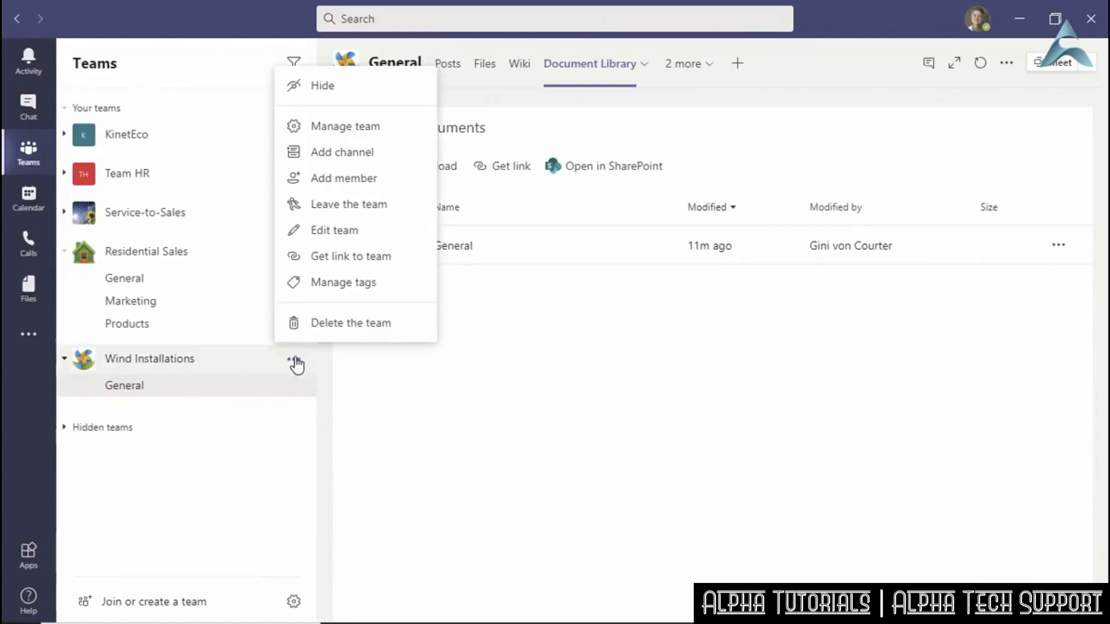
pyautogui.click(432, 376)
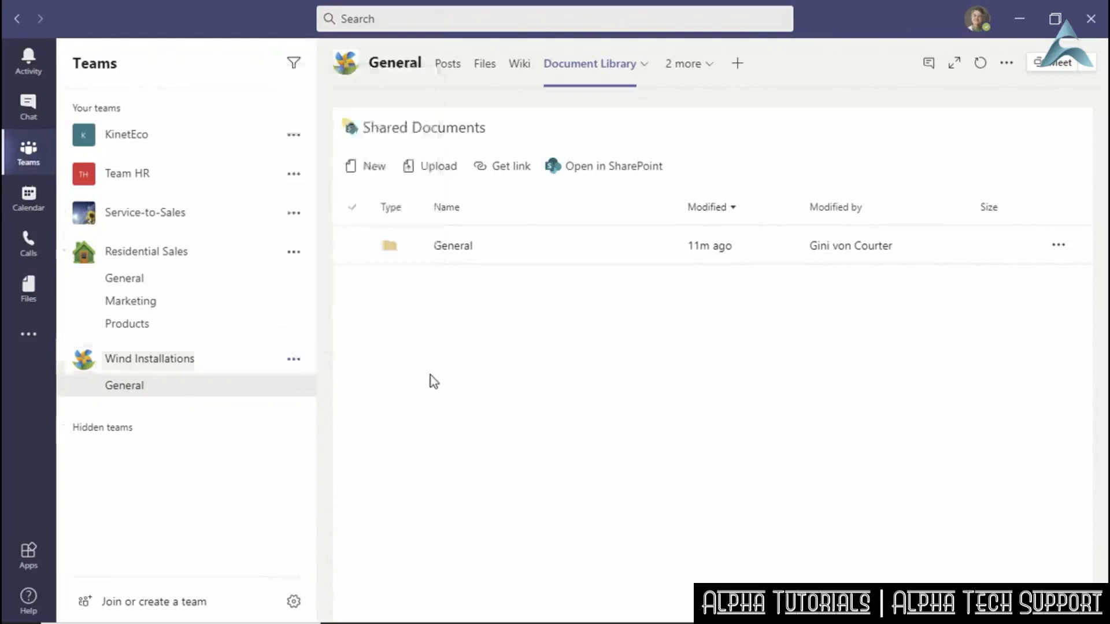
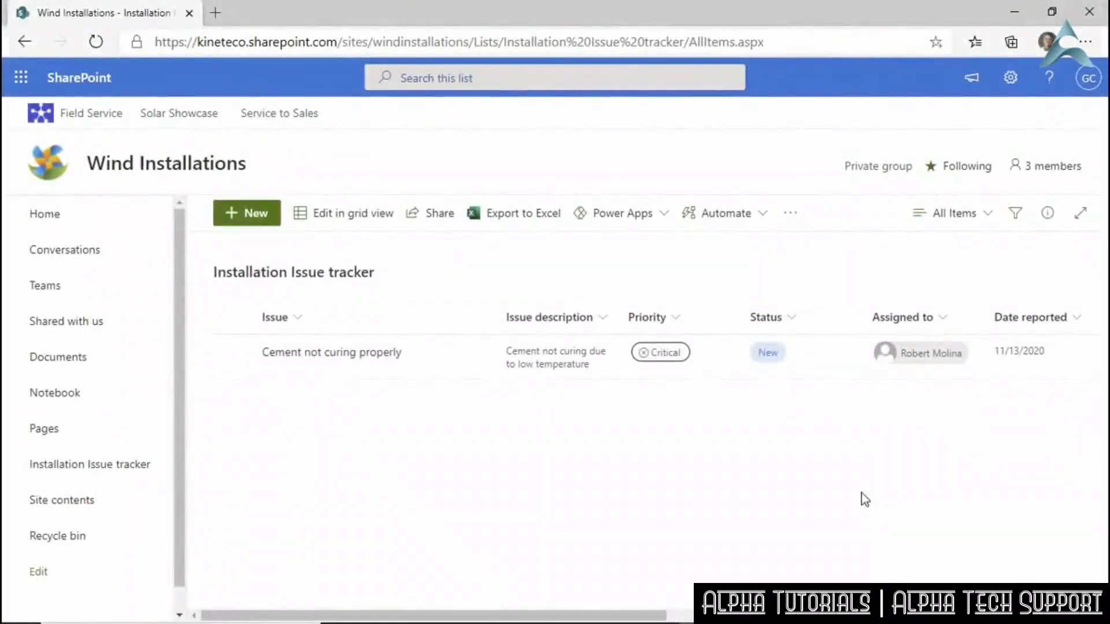
# Look over the Automate options on the Installation Issue tracker list.
pyautogui.click(765, 220)
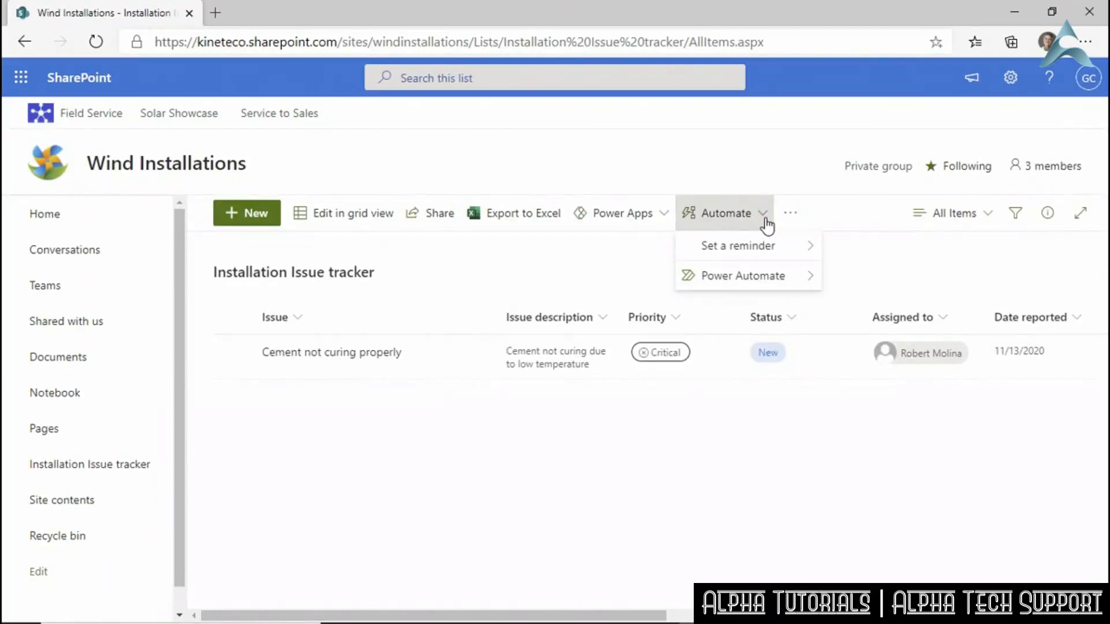
pyautogui.moveTo(811, 284)
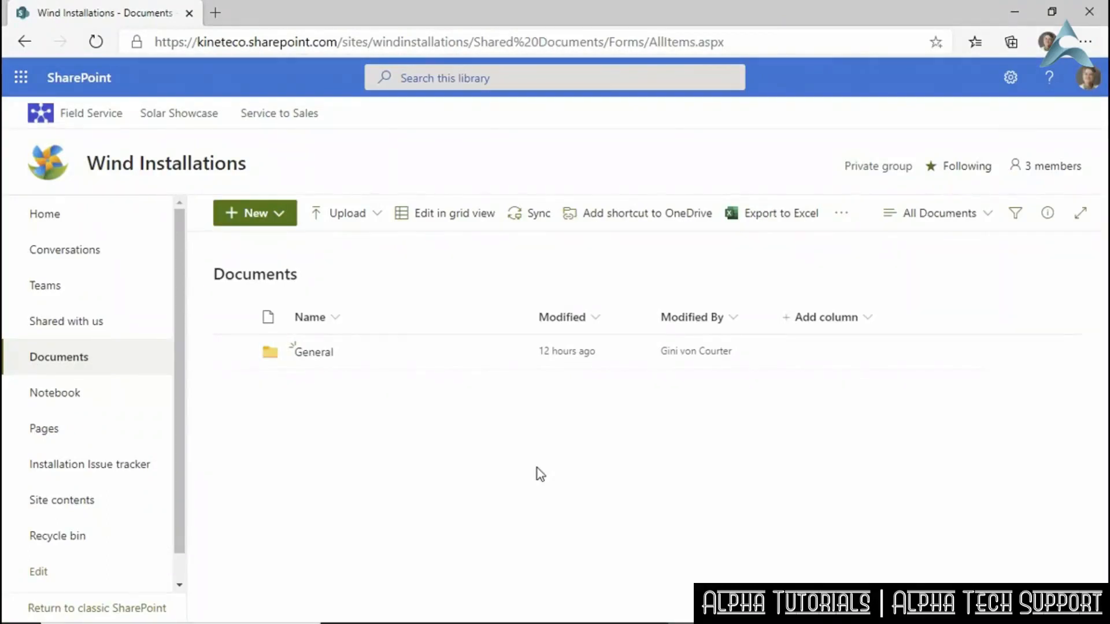
# Start creating a Power Automate flow for the Documents library.
pyautogui.click(842, 213)
pyautogui.moveTo(845, 283)
pyautogui.moveTo(729, 283)
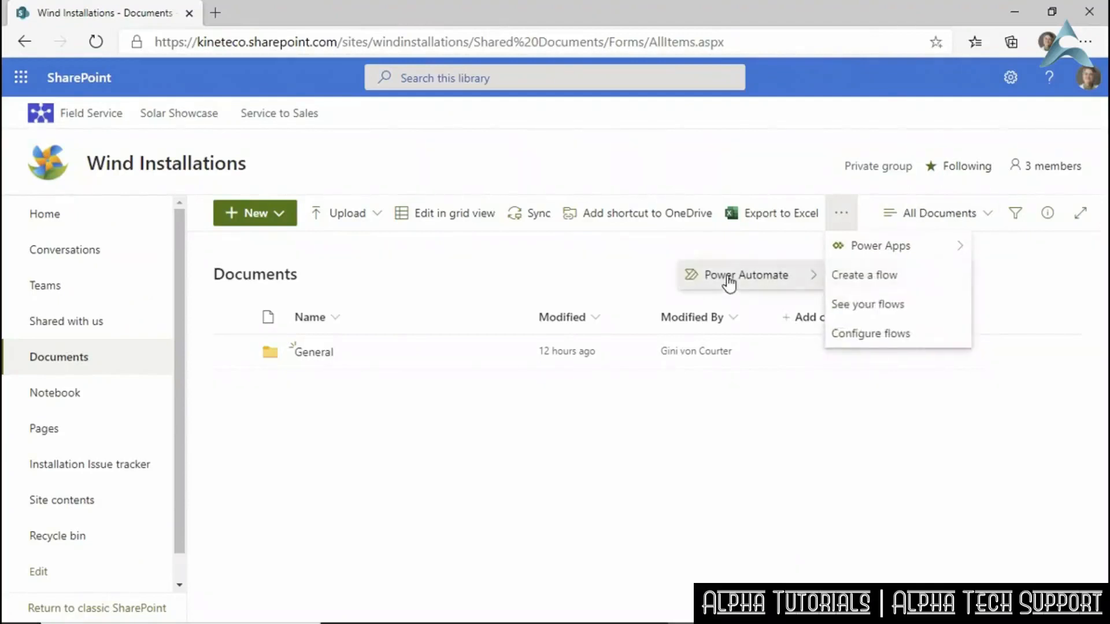
pyautogui.click(853, 275)
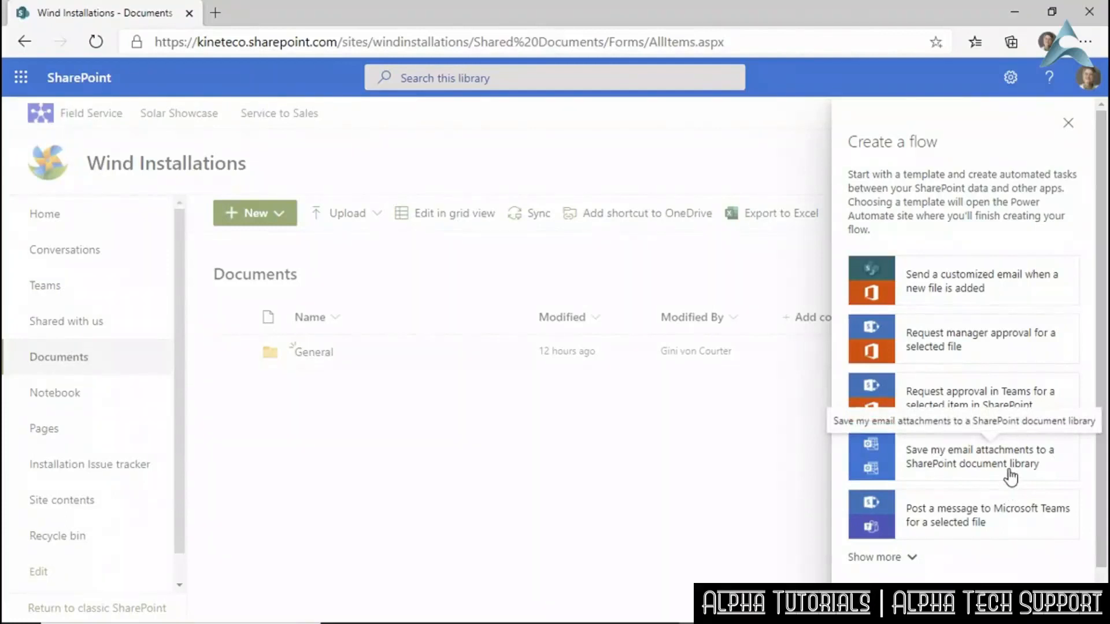
# Browse more templates and choose 'Send a customized email when a new file is added'.
pyautogui.click(913, 561)
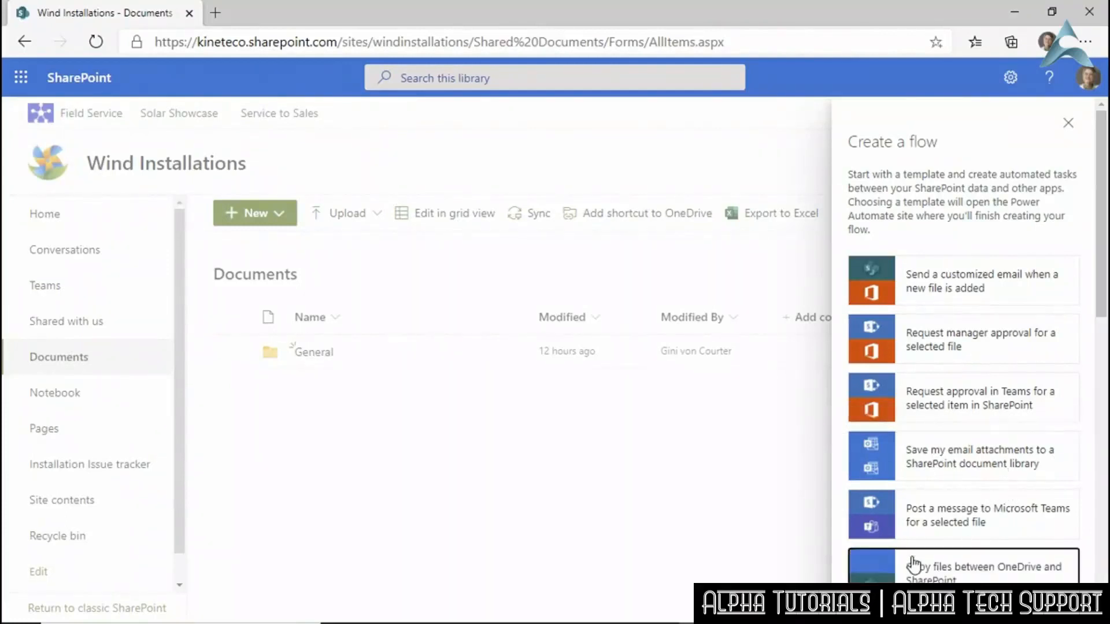
pyautogui.scroll(-5, 993, 466)
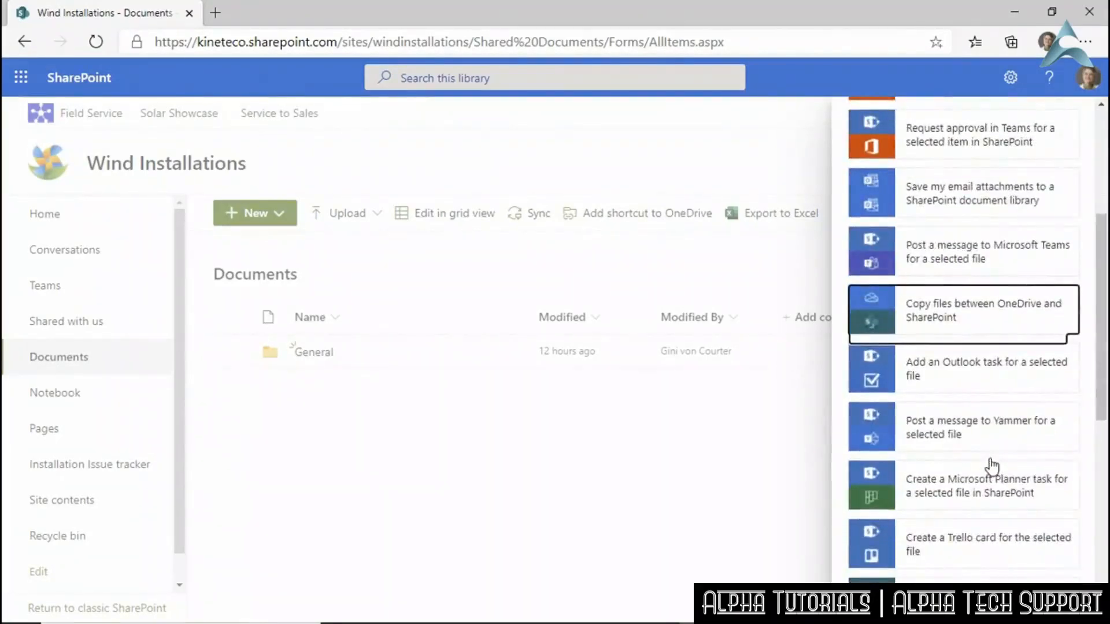
pyautogui.scroll(-7, 992, 466)
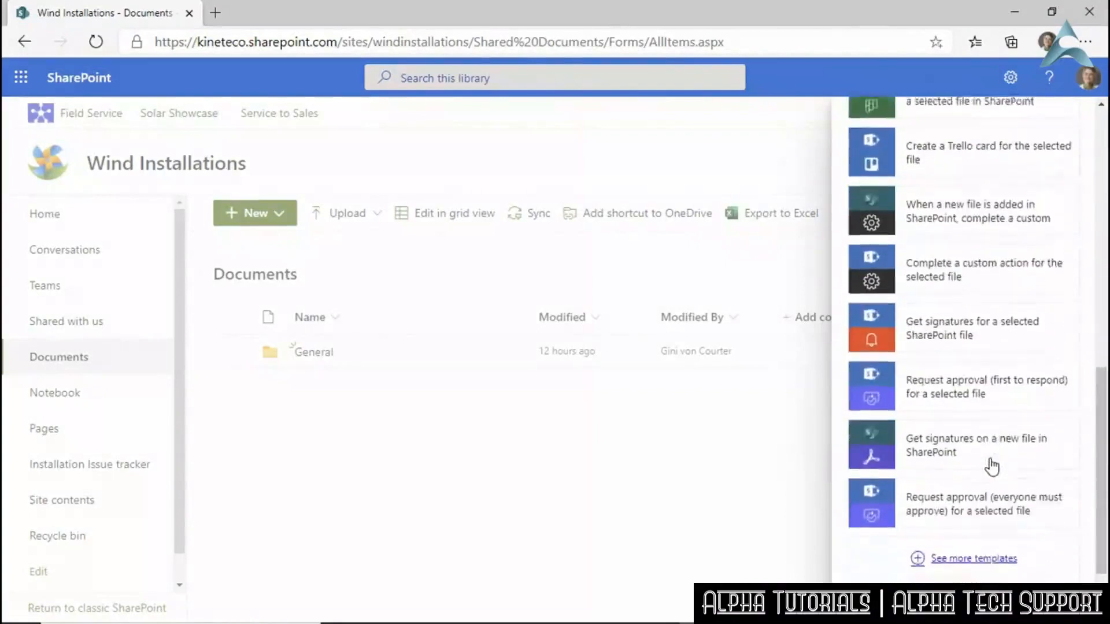
pyautogui.scroll(-3, 993, 466)
pyautogui.scroll(10, 992, 471)
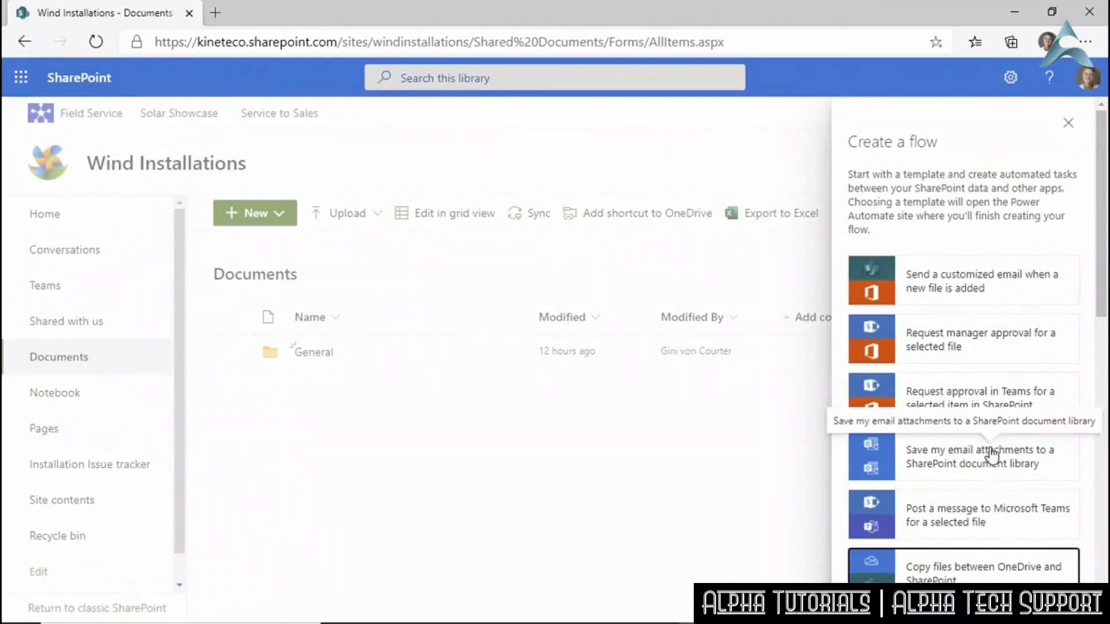
pyautogui.click(955, 288)
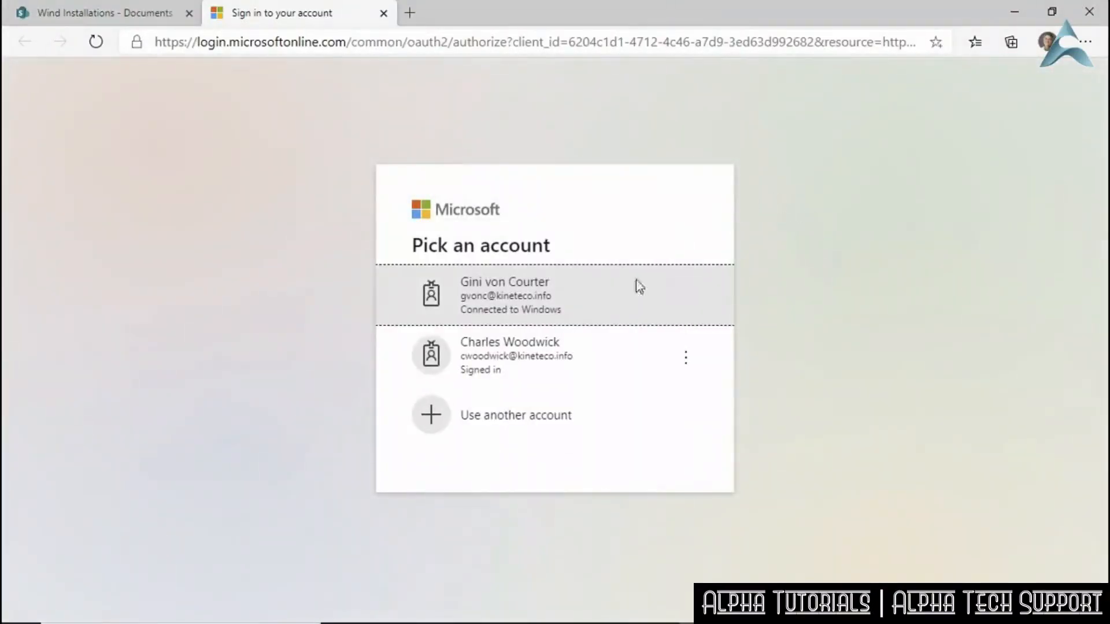
# Sign in with the work account, check the Outlook, SharePoint and Office 365 Users connections, then create the flow.
pyautogui.click(568, 306)
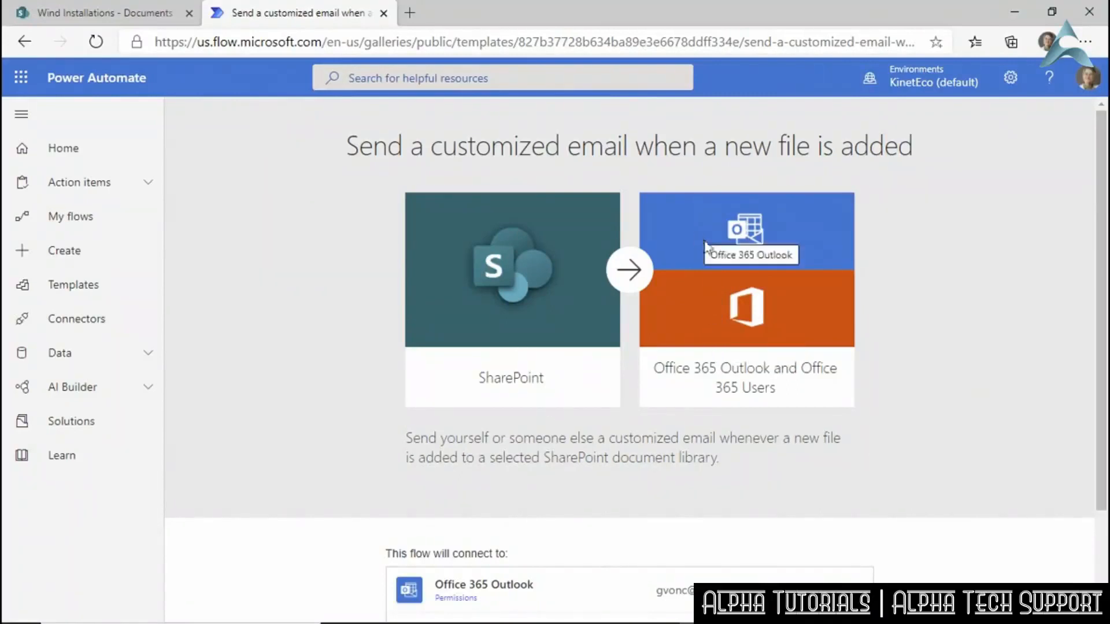
pyautogui.scroll(-2, 810, 459)
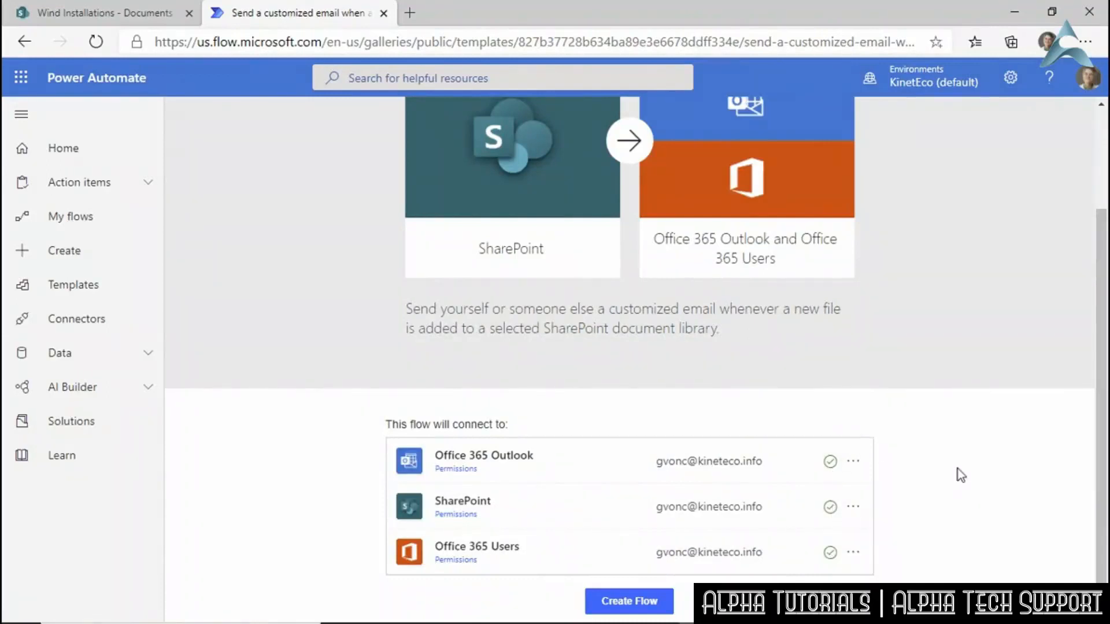
pyautogui.click(853, 463)
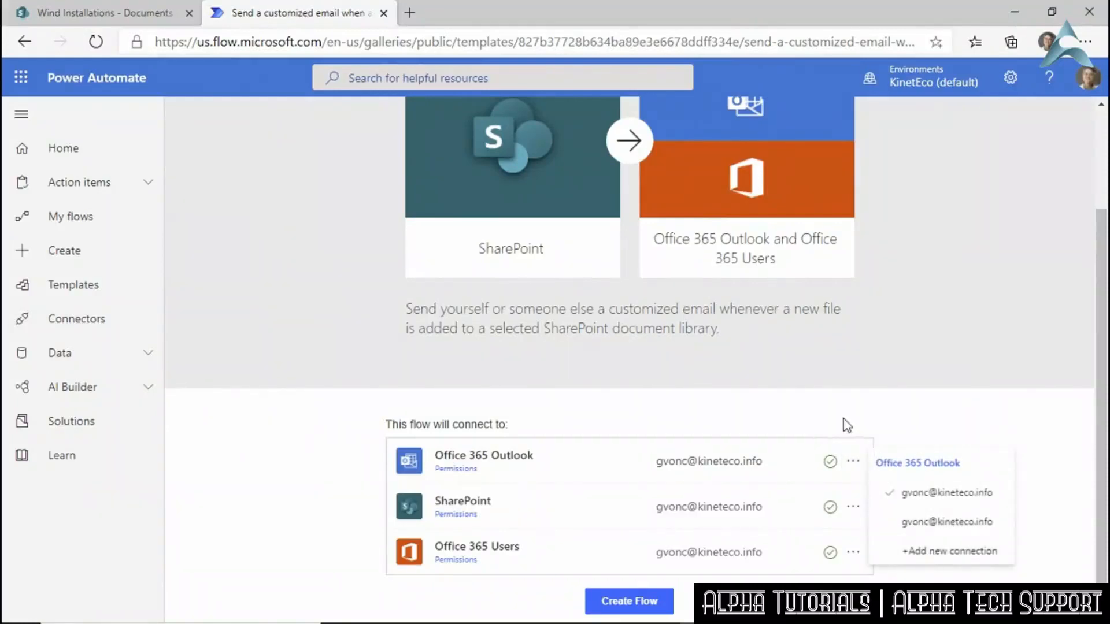
pyautogui.click(873, 465)
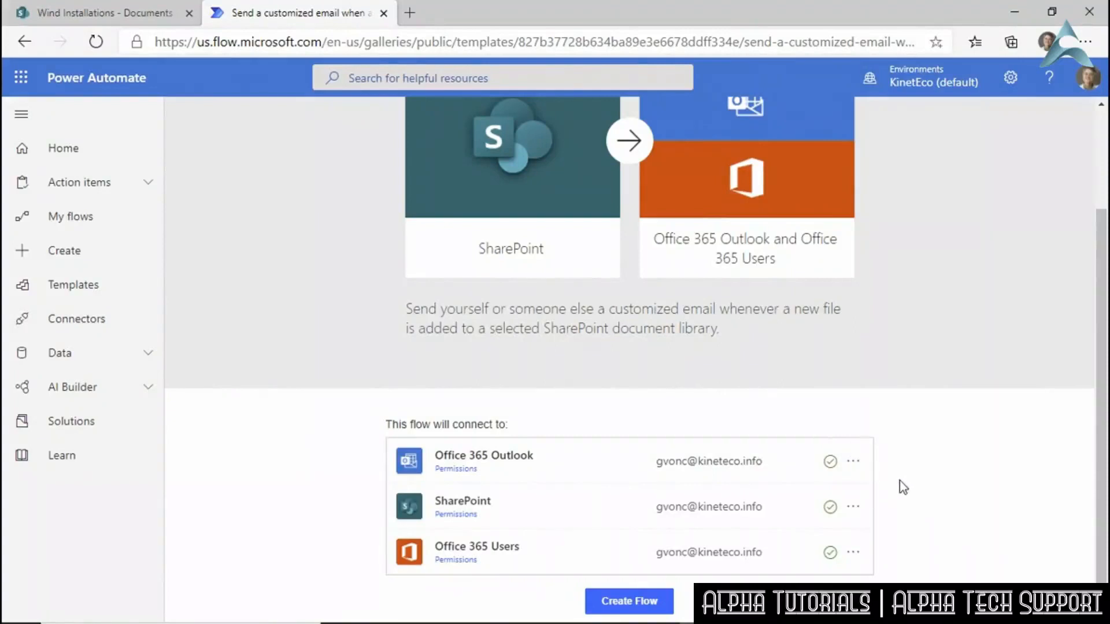
pyautogui.scroll(3, 901, 474)
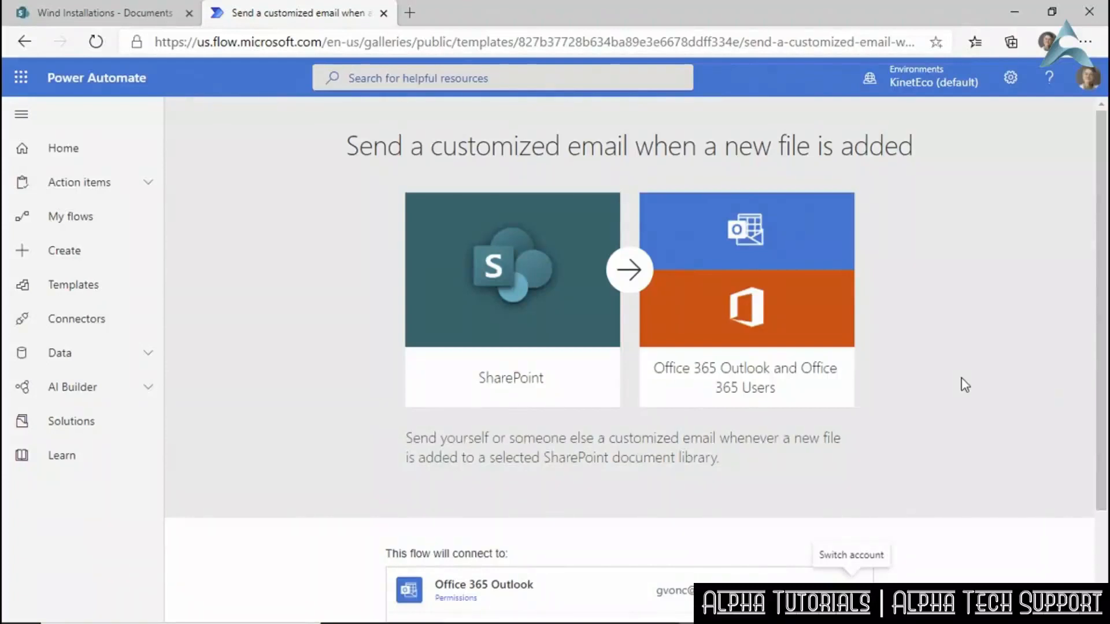
pyautogui.scroll(-2, 964, 384)
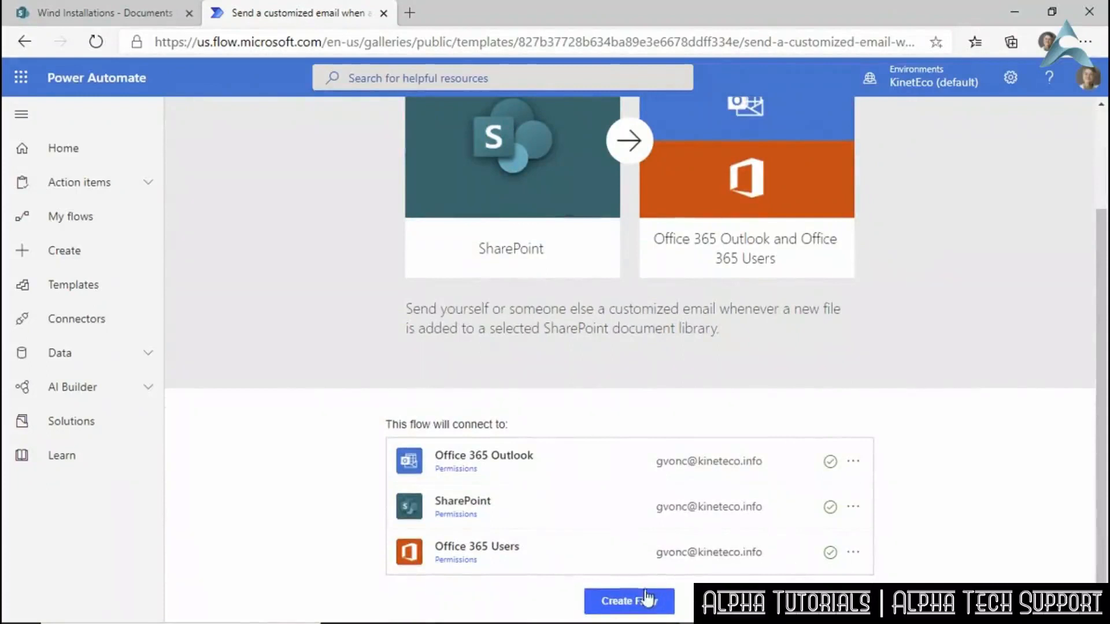
pyautogui.click(630, 602)
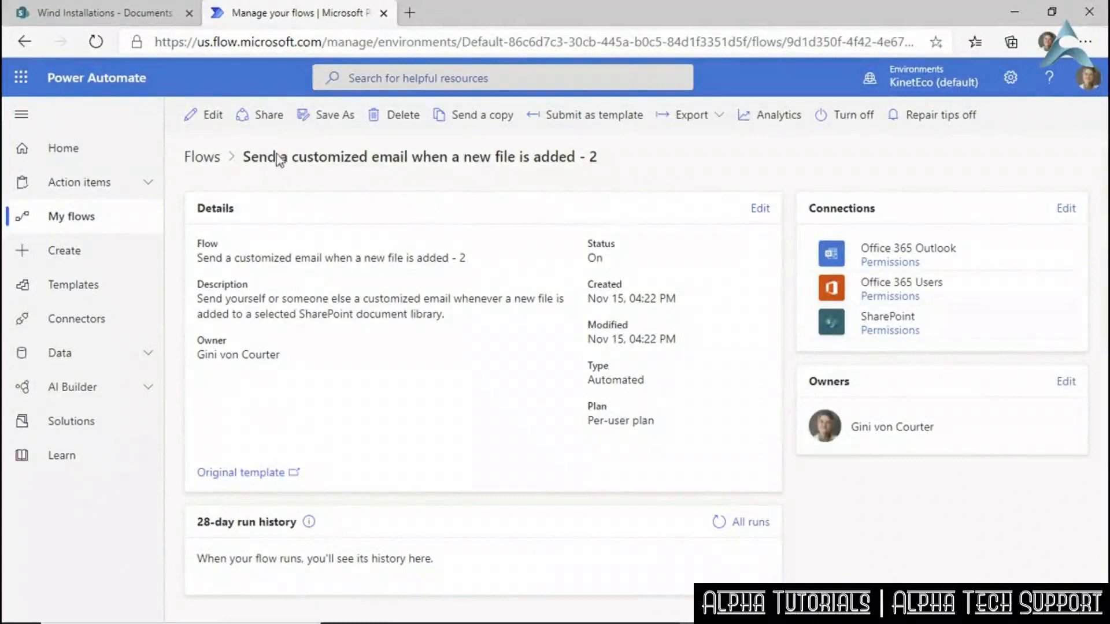
# Rename the flow to end 'document is added to Wind Installations doc library' and save it.
pyautogui.click(208, 117)
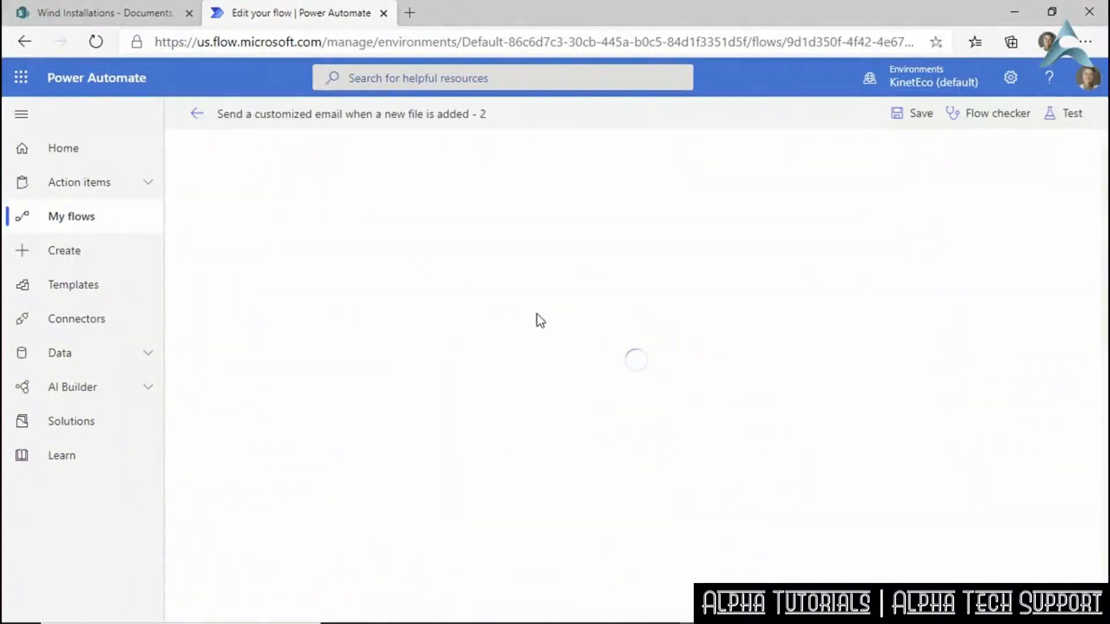
pyautogui.click(494, 113)
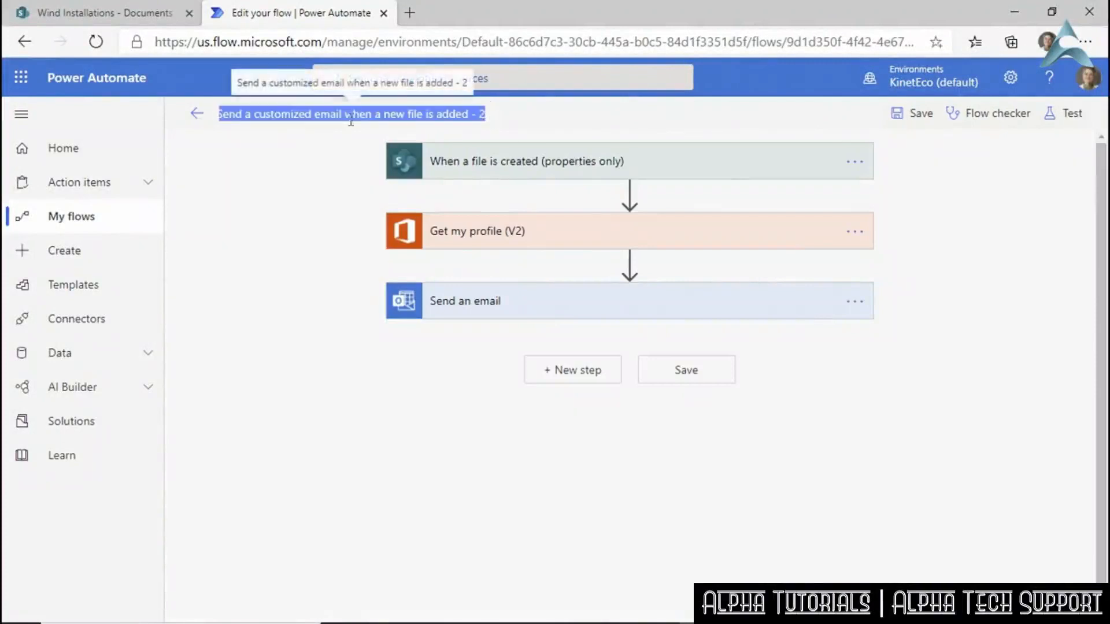
pyautogui.moveTo(375, 113); pyautogui.dragTo(516, 111)
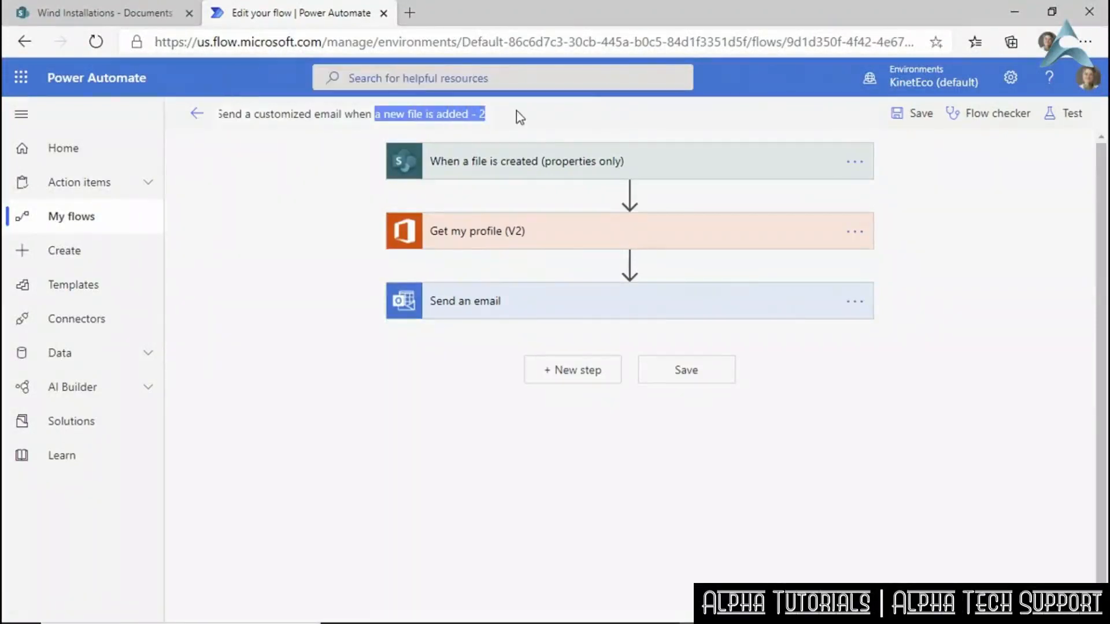
pyautogui.write('do')
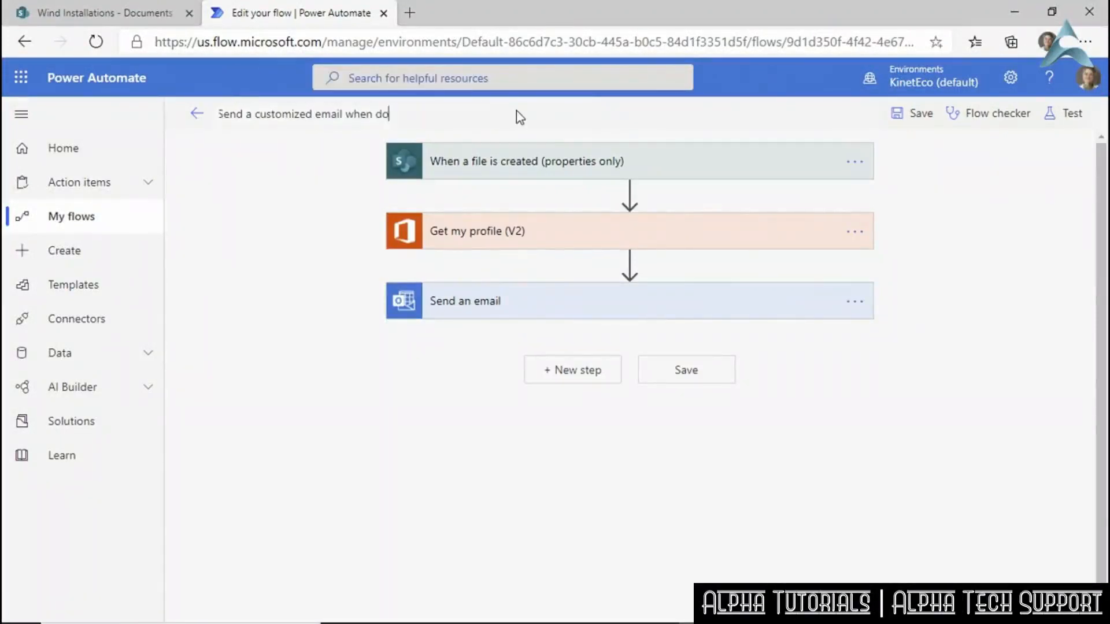
pyautogui.write('cument is added to Windo Install')
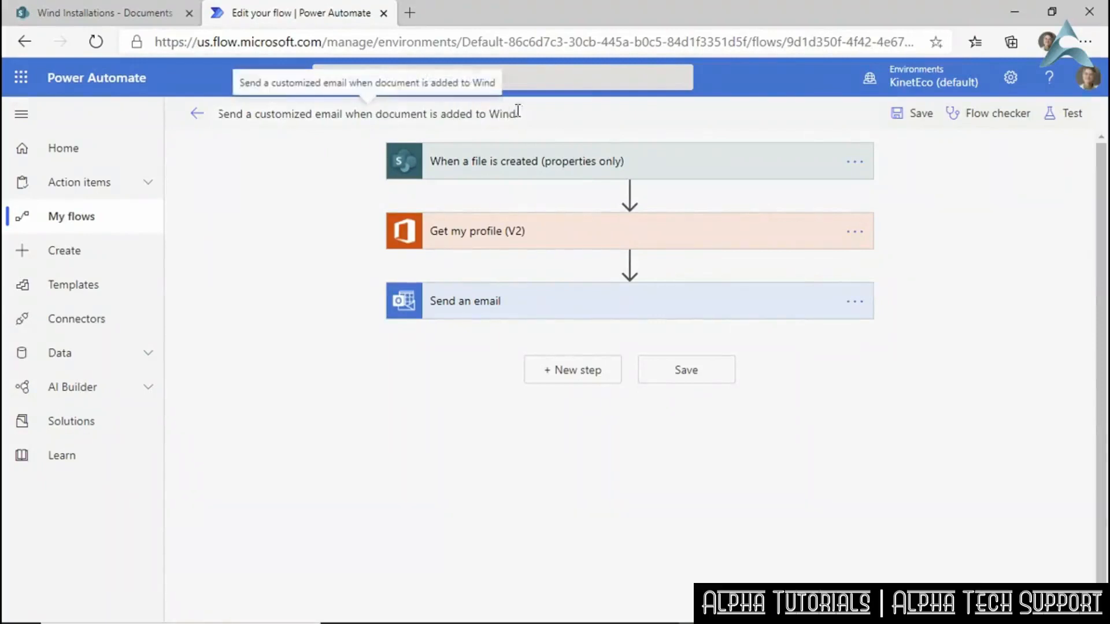
pyautogui.write('ations doc library')
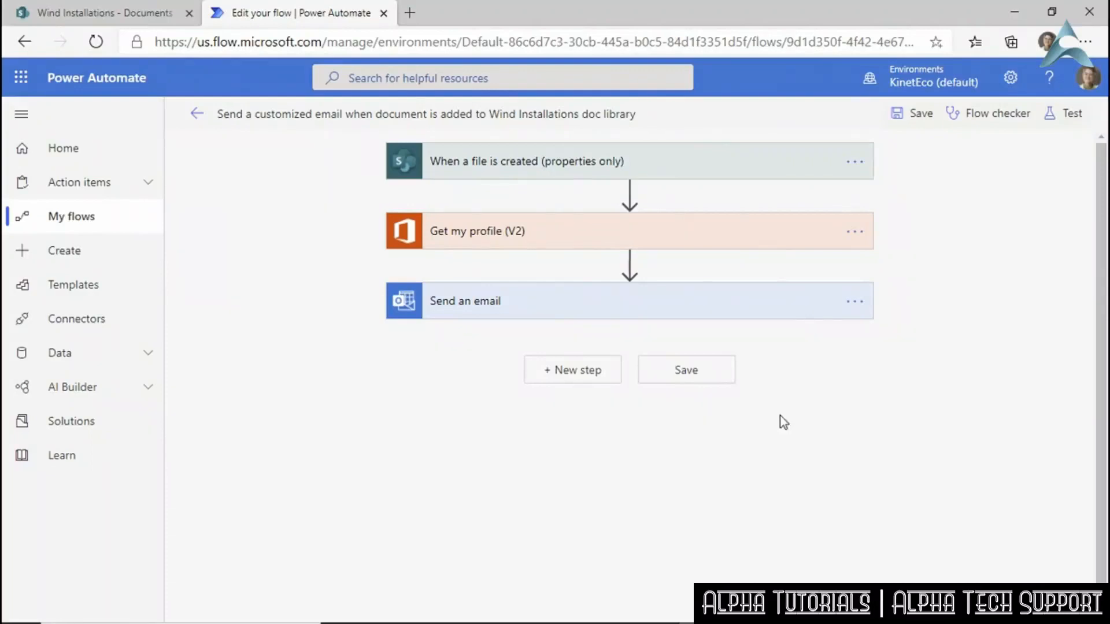
pyautogui.click(905, 115)
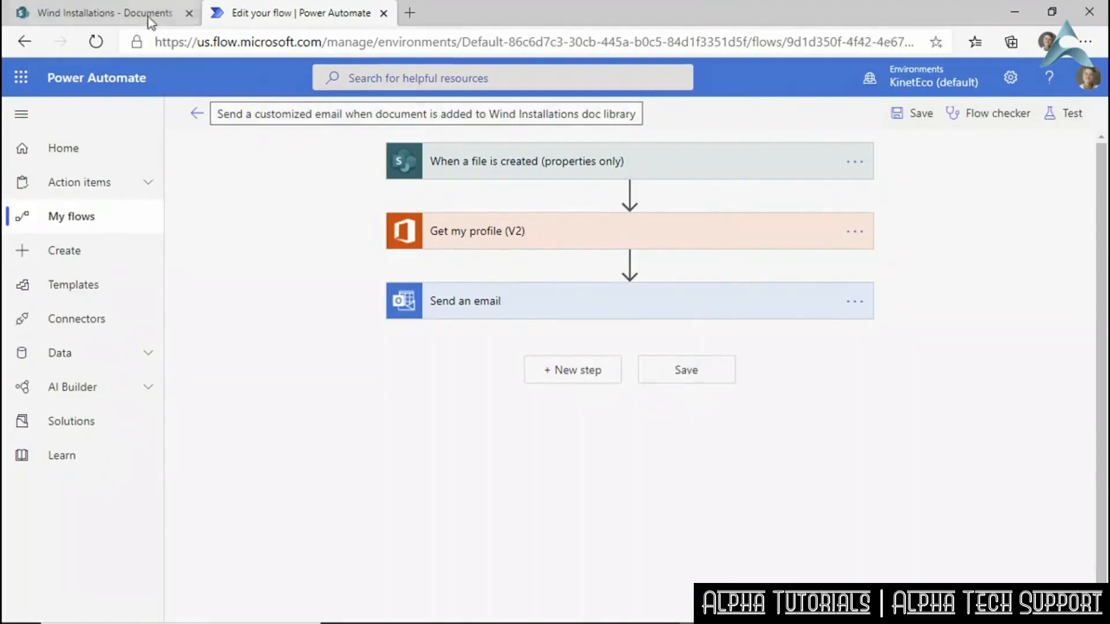
pyautogui.click(116, 13)
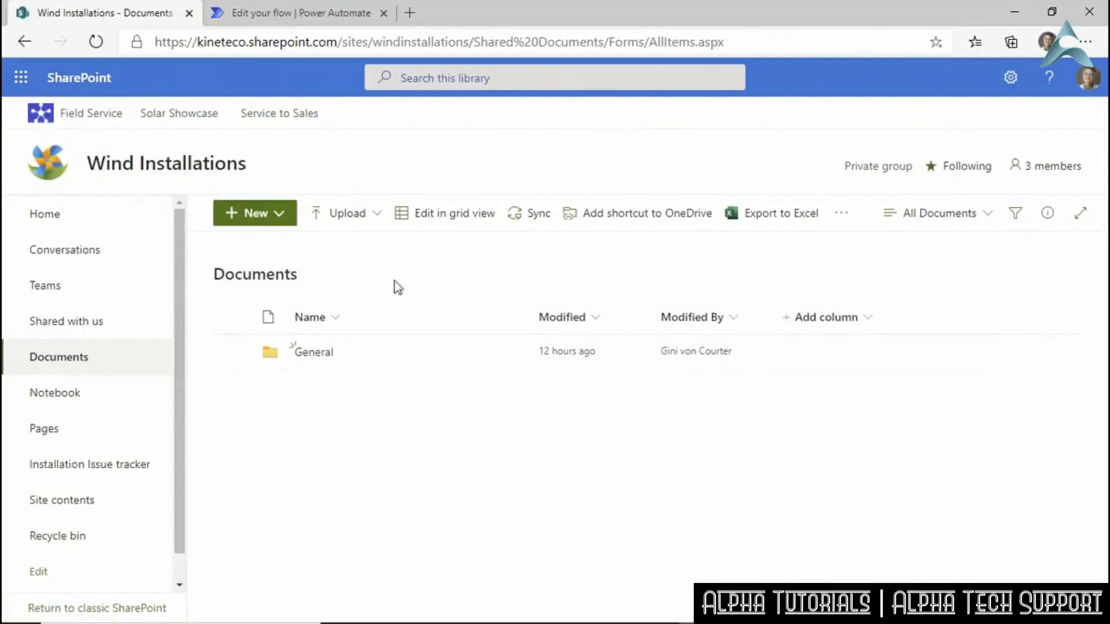
# Upload kineteco_logos_with hexidecimal values.pdf to the library, then go to Outlook.
pyautogui.click(346, 215)
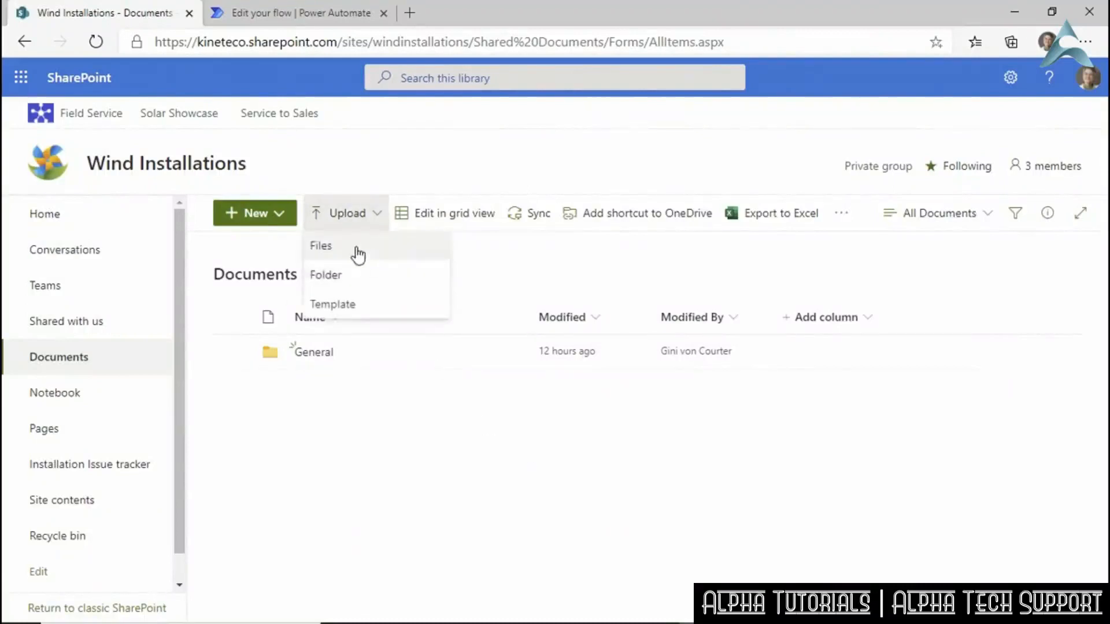
pyautogui.click(359, 251)
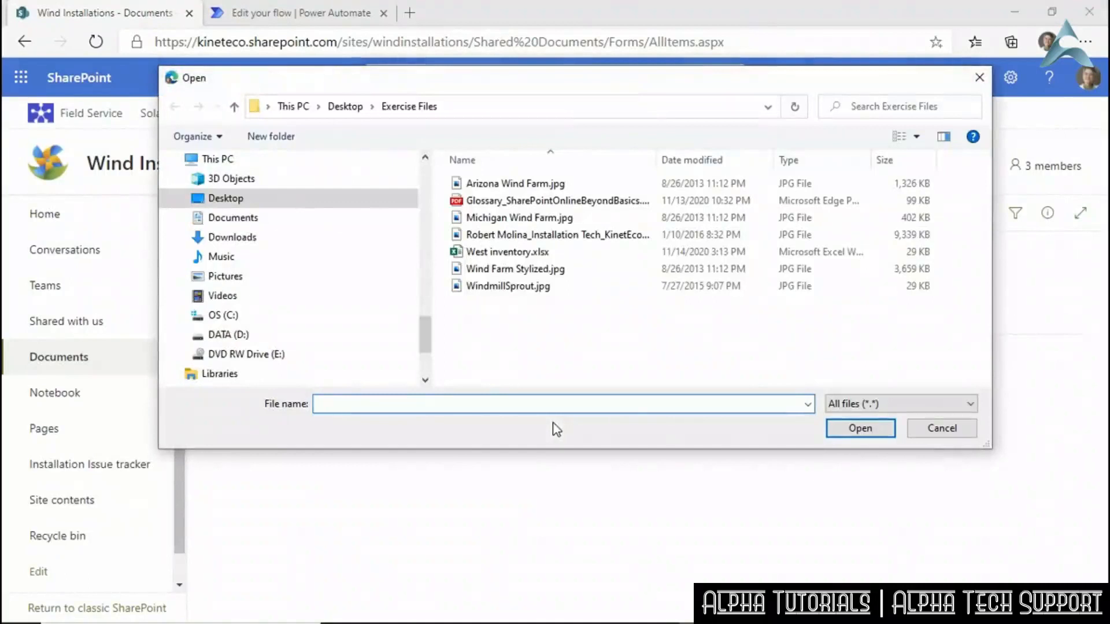
pyautogui.click(564, 218)
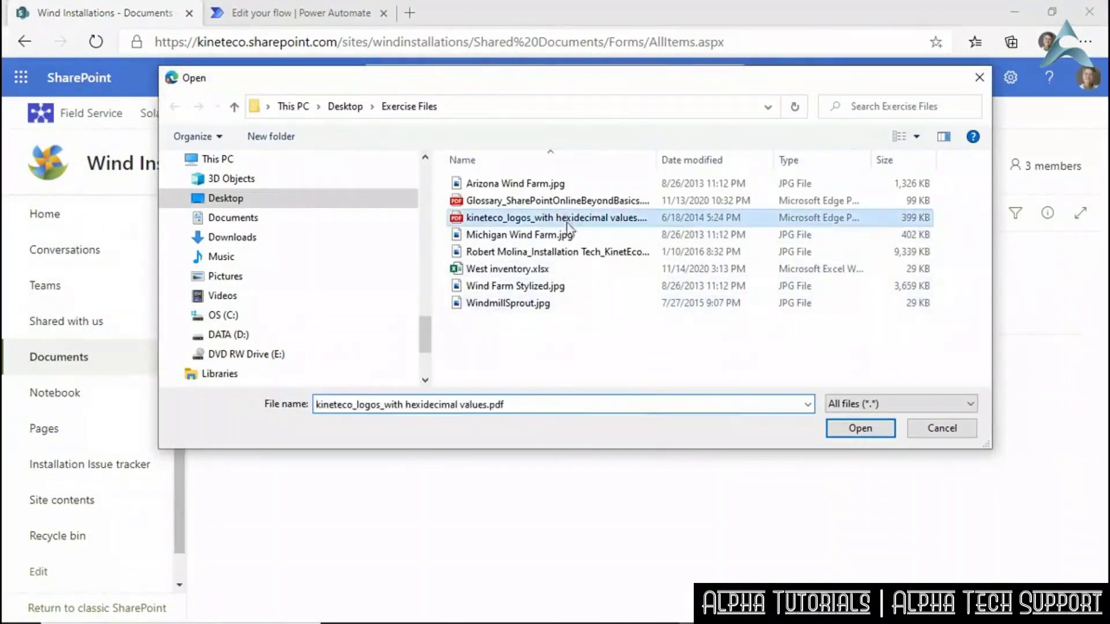
pyautogui.click(872, 433)
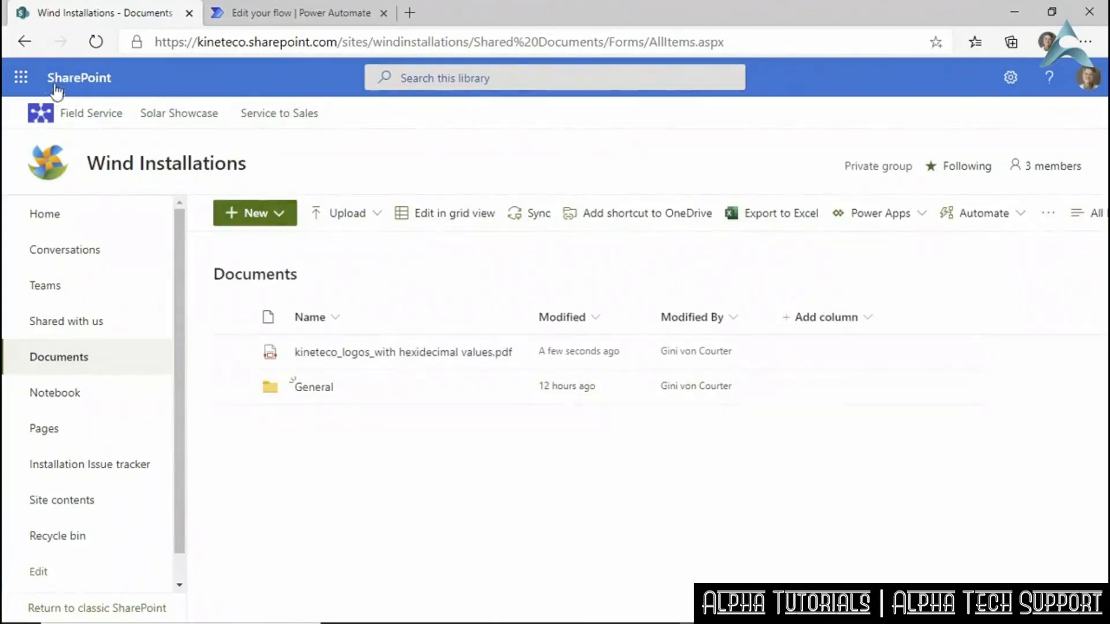
pyautogui.click(22, 79)
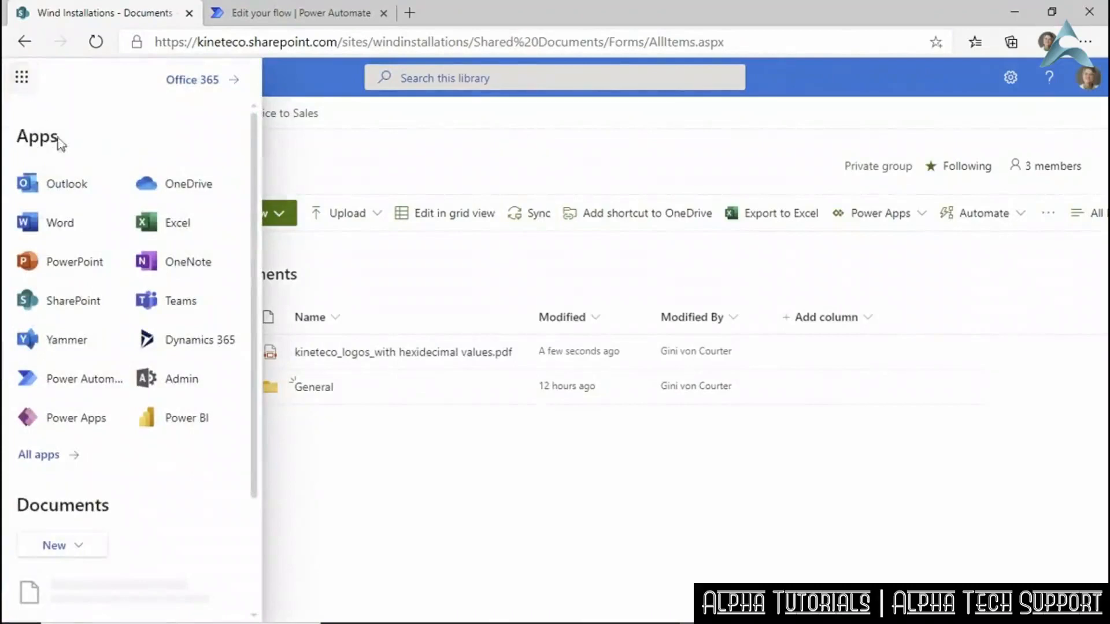
pyautogui.click(61, 184)
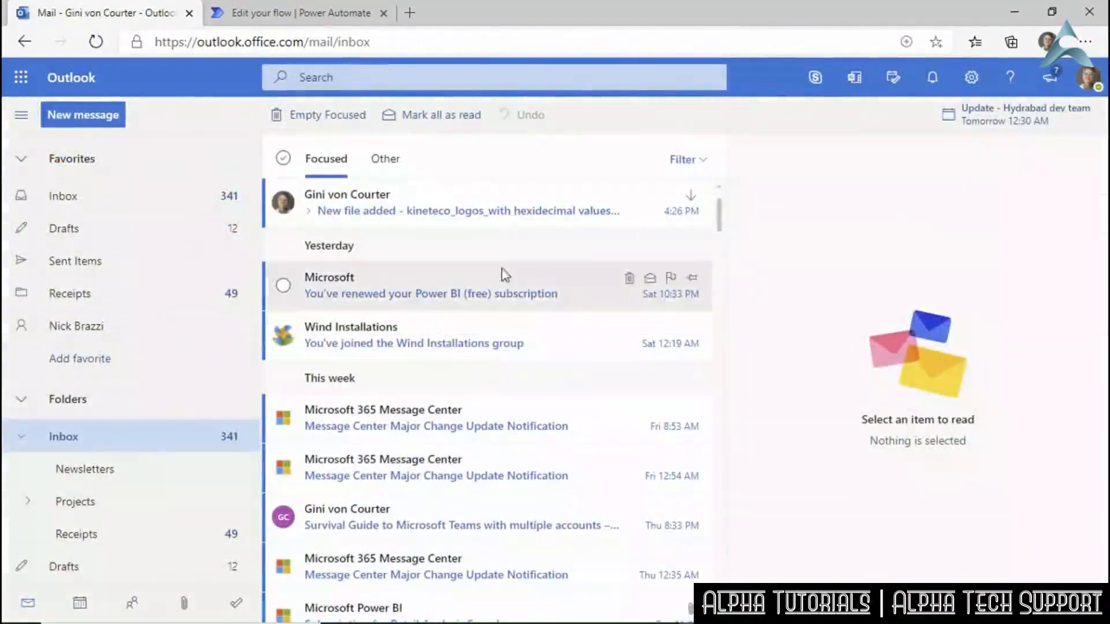
# Open the 'New file added - kineteco_logos_with hexidecimal values.pdf' email in the inbox.
pyautogui.click(492, 212)
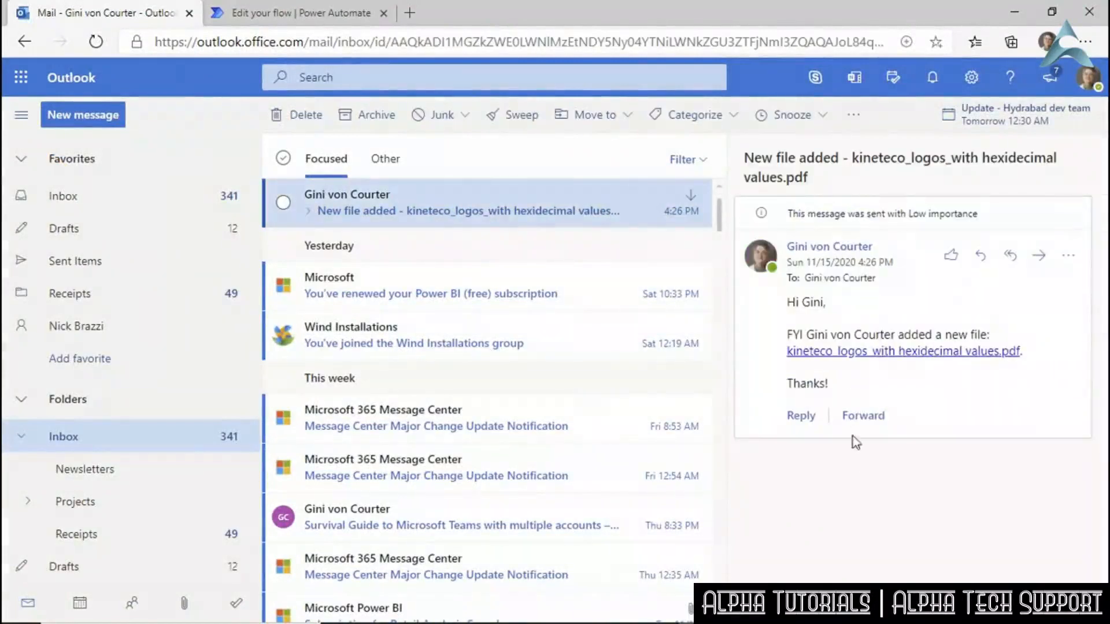
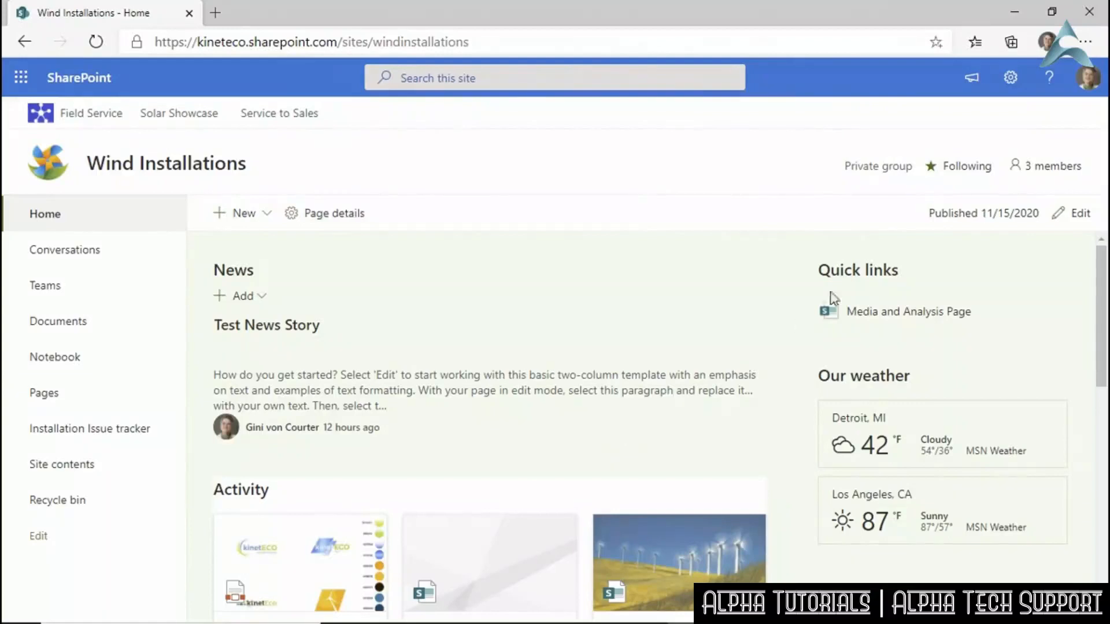
# Open the Wind Installations advanced permissions page through Site permissions.
pyautogui.click(1007, 80)
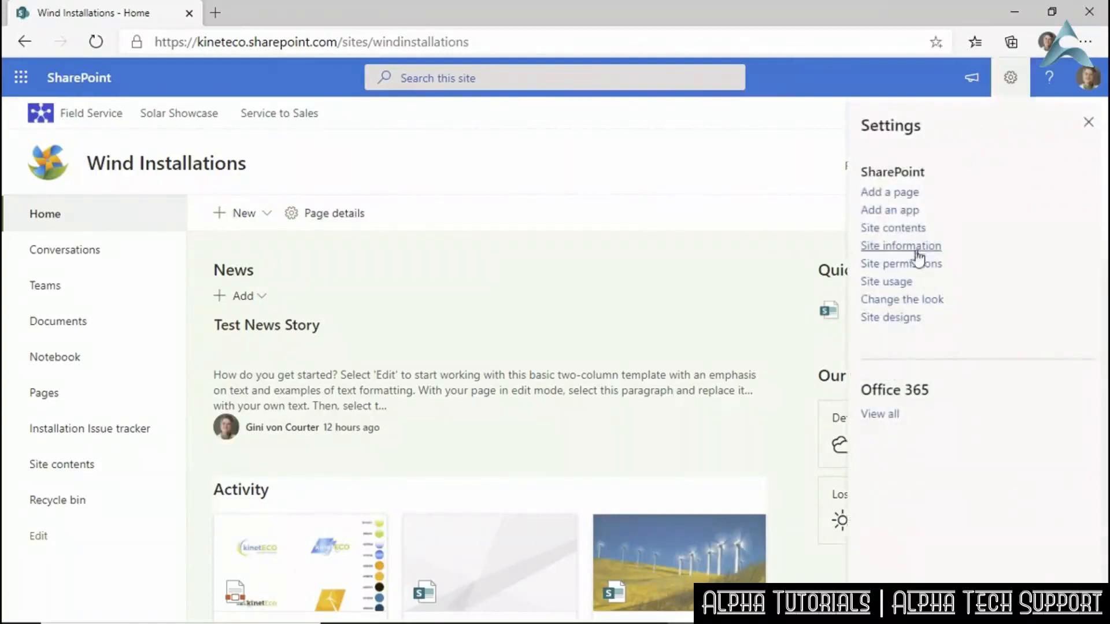
pyautogui.click(904, 265)
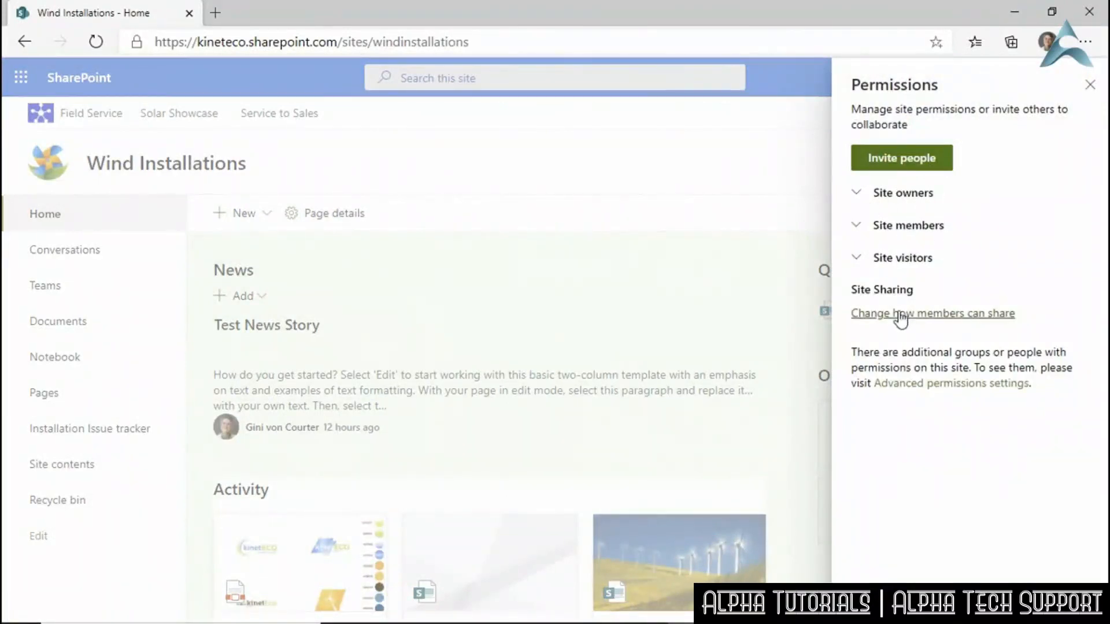
pyautogui.click(910, 383)
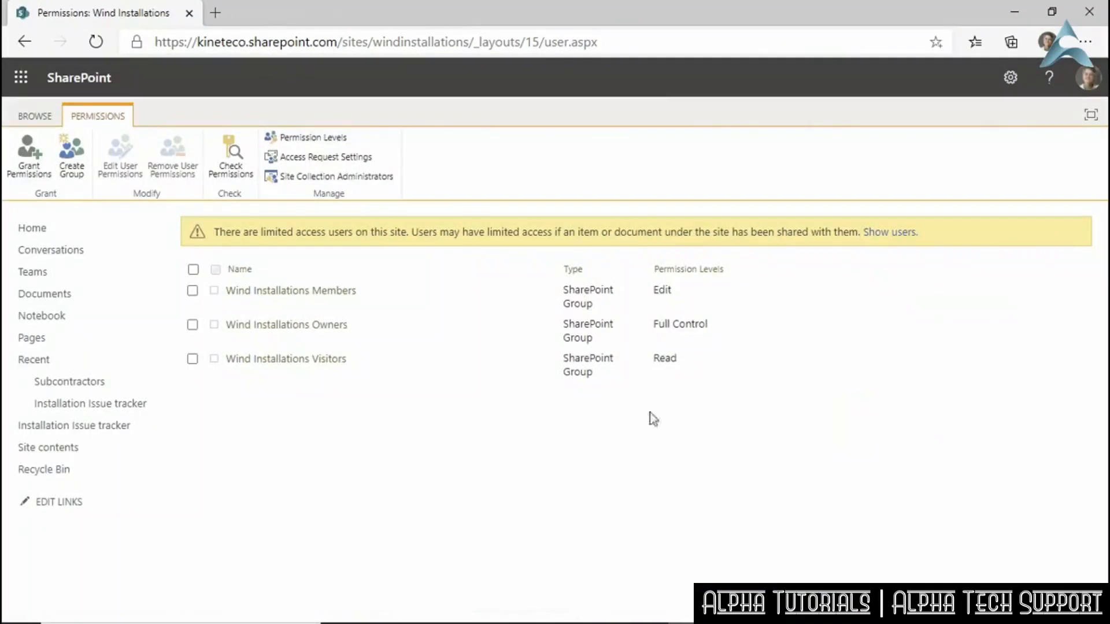
pyautogui.click(72, 167)
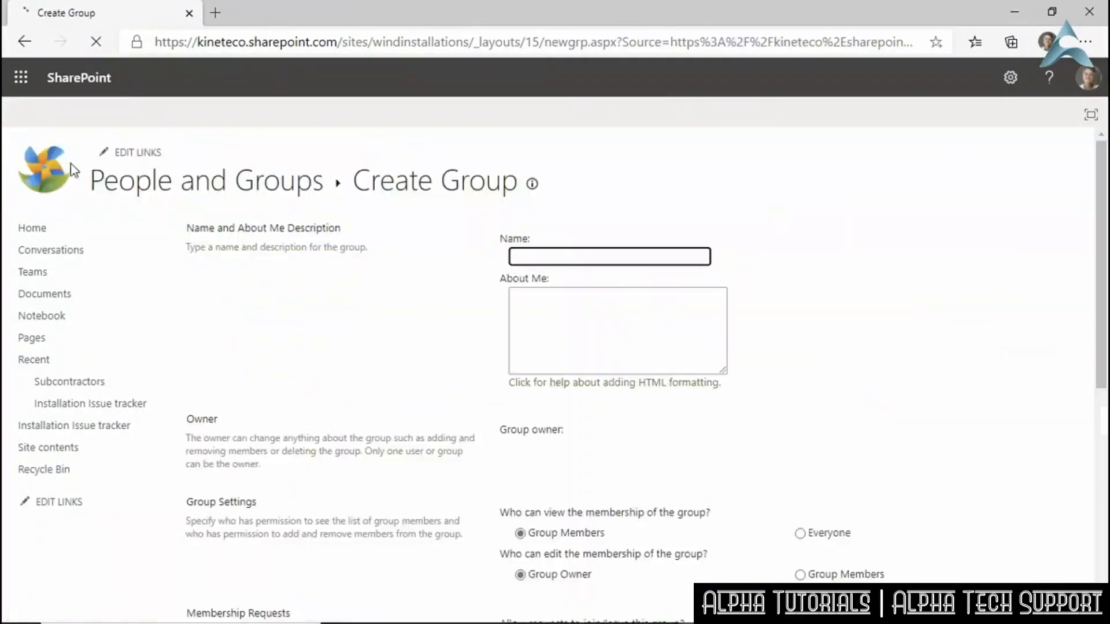
# Name the new group 'Site Viewers' with the description 'View only, no download'.
pyautogui.write('Site Viewers')
pyautogui.click(593, 335)
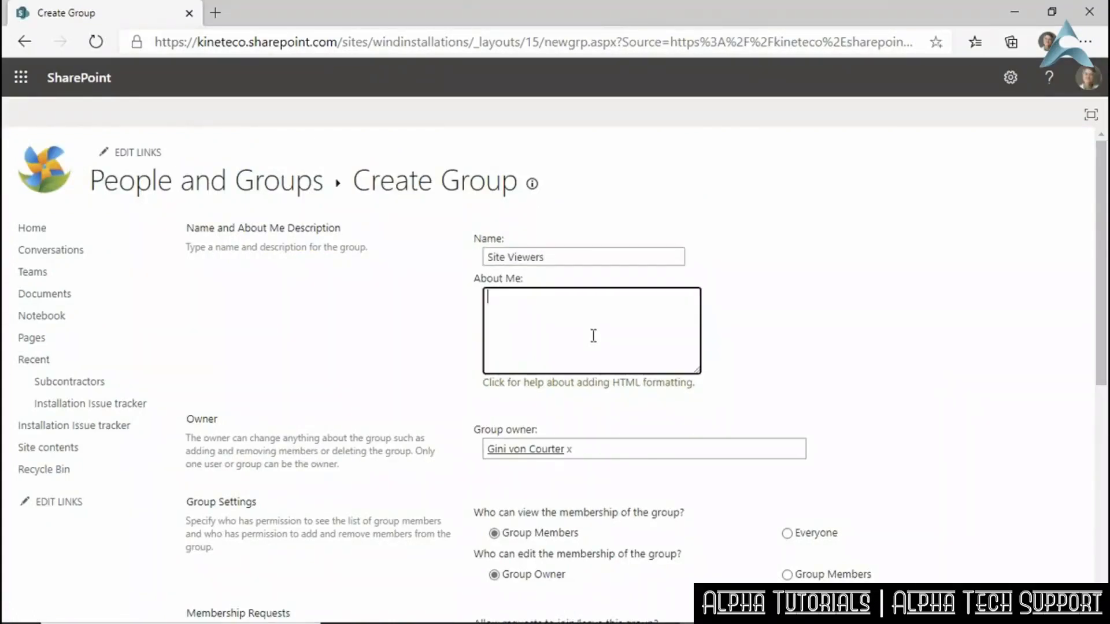
pyautogui.write('View only, no download')
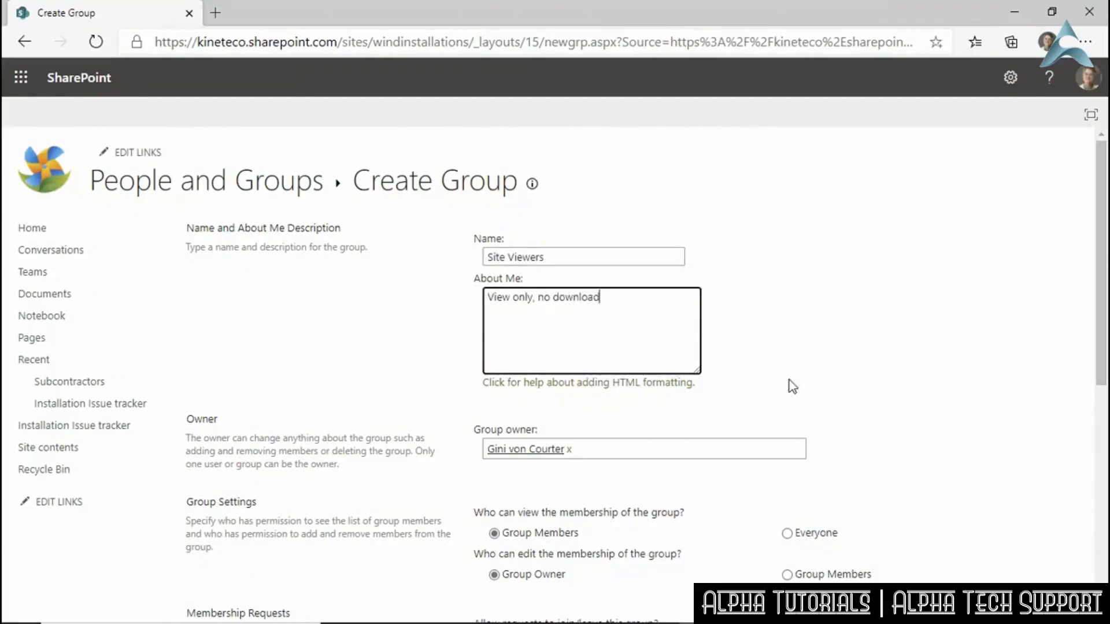
pyautogui.click(620, 451)
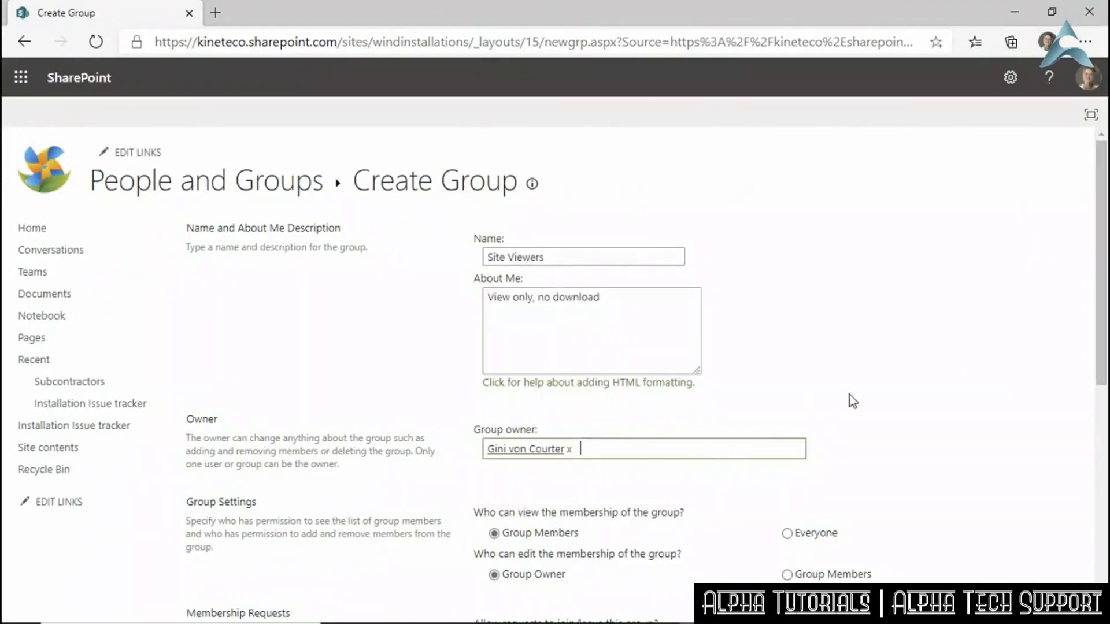
# Leave join/leave requests off, give the group Restricted View permission, and create it.
pyautogui.scroll(-2, 849, 394)
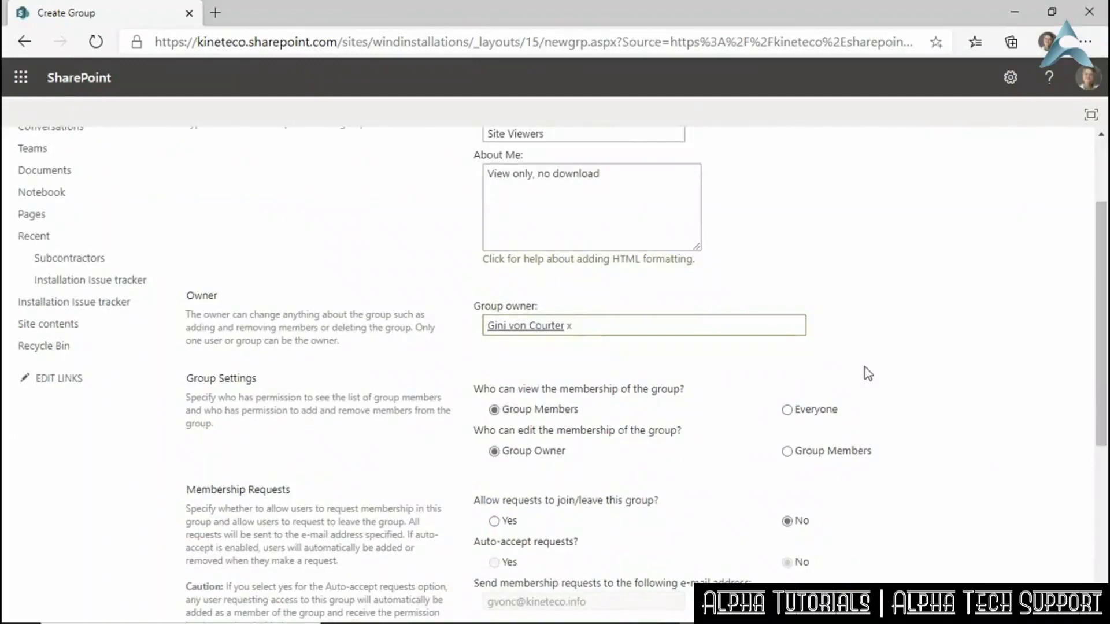
pyautogui.scroll(-2, 864, 367)
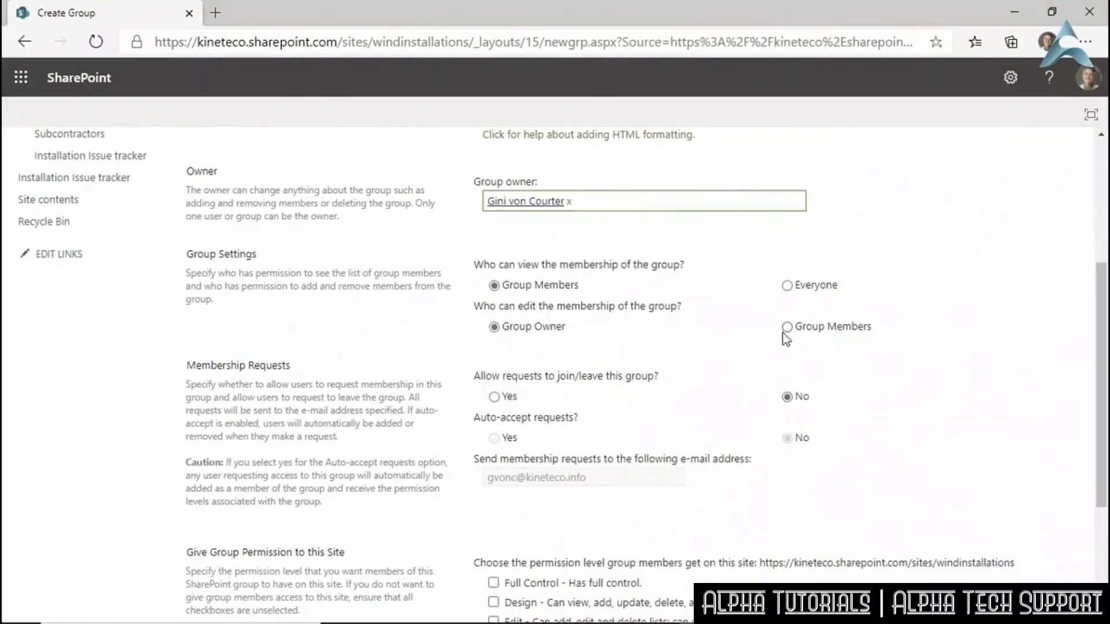
pyautogui.scroll(-1, 727, 364)
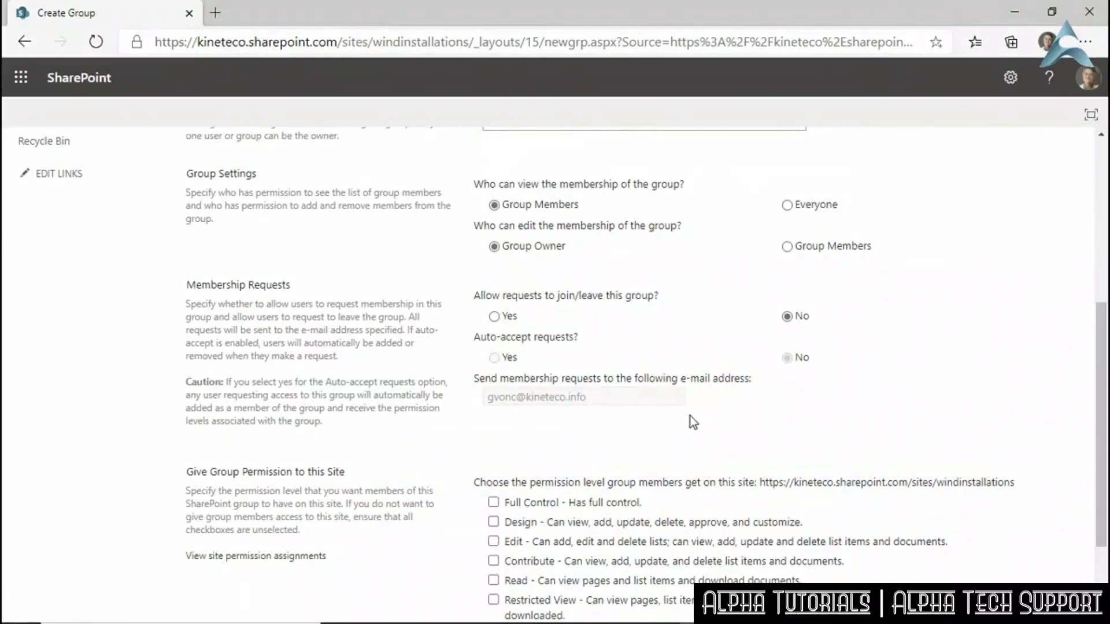
pyautogui.click(495, 317)
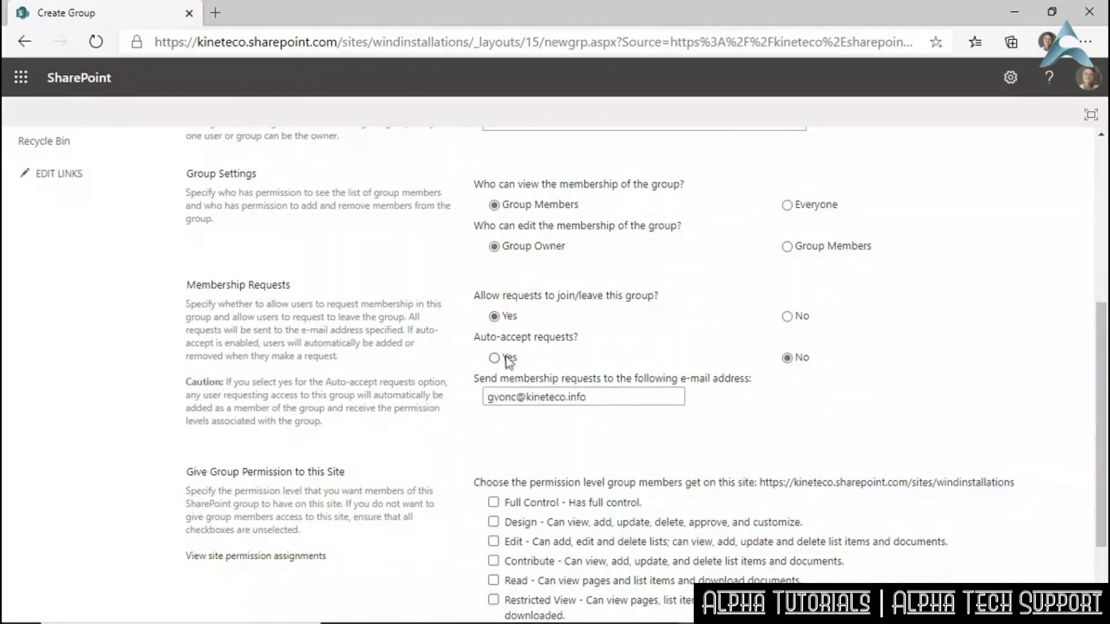
pyautogui.click(787, 316)
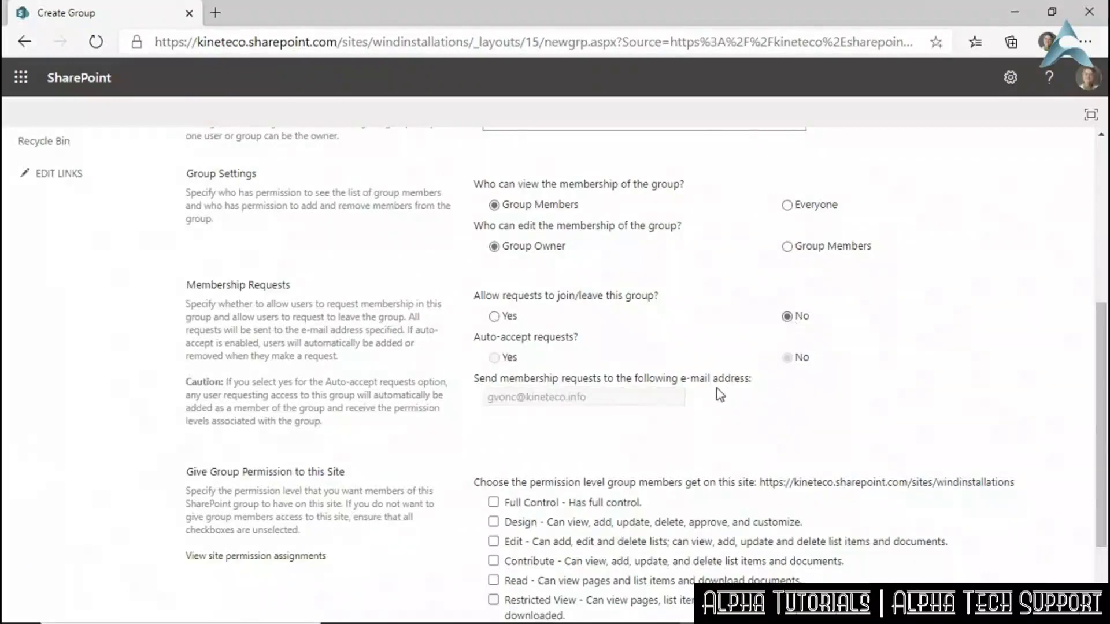
pyautogui.scroll(-3, 717, 388)
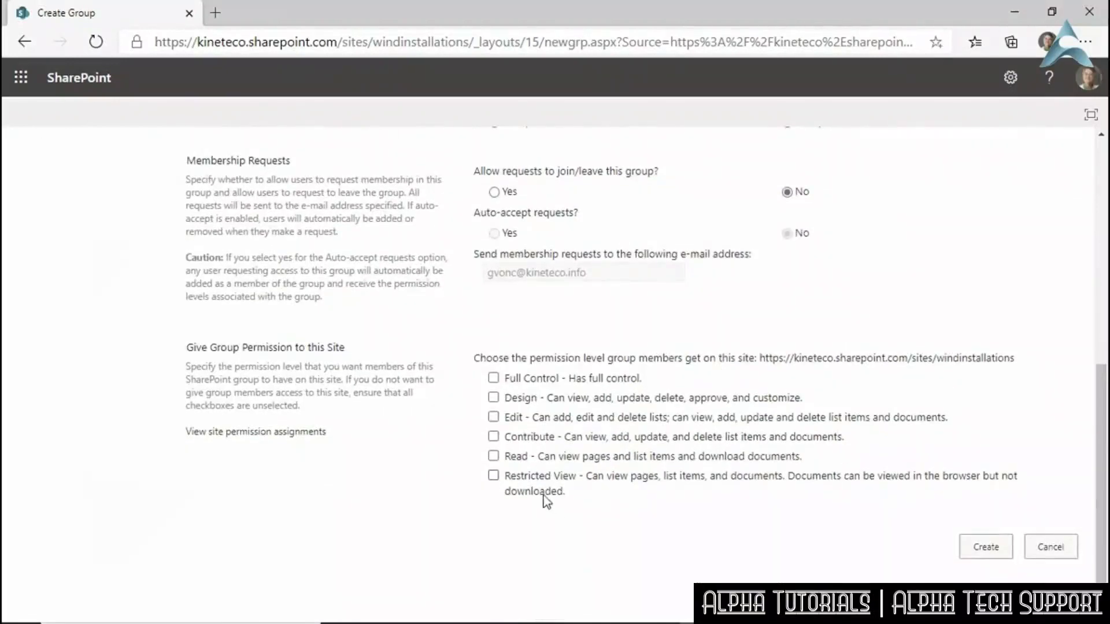
pyautogui.click(493, 475)
pyautogui.click(987, 547)
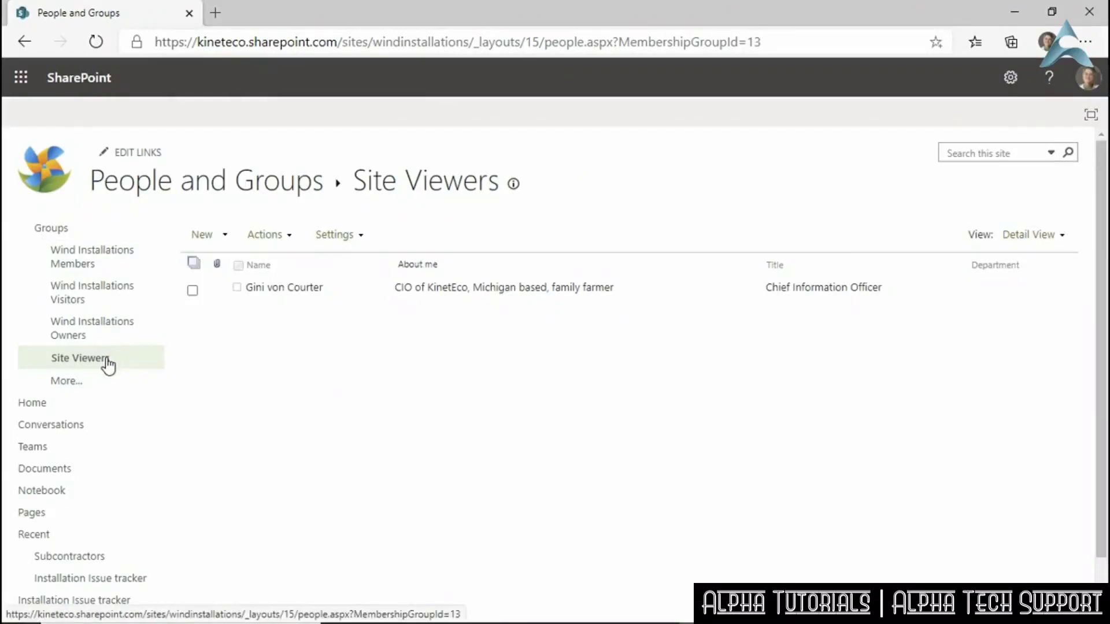
pyautogui.click(79, 358)
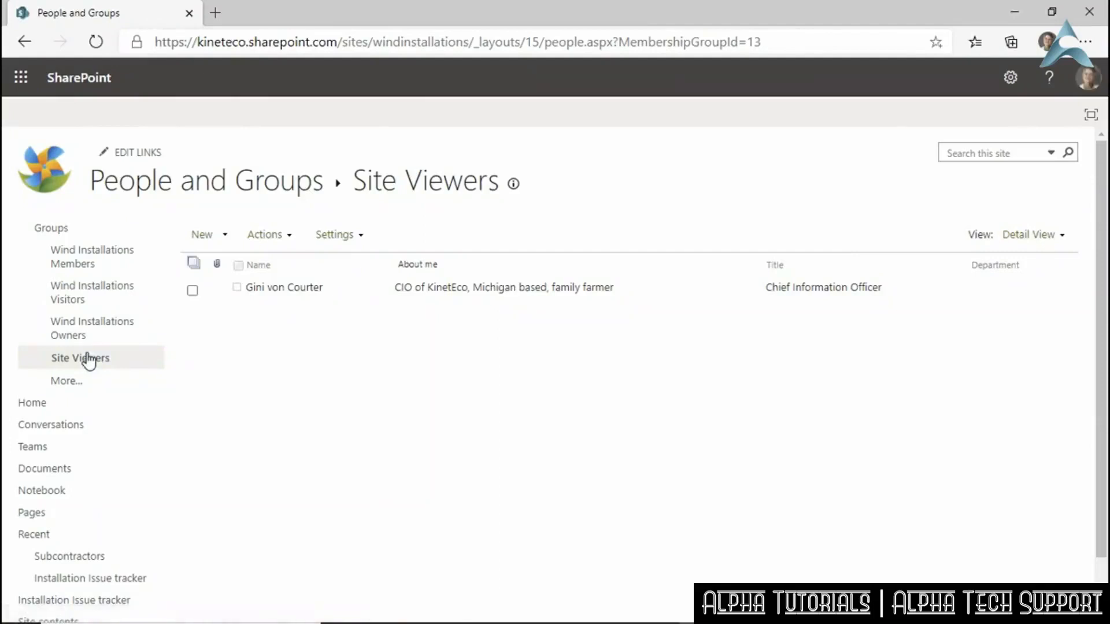
pyautogui.click(1010, 77)
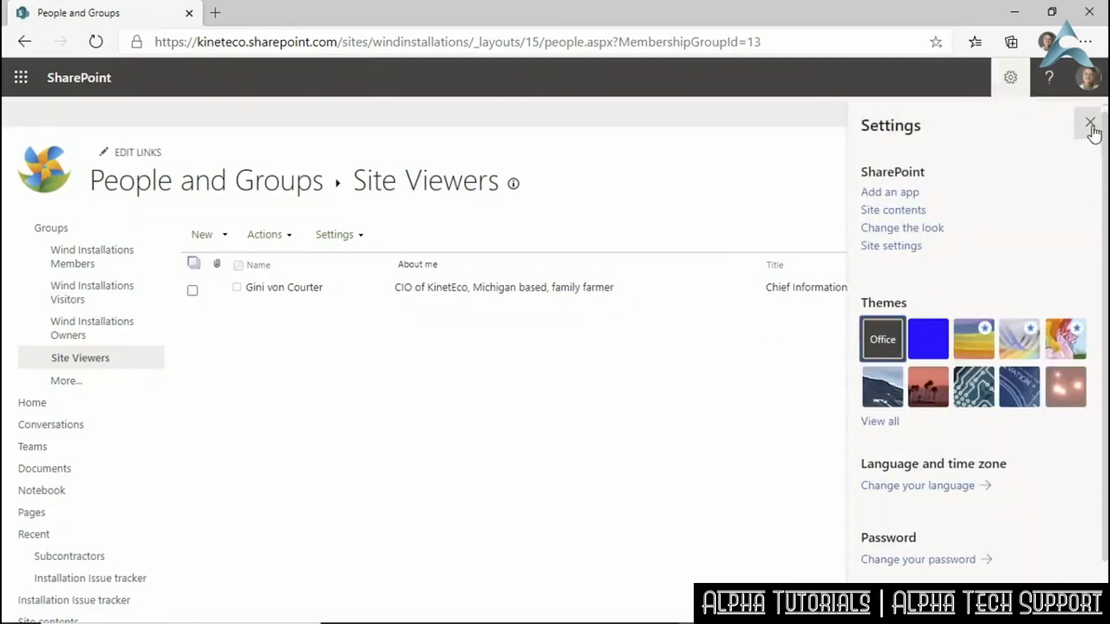
pyautogui.click(1089, 122)
pyautogui.click(29, 47)
pyautogui.click(29, 48)
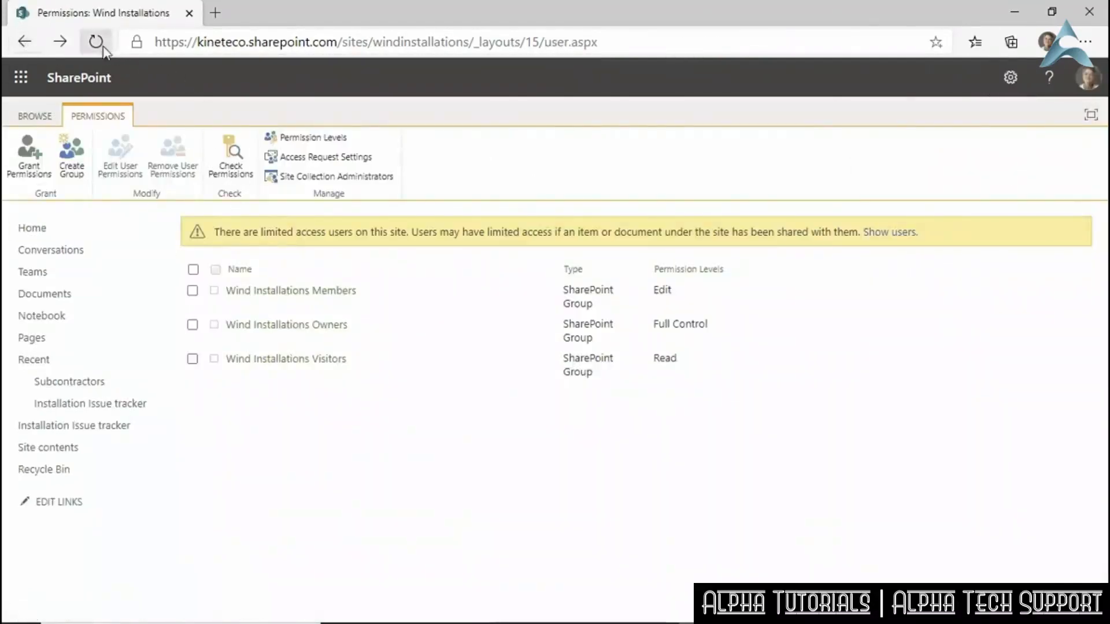
pyautogui.click(97, 42)
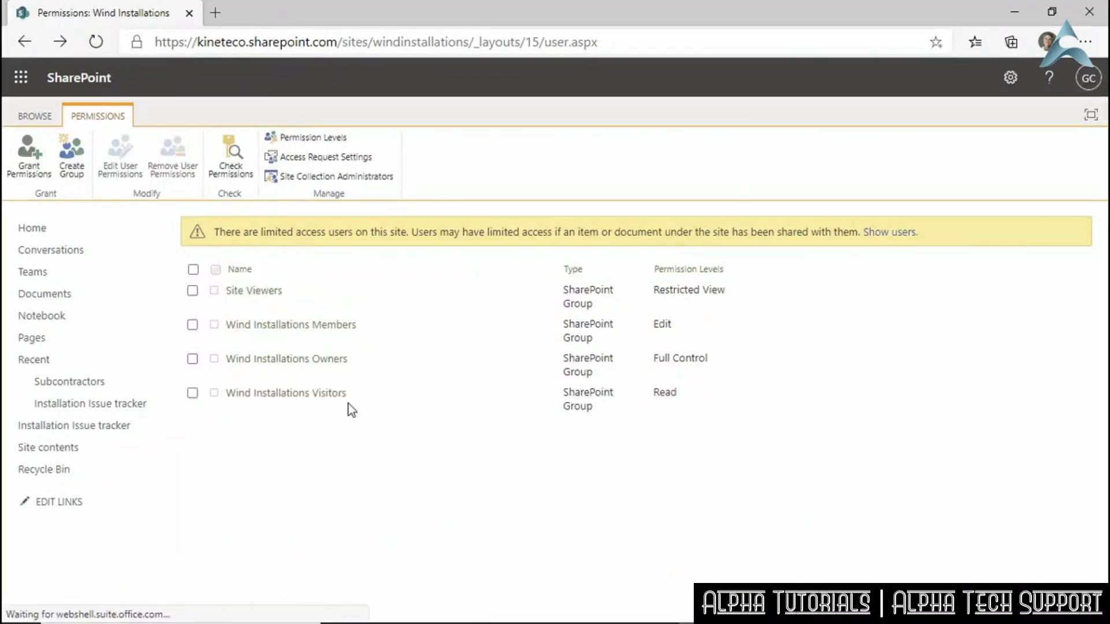
pyautogui.click(266, 297)
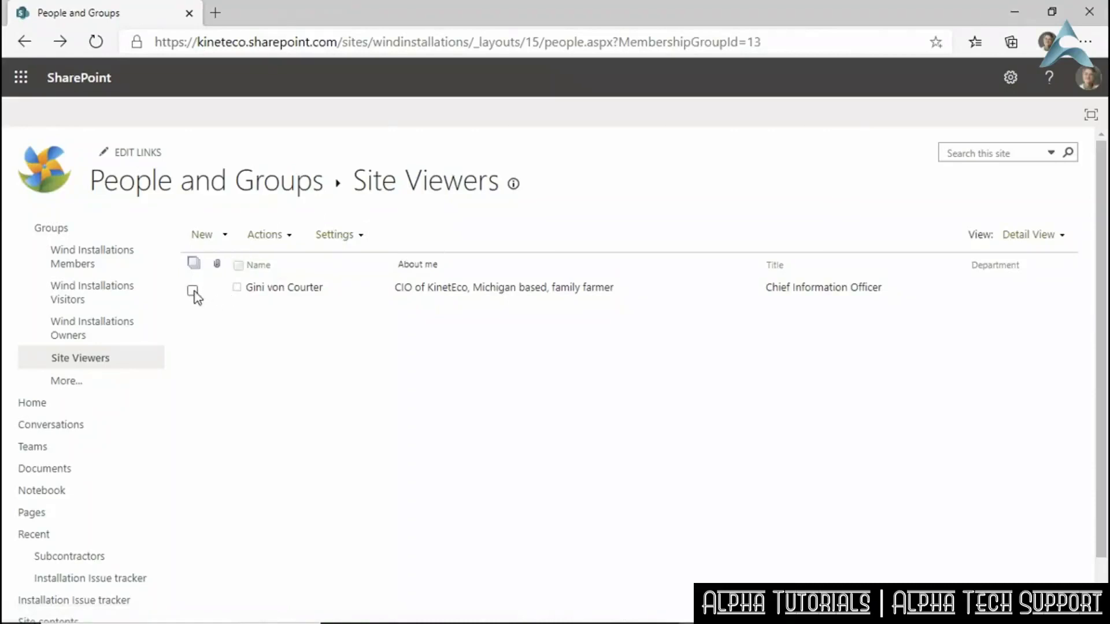
# Rename the Site Viewers group to 'Wind Installations Viewers' and save its settings.
pyautogui.click(339, 239)
pyautogui.click(397, 279)
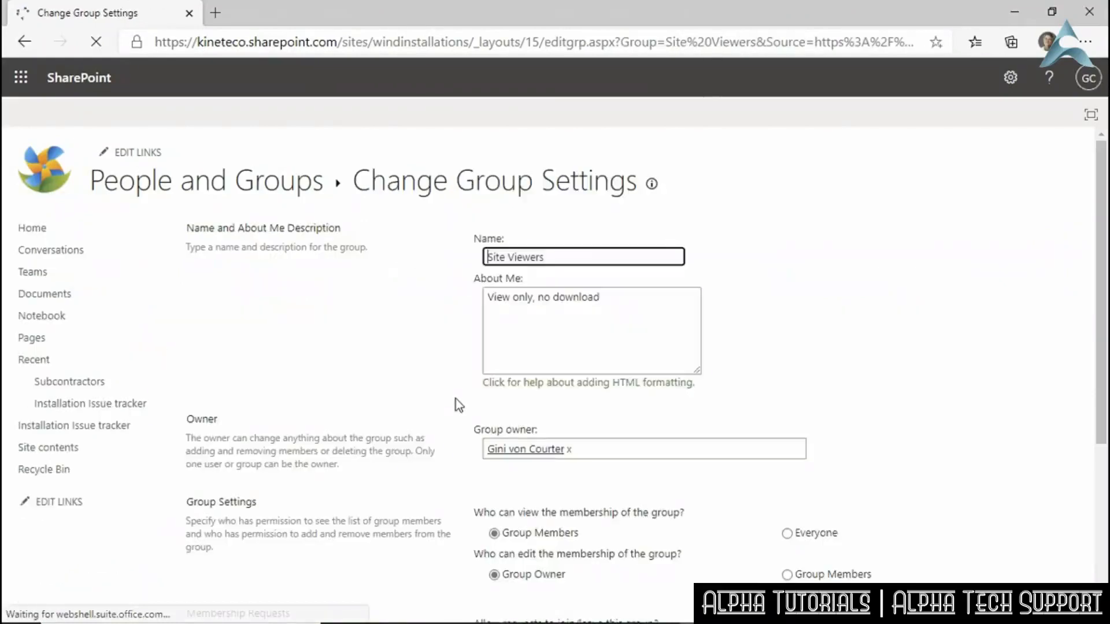
pyautogui.click(550, 258)
pyautogui.moveTo(551, 259); pyautogui.dragTo(470, 262)
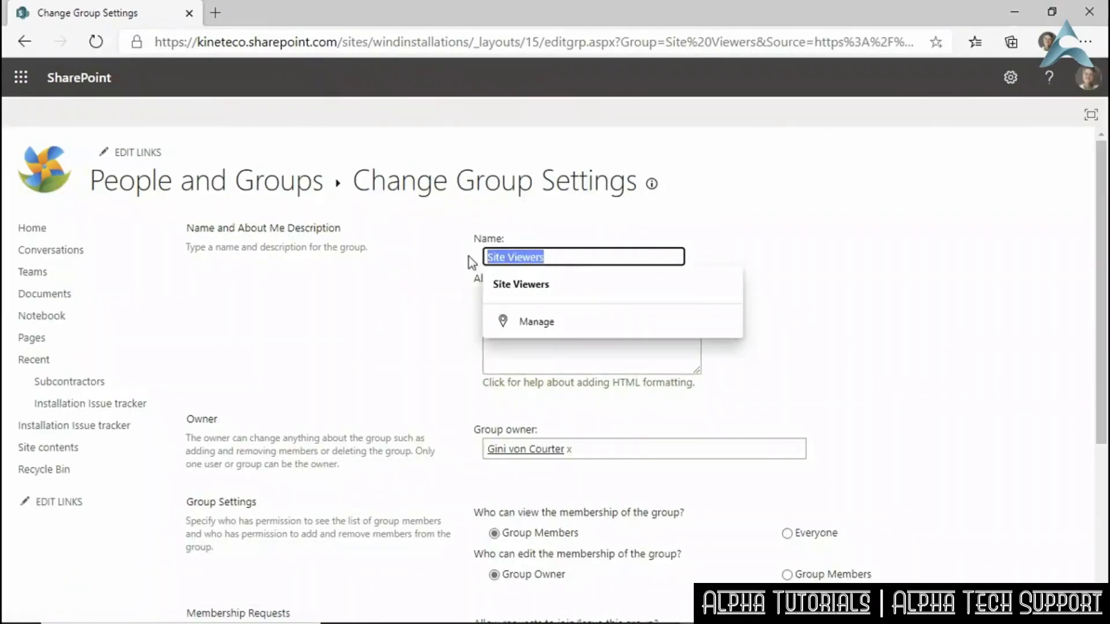
pyautogui.write('z')
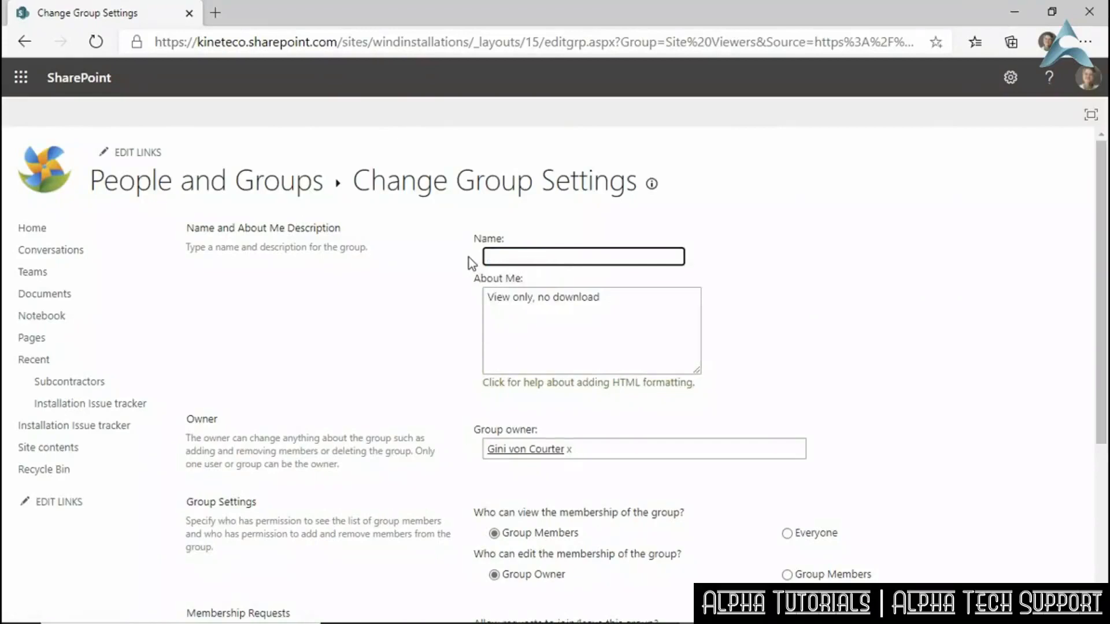
pyautogui.write('Wind Installations Viewers')
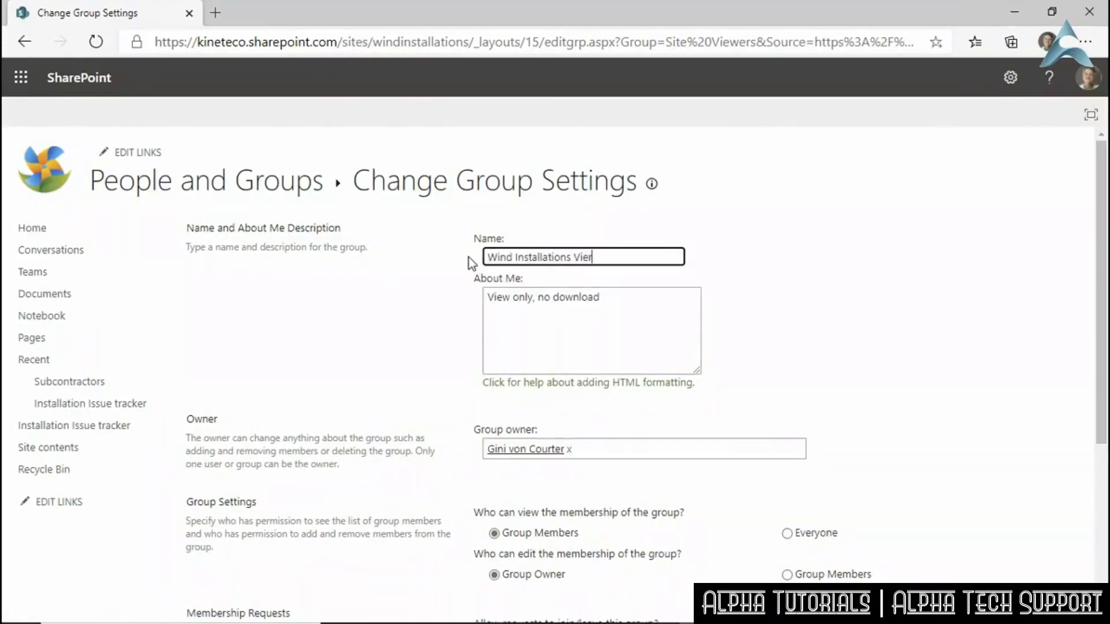
pyautogui.click(867, 342)
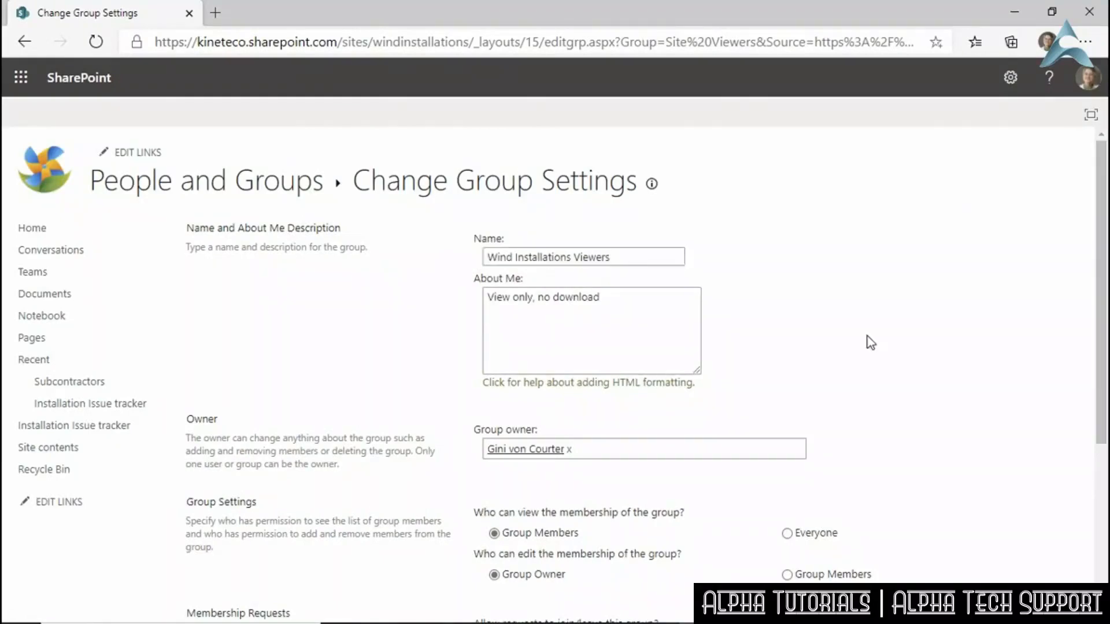
pyautogui.scroll(-4, 869, 342)
pyautogui.click(985, 546)
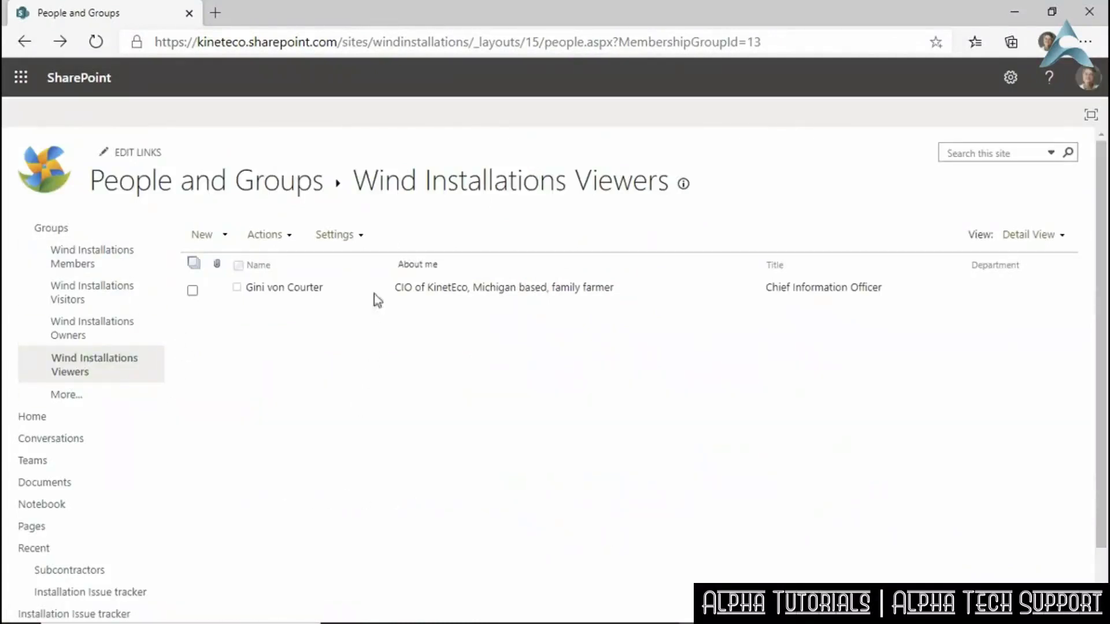
# Add two suggested people to the Wind Installations Viewers group through Add Users and share.
pyautogui.click(292, 239)
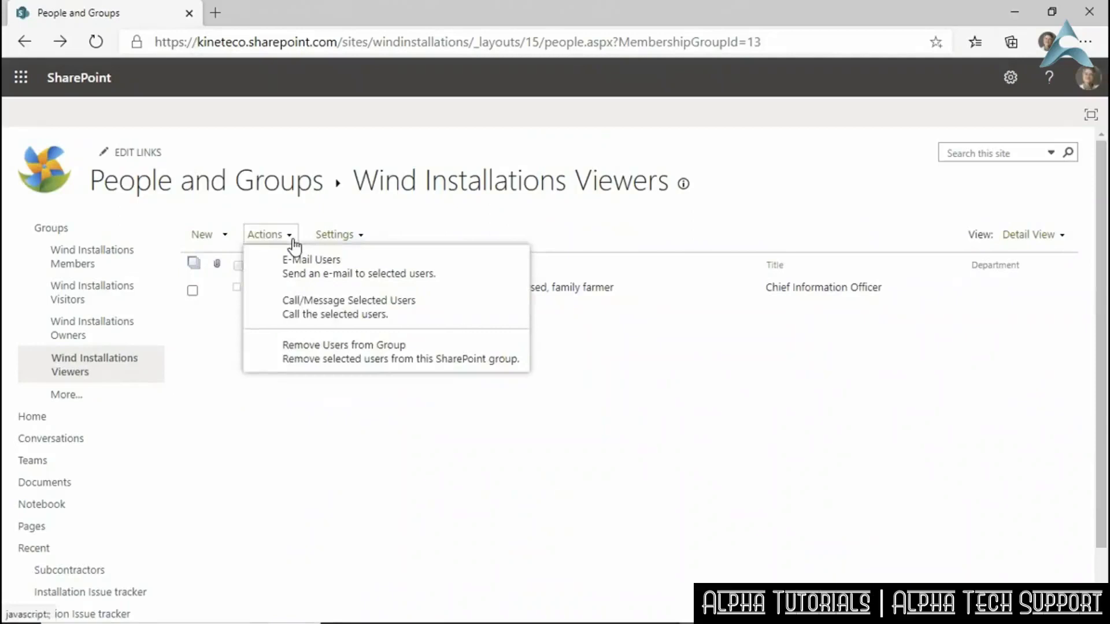
pyautogui.click(225, 241)
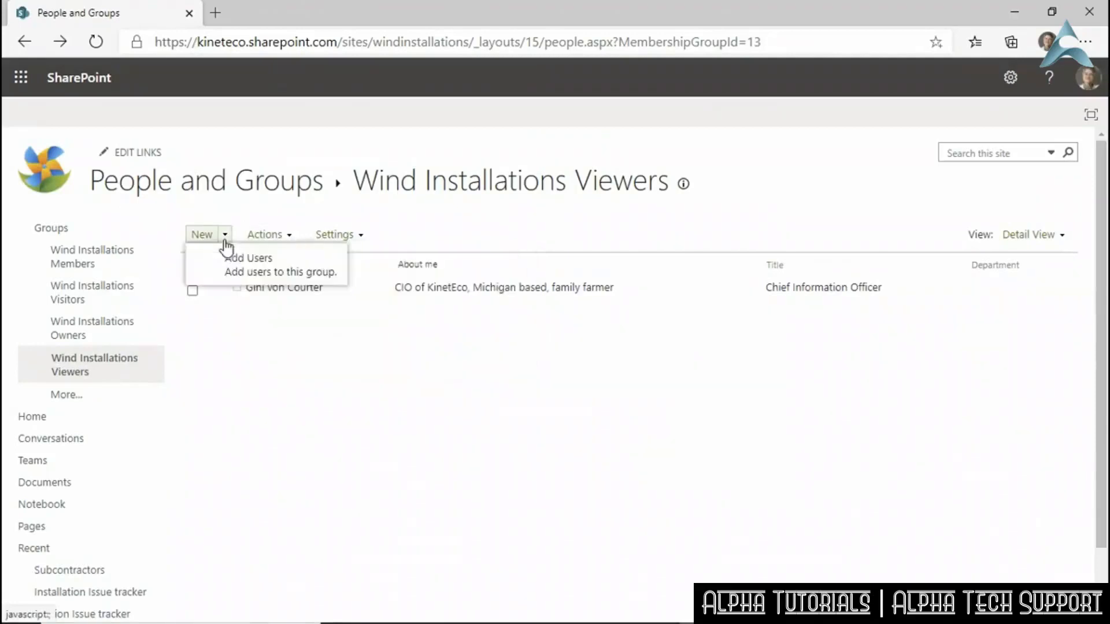
pyautogui.click(240, 268)
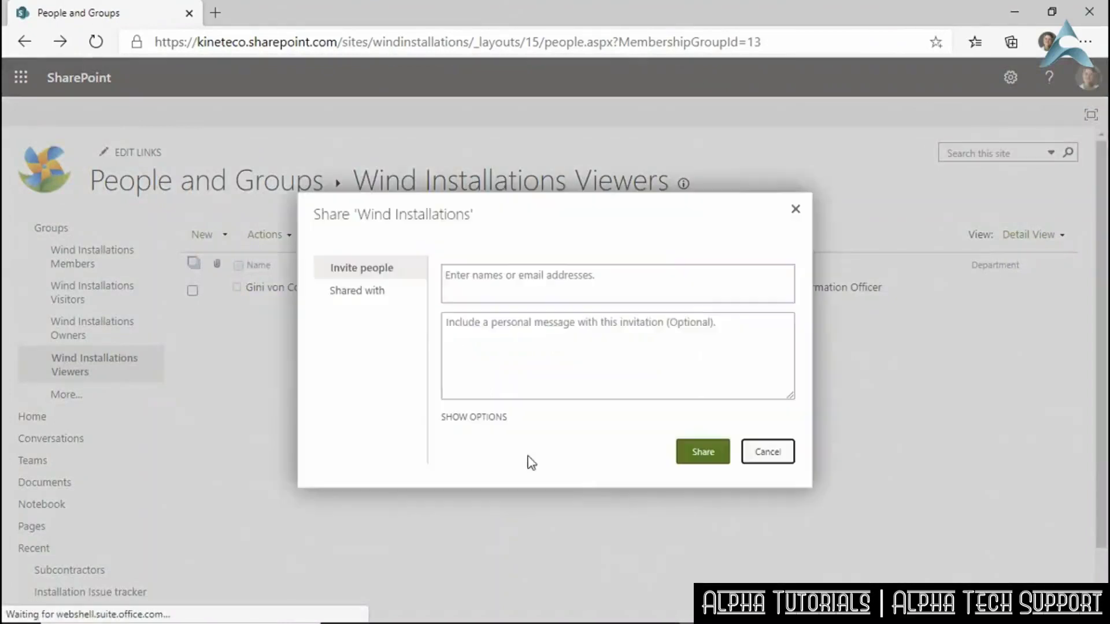
pyautogui.click(471, 278)
pyautogui.write('sker')
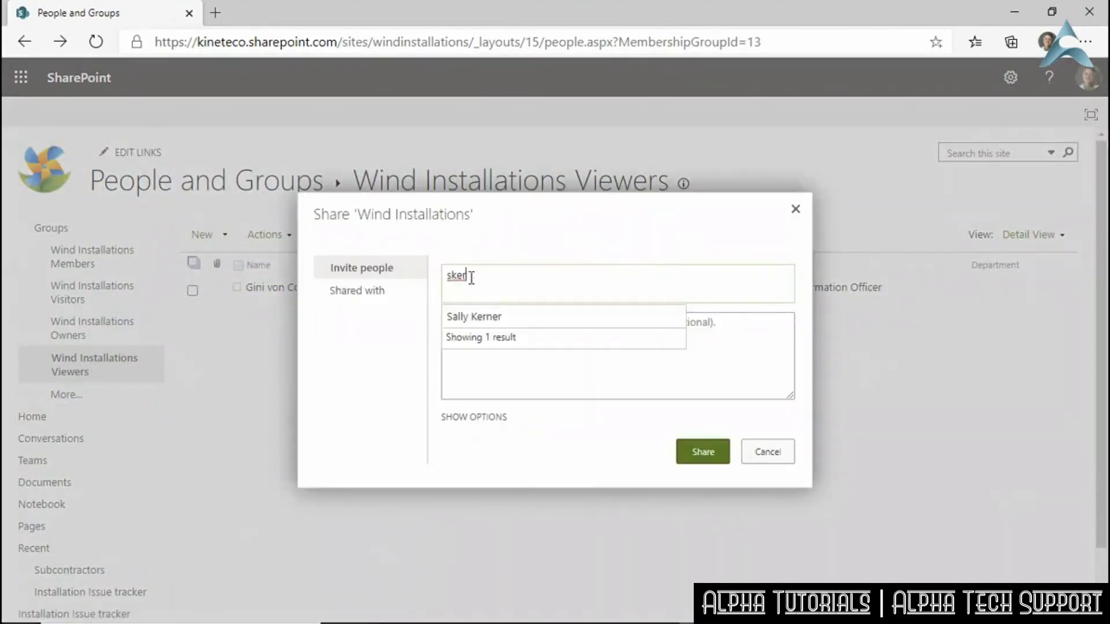
pyautogui.click(486, 316)
pyautogui.write('c')
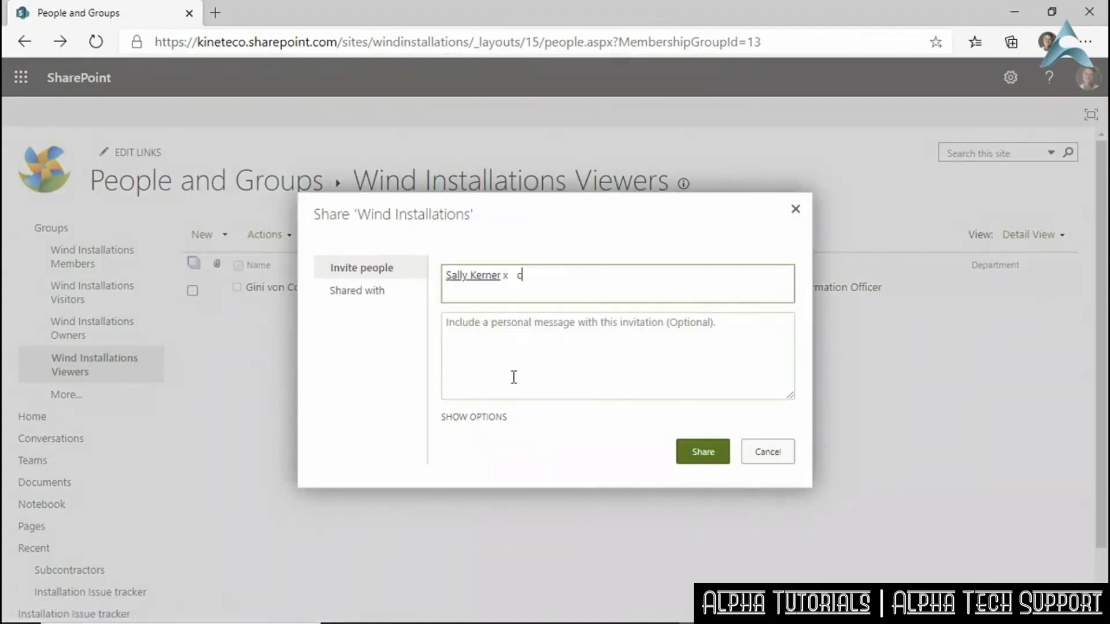
pyautogui.write('wood')
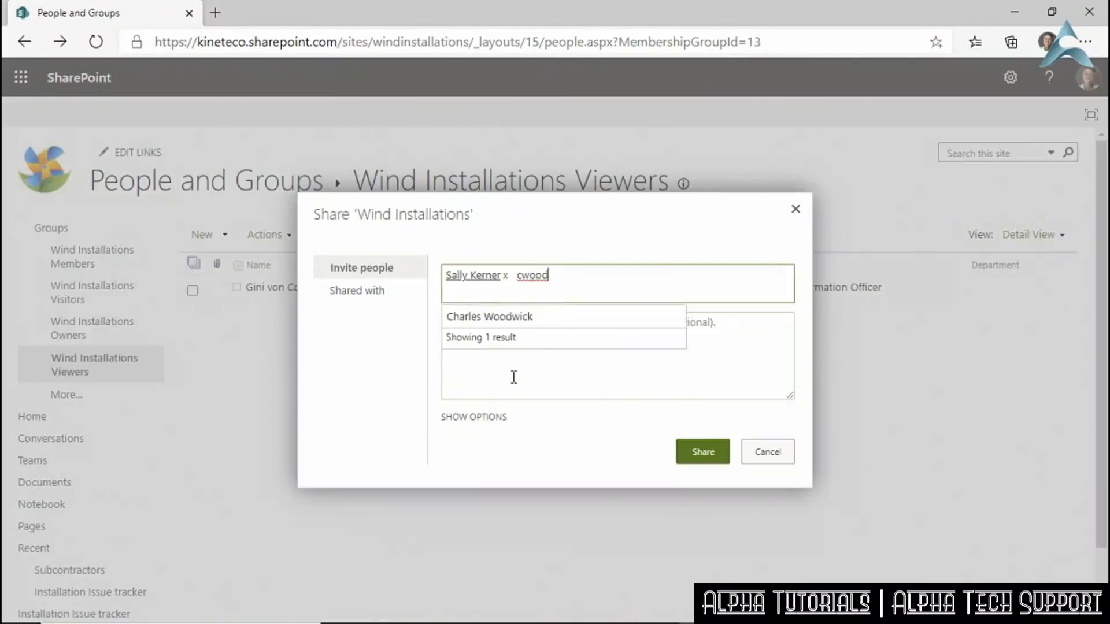
pyautogui.click(507, 324)
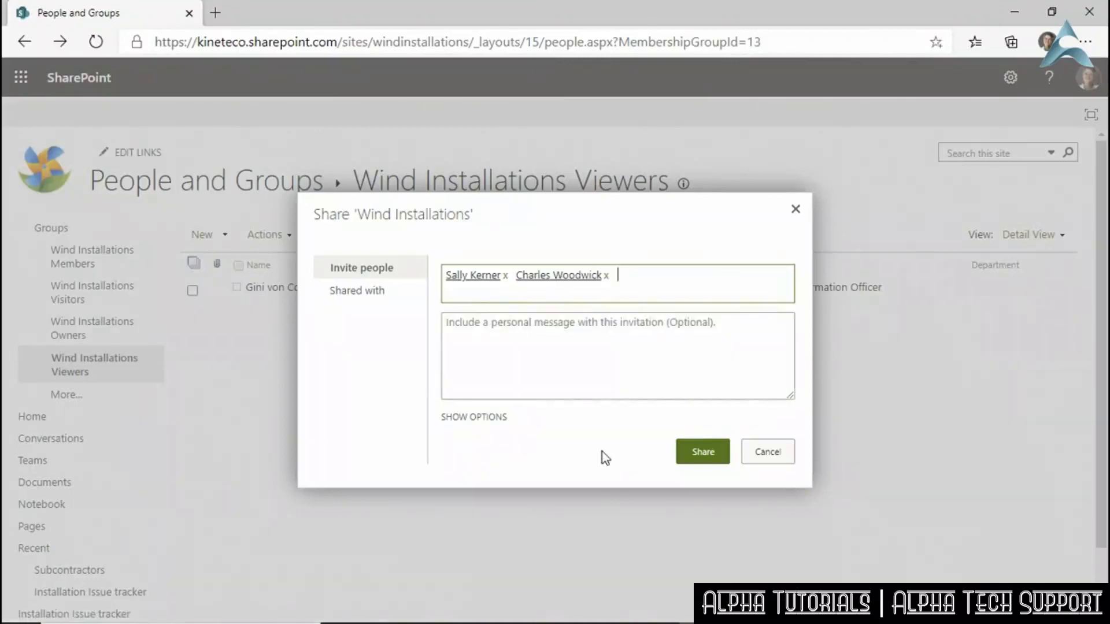
pyautogui.click(600, 385)
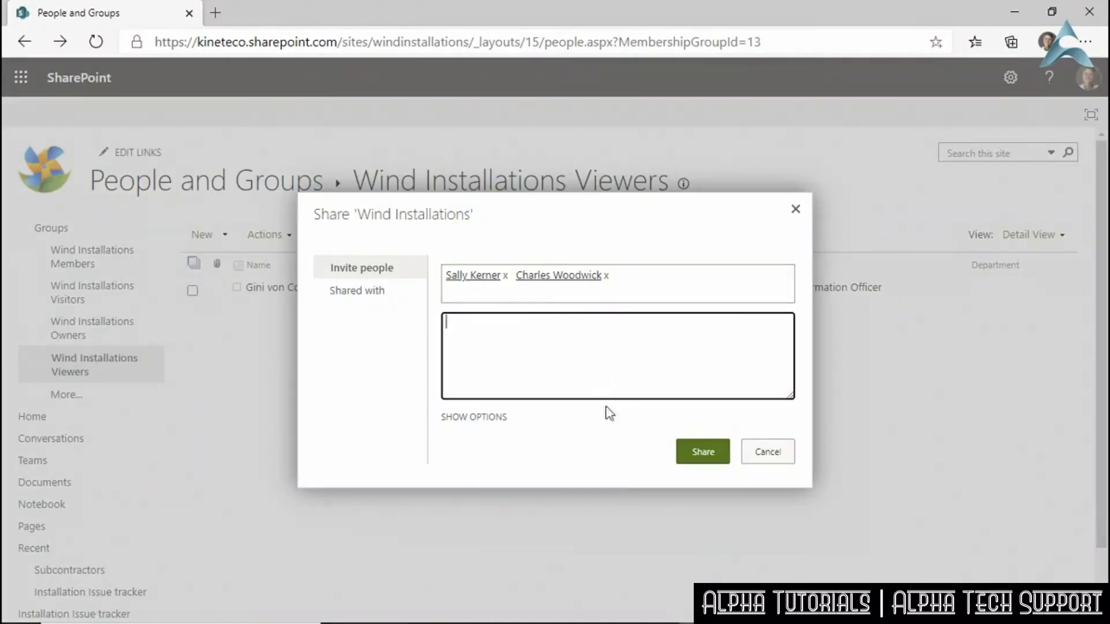
pyautogui.click(703, 452)
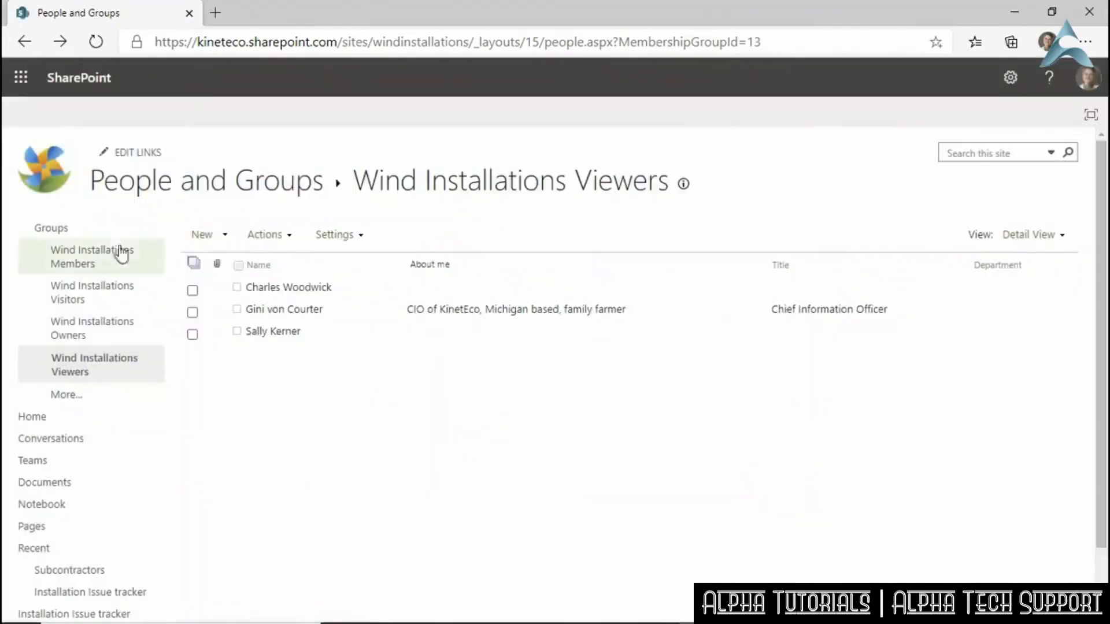
# Review the members of the Wind Installations Members, Visitors and Owners groups.
pyautogui.click(120, 258)
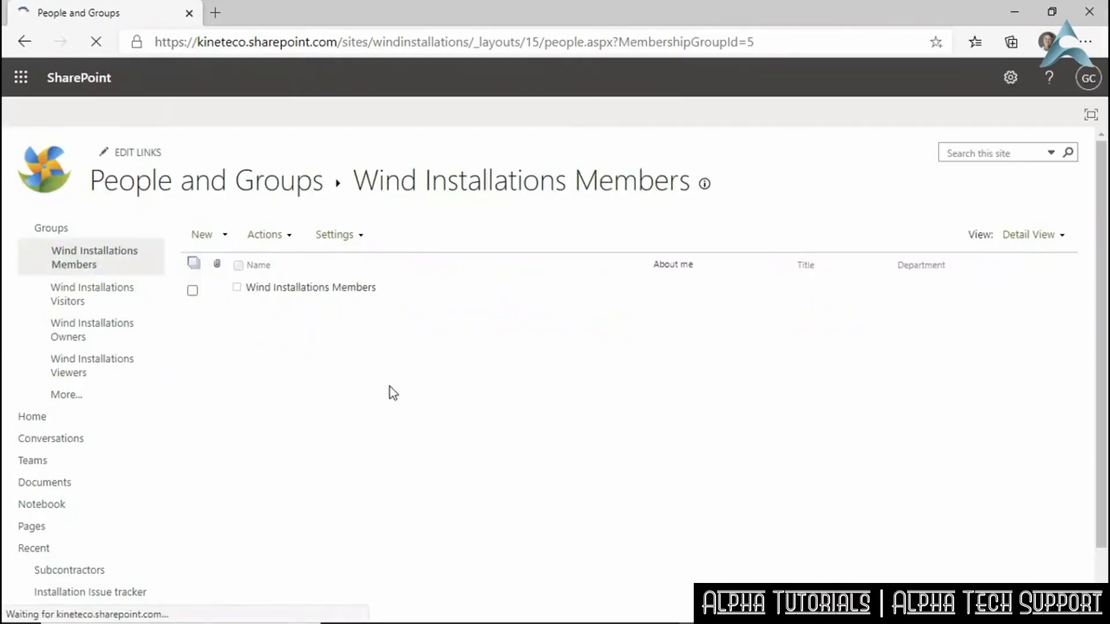
pyautogui.click(109, 295)
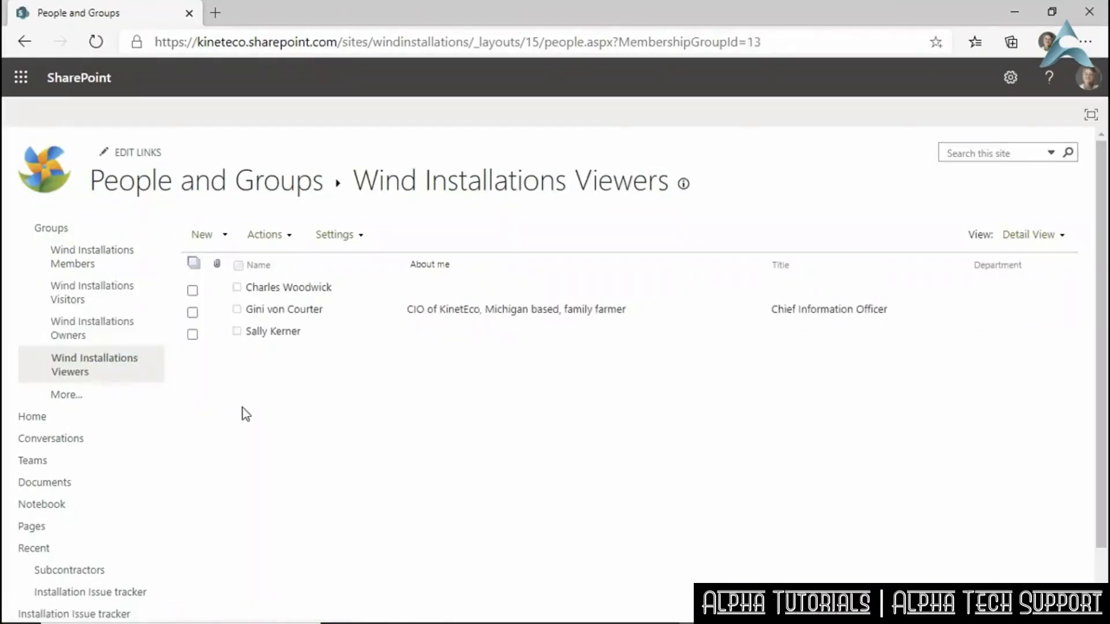
pyautogui.click(104, 329)
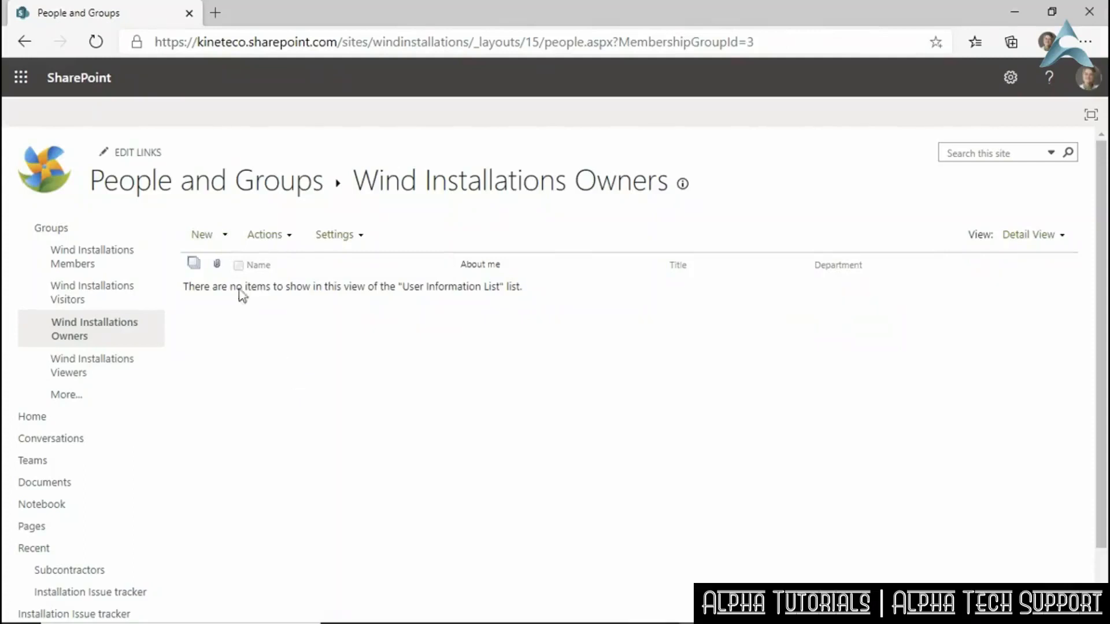
pyautogui.click(100, 77)
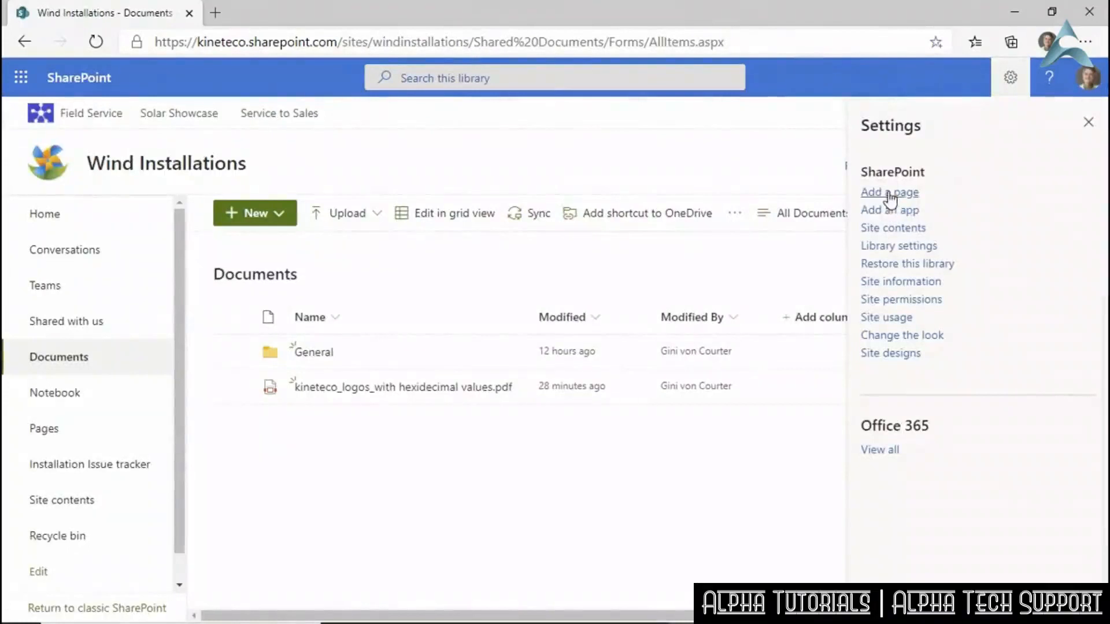
# Add a document library app named 'Budgets and Proposals' to the site.
pyautogui.click(889, 211)
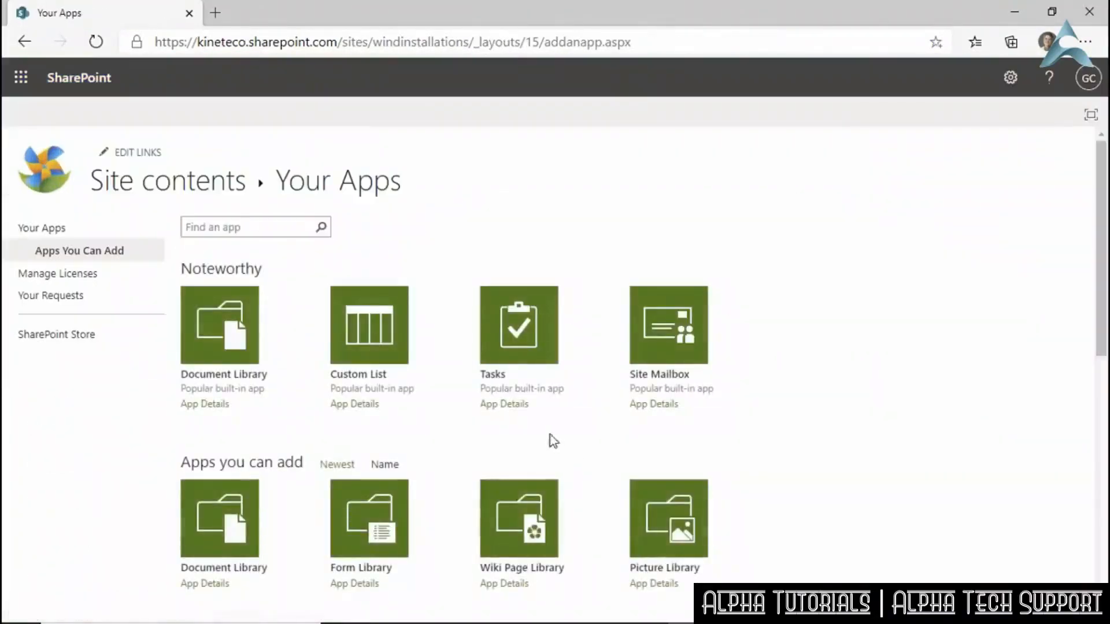
pyautogui.click(237, 361)
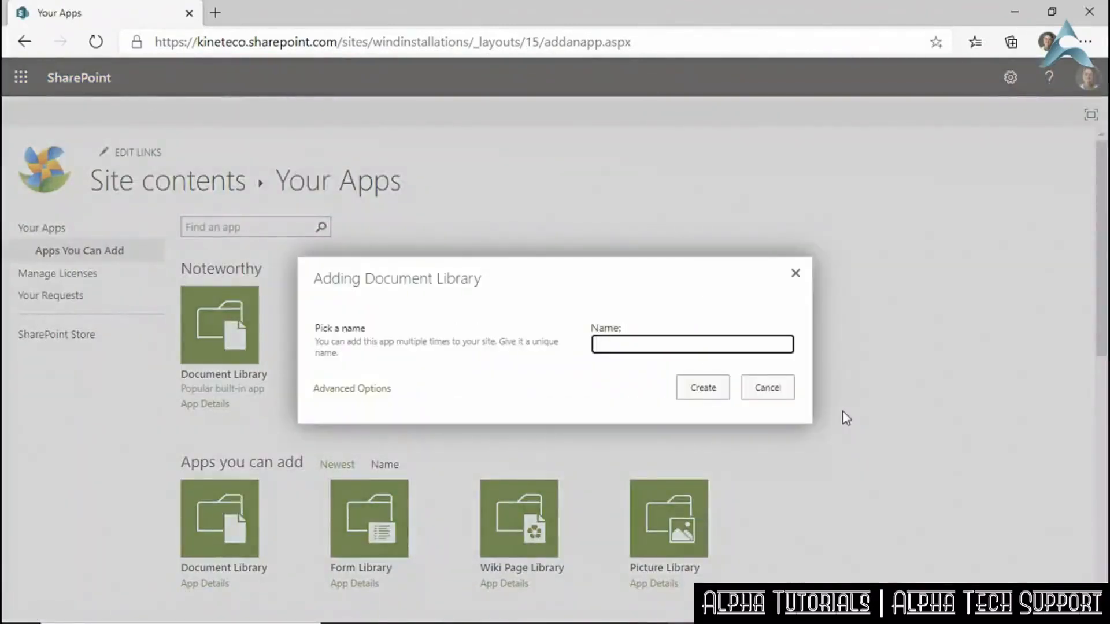
pyautogui.write('Budgets and Proposals')
pyautogui.click(704, 387)
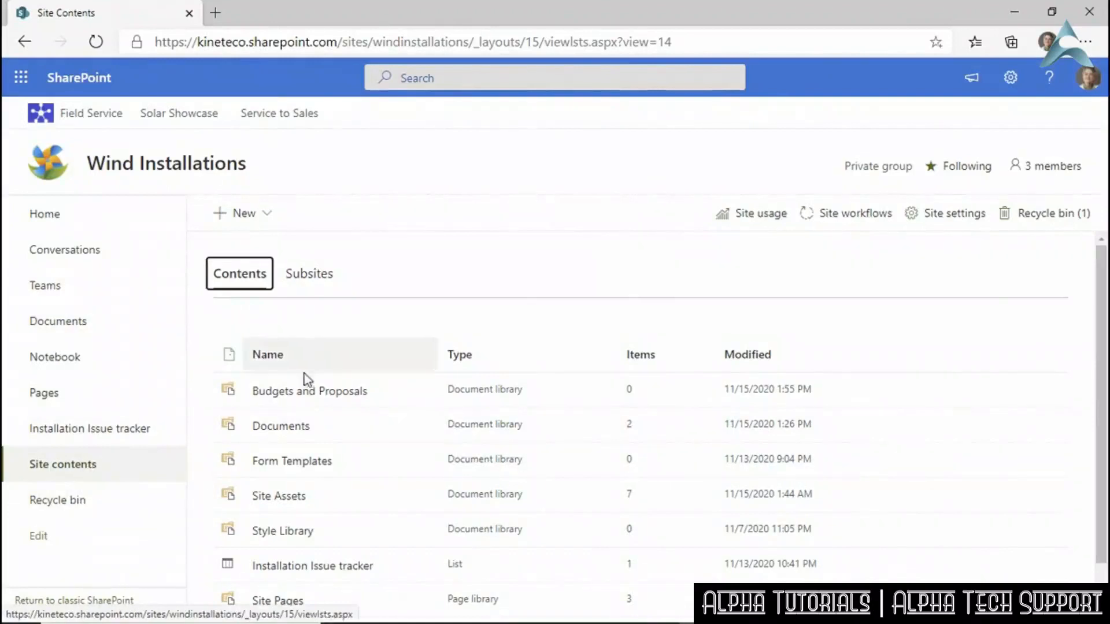
# In Budgets and Proposals library settings, stop inheriting permissions and confirm unique permissions.
pyautogui.click(294, 392)
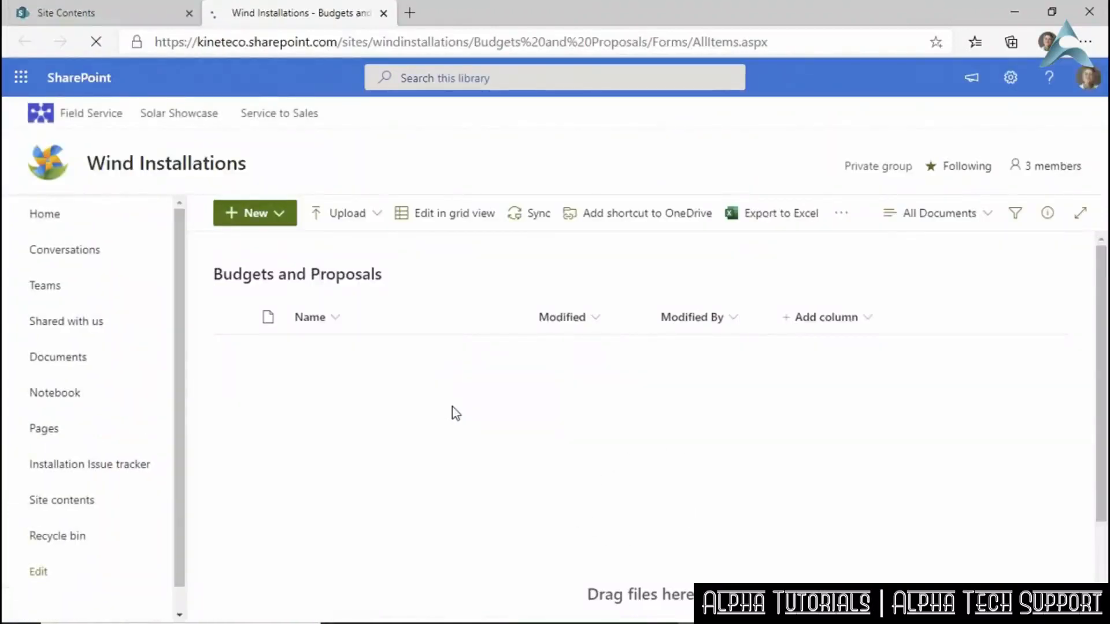
pyautogui.click(1011, 79)
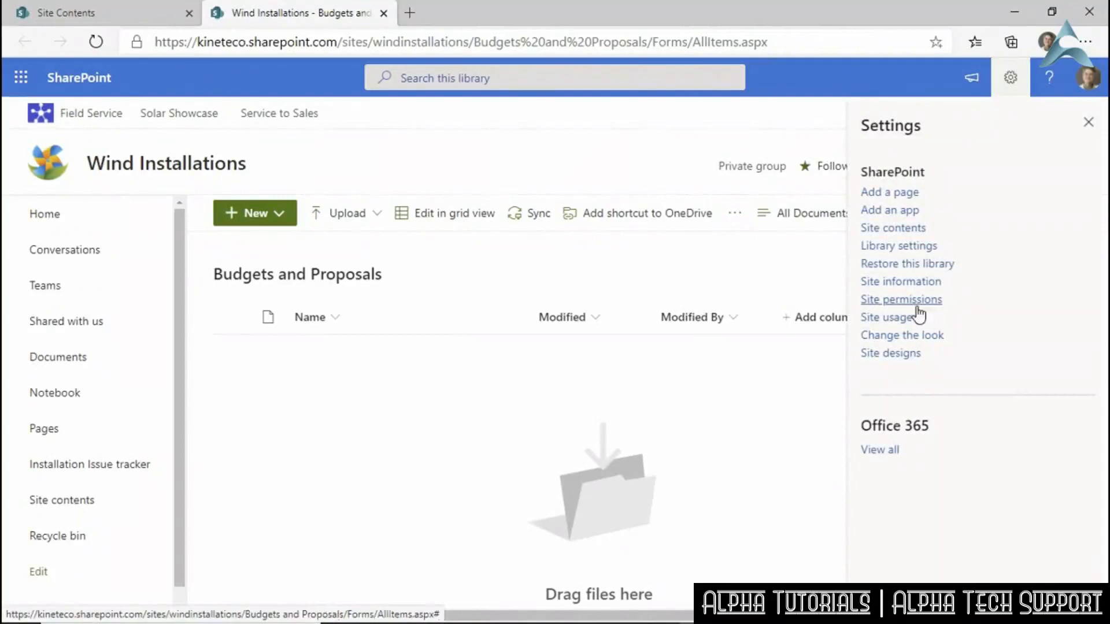
pyautogui.click(917, 247)
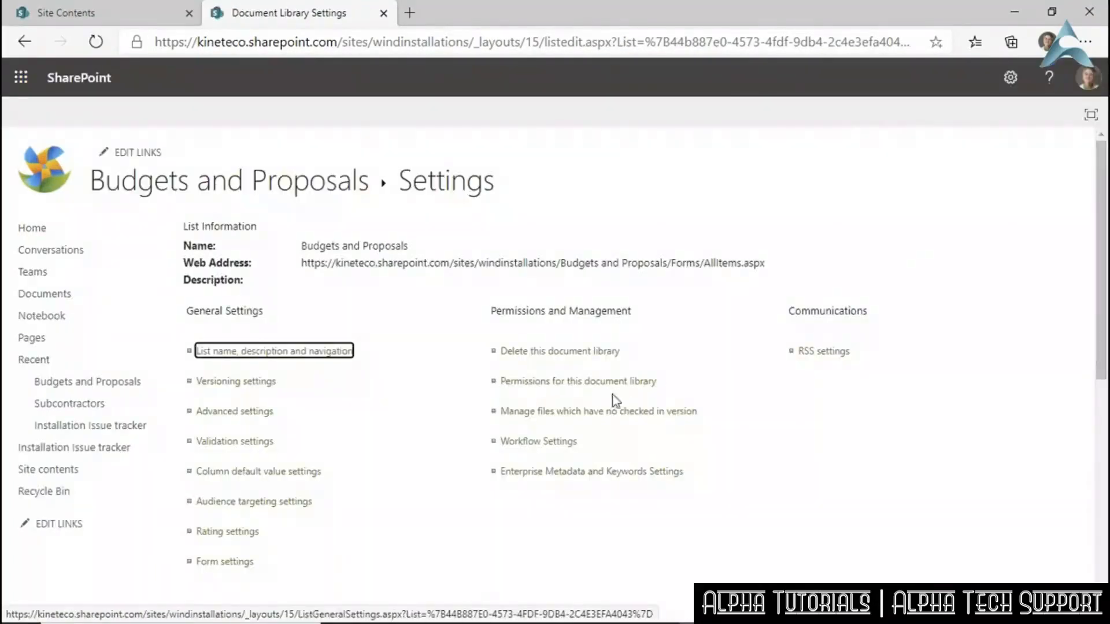
pyautogui.click(591, 383)
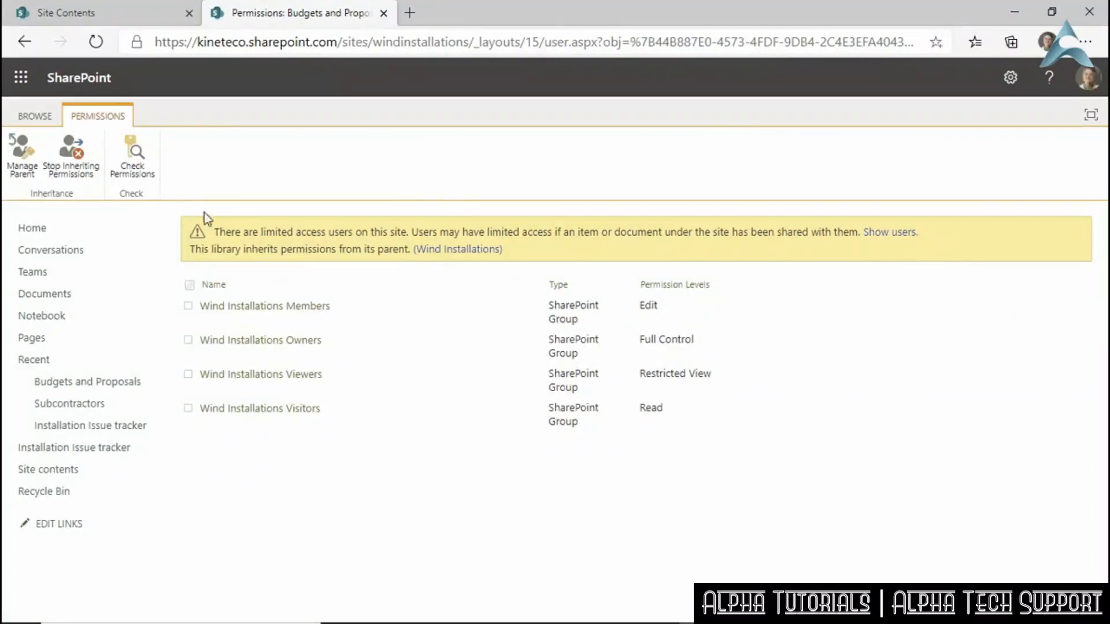
pyautogui.click(72, 157)
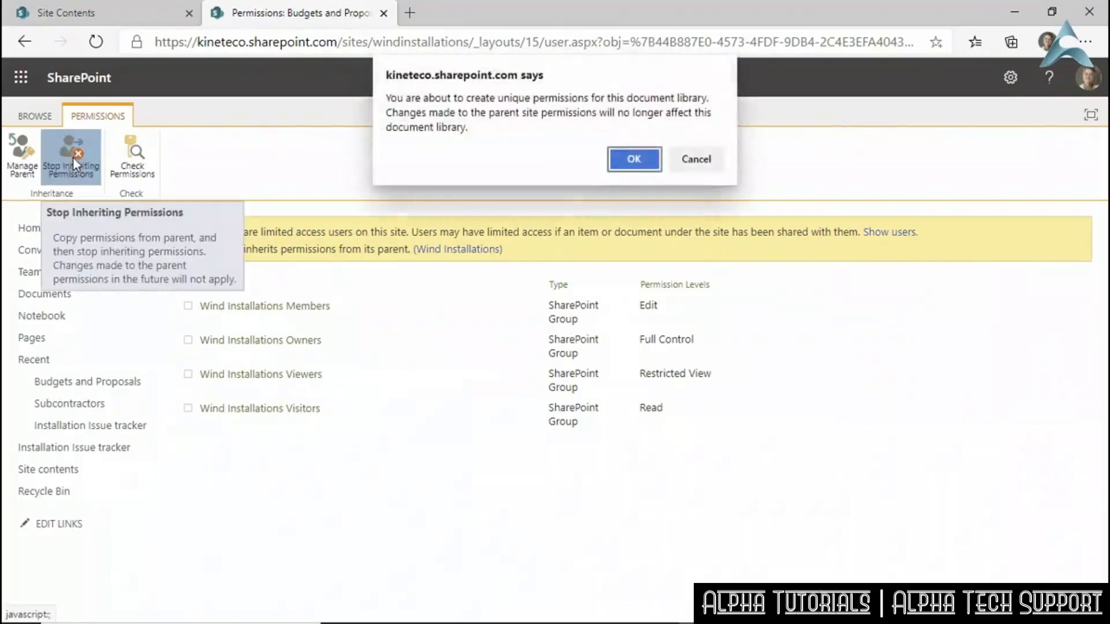
pyautogui.click(633, 159)
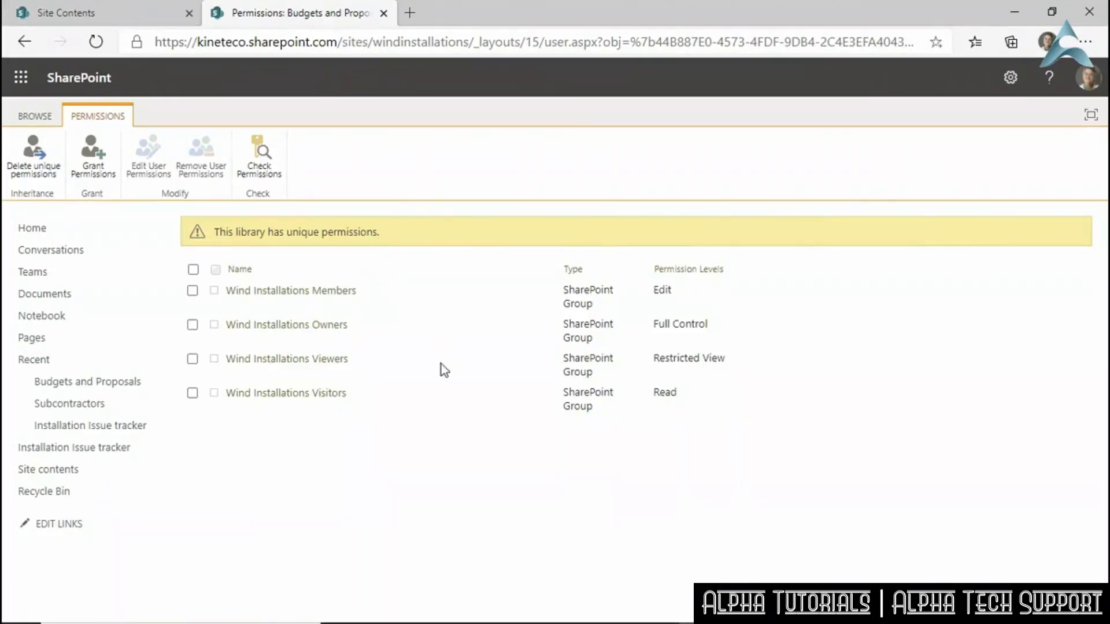
# Remove the Members, Viewers and Visitors groups' library permissions, then return to the site home.
pyautogui.click(193, 290)
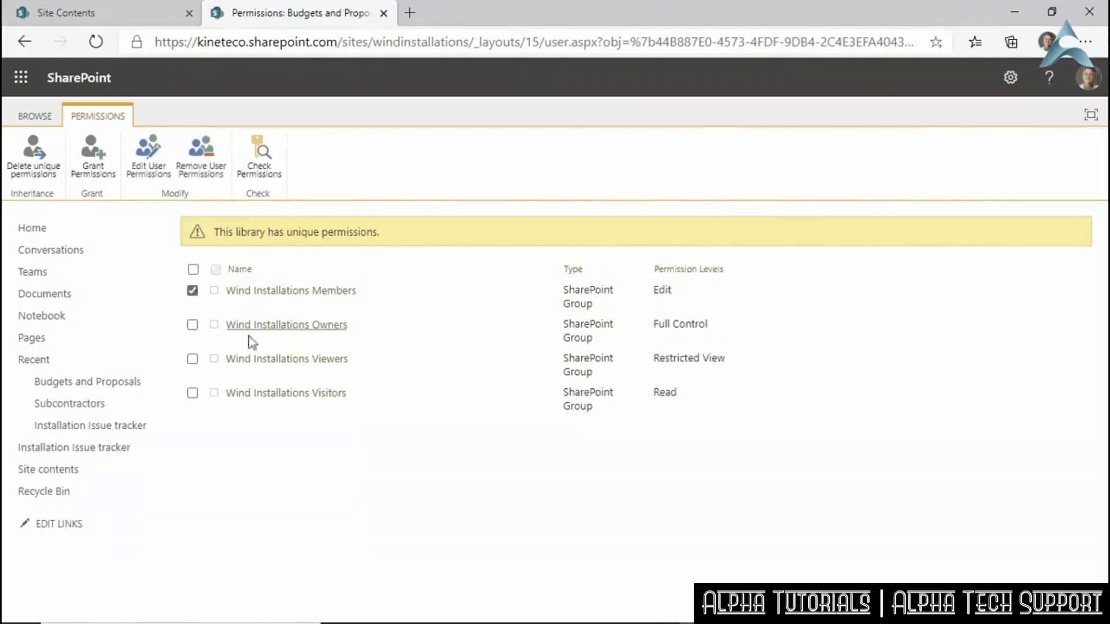
pyautogui.click(200, 165)
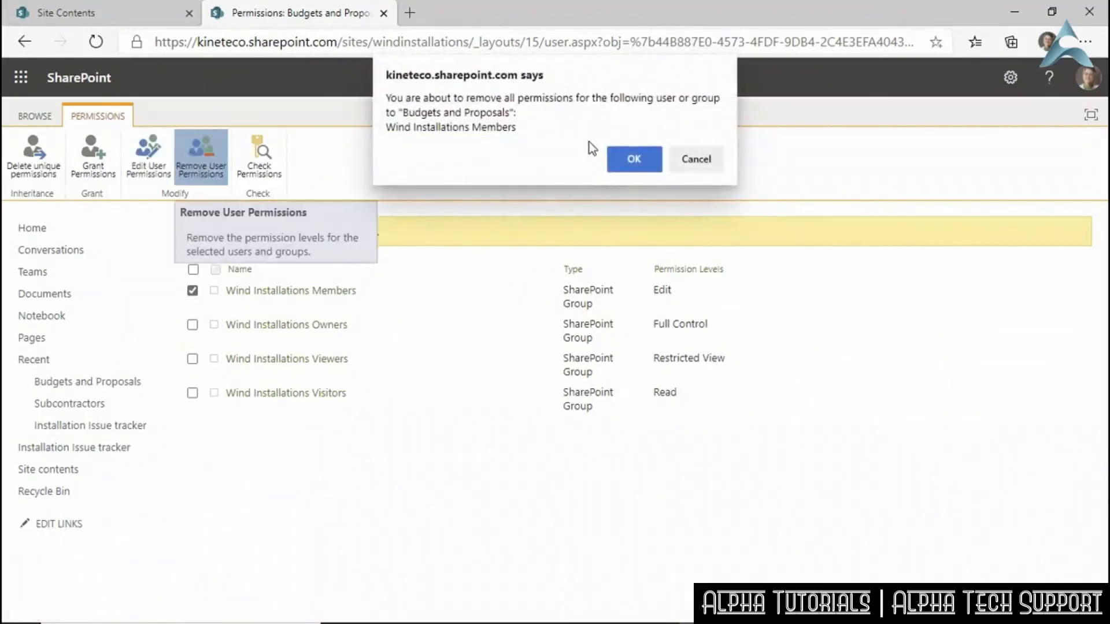
pyautogui.click(612, 166)
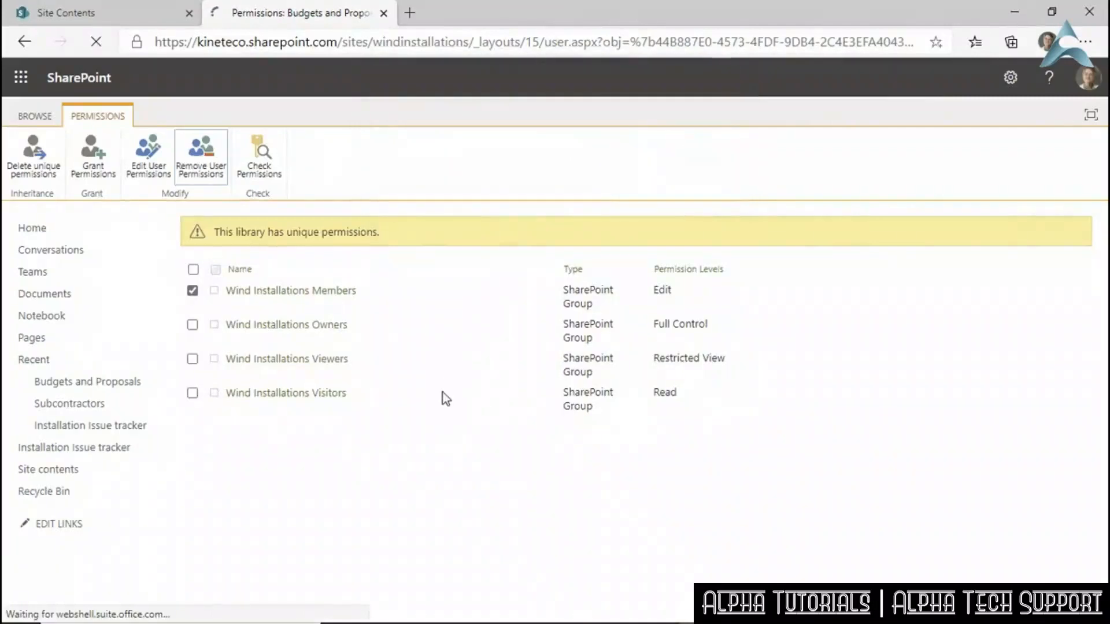
pyautogui.click(193, 324)
pyautogui.click(193, 359)
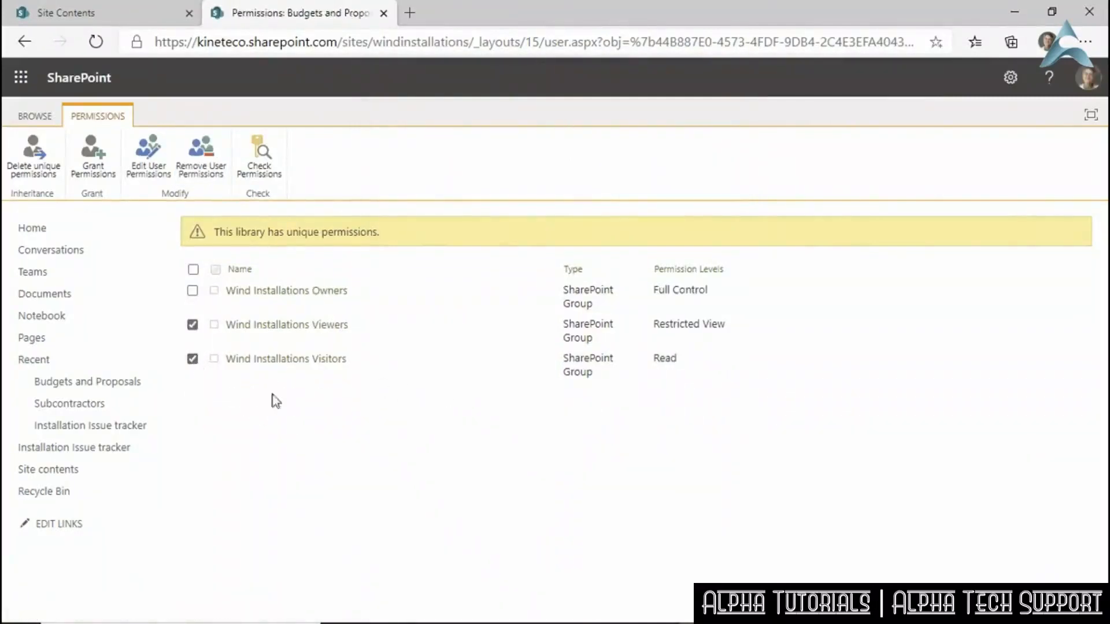
pyautogui.click(207, 164)
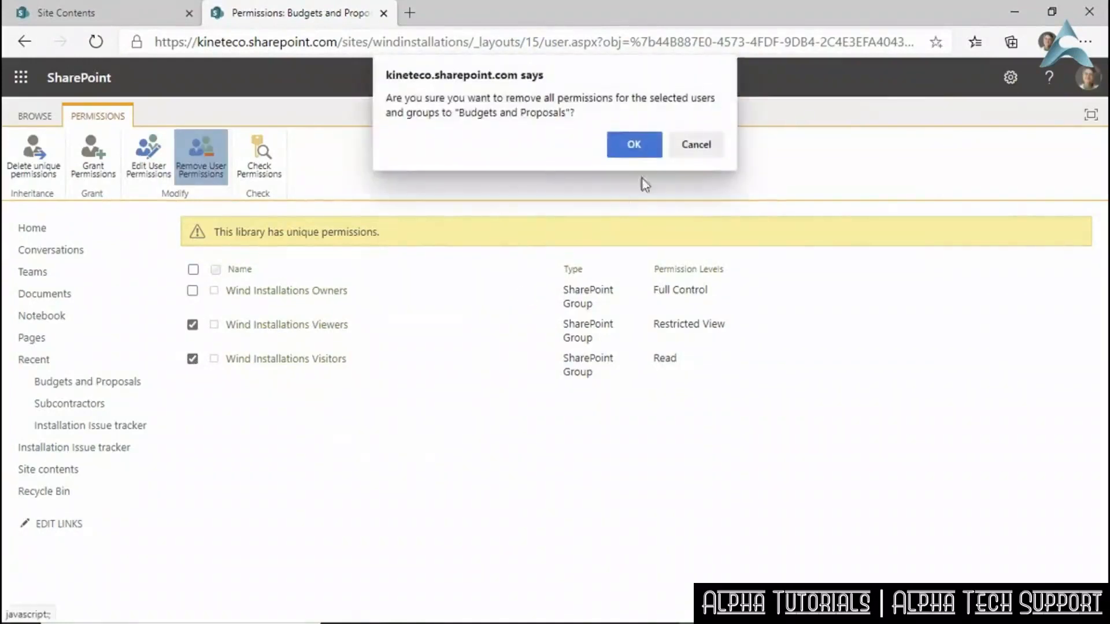
pyautogui.click(636, 147)
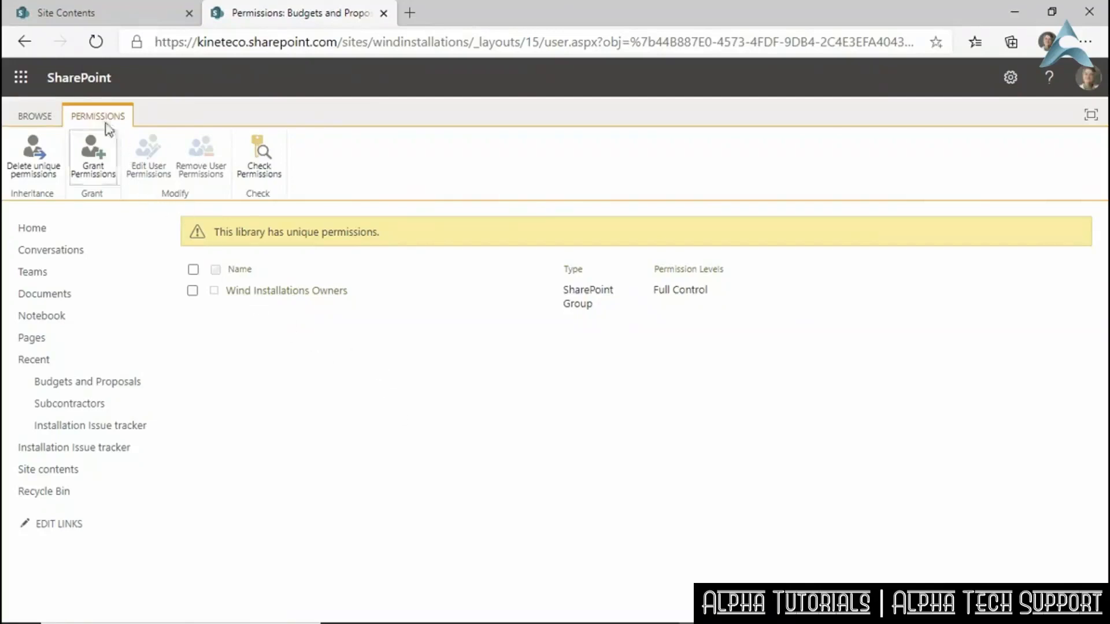
pyautogui.click(33, 224)
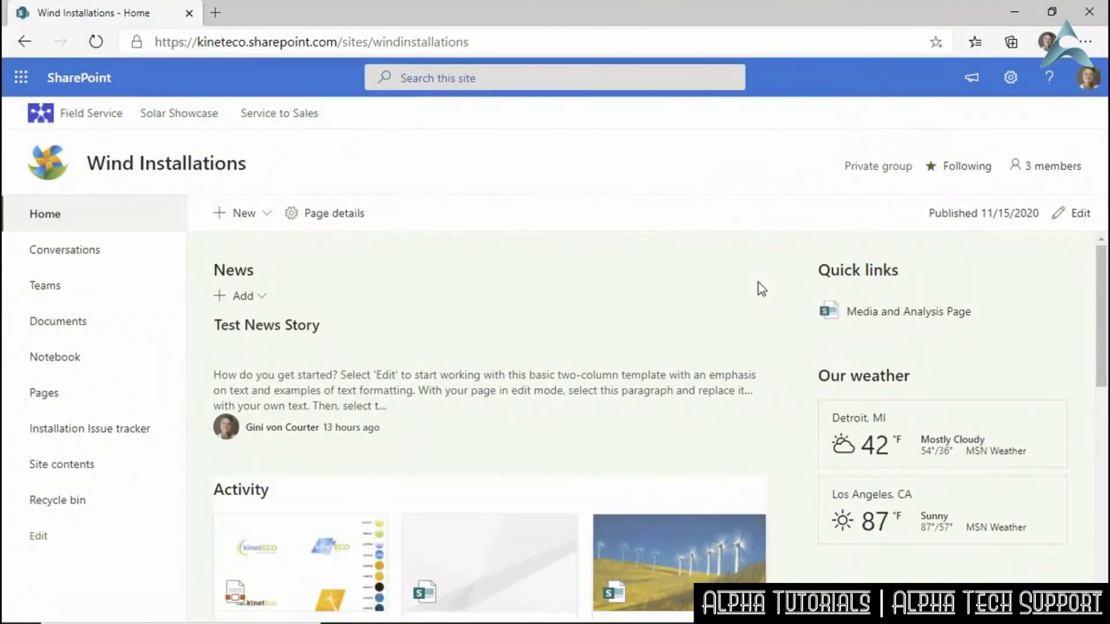
# Check the site group's 3 members, then open Documents and dismiss the logos PDF's sharing panel.
pyautogui.click(1015, 168)
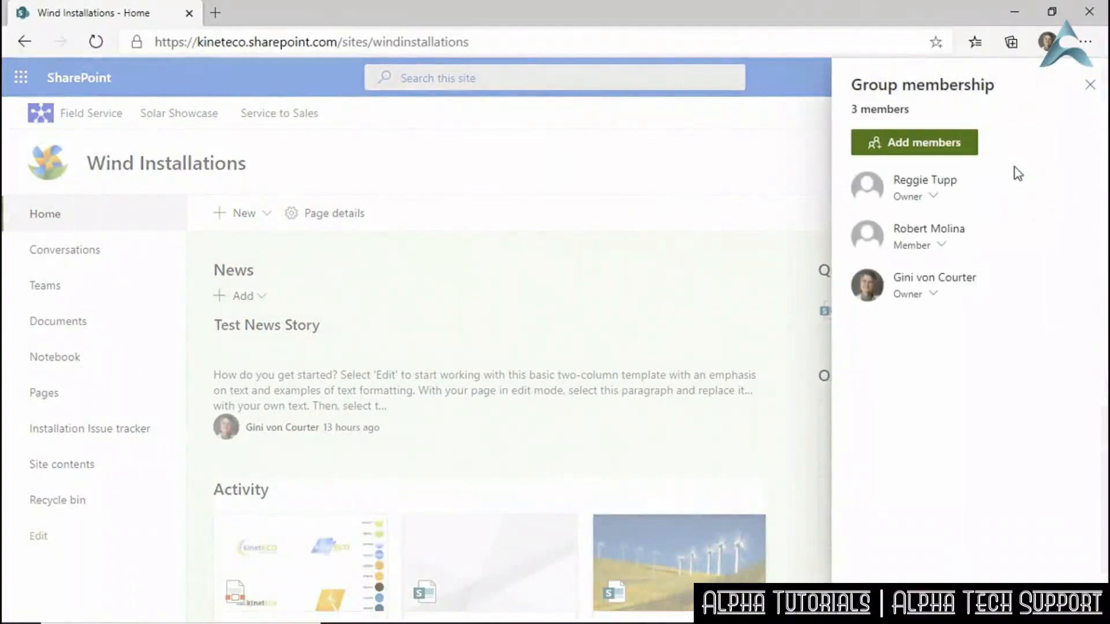
pyautogui.click(1091, 86)
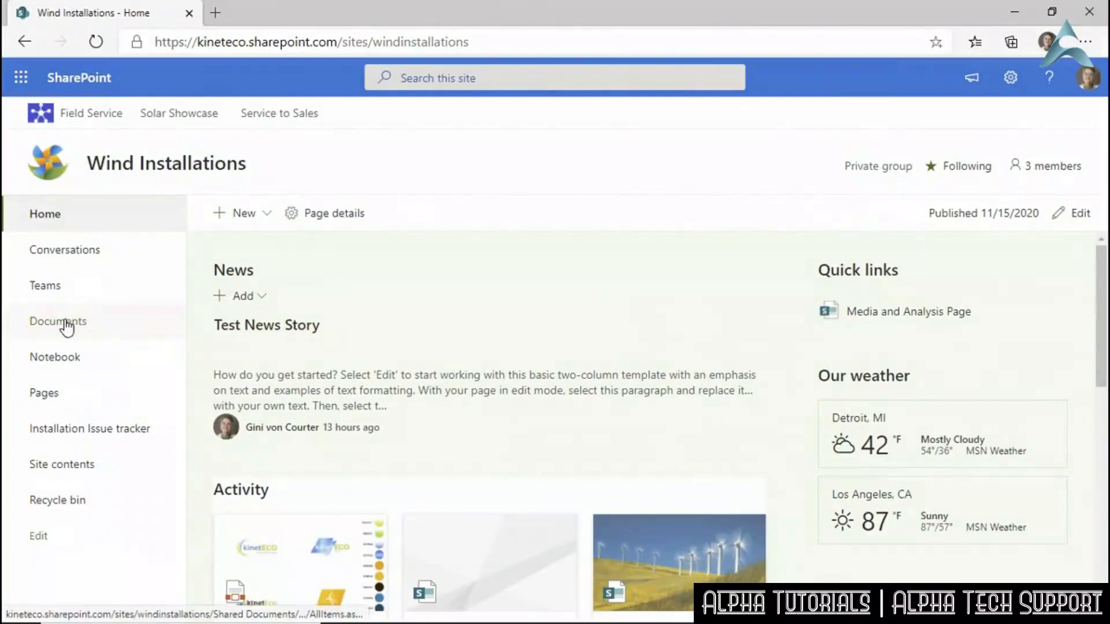
pyautogui.click(67, 324)
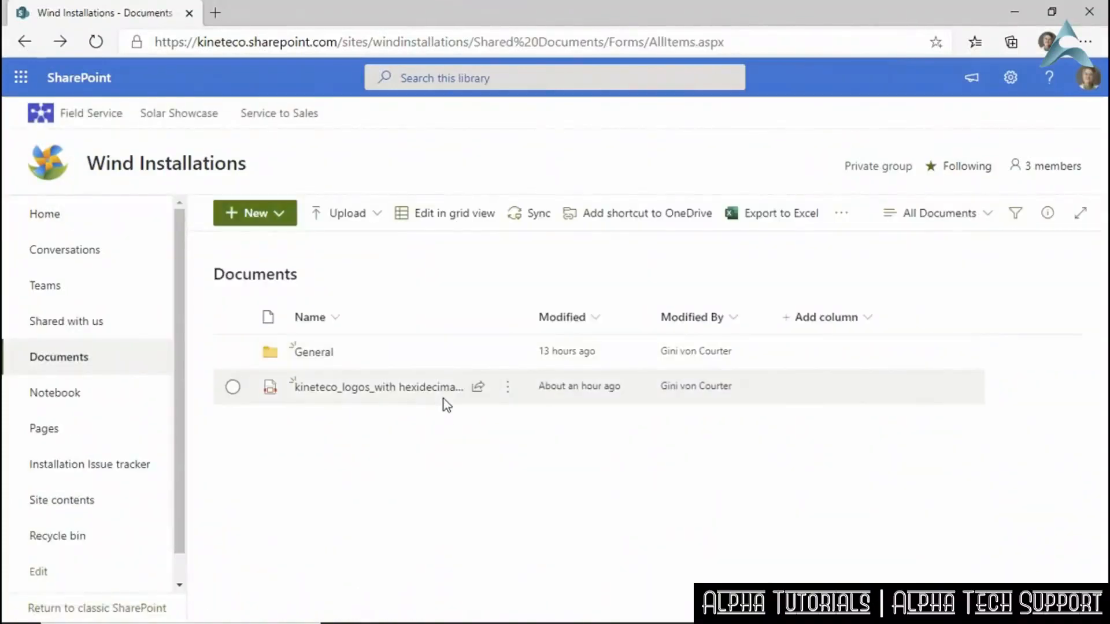
pyautogui.click(480, 389)
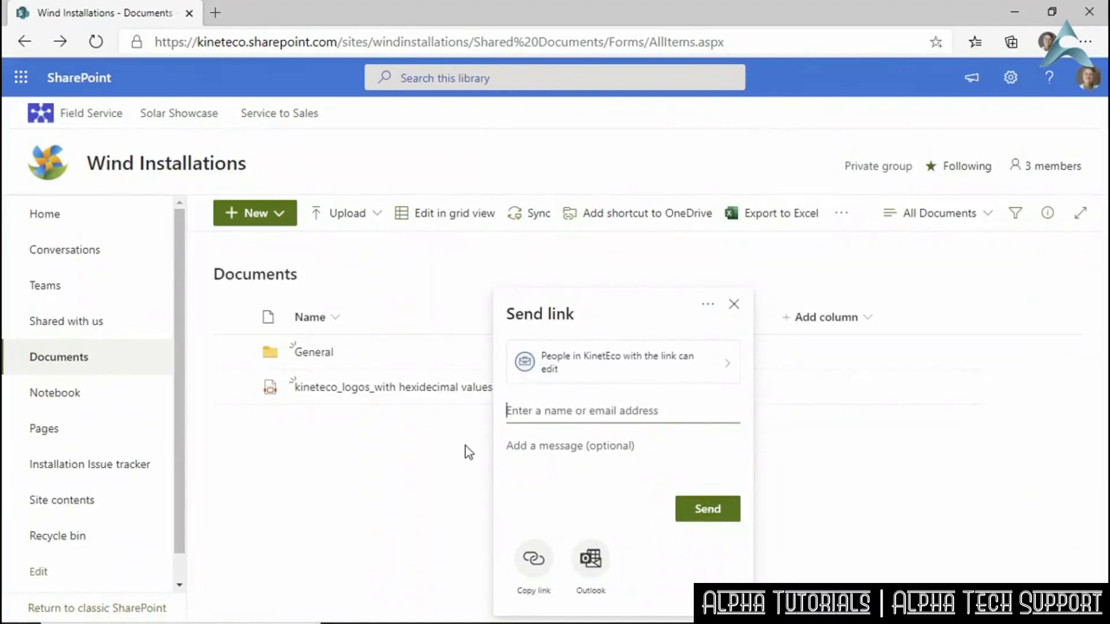
pyautogui.click(733, 305)
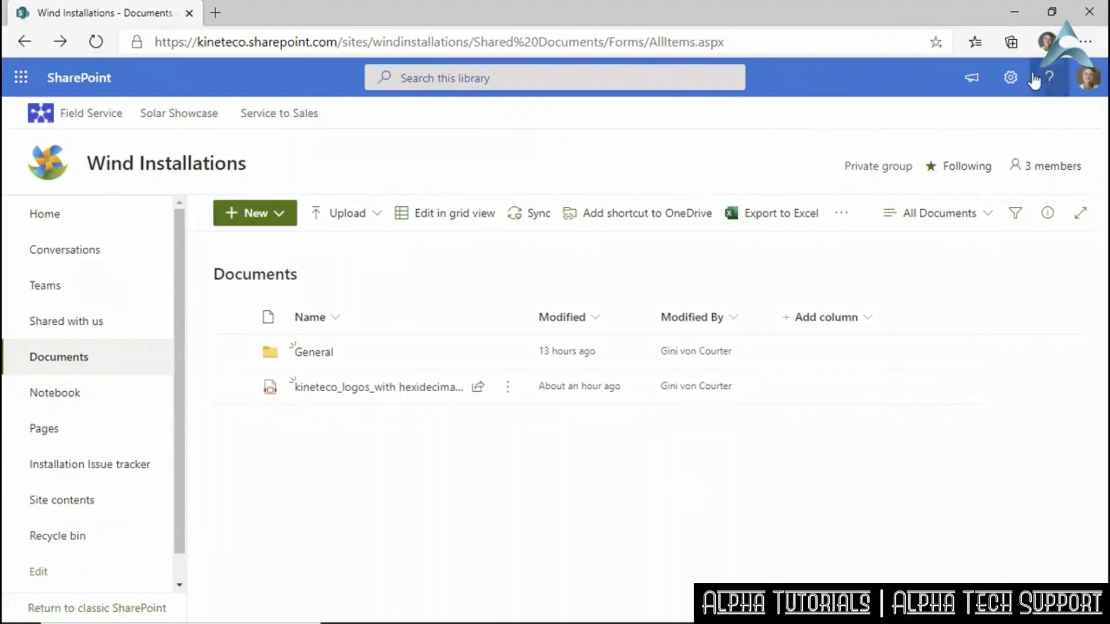
pyautogui.click(1012, 78)
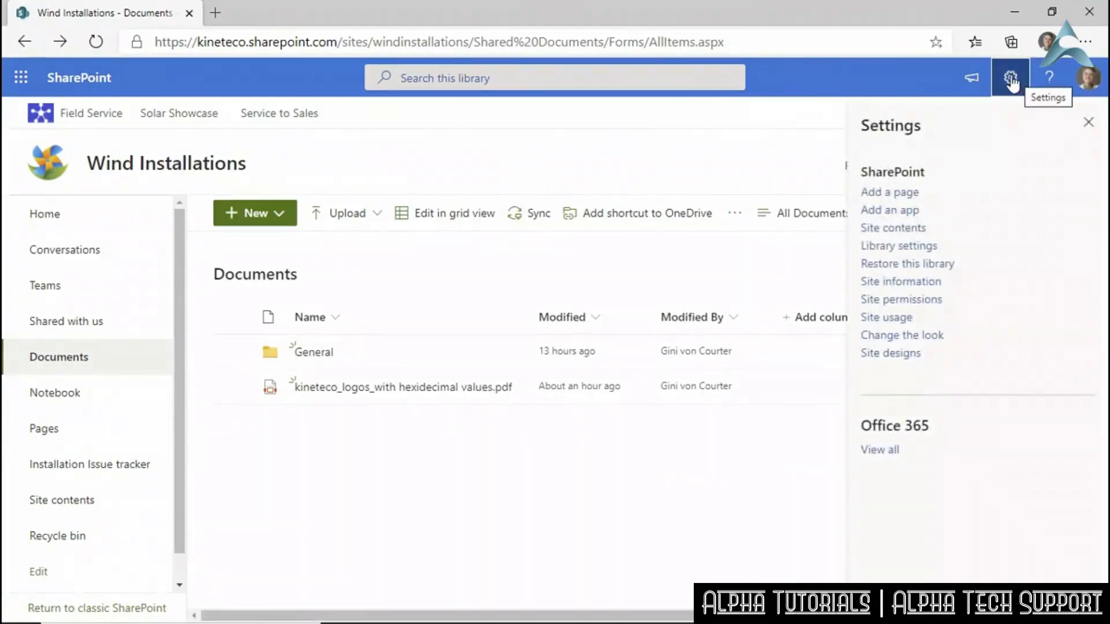
# Open Advanced permissions settings for Wind Installations from the Site permissions panel.
pyautogui.click(898, 300)
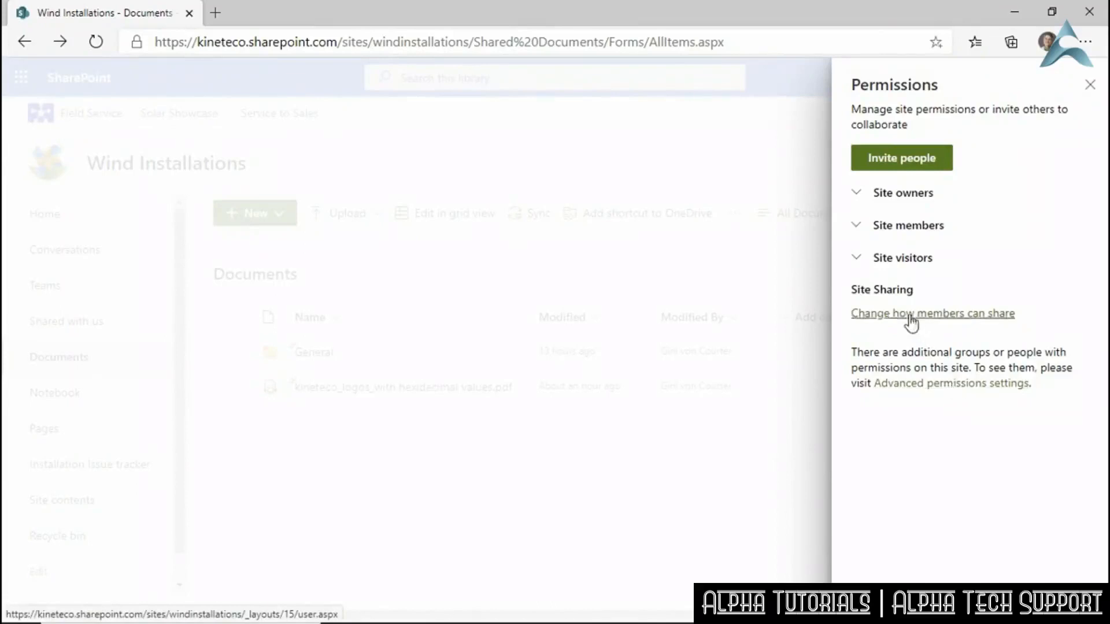
pyautogui.click(930, 383)
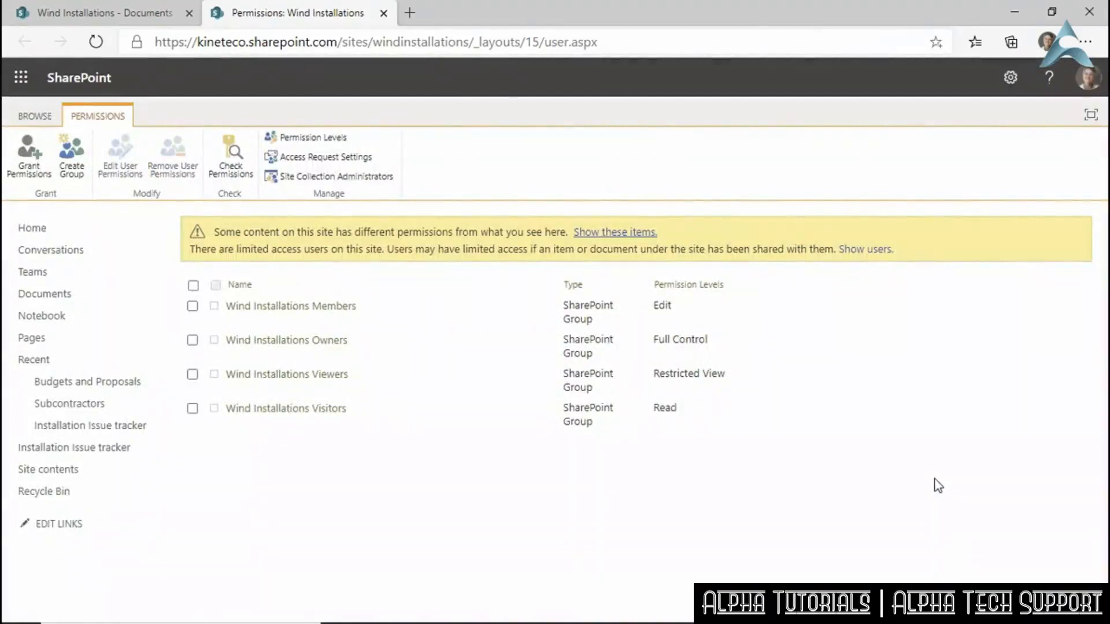
# In Access Request Settings, stop members sharing the site or inviting others, keeping access requests allowed.
pyautogui.click(325, 157)
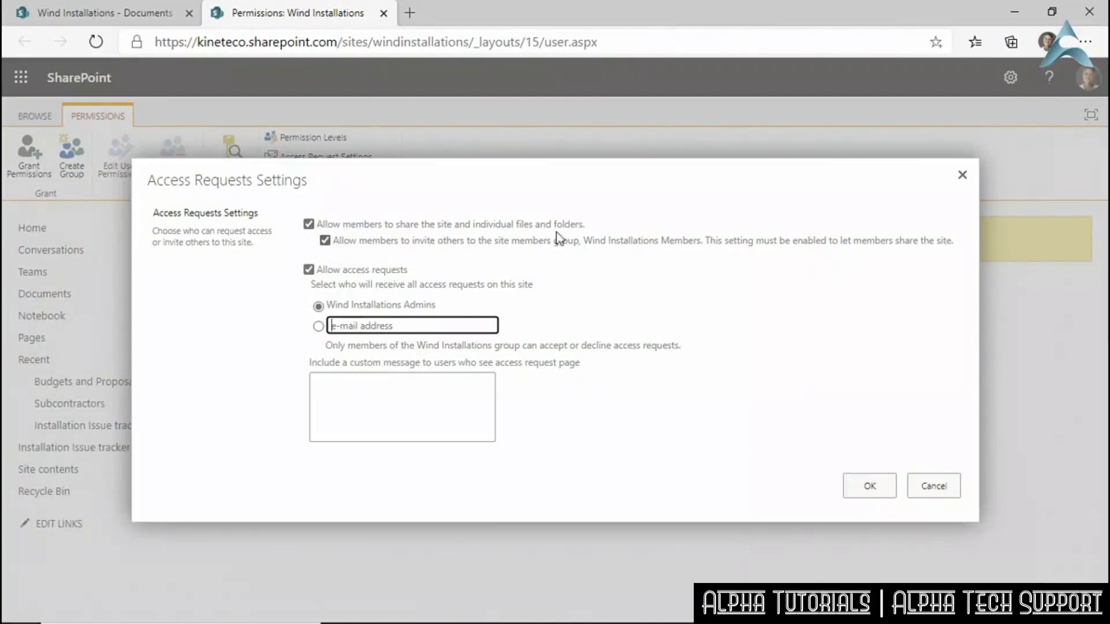
pyautogui.click(327, 243)
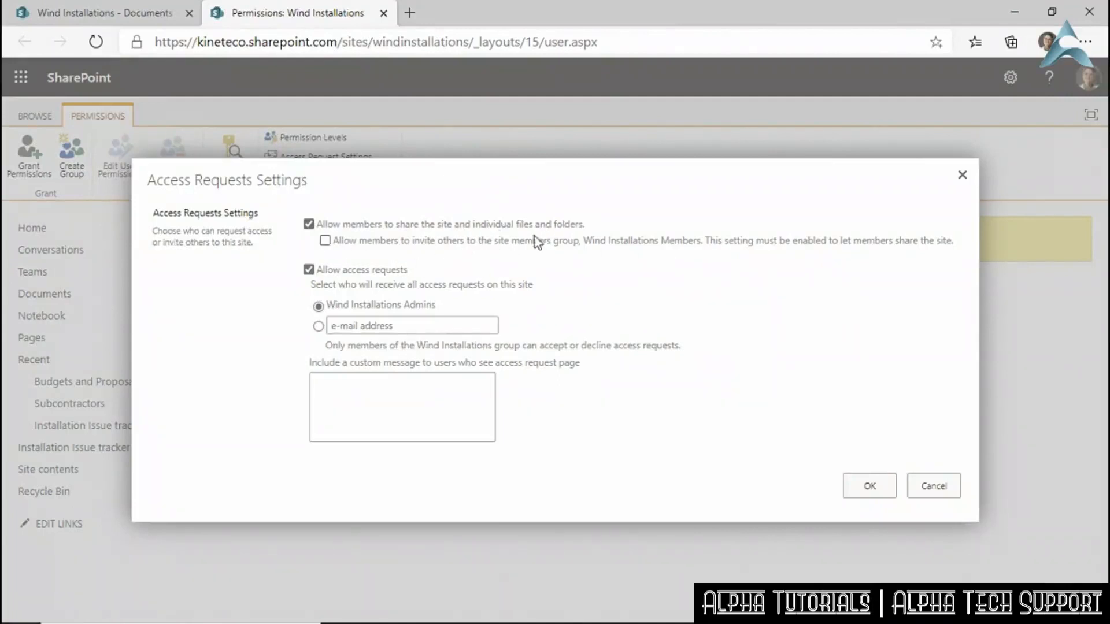
pyautogui.click(326, 241)
pyautogui.click(309, 224)
pyautogui.click(325, 239)
pyautogui.click(309, 269)
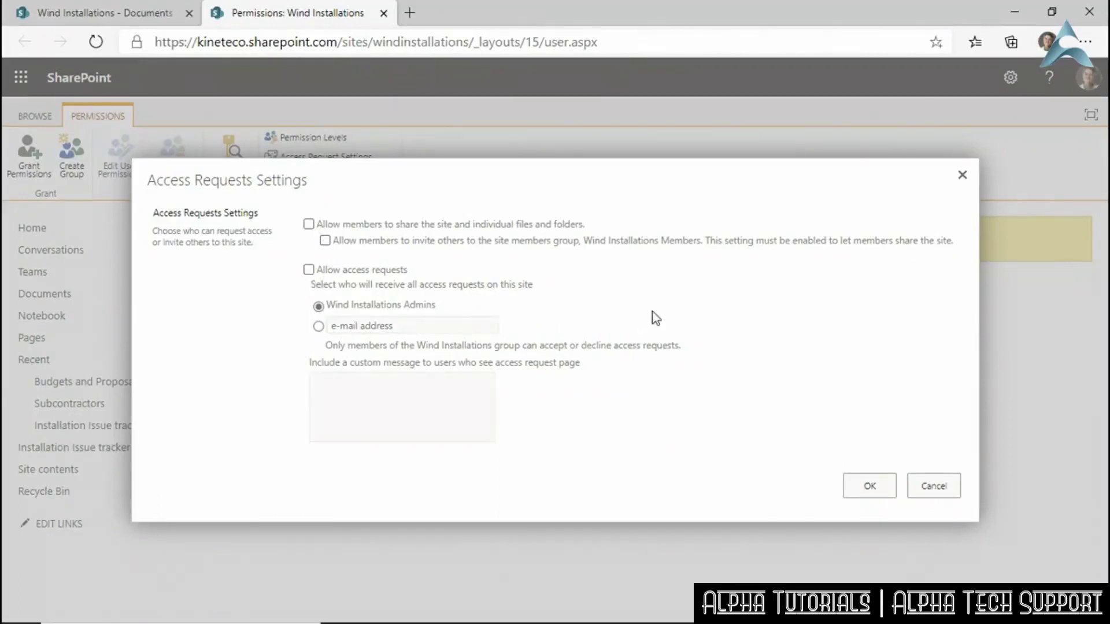
pyautogui.click(309, 272)
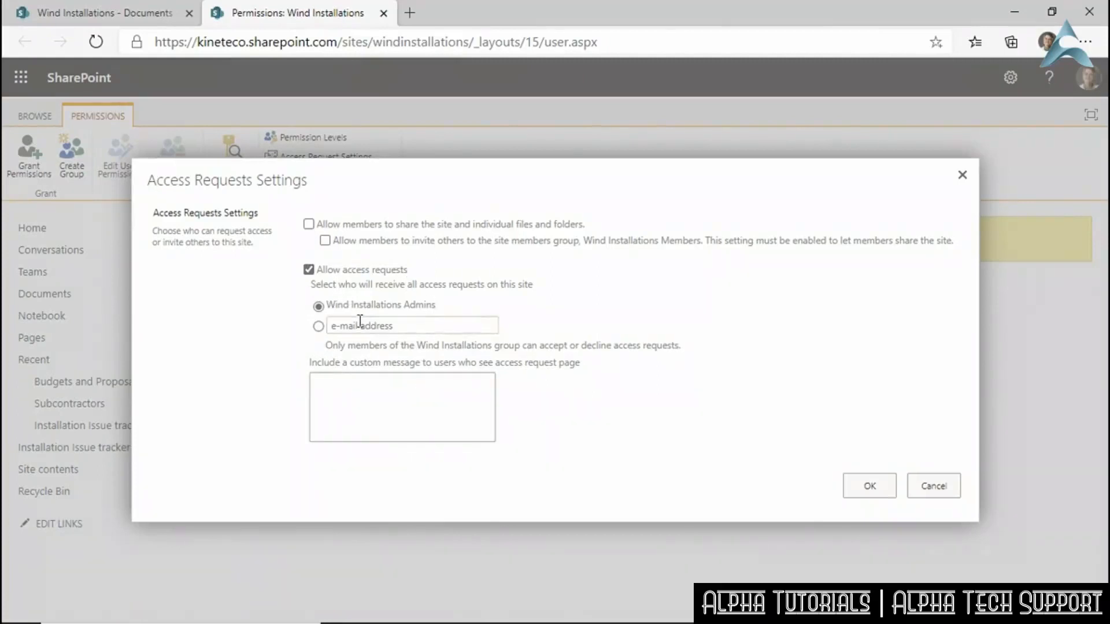
# Enter an e-mail address to receive access requests and select it as the recipient.
pyautogui.click(439, 325)
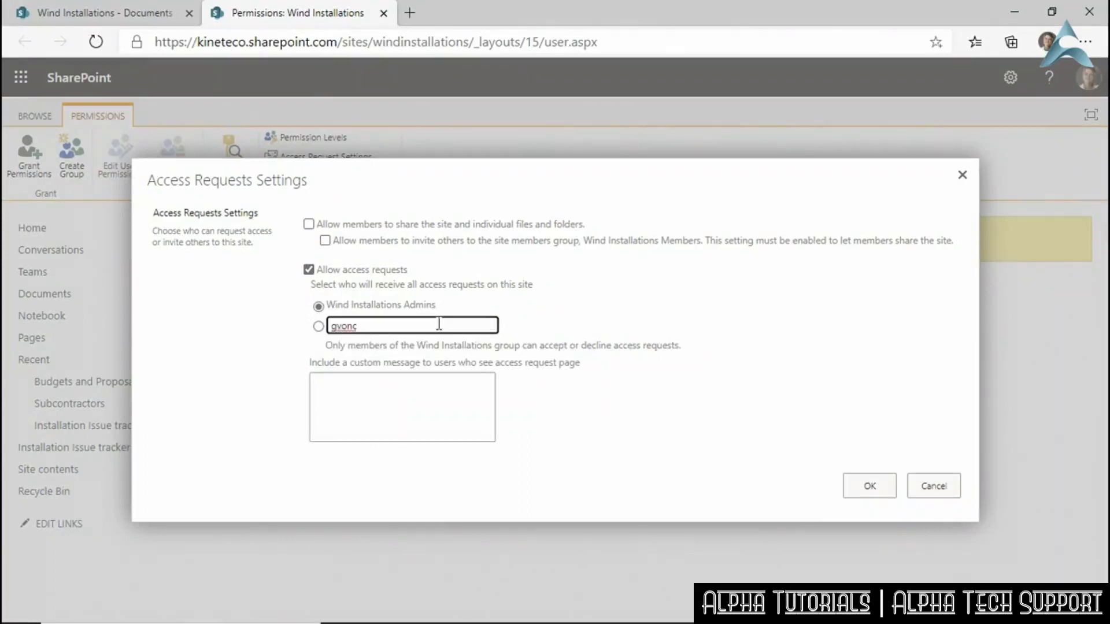
pyautogui.click(520, 388)
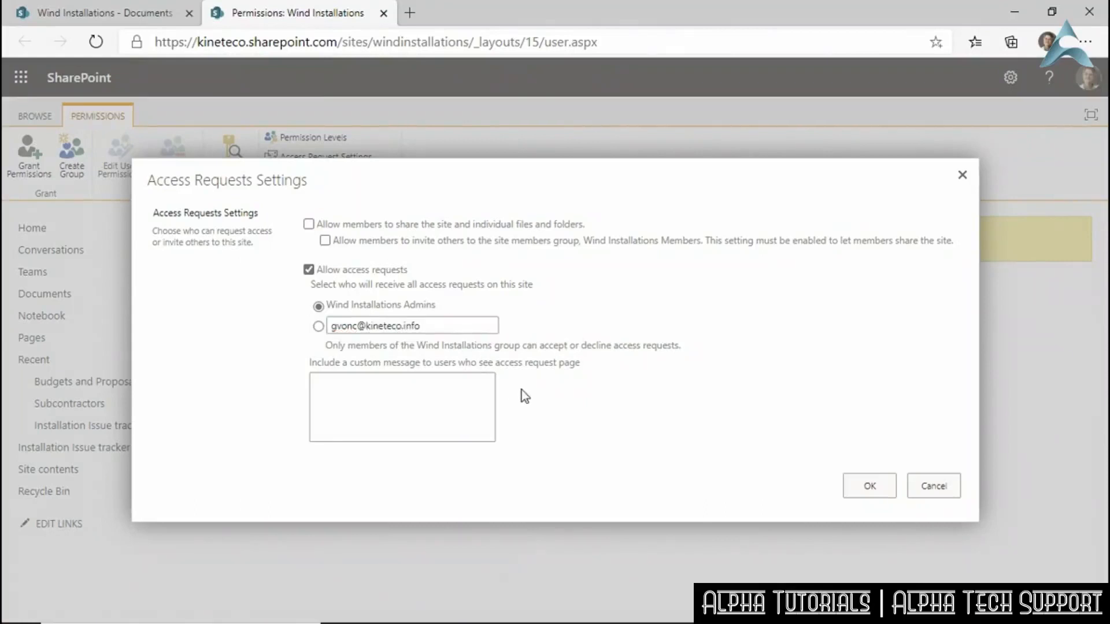
pyautogui.click(319, 327)
# Route requests to Wind Installations Admins with message 'Sharing from this site has been limited. For more information, contact the site owner.' and re-enable member sharing.
pyautogui.click(318, 305)
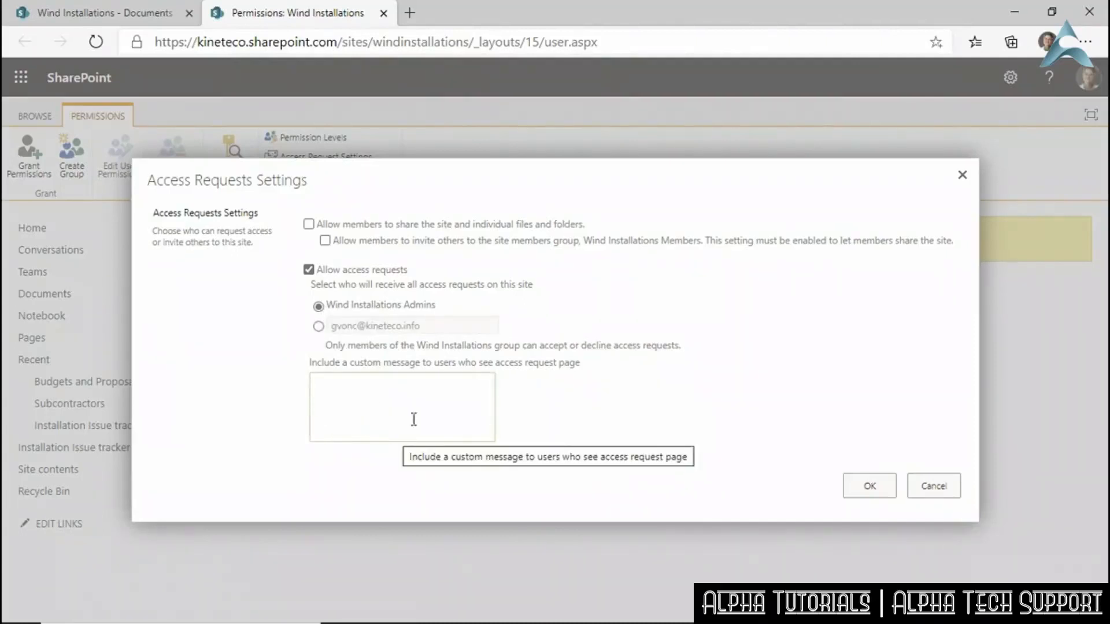
pyautogui.click(392, 397)
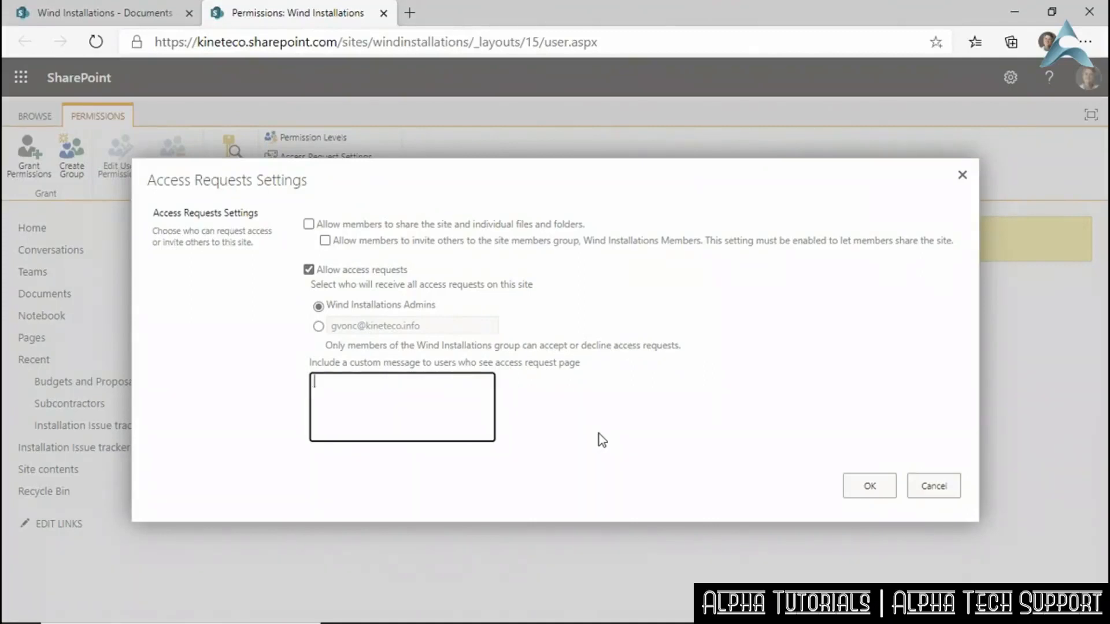
pyautogui.write('Sharing for')
pyautogui.press('BackSpace')
pyautogui.press('BackSpace')
pyautogui.write('rom this site is')
pyautogui.press('BackSpace')
pyautogui.press('BackSpace')
pyautogui.write('has been limited. ')
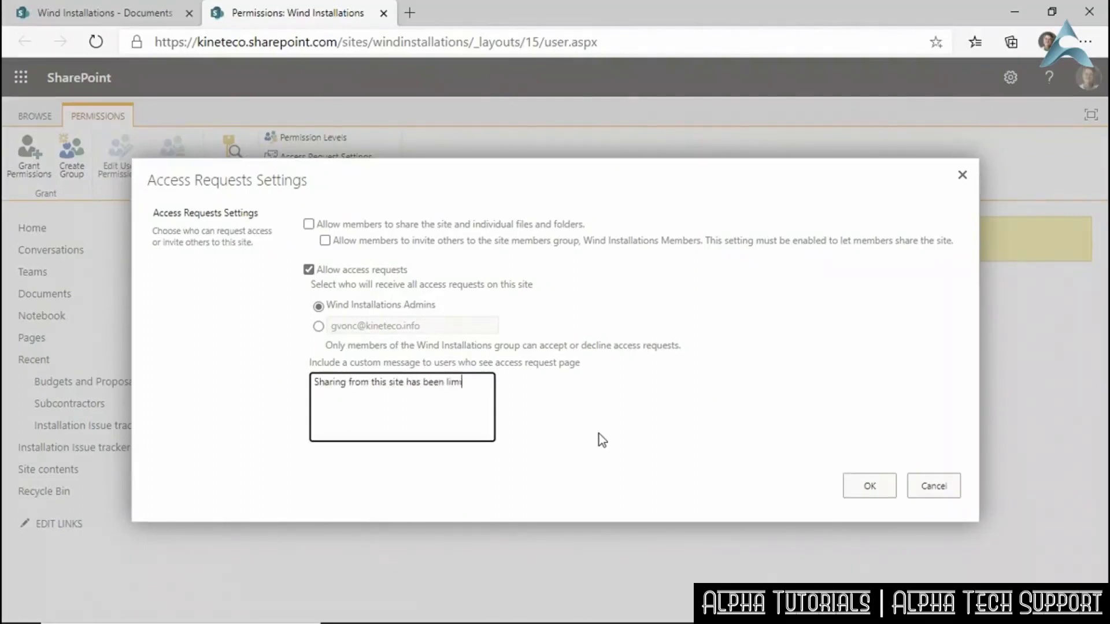
pyautogui.write('For more information, c')
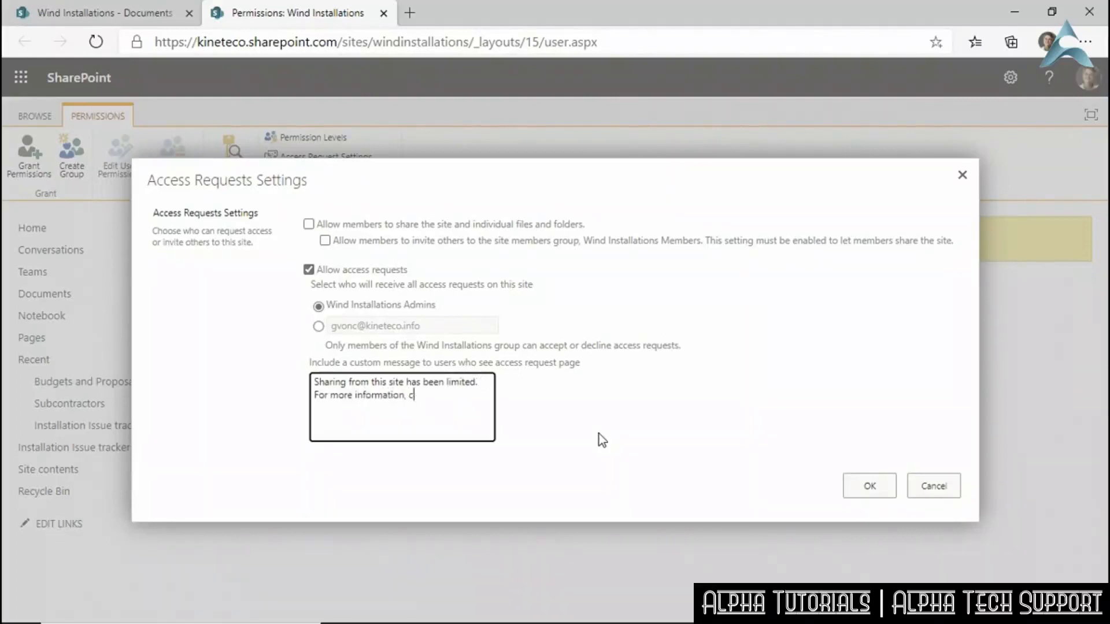
pyautogui.write('ontact the site owner.')
pyautogui.click(309, 225)
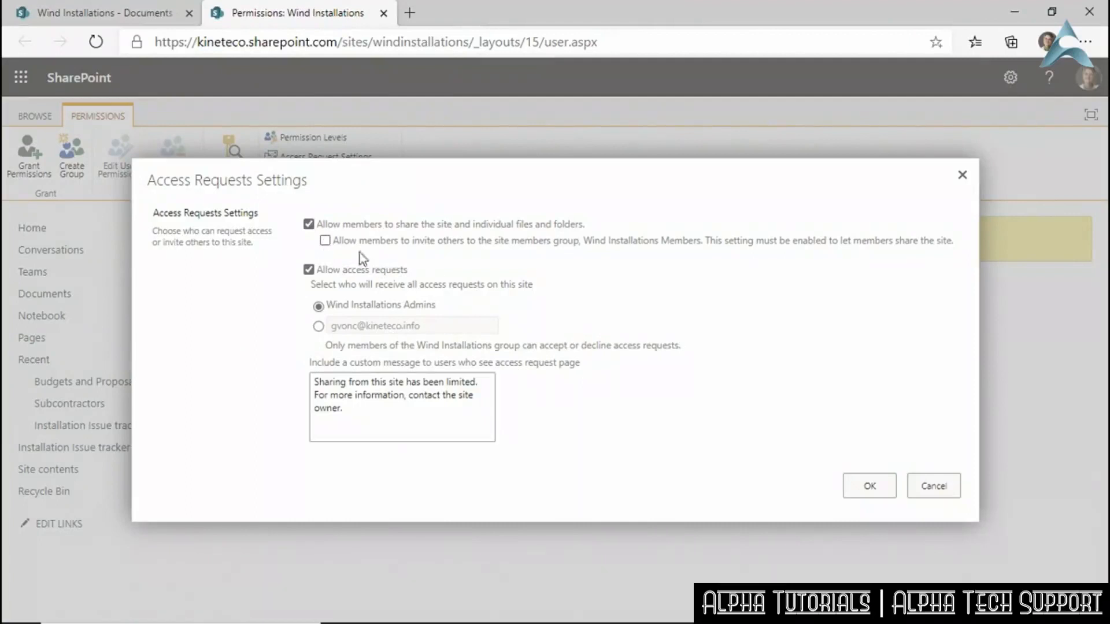
pyautogui.click(325, 241)
# Save the access request settings with OK and return to the Wind Installations home page.
pyautogui.click(873, 487)
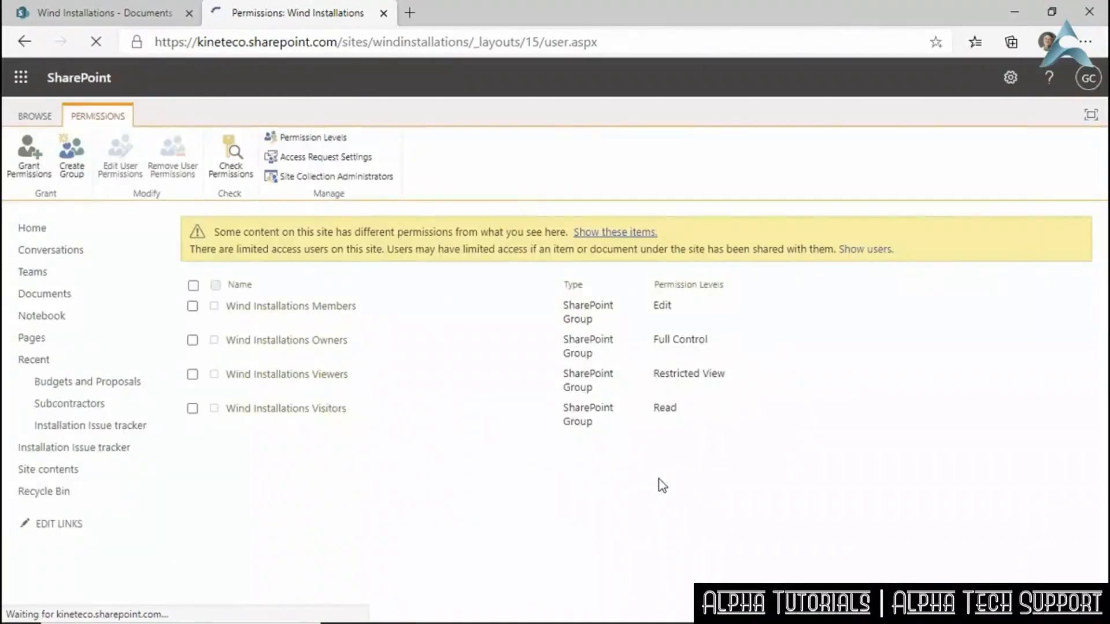
pyautogui.click(30, 228)
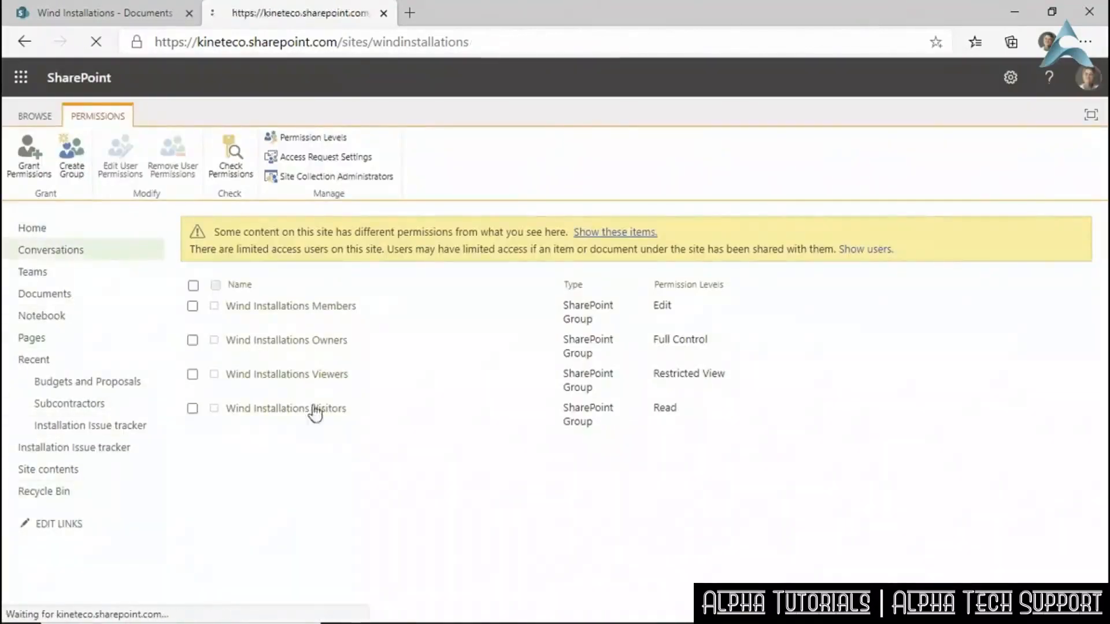